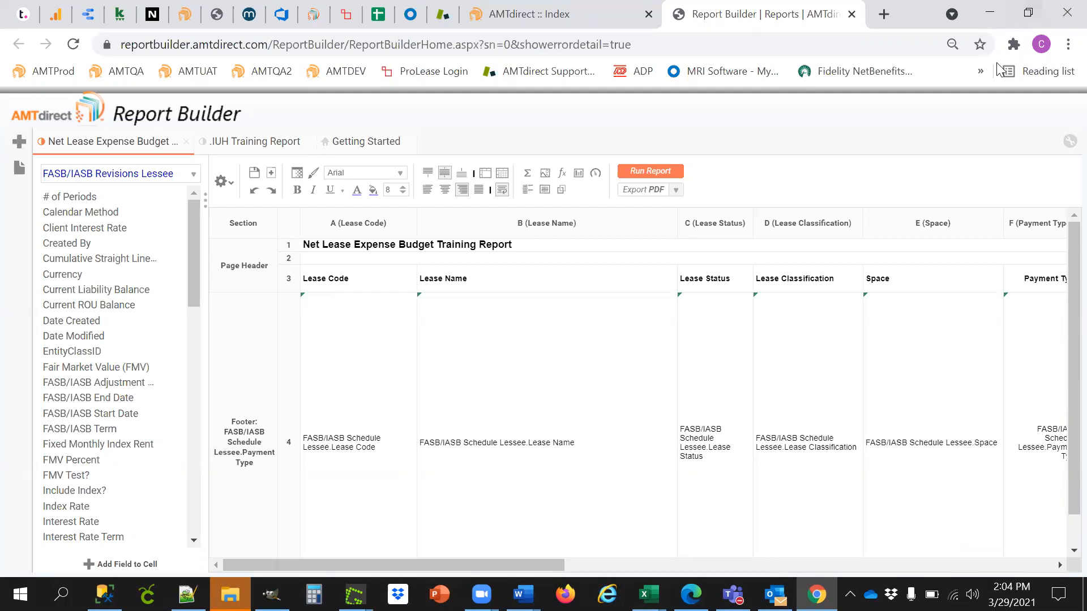
# Switch to the AMTdirect dashboard and open the form for adding a lease of the type Real Estate Contract
pyautogui.click(532, 14)
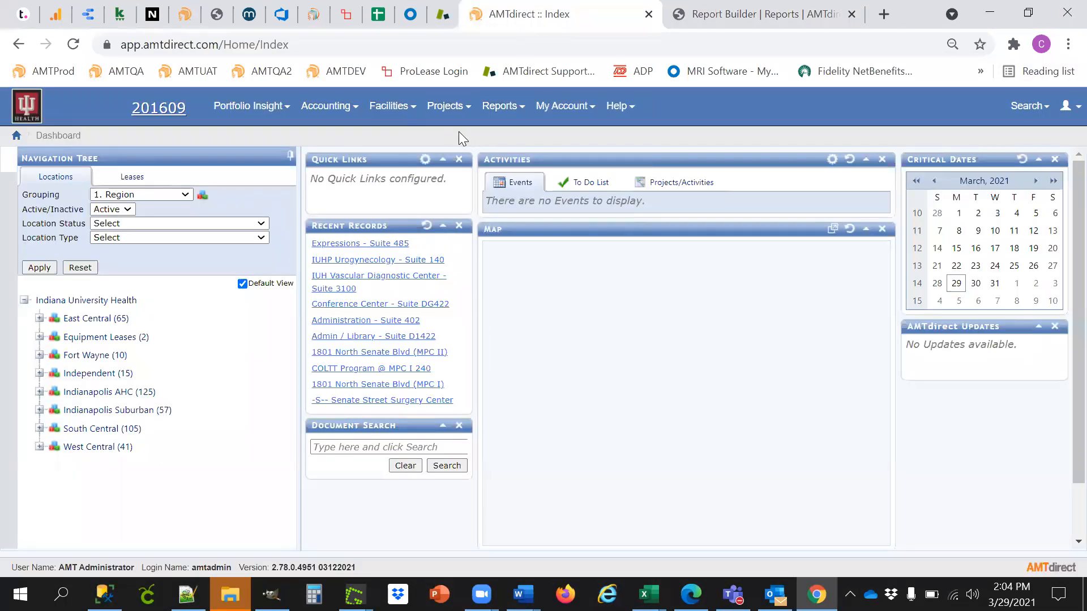
pyautogui.click(280, 107)
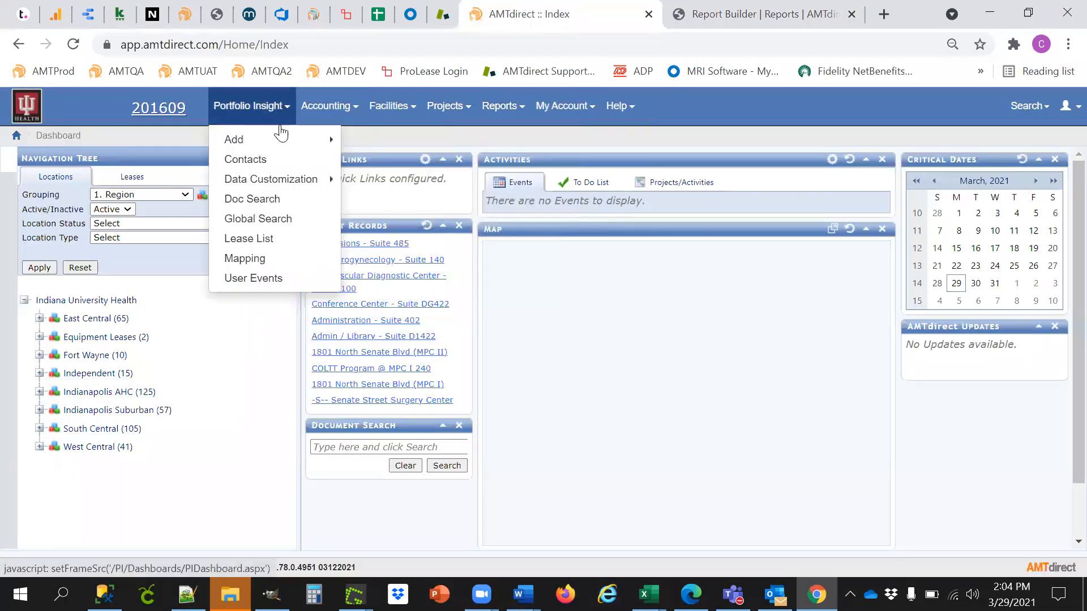
pyautogui.moveTo(283, 139)
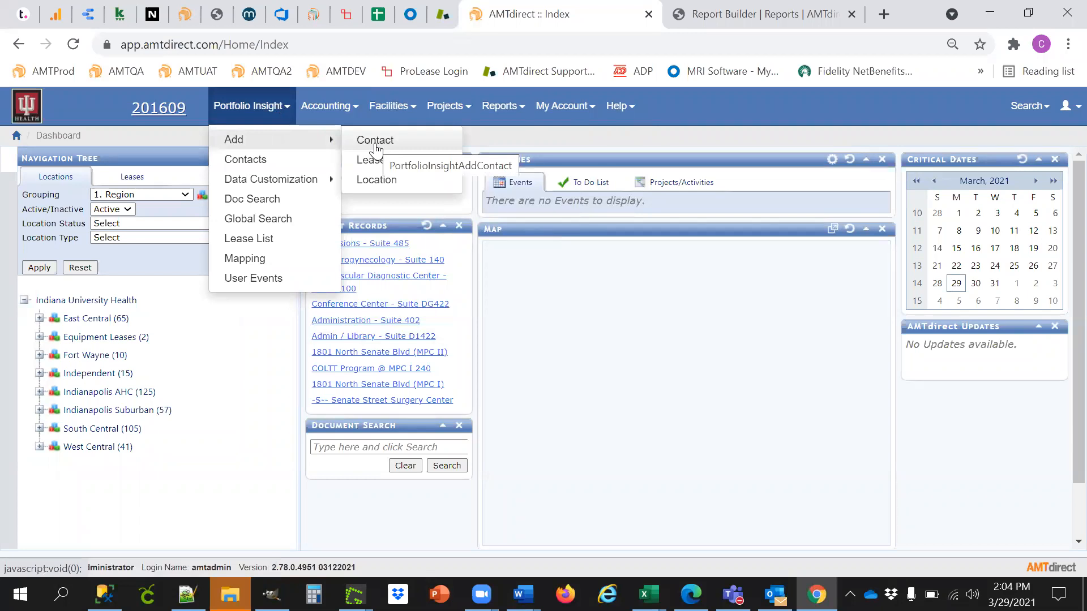
pyautogui.moveTo(375, 163)
pyautogui.moveTo(505, 162)
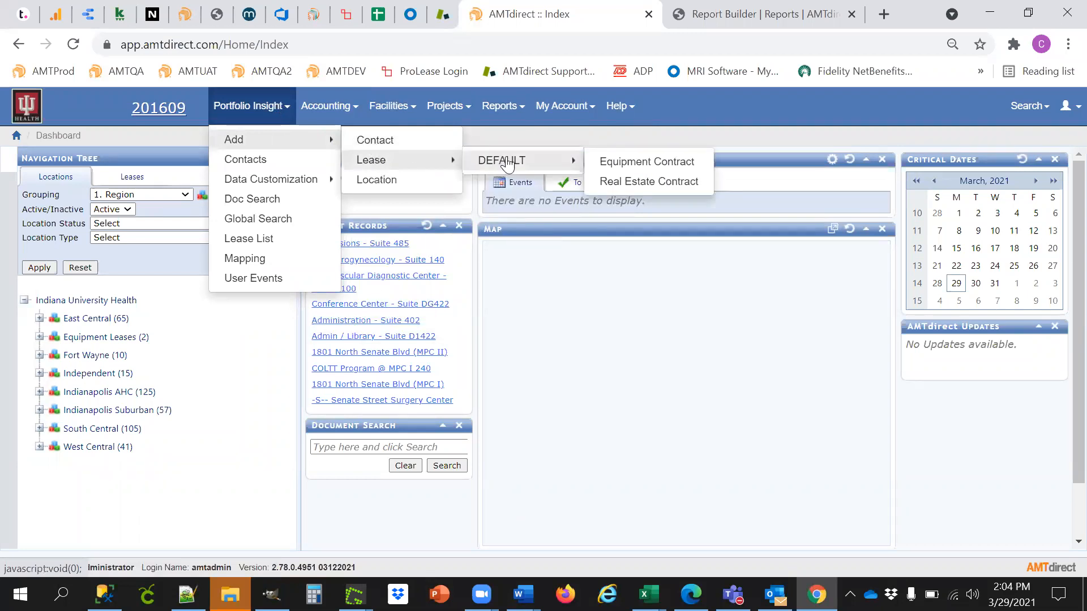
pyautogui.click(627, 183)
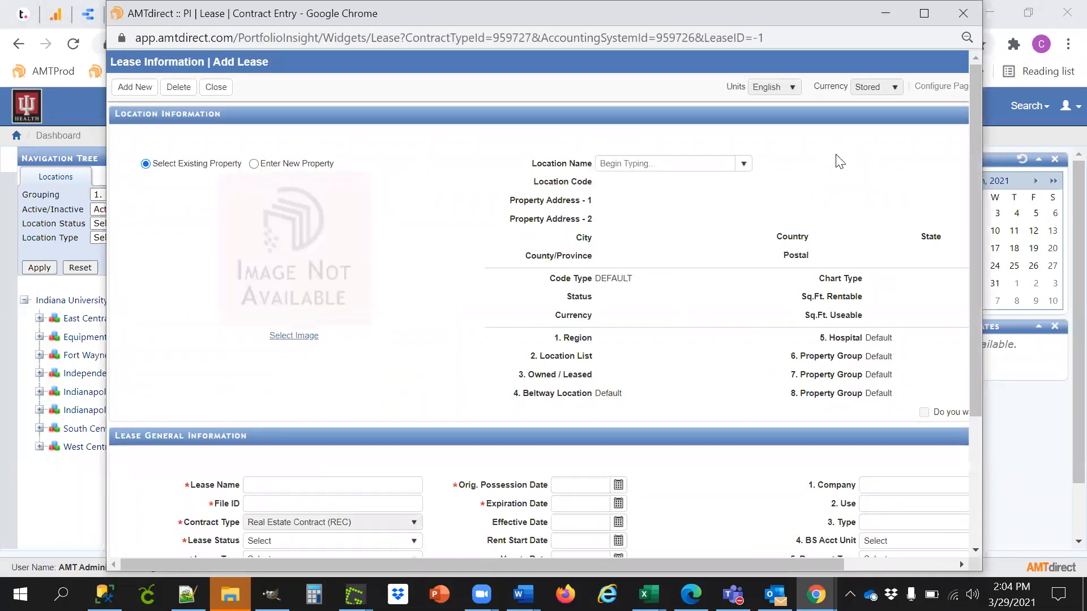
# Examine the lease form's location and general fields with Enter New Property chosen, and discard the unsaved entry
pyautogui.click(253, 164)
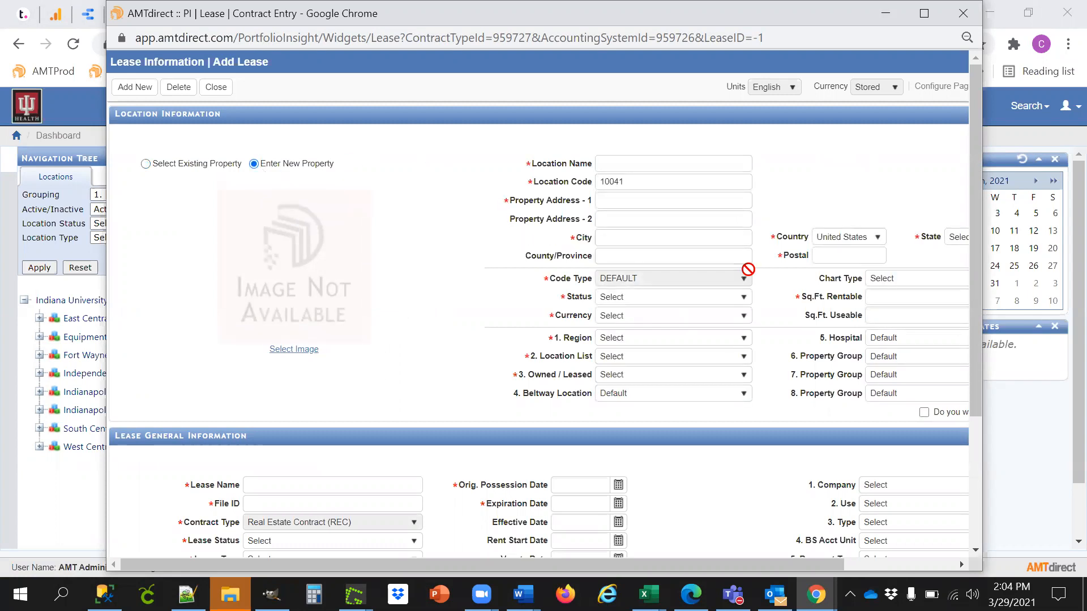
pyautogui.scroll(-2, 730, 440)
pyautogui.scroll(2, 730, 436)
pyautogui.scroll(-1, 546, 334)
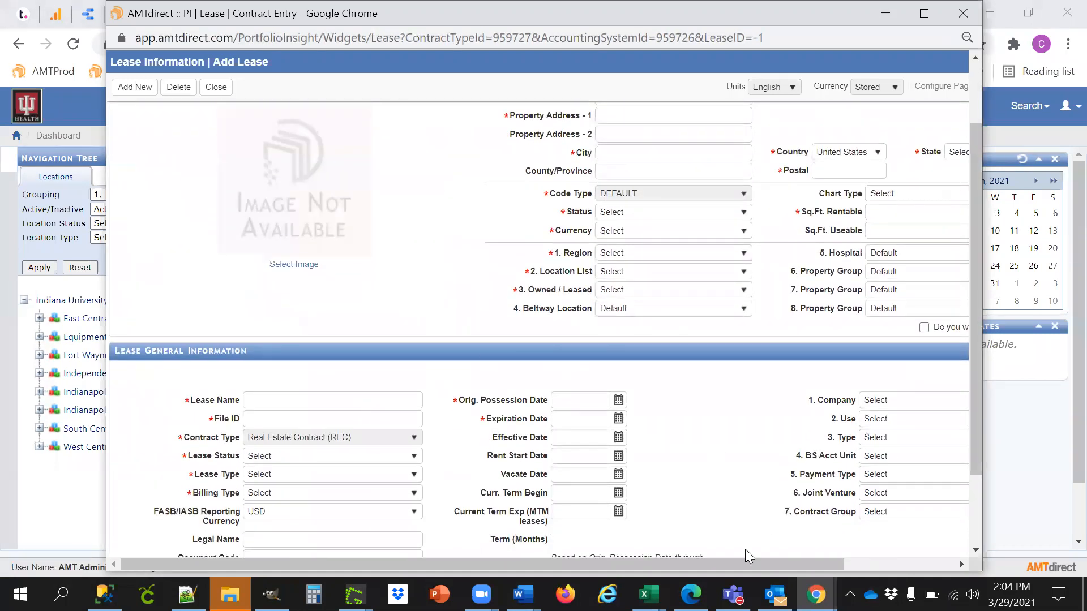
pyautogui.scroll(-1, 824, 399)
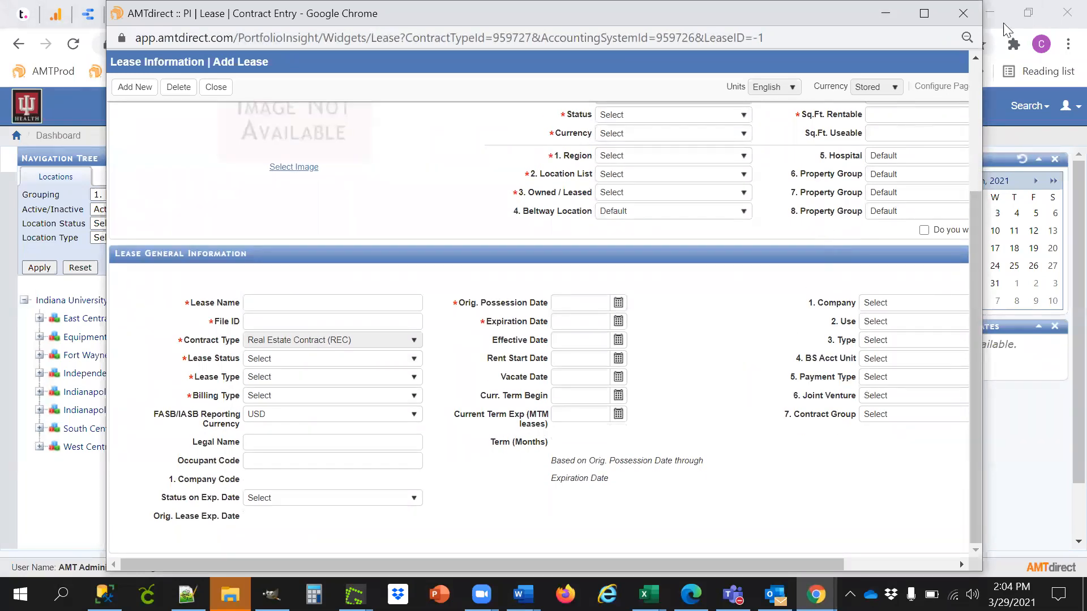
pyautogui.click(924, 12)
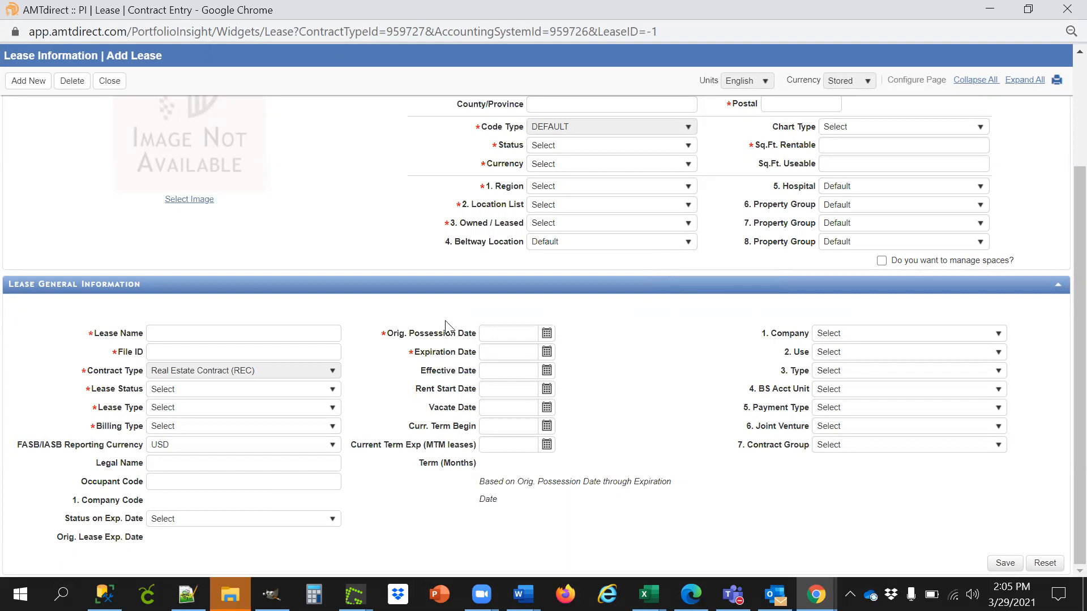
pyautogui.click(112, 80)
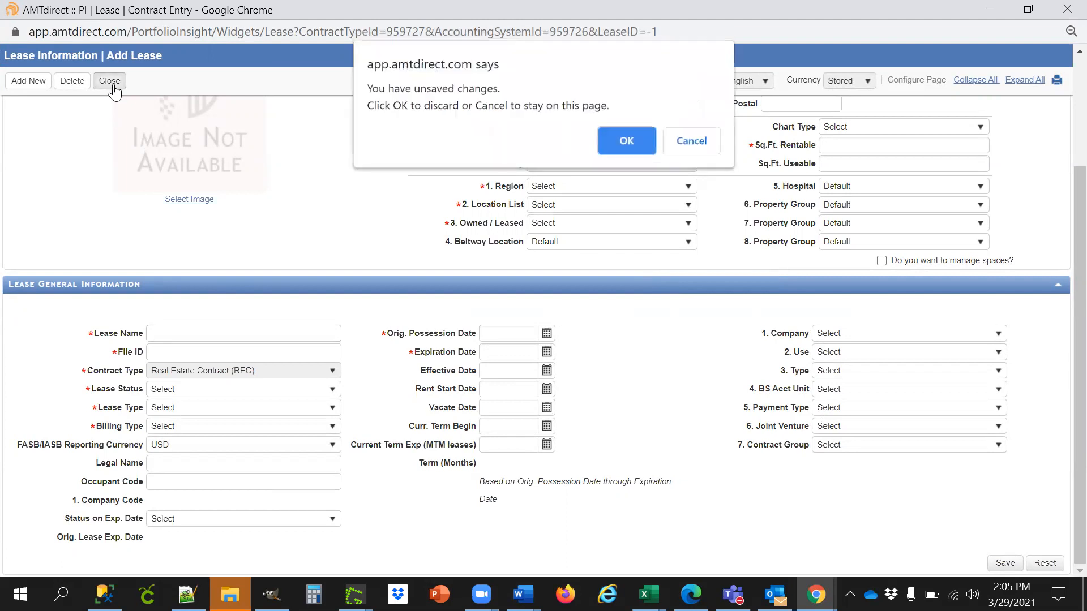
pyautogui.click(629, 141)
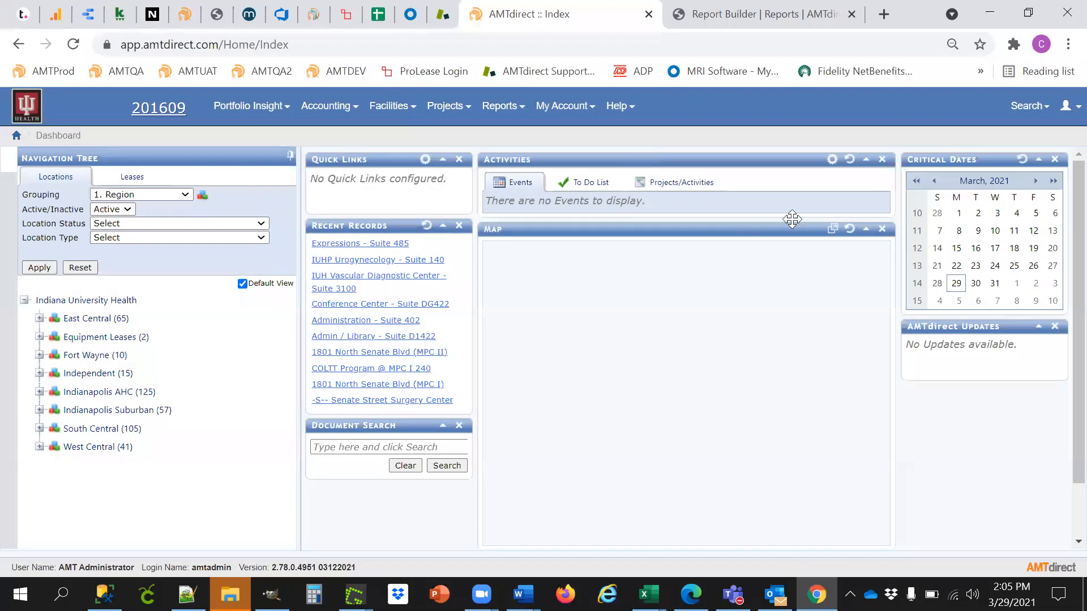
# Switch to Report Builder and view the layout of the .IUH Training Report
pyautogui.click(729, 14)
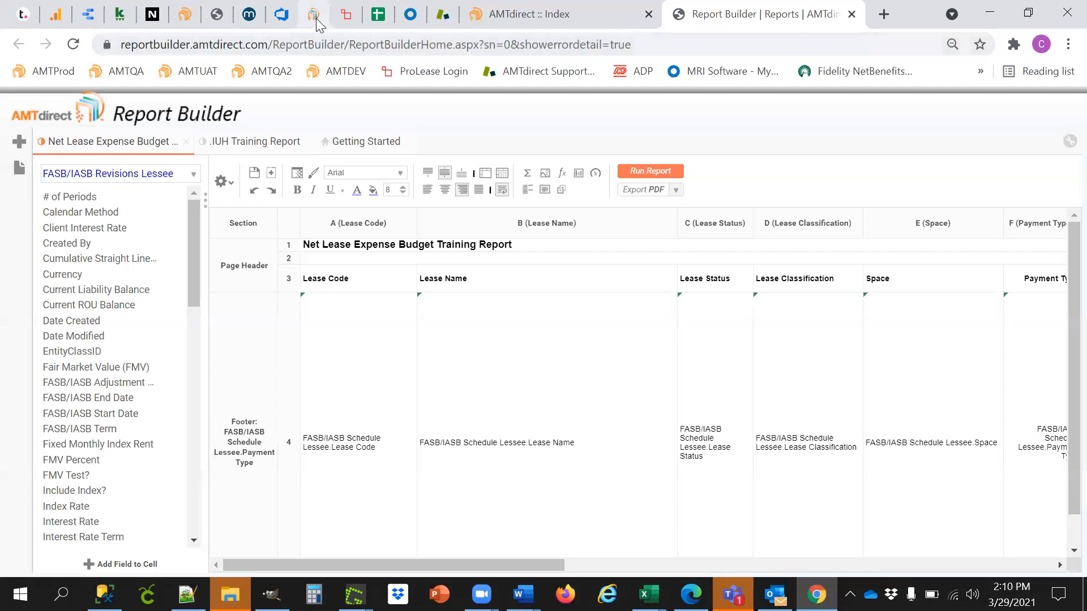
pyautogui.click(256, 142)
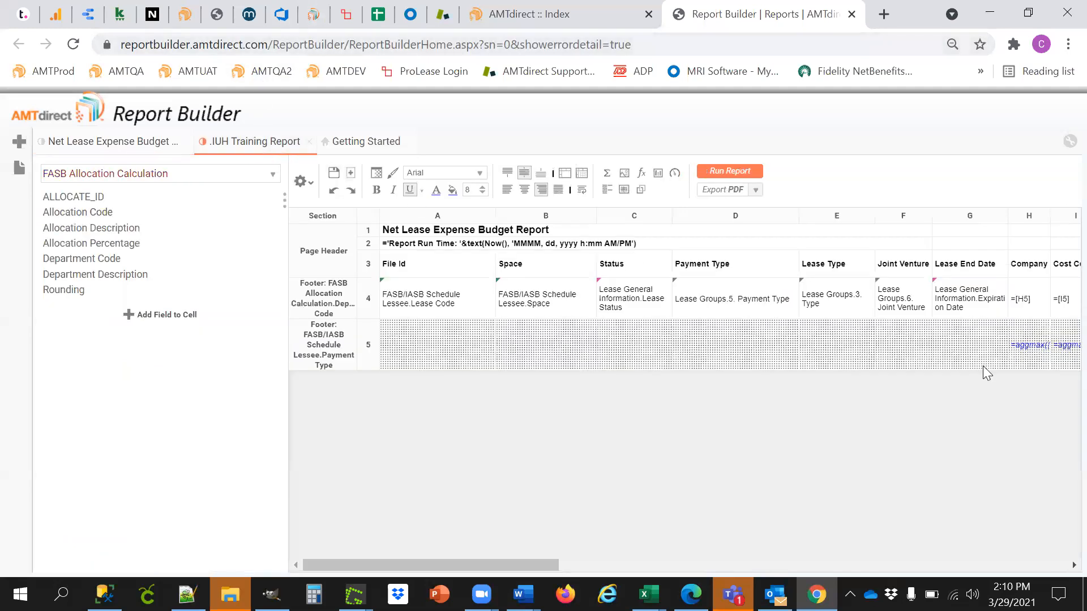
# Remove the Lease Code and Space sorts from the Net Lease Expense Budget Training Report
pyautogui.click(71, 141)
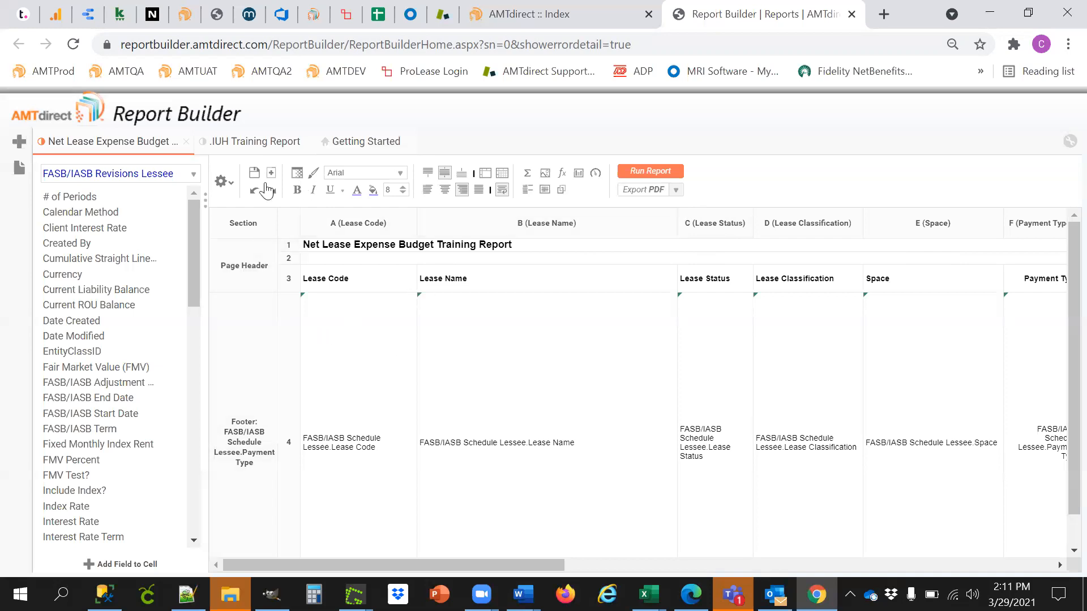
pyautogui.click(223, 181)
pyautogui.click(249, 257)
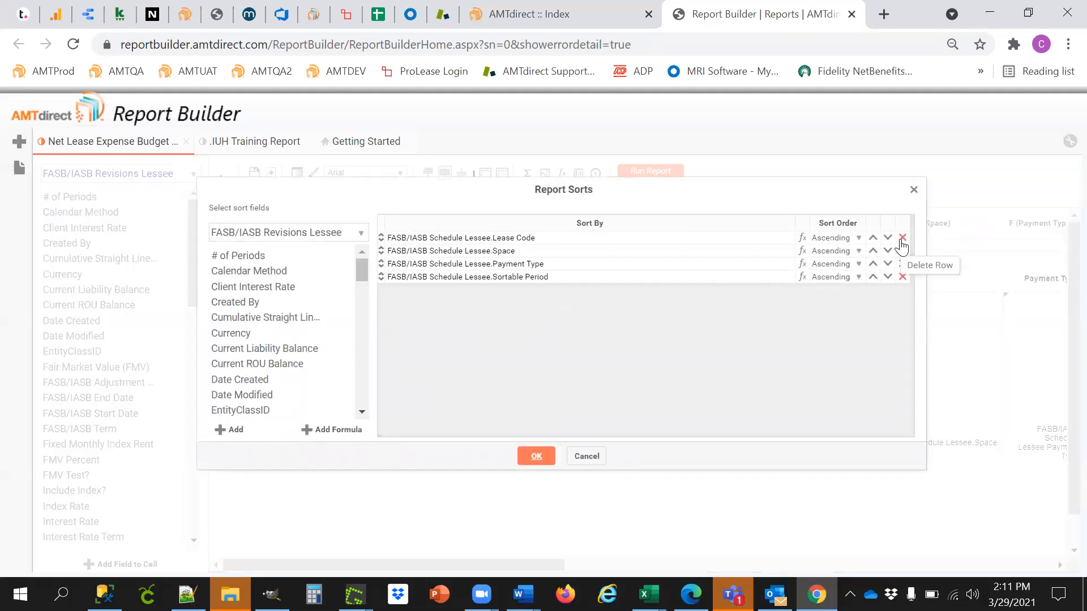
pyautogui.click(902, 238)
pyautogui.click(902, 238)
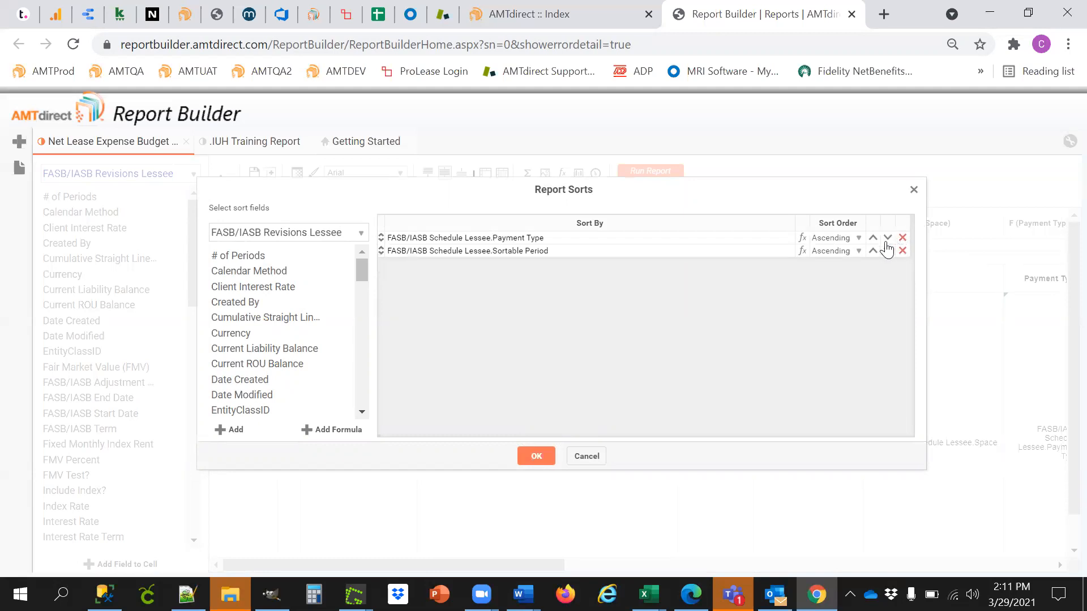
pyautogui.click(536, 457)
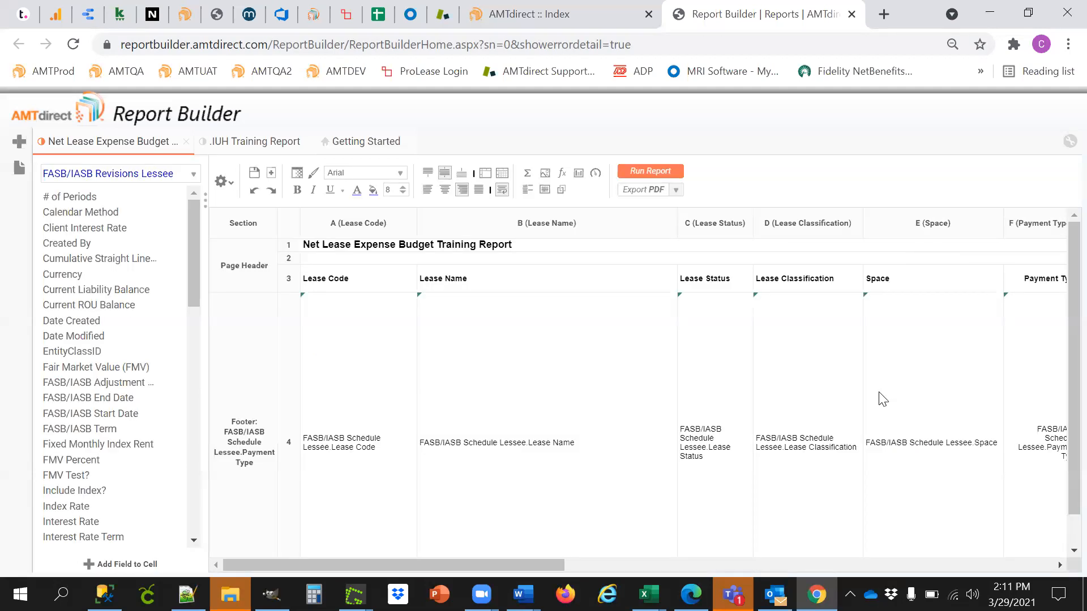
# Run the Net Lease Expense Budget Training Report with Sortable Period between 01/01/2021 and 12/31/2022
pyautogui.click(649, 174)
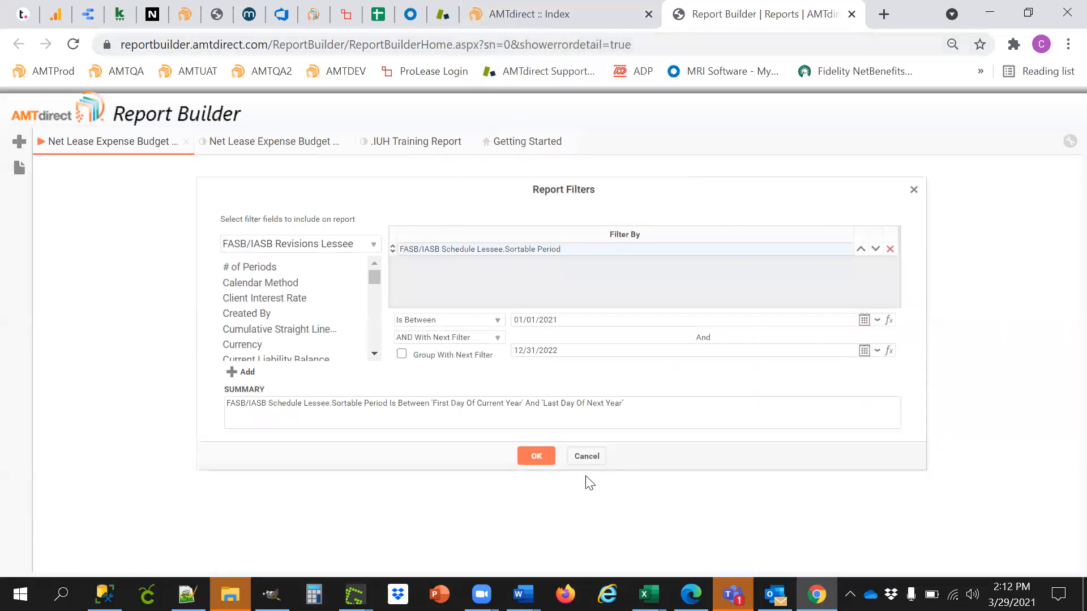
pyautogui.click(535, 456)
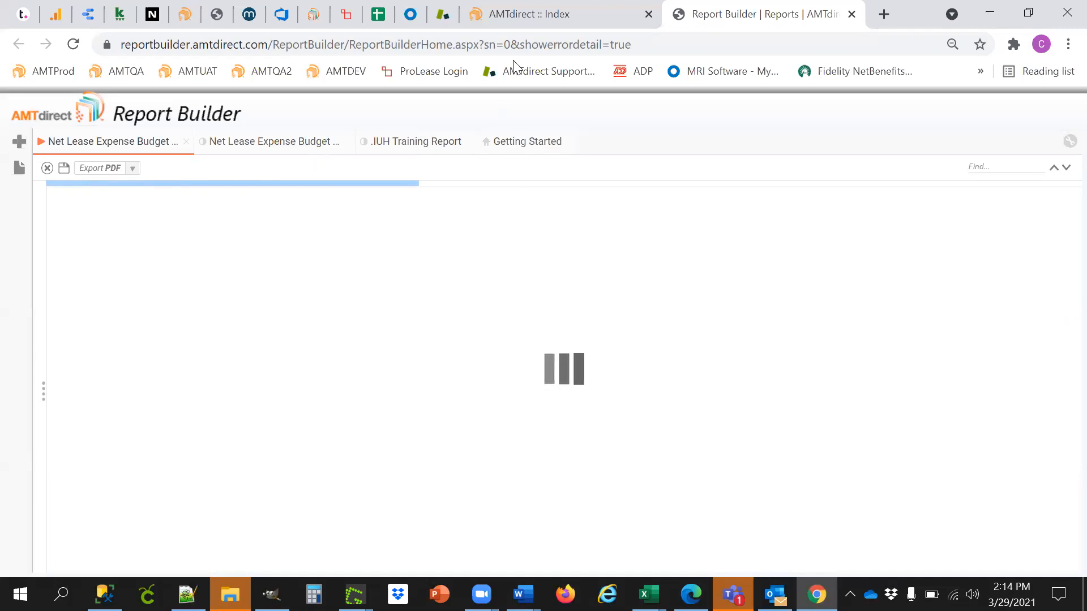
# Open the FASB/IASB Manager from AMTdirect in a separate browser tab and bring up its FASB/IASB Schedule
pyautogui.click(525, 18)
pyautogui.click(336, 106)
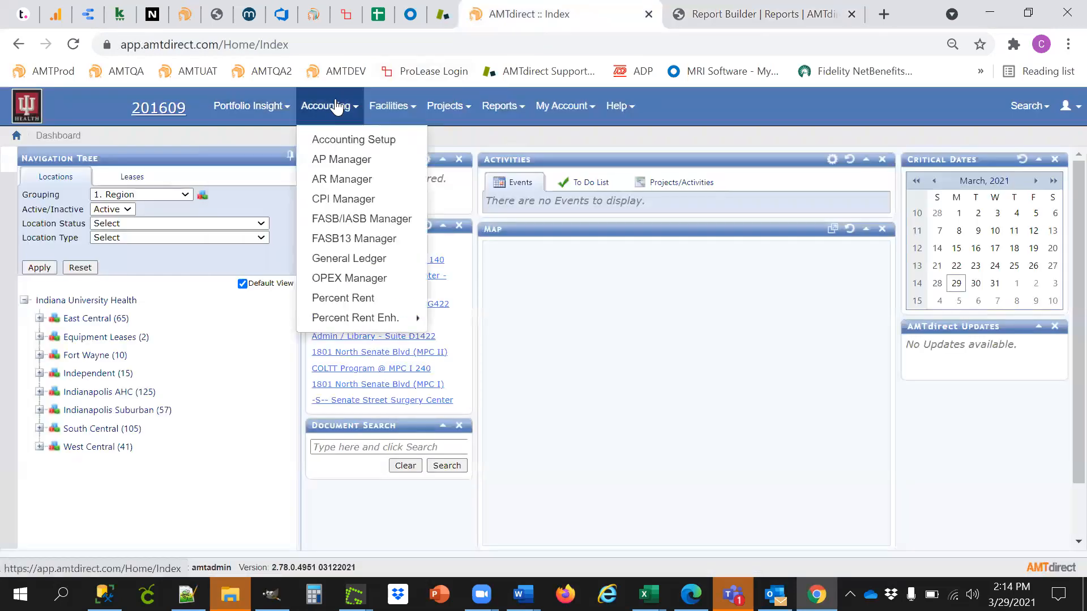
pyautogui.middleClick(352, 219)
pyautogui.click(648, 18)
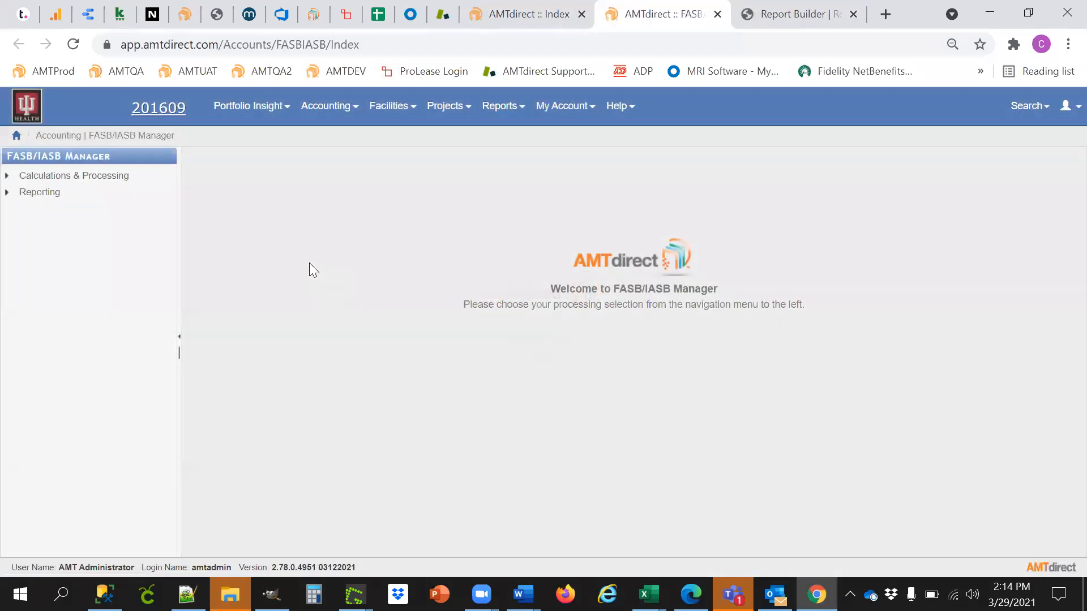
pyautogui.click(13, 176)
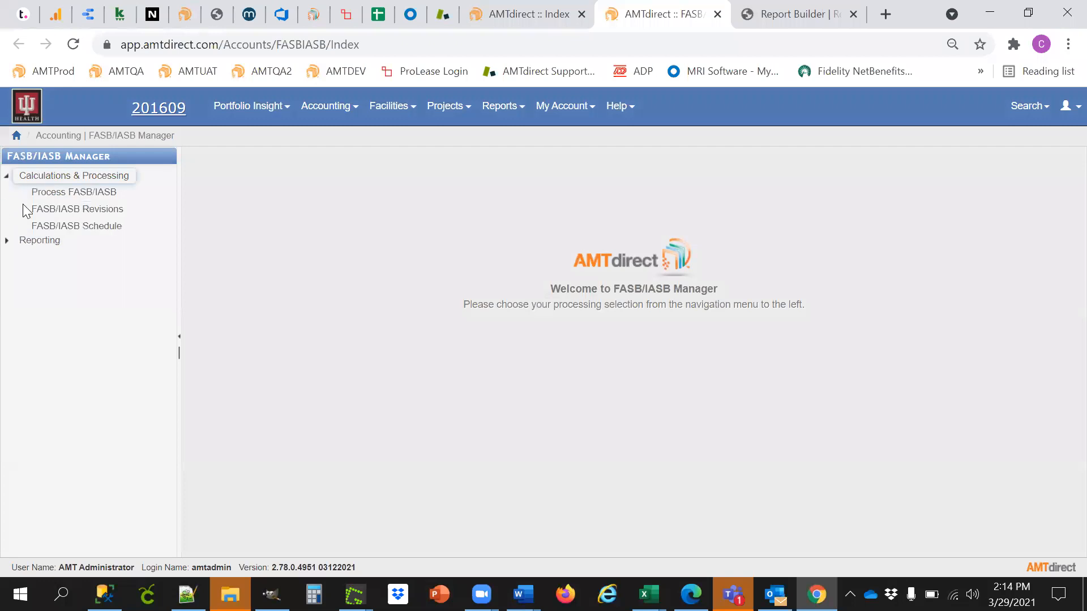
pyautogui.click(77, 226)
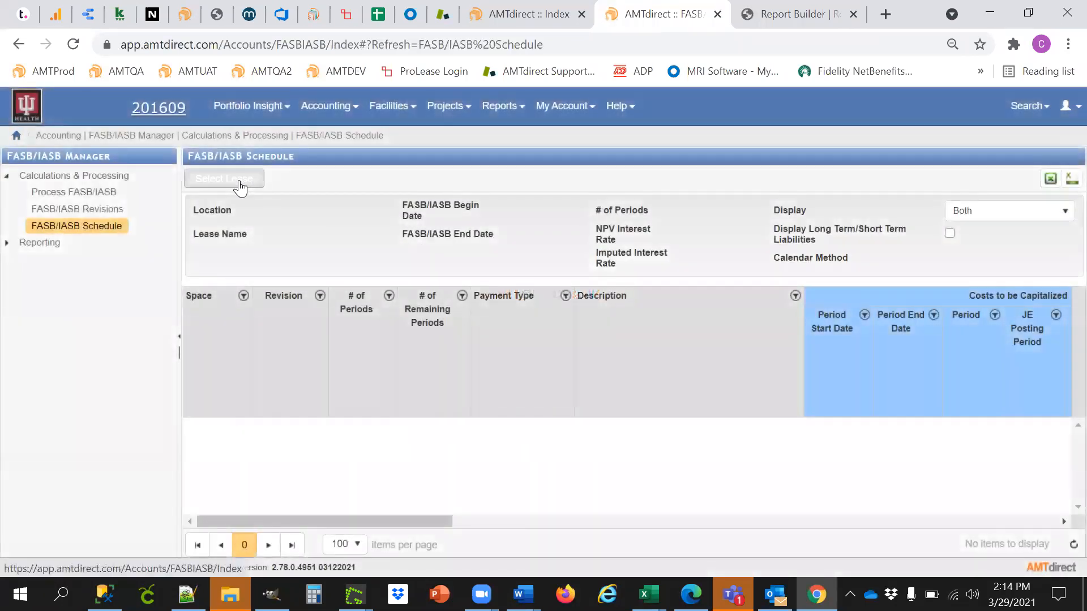
# Load the FASB/IASB Schedule for the IUH SIP Neurosurgery lease and view that lease's FASB/IASB Revisions
pyautogui.click(238, 180)
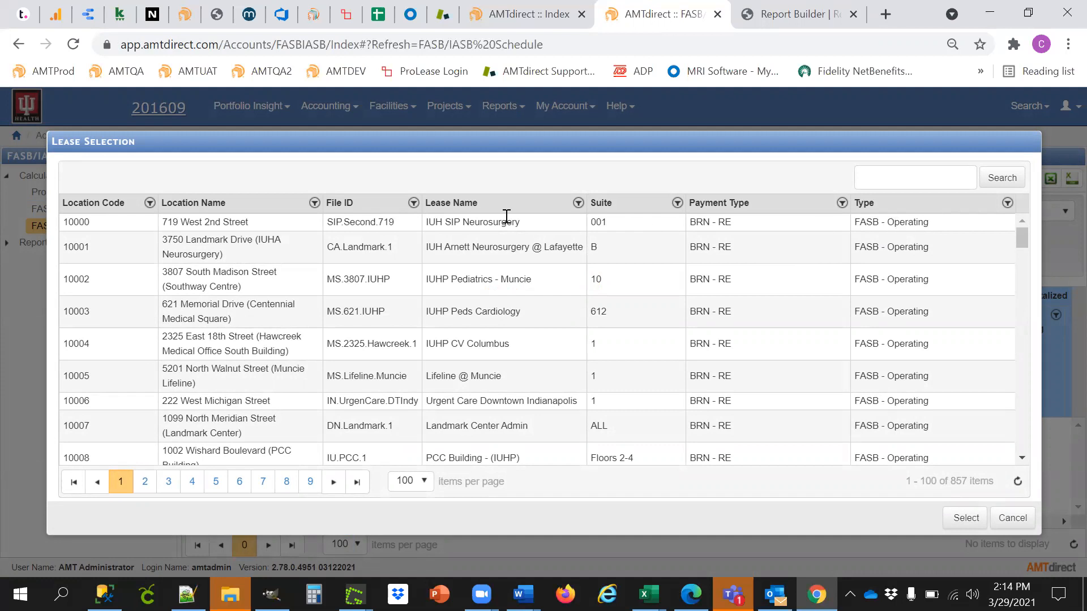
pyautogui.moveTo(408, 221); pyautogui.dragTo(326, 222)
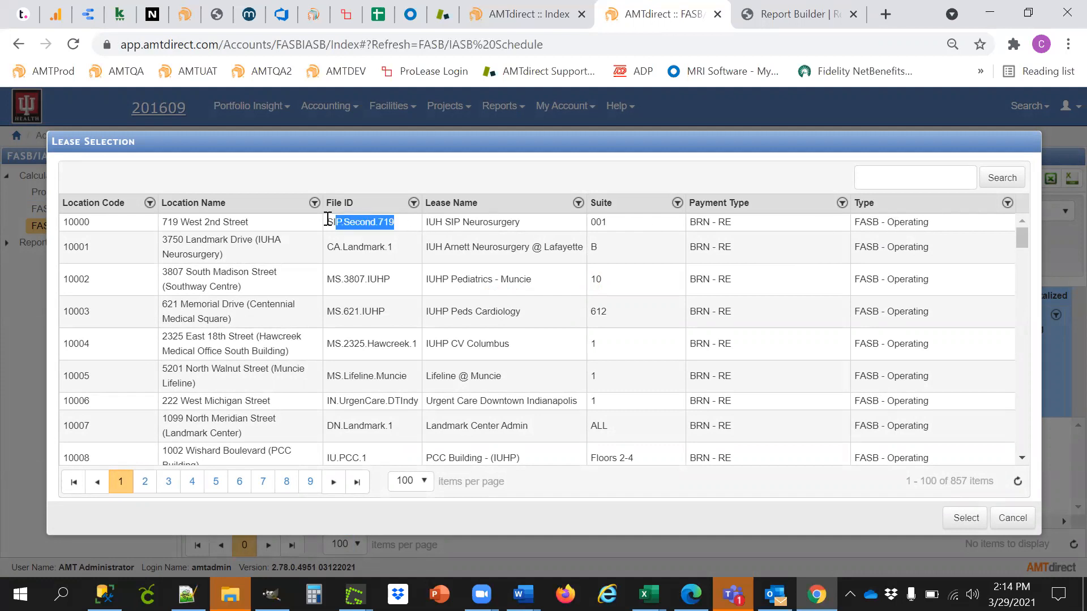
pyautogui.doubleClick(620, 226)
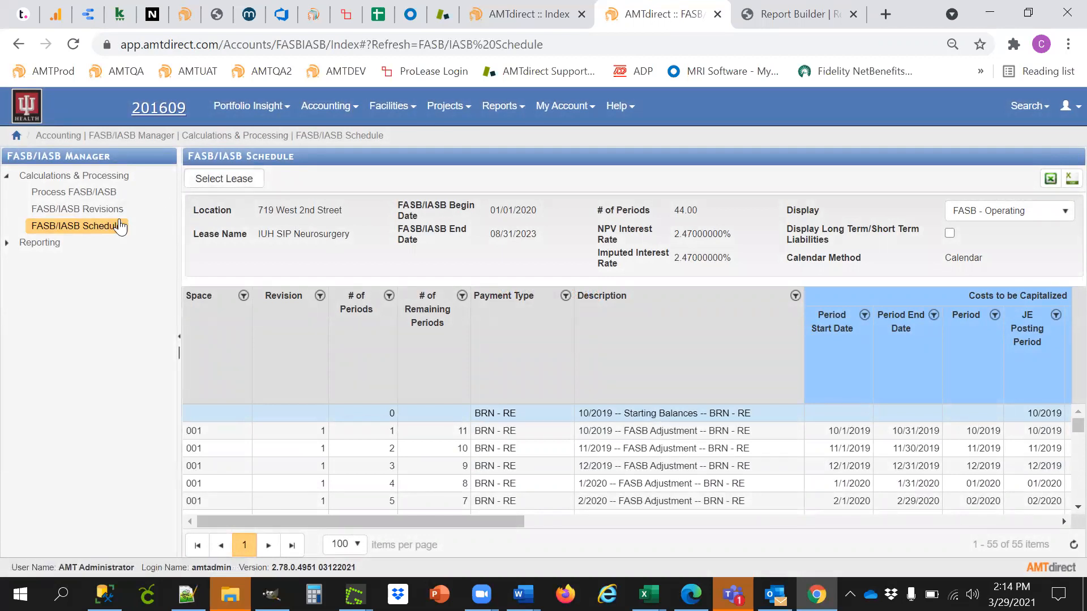
pyautogui.click(104, 209)
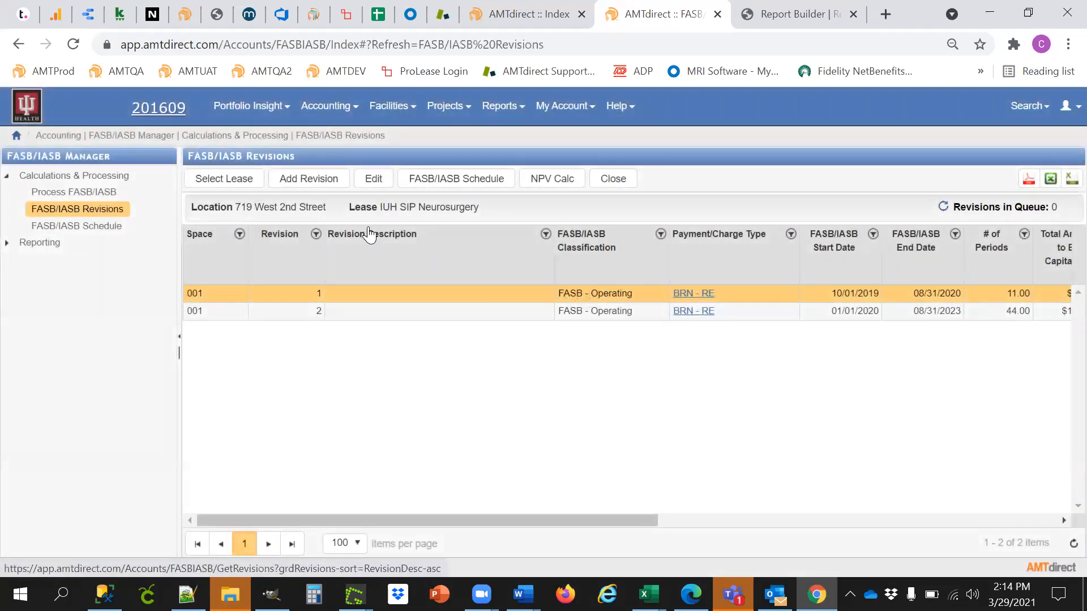
# Return to the FASB/IASB Schedule's lease selection and highlight the File ID of the IUH SIP Neurosurgery lease
pyautogui.click(113, 227)
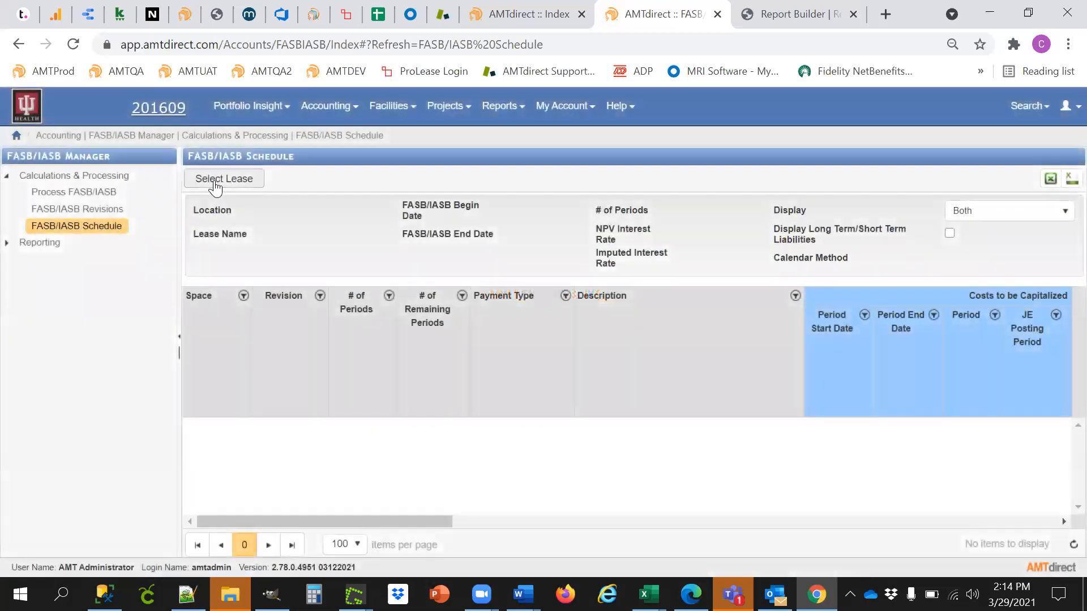
pyautogui.click(215, 181)
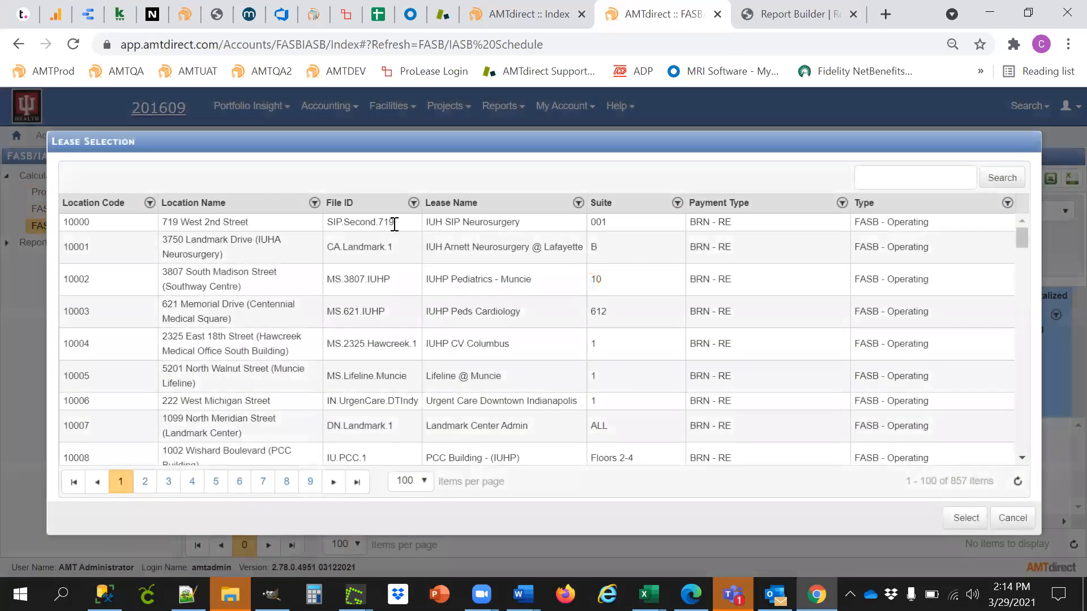
pyautogui.moveTo(394, 223); pyautogui.dragTo(331, 225)
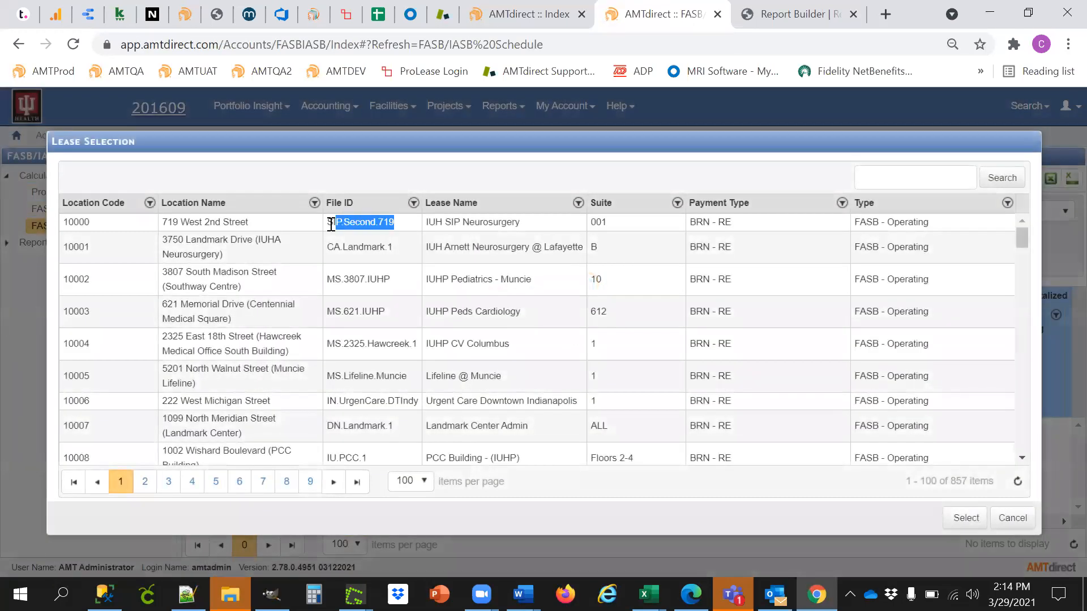
# Switch back to the generated Net Lease Expense Budget report and examine its lease details and monthly expense columns
pyautogui.click(758, 21)
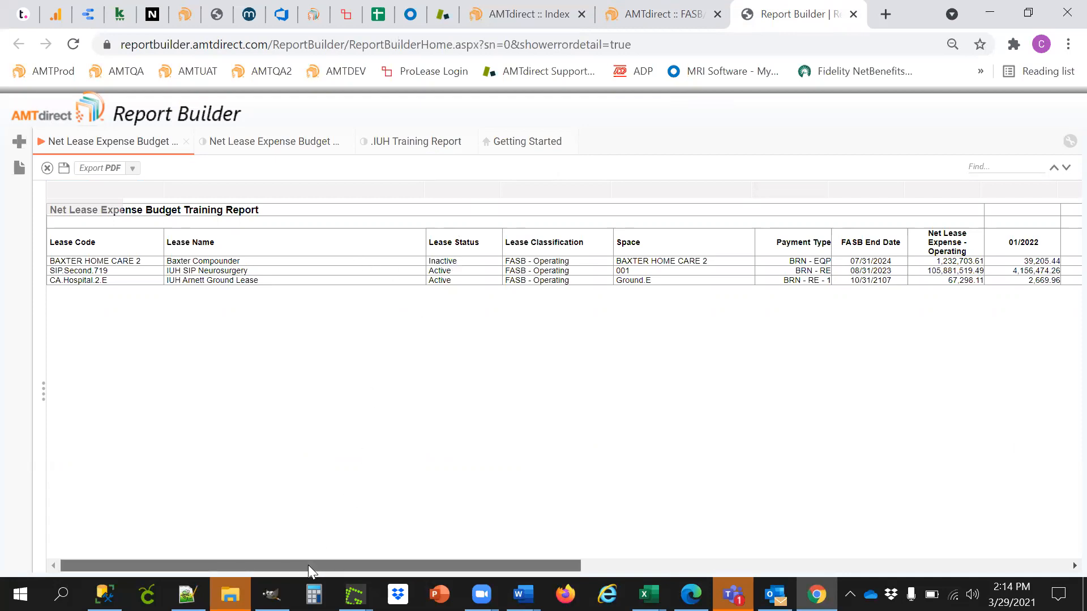
pyautogui.moveTo(308, 565); pyautogui.dragTo(282, 565)
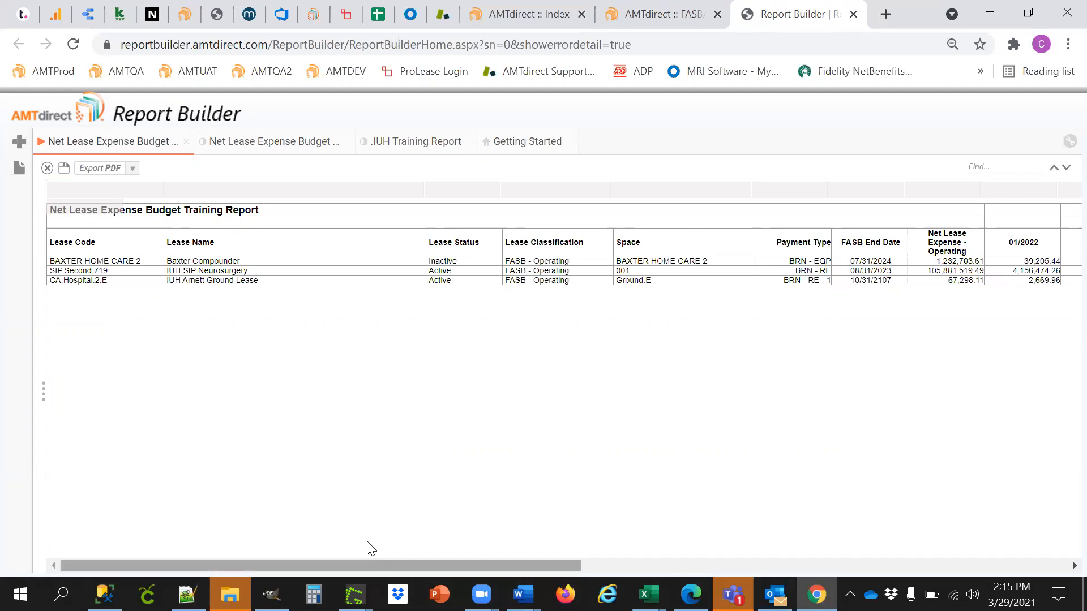
pyautogui.hscroll(3, 369, 547)
pyautogui.hscroll(10, 369, 547)
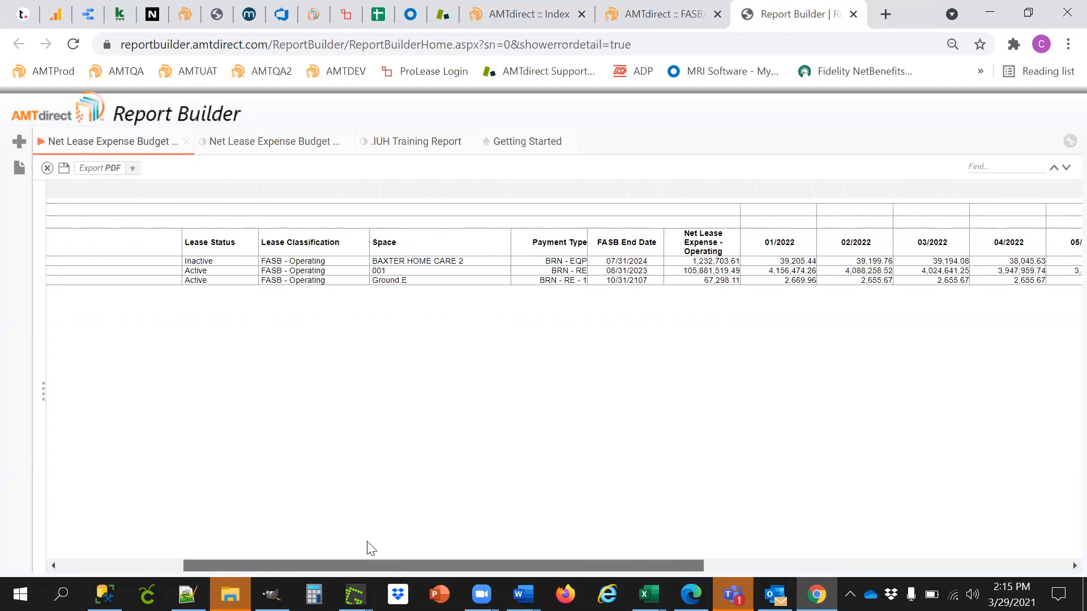
pyautogui.moveTo(696, 565); pyautogui.dragTo(192, 564)
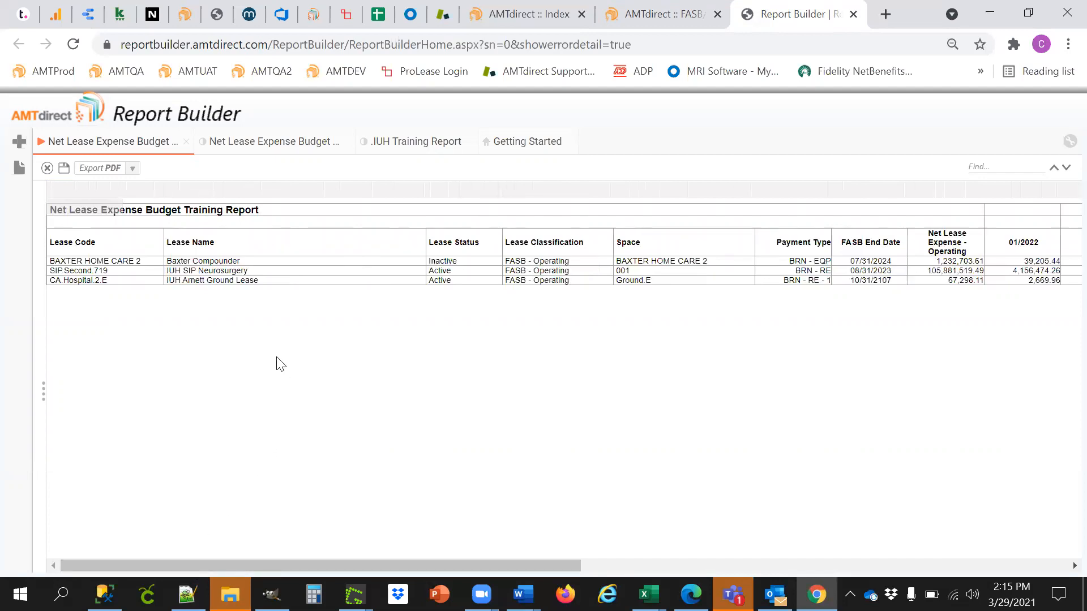
# Open the report filters of the Net Lease Expense Budget design and list the FASB/IASB Schedule Lessee fields
pyautogui.click(237, 143)
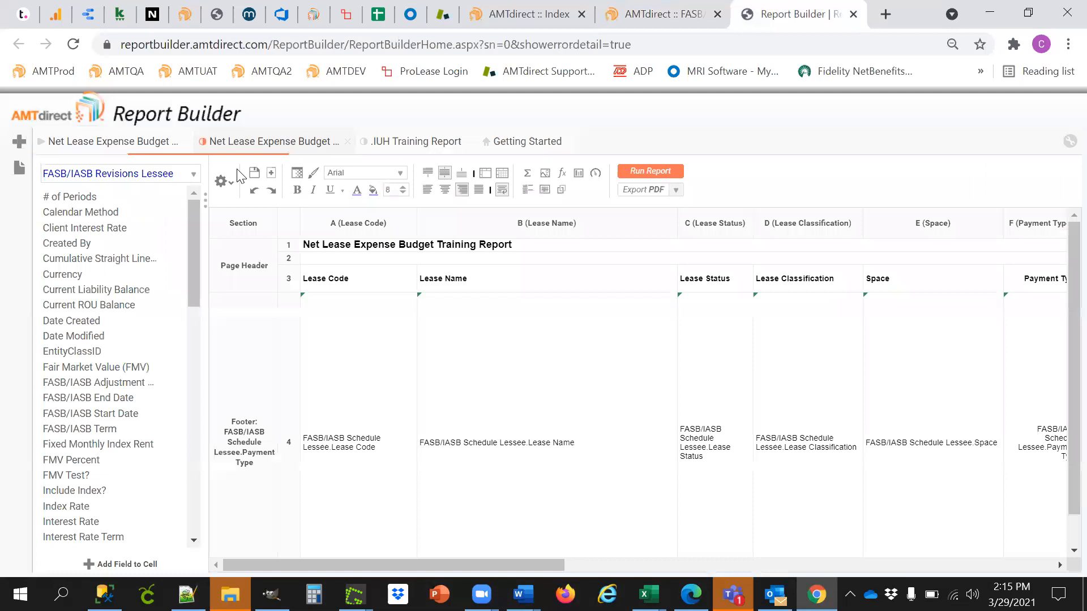
pyautogui.click(222, 181)
pyautogui.click(247, 279)
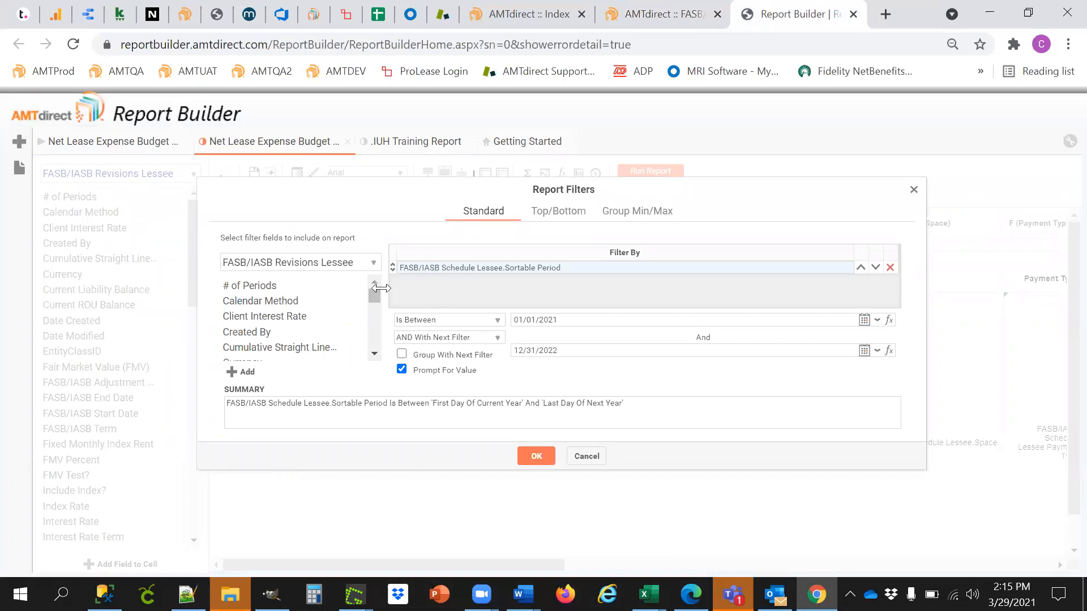
pyautogui.click(327, 263)
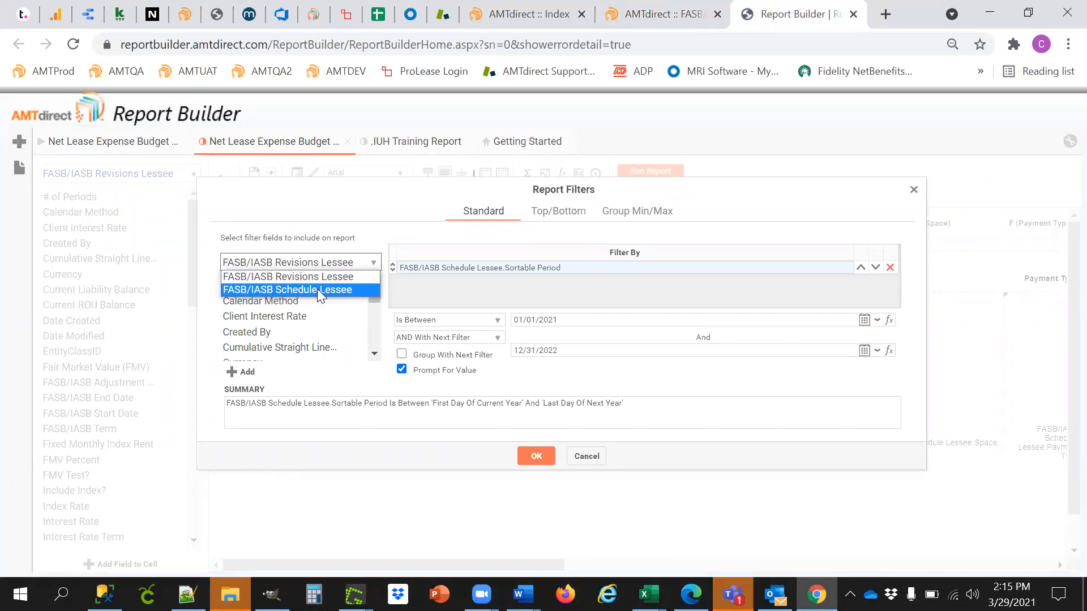
pyautogui.click(306, 289)
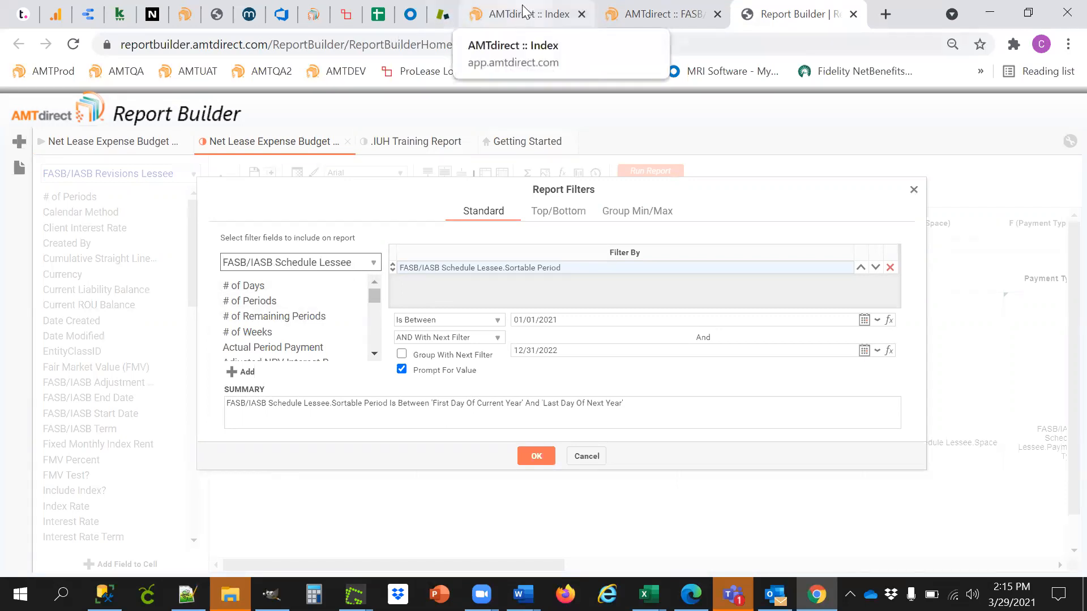
# Switch to the AMTdirect dashboard and look through the locations under the Indianapolis Suburban region
pyautogui.click(500, 17)
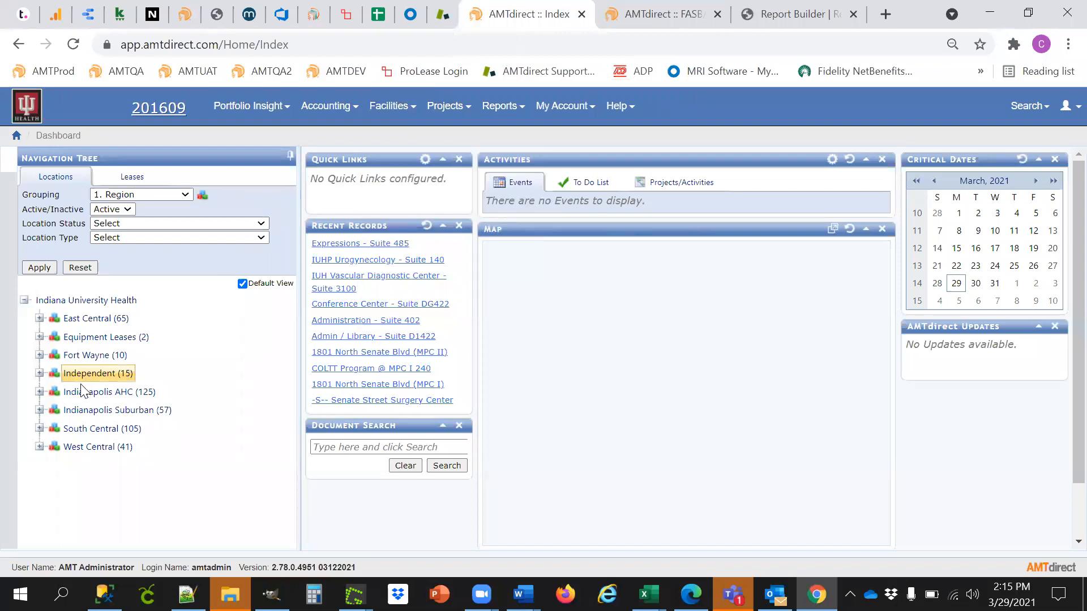
pyautogui.click(39, 410)
pyautogui.scroll(-3, 241, 389)
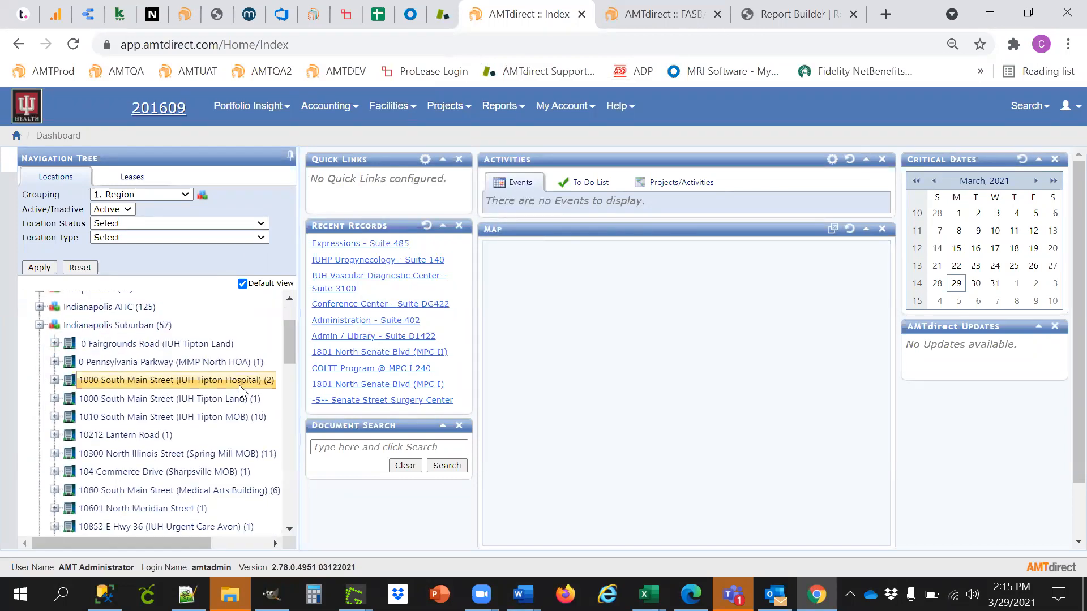
pyautogui.moveTo(299, 362); pyautogui.dragTo(383, 340)
# Search the FASB/IASB Schedule's lease selection for "in.stone" and copy the File ID IN.Stonegate.1 of IU Health @ Stonegate
pyautogui.click(643, 20)
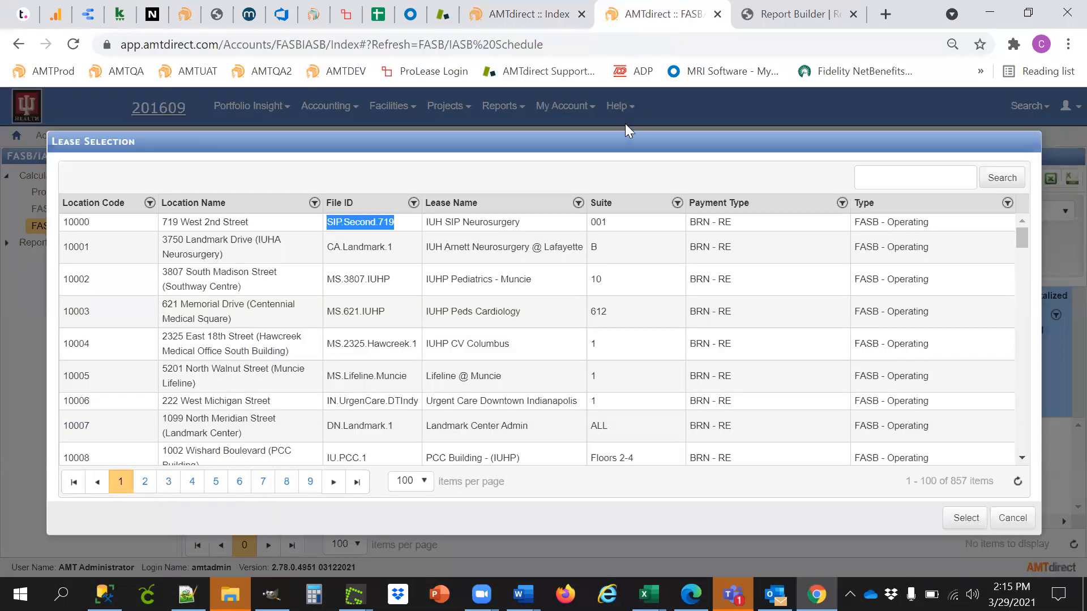
pyautogui.click(909, 177)
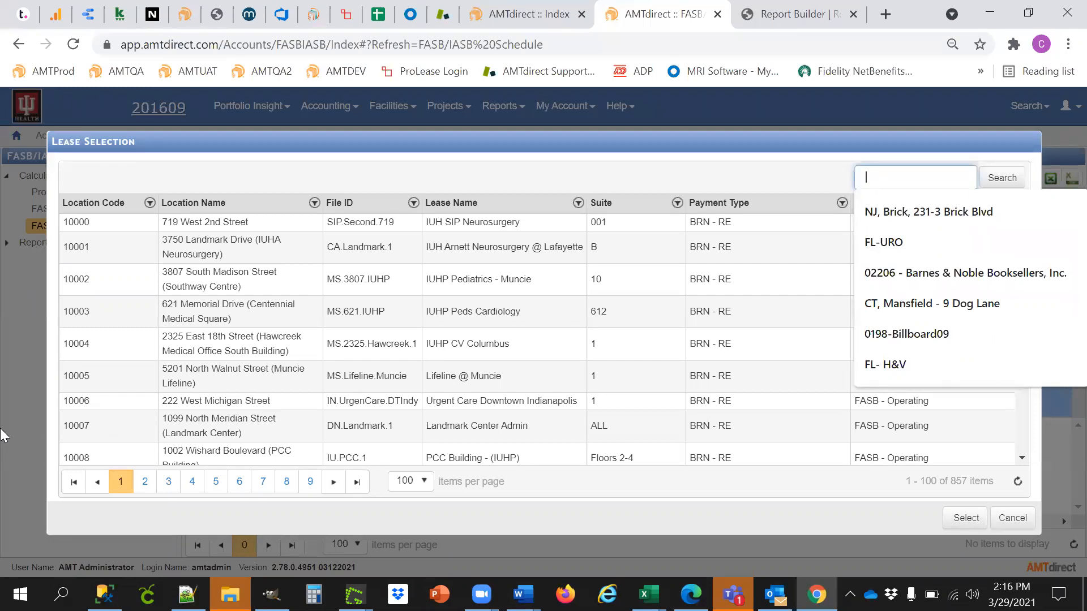
pyautogui.write('in.')
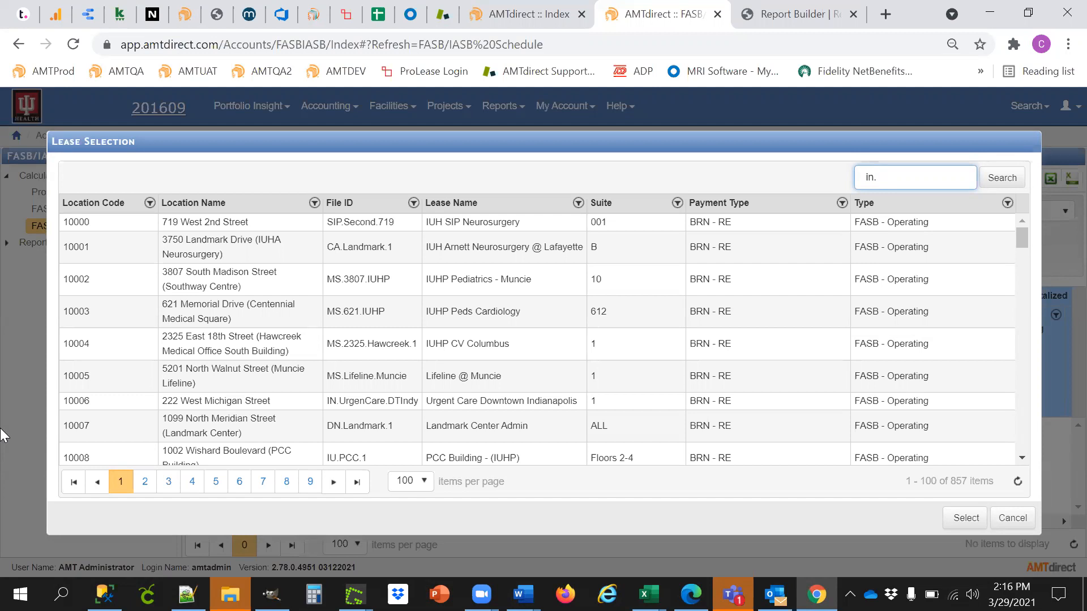
pyautogui.write('stone')
pyautogui.click(1001, 178)
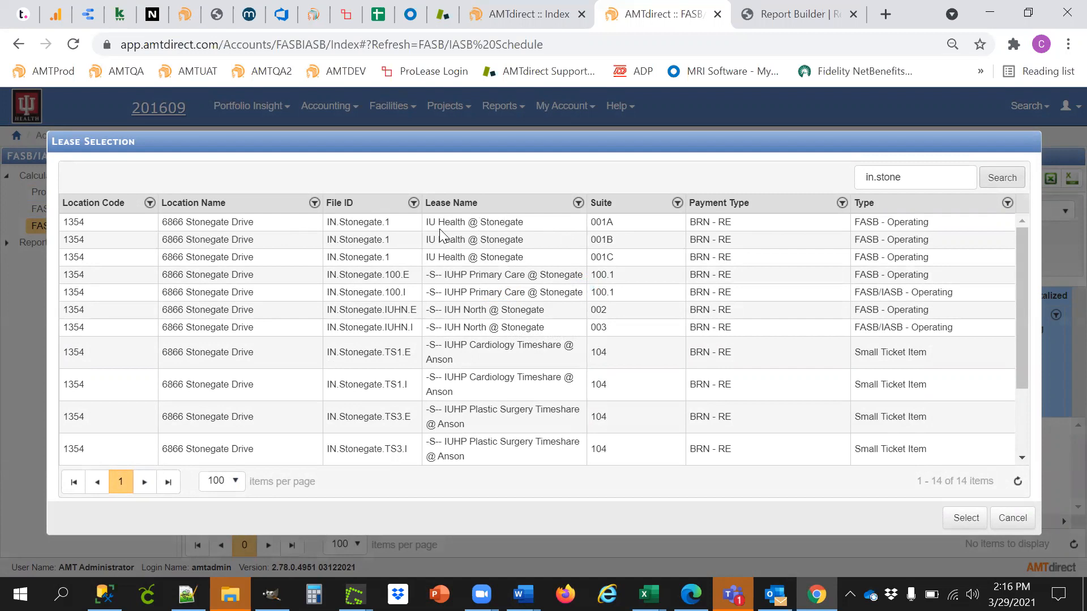
pyautogui.moveTo(400, 224); pyautogui.dragTo(325, 224)
pyautogui.hotkey('ctrl', 'c')
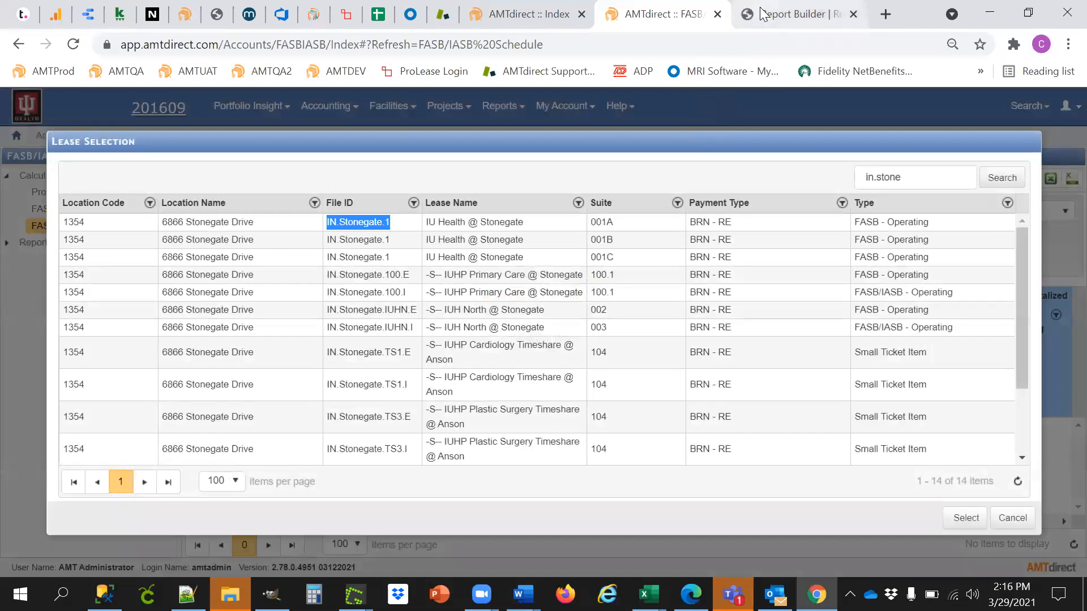
# Return to Report Builder and add the FASB/IASB Schedule Lessee Lease Code field to the report filters
pyautogui.click(792, 14)
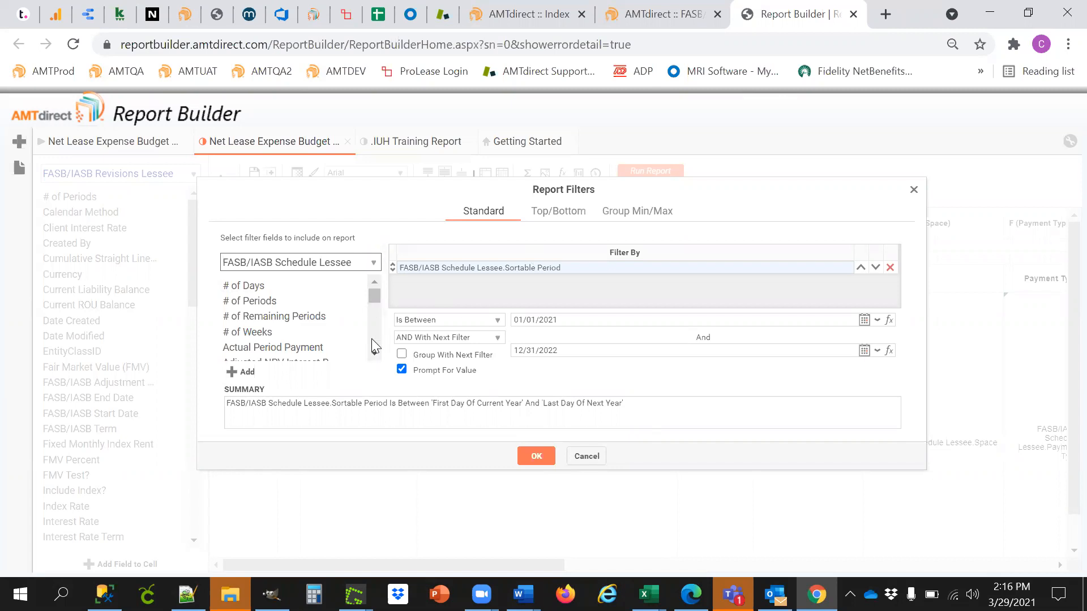
pyautogui.click(375, 354)
pyautogui.click(375, 354)
pyautogui.click(376, 354)
pyautogui.click(375, 354)
pyautogui.click(375, 353)
pyautogui.click(376, 354)
pyautogui.click(376, 354)
pyautogui.click(376, 353)
pyautogui.click(376, 354)
pyautogui.click(376, 354)
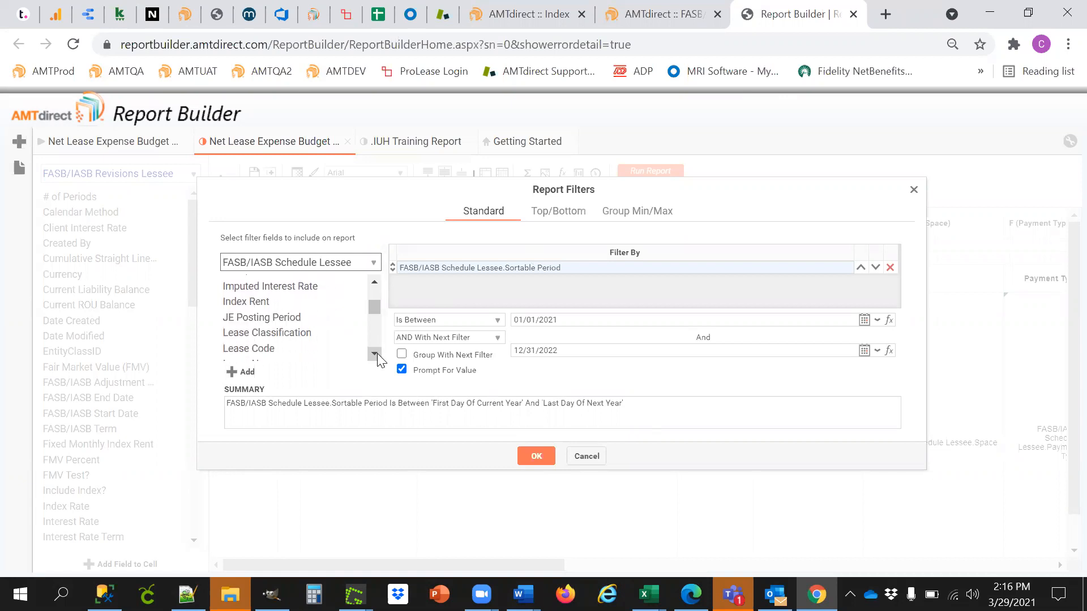
pyautogui.click(376, 353)
pyautogui.click(376, 353)
pyautogui.click(375, 353)
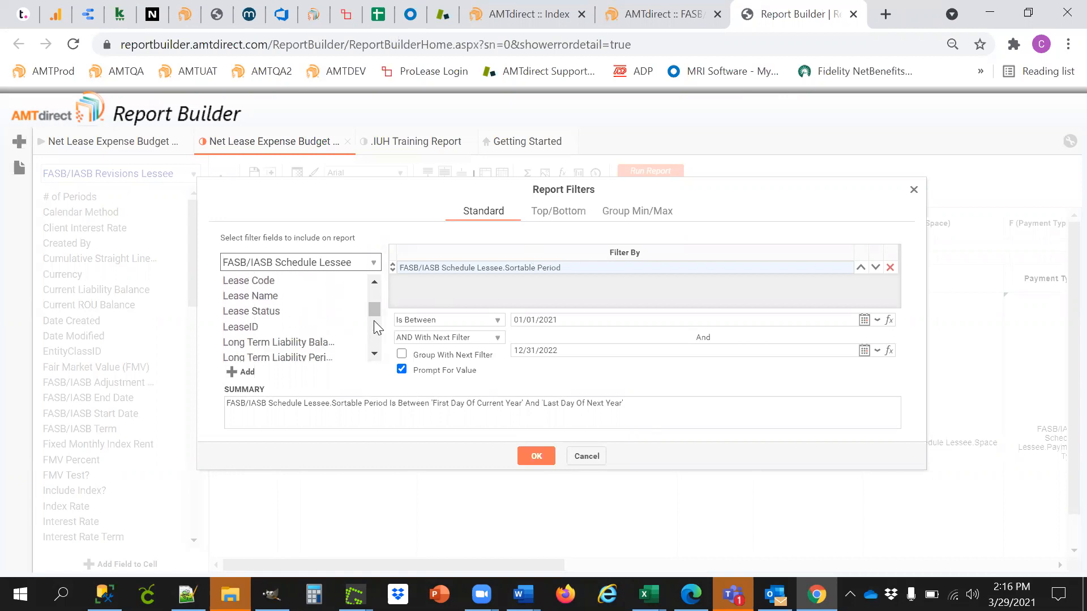
pyautogui.click(375, 283)
pyautogui.click(376, 283)
pyautogui.moveTo(294, 315); pyautogui.dragTo(520, 292)
# Set the Lease Code filter equal to IN.Stonegate.1 and apply the report filters
pyautogui.click(520, 318)
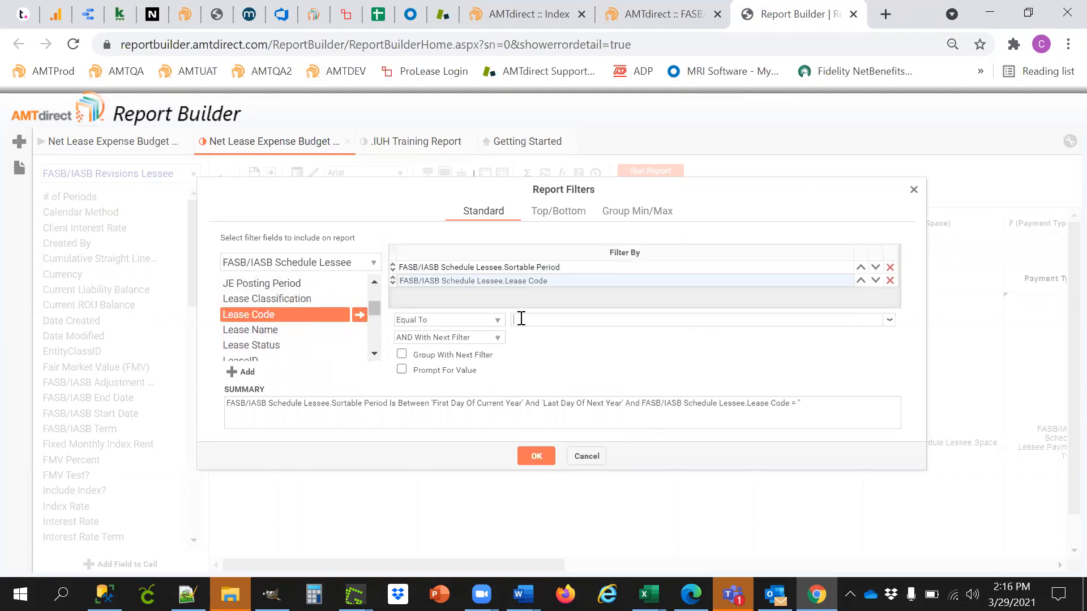
pyautogui.hotkey('ctrl', 'v')
pyautogui.click(890, 320)
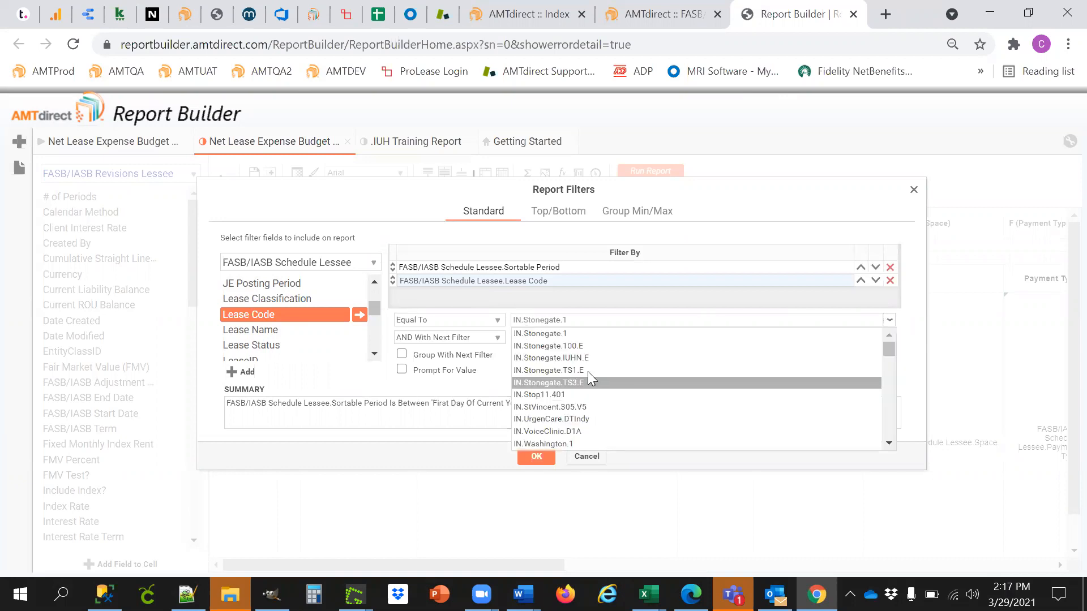
pyautogui.click(566, 334)
pyautogui.click(552, 447)
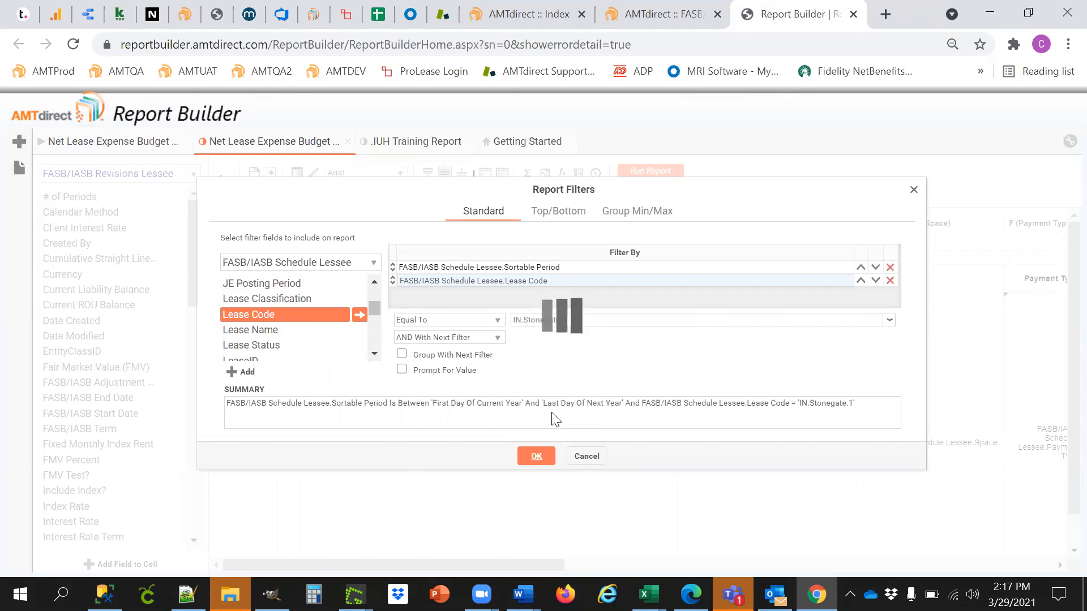
# Reopen the report filters to check the Lease Code condition, then accept them
pyautogui.click(224, 189)
pyautogui.click(253, 276)
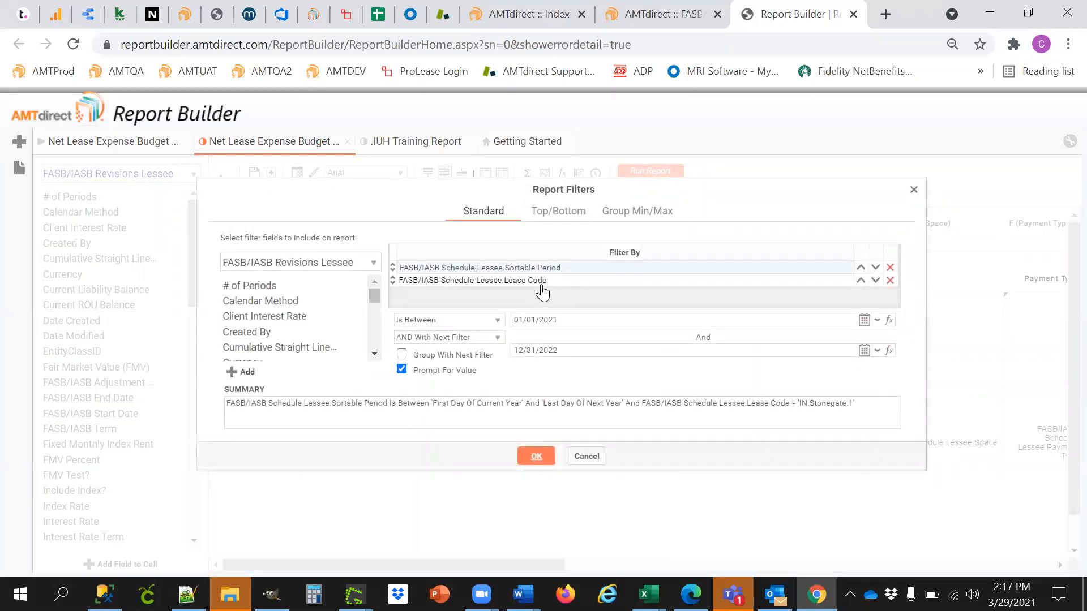
pyautogui.click(542, 285)
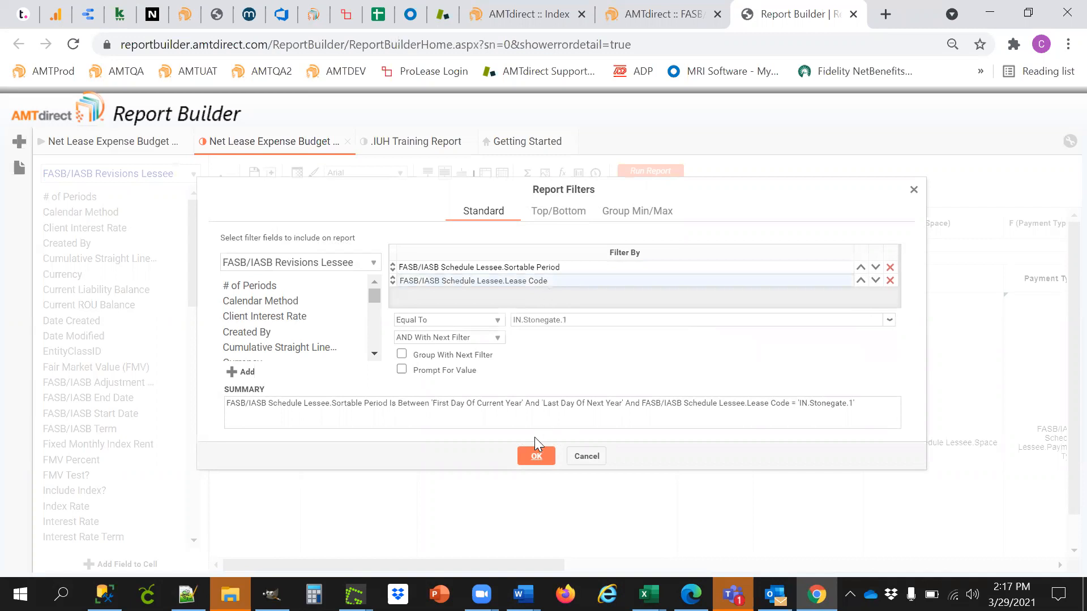
pyautogui.click(536, 457)
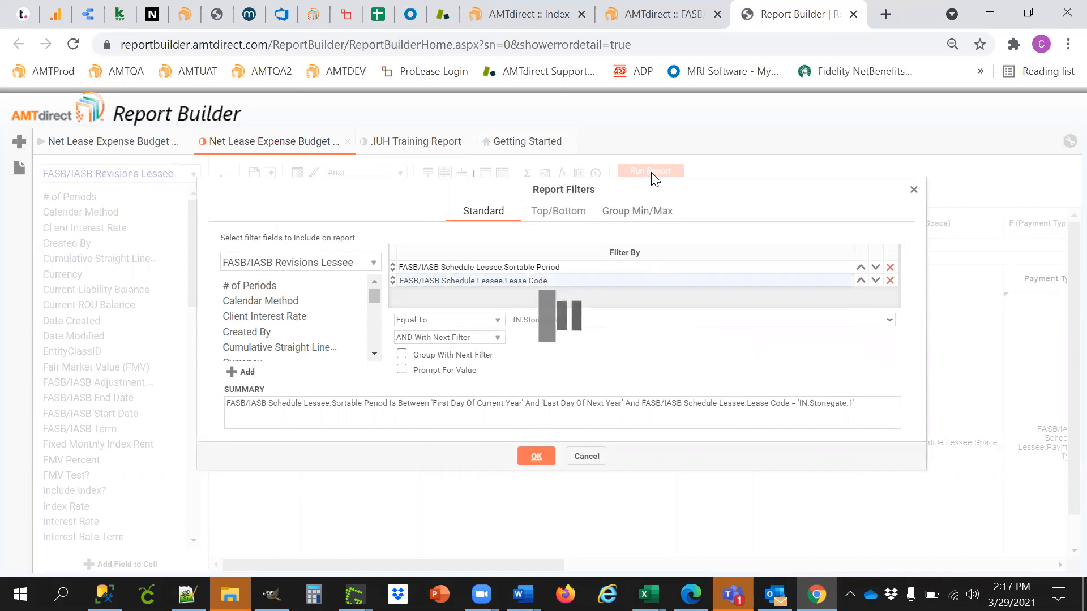
# Run the filtered report for Sortable Period 01/01/2021 to 12/31/2022, closing the earlier report output
pyautogui.click(651, 172)
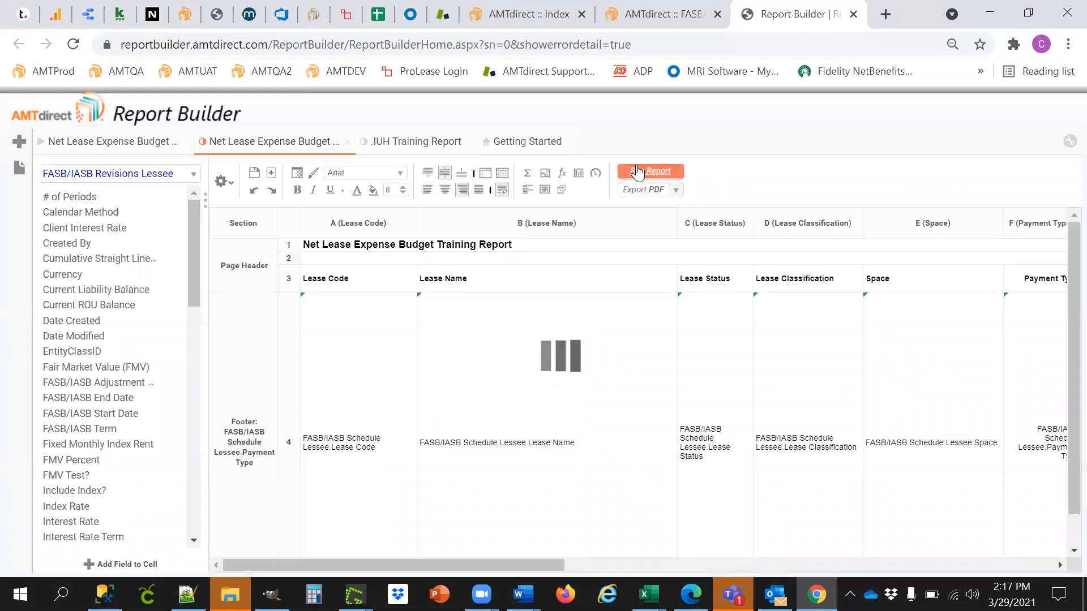
pyautogui.click(128, 142)
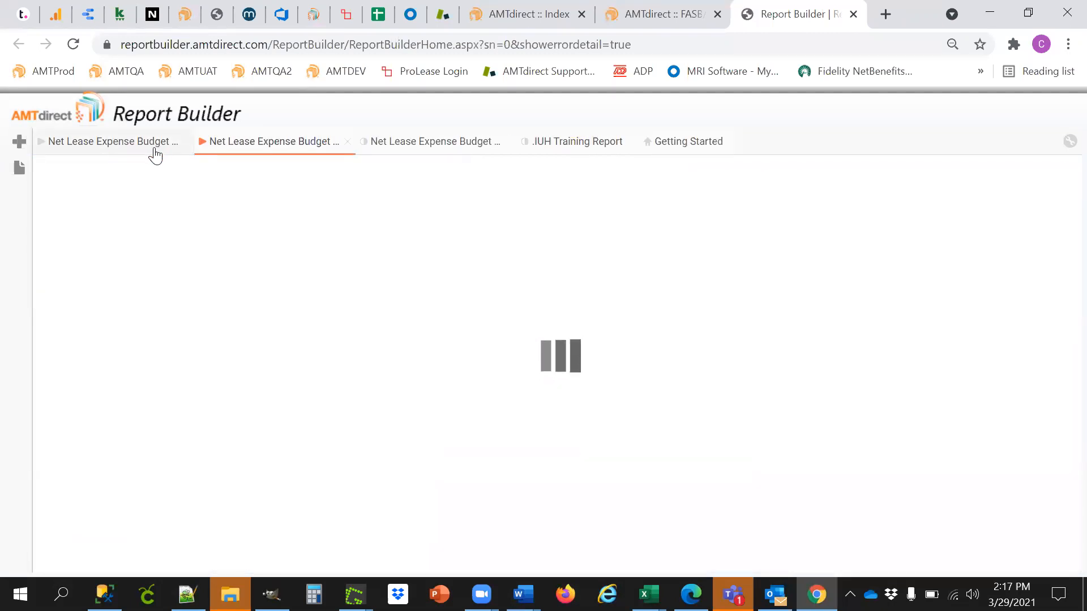
pyautogui.click(153, 150)
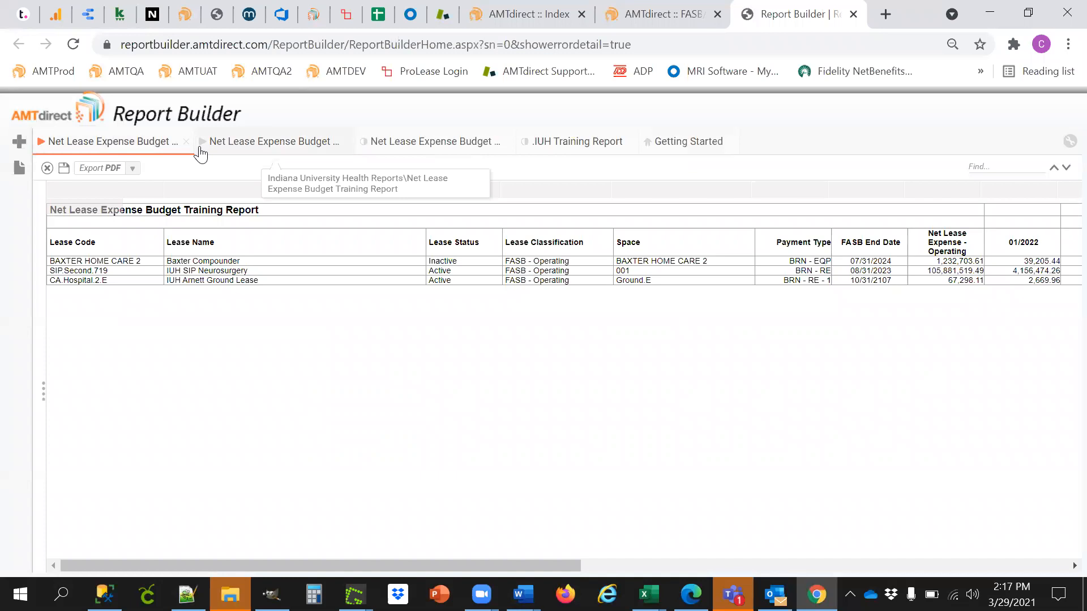
pyautogui.click(186, 144)
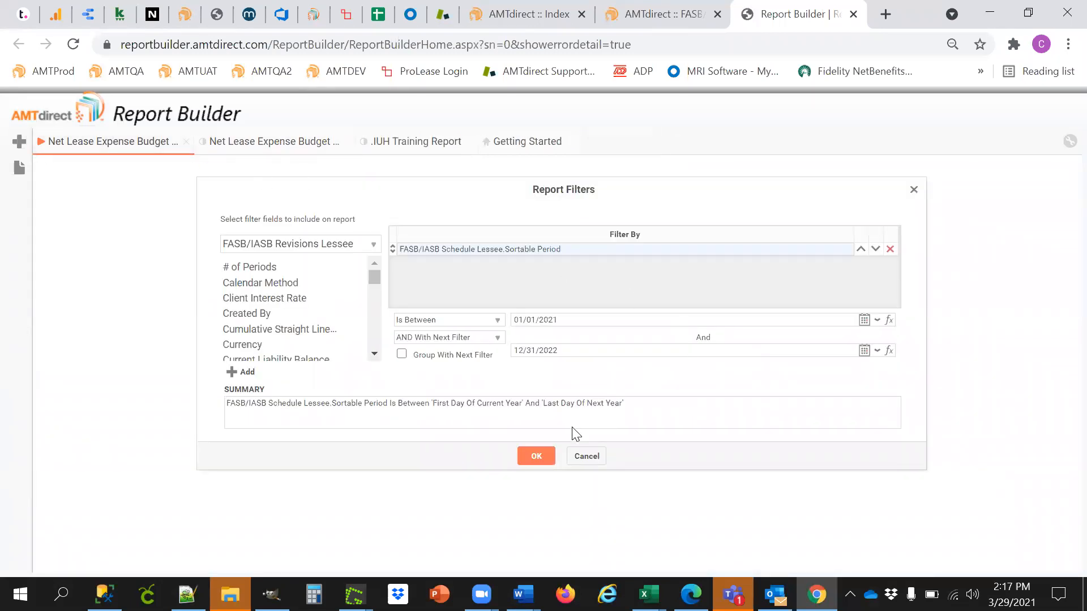
pyautogui.click(535, 458)
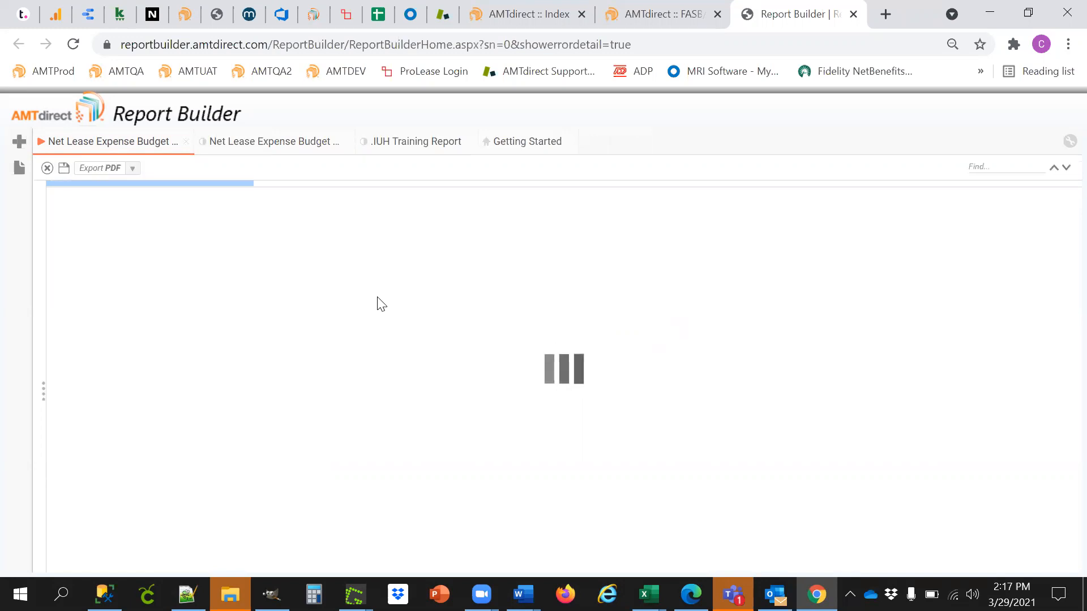
# Compare the generated report's IU Health @ Stonegate row with that lease's suites in the FASB/IASB lease selection
pyautogui.click(671, 16)
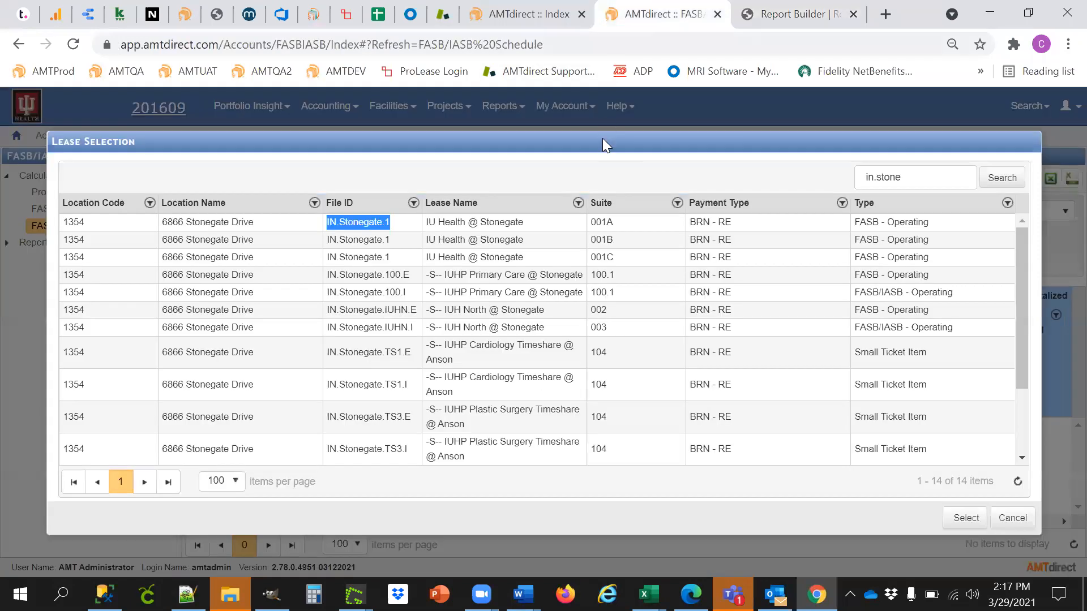
pyautogui.click(750, 14)
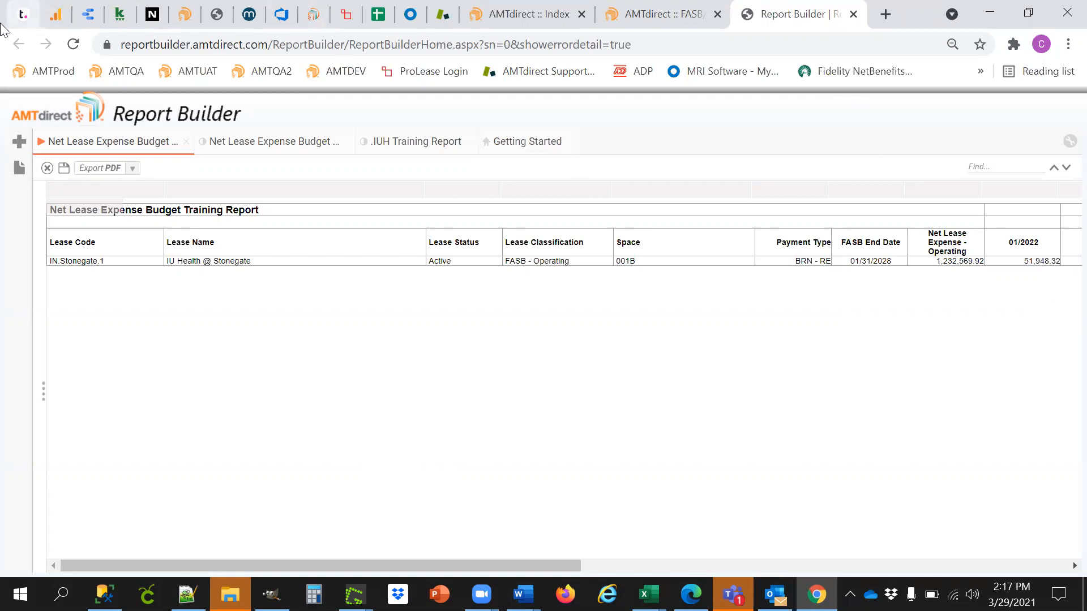
pyautogui.click(654, 14)
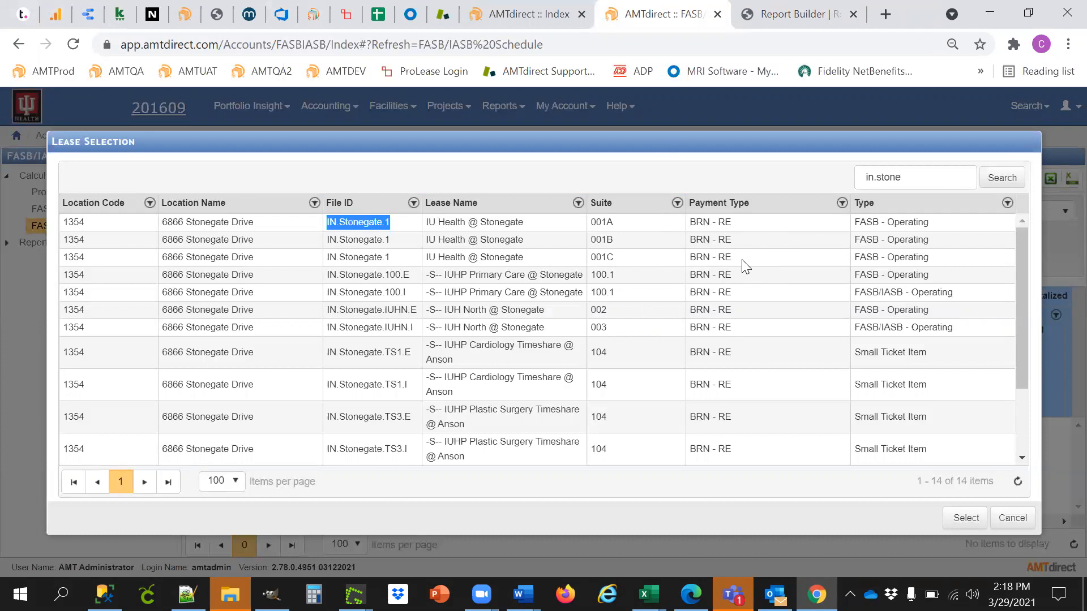
pyautogui.click(766, 16)
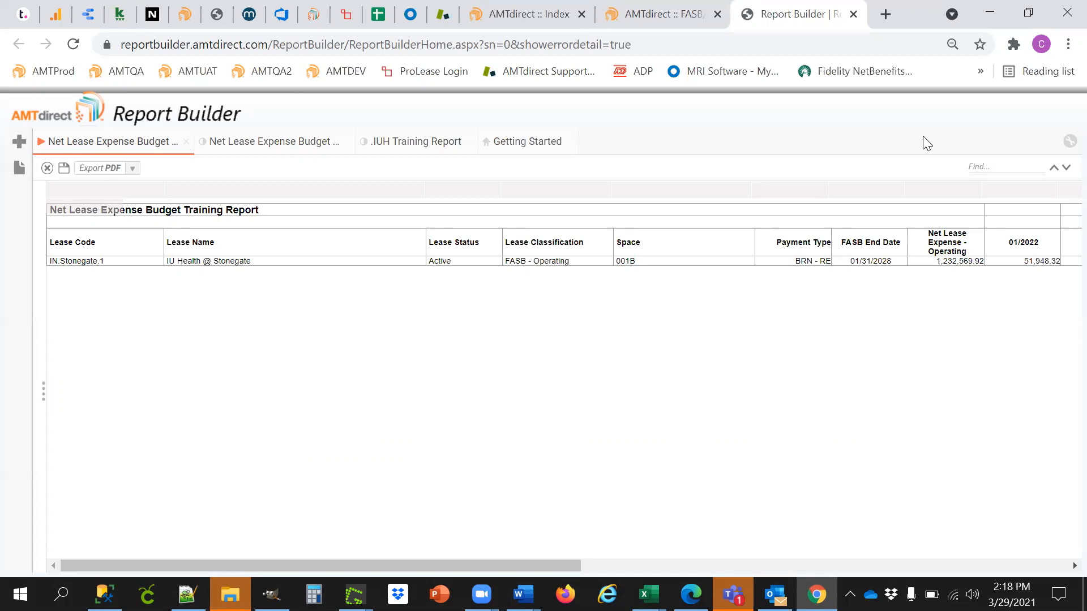
# Add the FASB/IASB Schedule Lessee Lease Code to the design's report sorts and move it to first place
pyautogui.click(254, 144)
pyautogui.click(224, 182)
pyautogui.click(235, 273)
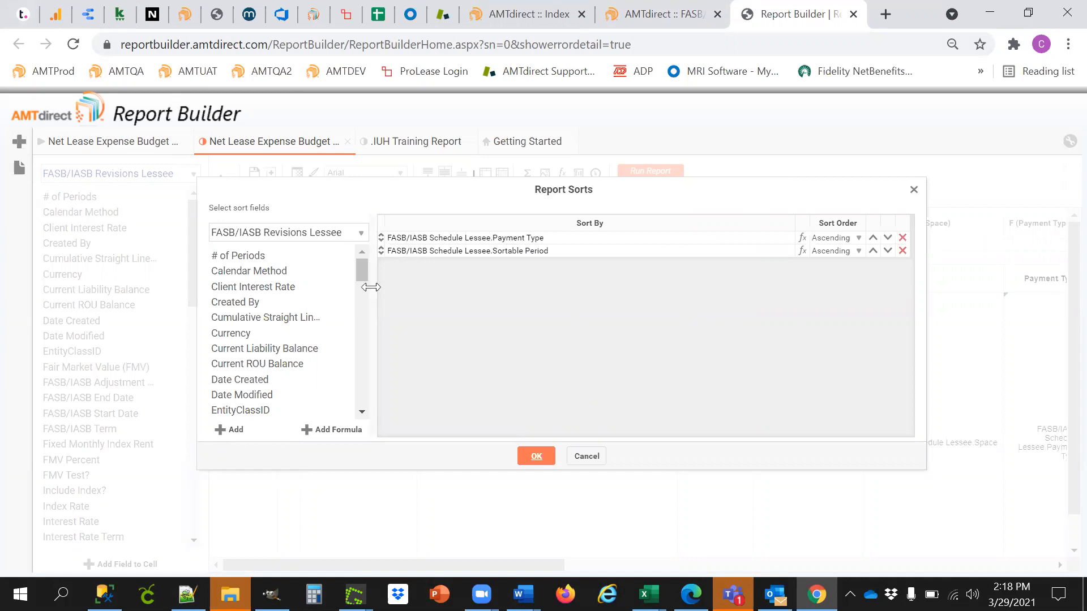
pyautogui.click(297, 233)
pyautogui.click(297, 263)
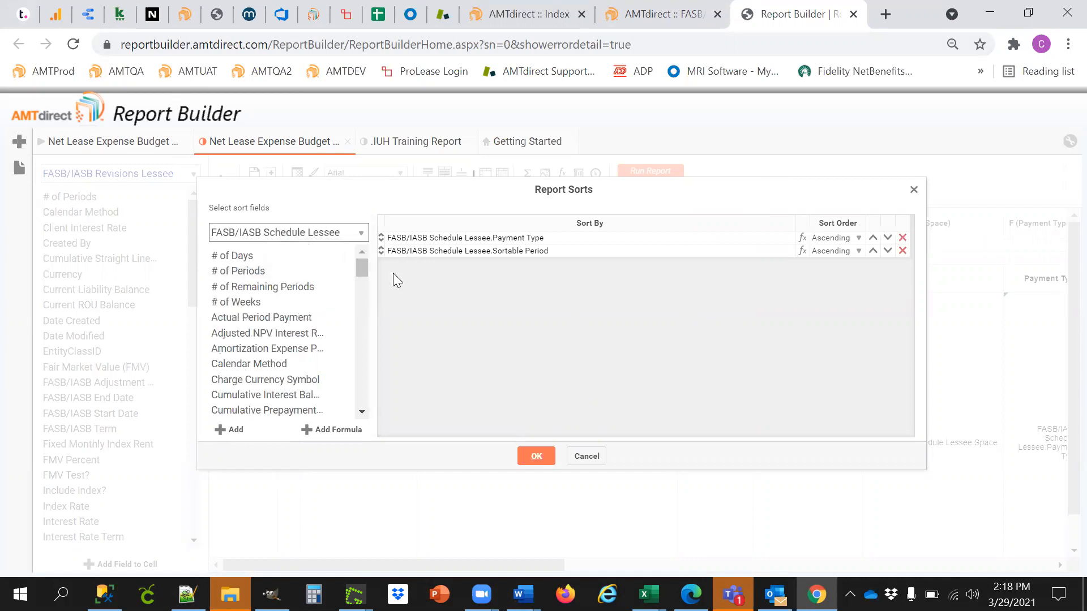
pyautogui.moveTo(365, 269); pyautogui.dragTo(482, 333)
pyautogui.click(873, 263)
pyautogui.click(874, 250)
# Add Space from FASB/IASB Schedule Lessee as a sort field and move it directly below Lease Code
pyautogui.moveTo(368, 305); pyautogui.dragTo(350, 407)
pyautogui.moveTo(243, 367); pyautogui.dragTo(859, 287)
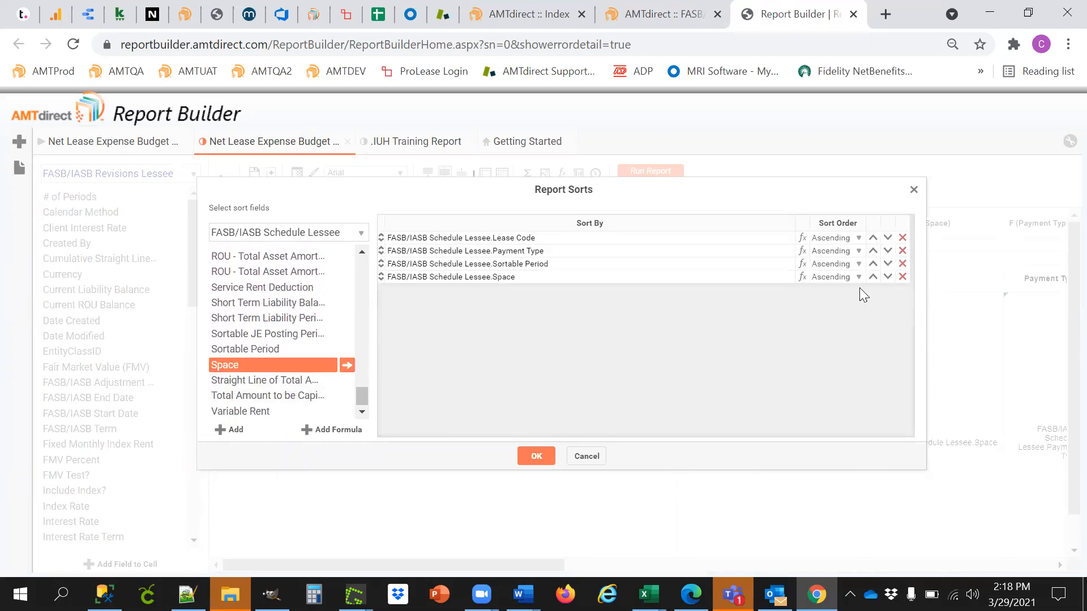
pyautogui.click(873, 276)
pyautogui.click(872, 264)
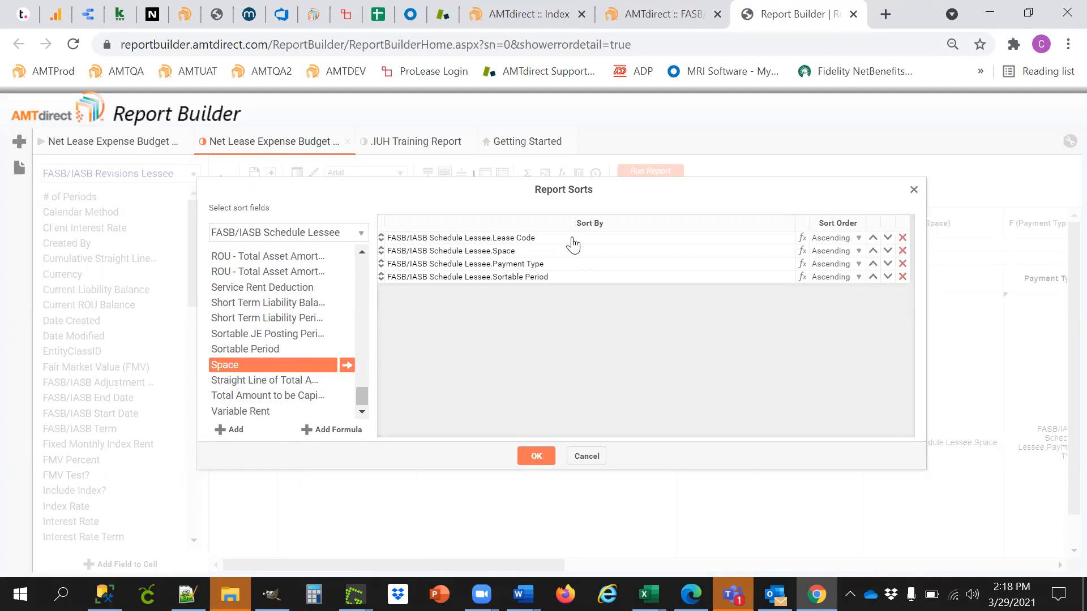
# Apply the new sorts and run the report again for Sortable Period 01/01/2021 to 12/31/2022
pyautogui.click(535, 457)
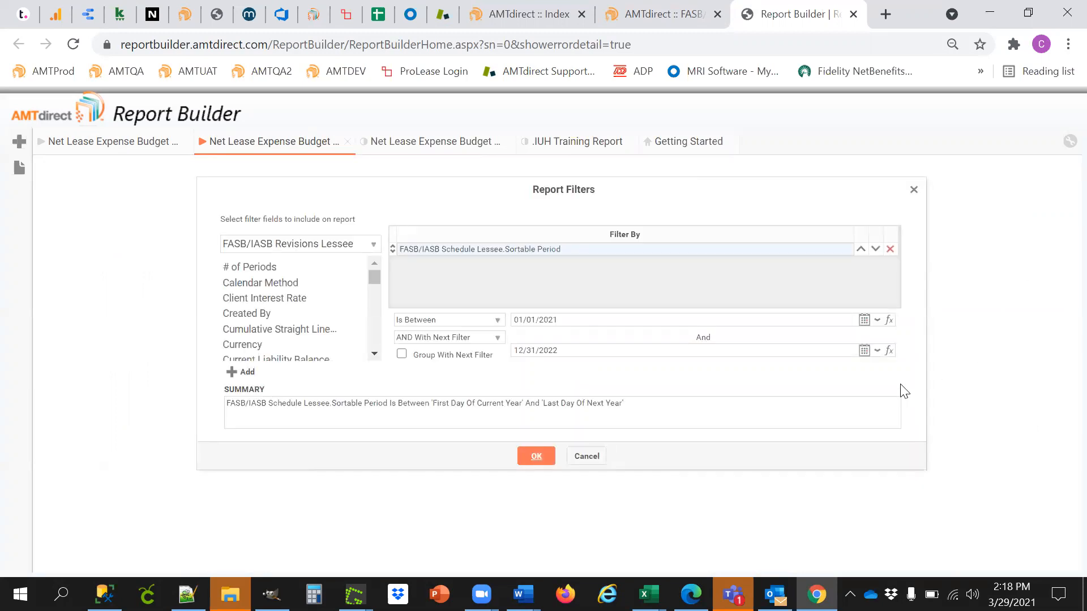
pyautogui.click(532, 456)
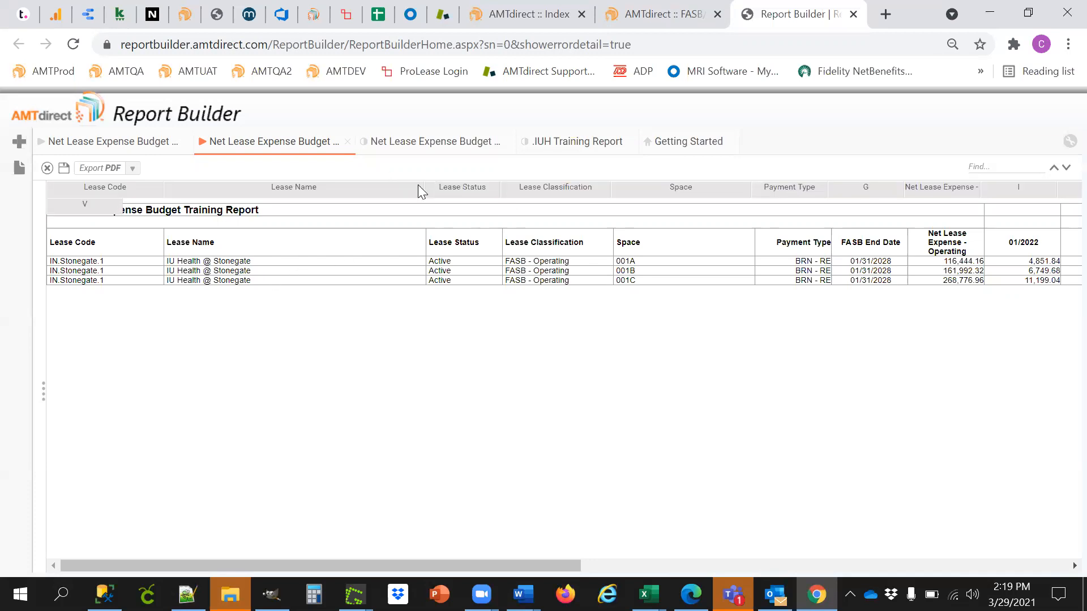
# Narrow the Lease Name column in the new report output and compare its space rows with the earlier run
pyautogui.moveTo(424, 186); pyautogui.dragTo(266, 192)
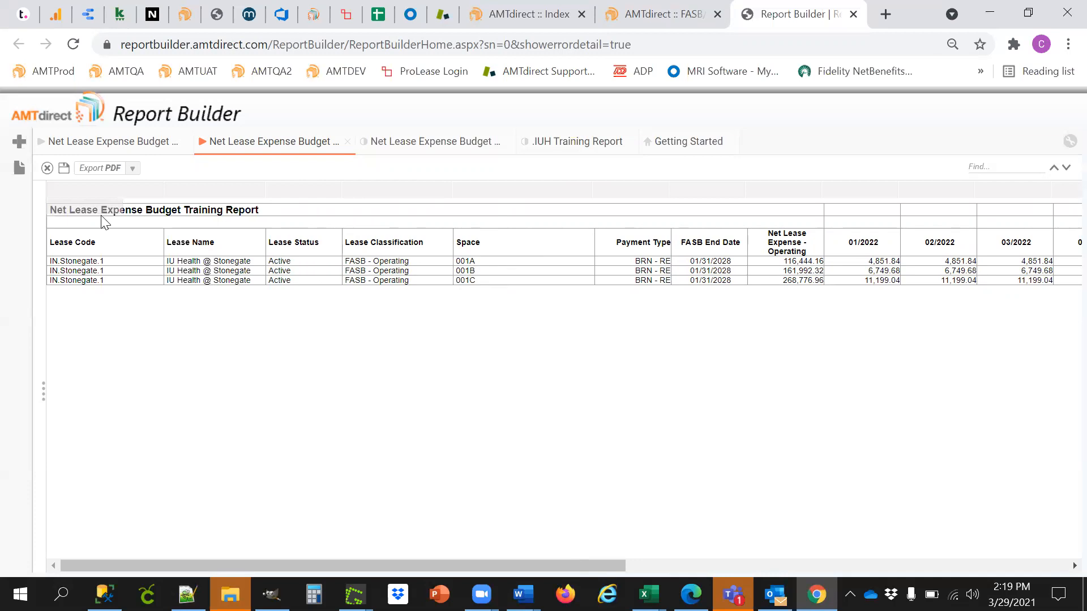
pyautogui.click(108, 145)
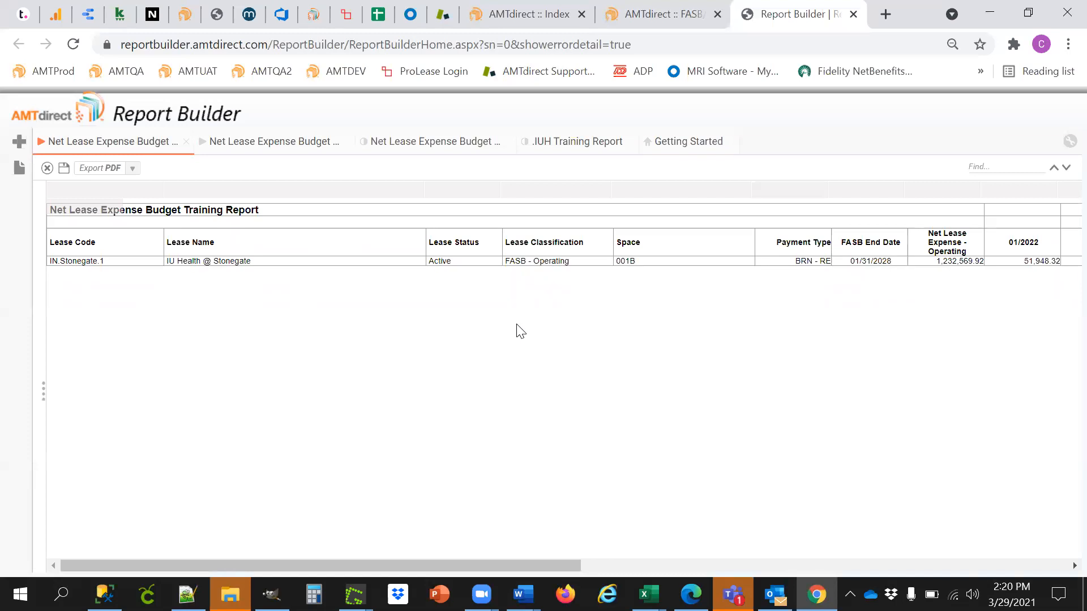
pyautogui.click(251, 154)
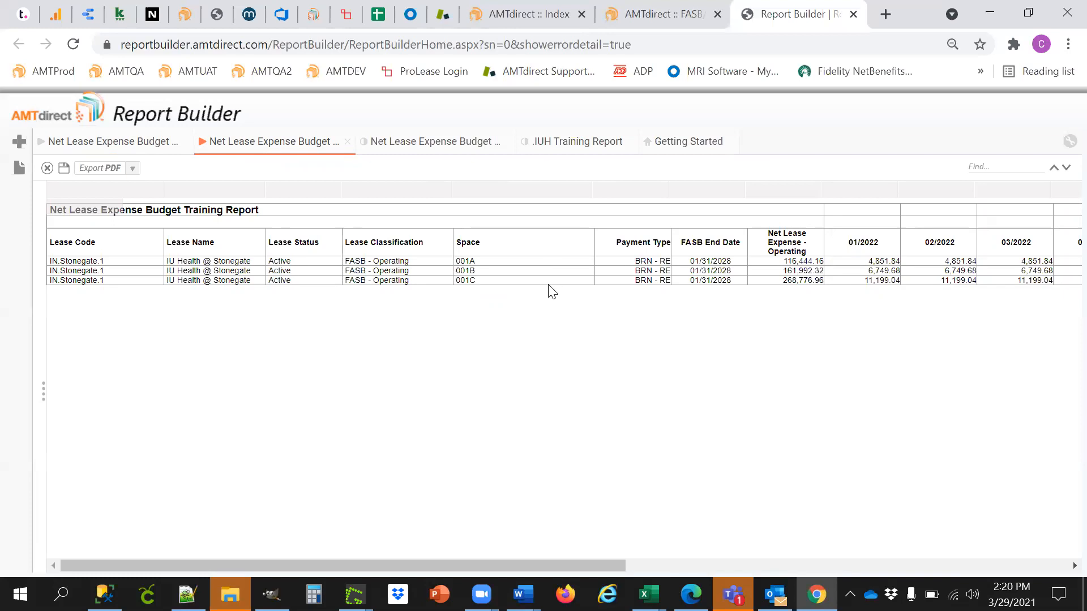
pyautogui.click(130, 146)
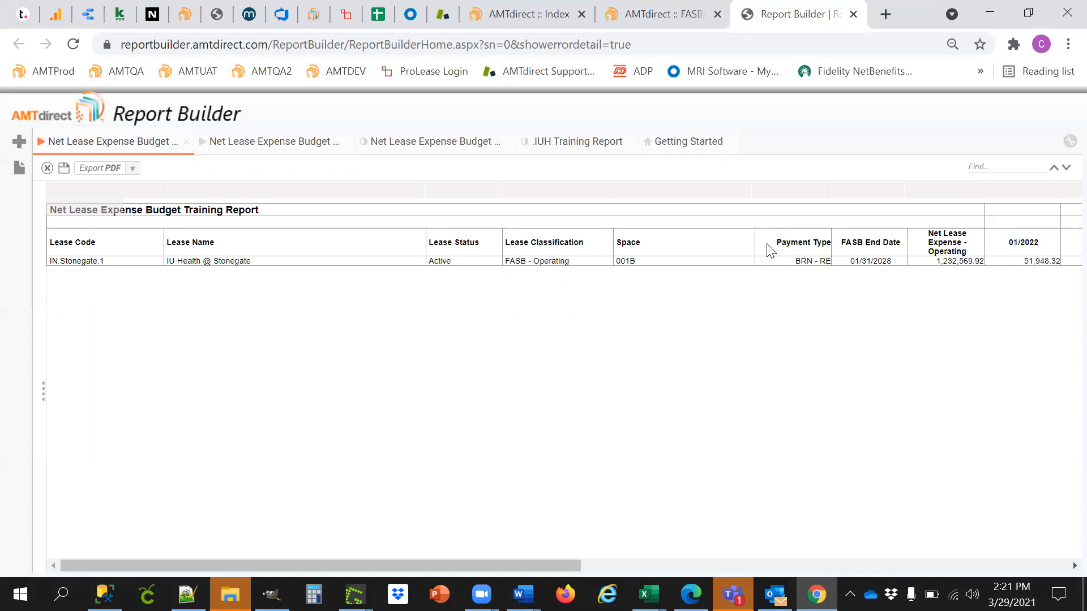
# Close the earlier run's output, then narrow the Space column in the remaining one and review its 2022 monthly amounts
pyautogui.click(187, 142)
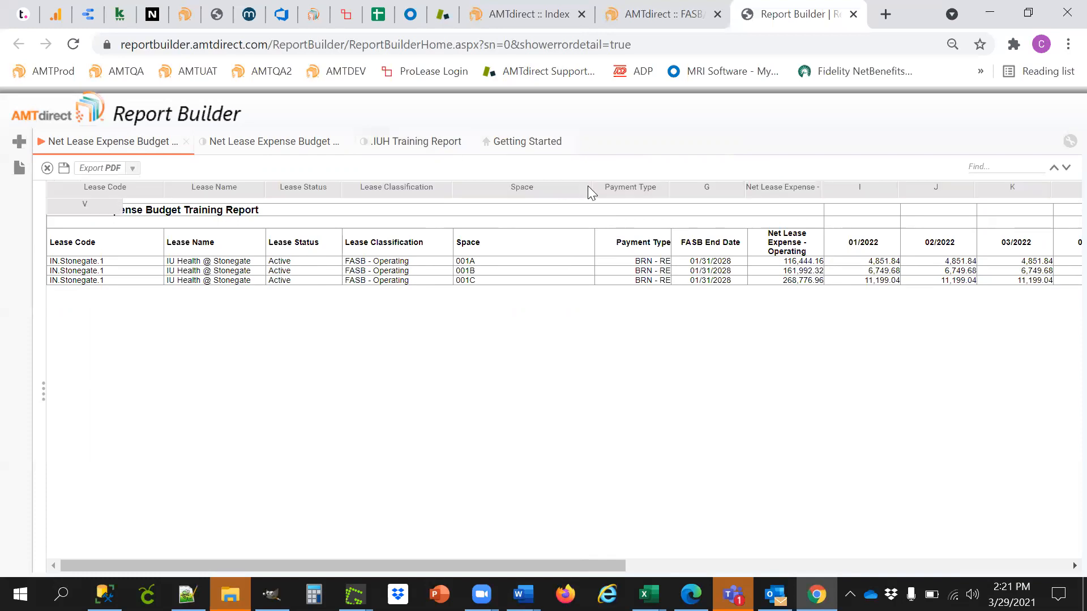
pyautogui.moveTo(589, 187); pyautogui.dragTo(499, 189)
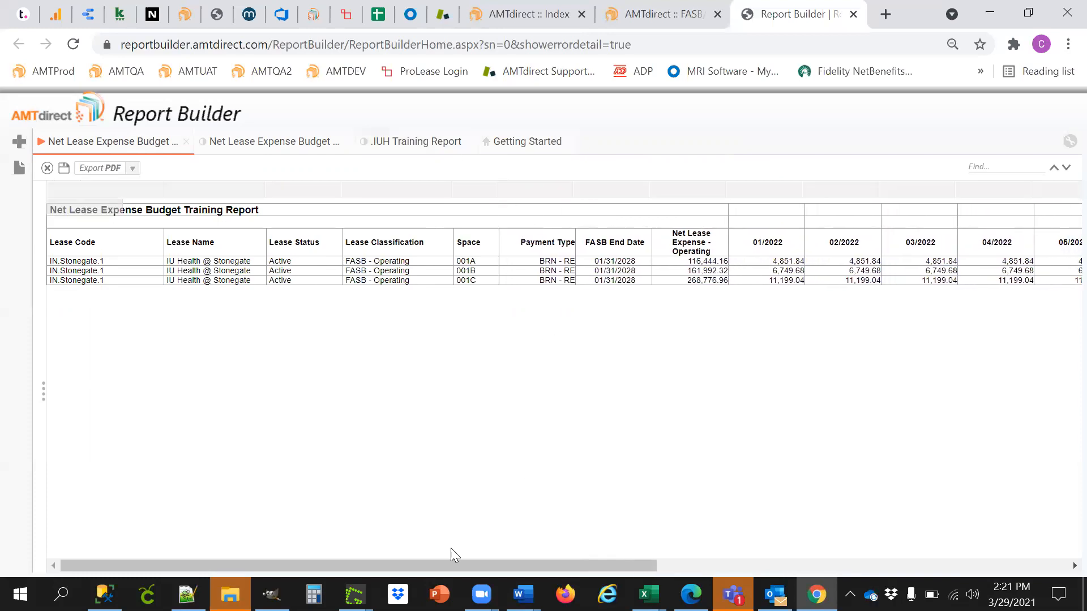
pyautogui.hscroll(10, 450, 548)
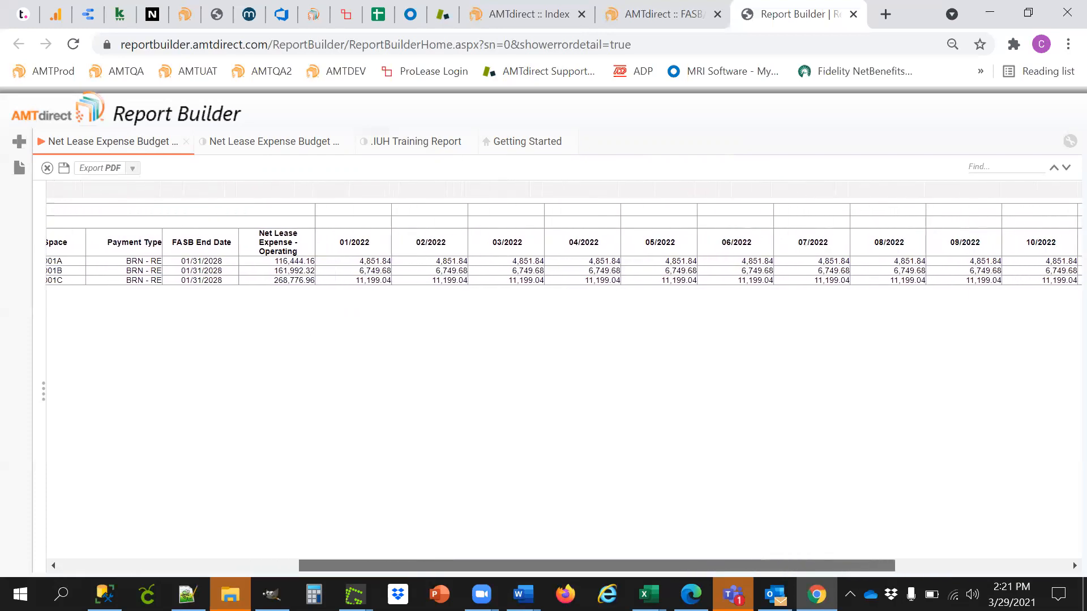
pyautogui.hscroll(3, 687, 535)
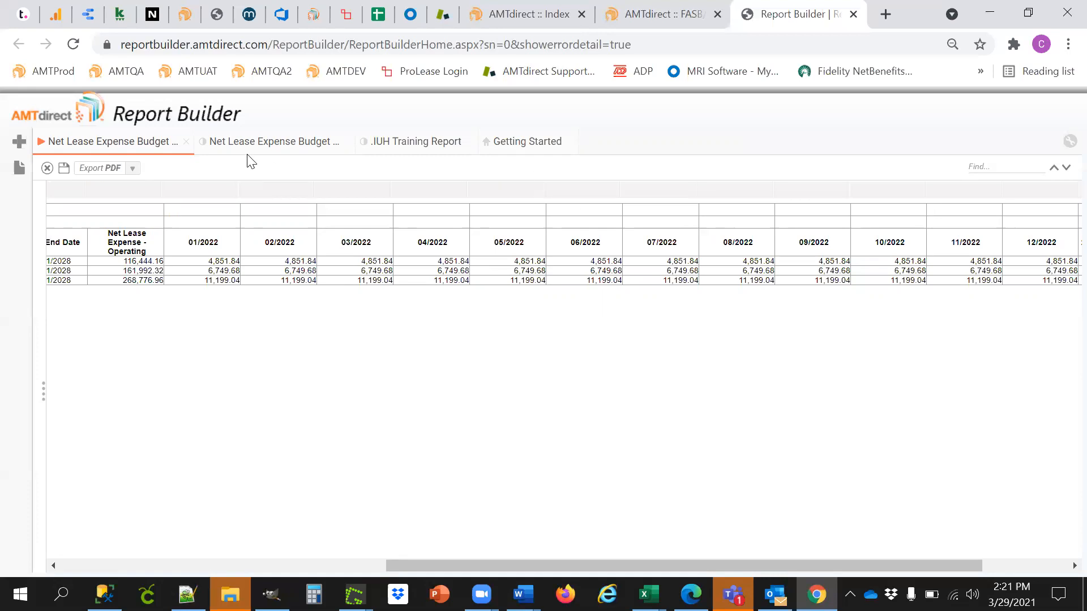
# Return to the report design and examine the aggsum formula in monthly column L, which uses a DateAdd offset of 15
pyautogui.click(279, 146)
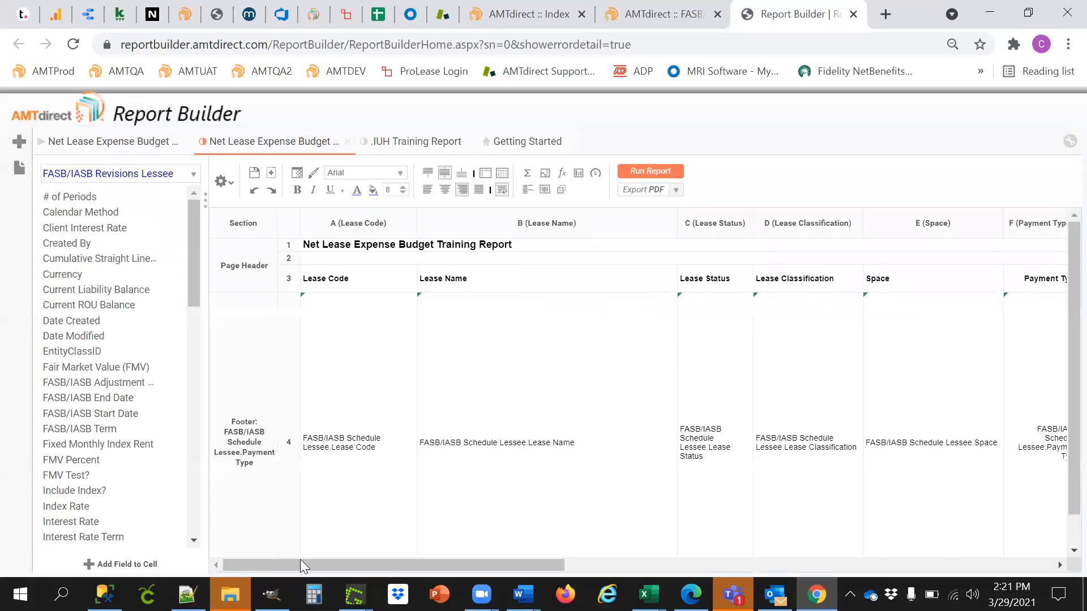
pyautogui.moveTo(286, 565); pyautogui.dragTo(621, 564)
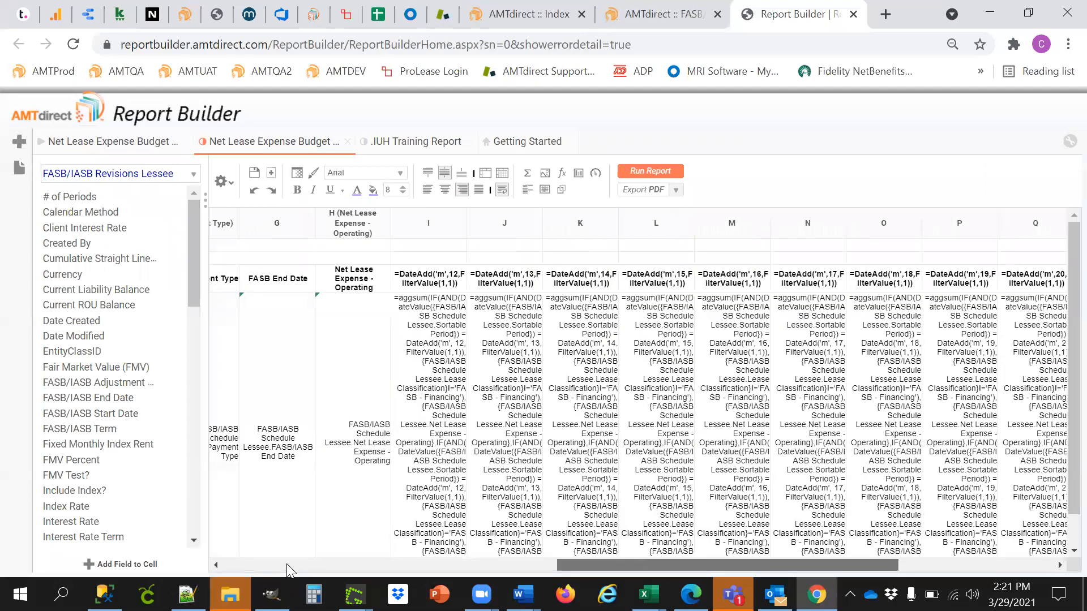
pyautogui.doubleClick(684, 411)
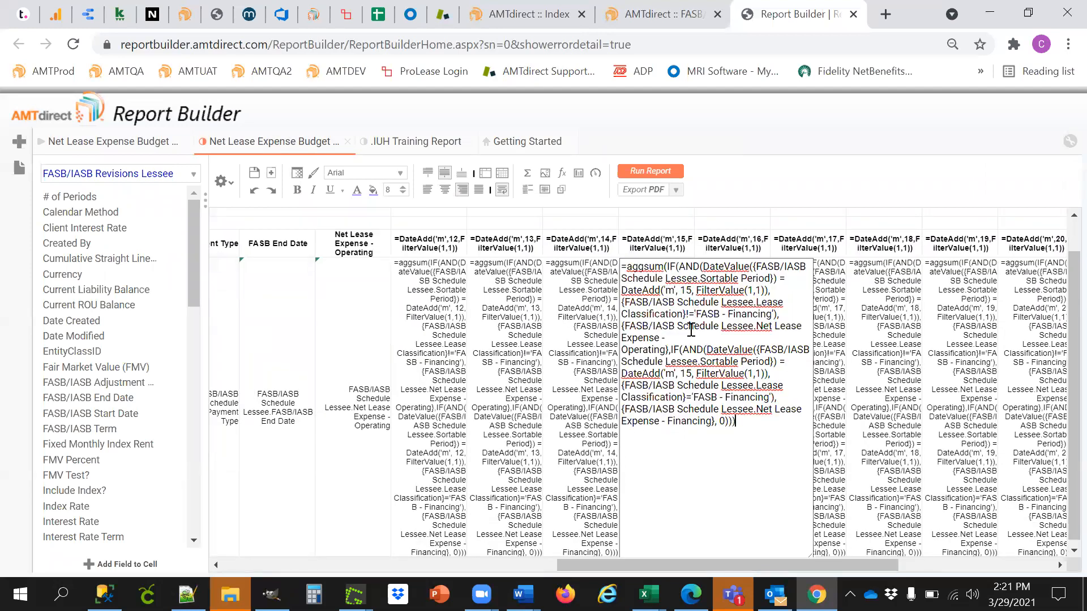
pyautogui.click(881, 358)
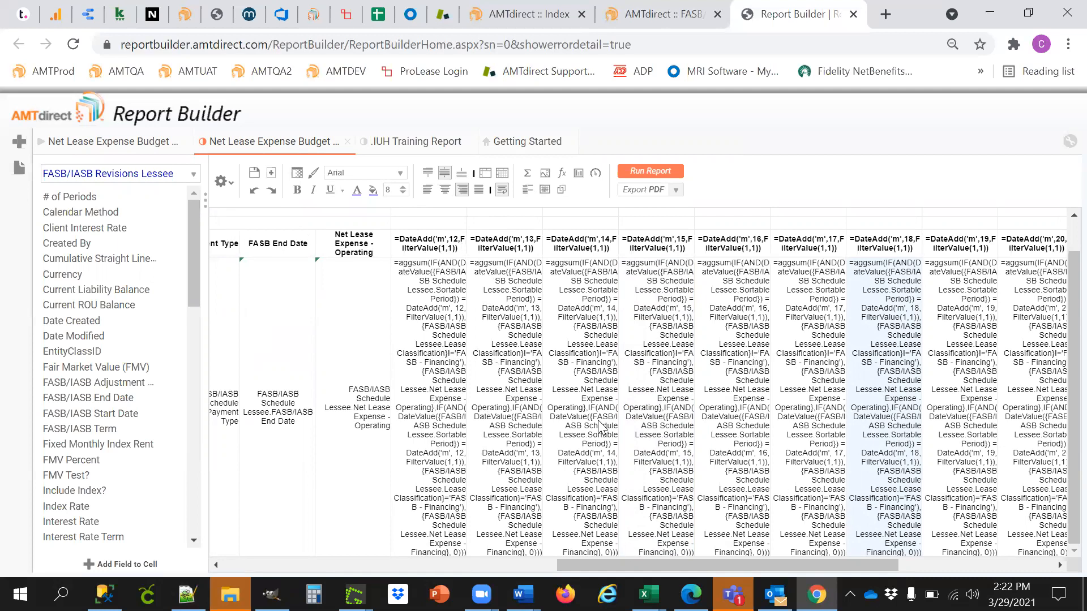
# Examine how the DateAdd month offset progresses across the monthly formula columns, from offset 13 through 23
pyautogui.click(463, 354)
pyautogui.press('Right')
pyautogui.press('Right')
pyautogui.press('Right')
pyautogui.press('Right')
pyautogui.press('Right')
pyautogui.press('Right')
pyautogui.press('Right')
pyautogui.press('Right')
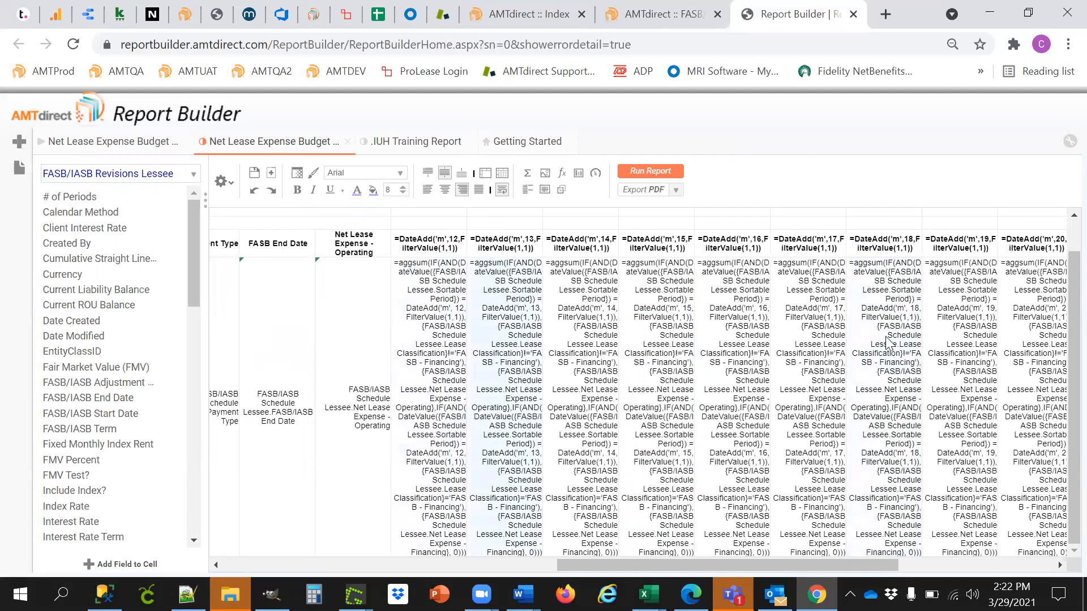
pyautogui.press('Right')
pyautogui.press('Right')
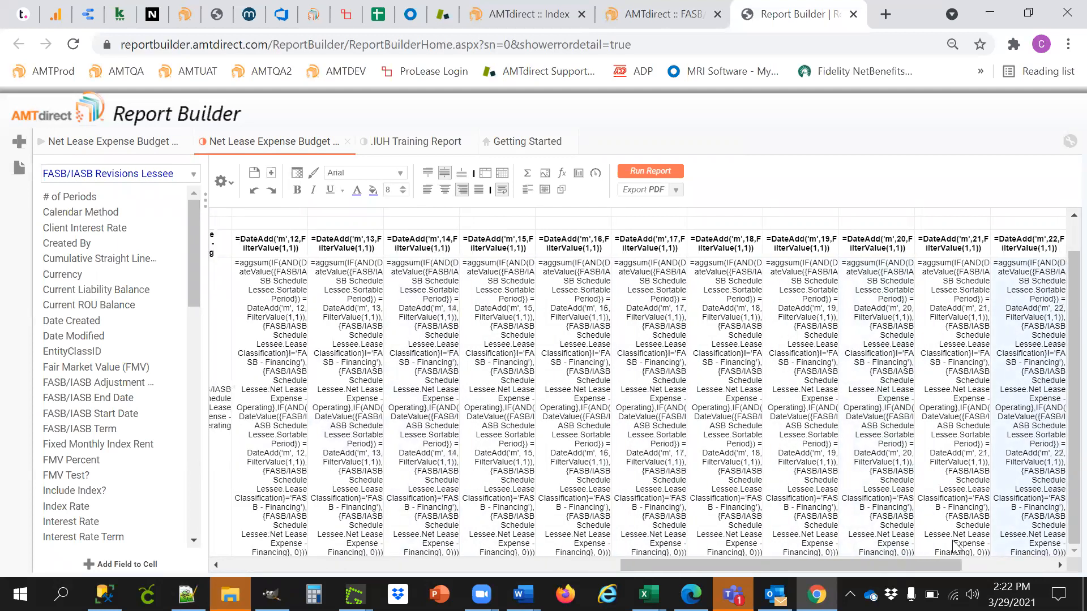
pyautogui.hscroll(3, 953, 546)
pyautogui.press('Right')
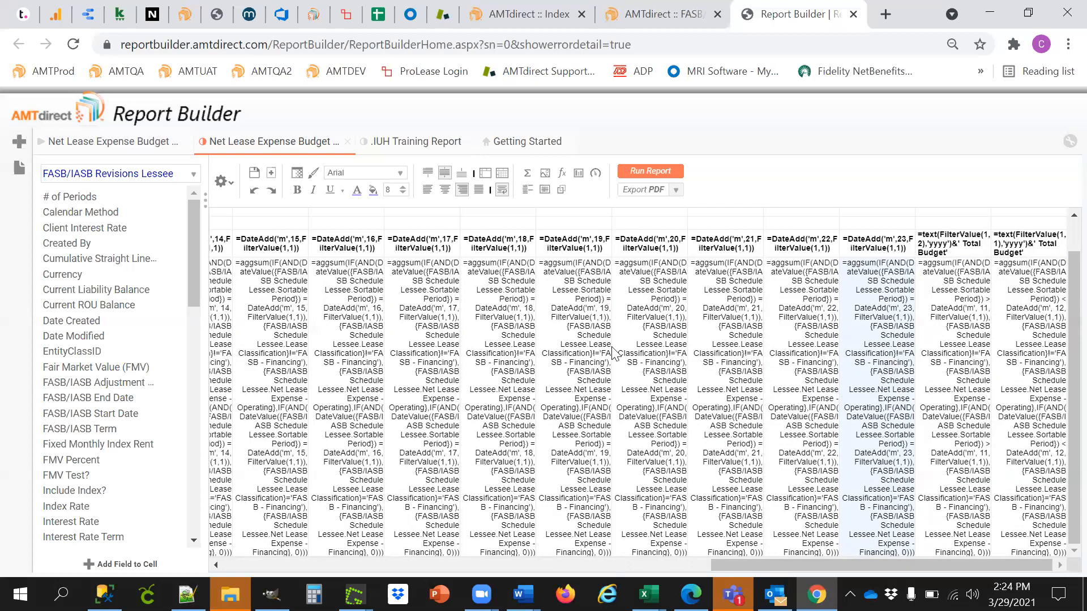
# Examine the aggsum formulas behind the two yearly Total Budget columns at the end of the design
pyautogui.doubleClick(949, 356)
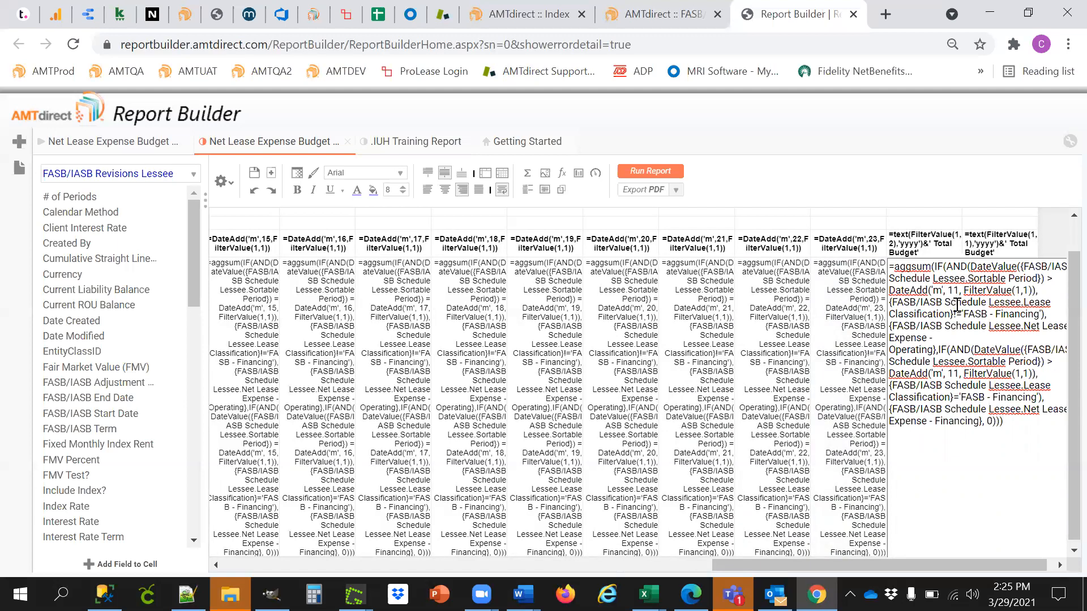
pyautogui.click(996, 241)
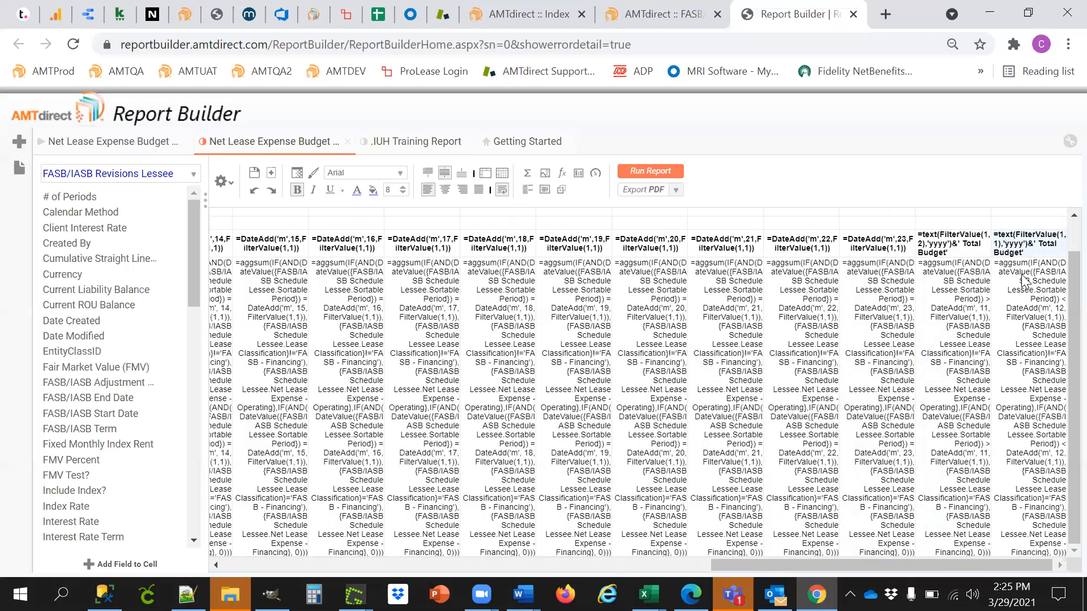
pyautogui.doubleClick(1005, 334)
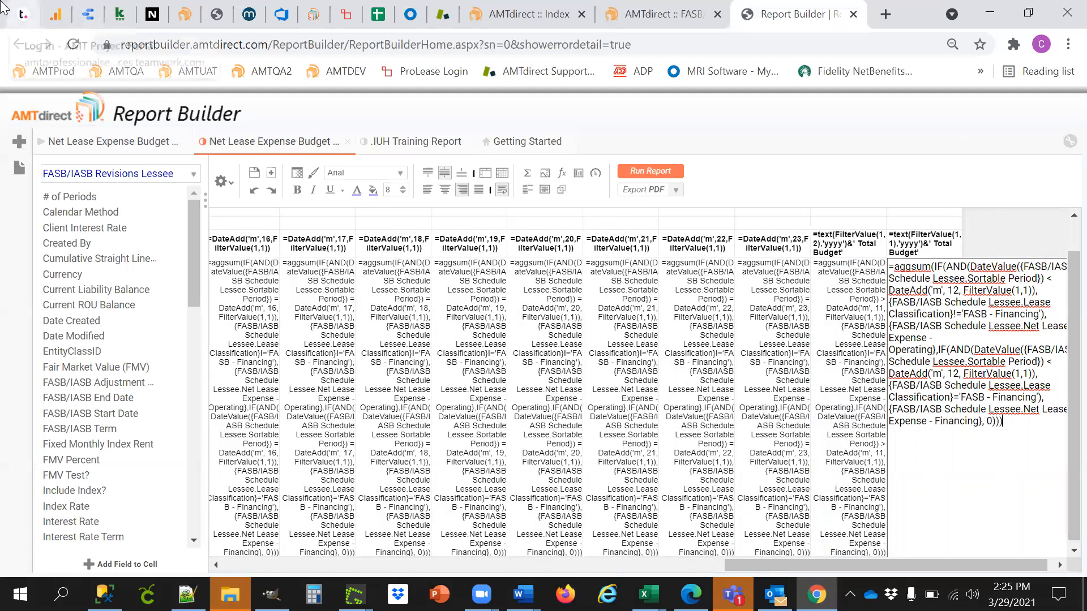
# Check the monthly amounts and the 2022 and 2021 Total Budget columns in the report output
pyautogui.click(130, 142)
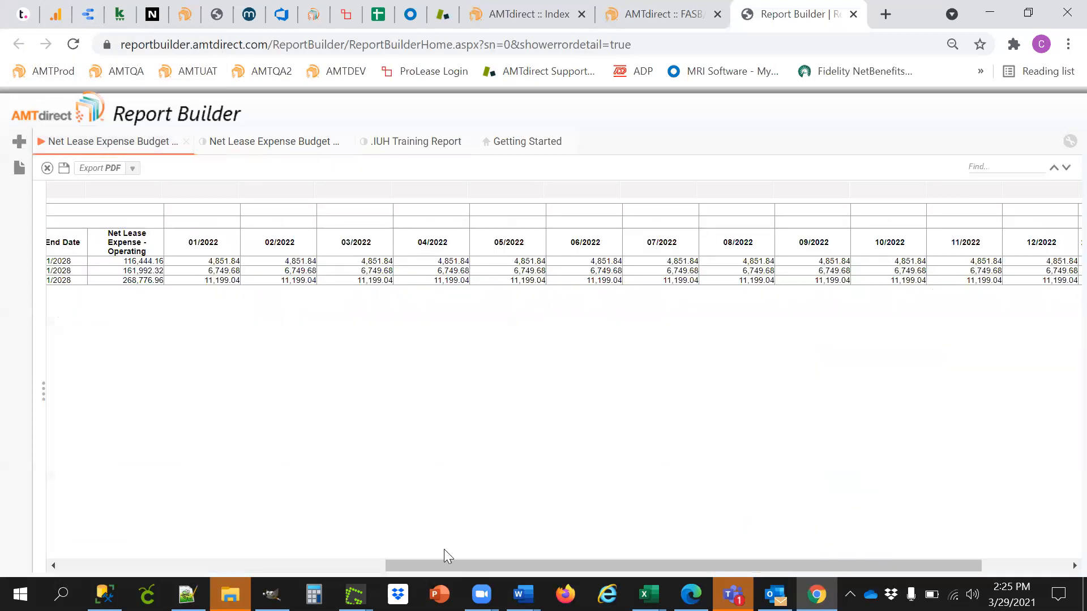
pyautogui.hscroll(-3, 447, 552)
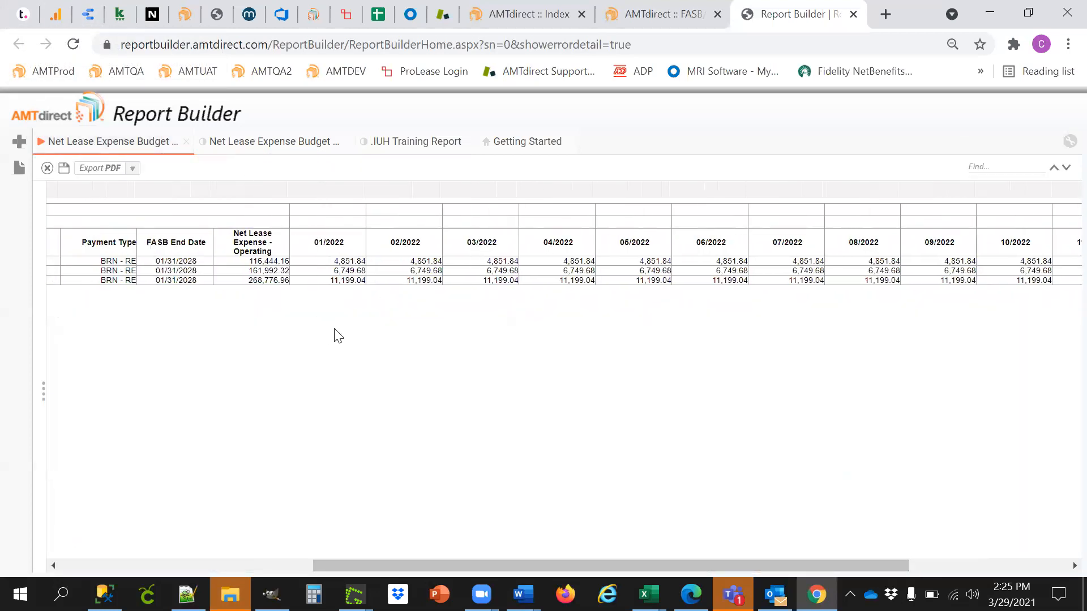
pyautogui.hscroll(5, 375, 545)
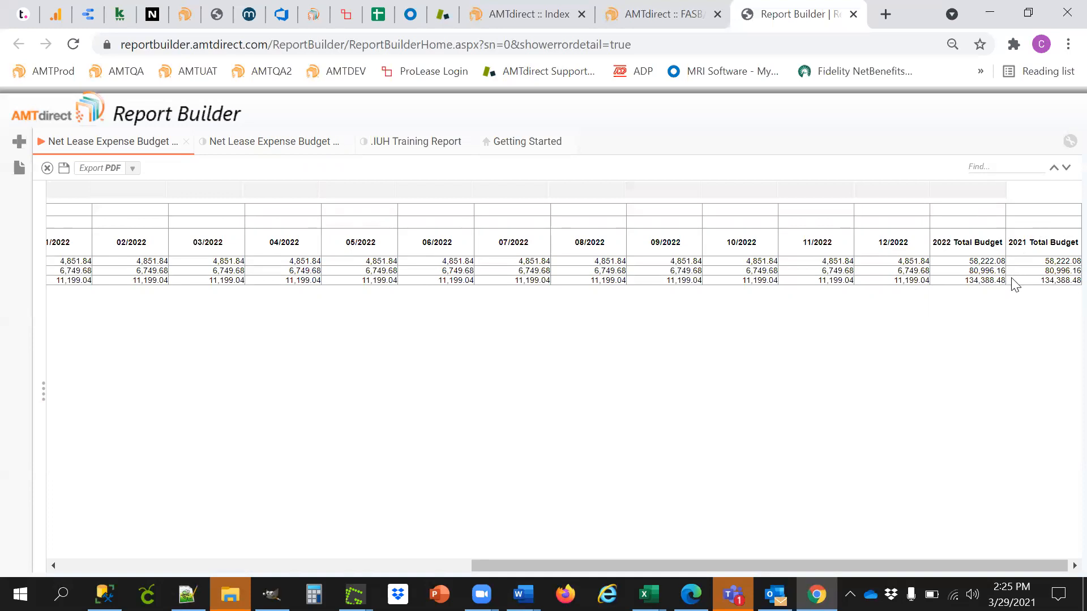
# Go back to the report design and check which data categories supply its fields, including the Lease Classification cell
pyautogui.click(276, 142)
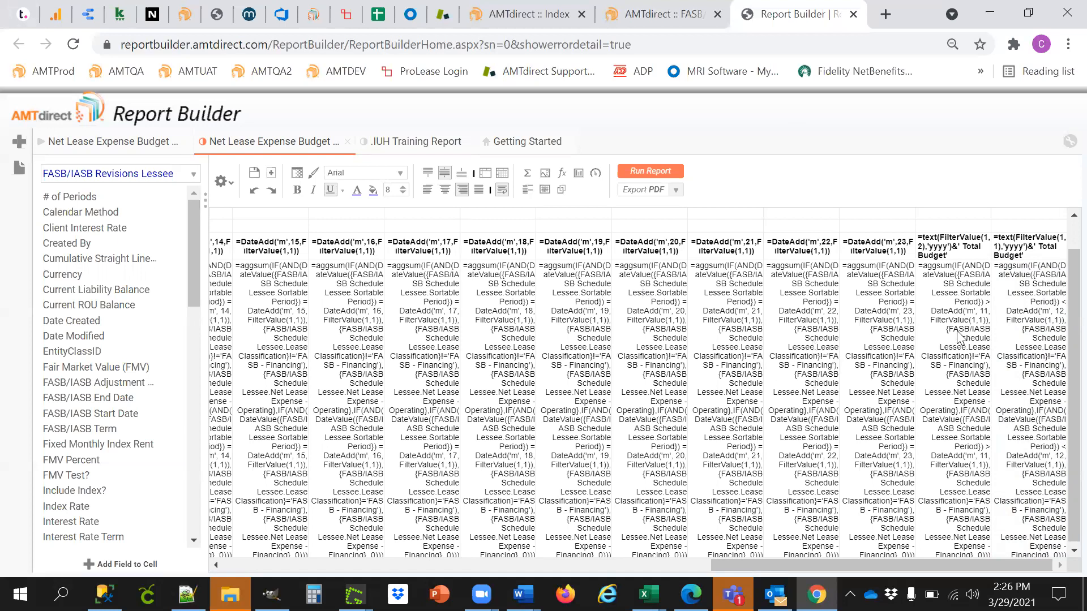
pyautogui.moveTo(977, 565); pyautogui.dragTo(476, 565)
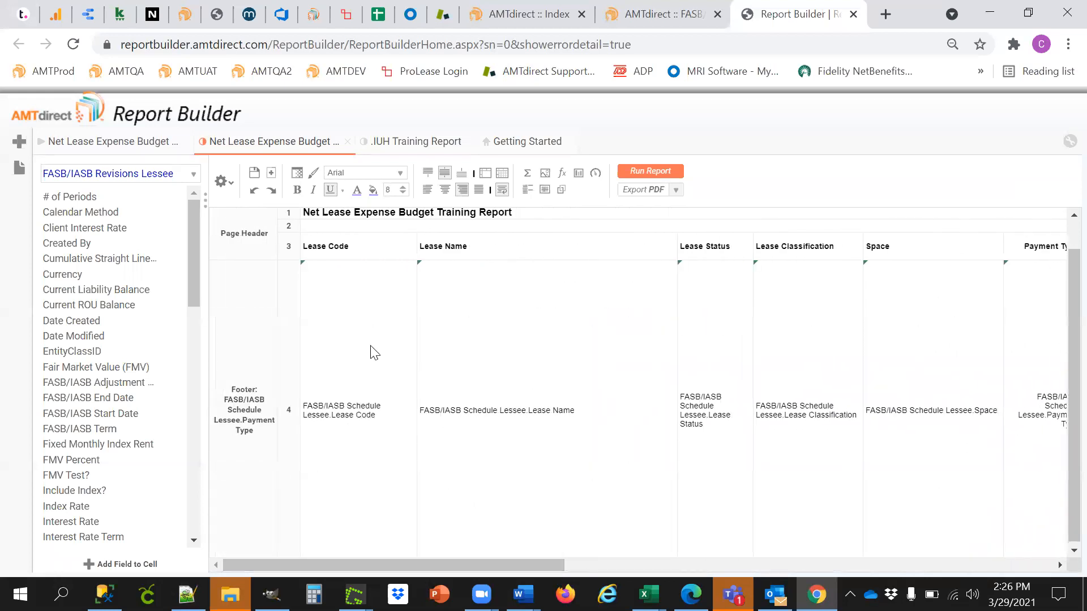
pyautogui.click(149, 175)
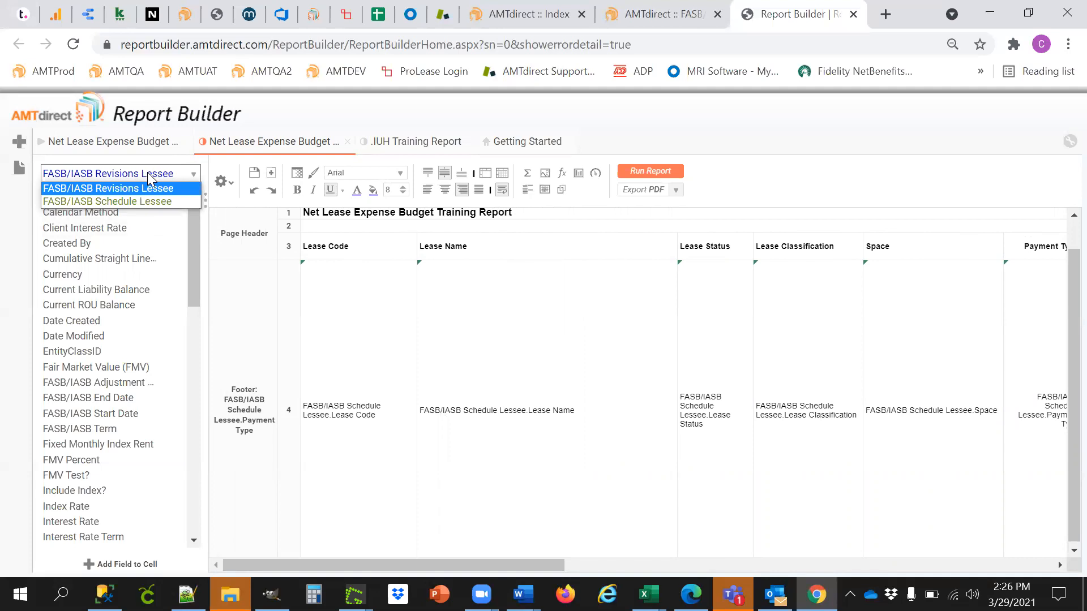
pyautogui.click(828, 399)
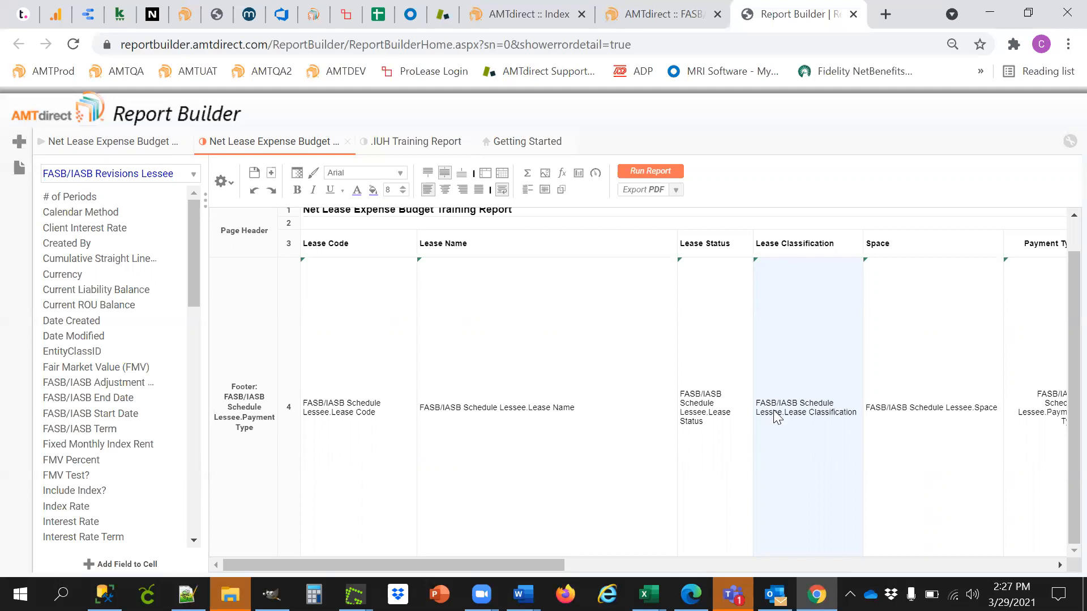
pyautogui.scroll(1, 599, 361)
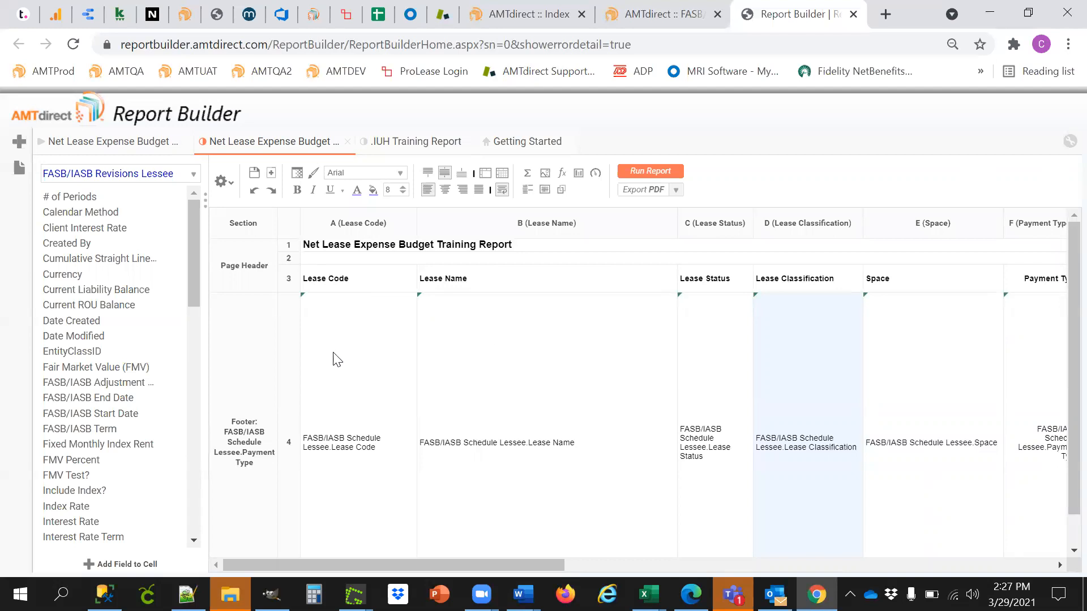
# Add Lease General Information from Portfolio Insight's Lease group to the report categories
pyautogui.click(220, 183)
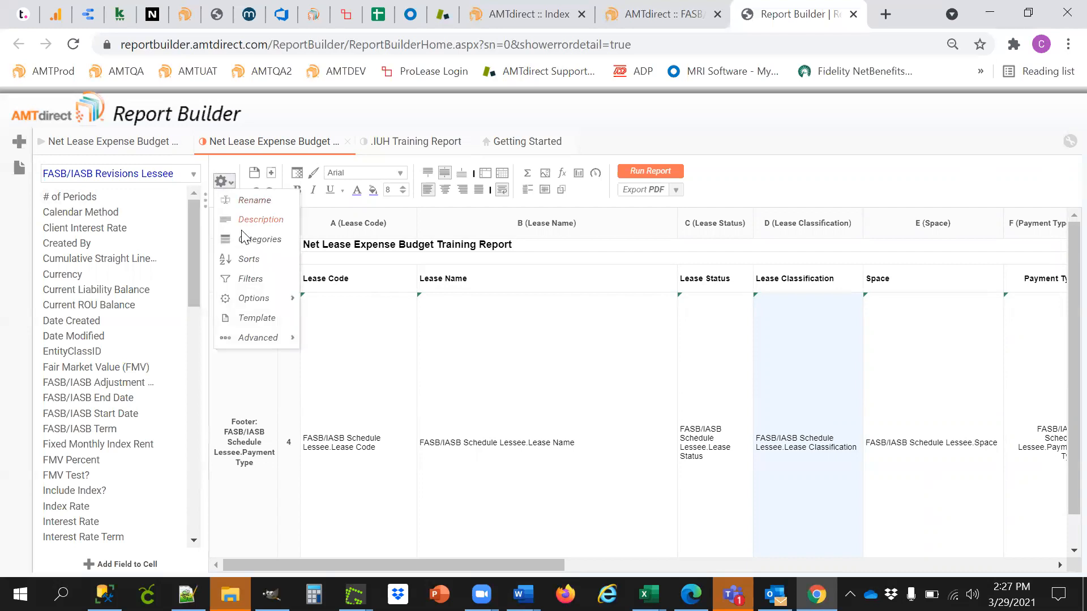
pyautogui.click(266, 249)
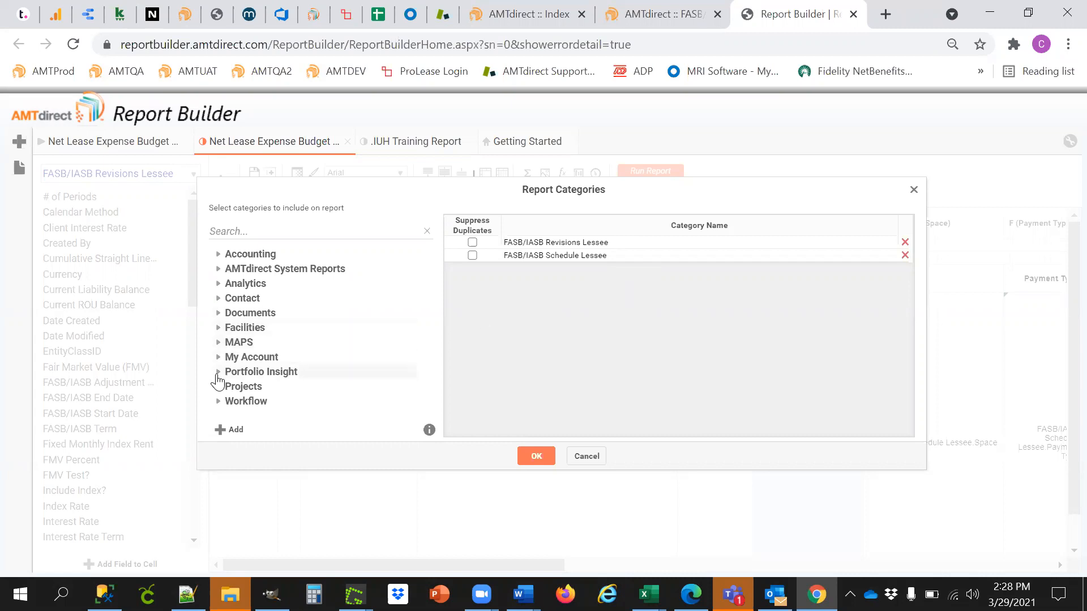
pyautogui.click(218, 374)
pyautogui.scroll(-2, 339, 333)
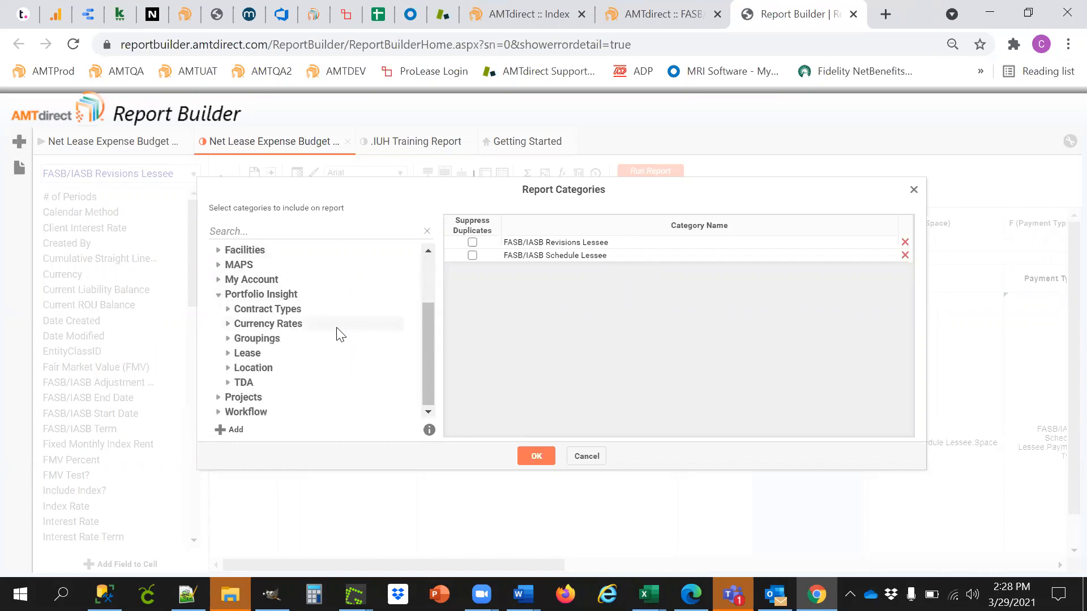
pyautogui.click(227, 338)
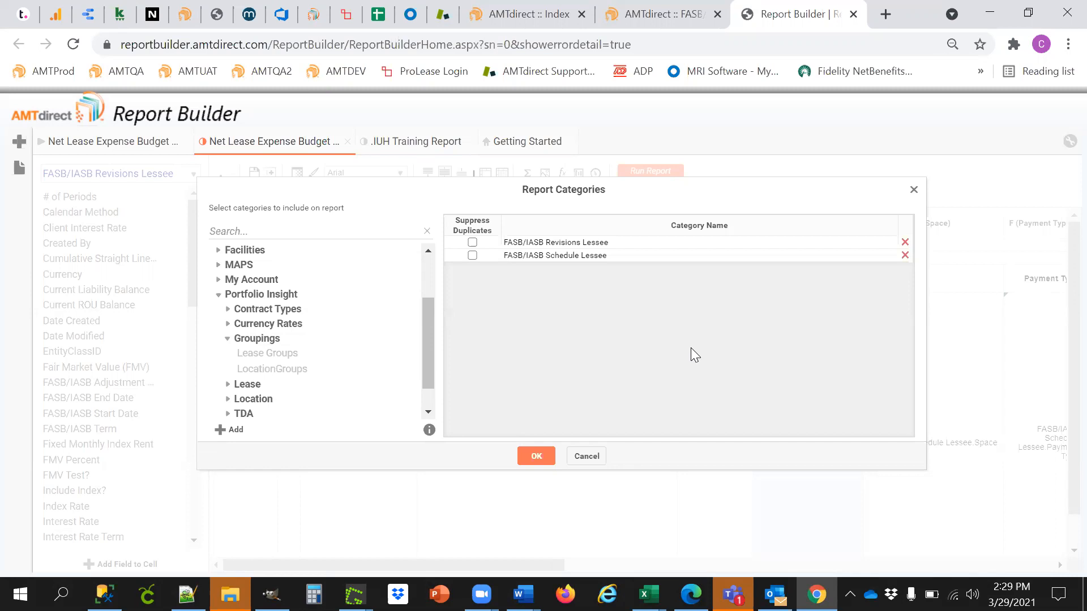
pyautogui.click(228, 385)
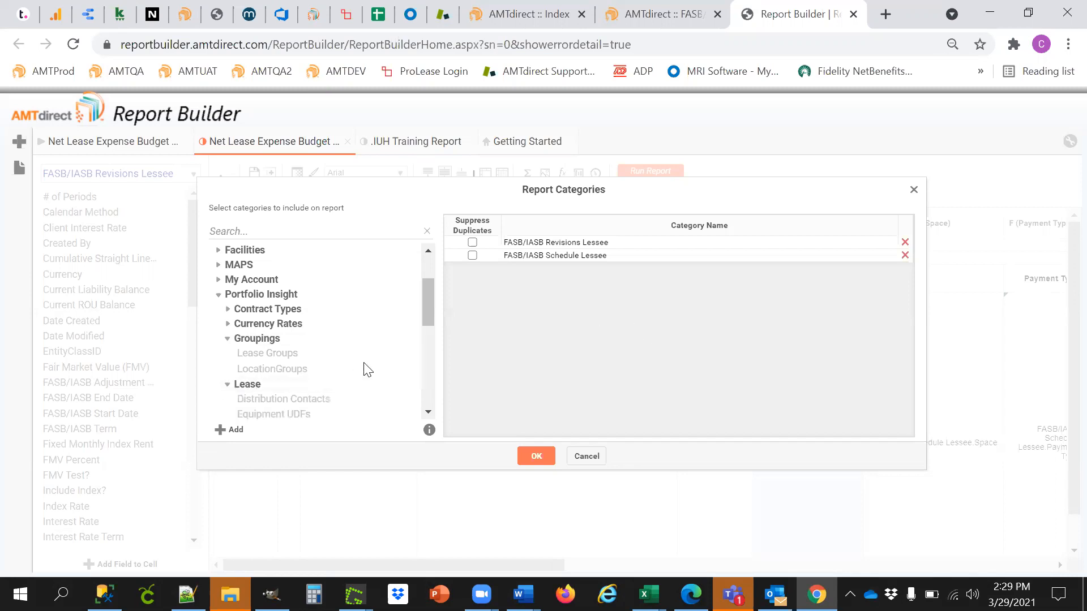
pyautogui.moveTo(434, 301); pyautogui.dragTo(308, 347)
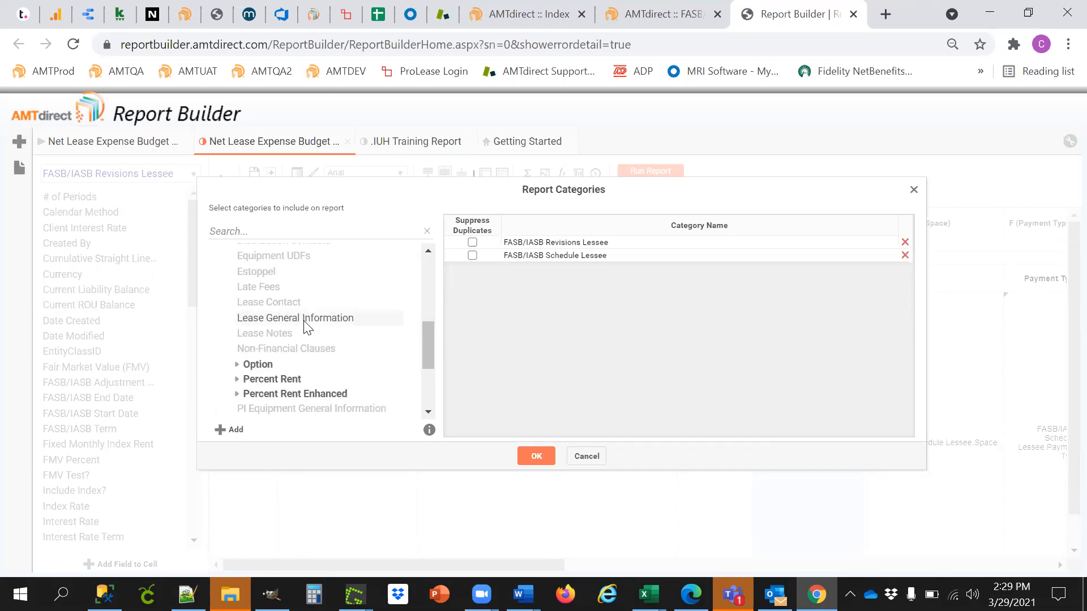
pyautogui.click(304, 320)
pyautogui.click(413, 318)
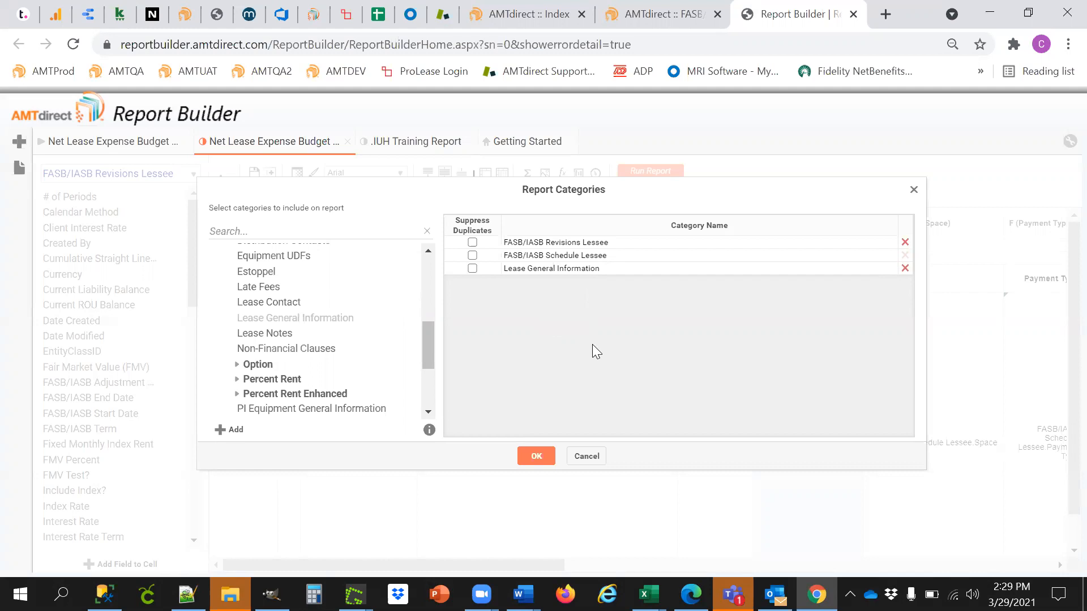
# Try to add Lease Groups from Portfolio Insight's Groupings to the report categories, and check the report's available field categories
pyautogui.moveTo(431, 347); pyautogui.dragTo(433, 306)
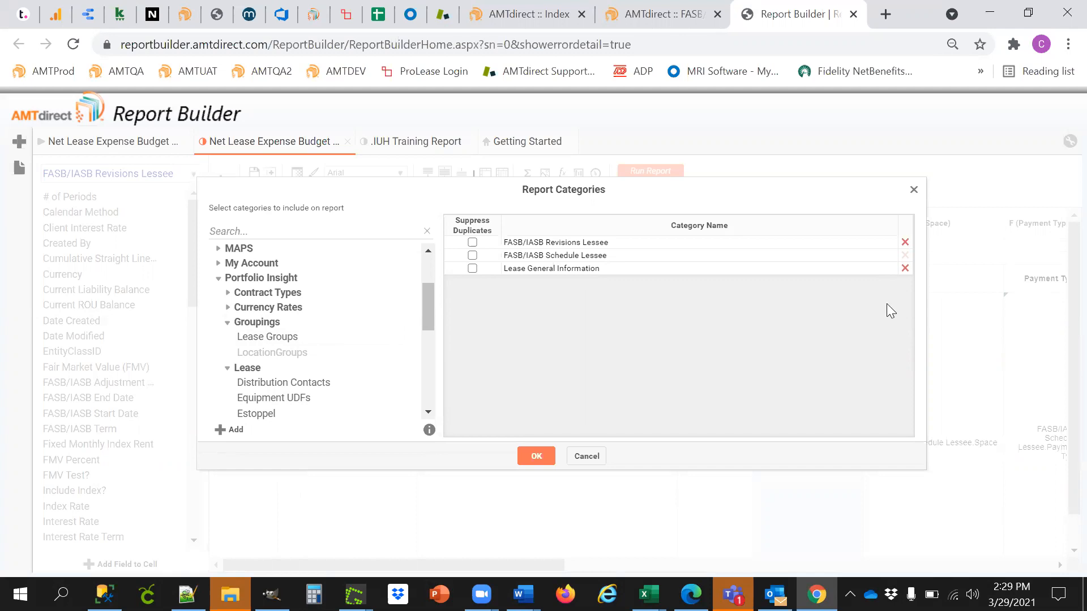
pyautogui.click(288, 339)
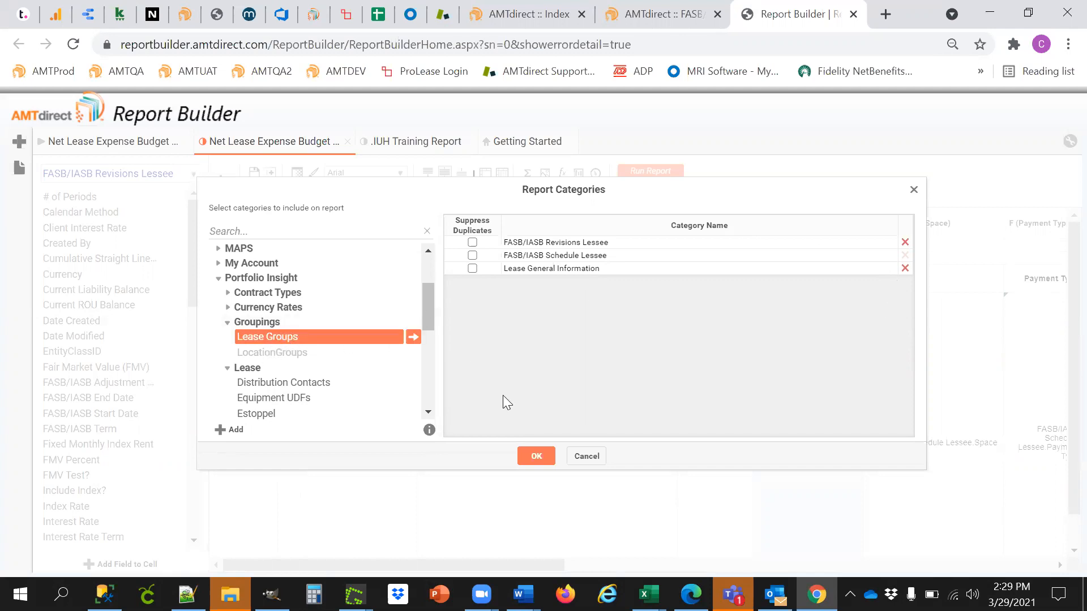
pyautogui.click(535, 458)
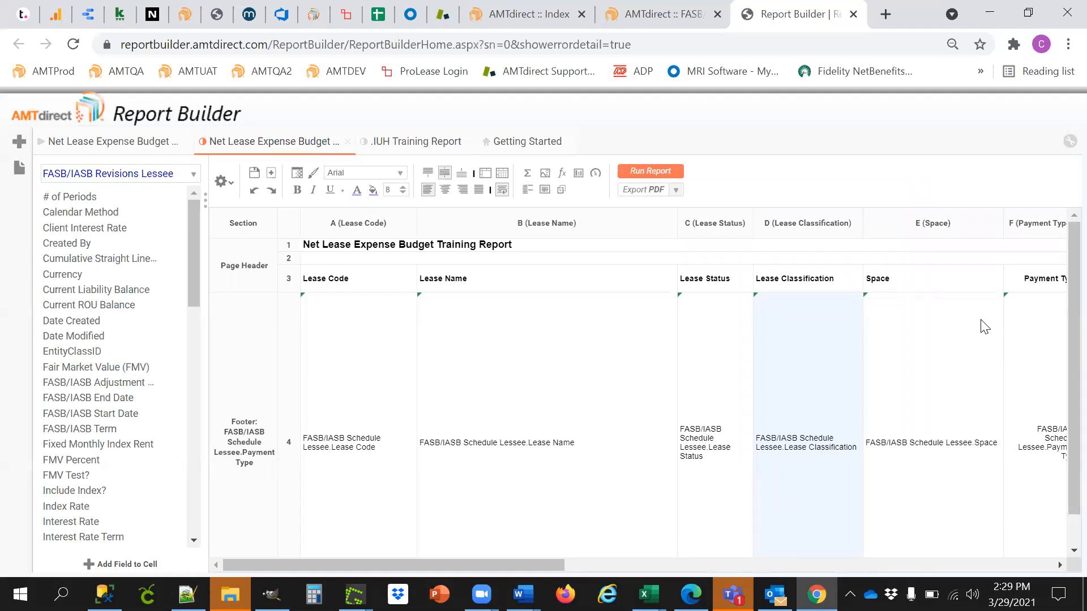
pyautogui.click(129, 175)
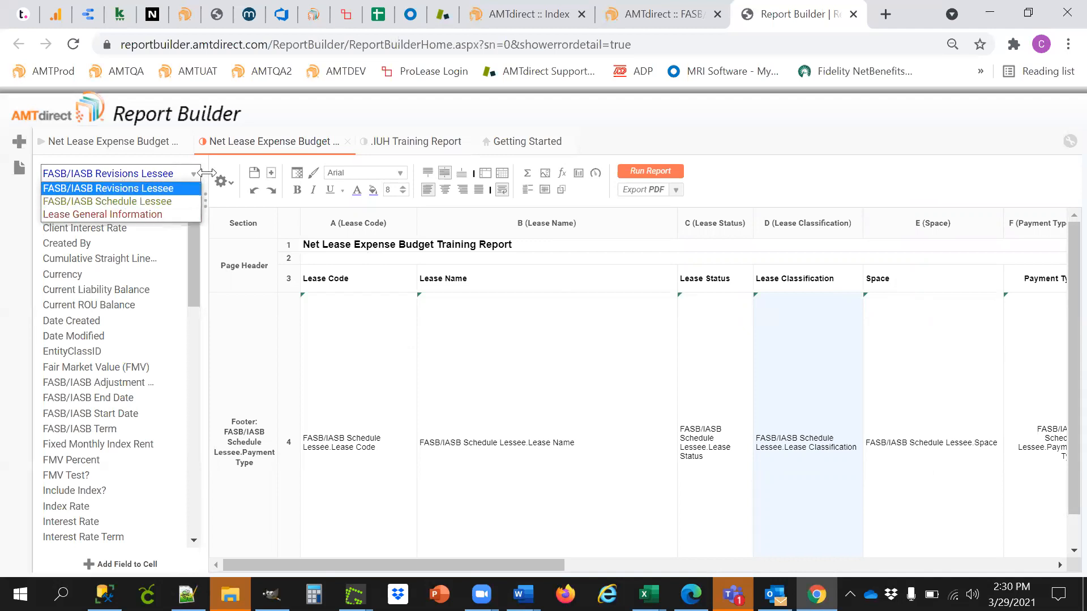
# Add Lease Groups from Portfolio Insight's Groupings to the report categories and show its field list
pyautogui.click(223, 182)
pyautogui.click(249, 276)
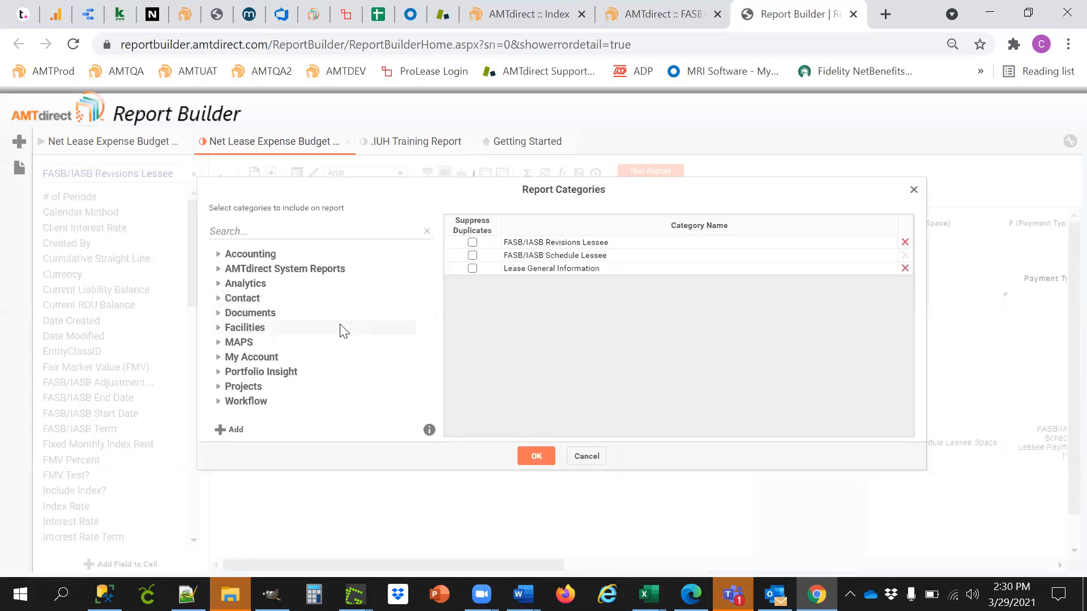
pyautogui.click(218, 372)
pyautogui.scroll(-2, 317, 347)
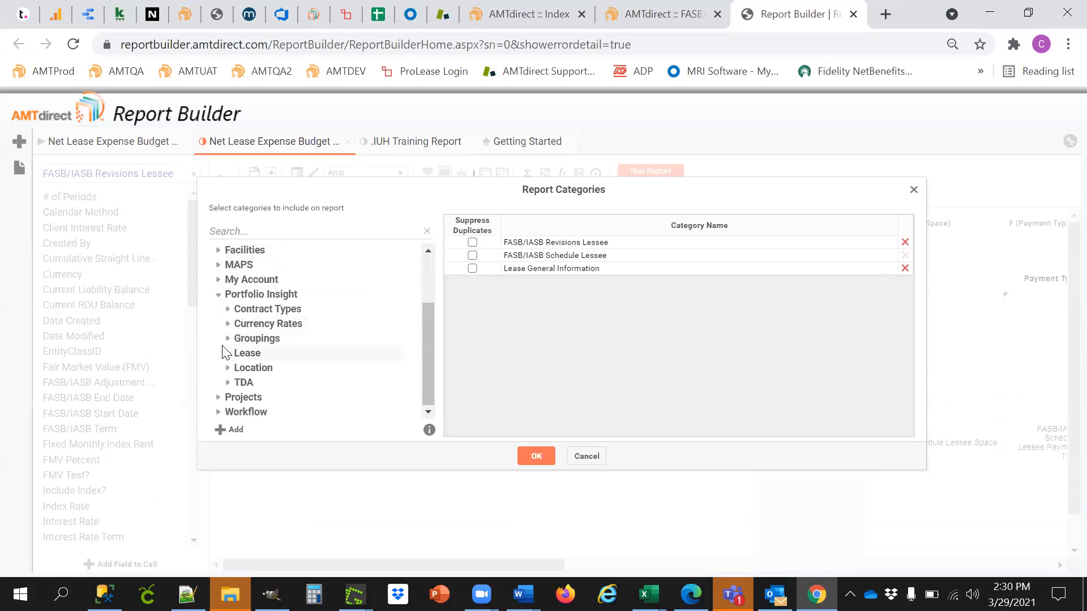
pyautogui.click(228, 338)
pyautogui.click(259, 354)
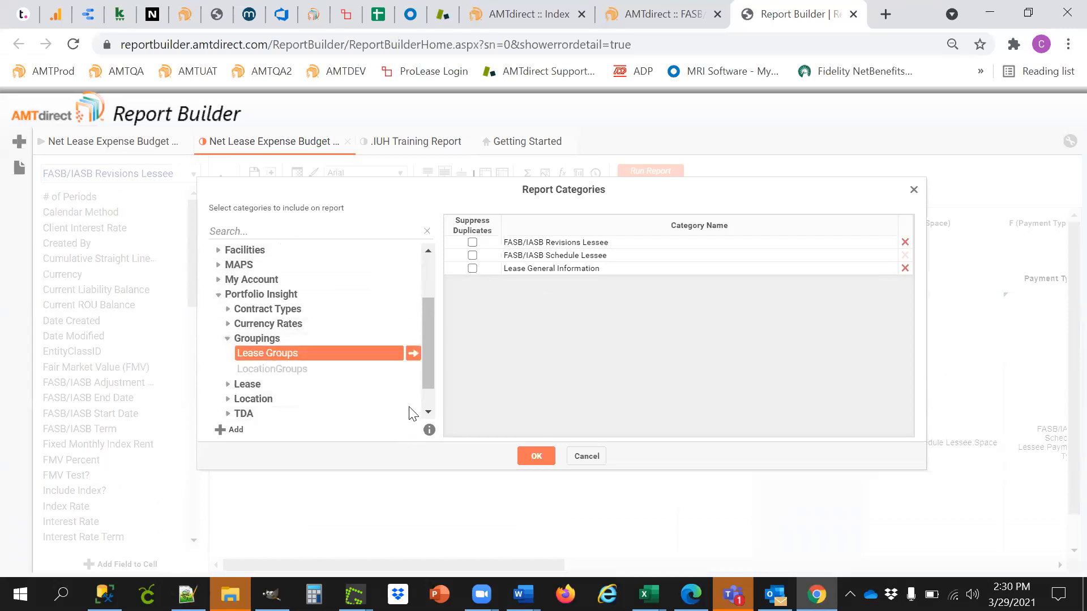
pyautogui.click(413, 354)
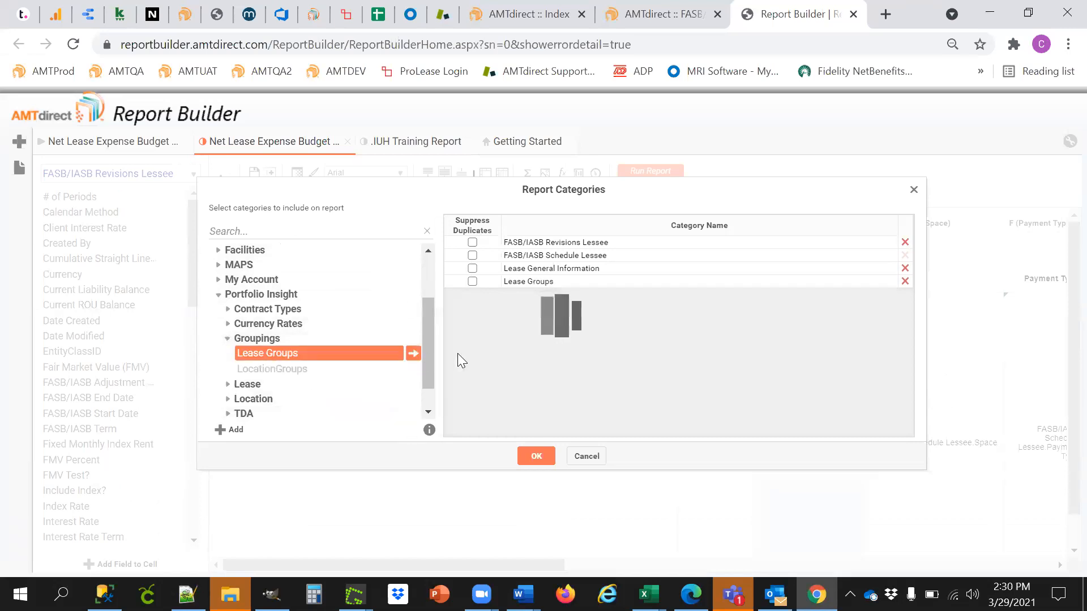
pyautogui.click(549, 446)
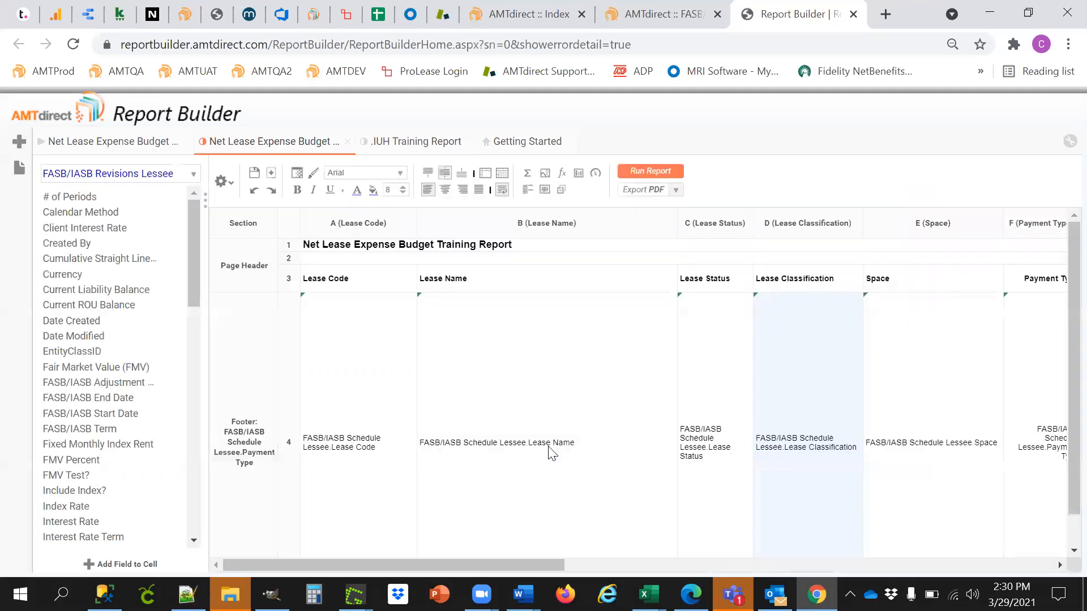
pyautogui.click(111, 179)
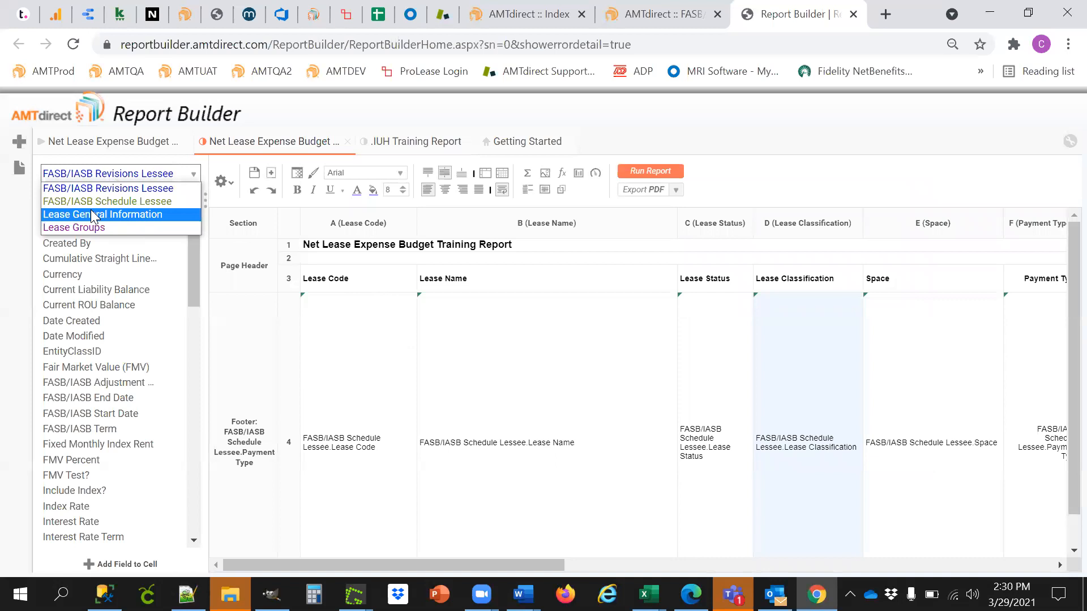
pyautogui.click(90, 226)
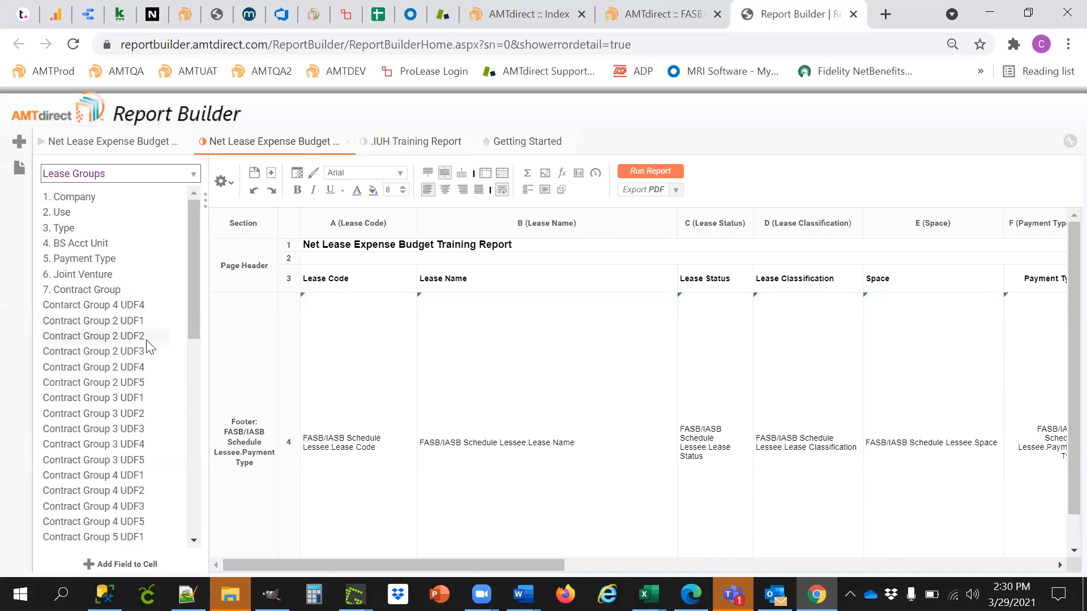
# Examine the .IUH Training Report design to see which category fields supply its columns
pyautogui.click(387, 141)
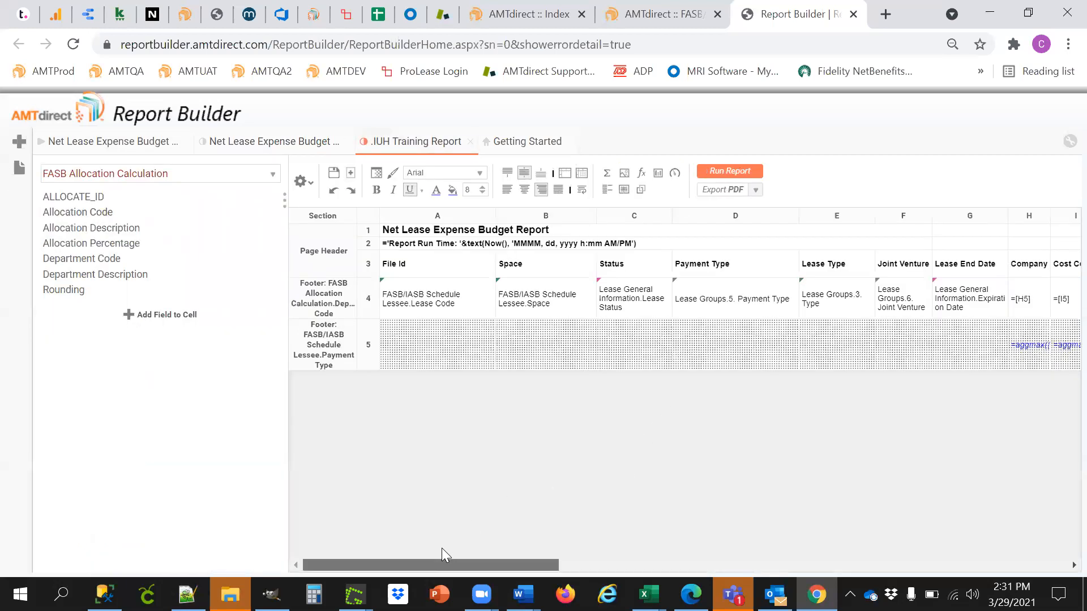
pyautogui.hscroll(3, 442, 548)
pyautogui.hscroll(1, 442, 548)
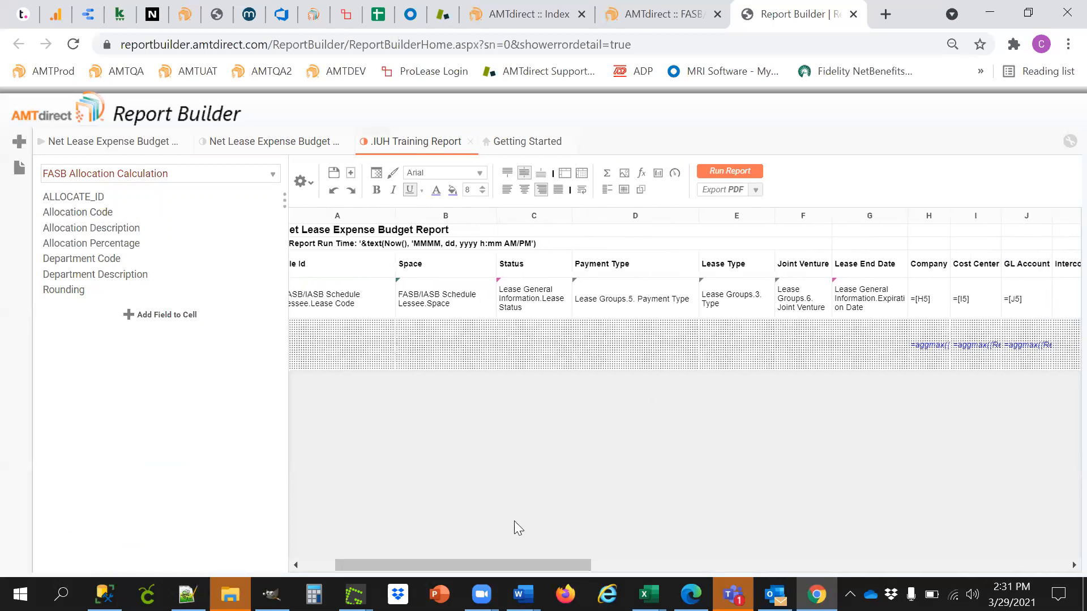
pyautogui.hscroll(1, 459, 549)
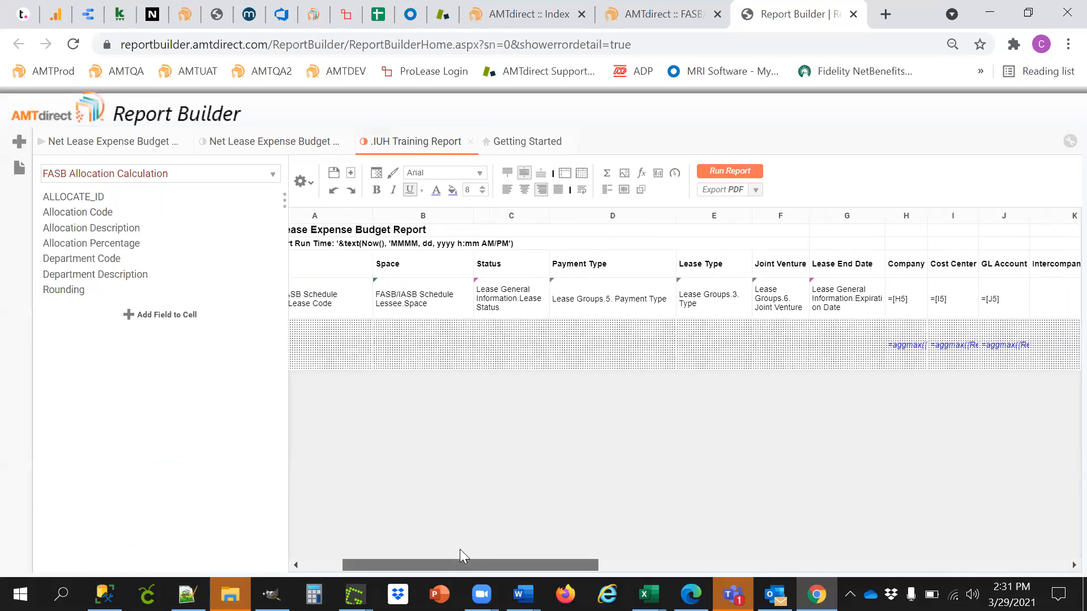
pyautogui.hscroll(5, 460, 549)
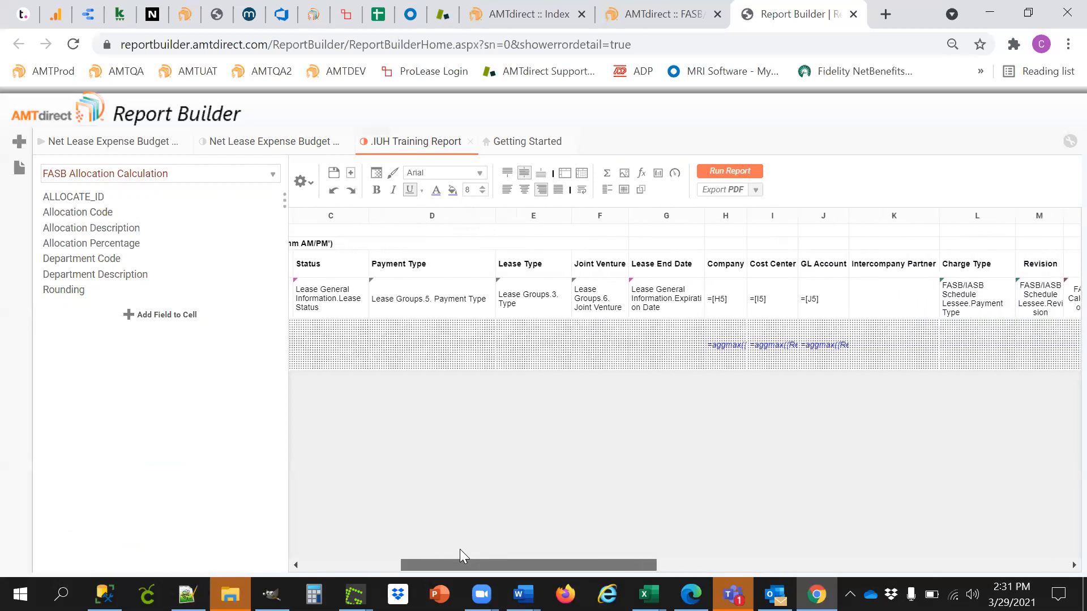
pyautogui.hscroll(5, 460, 549)
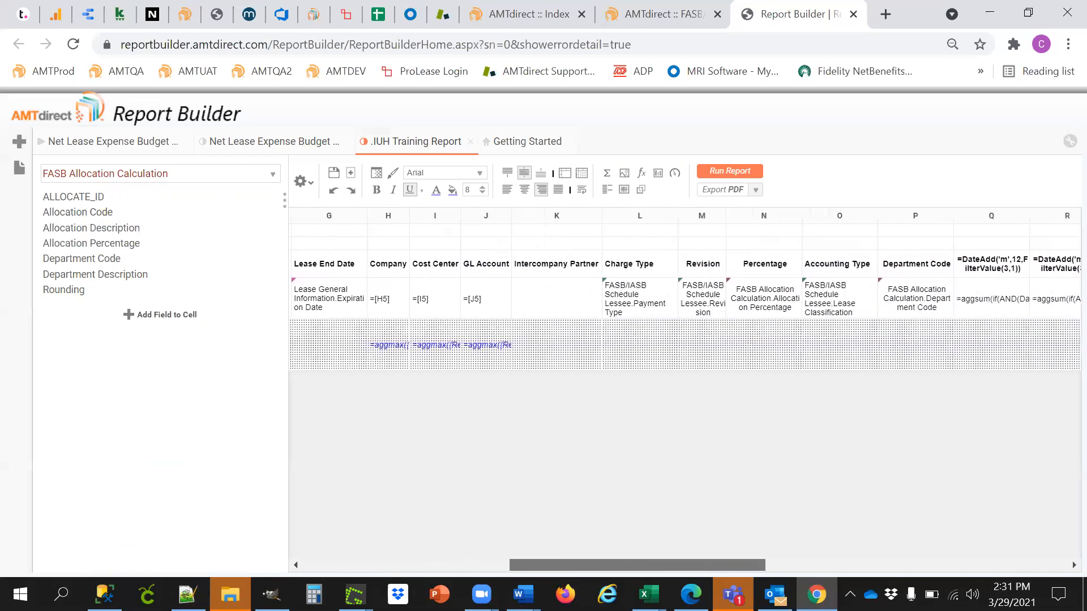
pyautogui.hscroll(5, 685, 392)
pyautogui.hscroll(-8, 685, 393)
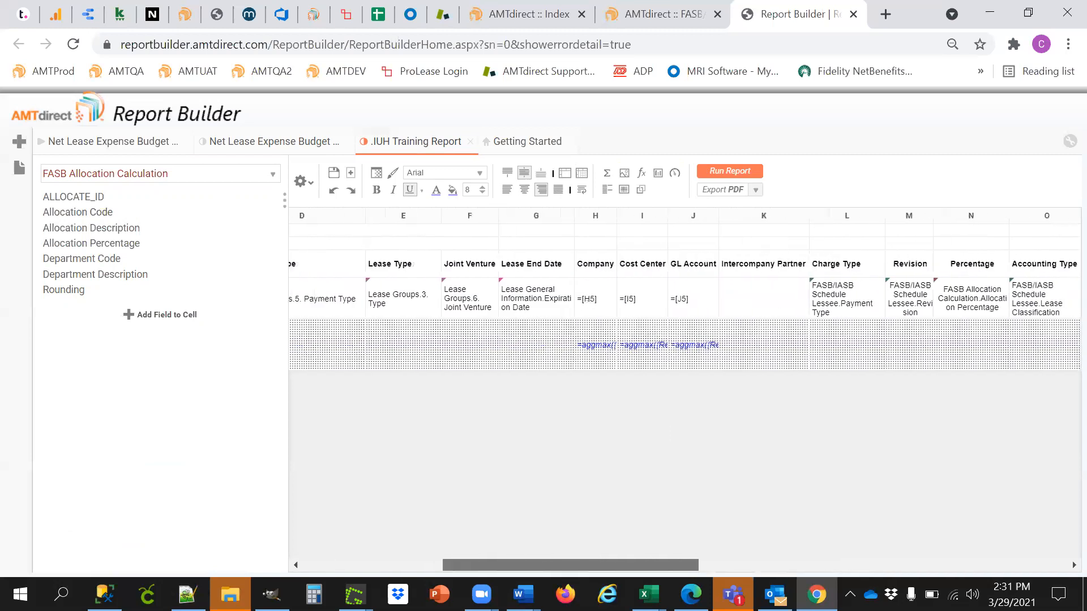
pyautogui.hscroll(-5, 685, 393)
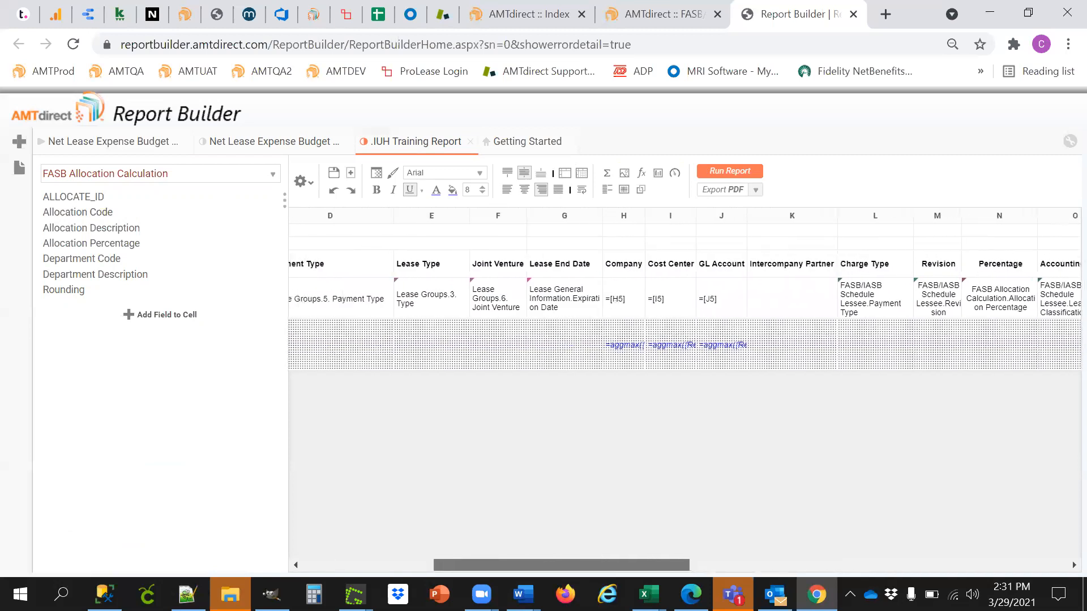
pyautogui.hscroll(-4, 685, 392)
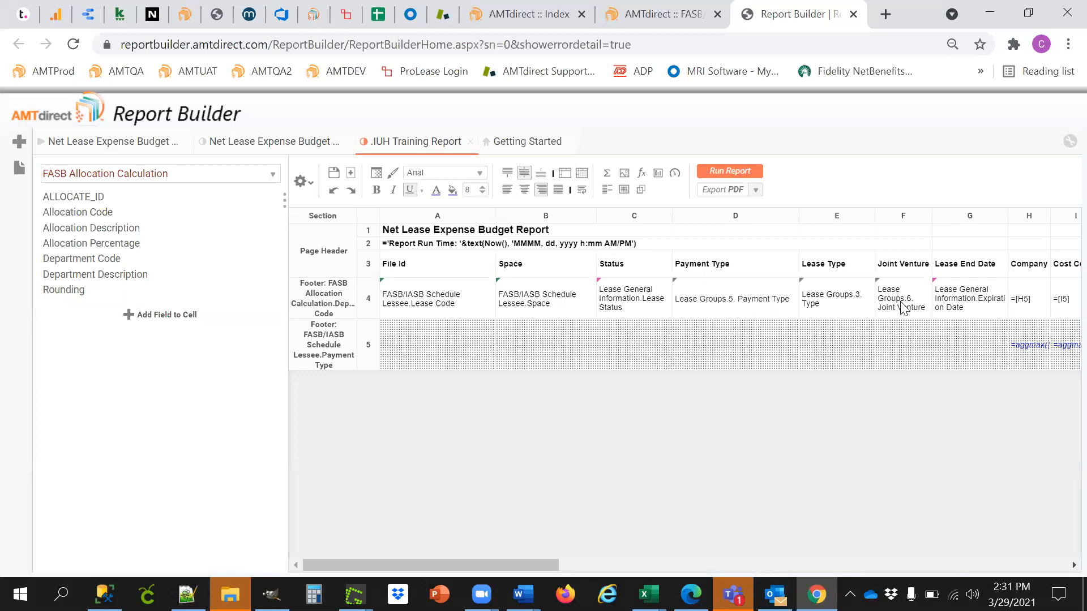
# Return to the Net Lease Expense Budget design and insert three blank columns after Lease Status
pyautogui.click(215, 145)
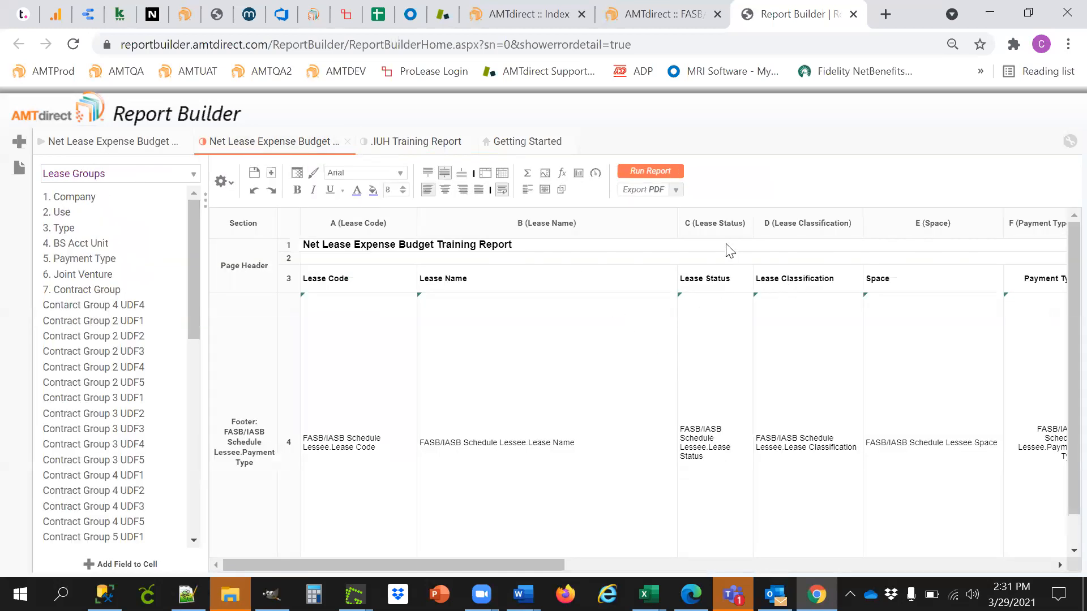
pyautogui.rightClick(712, 228)
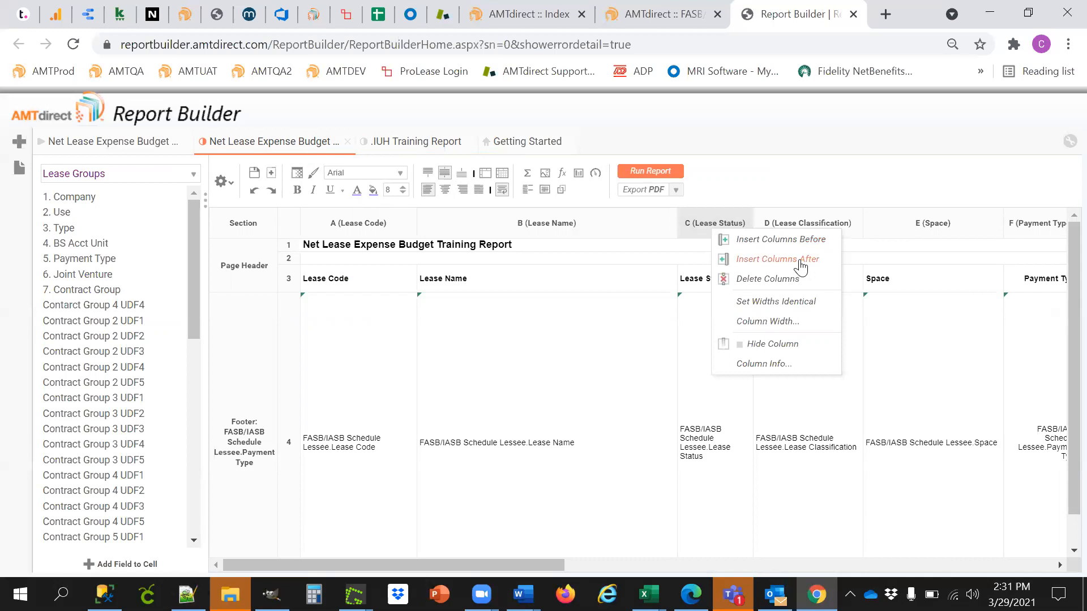
pyautogui.click(800, 266)
pyautogui.rightClick(723, 229)
pyautogui.click(792, 261)
pyautogui.rightClick(753, 223)
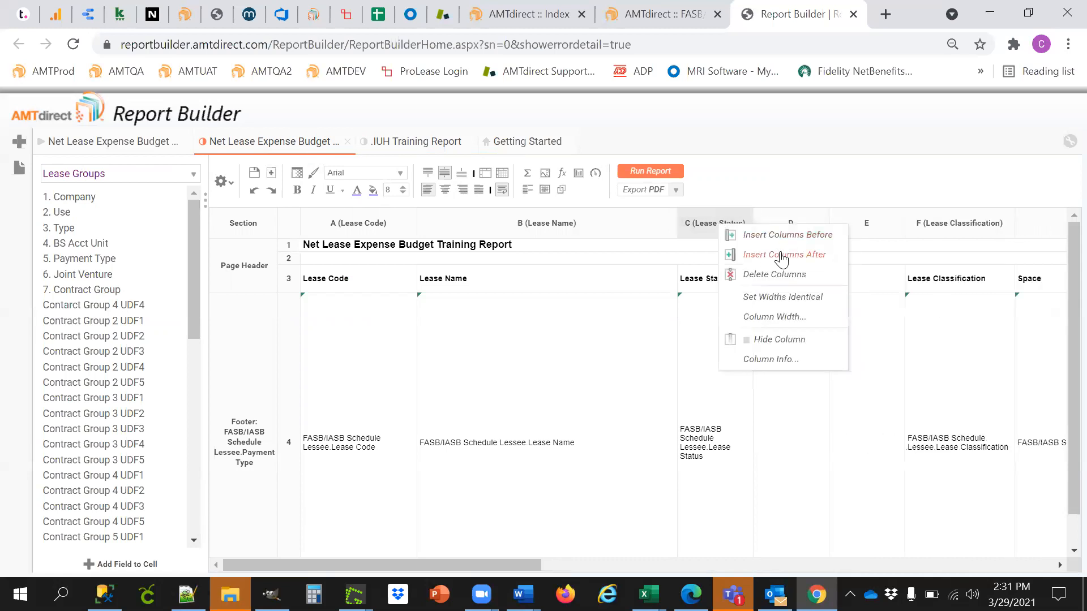
pyautogui.click(781, 254)
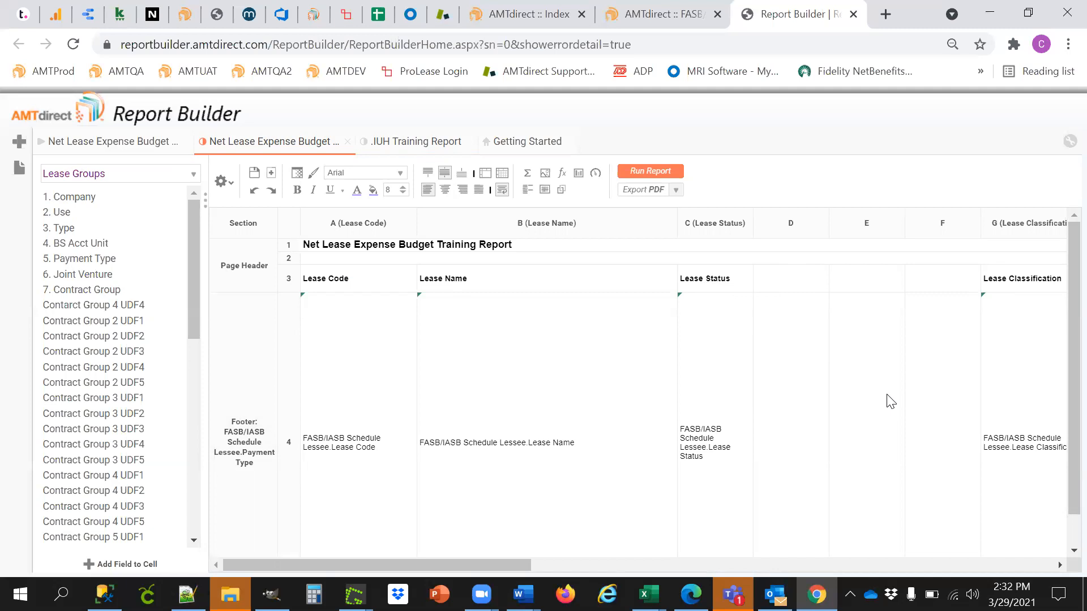
# Place the Lease Groups fields 5. Payment Type, 3. Type and 6. Joint Venture in row 4 of columns D, E and F
pyautogui.moveTo(80, 261); pyautogui.dragTo(781, 414)
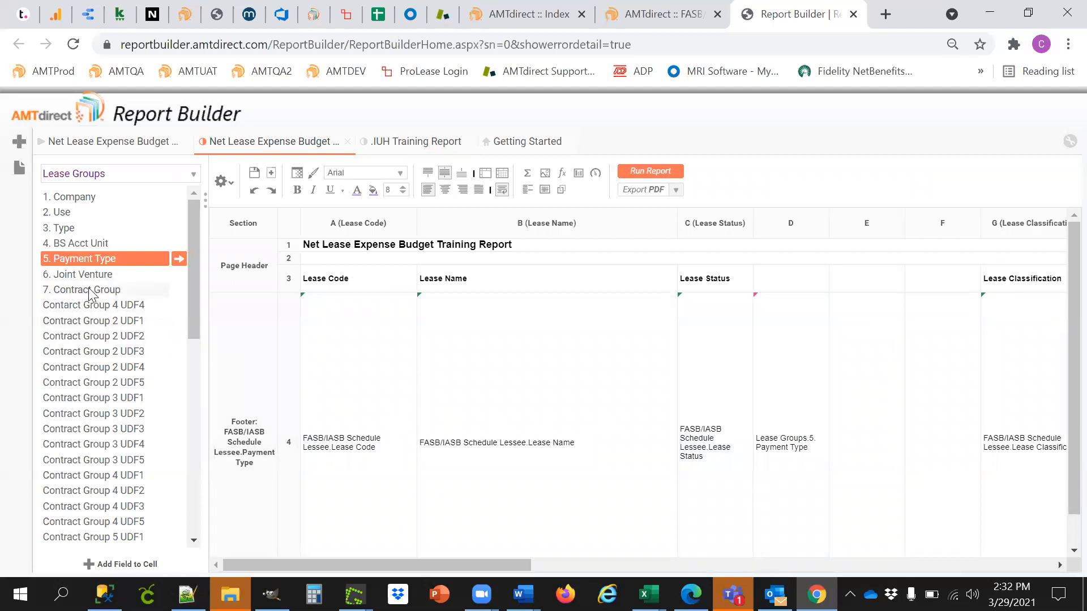
pyautogui.moveTo(67, 229); pyautogui.dragTo(872, 406)
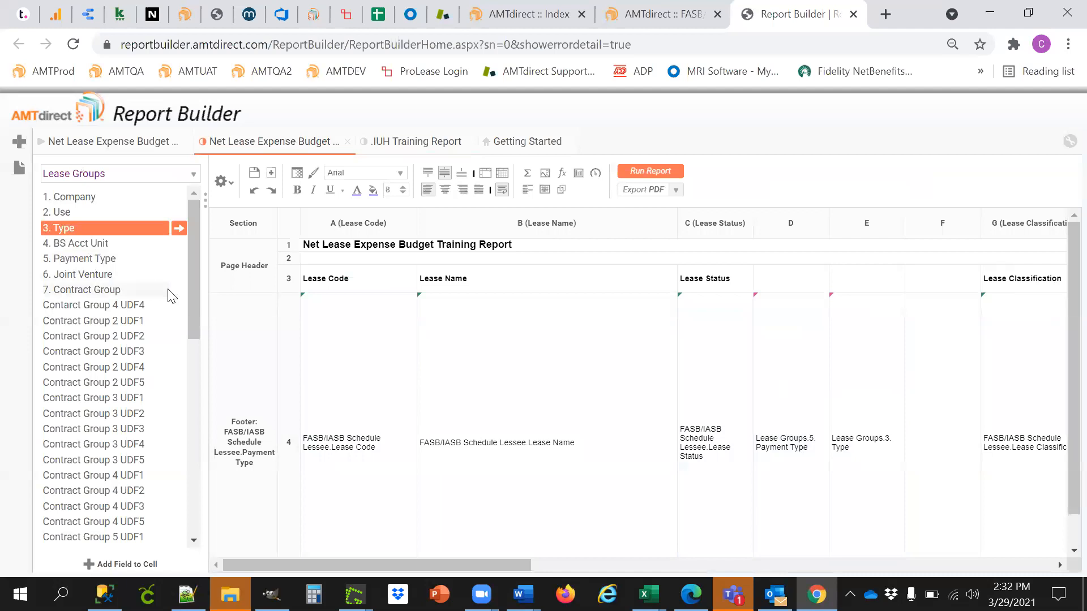
pyautogui.moveTo(85, 275); pyautogui.dragTo(926, 450)
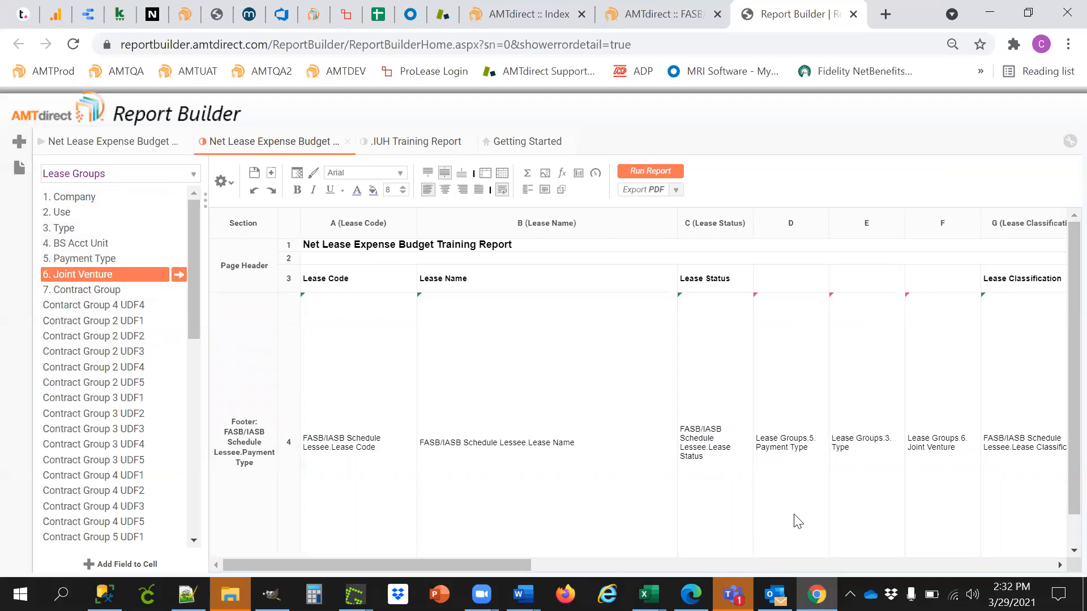
# Enter the heading Payment Type in row 3 of column D
pyautogui.click(787, 283)
pyautogui.write('Pa')
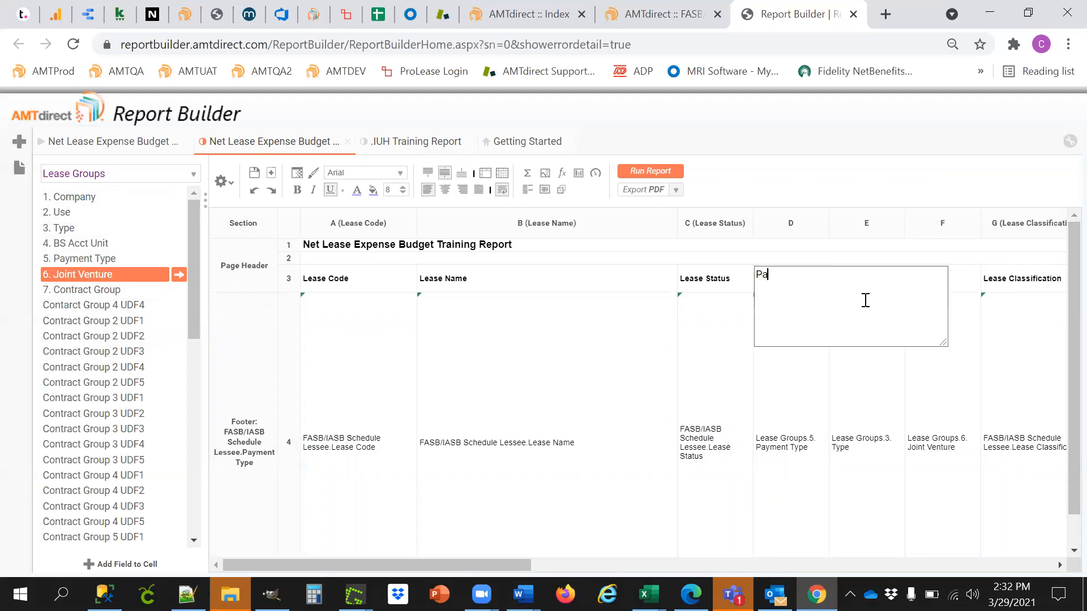
pyautogui.write('yment Type')
pyautogui.press('Return')
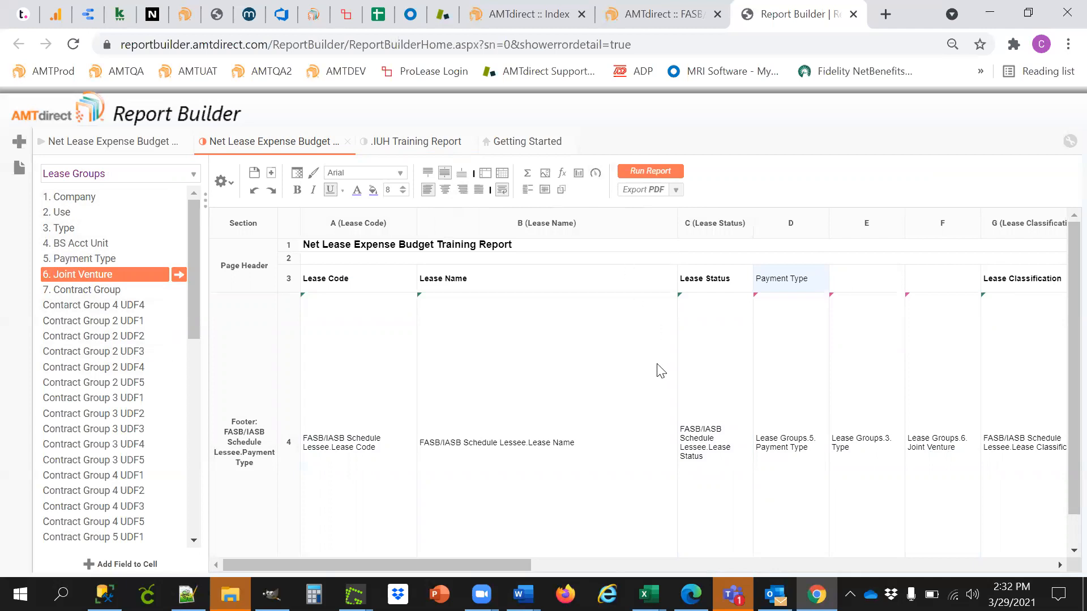
# Copy the Lease Status heading cell into column D's heading and change the copied text to Payment Type
pyautogui.moveTo(729, 280); pyautogui.dragTo(809, 285)
pyautogui.doubleClick(810, 285)
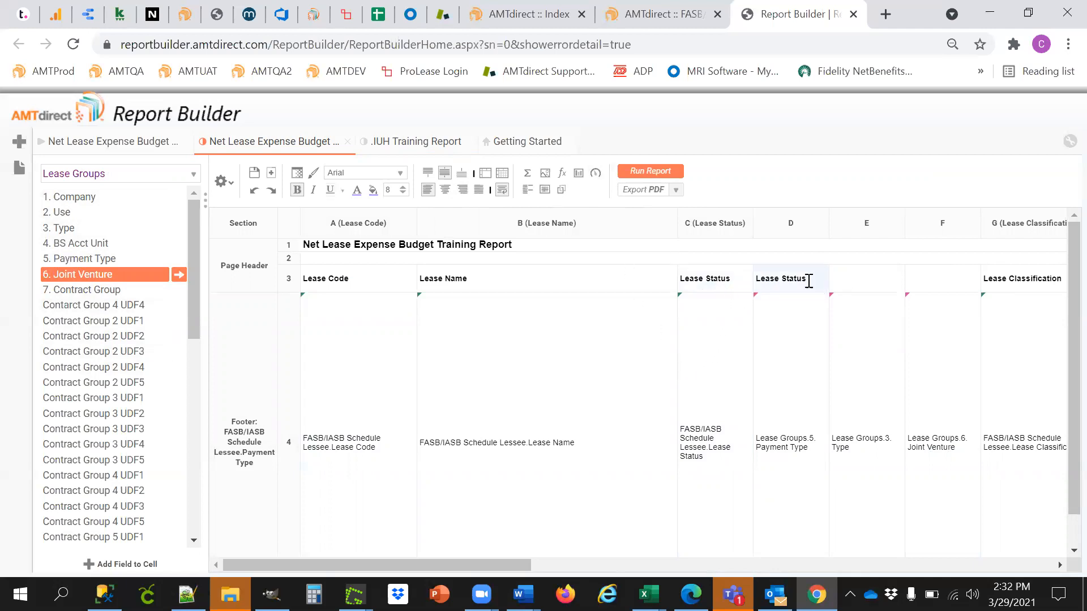
pyautogui.press('BackSpace')
pyautogui.press('BackSpace')
pyautogui.press('BackSpace')
pyautogui.press('BackSpace')
pyautogui.press('BackSpace')
pyautogui.press('BackSpace')
pyautogui.press('BackSpace')
pyautogui.press('BackSpace')
pyautogui.press('BackSpace')
pyautogui.press('BackSpace')
pyautogui.press('BackSpace')
pyautogui.press('BackSpace')
pyautogui.write('Payment Type')
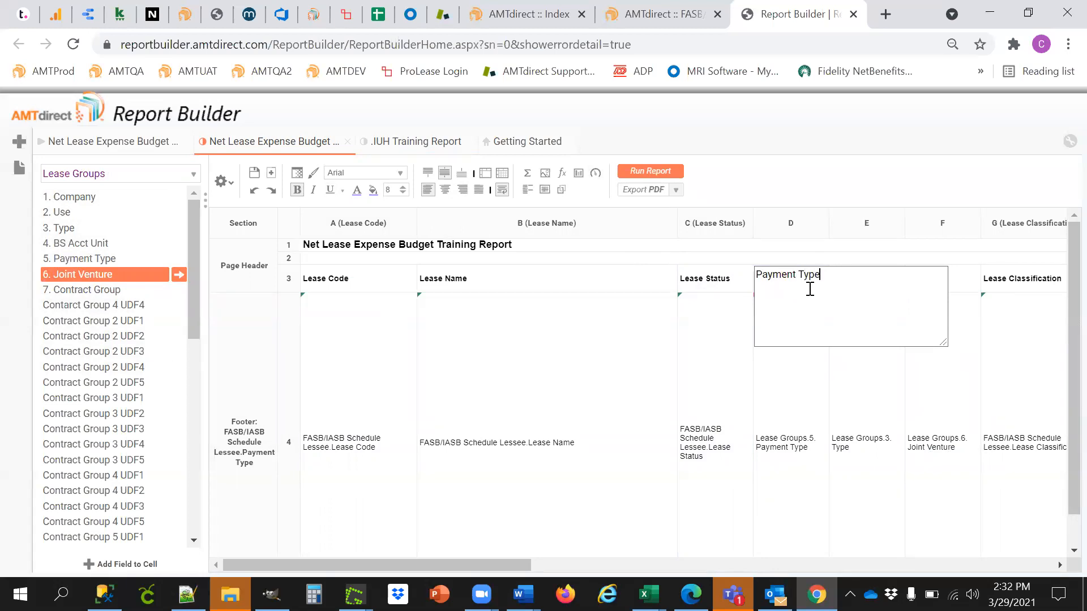
pyautogui.press('Return')
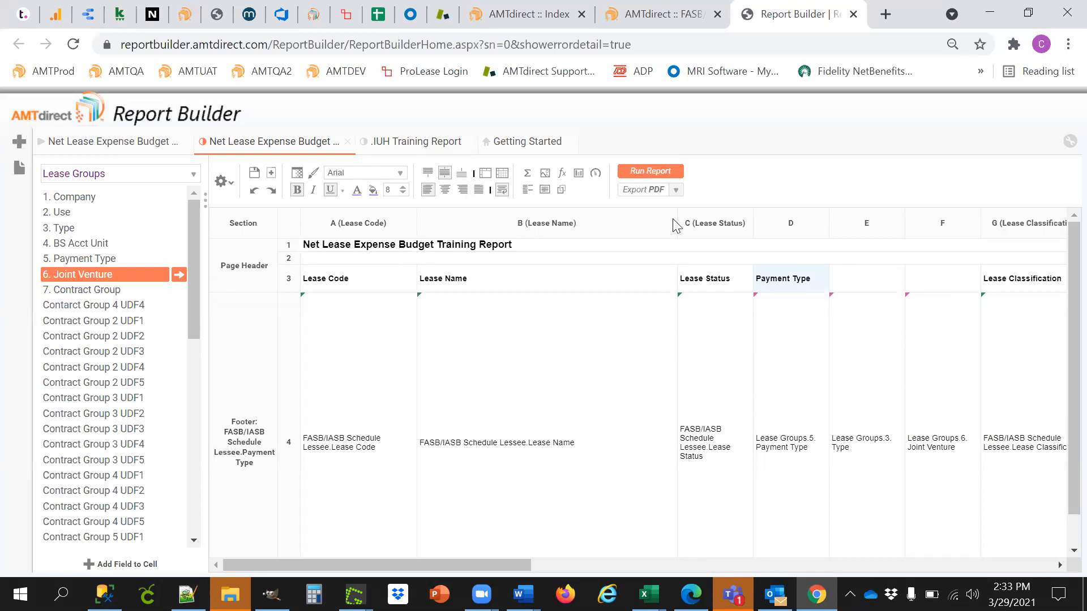
# Enter the heading Type in row 3 of column E and make it bold
pyautogui.click(890, 286)
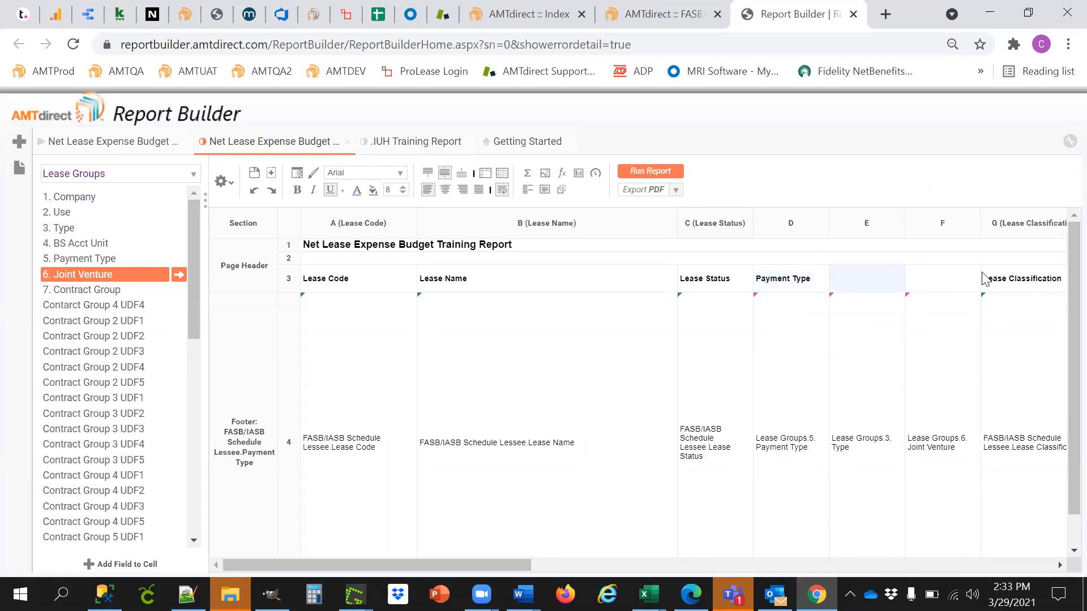
pyautogui.write('Type')
pyautogui.press('Return')
pyautogui.click(297, 189)
# Enter the heading Joint Venture in row 3 of column F and make it bold
pyautogui.click(937, 283)
pyautogui.write('J')
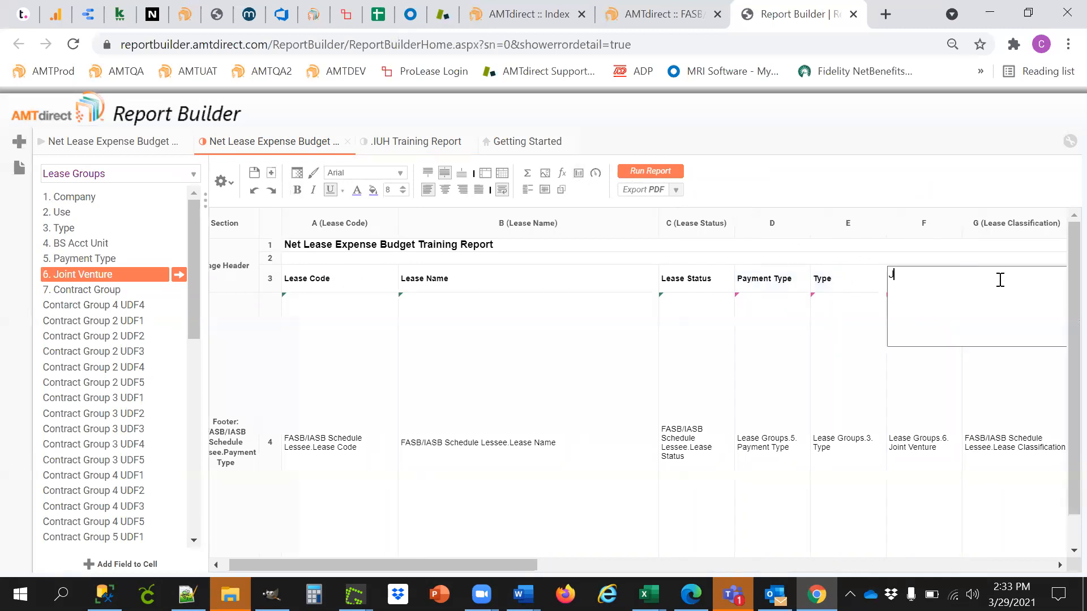
pyautogui.write('oint Venture')
pyautogui.press('Return')
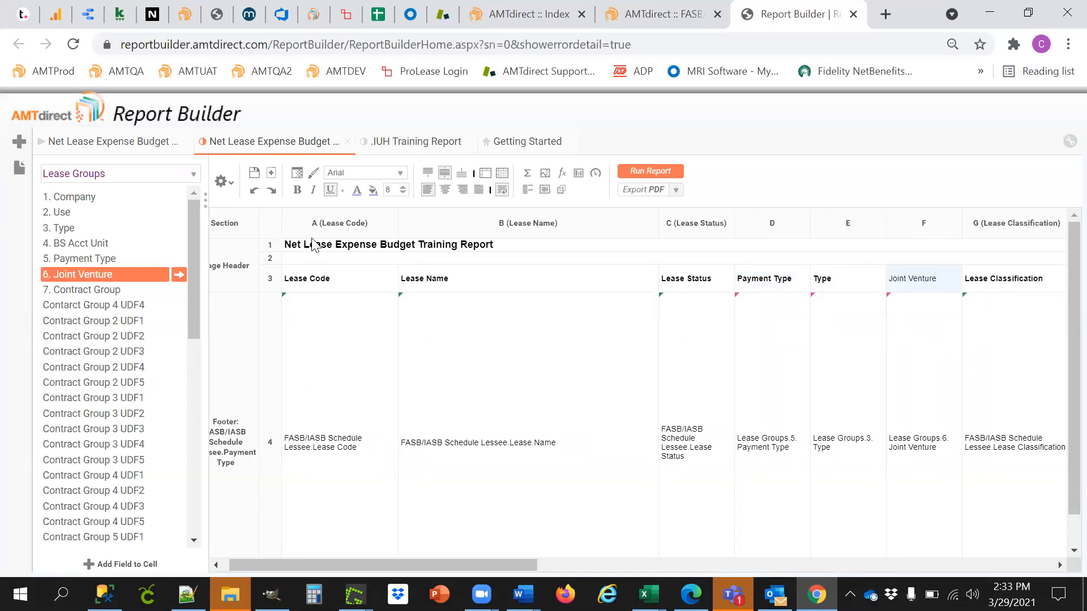
pyautogui.click(297, 191)
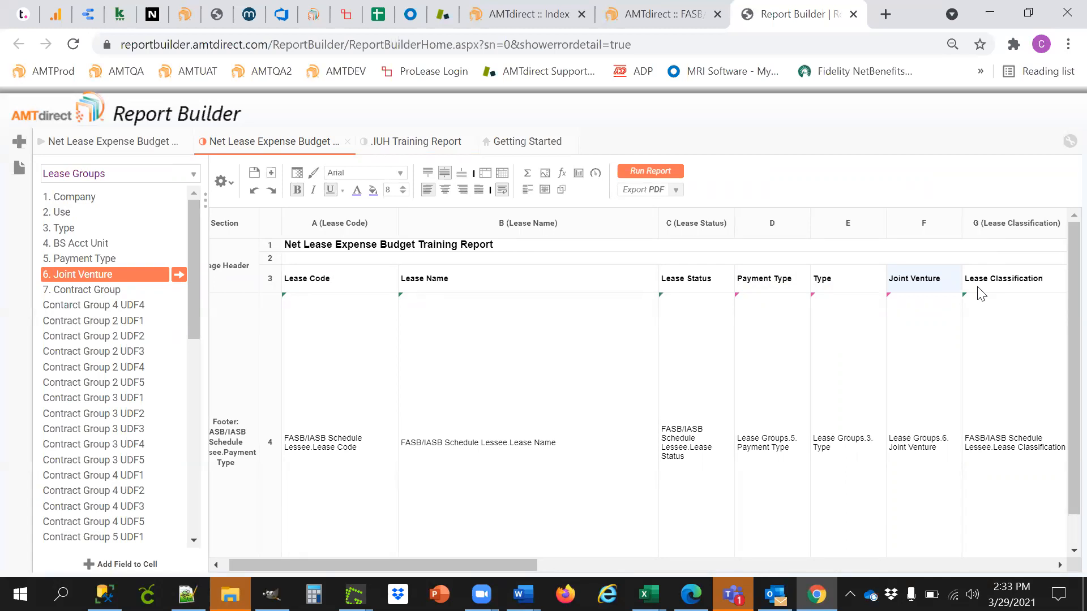
# Run the report for sortable periods from 01/01/2021 to 12/31/2022, then narrow the output's Lease Name column and widen Payment Type beside Lease Status
pyautogui.click(668, 174)
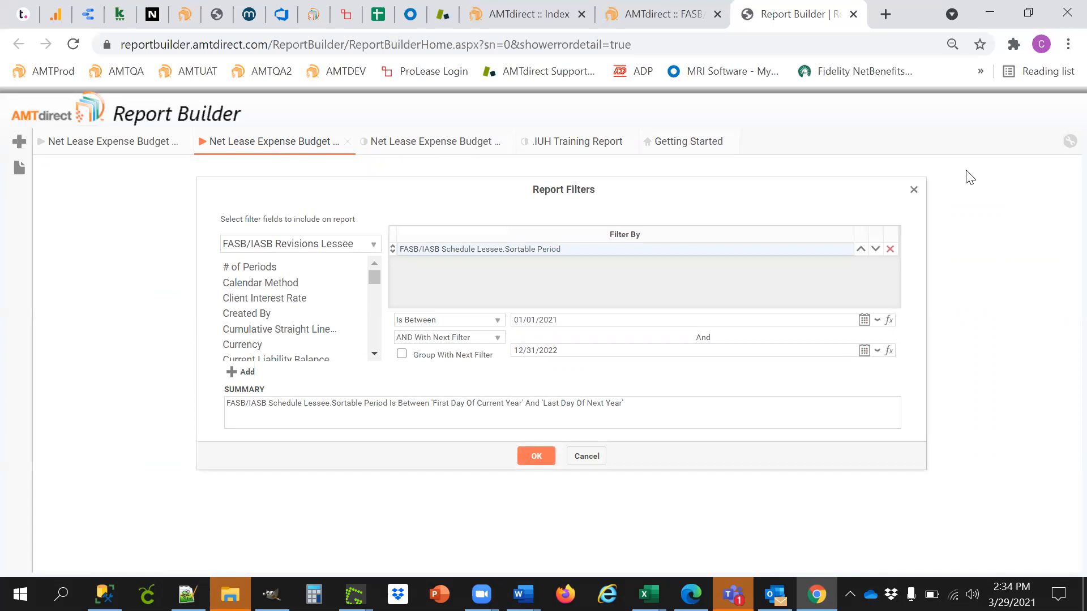
pyautogui.click(536, 457)
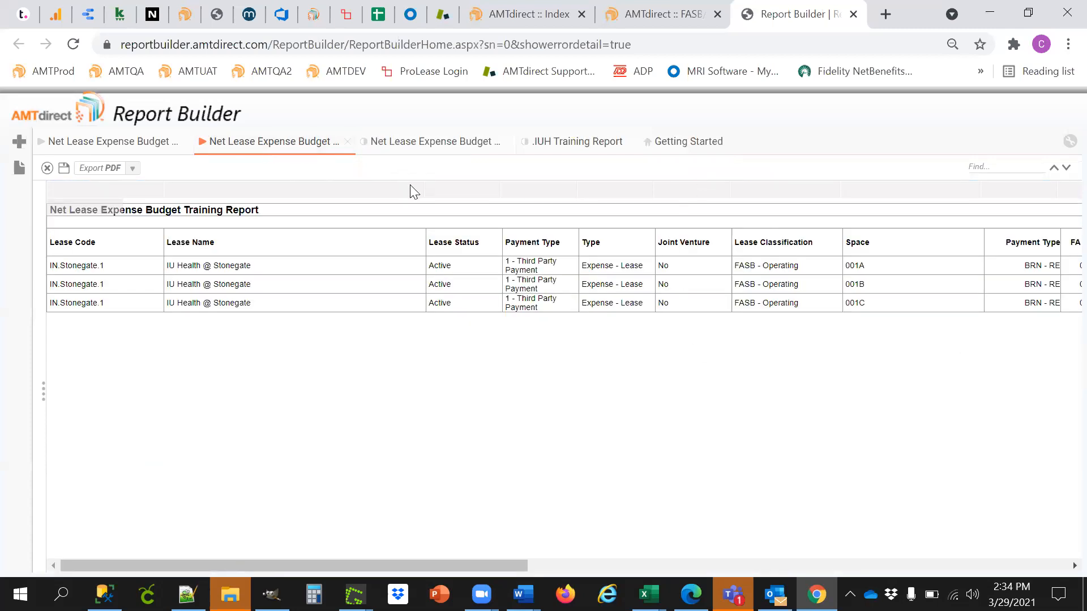
pyautogui.moveTo(416, 193)
pyautogui.moveTo(422, 193); pyautogui.dragTo(262, 214)
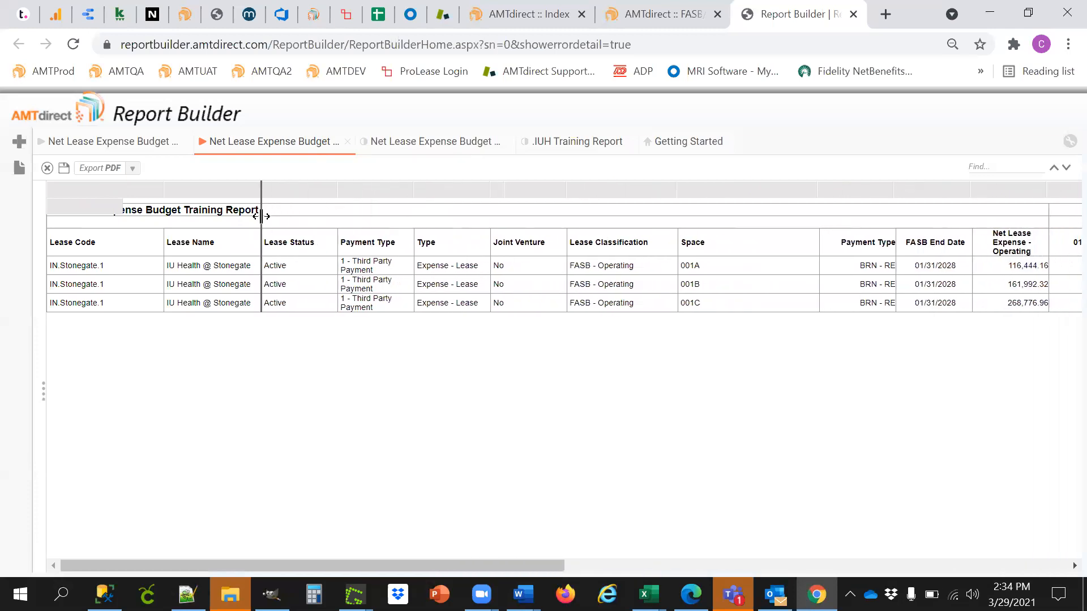
pyautogui.moveTo(412, 189); pyautogui.dragTo(434, 197)
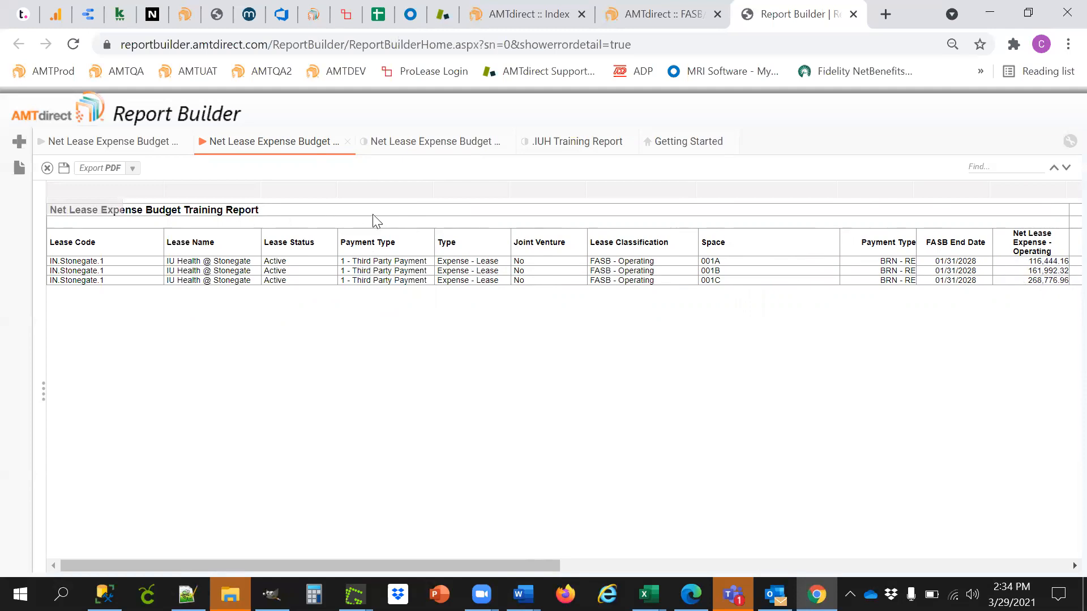
# Compare the new output with the earlier report run and narrow the Space column in the new output
pyautogui.click(140, 146)
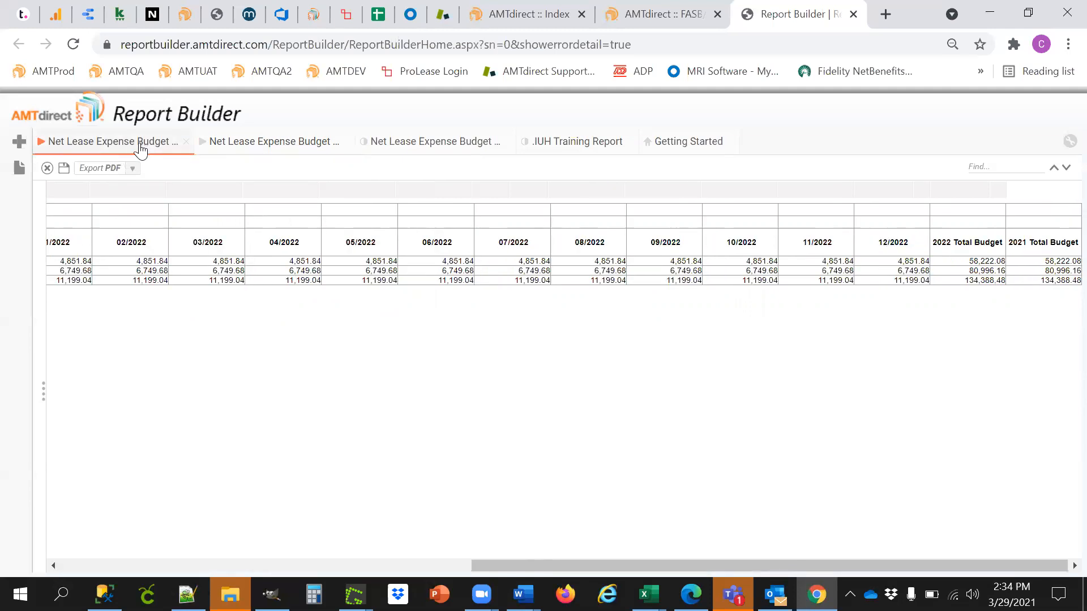
pyautogui.moveTo(476, 566); pyautogui.dragTo(70, 538)
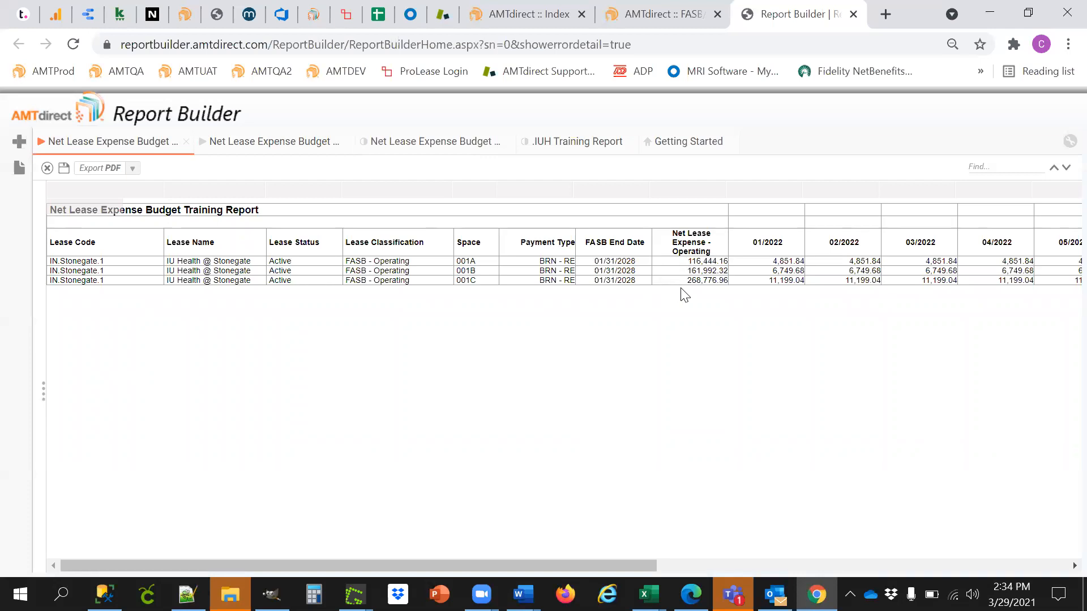
pyautogui.click(265, 142)
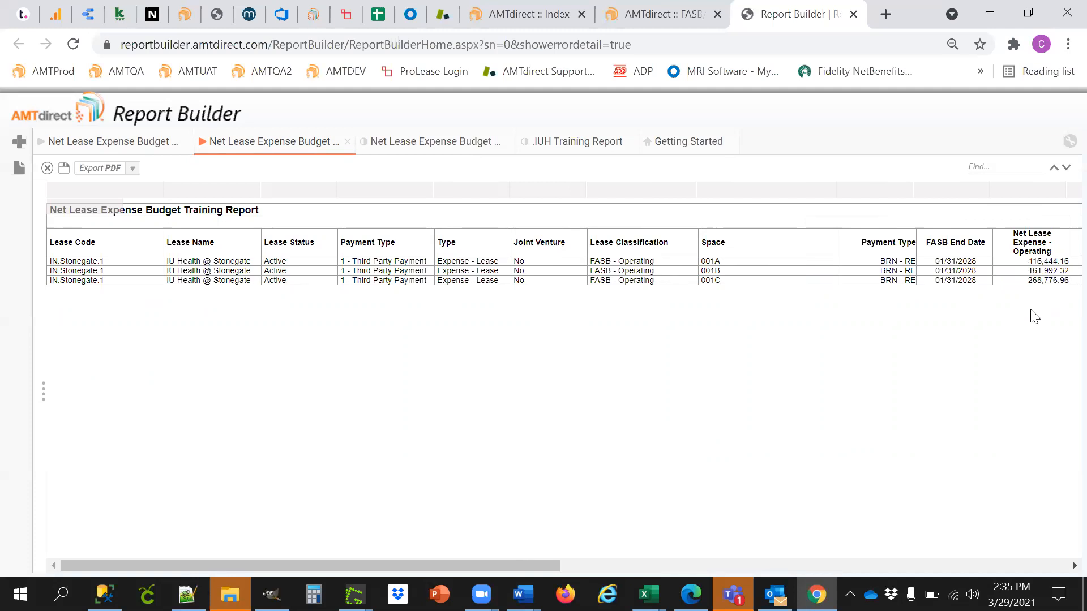
pyautogui.moveTo(849, 192)
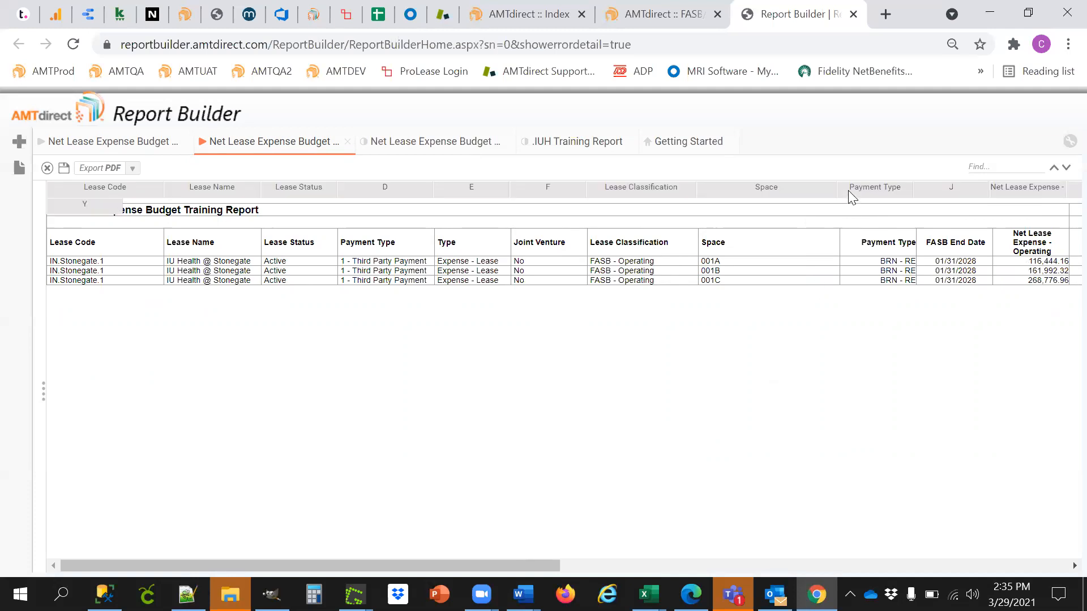
pyautogui.moveTo(836, 190); pyautogui.dragTo(736, 205)
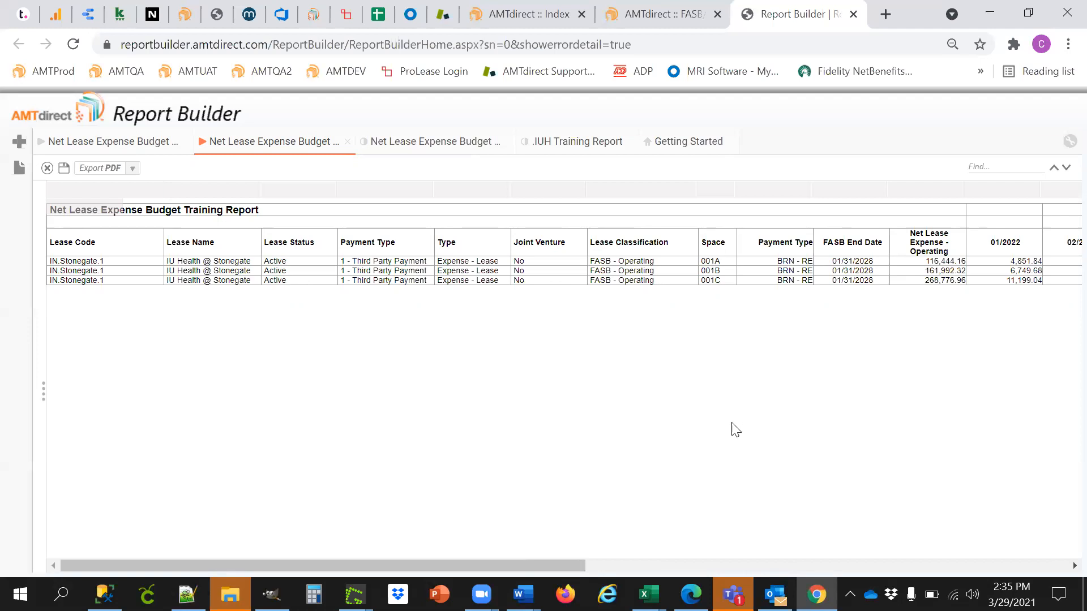
# Return to the Net Lease Expense Budget report design and check which data categories it includes
pyautogui.click(422, 151)
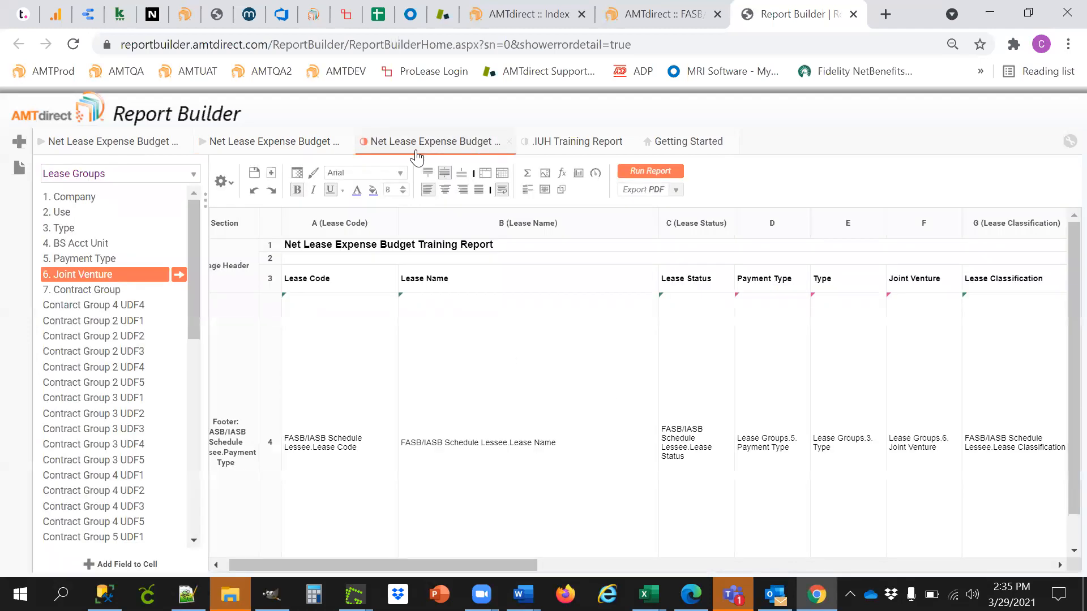
pyautogui.click(156, 175)
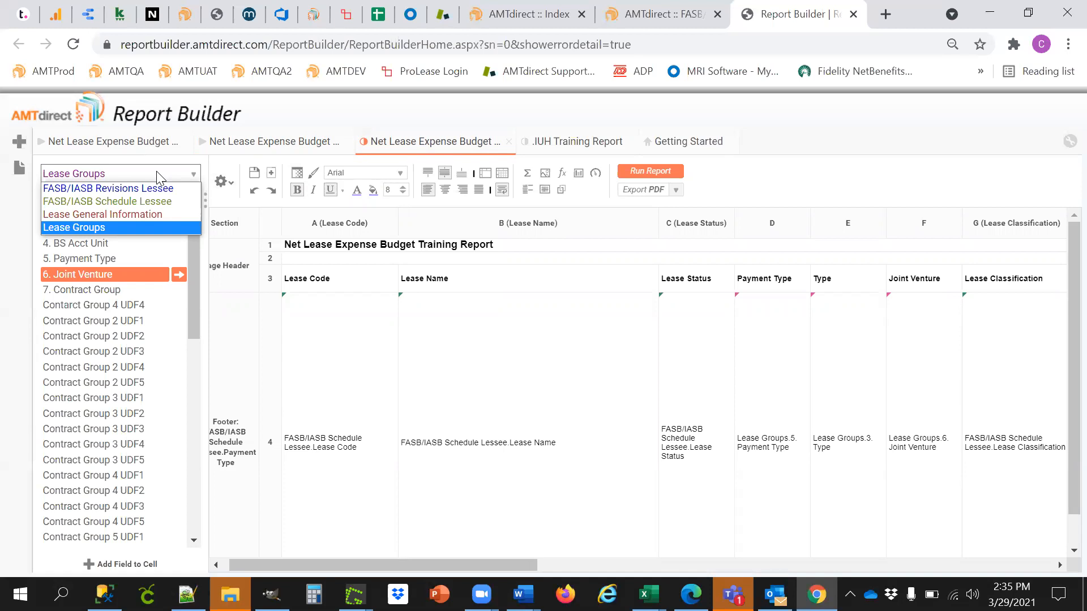
pyautogui.click(480, 419)
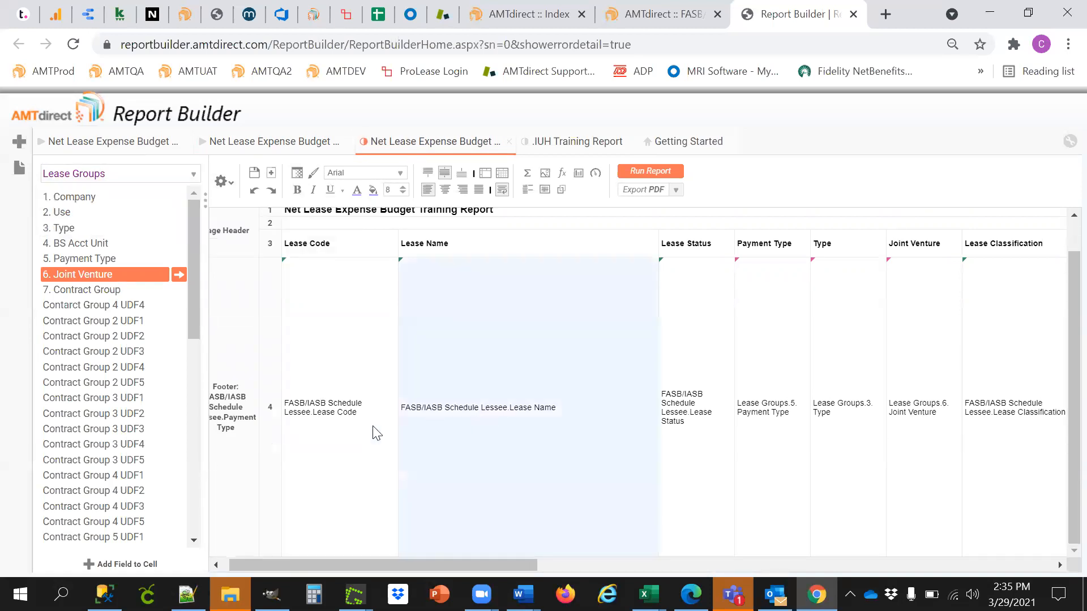
pyautogui.moveTo(318, 563); pyautogui.dragTo(296, 569)
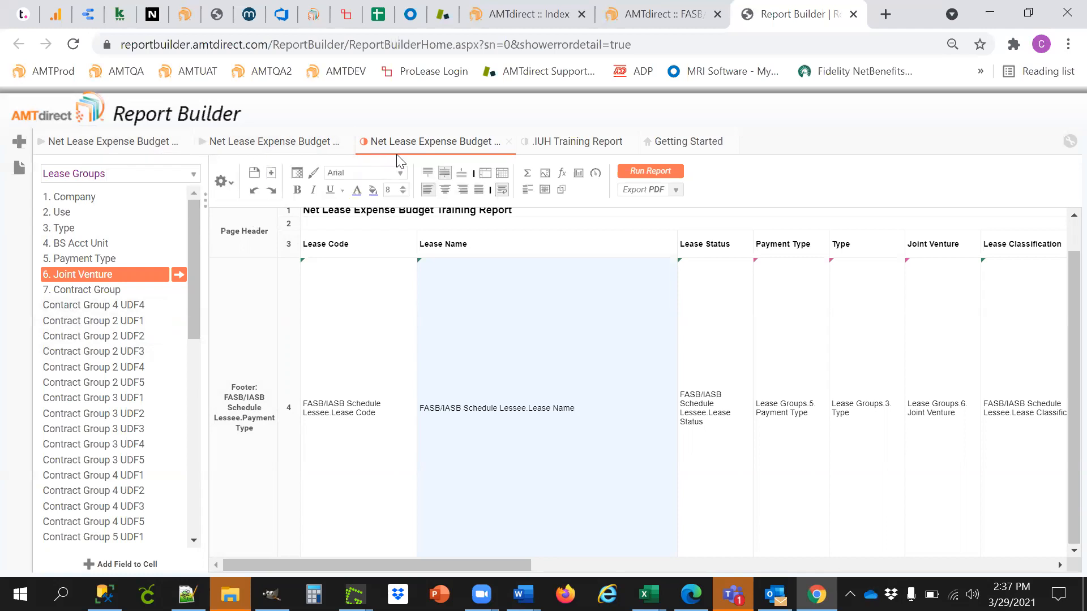
# Open the report's category settings and expand Recurring Charge within the Lease group of Portfolio Insight
pyautogui.click(221, 182)
pyautogui.click(257, 238)
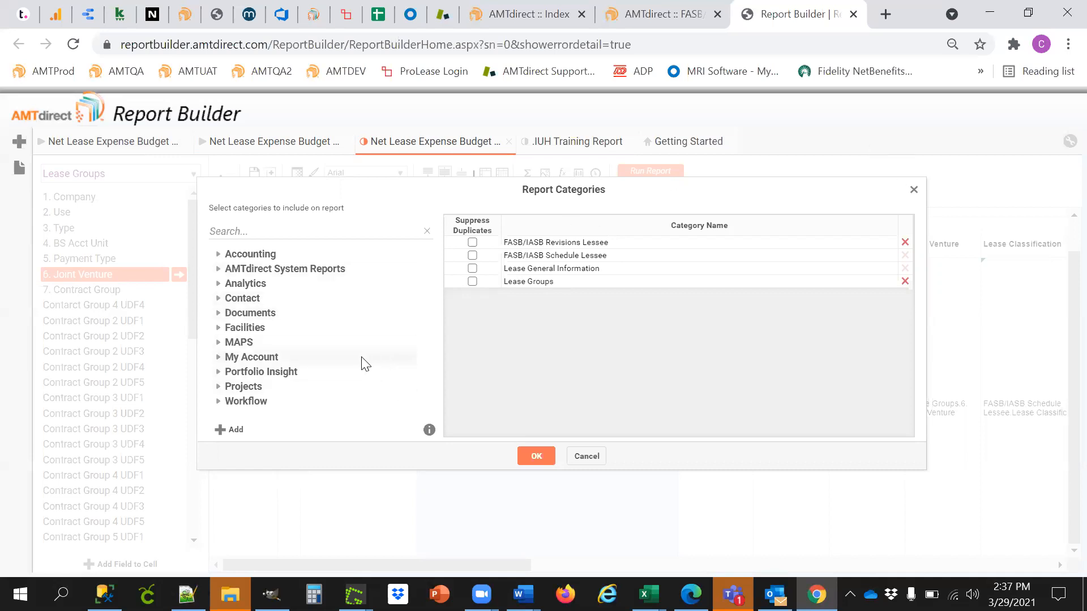
pyautogui.click(219, 373)
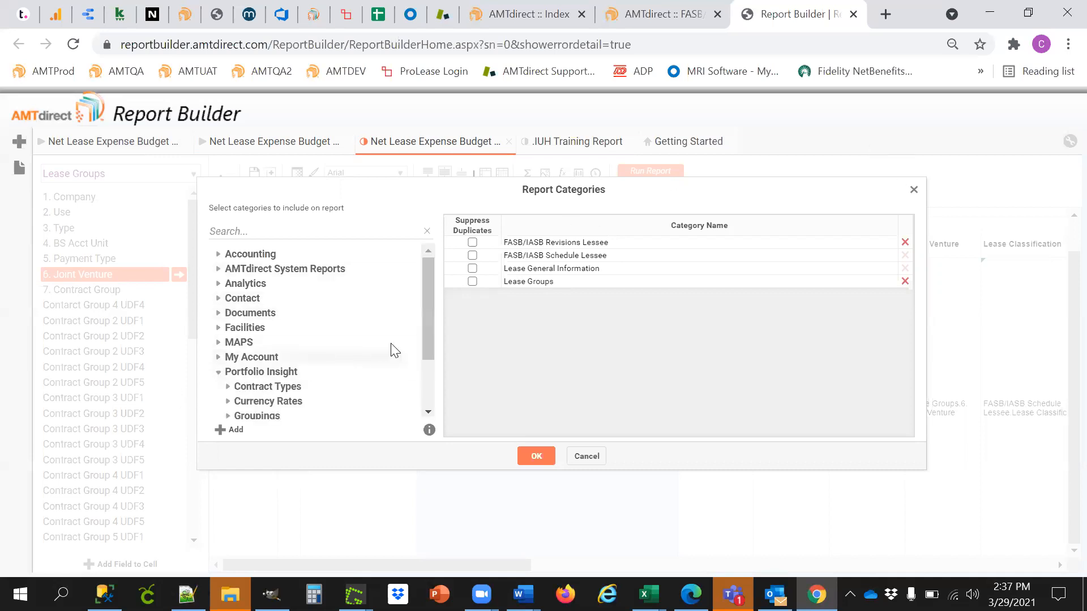
pyautogui.moveTo(425, 310); pyautogui.dragTo(415, 368)
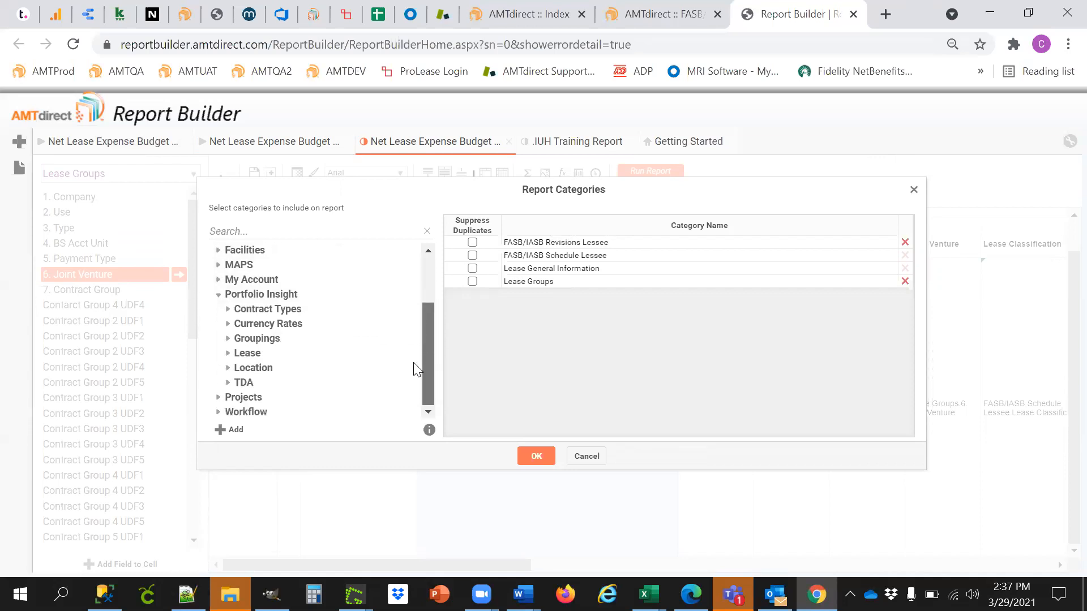
pyautogui.click(228, 353)
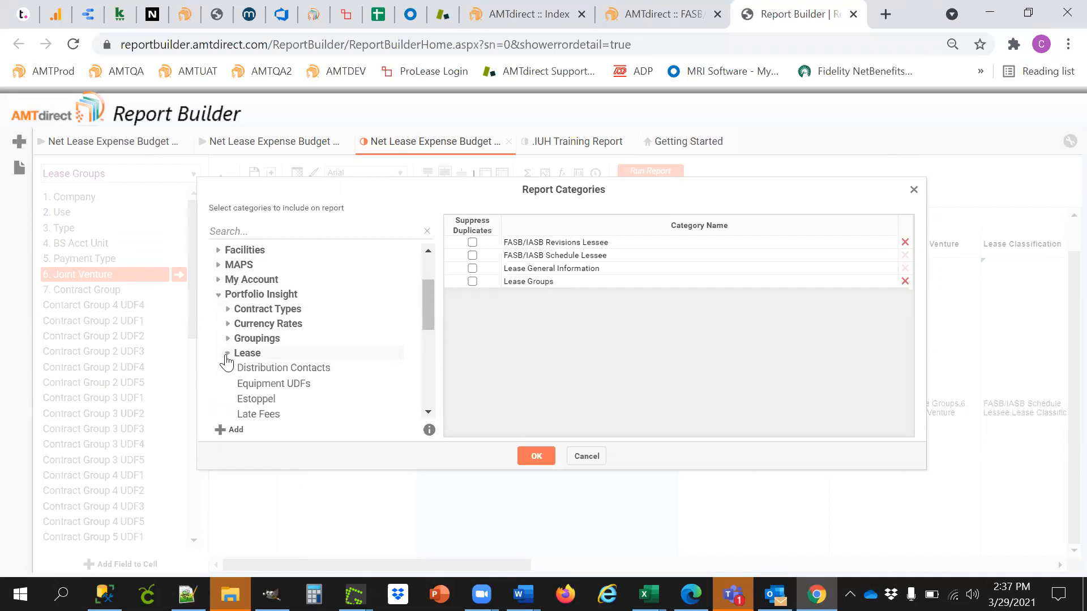
pyautogui.moveTo(424, 303); pyautogui.dragTo(412, 344)
pyautogui.scroll(-1, 412, 344)
pyautogui.click(236, 368)
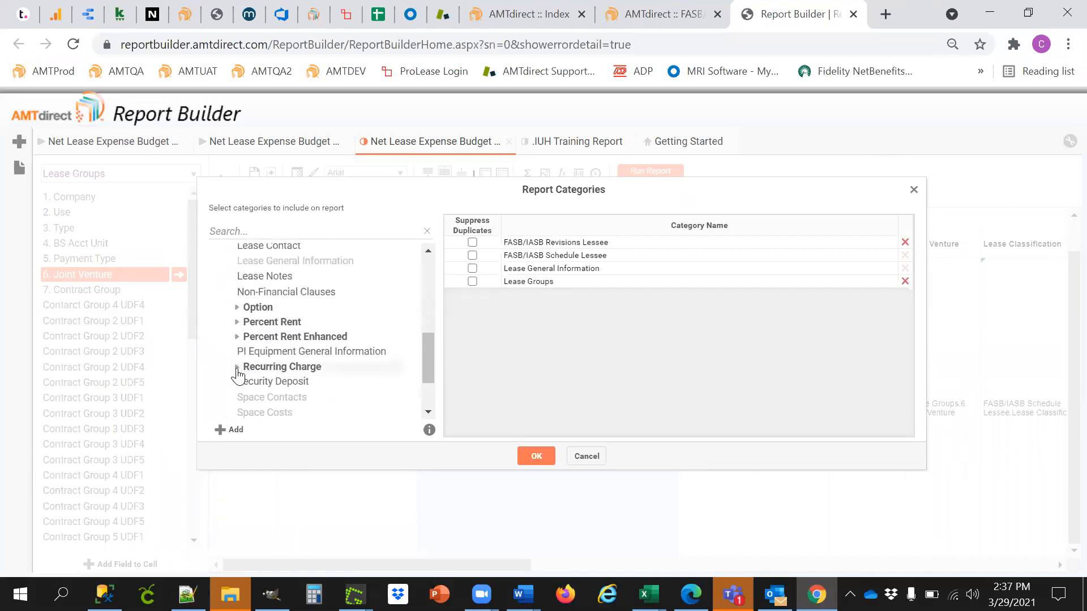
# Browse the FASB/IASB Manager Lessee categories in the Accounting group
pyautogui.moveTo(433, 324); pyautogui.dragTo(415, 256)
pyautogui.click(218, 254)
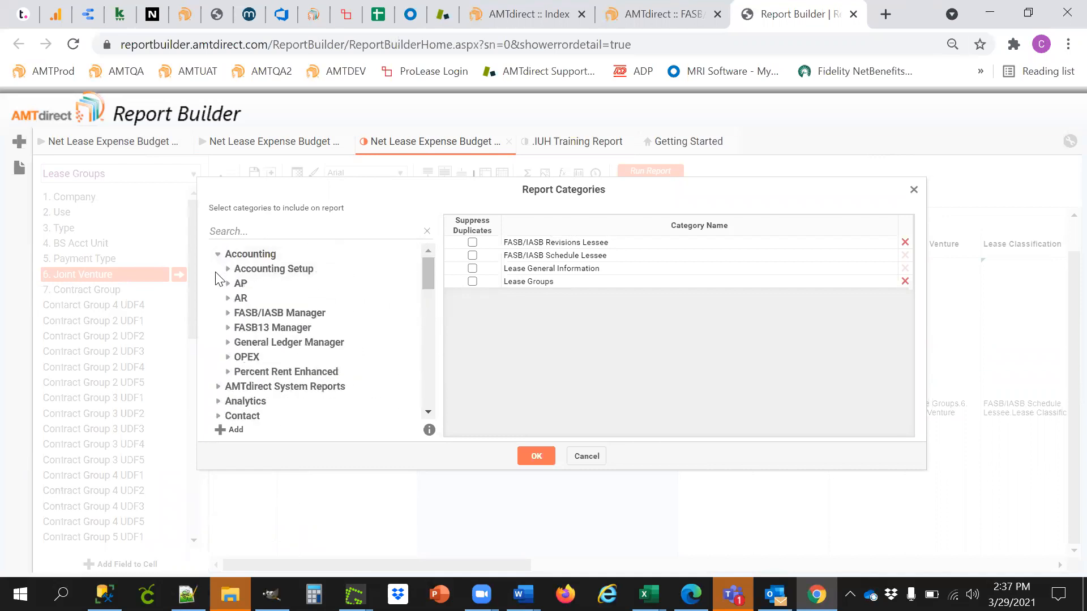
pyautogui.click(228, 313)
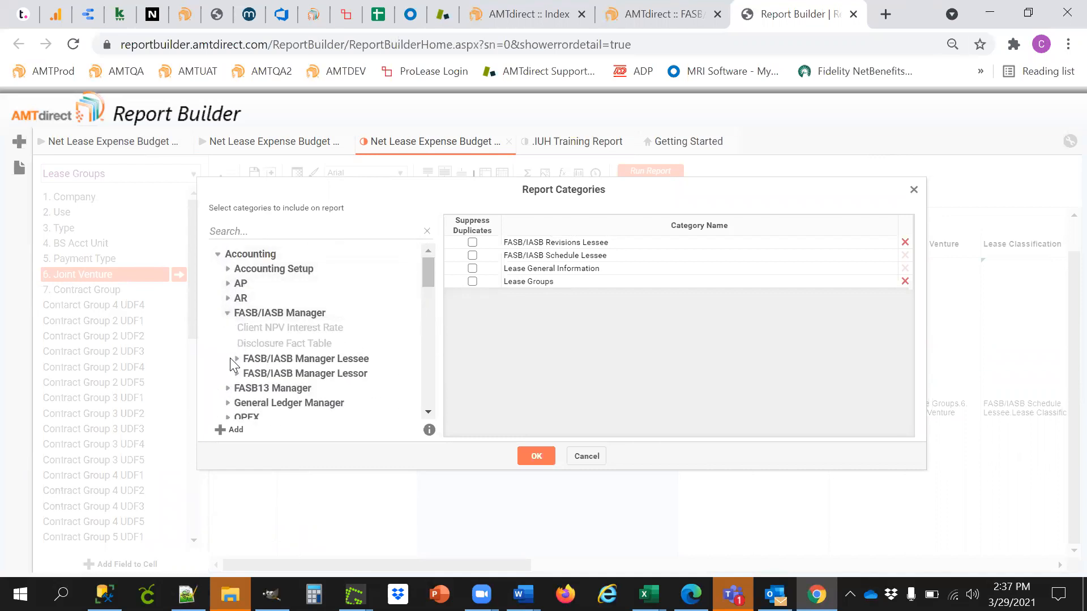
pyautogui.click(237, 358)
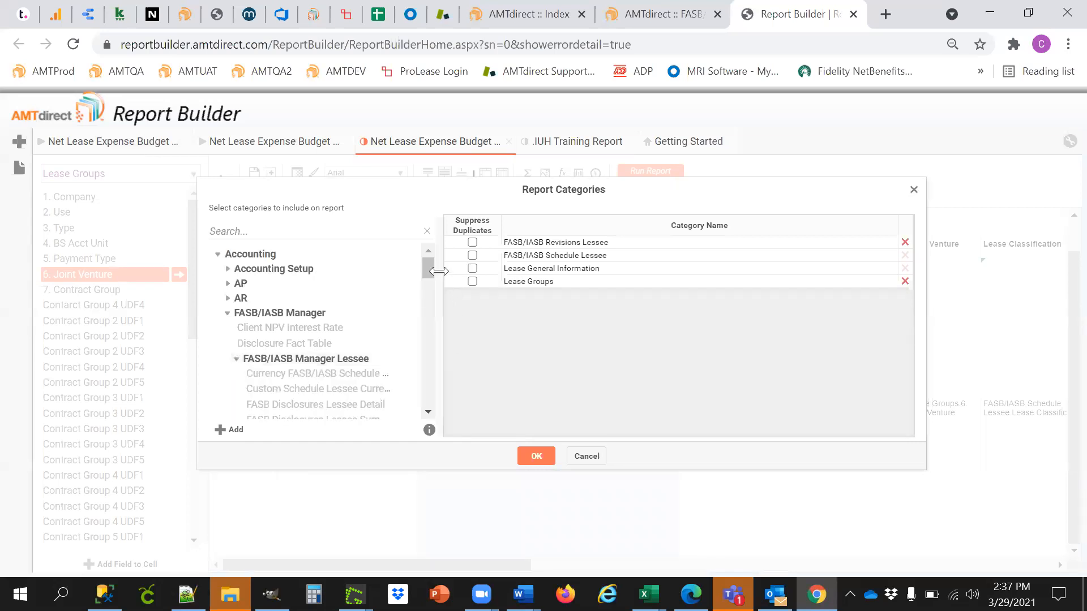
pyautogui.moveTo(428, 268); pyautogui.dragTo(412, 369)
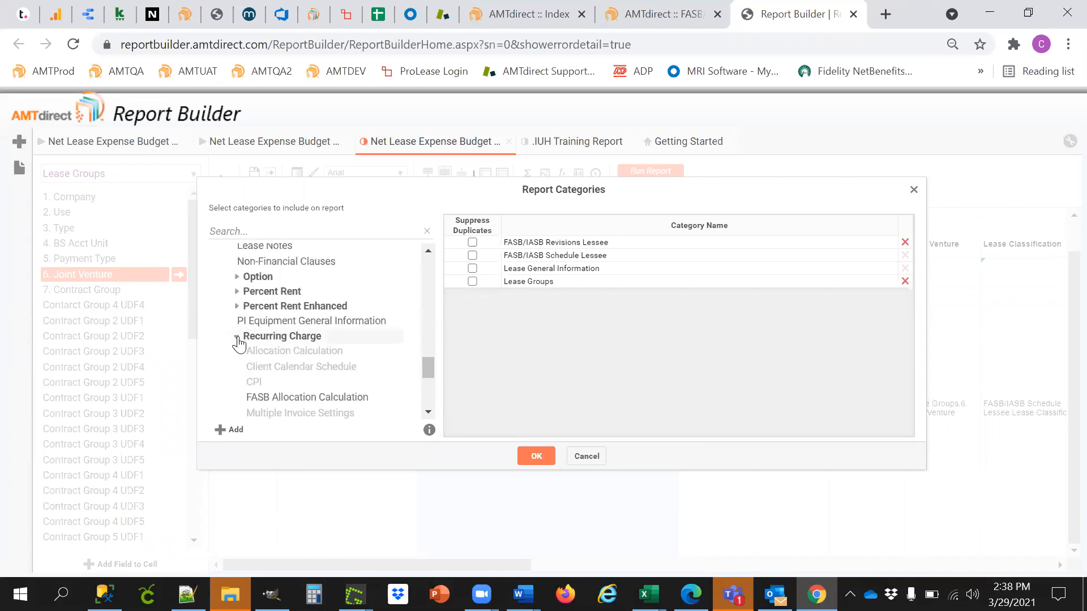
# Review the fields of the FASB Allocation Calculation category under Recurring Charge and add the category to the report
pyautogui.scroll(5, 373, 340)
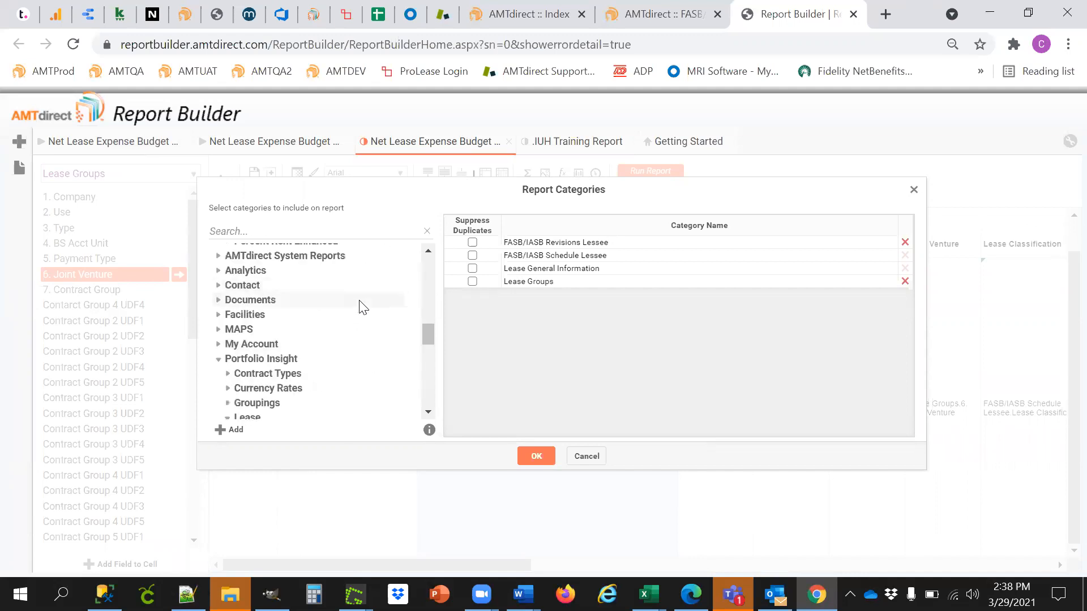
pyautogui.scroll(-5, 373, 315)
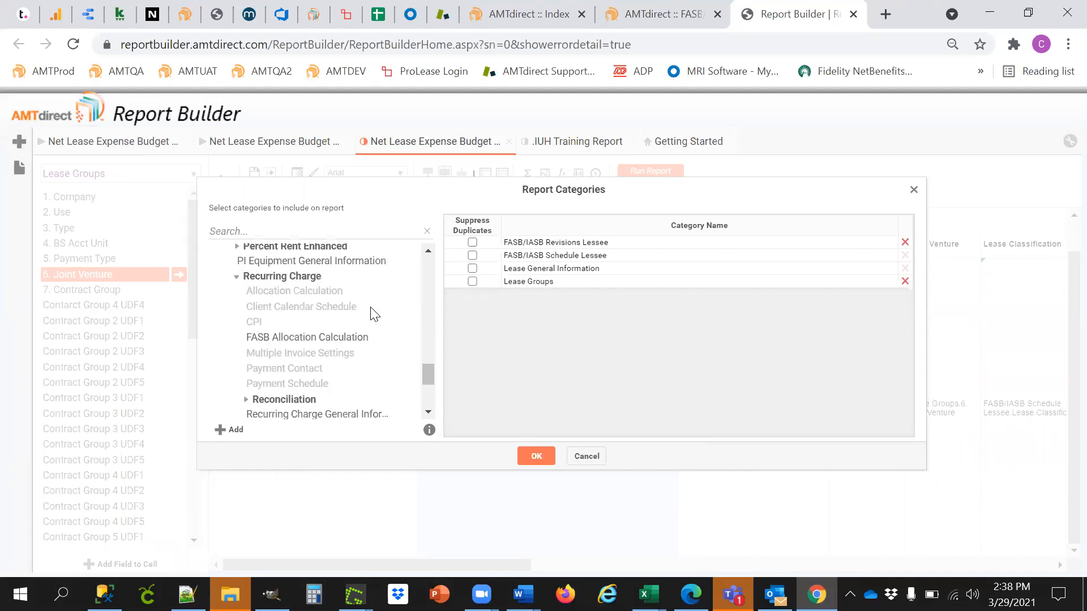
pyautogui.click(315, 339)
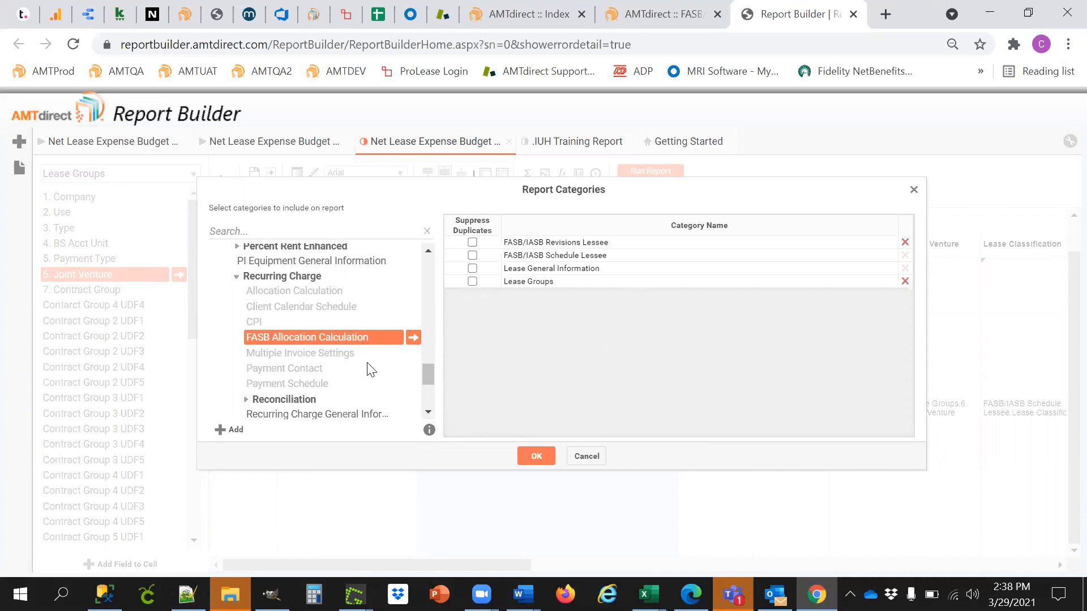
pyautogui.click(429, 432)
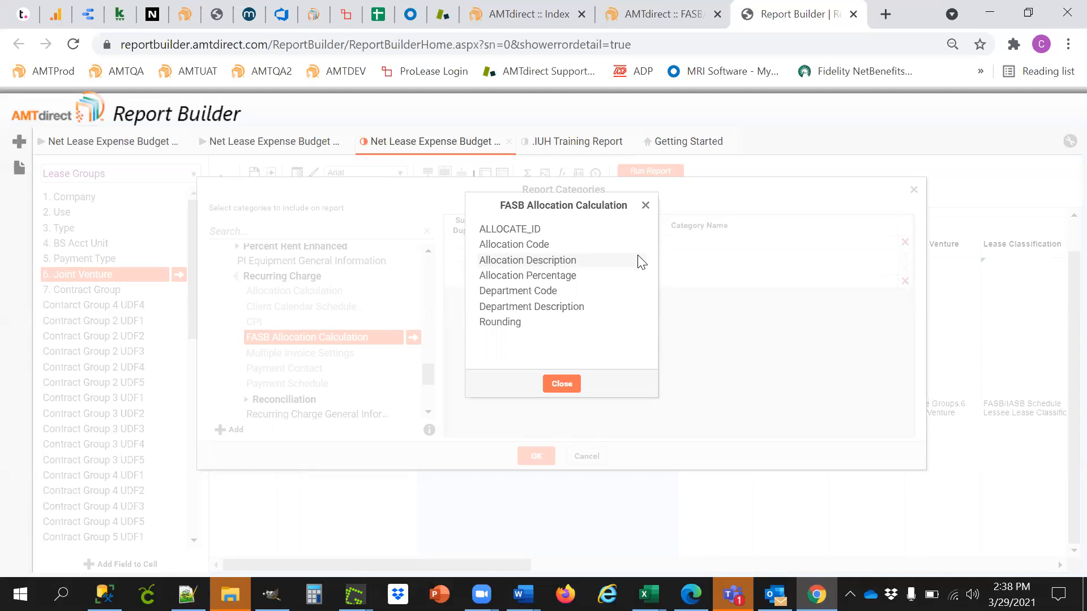
pyautogui.click(562, 384)
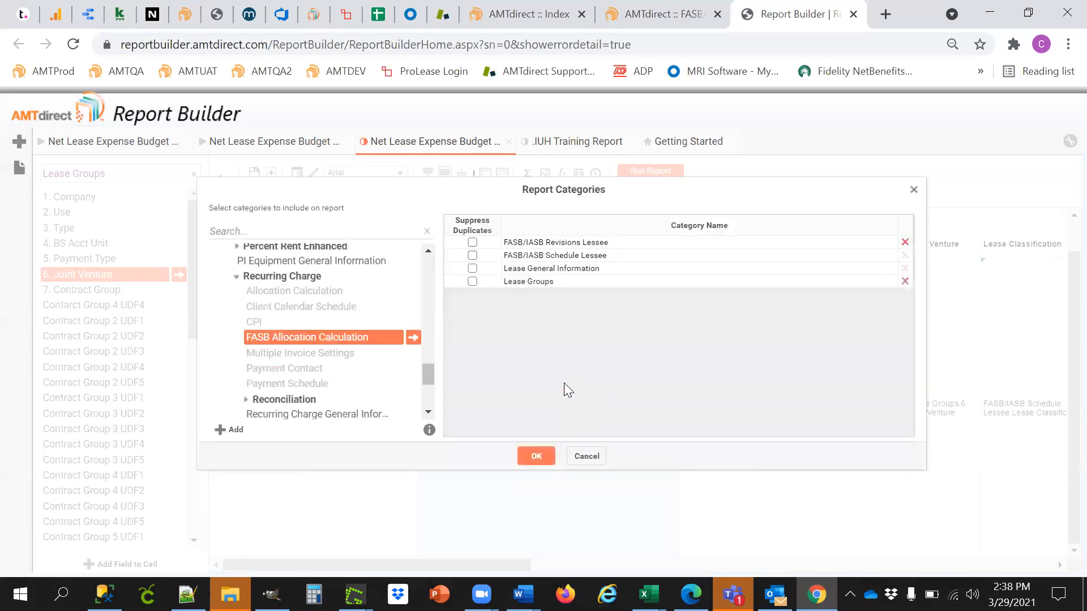
pyautogui.click(414, 338)
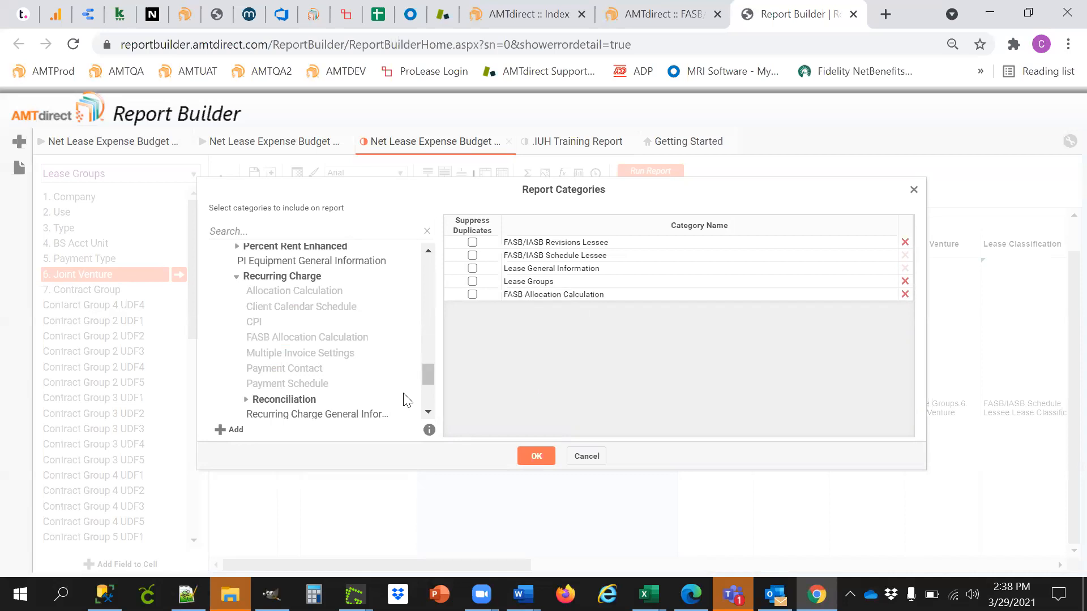
pyautogui.click(541, 457)
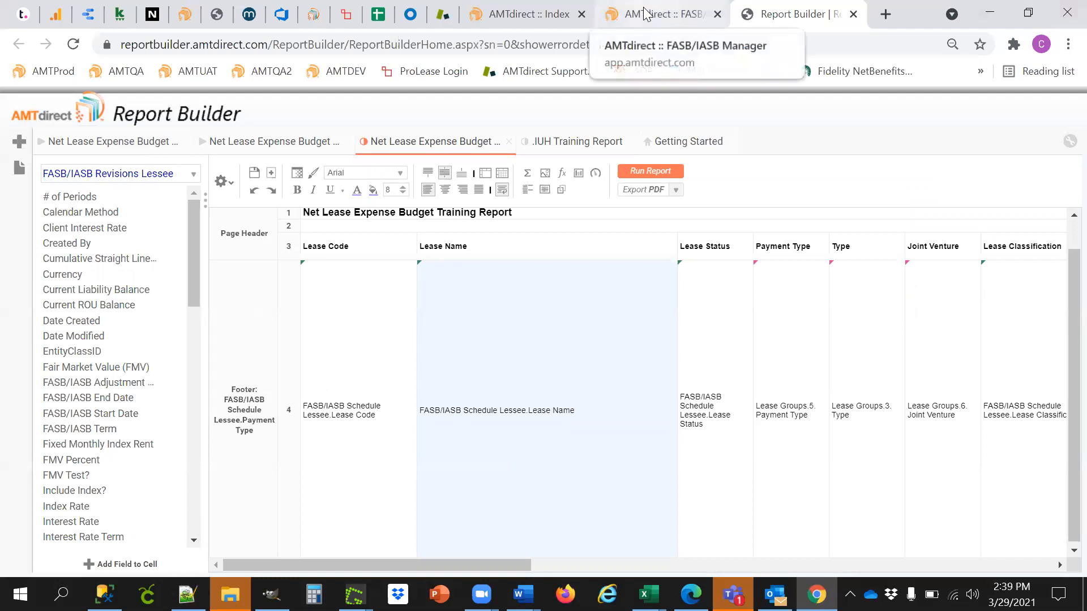
# Switch to the AMTdirect dashboard and run a global search for in.stone
pyautogui.click(516, 15)
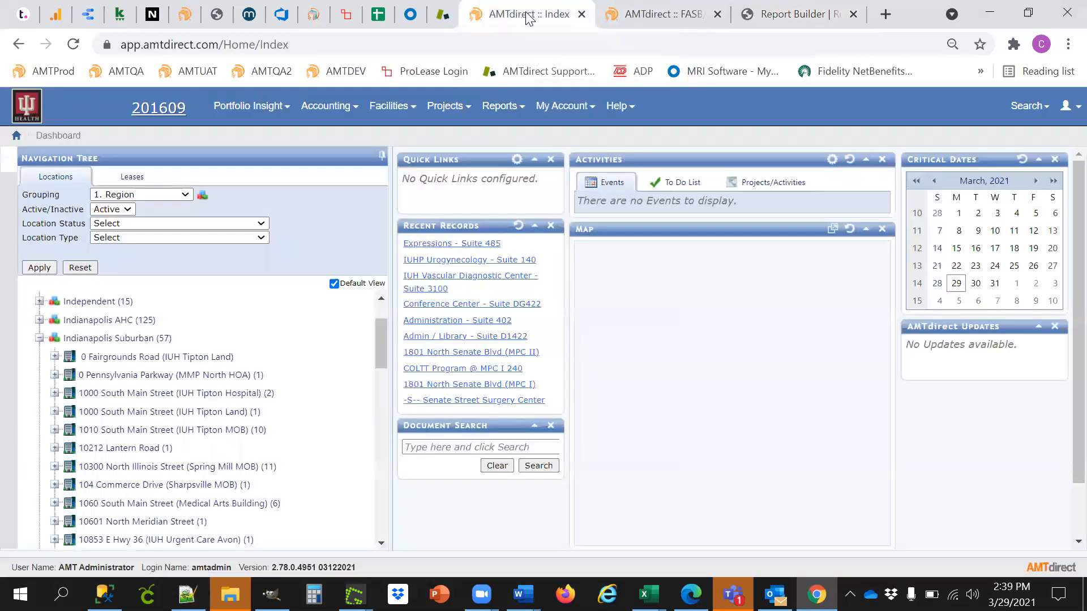
pyautogui.click(1029, 107)
pyautogui.doubleClick(992, 164)
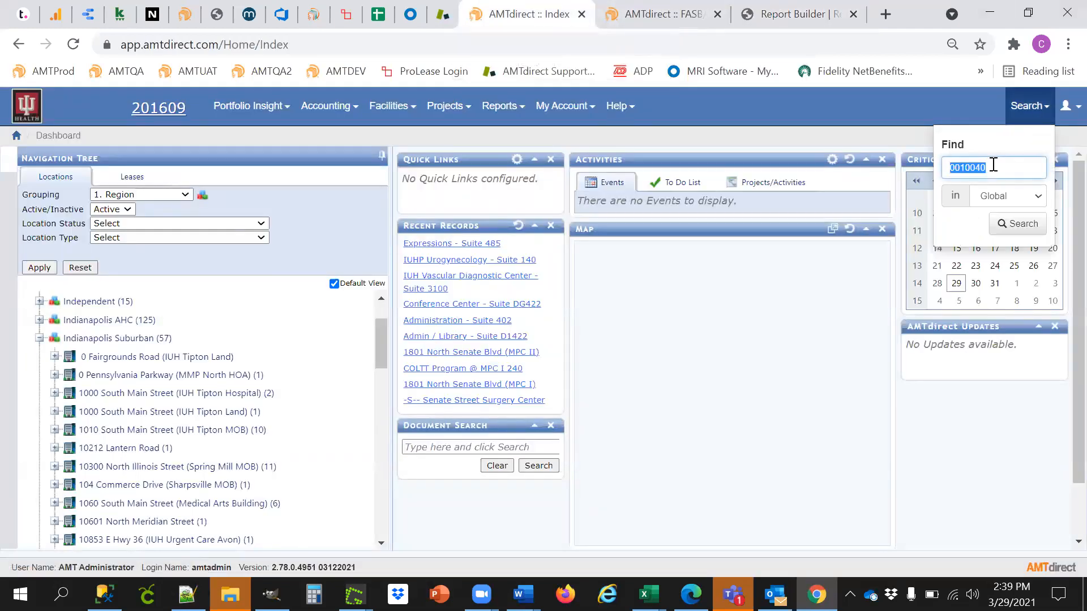
pyautogui.write('in.stone')
pyautogui.click(1018, 225)
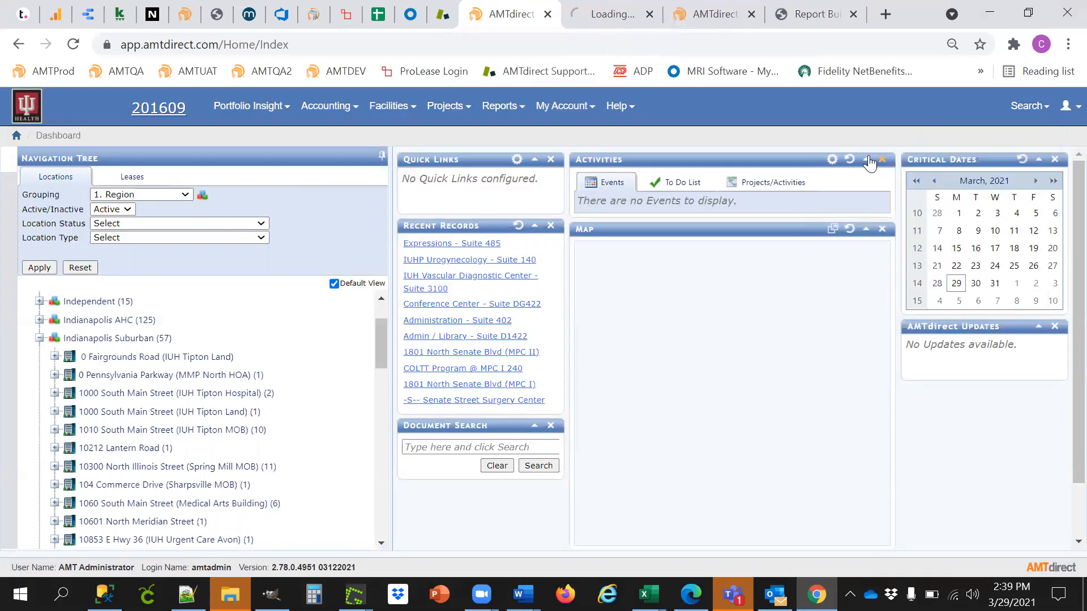
# Open the IU Health @ Stonegate lease from the global search results and find its recurring payments
pyautogui.click(580, 18)
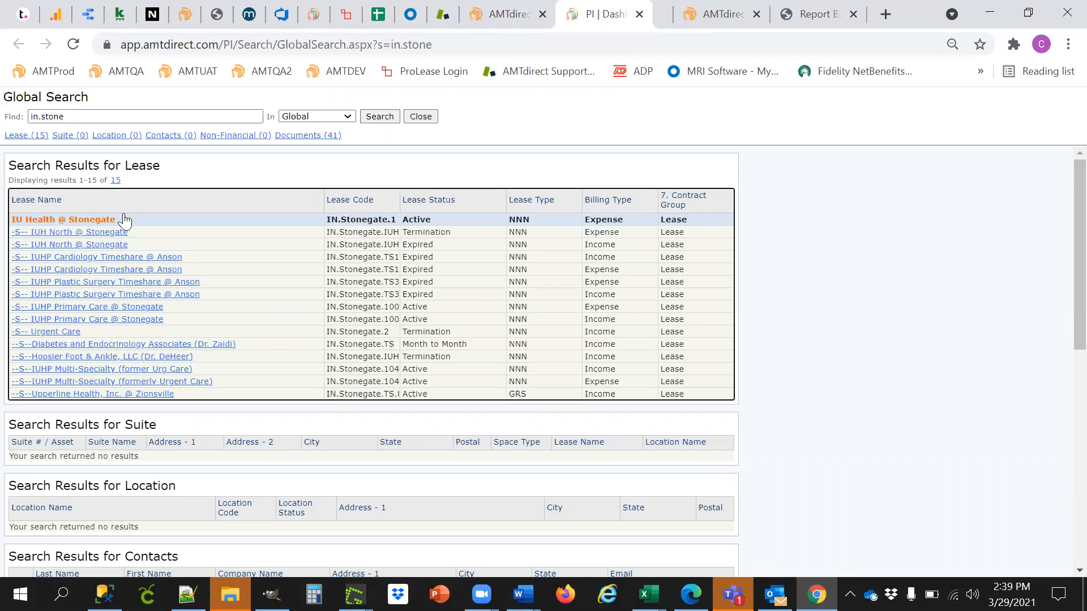
pyautogui.middleClick(94, 225)
pyautogui.click(661, 16)
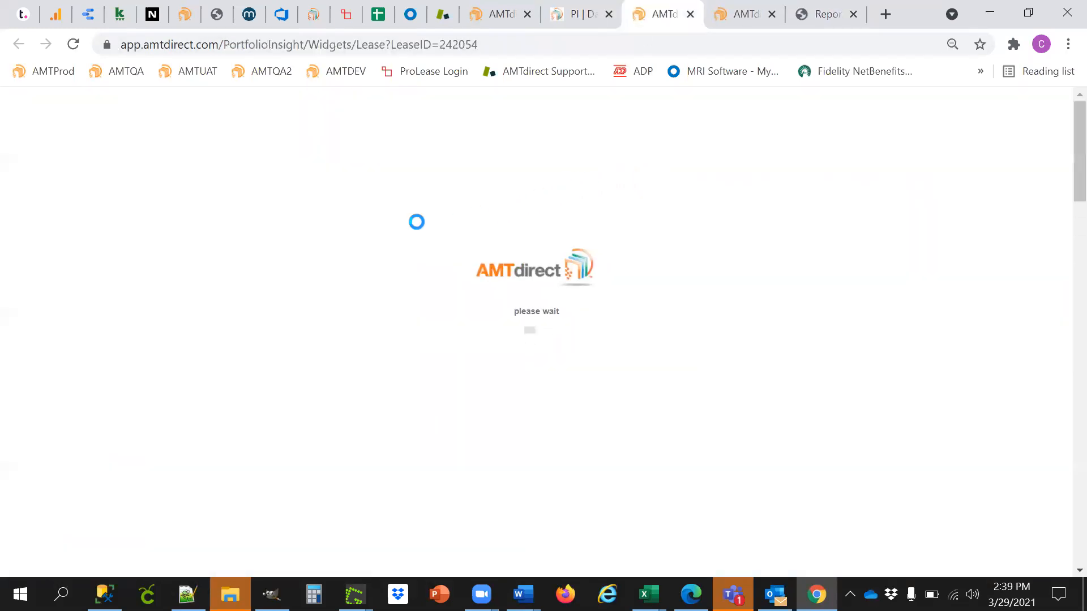
pyautogui.scroll(-2, 410, 238)
pyautogui.scroll(-8, 410, 238)
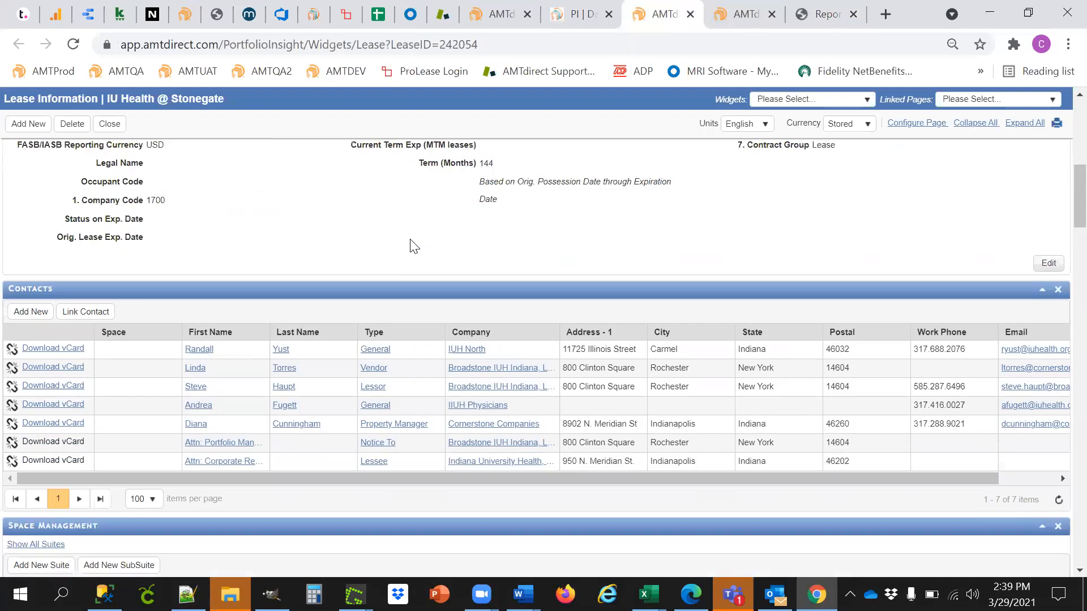
pyautogui.scroll(-2, 411, 238)
pyautogui.scroll(-1, 411, 245)
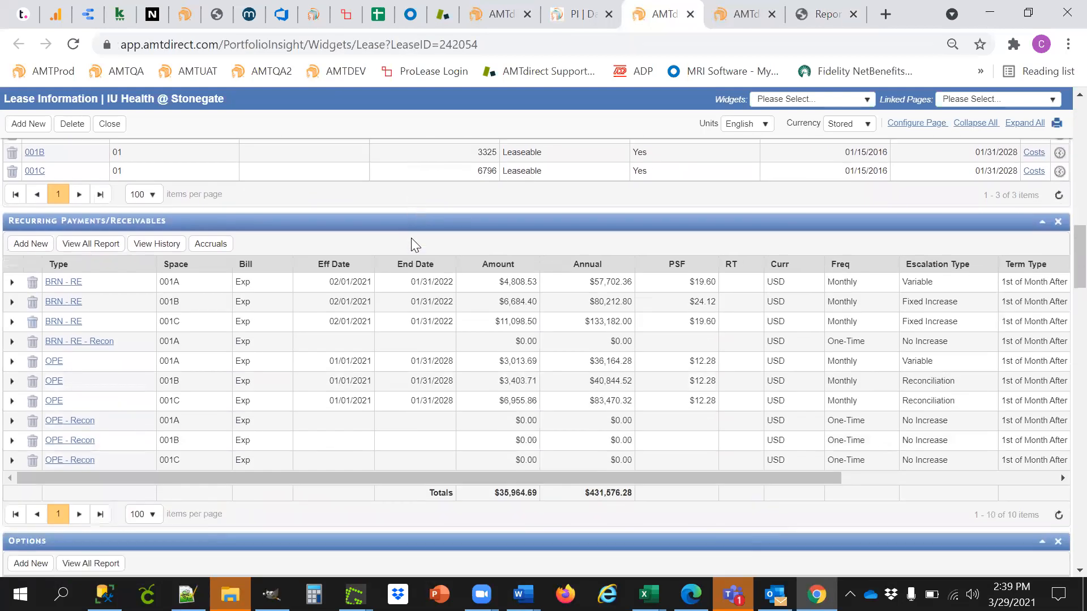
# Open the BRN - RE charge for space 001A and view its linked Allocation form
pyautogui.keyDown('ctrl'); pyautogui.click(66, 232); pyautogui.keyUp('ctrl')
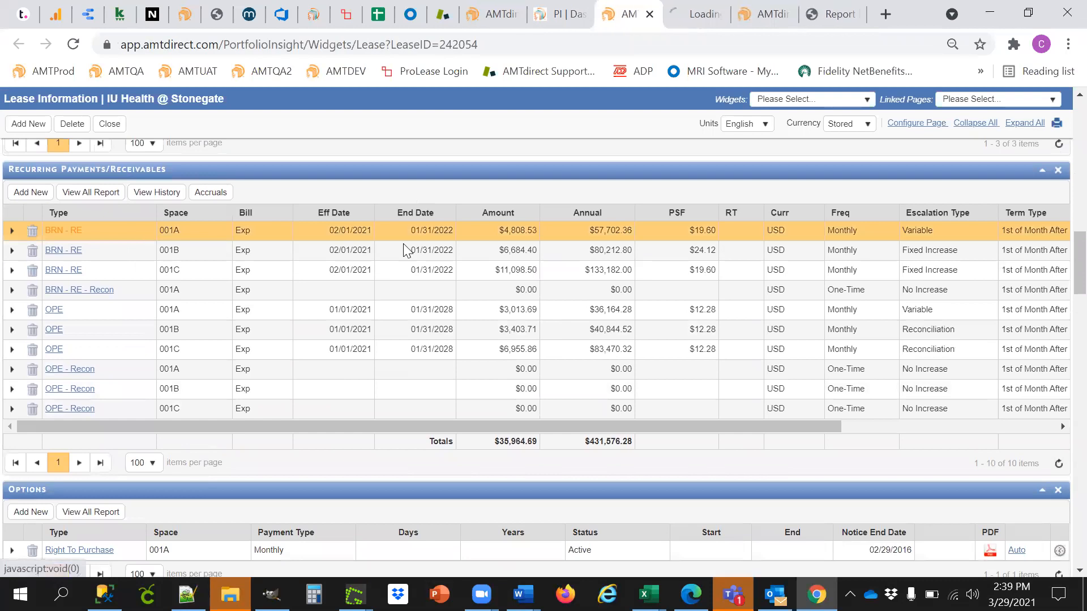
pyautogui.click(679, 17)
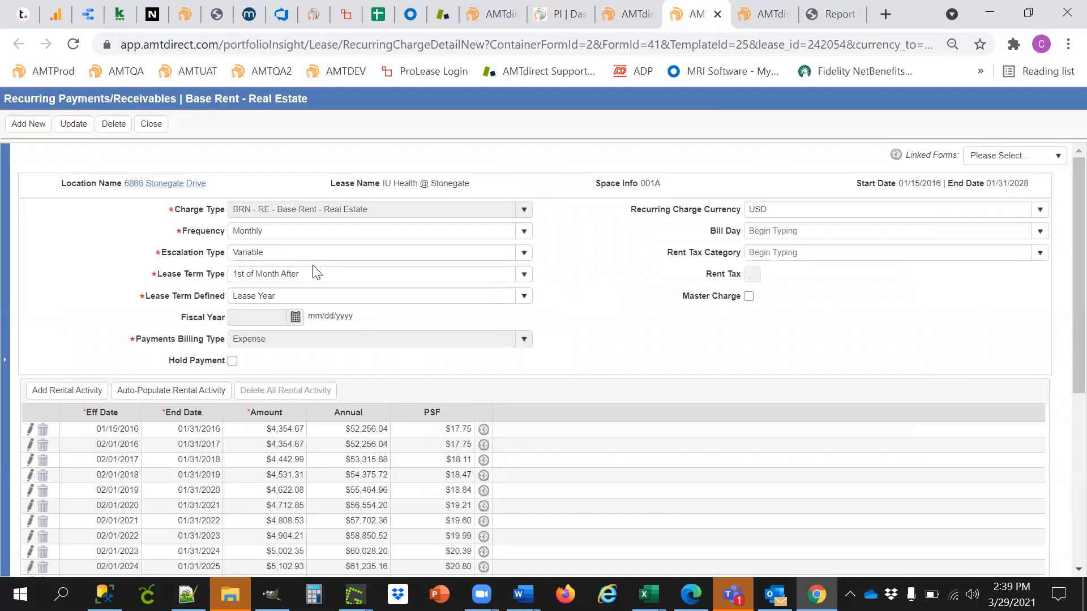
pyautogui.scroll(-5, 340, 275)
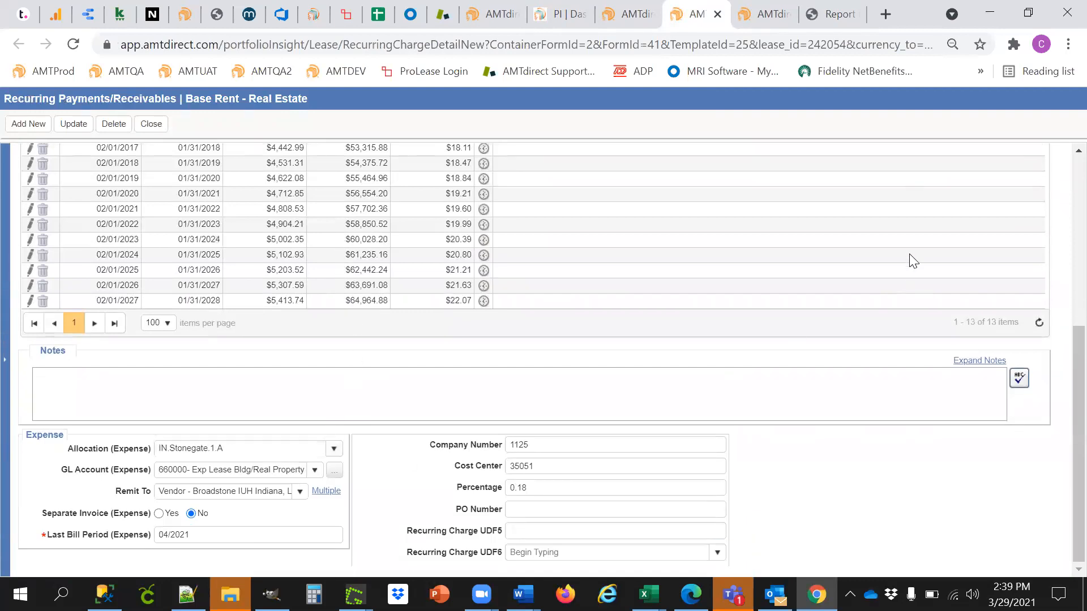
pyautogui.scroll(5, 909, 260)
pyautogui.click(1005, 166)
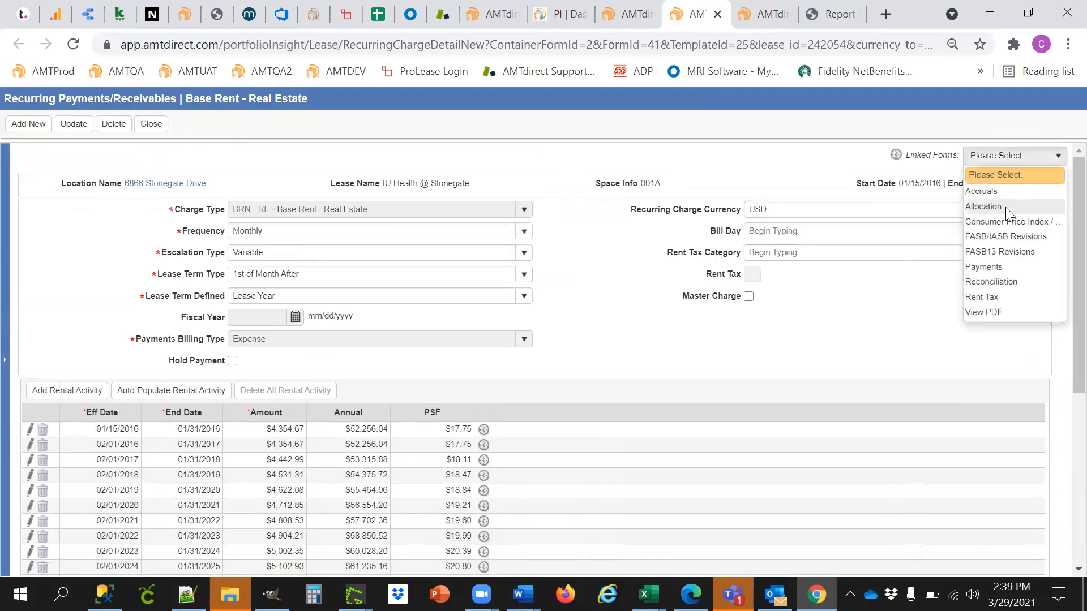
pyautogui.click(1005, 206)
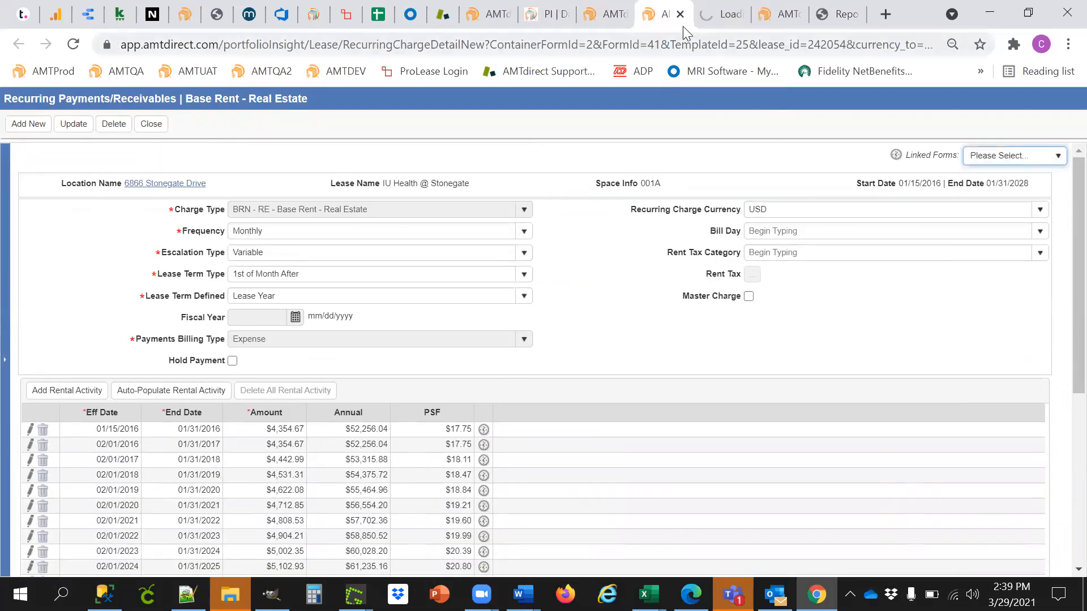
pyautogui.click(718, 18)
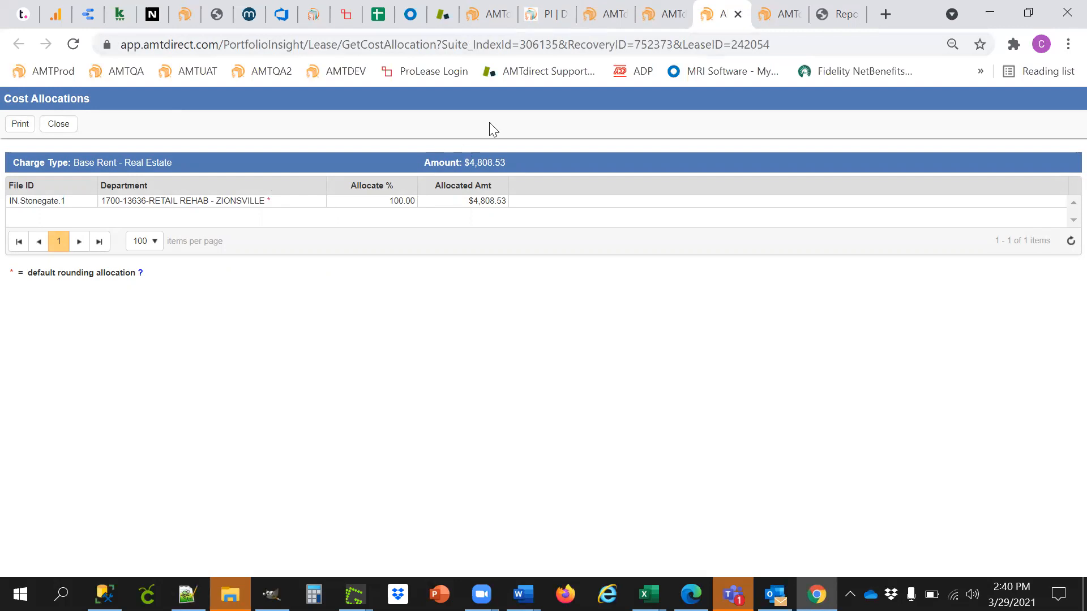
# Close the Stonegate cost allocation, recurring charge, FASB/IASB lease selection and lease information pages
pyautogui.click(737, 15)
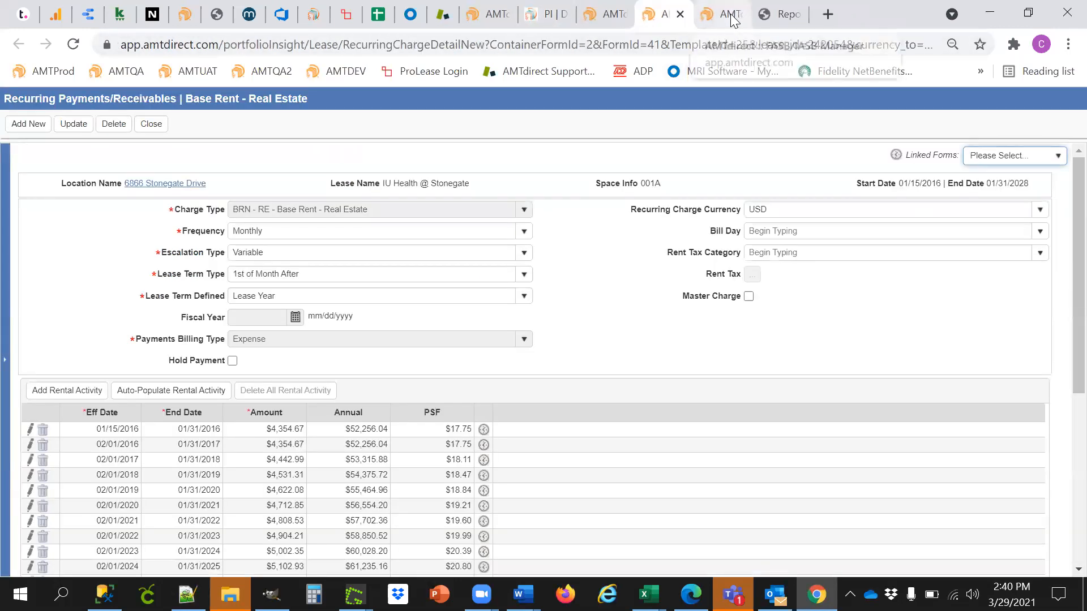
pyautogui.click(681, 16)
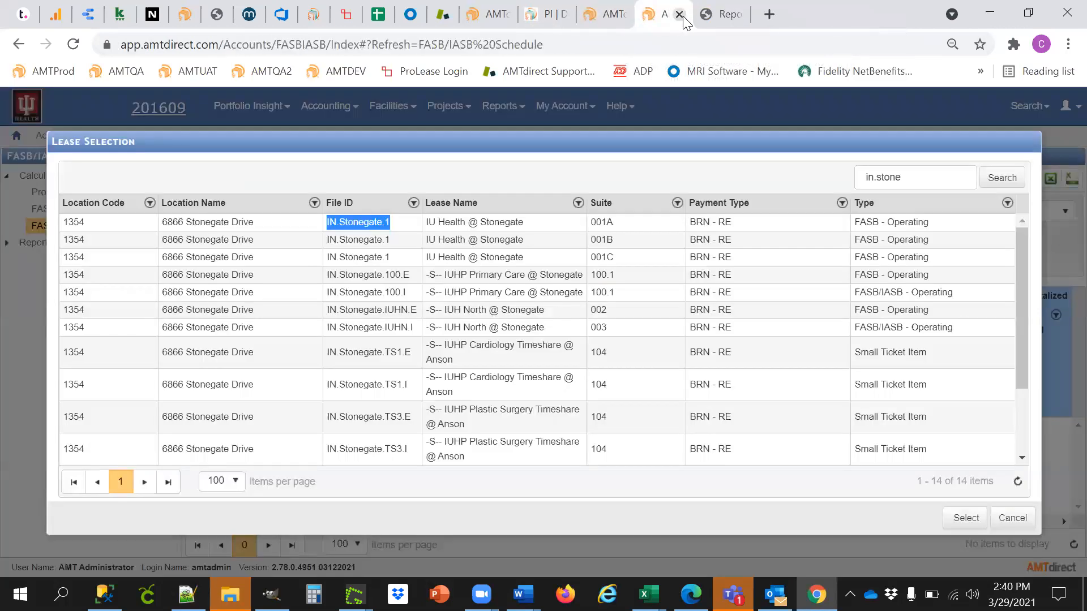
pyautogui.click(683, 16)
pyautogui.click(617, 17)
pyautogui.click(624, 16)
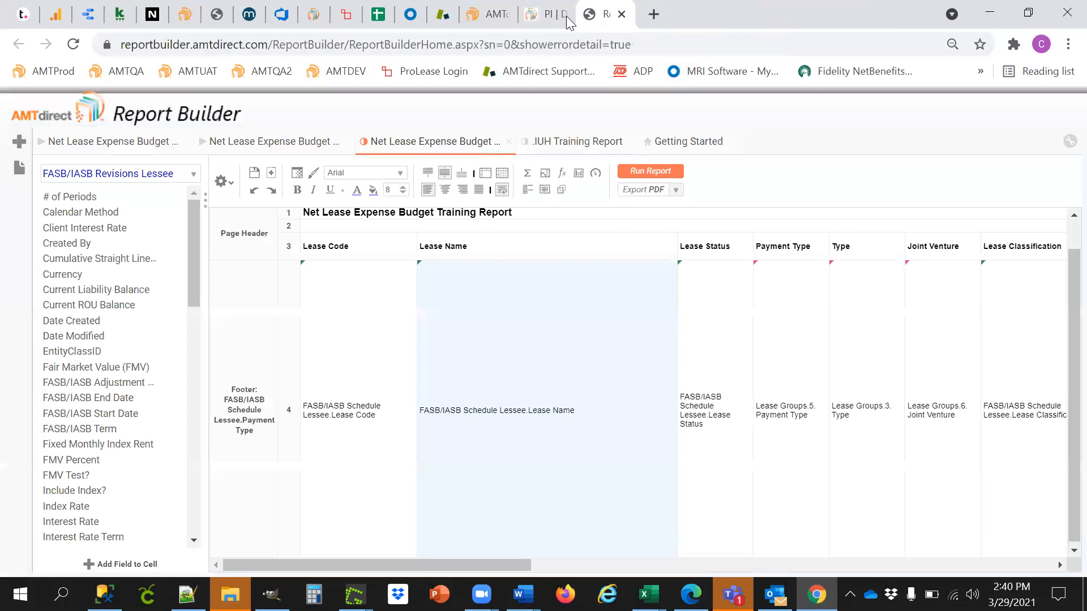
# Return to the Global Search page and search for bw.mmps.mob
pyautogui.click(568, 17)
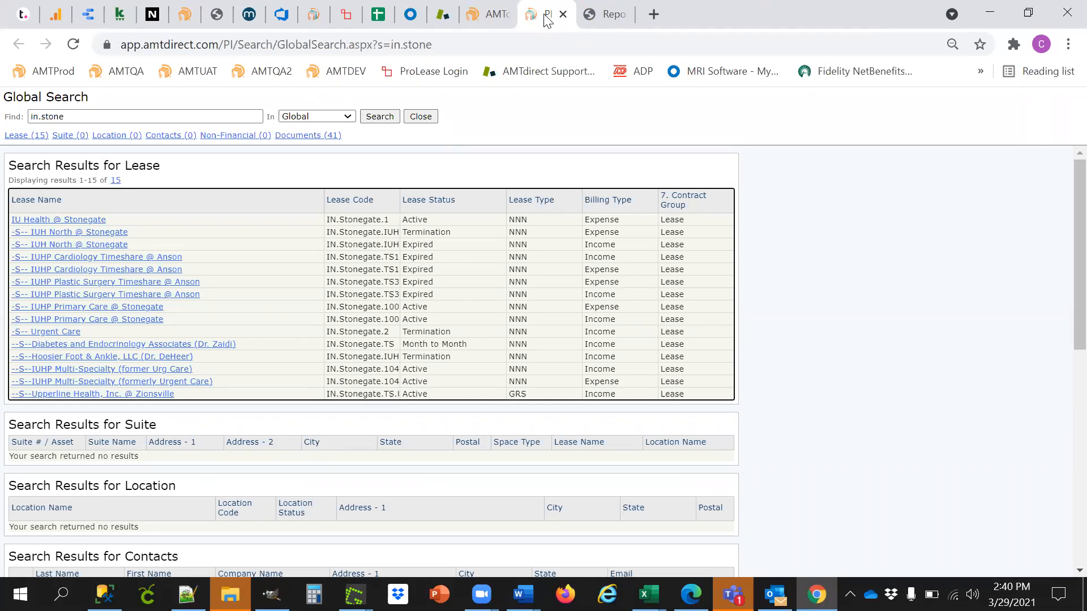
pyautogui.doubleClick(198, 111)
pyautogui.tripleClick(199, 111)
pyautogui.write('bw.mmps')
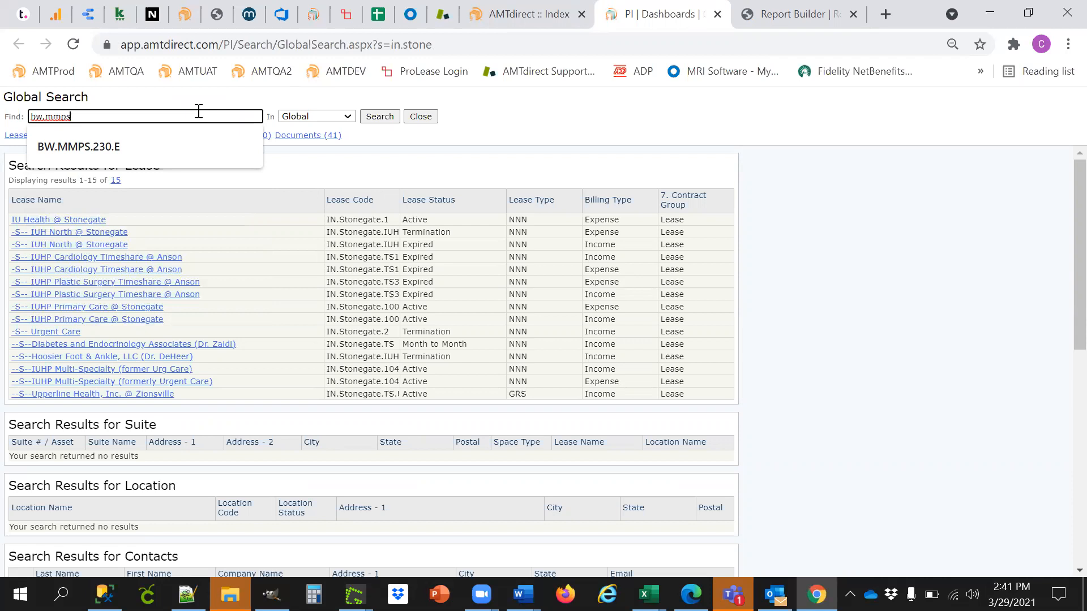
pyautogui.write('.mob')
pyautogui.click(378, 117)
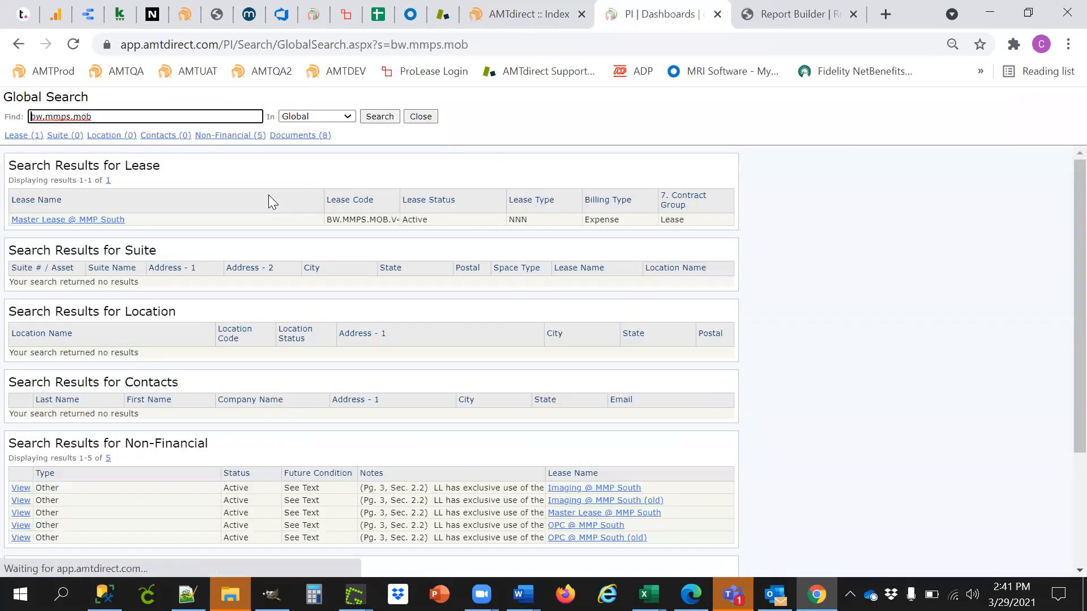
# Open the Master Lease @ MMP South lease and view the details of its BRN - RE recurring charge
pyautogui.click(95, 223)
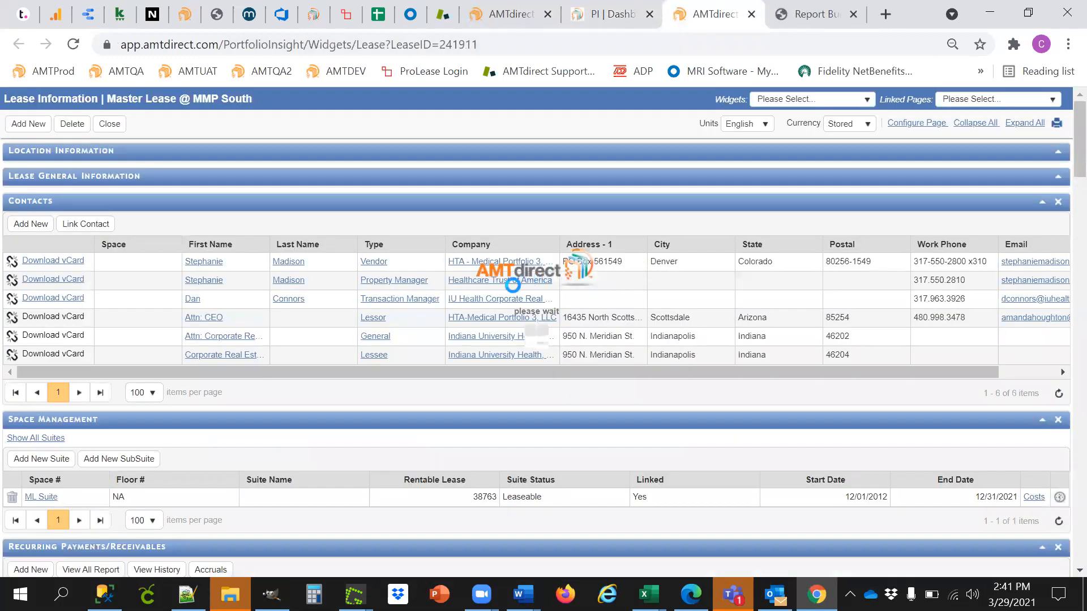
pyautogui.scroll(-6, 504, 293)
pyautogui.scroll(-6, 495, 292)
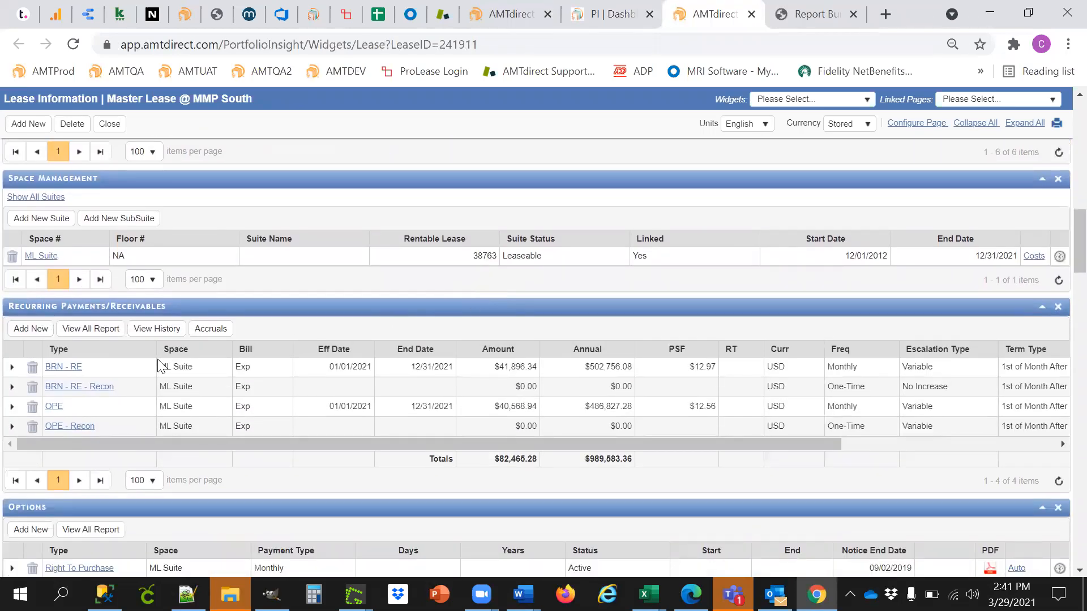
pyautogui.click(62, 367)
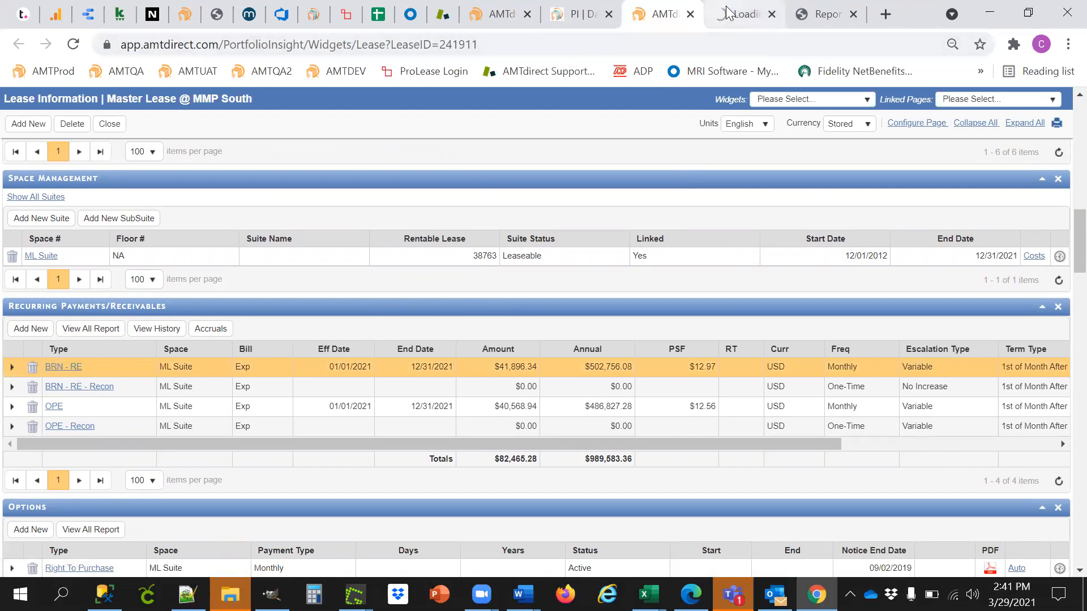
pyautogui.click(742, 14)
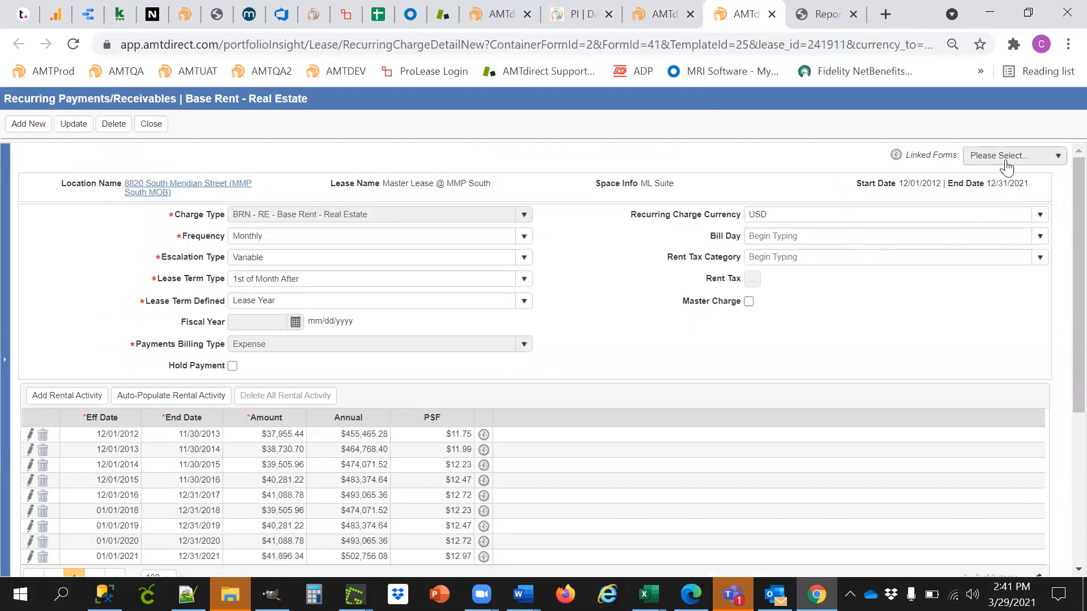
# View the department cost allocations linked to the Master Lease @ MMP South base rent charge
pyautogui.click(1004, 158)
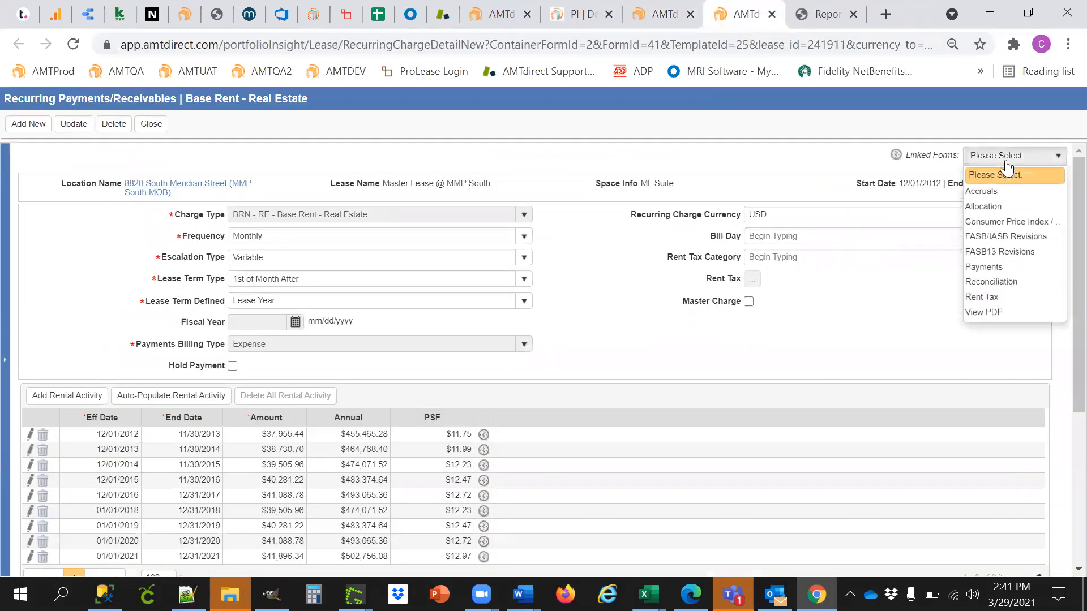
pyautogui.click(983, 208)
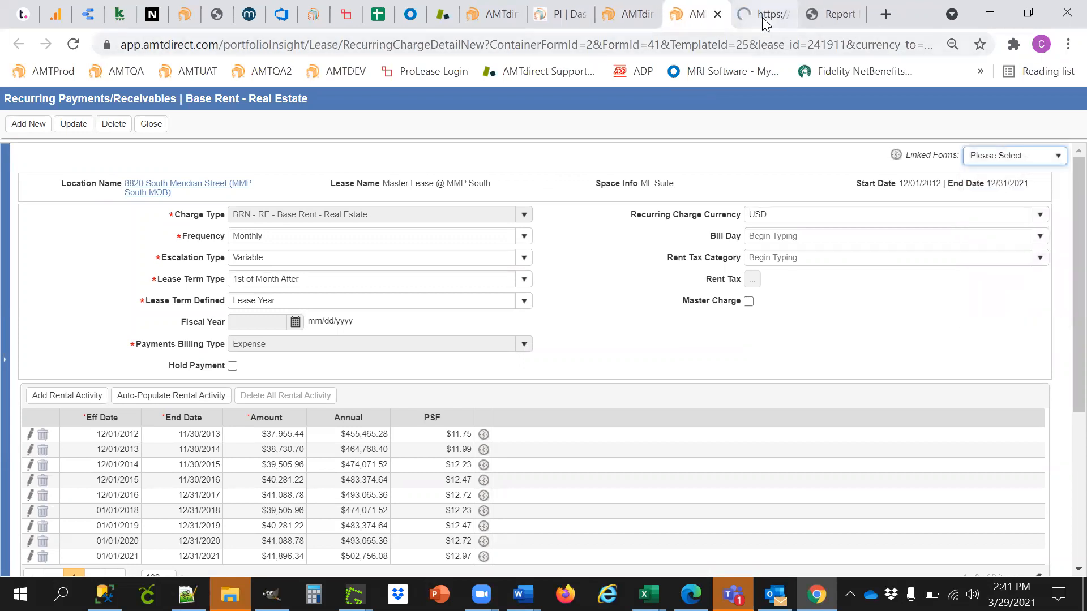
pyautogui.click(761, 14)
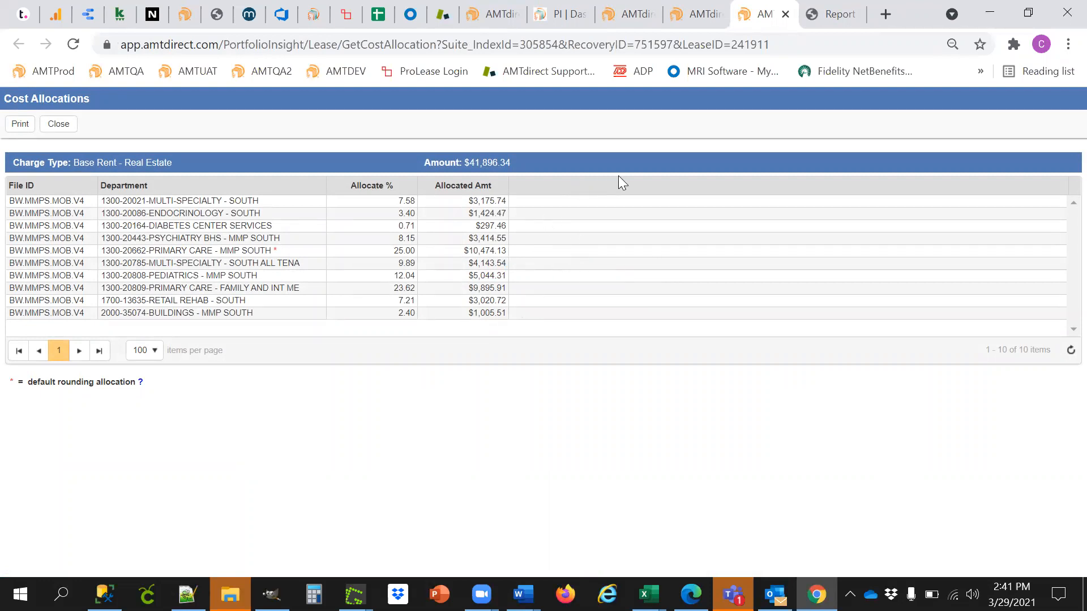
# Return to the Master Lease @ MMP South information page and copy the lease's File ID
pyautogui.click(694, 16)
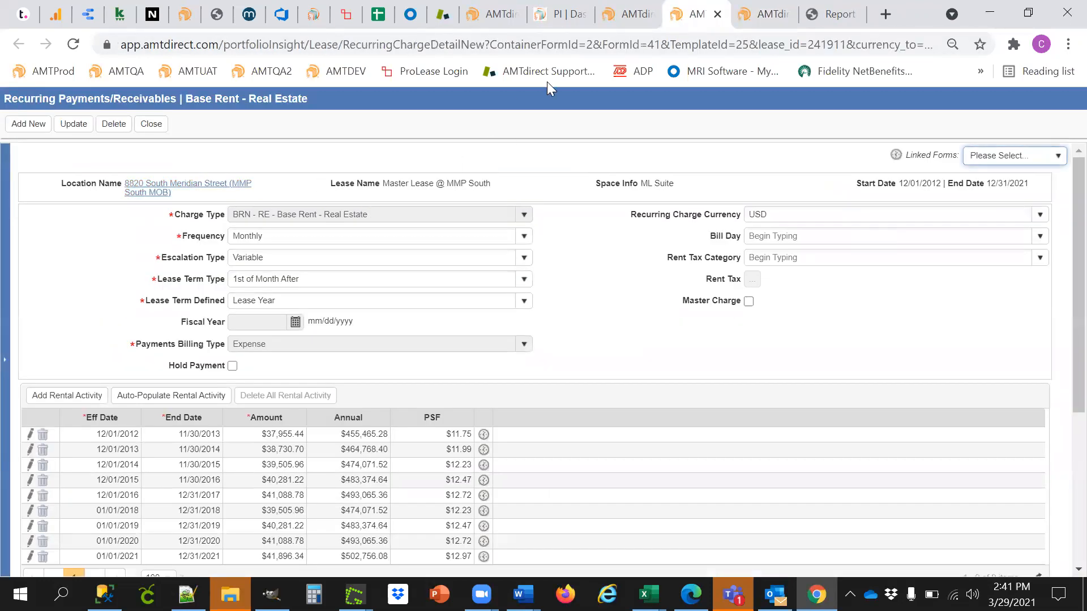
pyautogui.click(622, 22)
pyautogui.scroll(11, 287, 298)
pyautogui.scroll(-2, 286, 335)
pyautogui.moveTo(220, 395); pyautogui.dragTo(156, 393)
pyautogui.hotkey('ctrl', 'c')
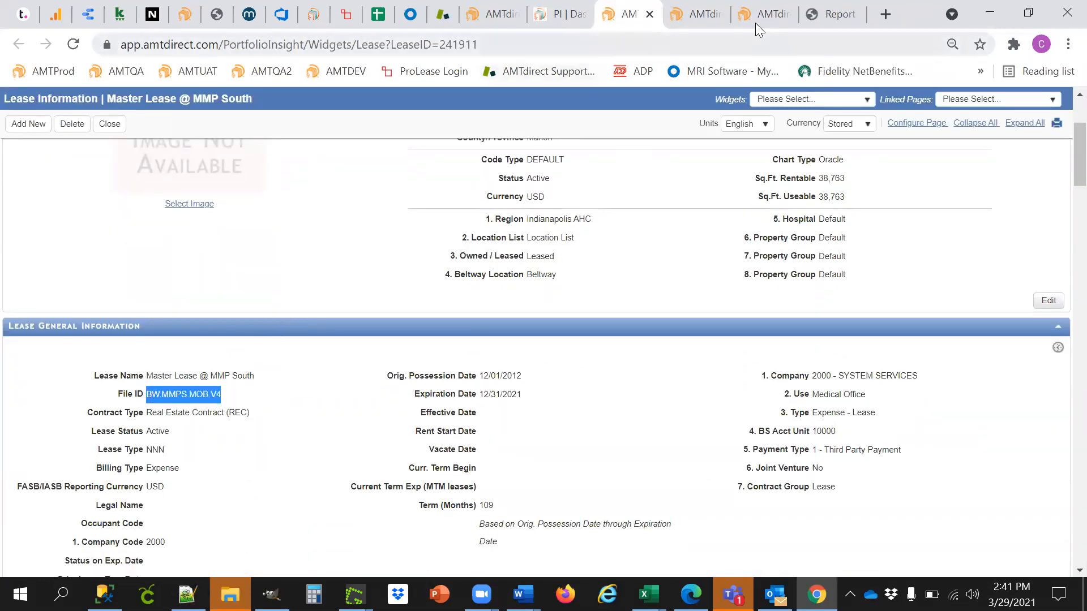
# Switch to Report Builder, change the report's Lease Code filter to Is One Of, and add BW.MMPS.MOB.V4 to its values
pyautogui.click(832, 15)
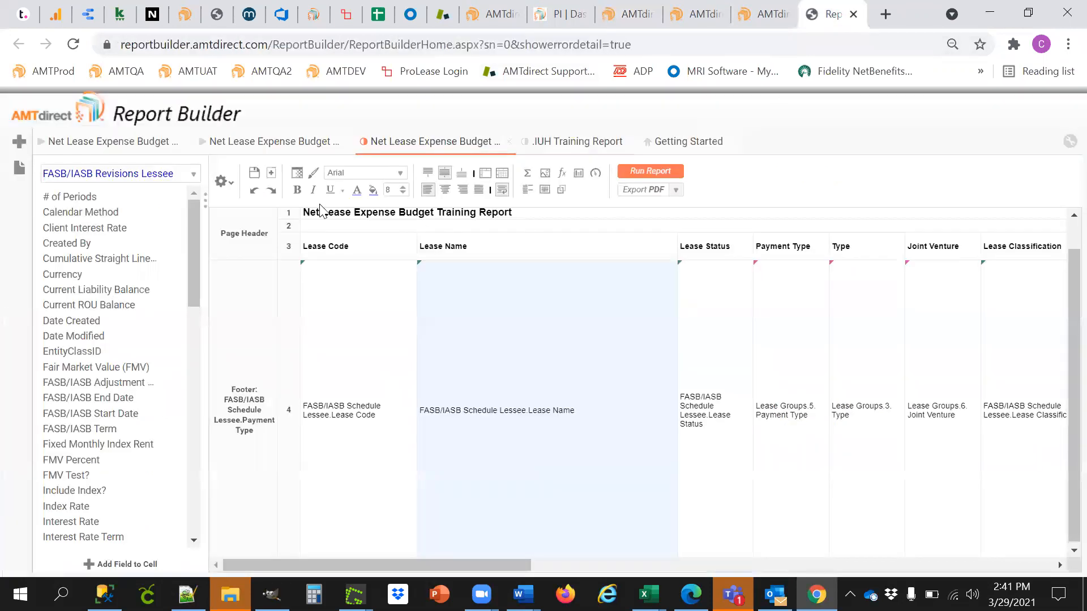
pyautogui.click(225, 181)
pyautogui.click(242, 279)
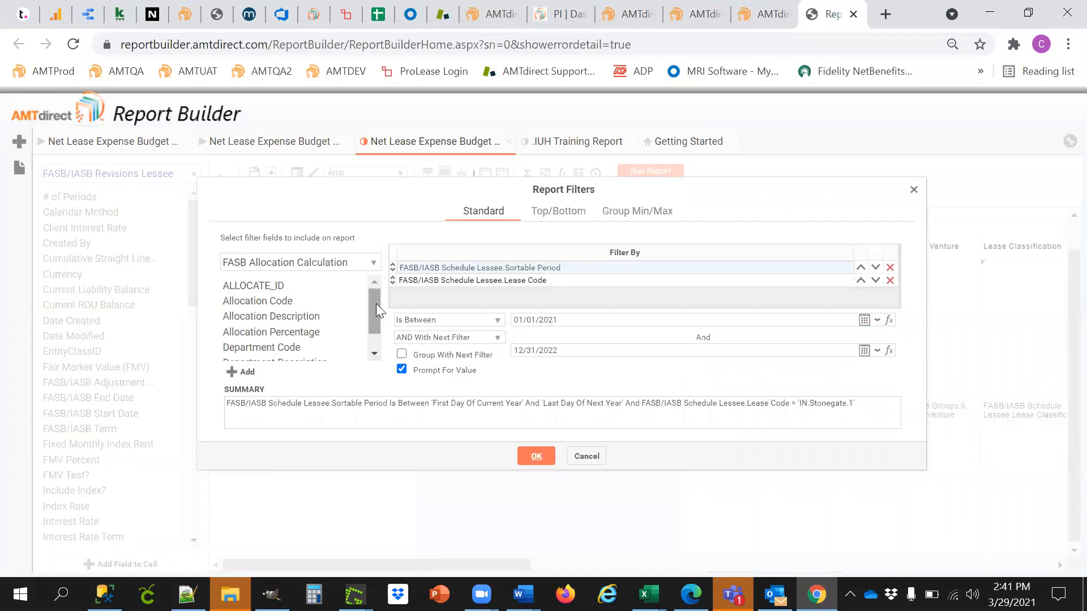
pyautogui.click(494, 282)
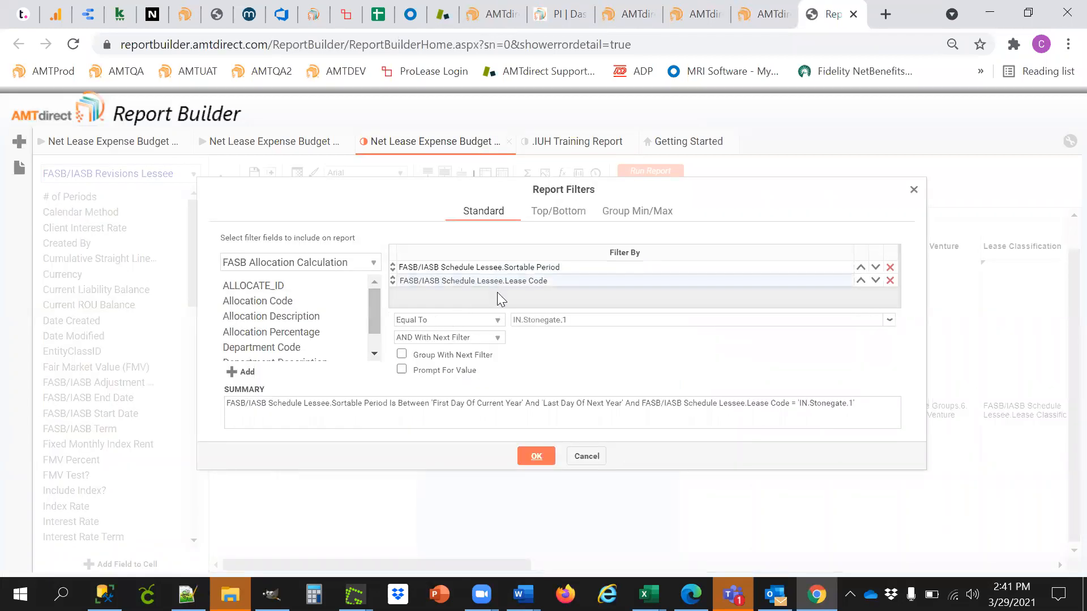
pyautogui.click(468, 322)
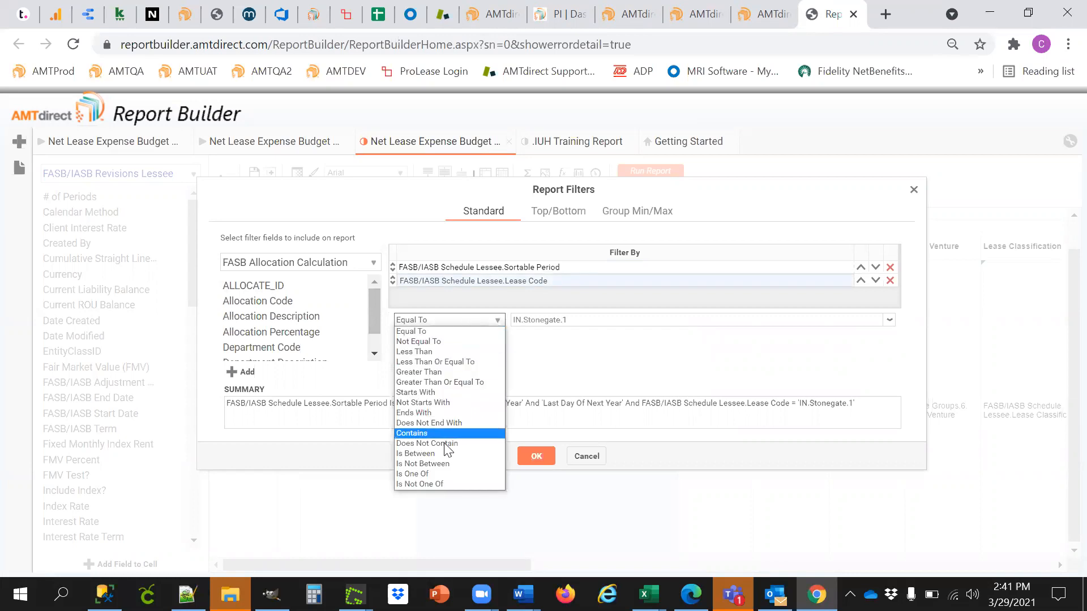
pyautogui.click(436, 470)
pyautogui.click(550, 320)
pyautogui.hotkey('ctrl', 'v')
pyautogui.click(888, 338)
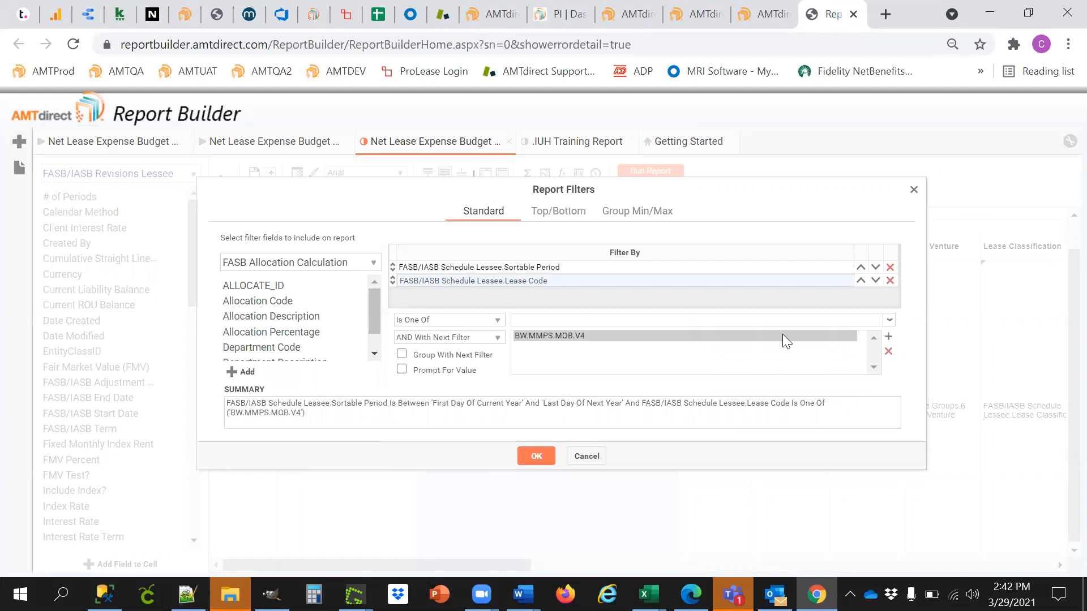
# Add IN.Stonegate.1 to the Lease Code filter values and apply the report filters
pyautogui.write('in.stone')
pyautogui.click(625, 333)
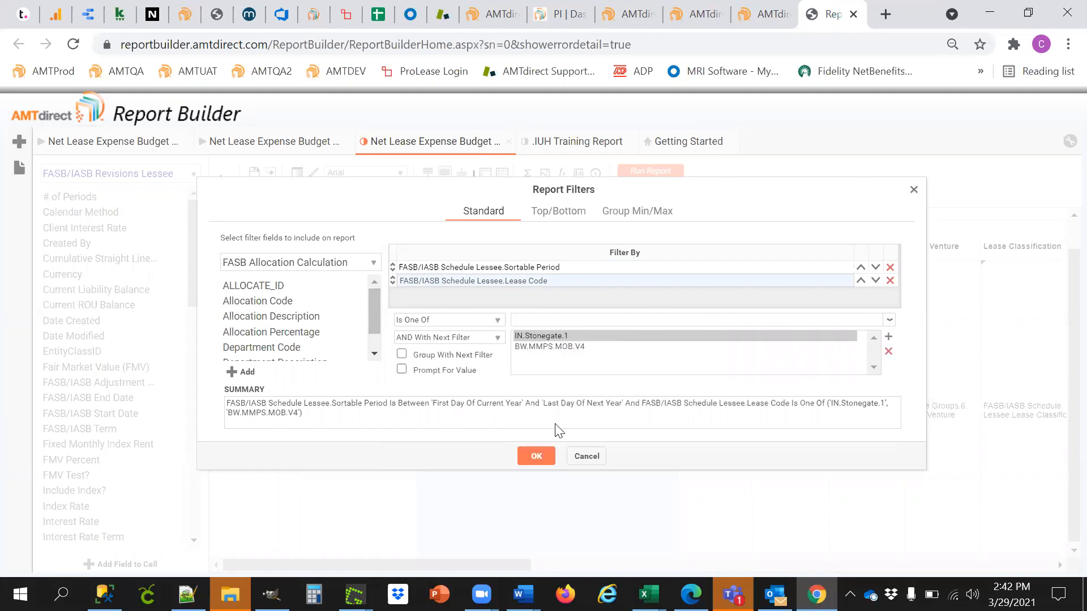
pyautogui.click(535, 457)
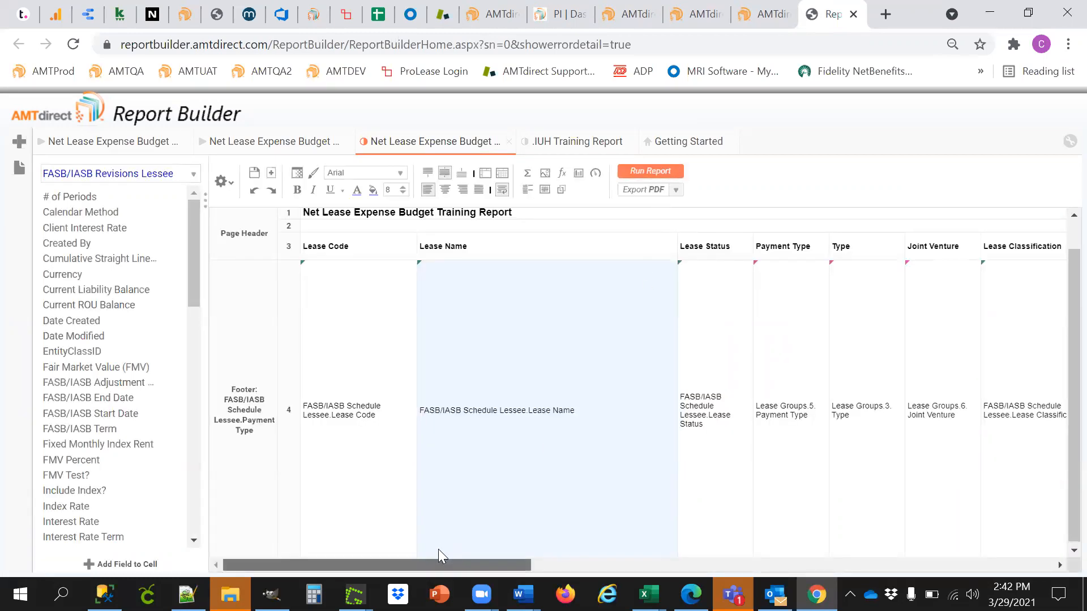
# Insert two blank columns directly after the Payment Type column I in the report design
pyautogui.hscroll(10, 438, 549)
pyautogui.moveTo(438, 549); pyautogui.dragTo(442, 549)
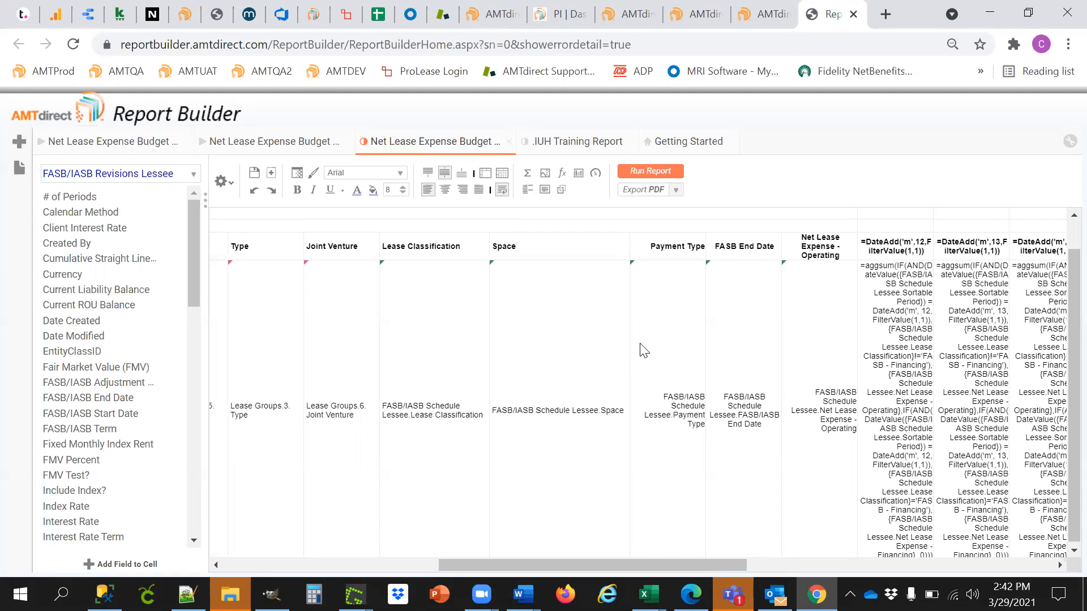
pyautogui.scroll(1, 792, 272)
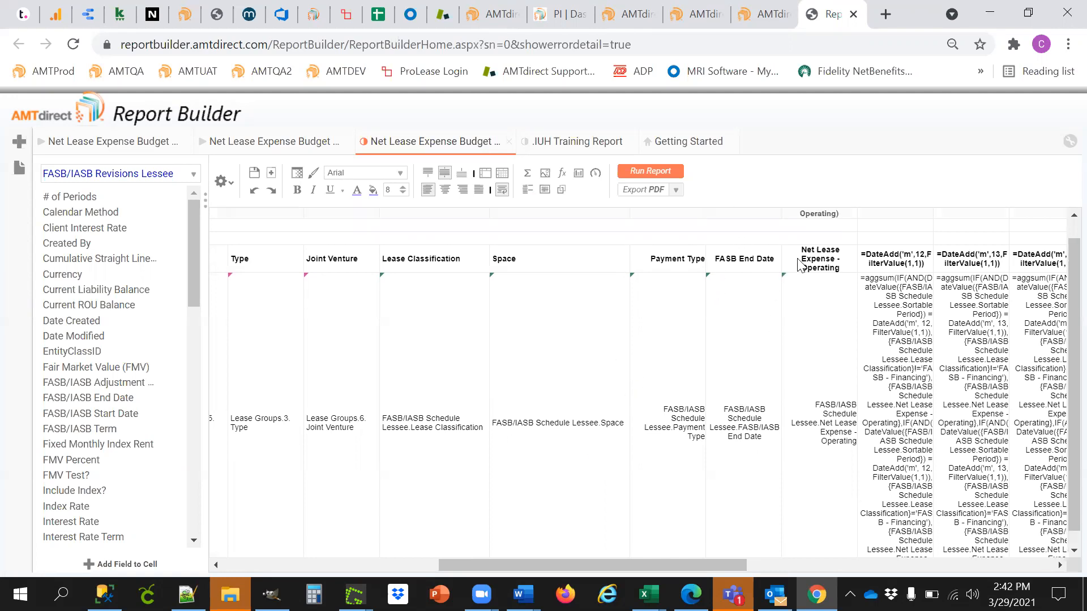
pyautogui.scroll(2, 799, 265)
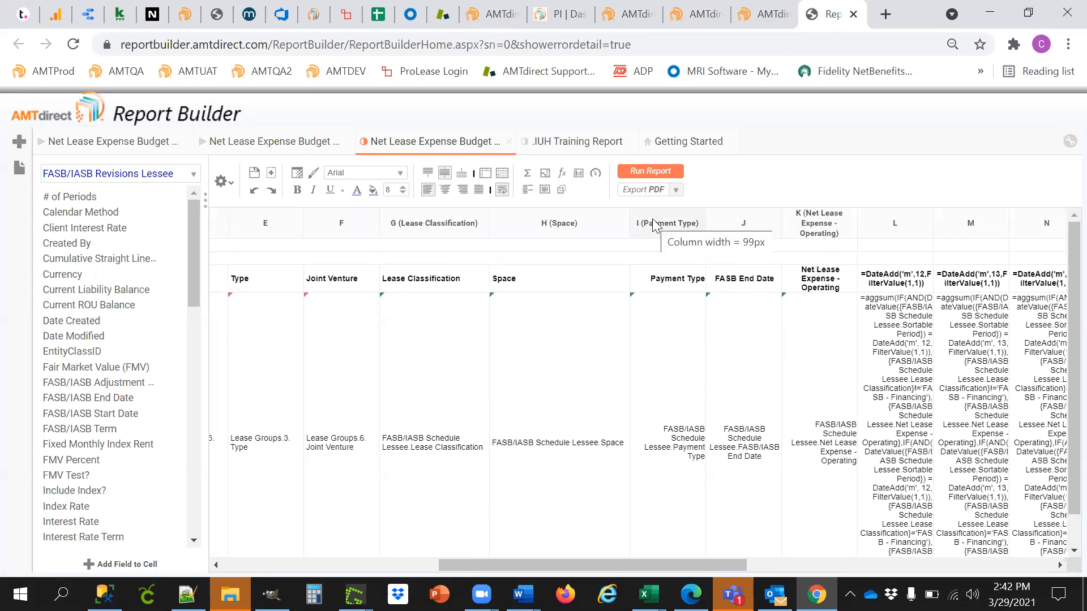
pyautogui.rightClick(655, 226)
pyautogui.click(736, 253)
pyautogui.rightClick(677, 225)
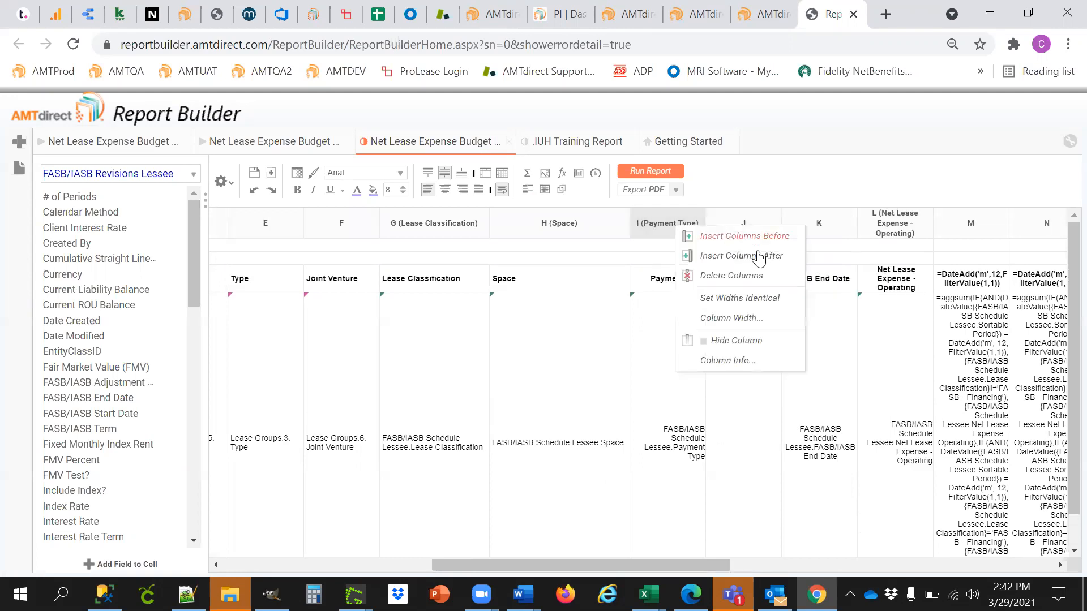
pyautogui.click(760, 258)
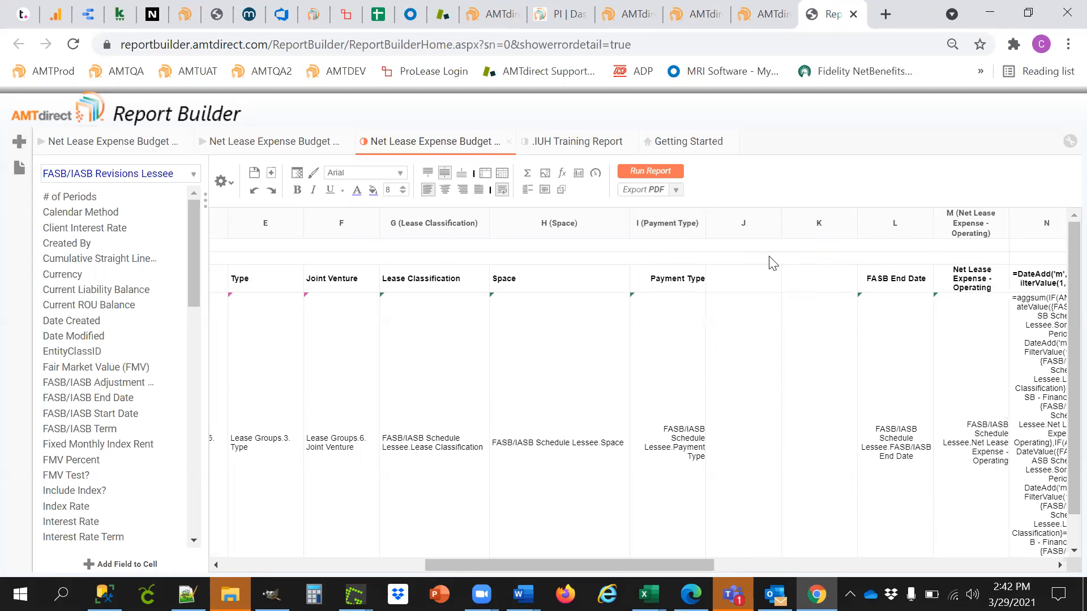
# Enter the headers Dept Alloc Code and Alloc % in the two new columns and make them bold
pyautogui.click(730, 283)
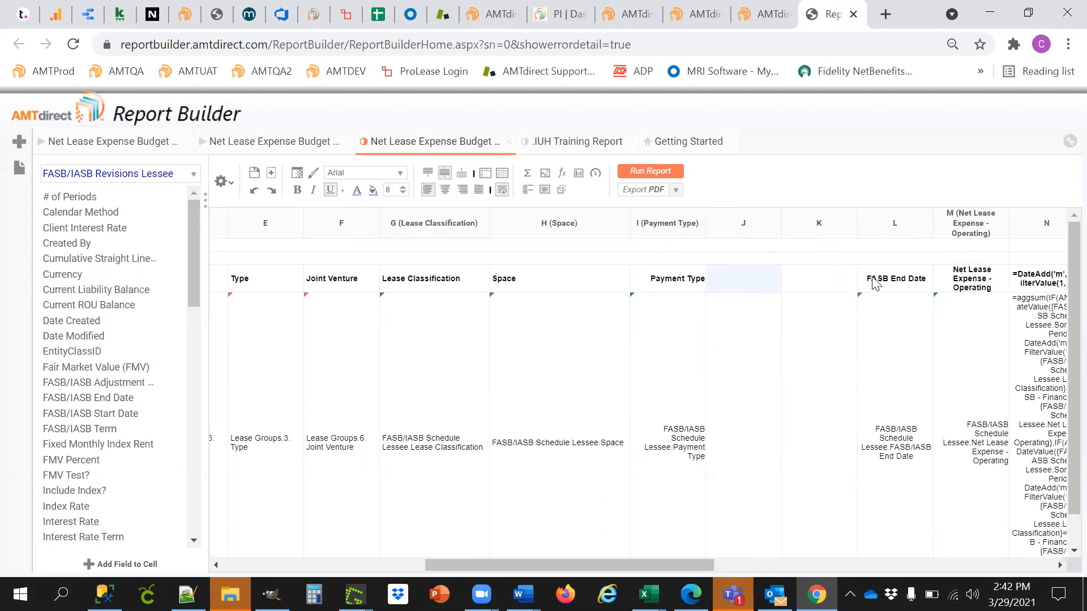
pyautogui.write('Dep')
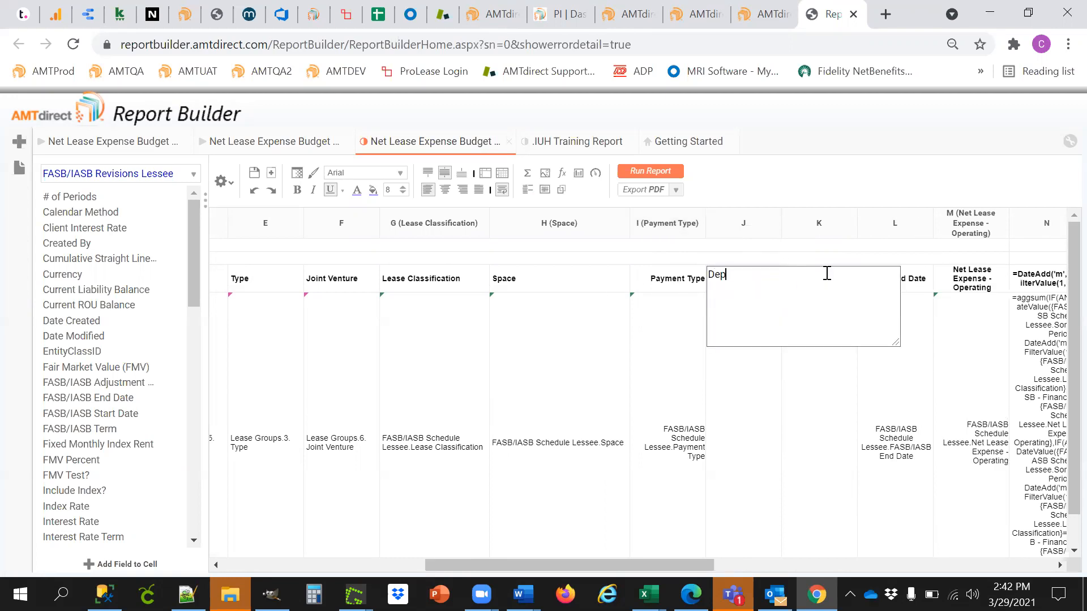
pyautogui.write('t Alloc Code')
pyautogui.press('Tab')
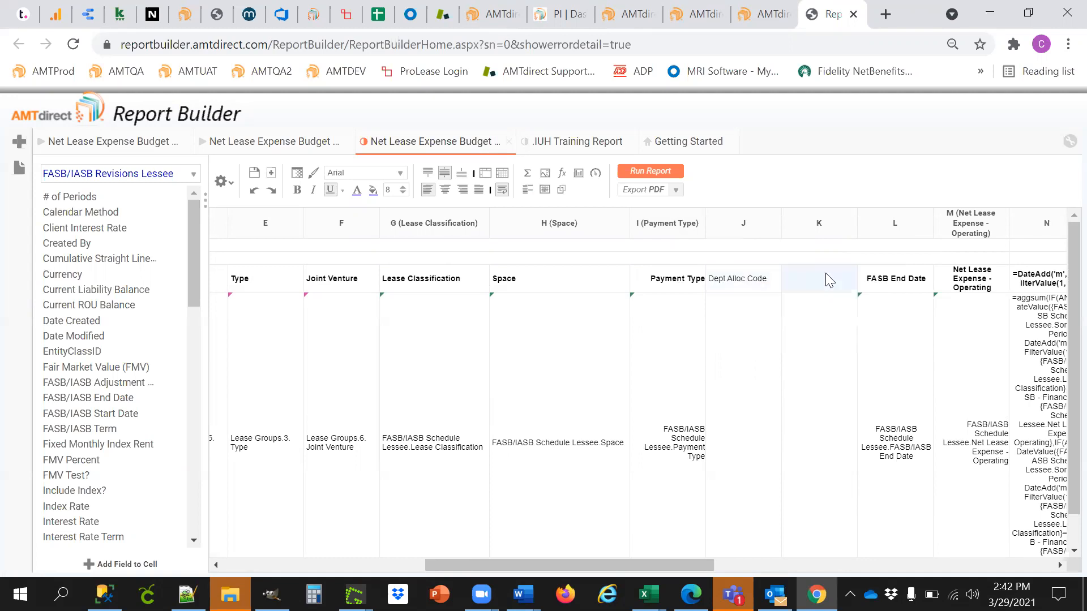
pyautogui.write('Alloc %')
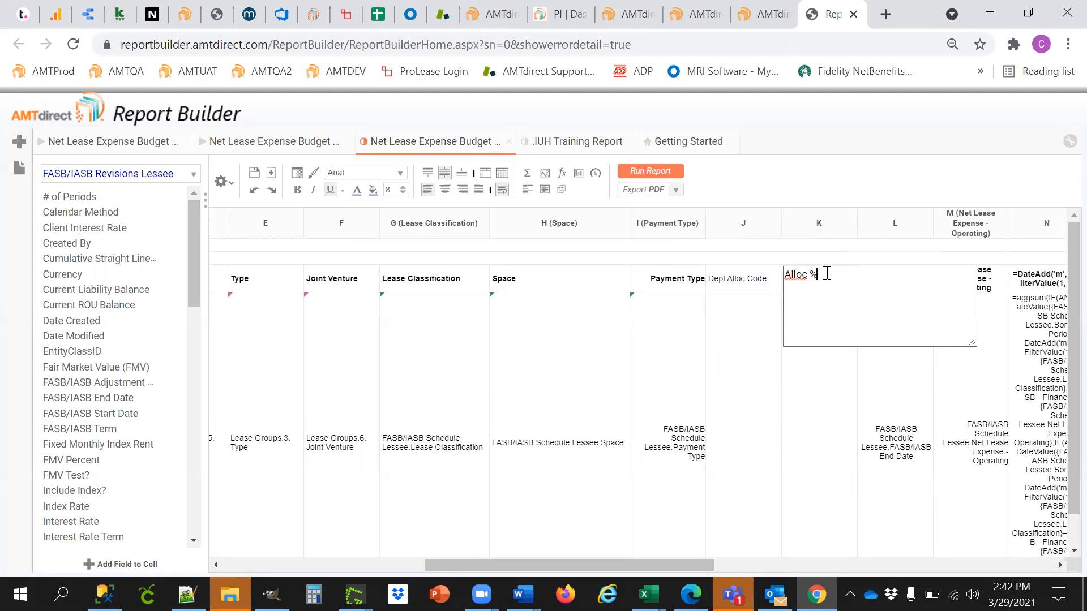
pyautogui.press('Return')
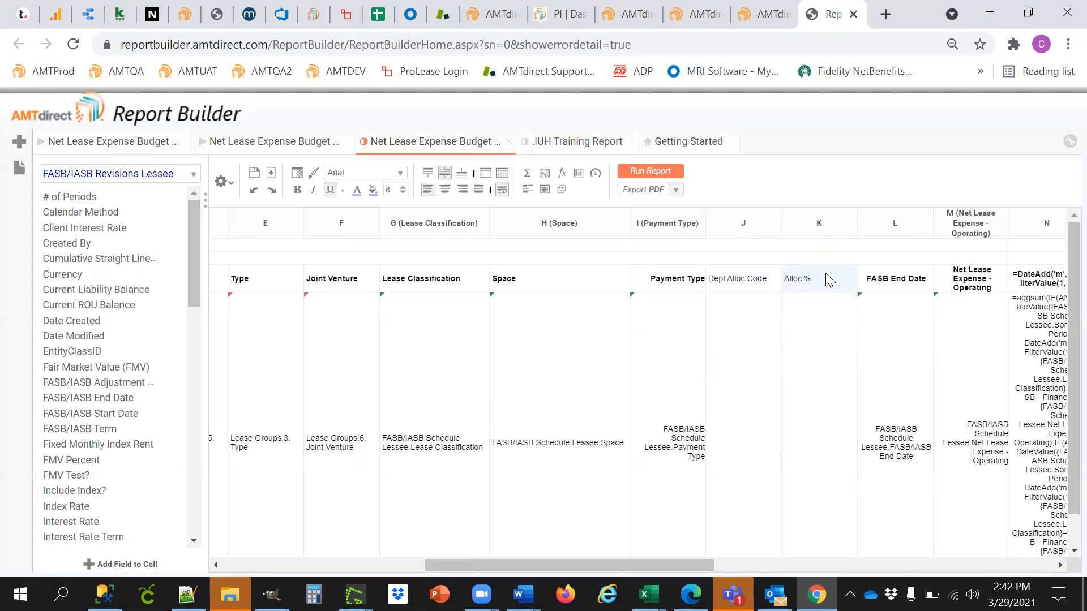
pyautogui.moveTo(731, 272); pyautogui.dragTo(824, 274)
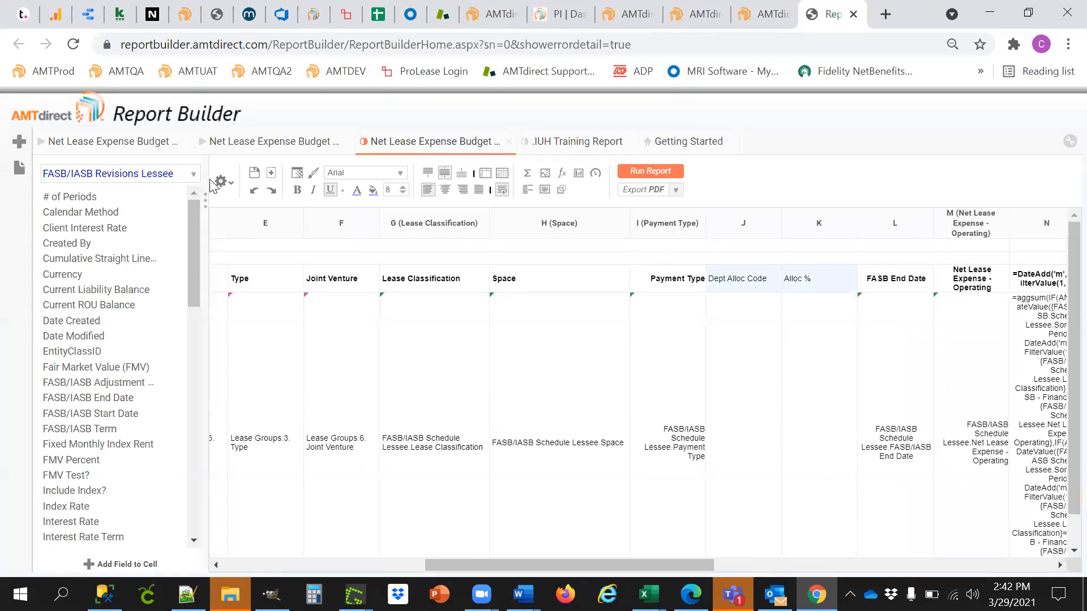
pyautogui.click(296, 190)
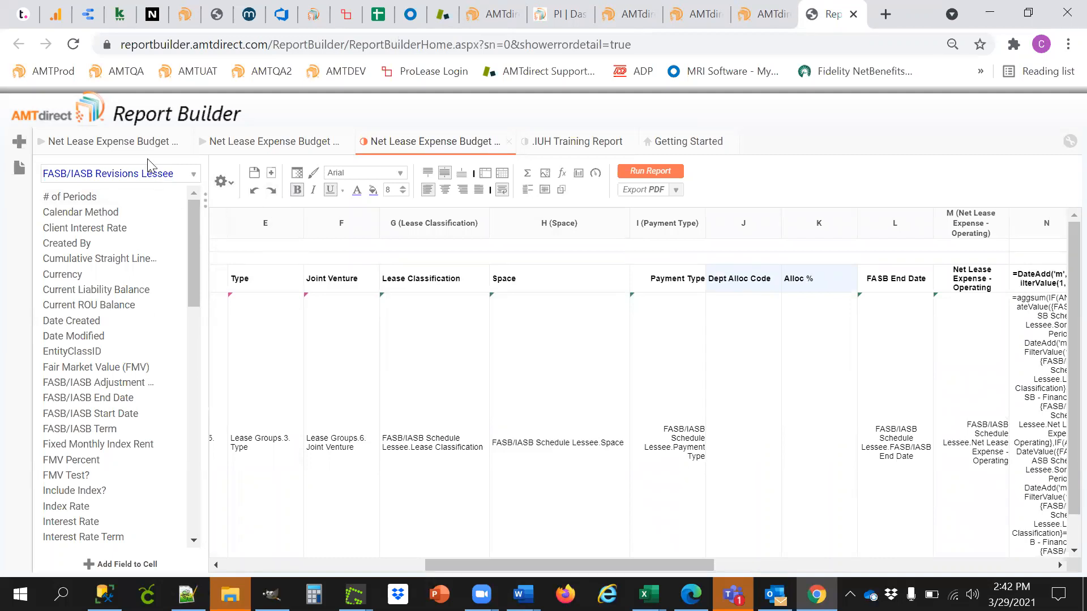
# Place the FASB Allocation Calculation fields Department Code and Allocation Percentage under their matching headers and center the new columns' cells
pyautogui.click(159, 173)
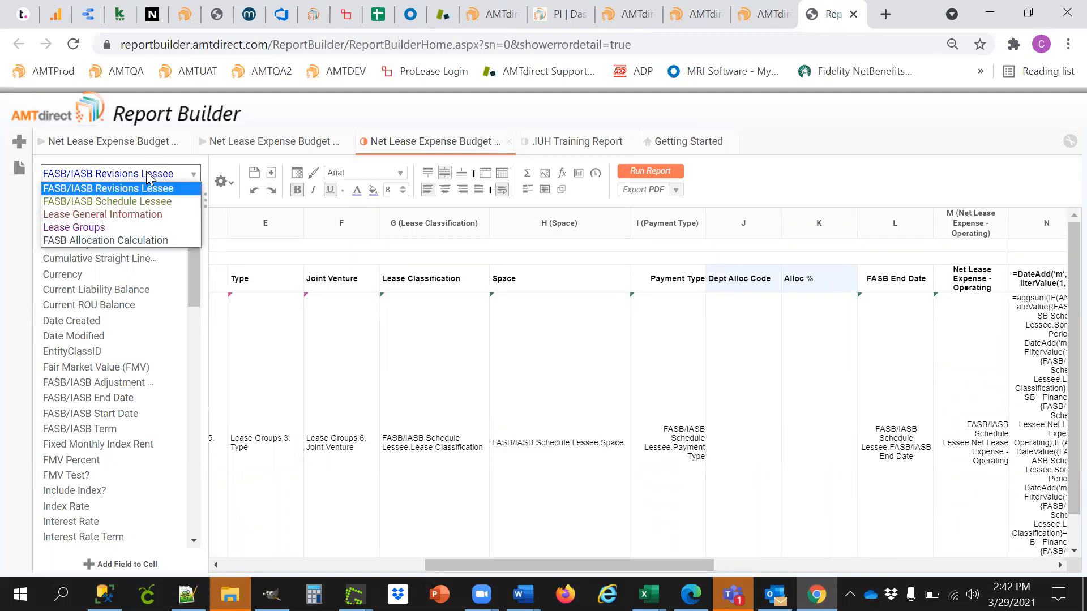
pyautogui.click(105, 241)
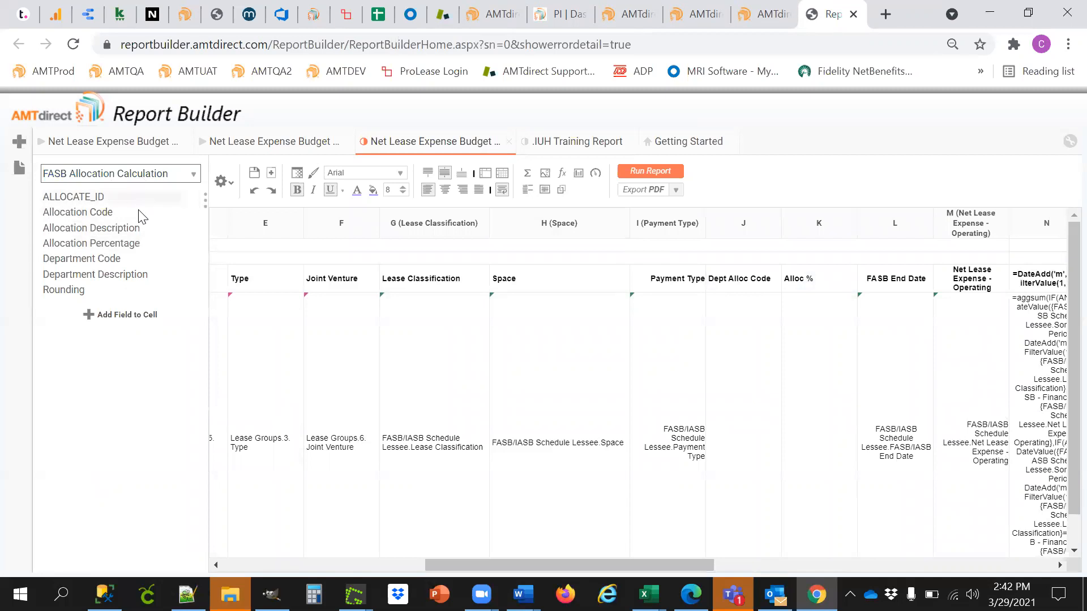
pyautogui.moveTo(102, 259); pyautogui.dragTo(733, 384)
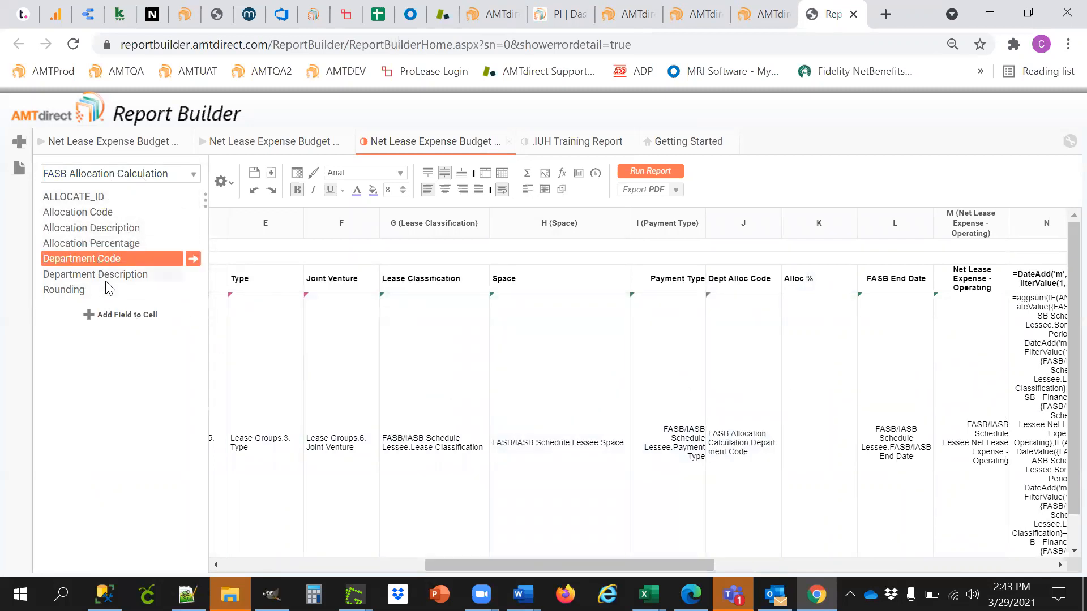
pyautogui.moveTo(90, 243); pyautogui.dragTo(801, 406)
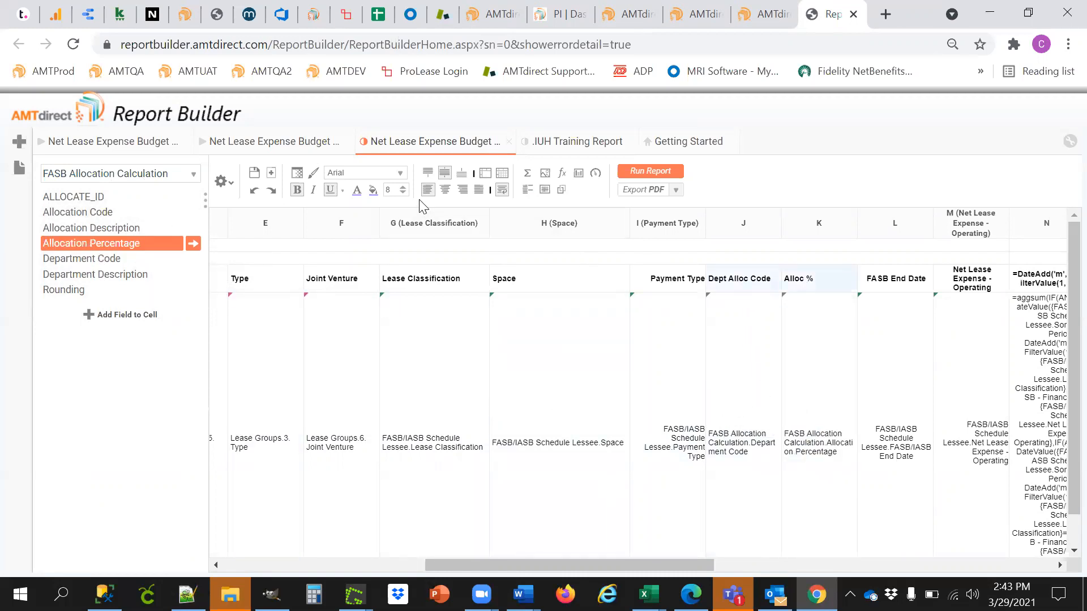
pyautogui.keyDown('shift'); pyautogui.click(817, 413); pyautogui.keyUp('shift')
pyautogui.click(445, 190)
# Format the Allocation Percentage cell as a number with two decimal places and an appended percent sign
pyautogui.keyDown('ctrl'); pyautogui.click(761, 335); pyautogui.keyUp('ctrl')
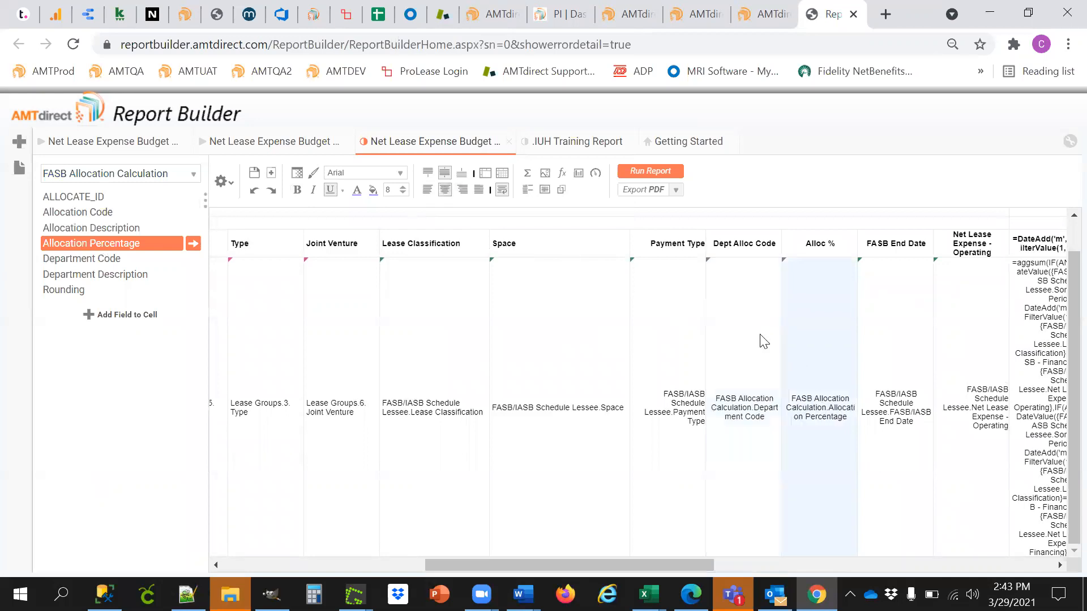
pyautogui.click(296, 174)
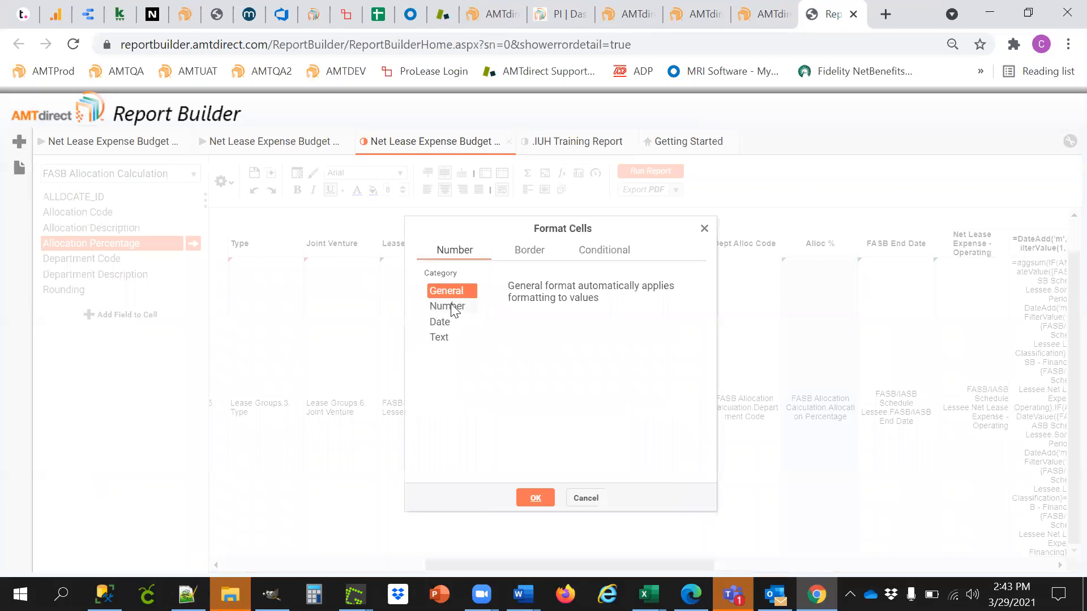
pyautogui.click(452, 306)
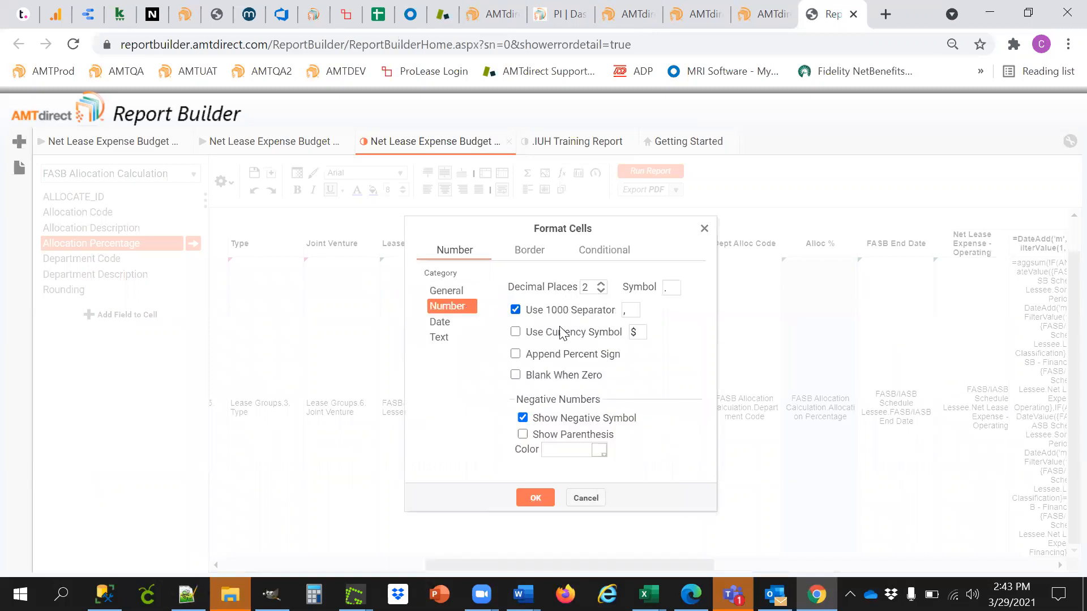
pyautogui.click(516, 355)
pyautogui.click(532, 501)
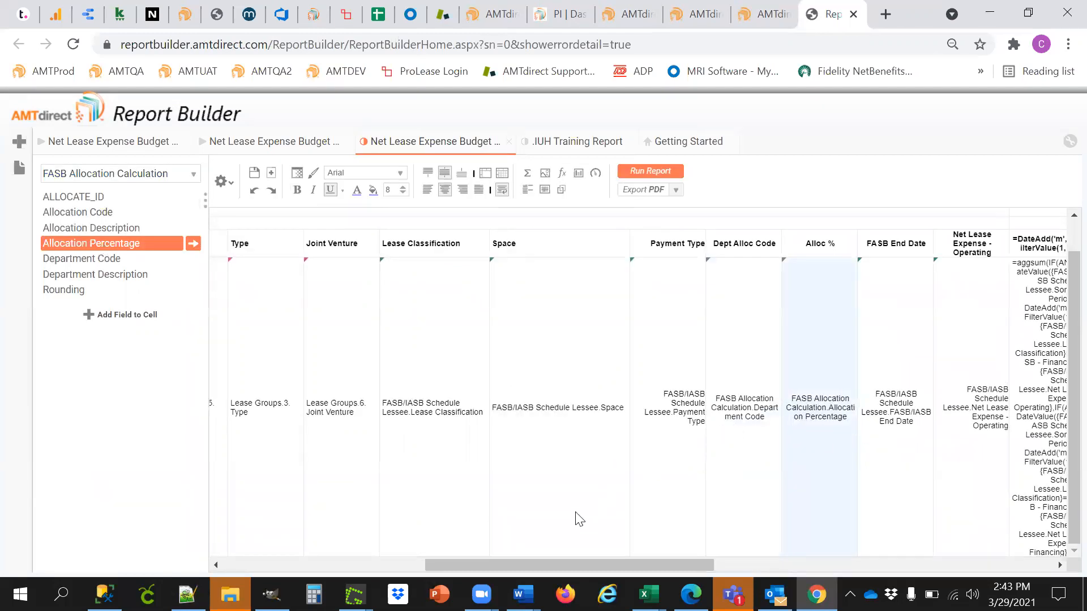
pyautogui.moveTo(535, 565); pyautogui.dragTo(536, 547)
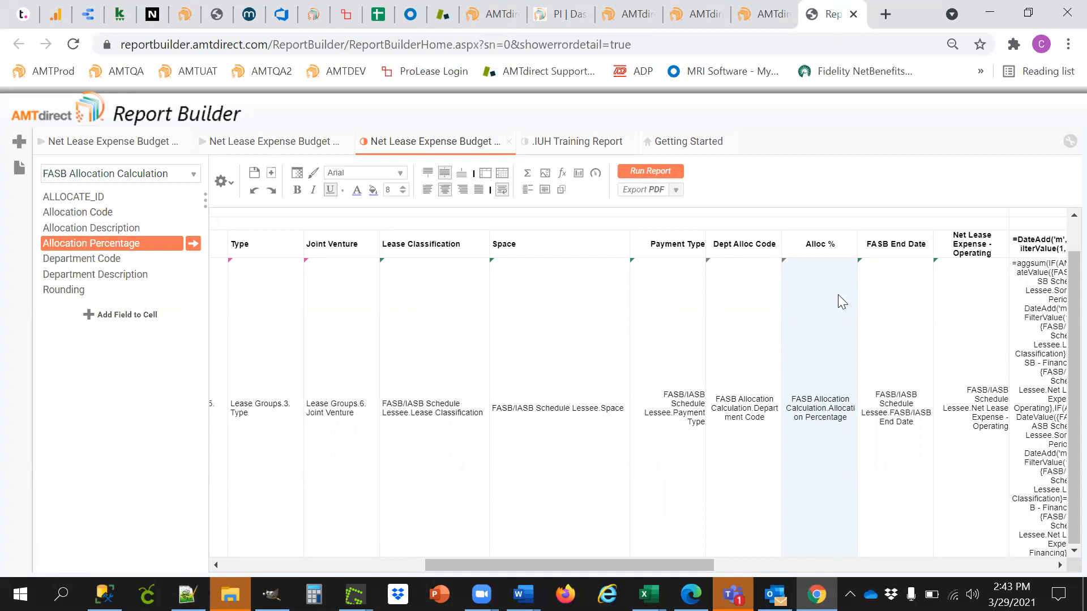
# Run the report with the Sortable Period filter from 01/01/2021 to 12/31/2022, then narrow the Lease Name column and widen Payment Type
pyautogui.click(658, 180)
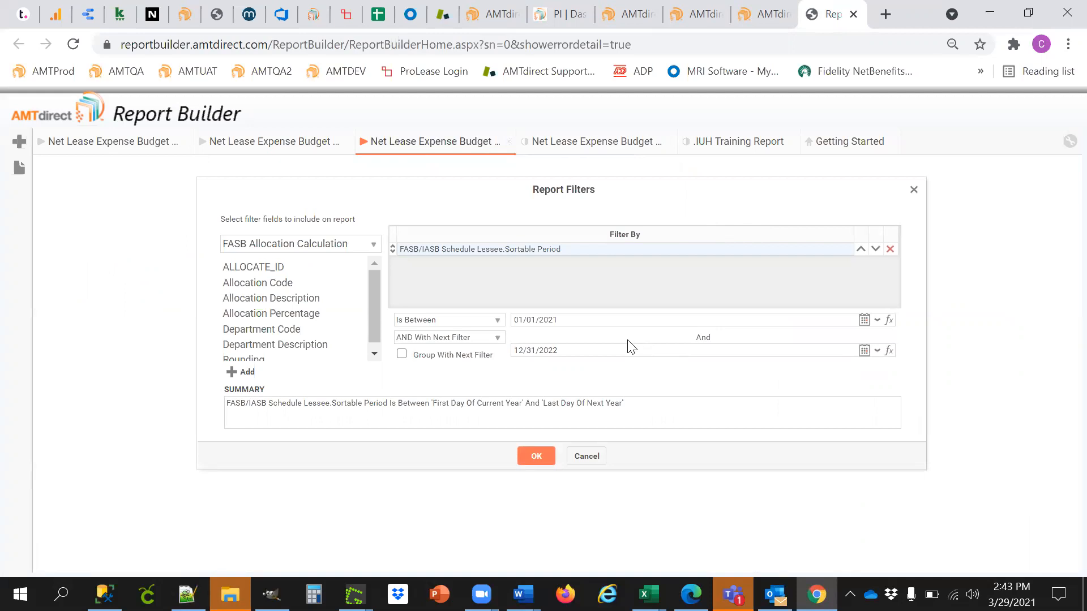
pyautogui.click(531, 460)
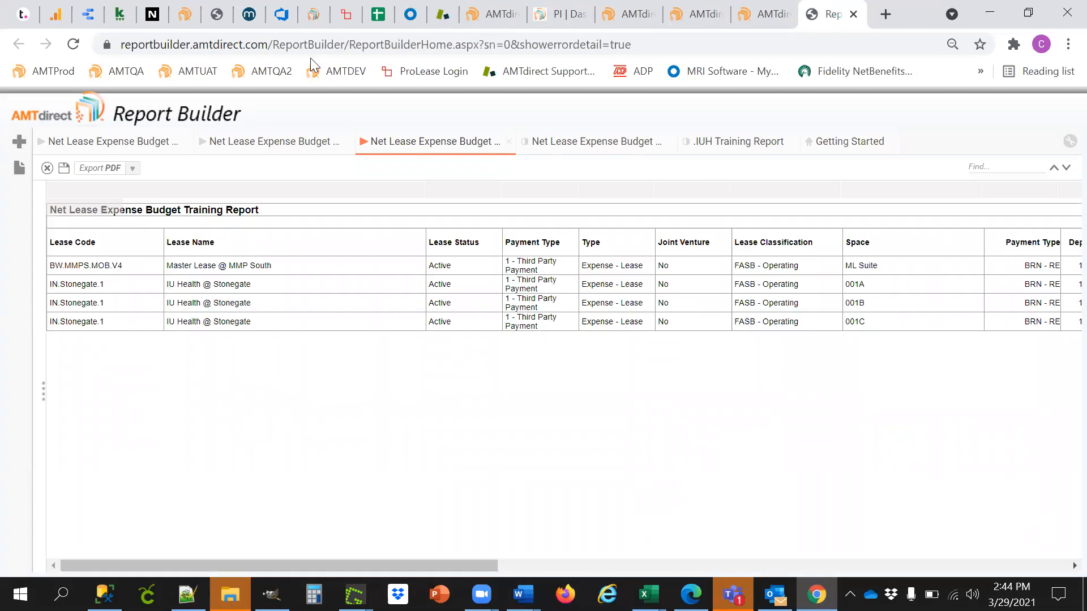
pyautogui.moveTo(425, 191); pyautogui.dragTo(300, 198)
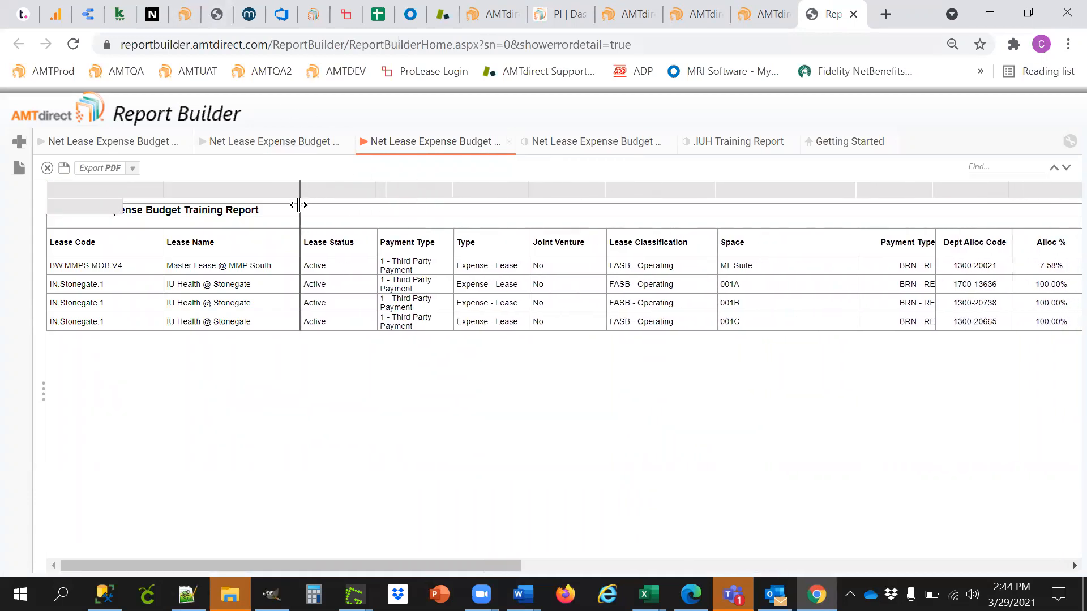
pyautogui.moveTo(451, 191); pyautogui.dragTo(492, 195)
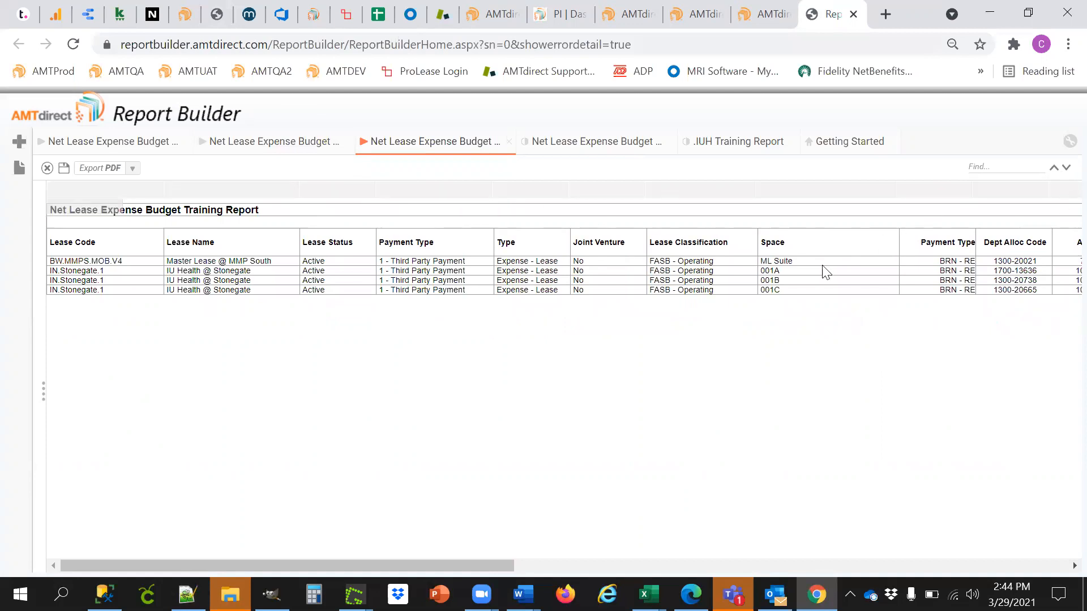
# Compare the report's Dept Alloc Code and Alloc % values for the MMP South lease with its Cost Allocations page
pyautogui.click(603, 566)
pyautogui.moveTo(604, 566); pyautogui.dragTo(613, 566)
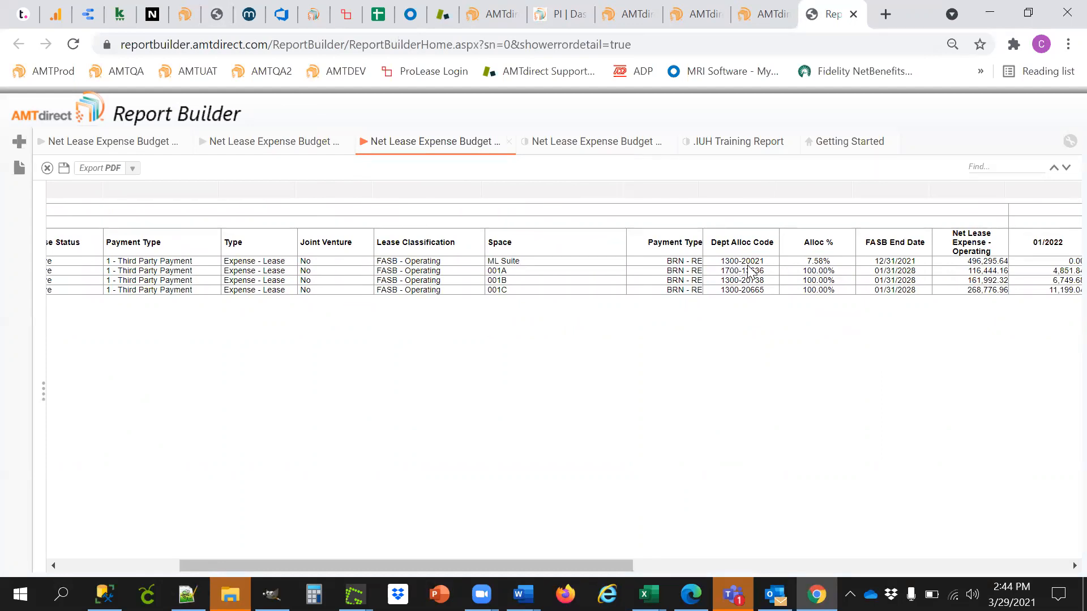
pyautogui.click(758, 17)
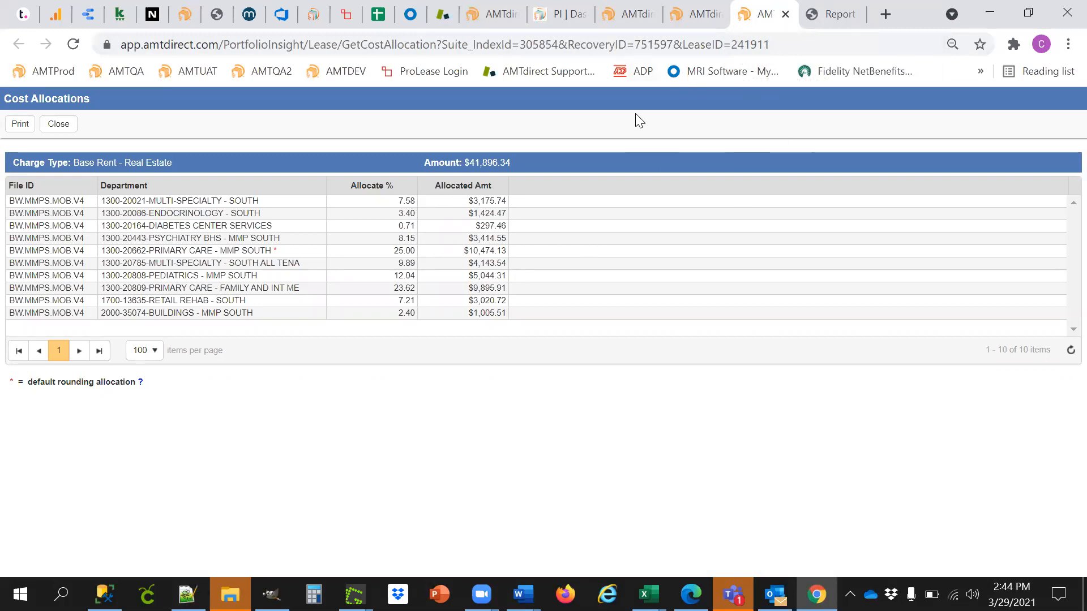
pyautogui.click(847, 14)
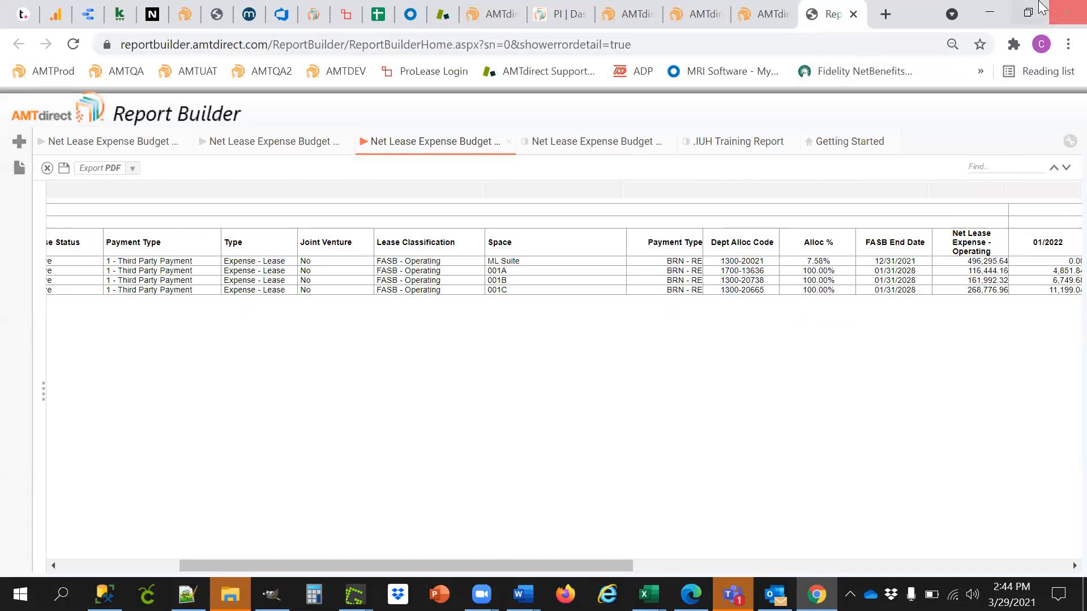
pyautogui.click(756, 16)
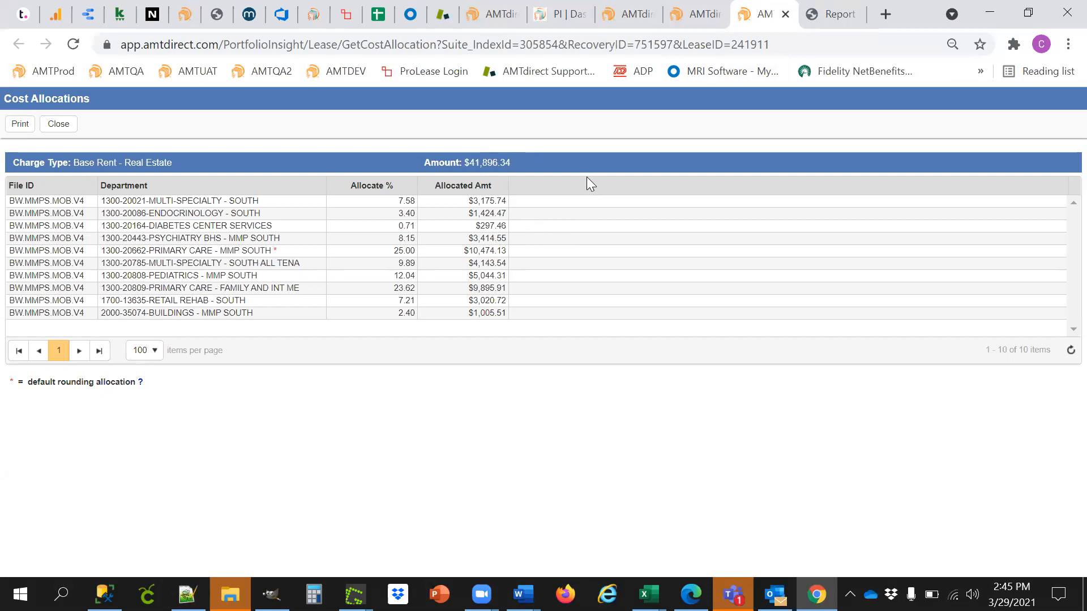
pyautogui.click(831, 14)
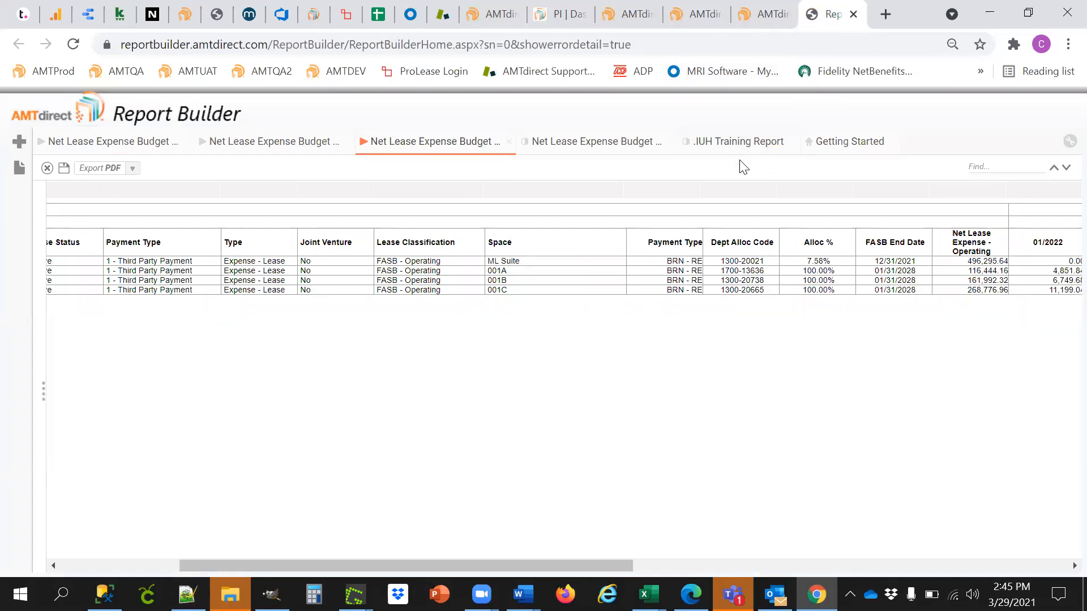
# Compare the report design's Payment Type footer grouping with the departments on the MMP South lease's Cost Allocations page
pyautogui.click(603, 142)
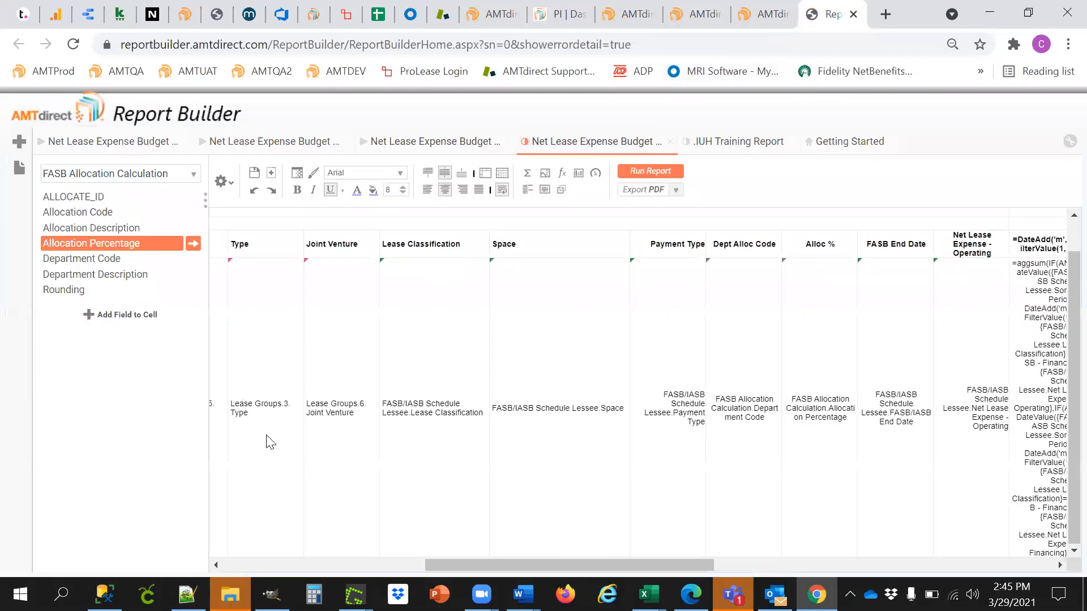
pyautogui.moveTo(458, 565); pyautogui.dragTo(215, 555)
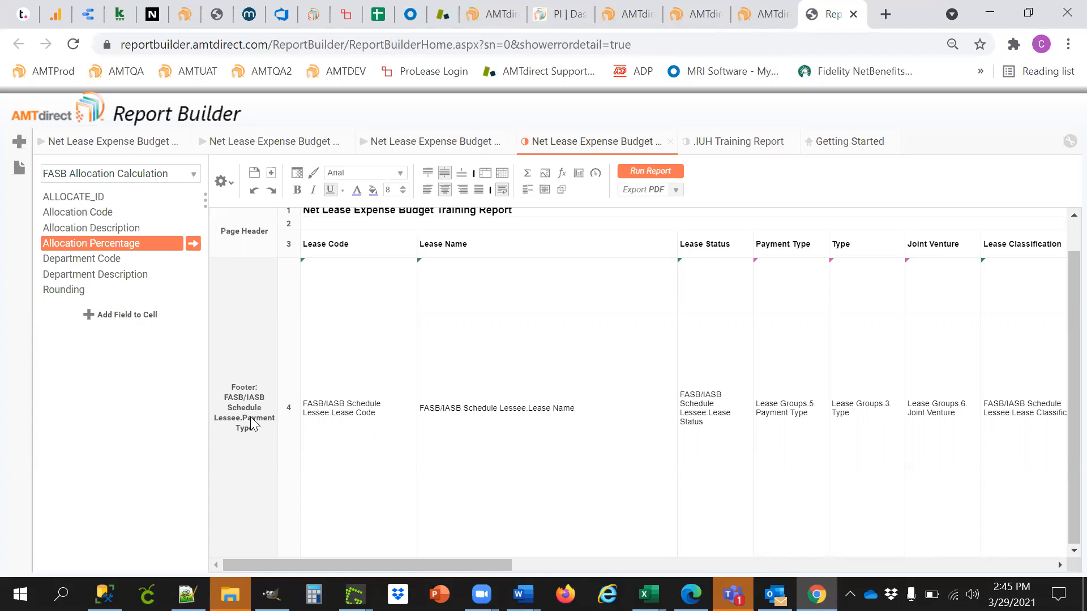
pyautogui.click(743, 19)
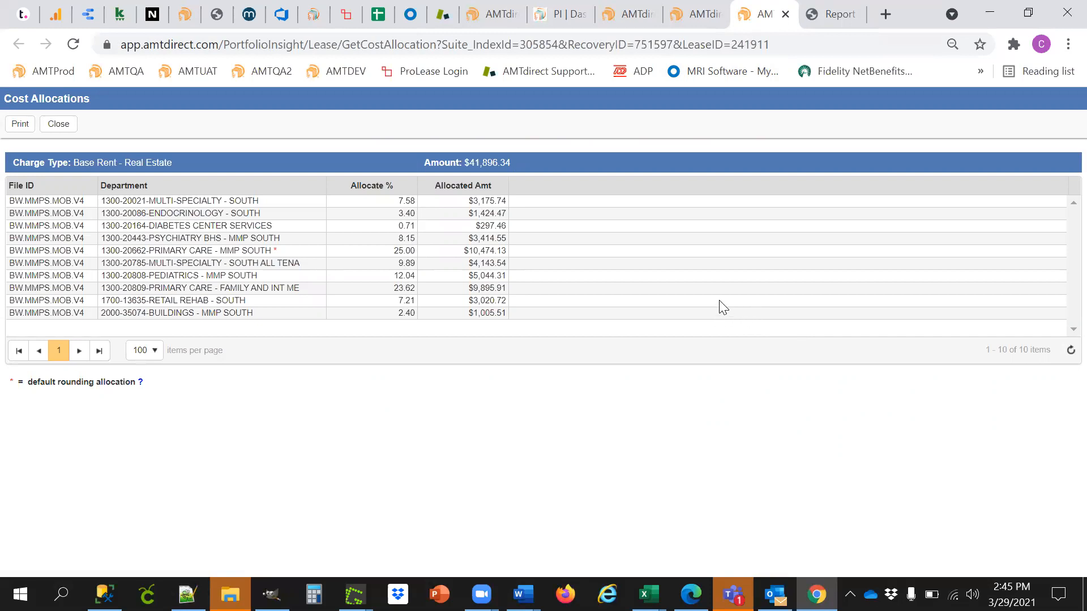
pyautogui.click(834, 16)
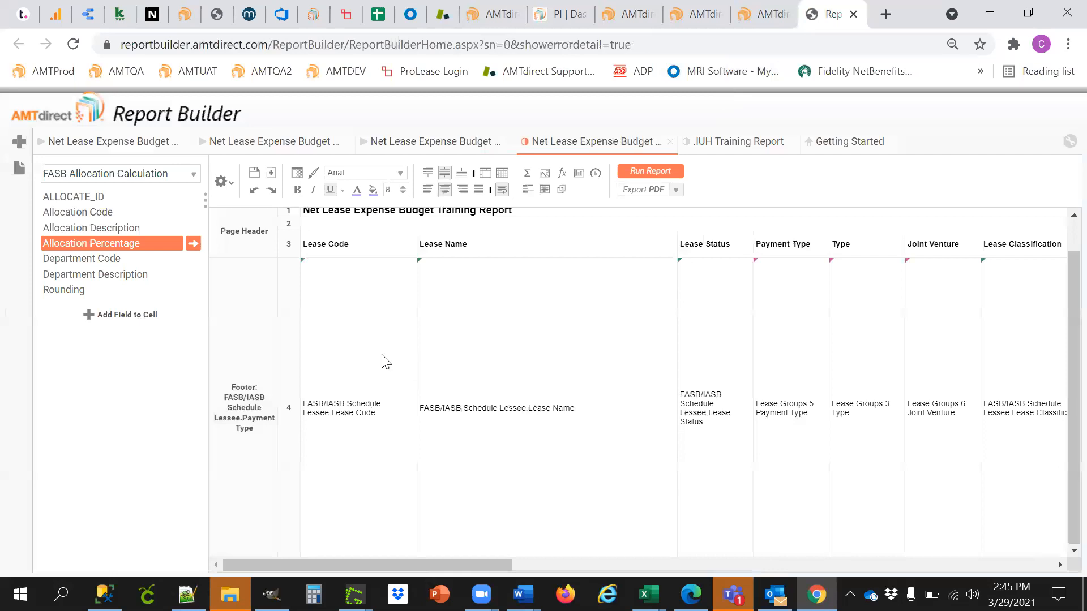
# Add FASB Allocation Calculation Department Code to the report sorts above Sortable Period, and run the report for 01/01/2021 to 12/31/2022
pyautogui.click(222, 181)
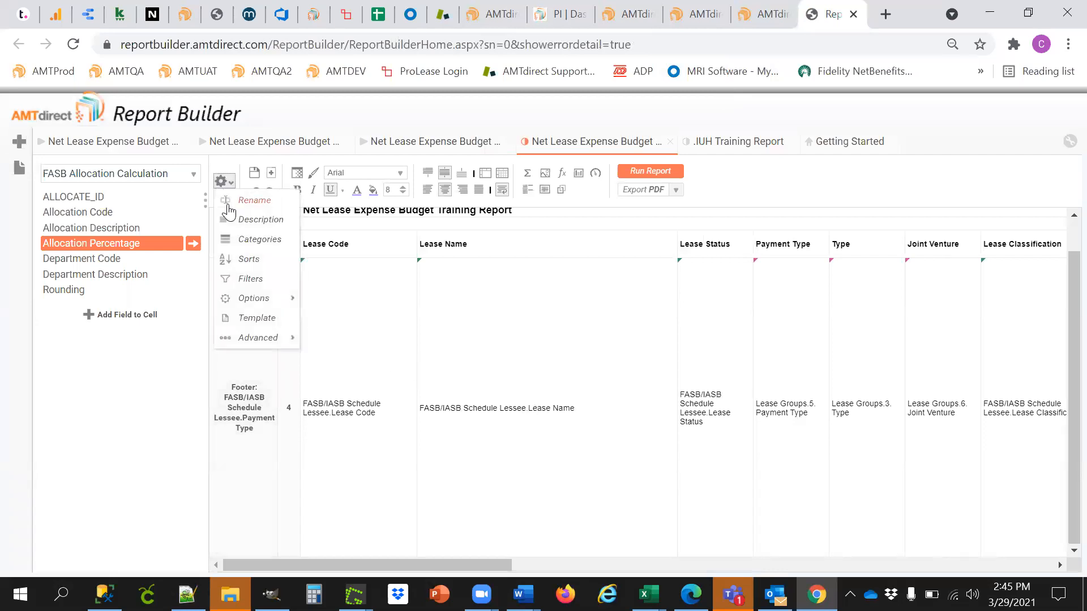
pyautogui.click(243, 260)
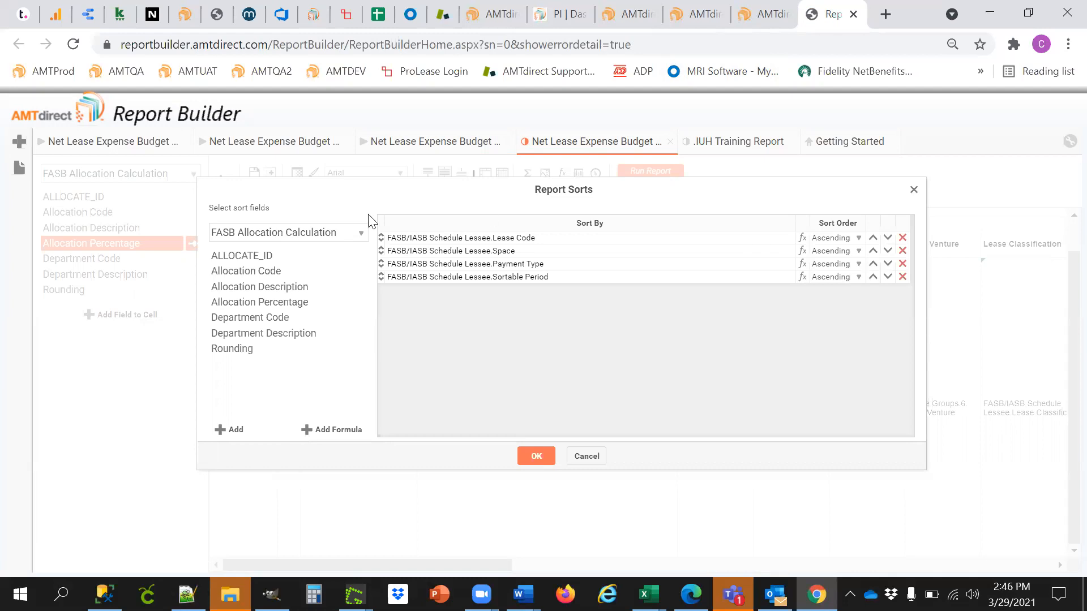
pyautogui.moveTo(272, 328); pyautogui.dragTo(537, 340)
pyautogui.click(873, 291)
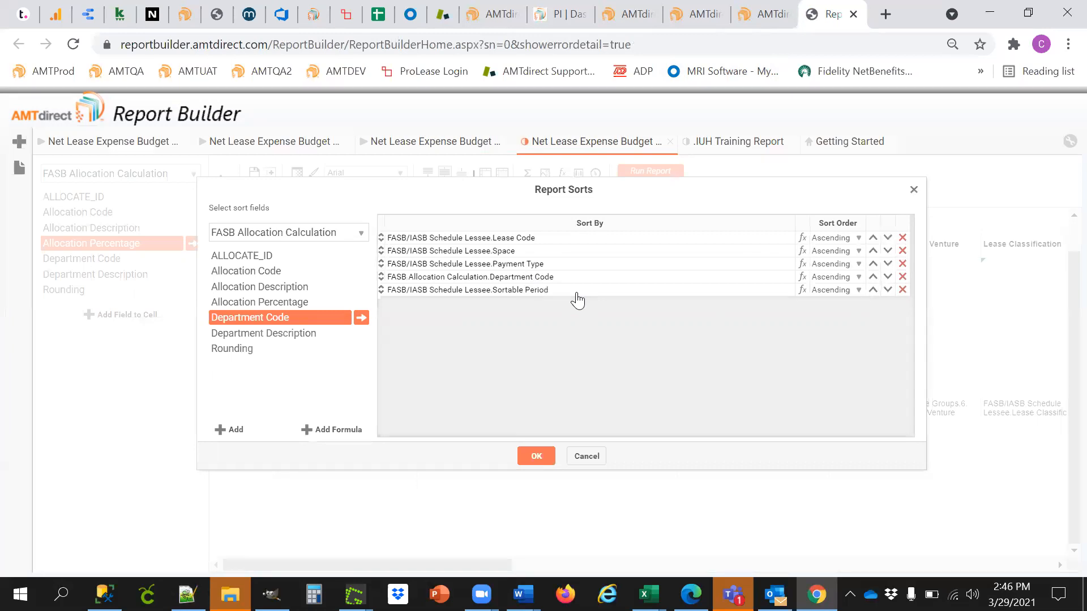
pyautogui.click(532, 456)
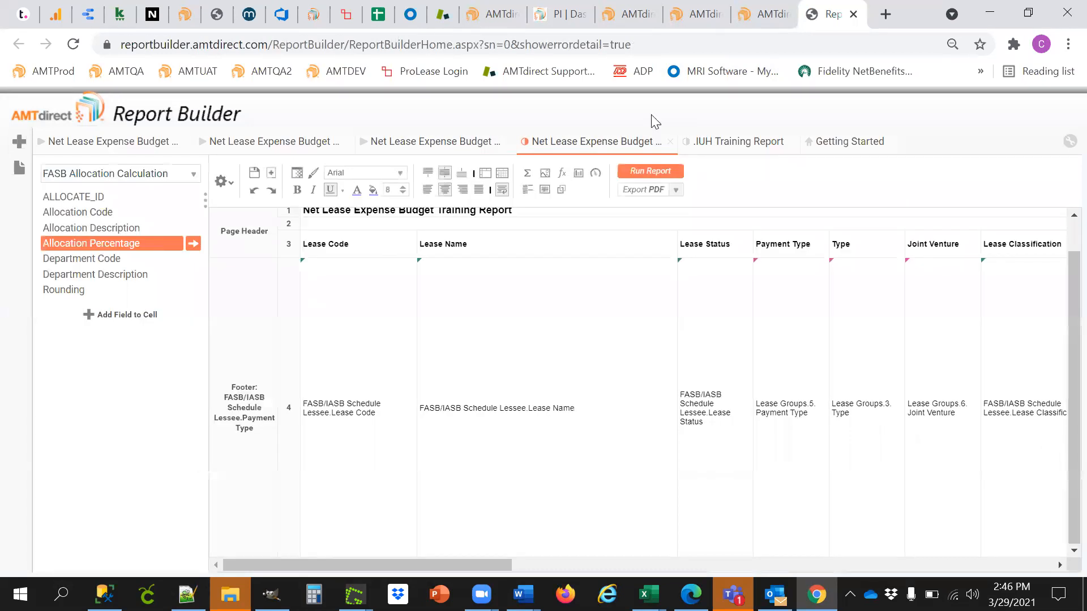
pyautogui.click(651, 171)
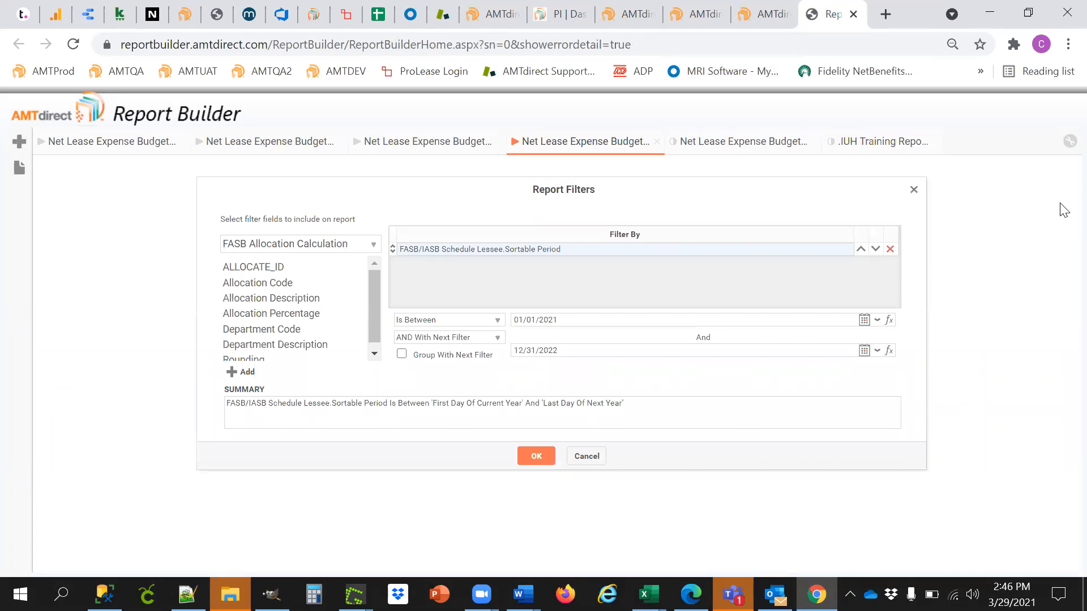
pyautogui.click(537, 456)
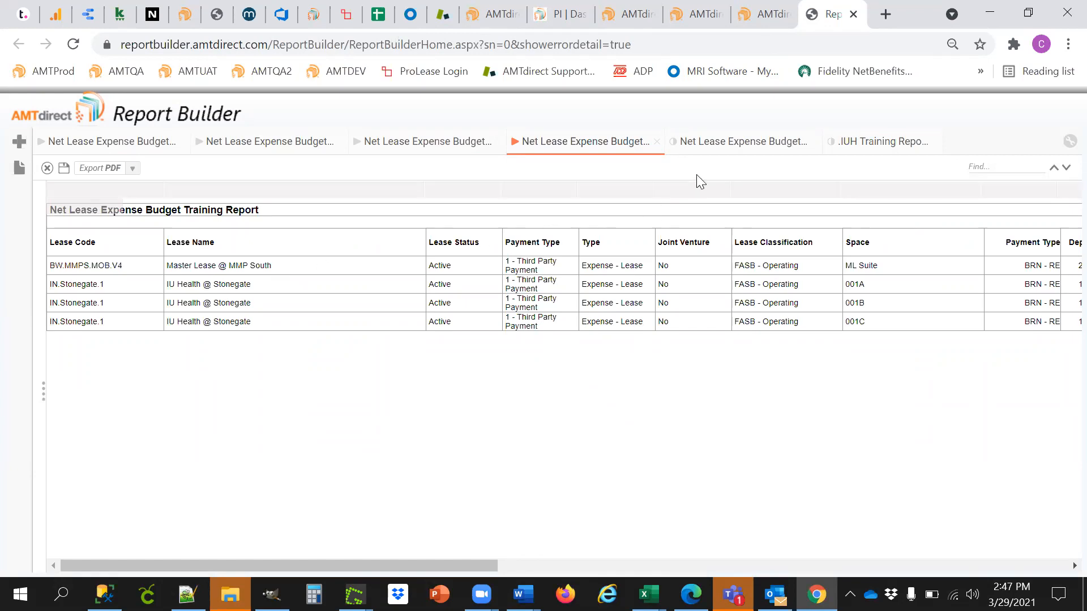
# Modify the report's group footer section to repeat for each change of FASB Allocation Calculation.Department Code
pyautogui.click(730, 145)
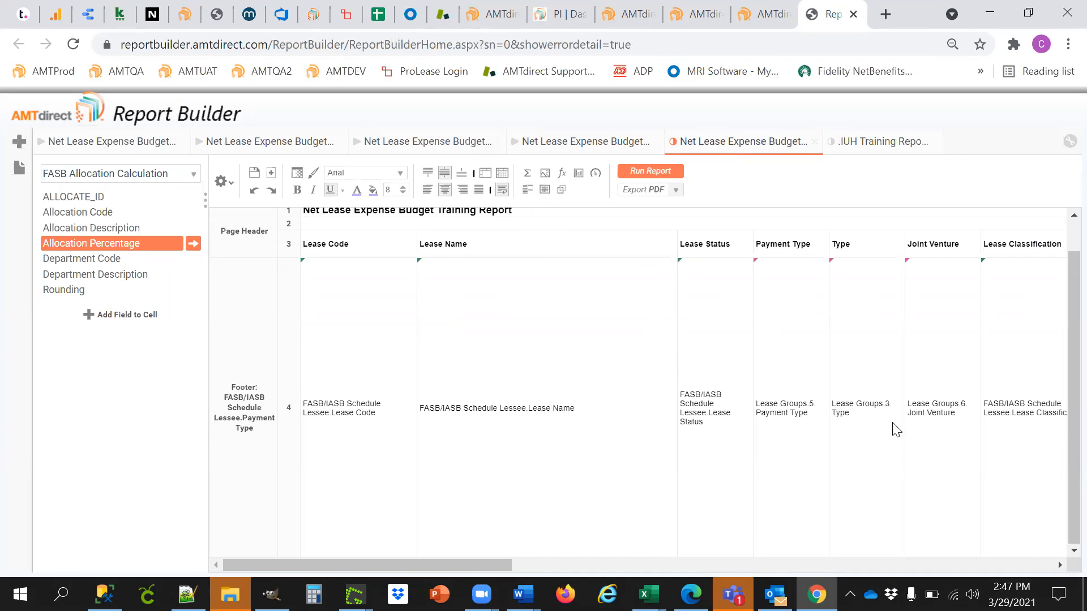
pyautogui.rightClick(251, 388)
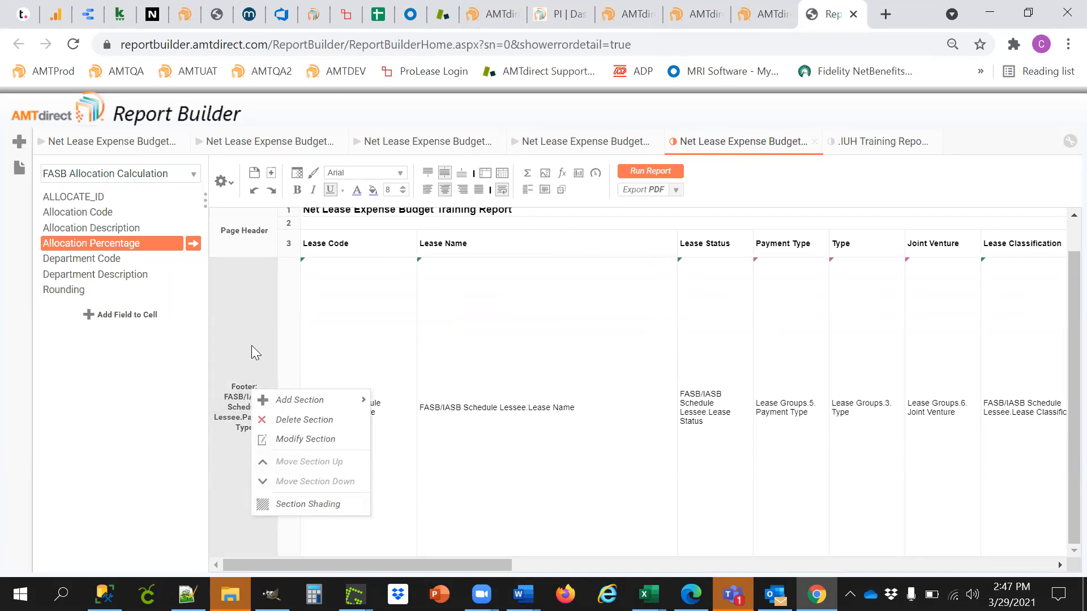
pyautogui.click(305, 445)
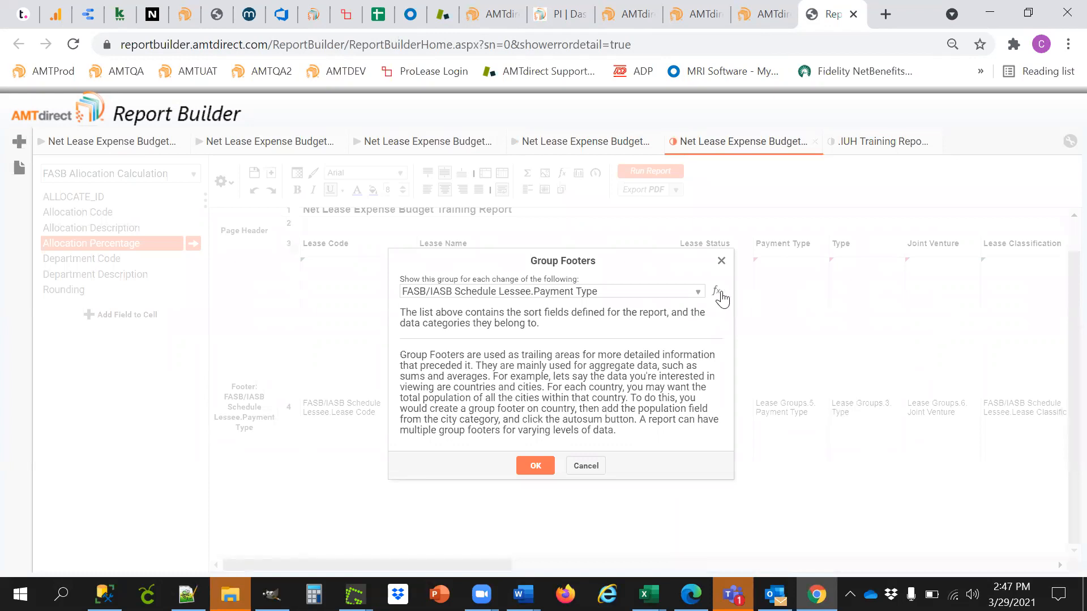
pyautogui.click(698, 292)
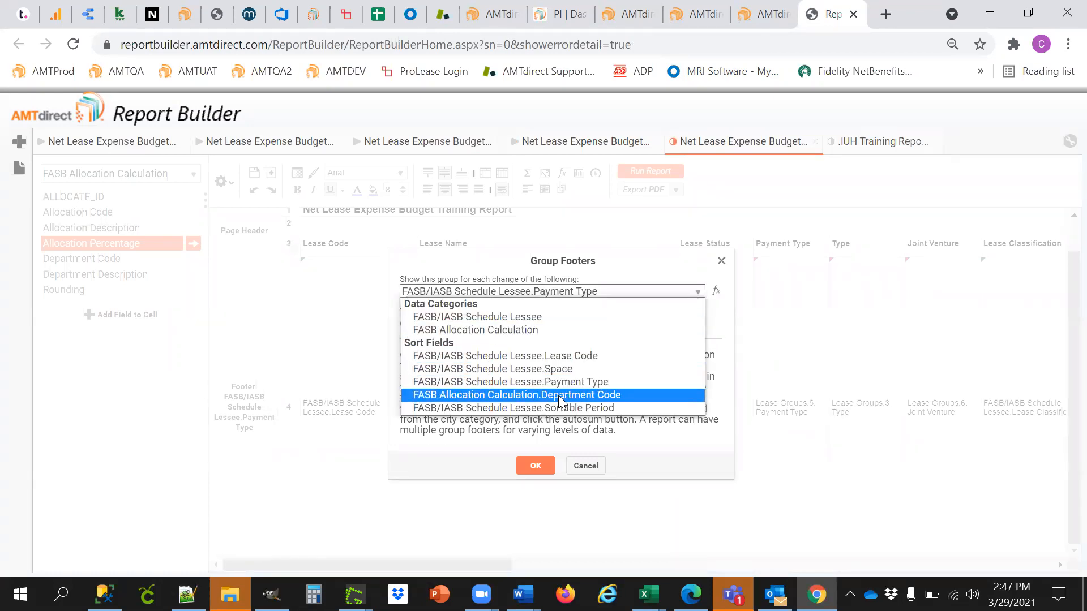
pyautogui.click(613, 396)
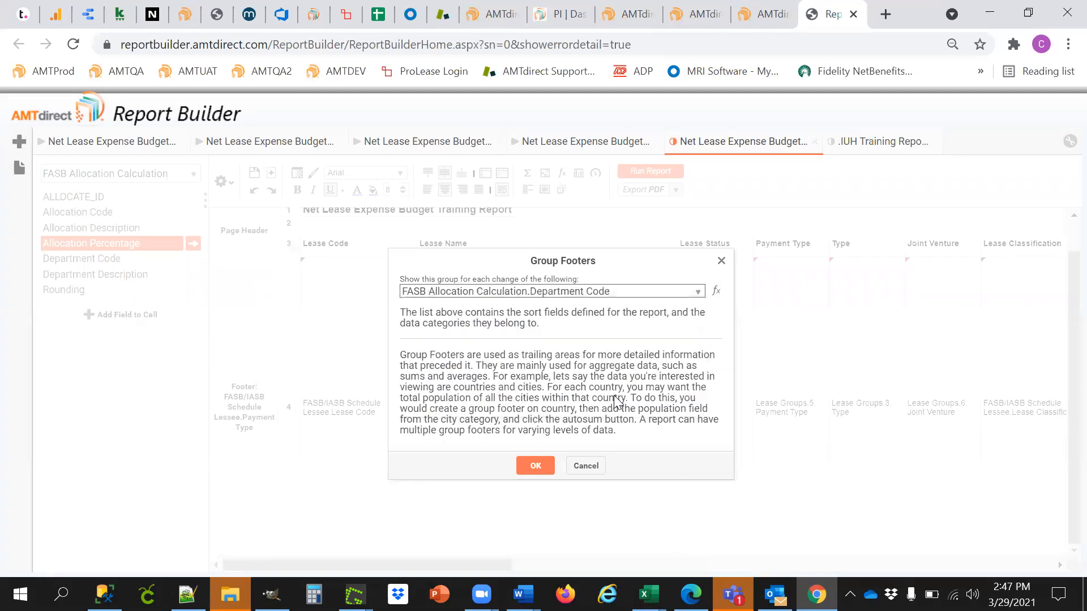
pyautogui.click(539, 467)
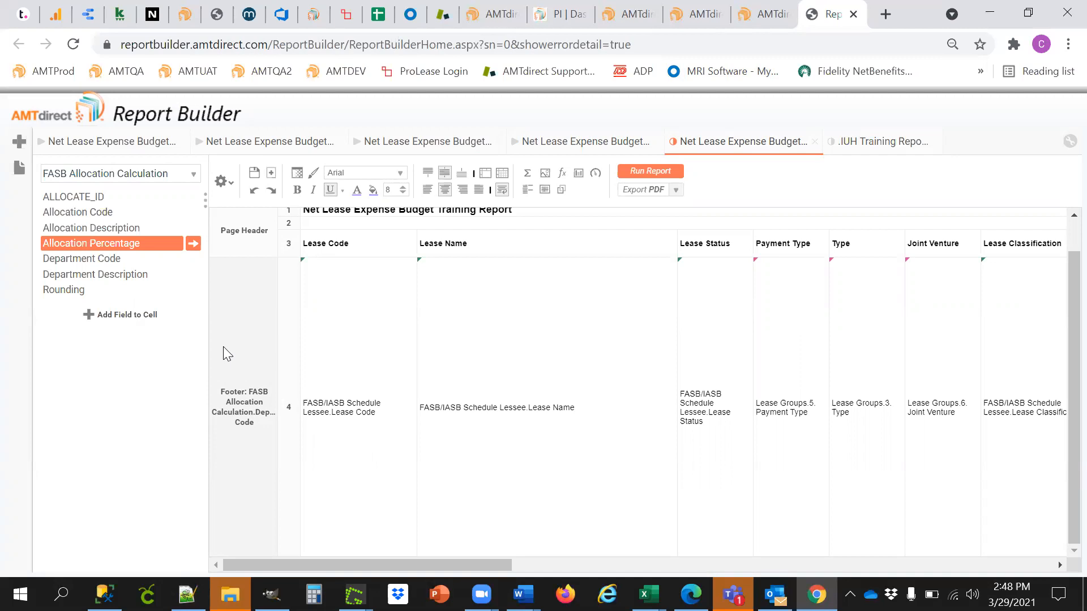
# Run the regrouped report for 01/01/2021 to 12/31/2022, narrowing the Lease Name column and widening Payment Type in the output
pyautogui.click(649, 172)
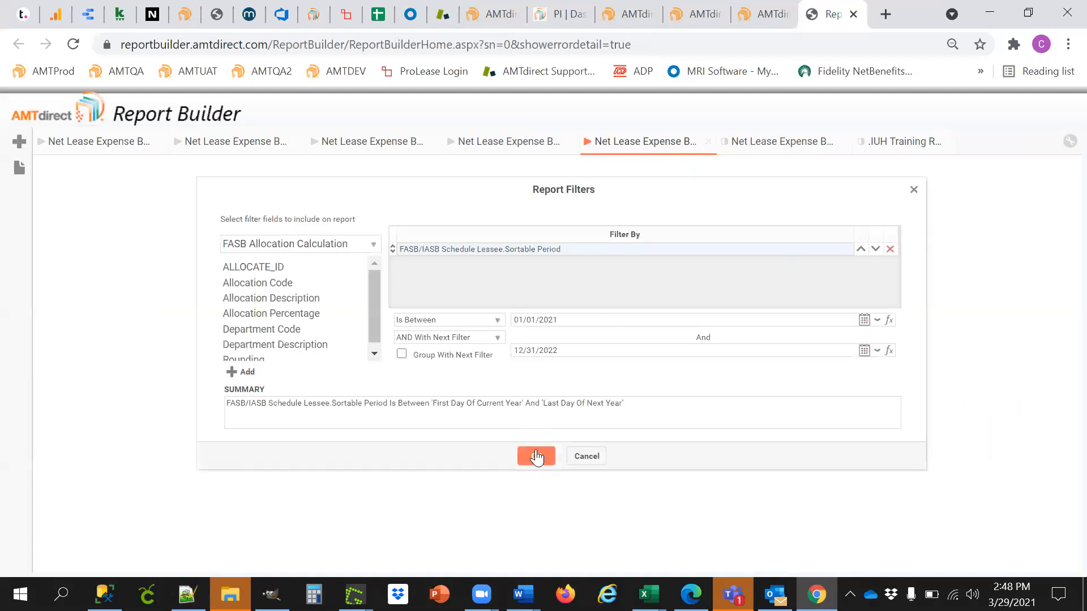
pyautogui.click(536, 457)
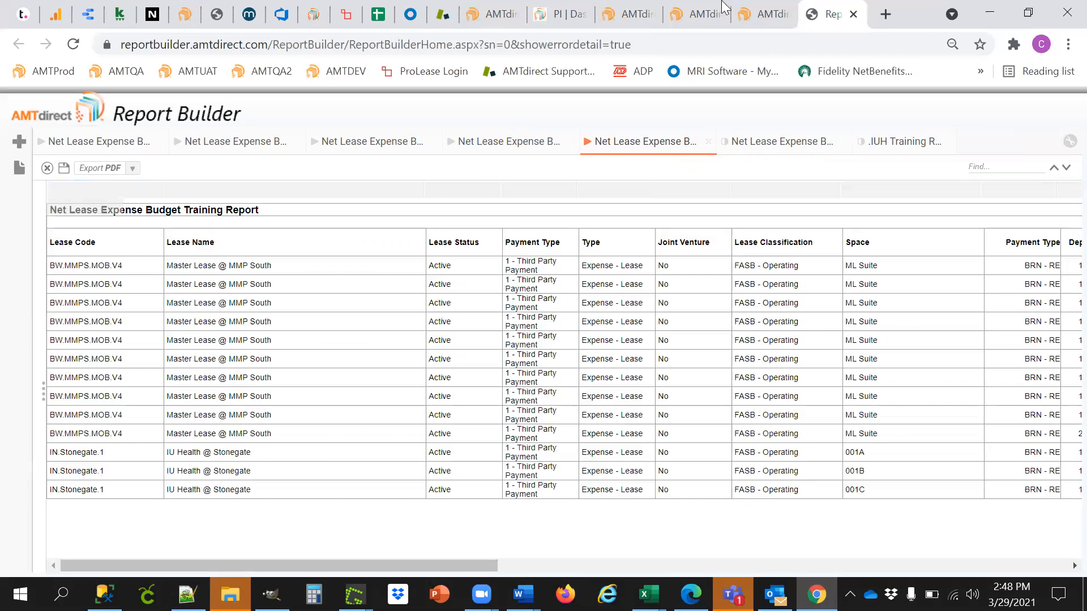
pyautogui.moveTo(429, 187)
pyautogui.moveTo(425, 192); pyautogui.dragTo(297, 243)
pyautogui.moveTo(446, 193); pyautogui.dragTo(470, 195)
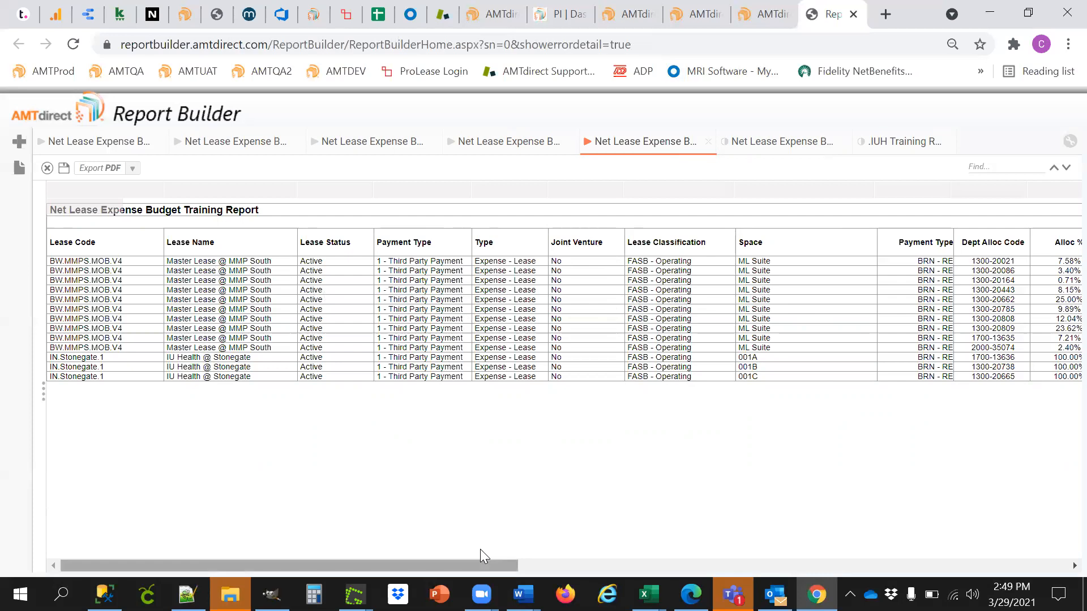
# Check the department rows and allocation percentages for MMP South against the lease's Cost Allocations page
pyautogui.hscroll(1, 480, 550)
pyautogui.hscroll(10, 480, 549)
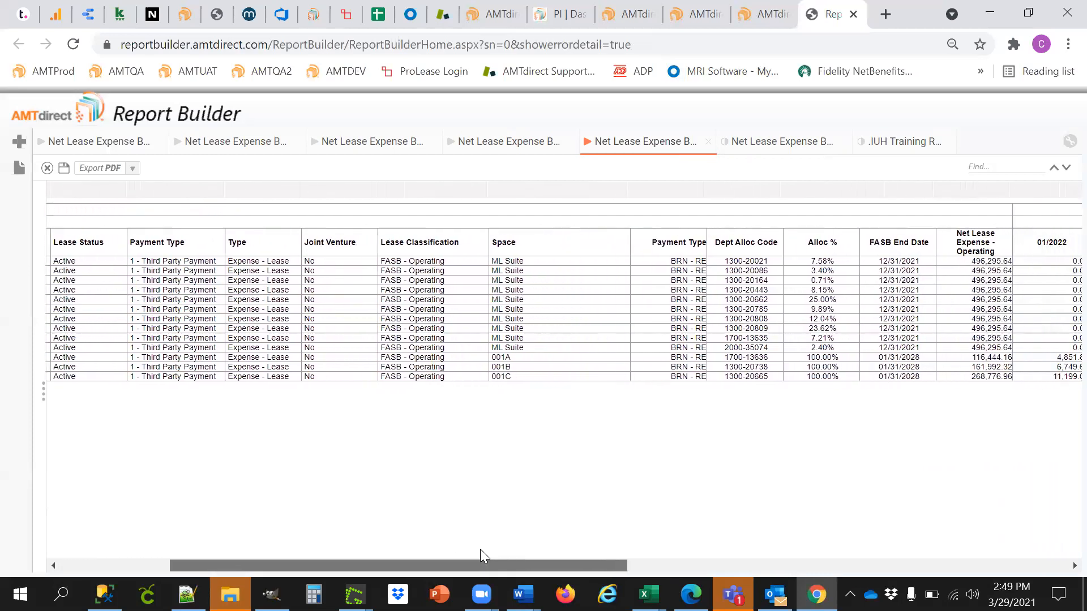
pyautogui.hscroll(1, 480, 556)
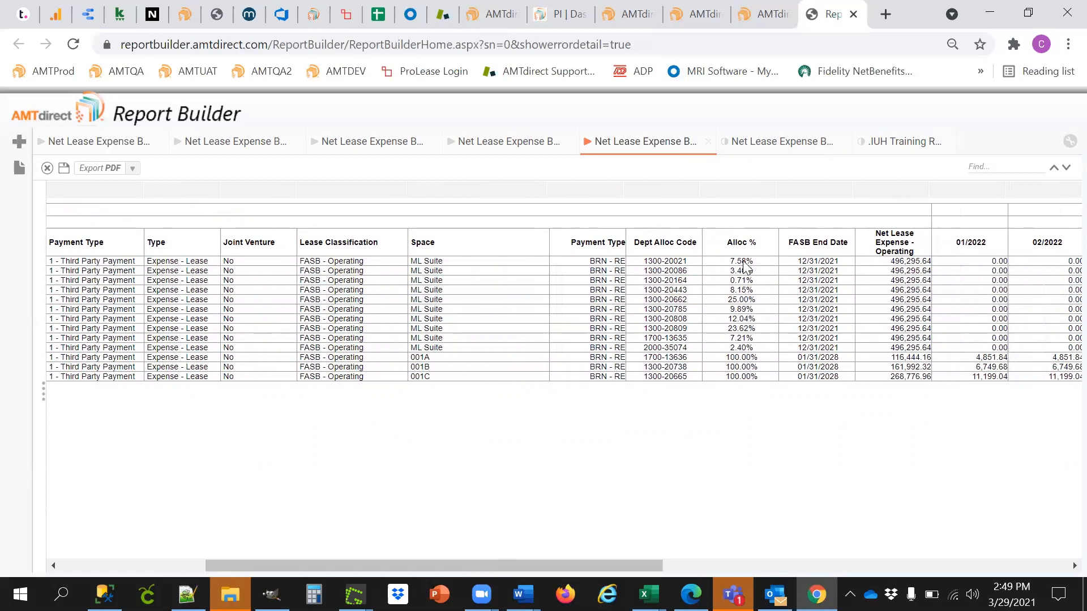
pyautogui.click(762, 16)
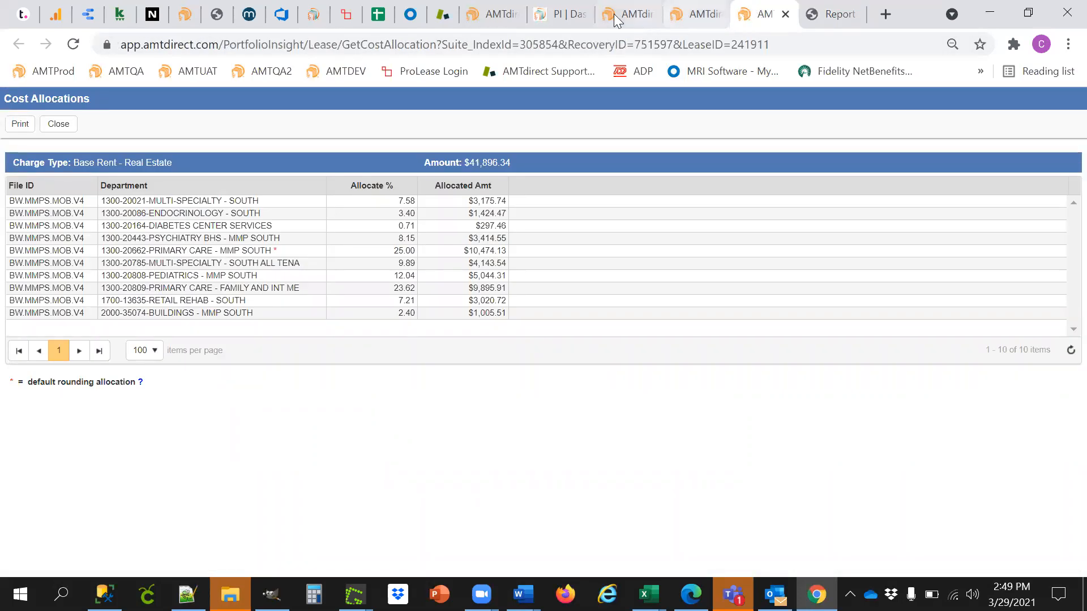
pyautogui.click(826, 16)
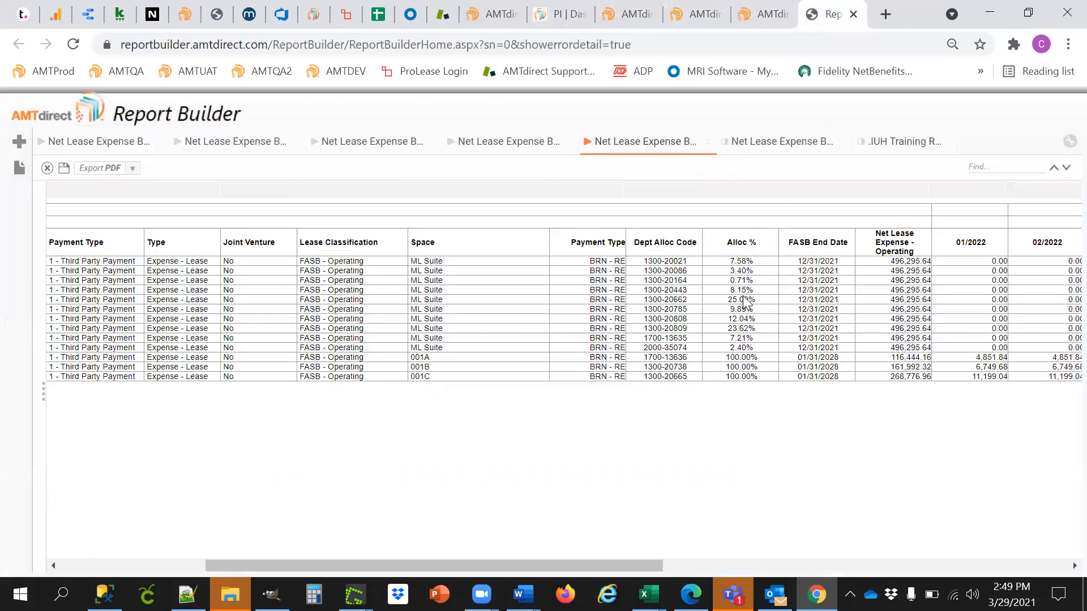
pyautogui.click(753, 14)
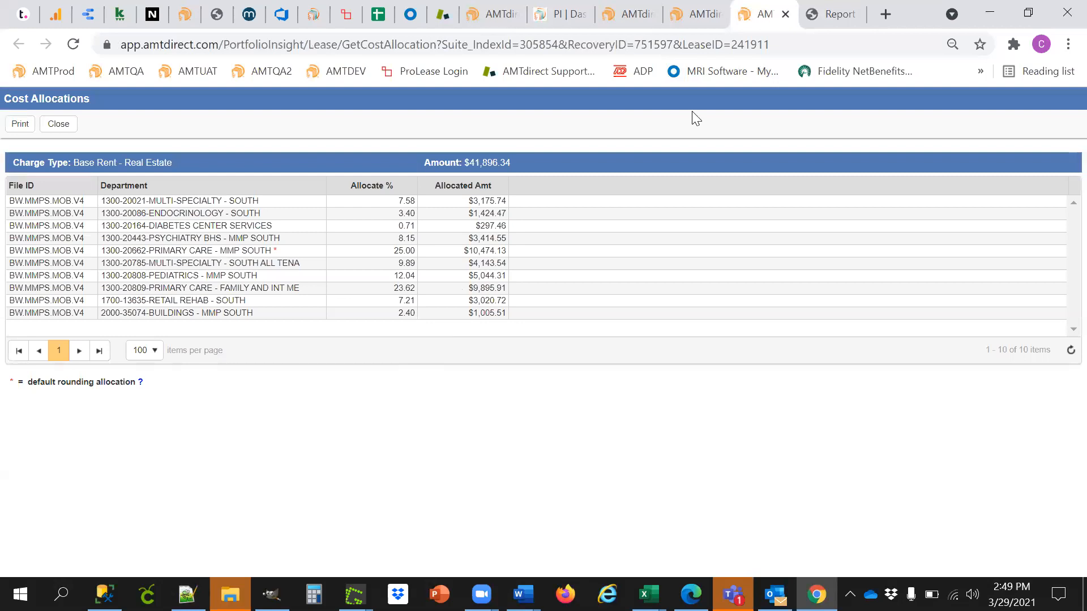
pyautogui.click(827, 16)
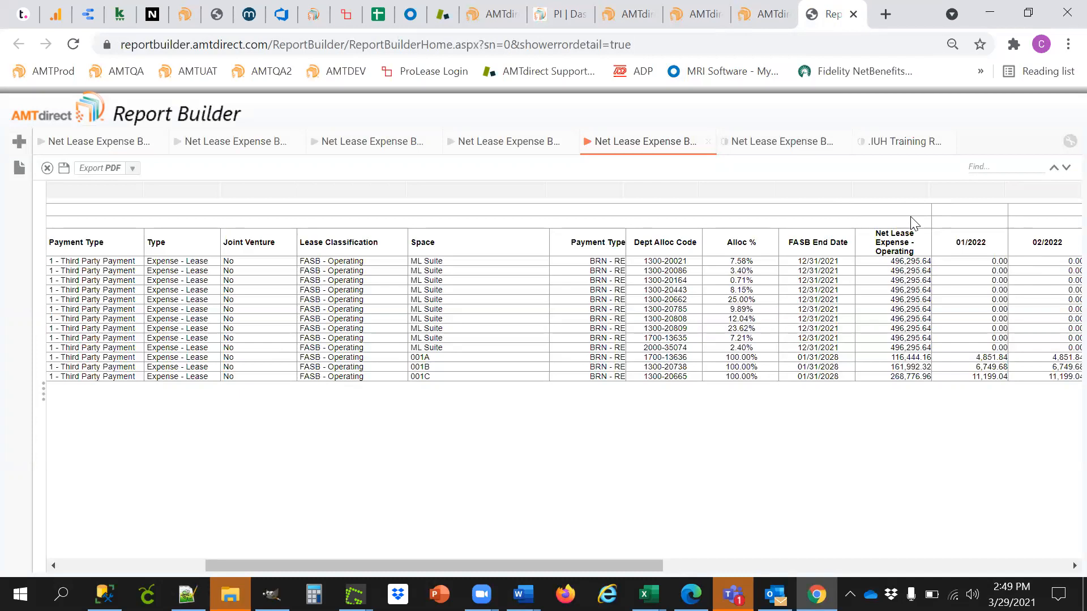
# Examine the monthly 2022 amounts and the 2022 and 2021 Total Budget columns alongside the allocation percentages
pyautogui.moveTo(400, 566); pyautogui.dragTo(675, 566)
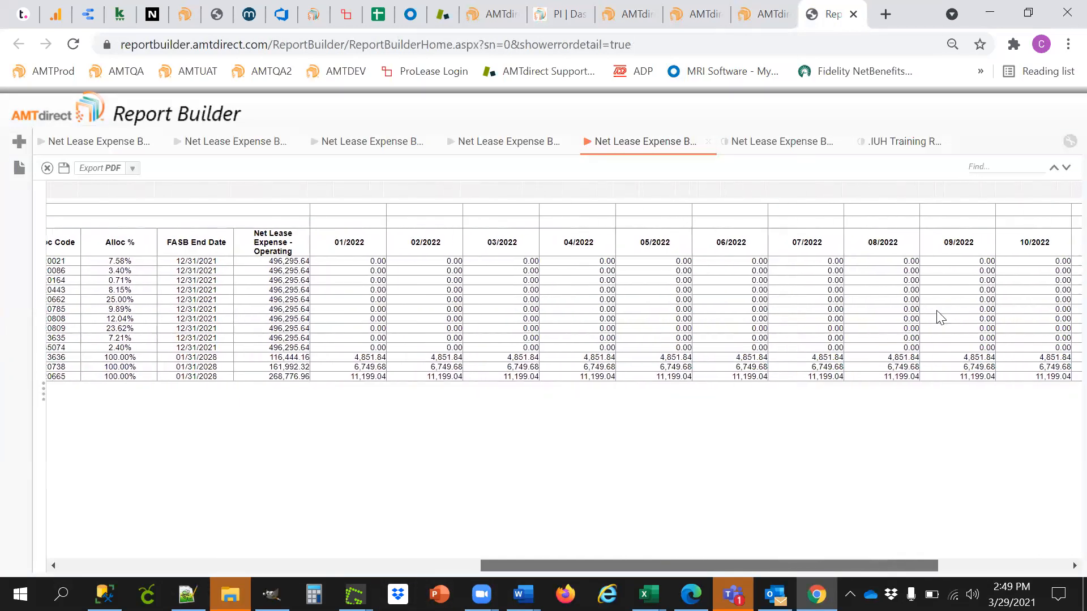
pyautogui.moveTo(937, 316); pyautogui.dragTo(965, 317)
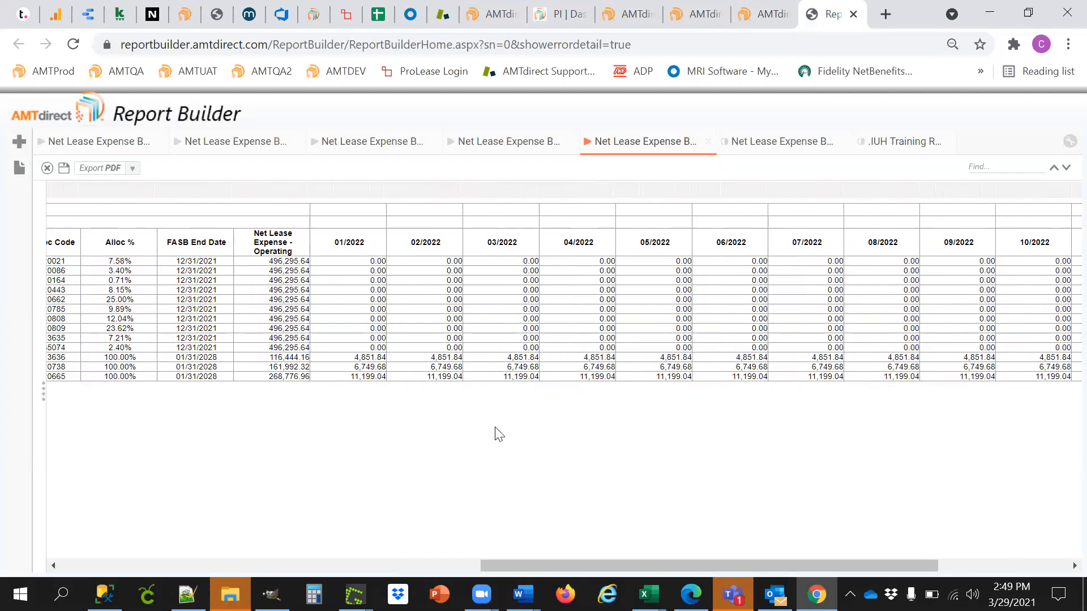
pyautogui.hscroll(5, 819, 474)
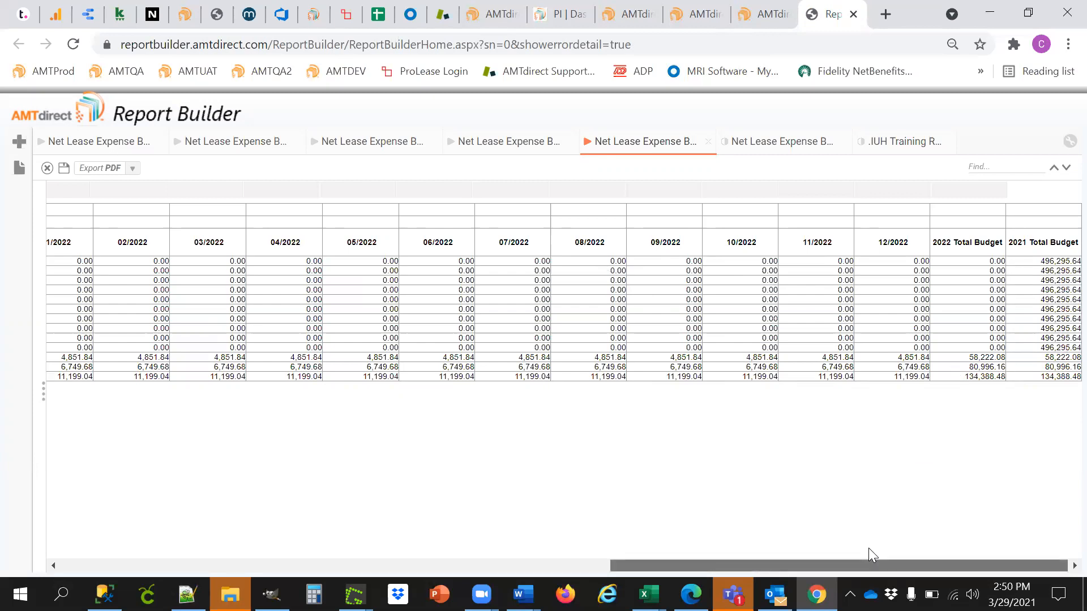
pyautogui.hscroll(-6, 868, 548)
pyautogui.hscroll(-3, 868, 548)
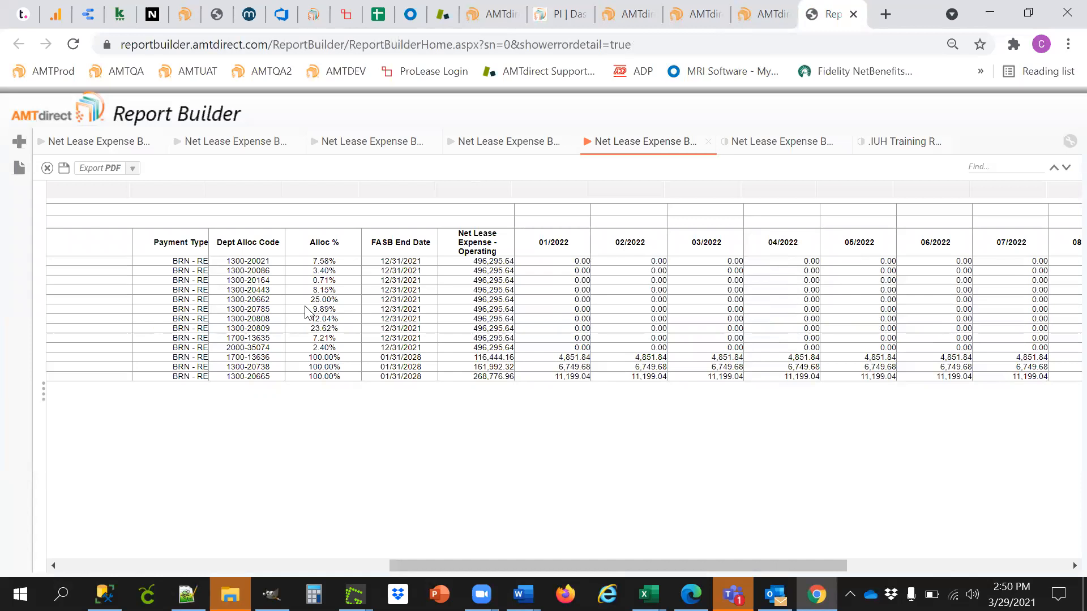
# Multiply the aggsum formula in the last Total Budget column, for the filter's start year, by FASB Allocation Calculation.Allocation Percentage
pyautogui.click(753, 146)
pyautogui.moveTo(447, 565); pyautogui.dragTo(900, 564)
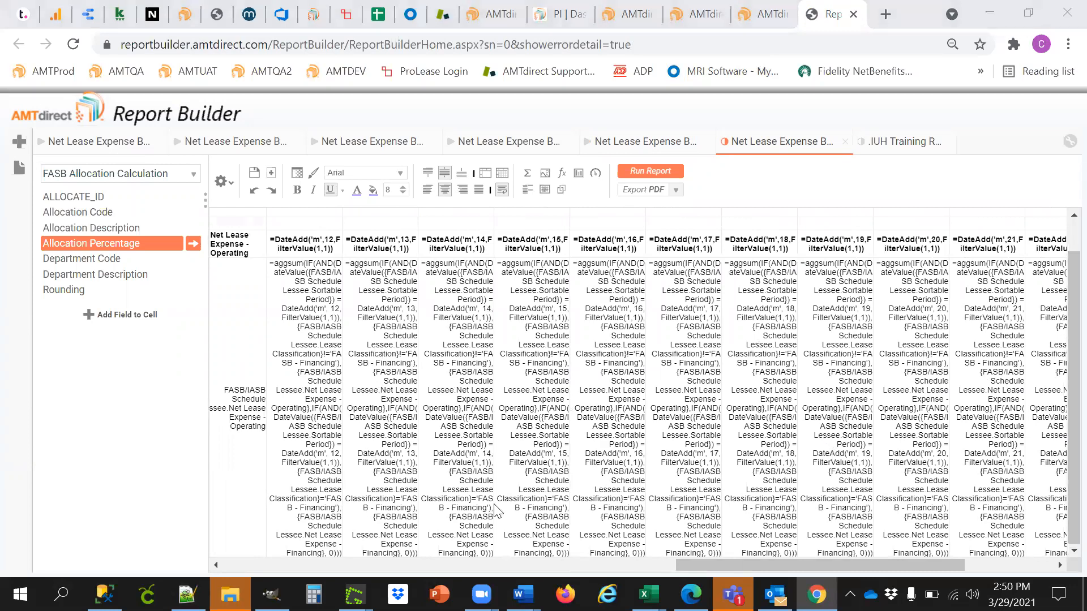
pyautogui.moveTo(741, 565); pyautogui.dragTo(917, 565)
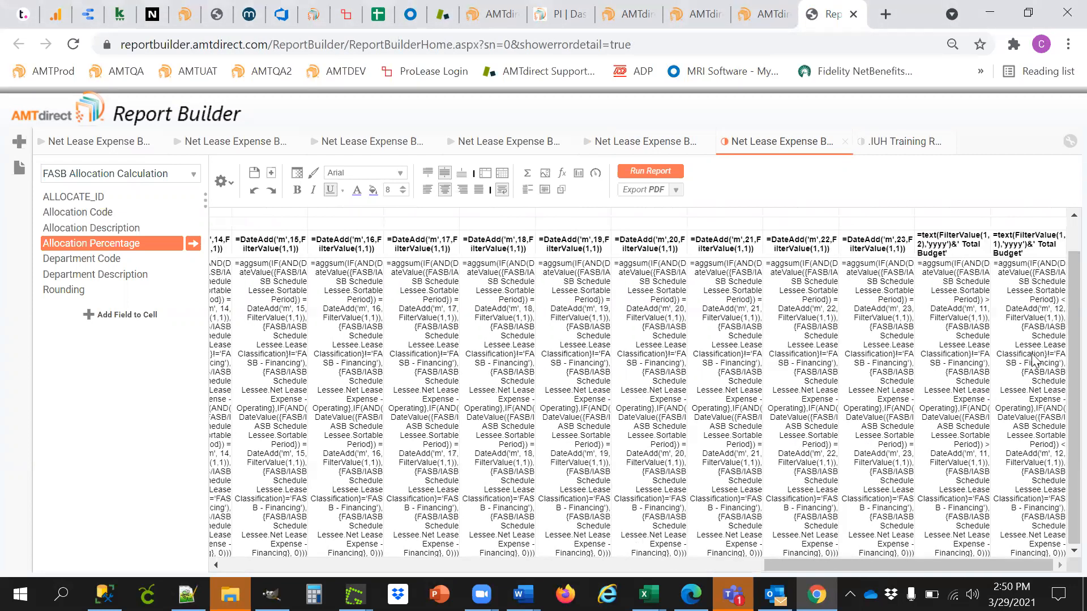
pyautogui.doubleClick(1034, 359)
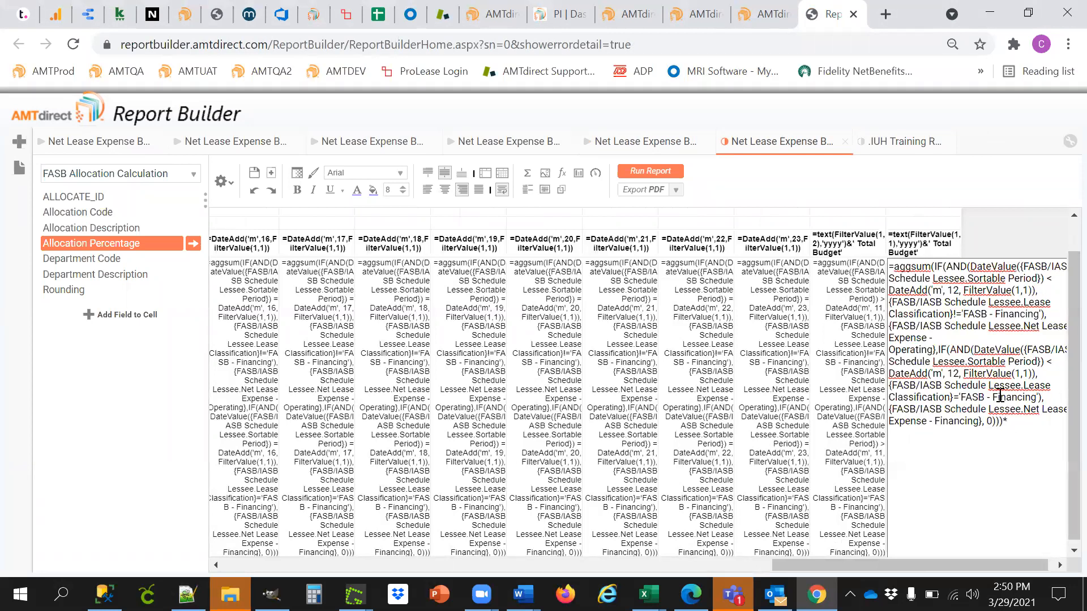
pyautogui.moveTo(126, 245); pyautogui.dragTo(1054, 470)
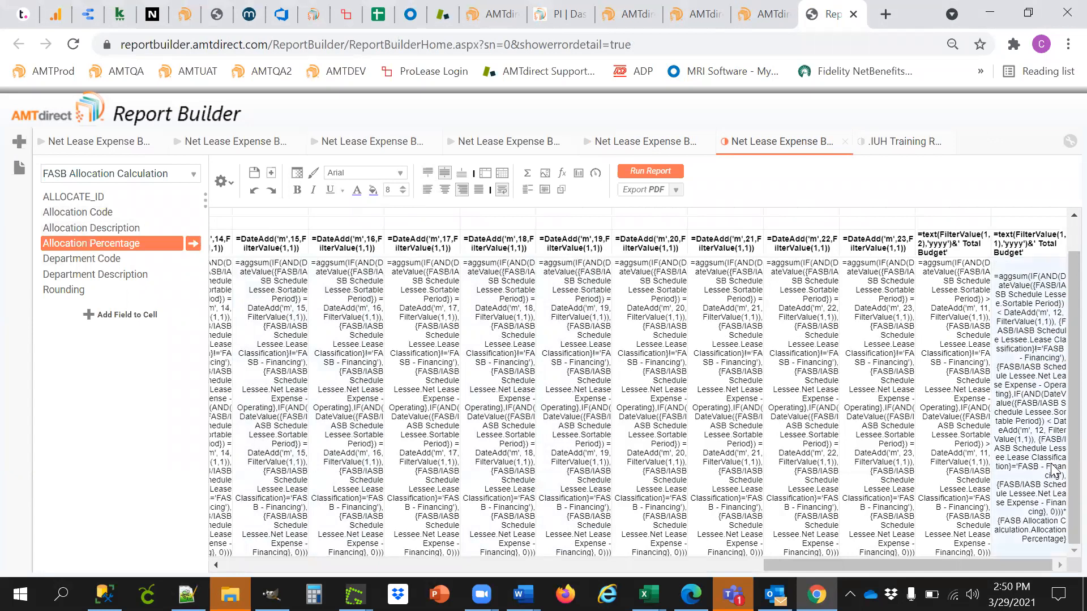
pyautogui.doubleClick(1054, 470)
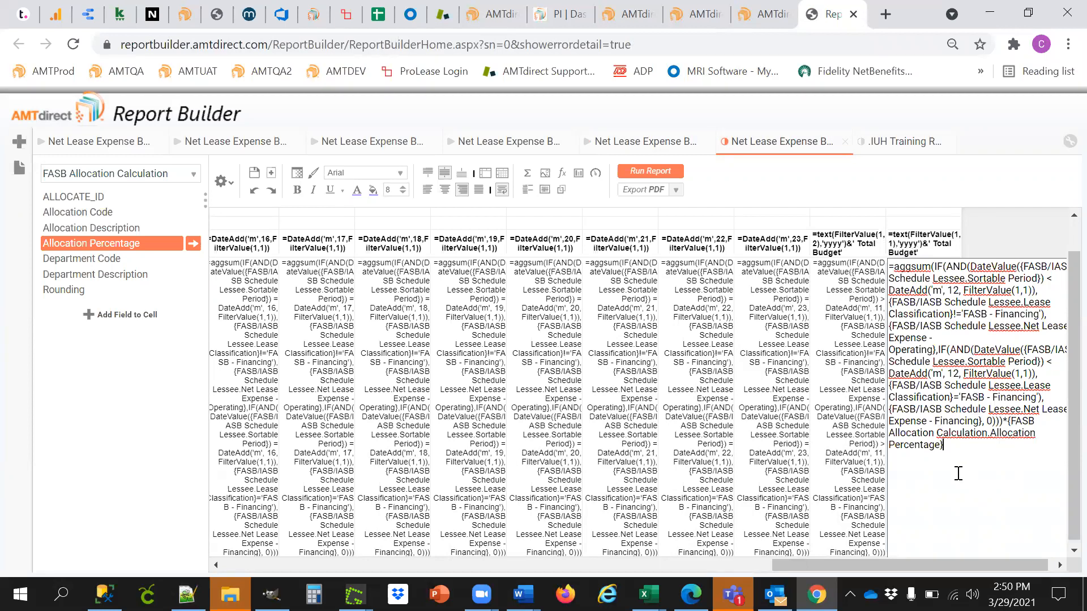
pyautogui.click(878, 479)
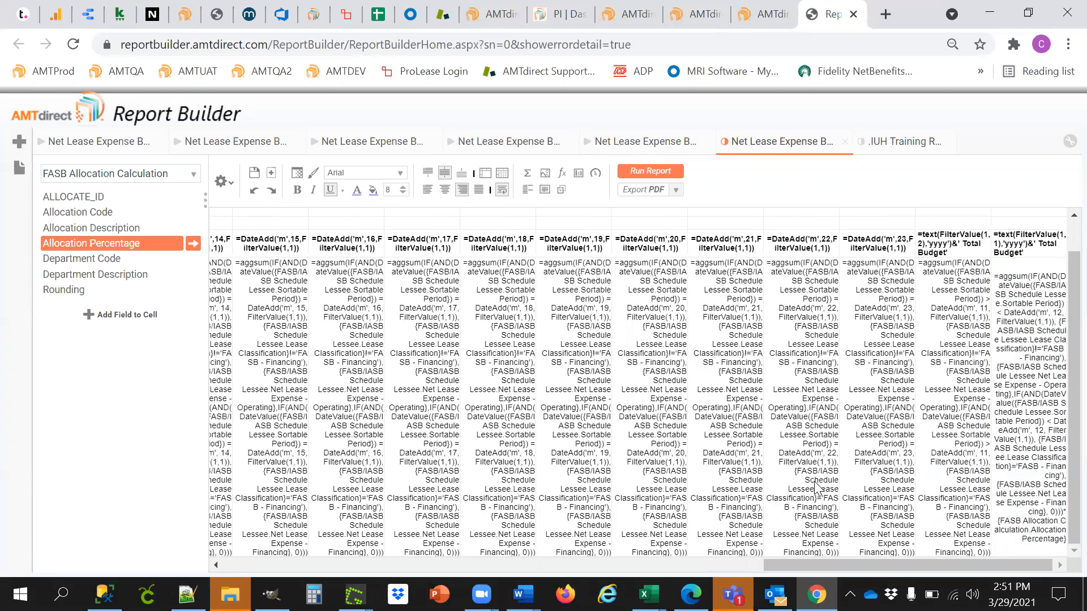
# Remove the Allocation Percentage multiplier after the closing parentheses of the aggsum formula in the last Total Budget column
pyautogui.doubleClick(1022, 441)
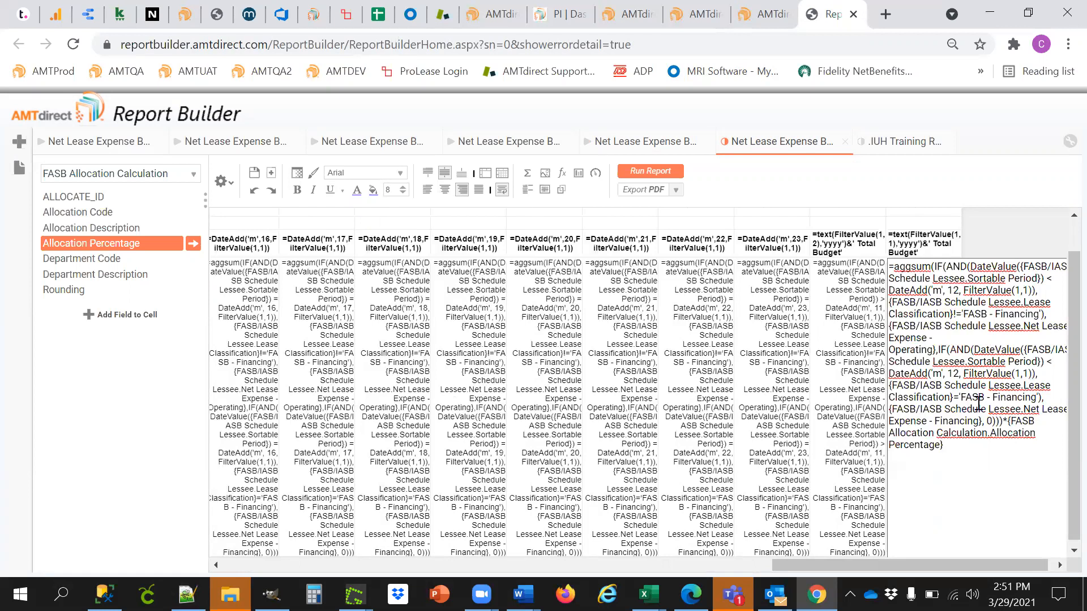
pyautogui.moveTo(1004, 421); pyautogui.dragTo(1012, 453)
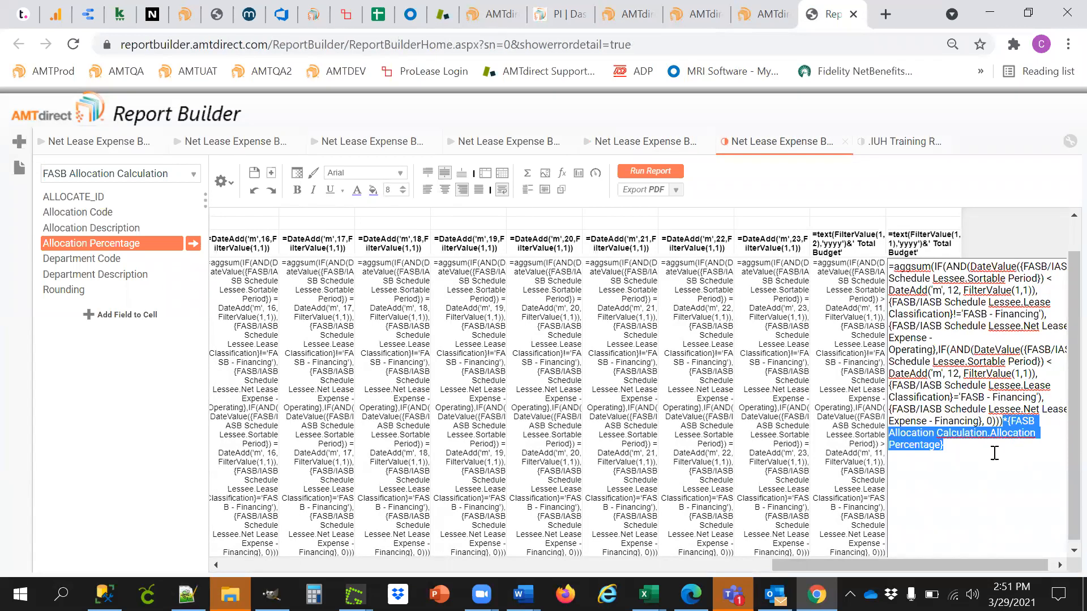
pyautogui.press('BackSpace')
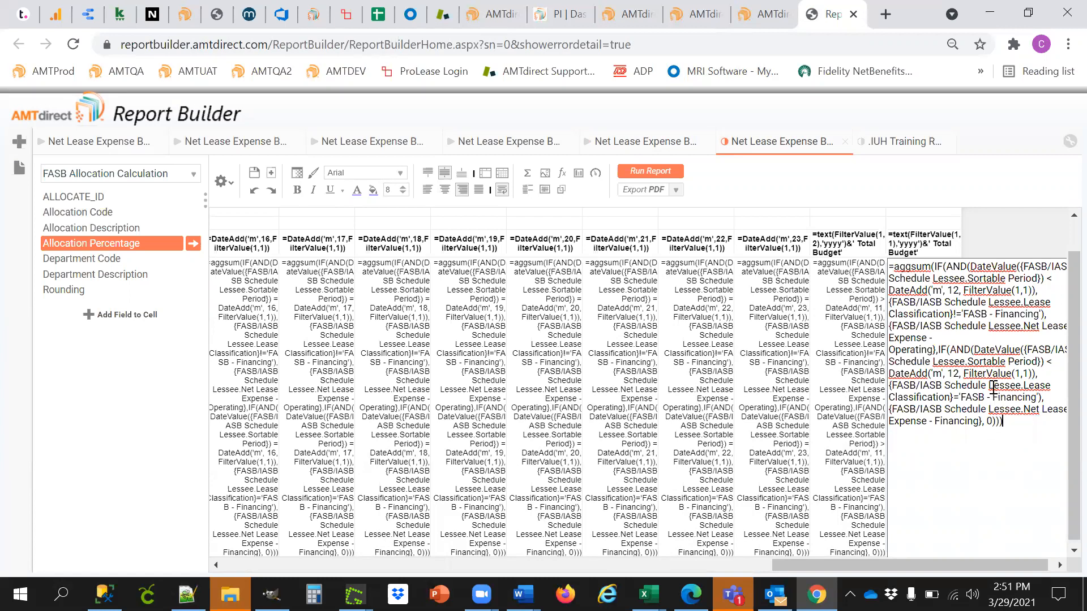
pyautogui.click(1018, 251)
# Inside that column's aggsum formula, multiply Net Lease Expense - Operating by FASB Allocation Calculation.Allocation Percentage
pyautogui.click(561, 174)
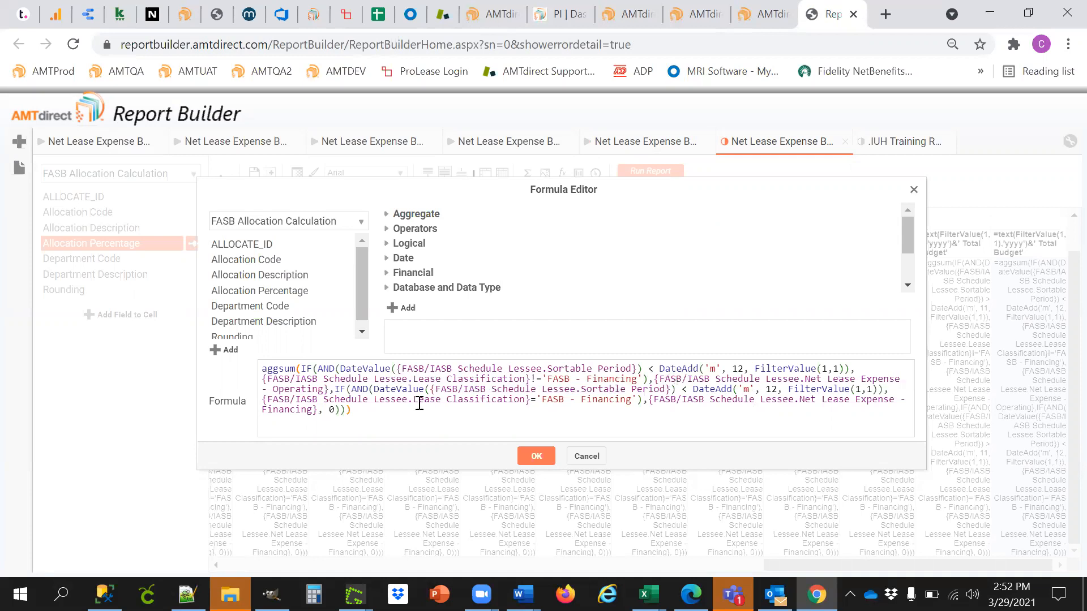
pyautogui.click(331, 389)
pyautogui.press('BackSpace')
pyautogui.write(',')
pyautogui.write('*')
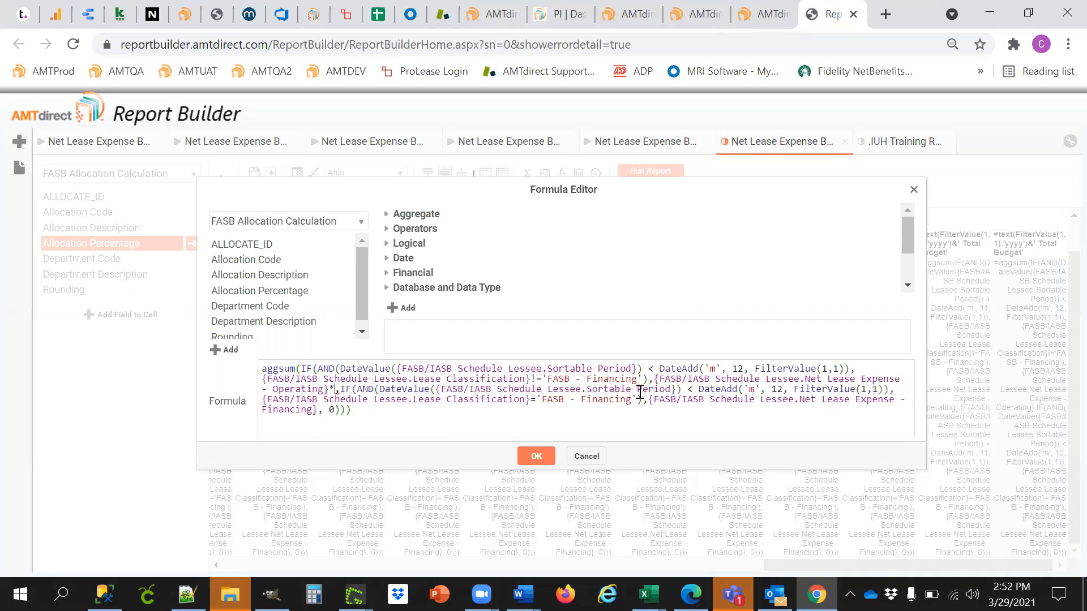
pyautogui.moveTo(279, 291); pyautogui.dragTo(337, 389)
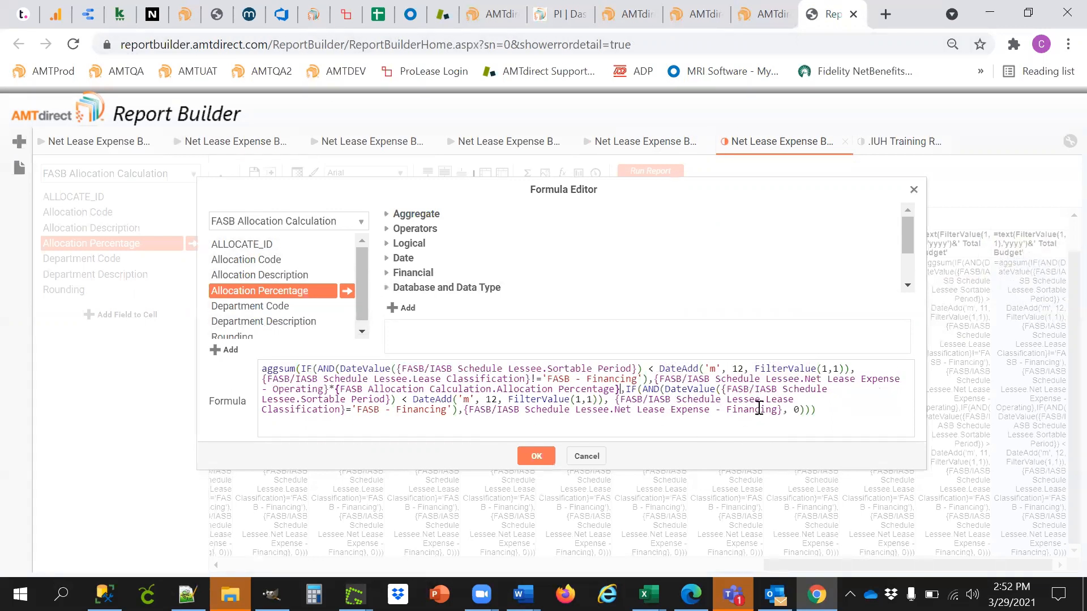
# Multiply Net Lease Expense - Financing by FASB Allocation Calculation.Allocation Percentage in the same formula and apply the changes
pyautogui.click(782, 413)
pyautogui.write('*')
pyautogui.moveTo(260, 290); pyautogui.dragTo(789, 409)
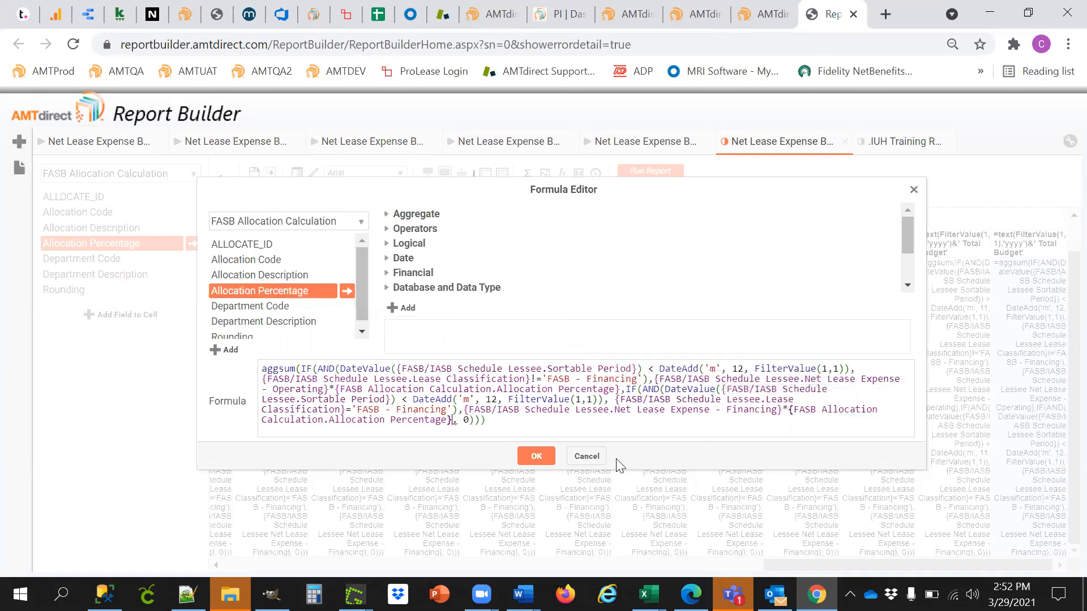
pyautogui.click(535, 456)
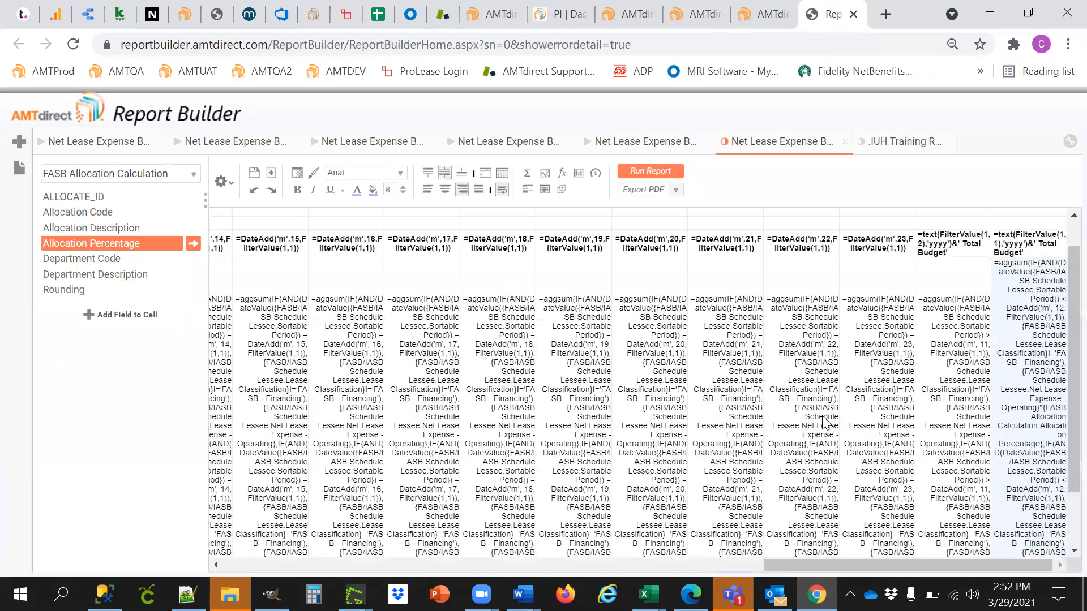
# Run the report for 01/01/2021 to 12/31/2022, narrowing Lease Name and widening Payment Type to check the 2021 Total Budget amounts
pyautogui.click(649, 170)
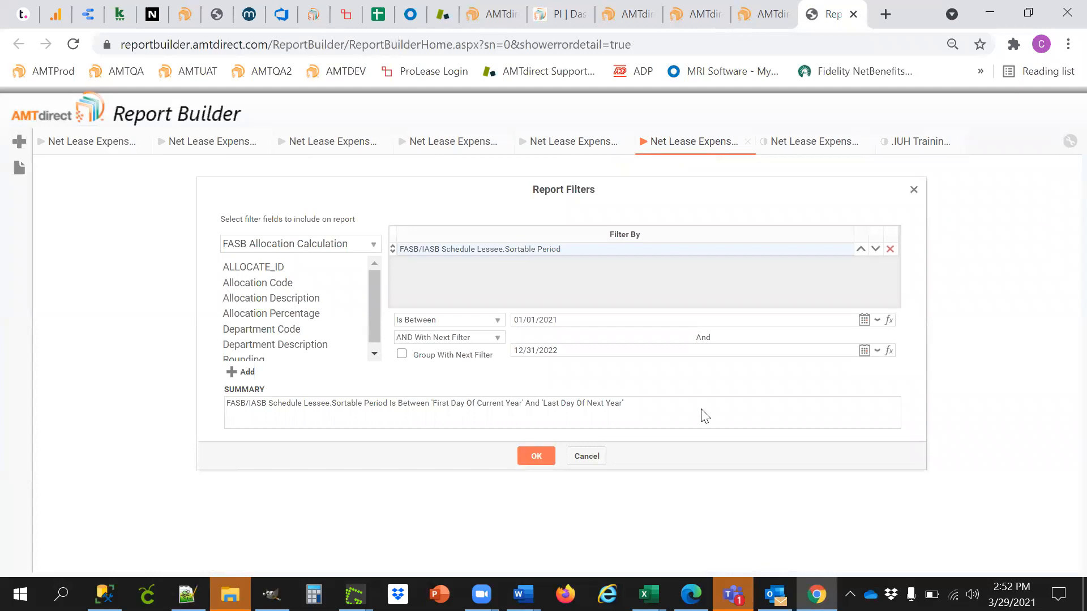
pyautogui.click(536, 459)
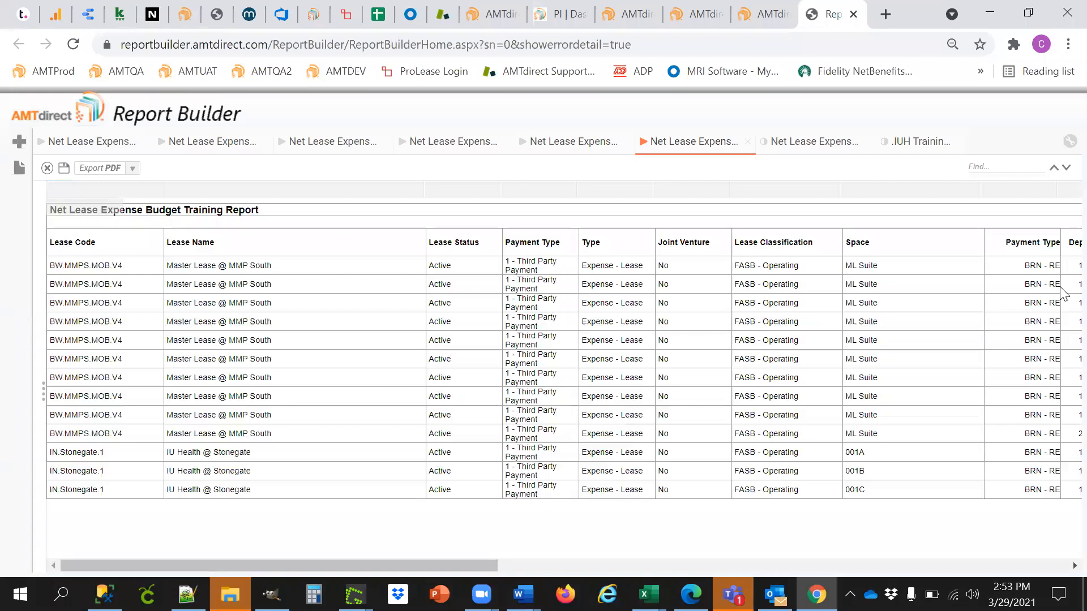
pyautogui.moveTo(417, 197)
pyautogui.moveTo(421, 190); pyautogui.dragTo(293, 190)
pyautogui.moveTo(445, 190); pyautogui.dragTo(470, 190)
pyautogui.moveTo(489, 566); pyautogui.dragTo(1053, 568)
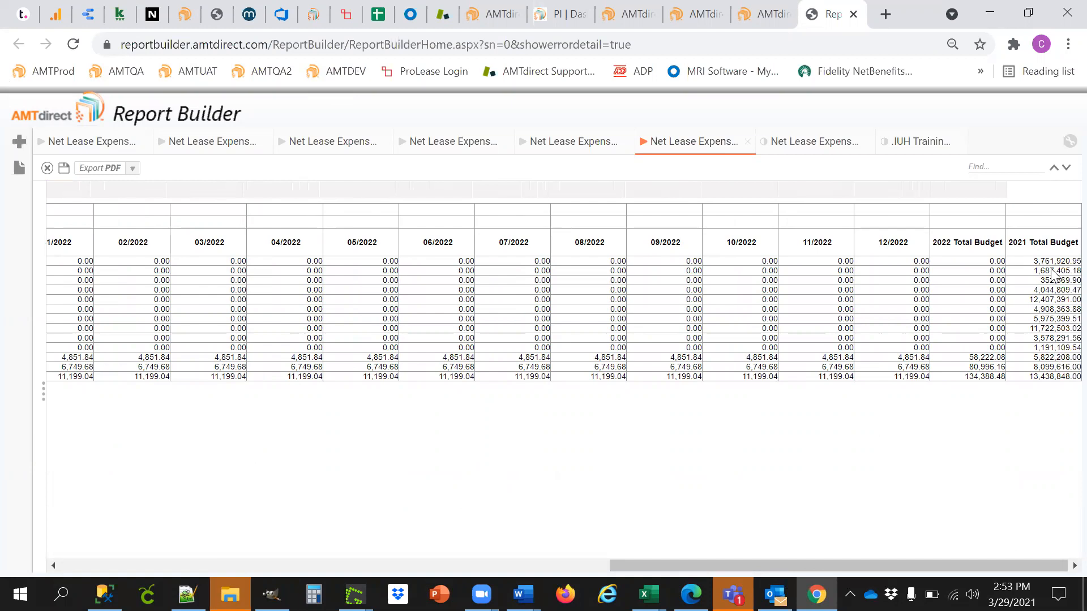
# In the design's last Total Budget formula, enclose the Operating expense times Allocation Percentage product in parentheses and divide it by 100
pyautogui.click(816, 143)
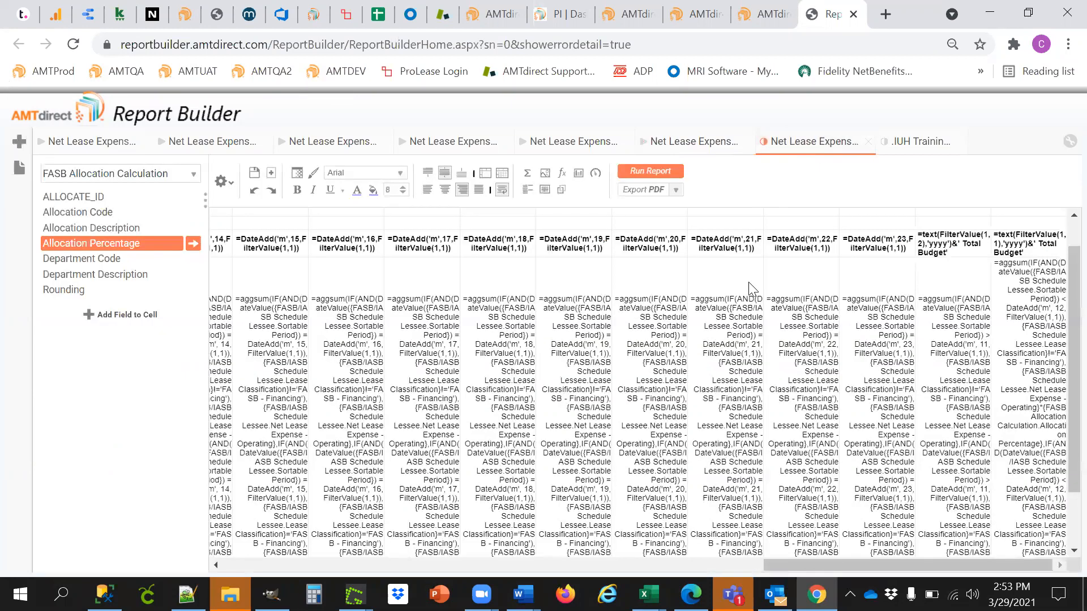
pyautogui.doubleClick(1019, 371)
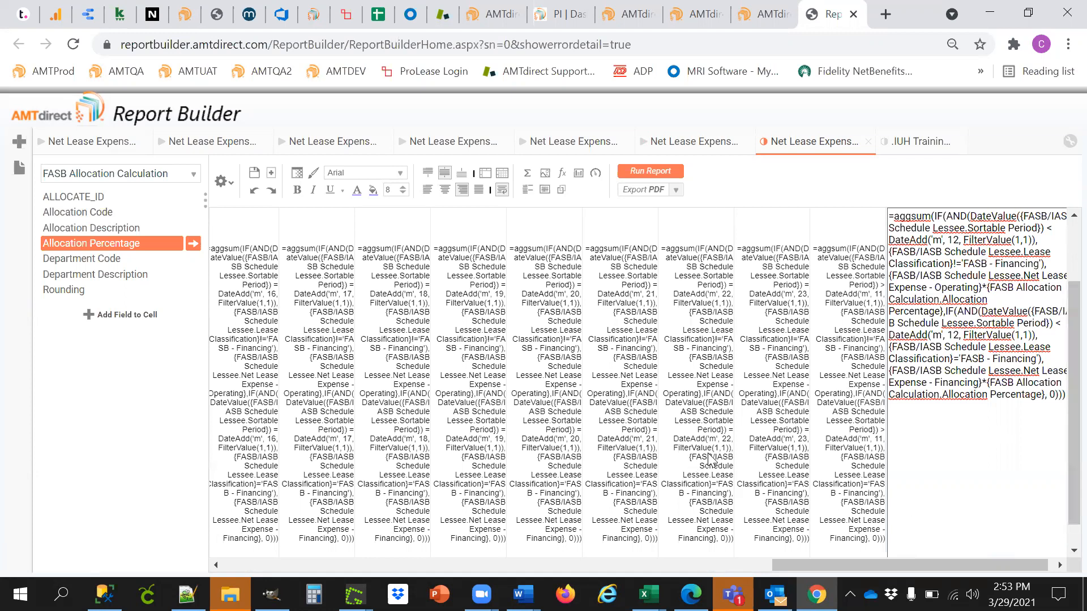
pyautogui.click(810, 443)
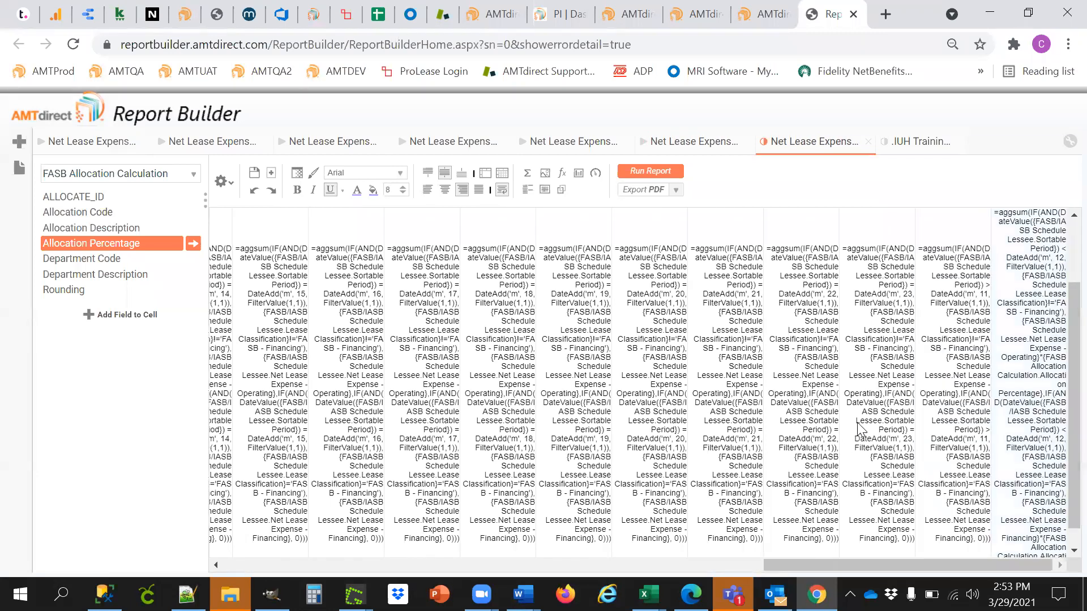
pyautogui.click(562, 172)
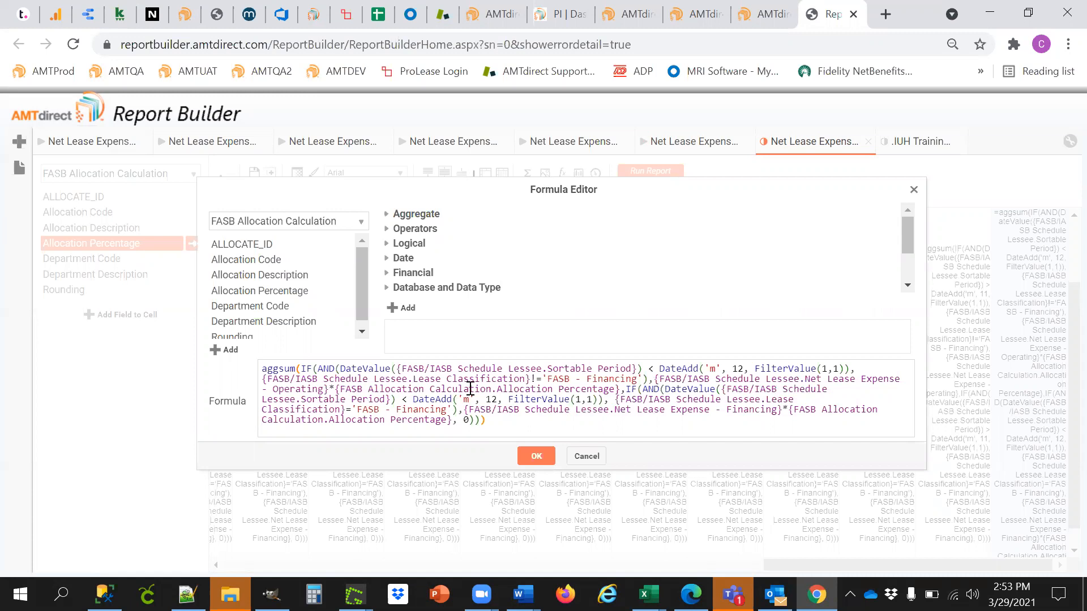
pyautogui.click(622, 389)
pyautogui.click(655, 378)
pyautogui.write('(')
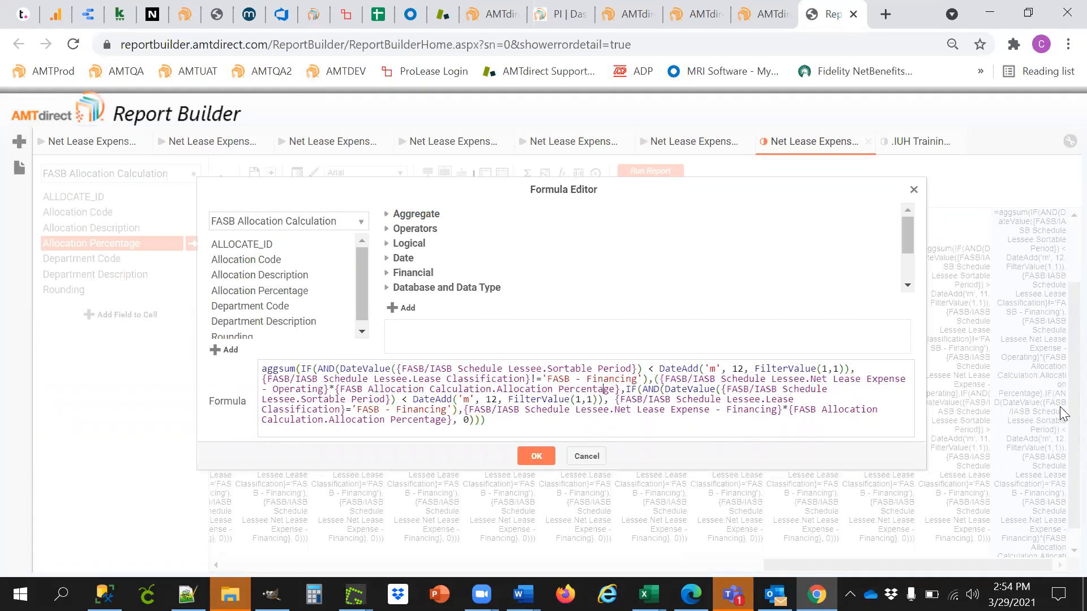
pyautogui.write(')/100')
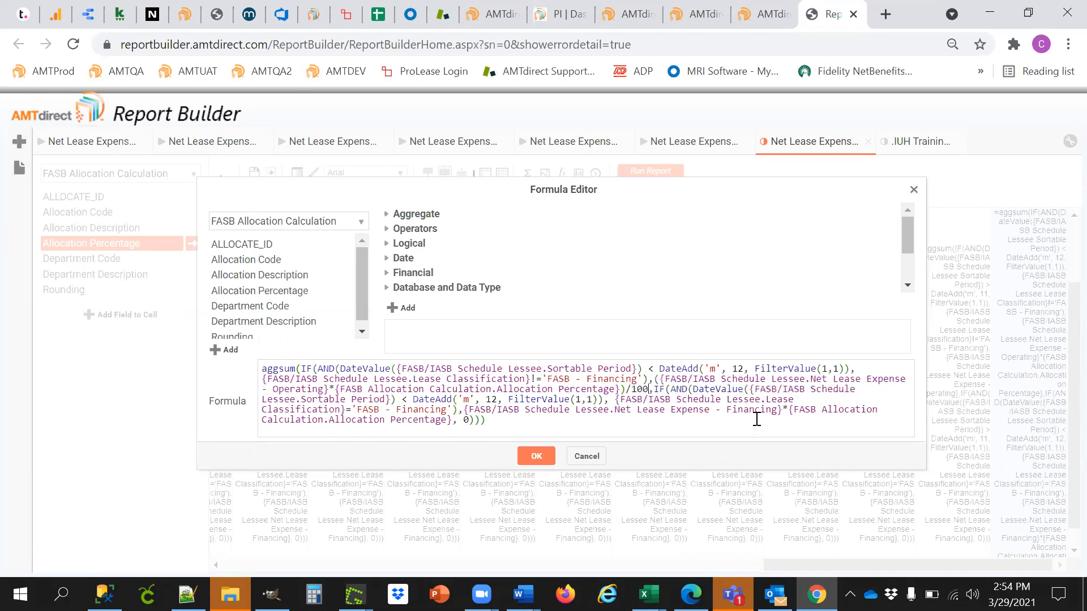
# Enclose the Net Lease Expense - Financing times Allocation Percentage product in parentheses in the same formula
pyautogui.click(463, 406)
pyautogui.write('(')
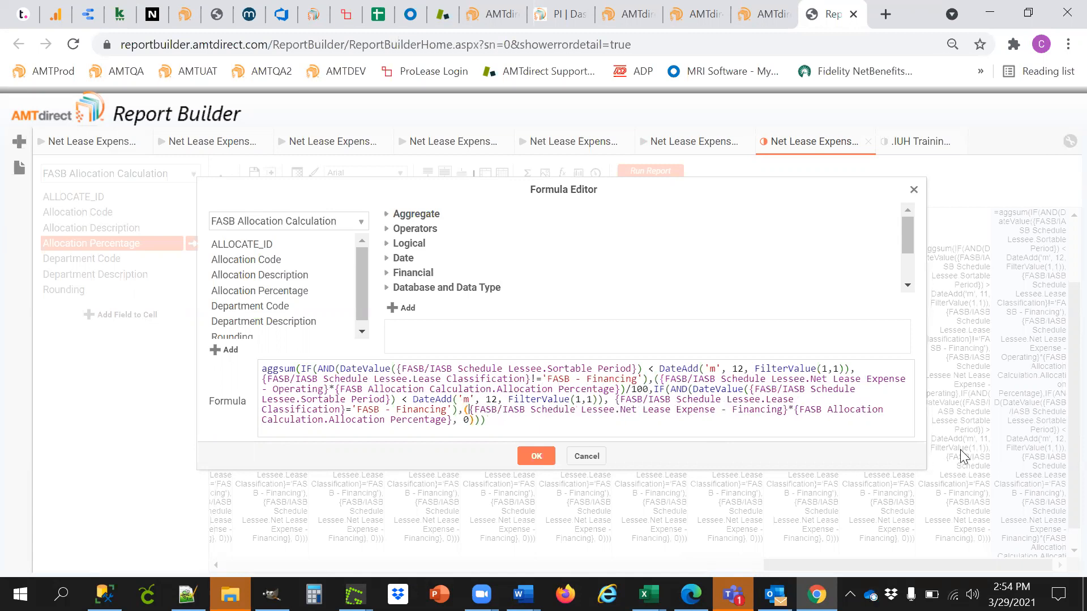
# Divide the financing allocation product by 100 in the 2021 Total Budget formula and run the report with the 01/01/2021 to 12/31/2022 period filter
pyautogui.click(453, 420)
pyautogui.write(')/100')
pyautogui.click(535, 458)
pyautogui.click(661, 172)
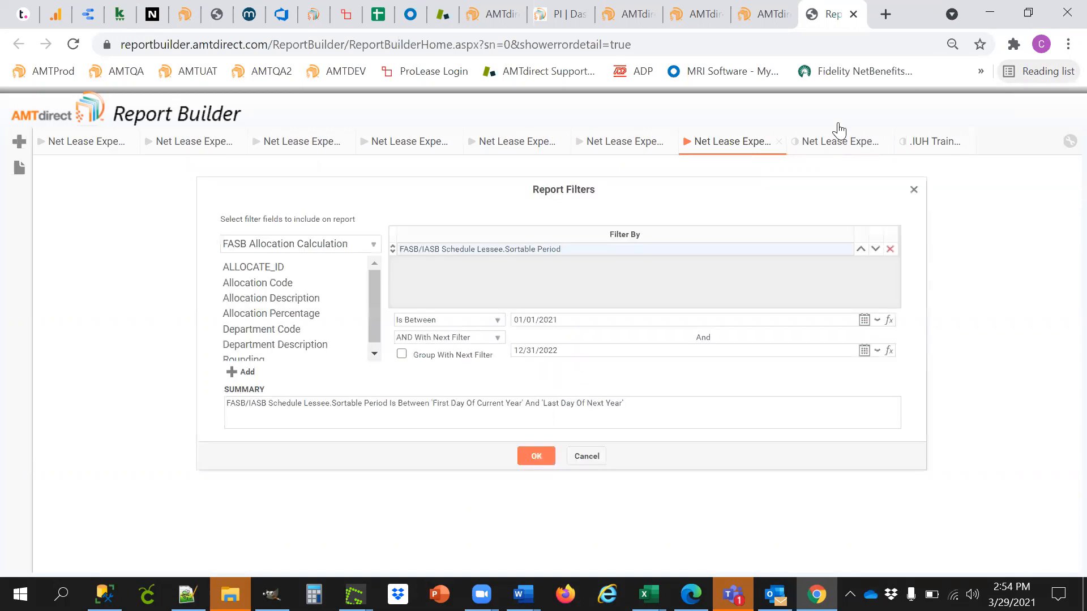
pyautogui.click(533, 457)
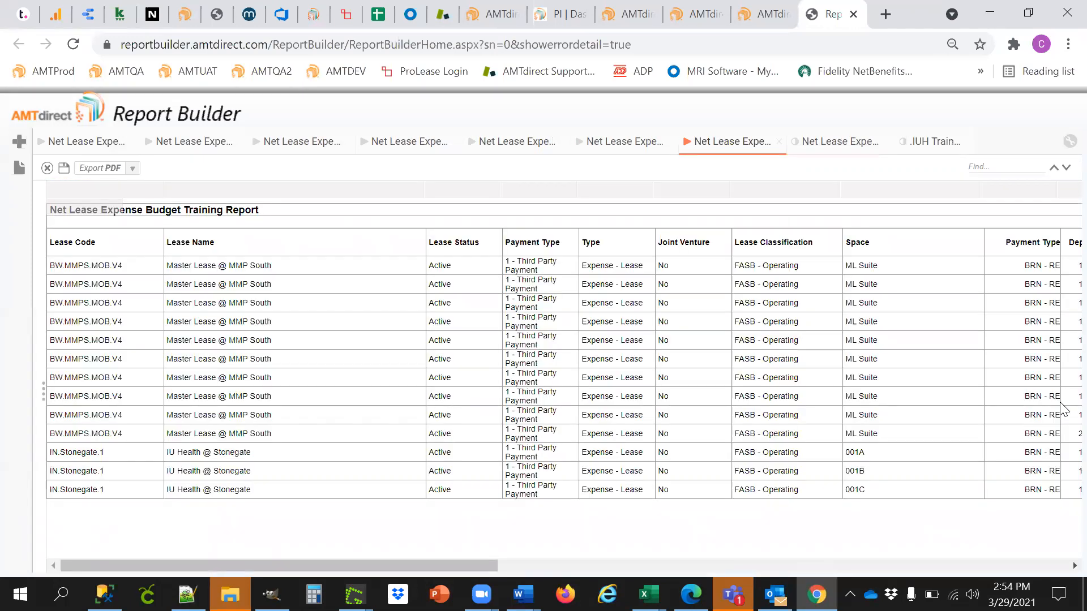
# Compare the 2021 Total Budget column in the new report run with the same column in the earlier unallocated run
pyautogui.moveTo(581, 191)
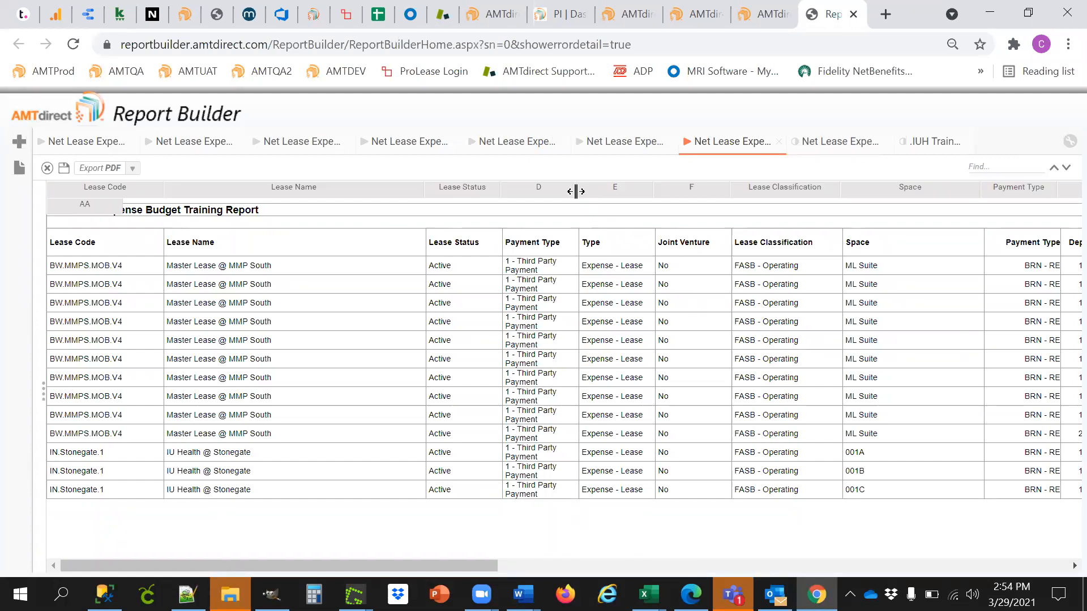
pyautogui.moveTo(439, 565); pyautogui.dragTo(1051, 573)
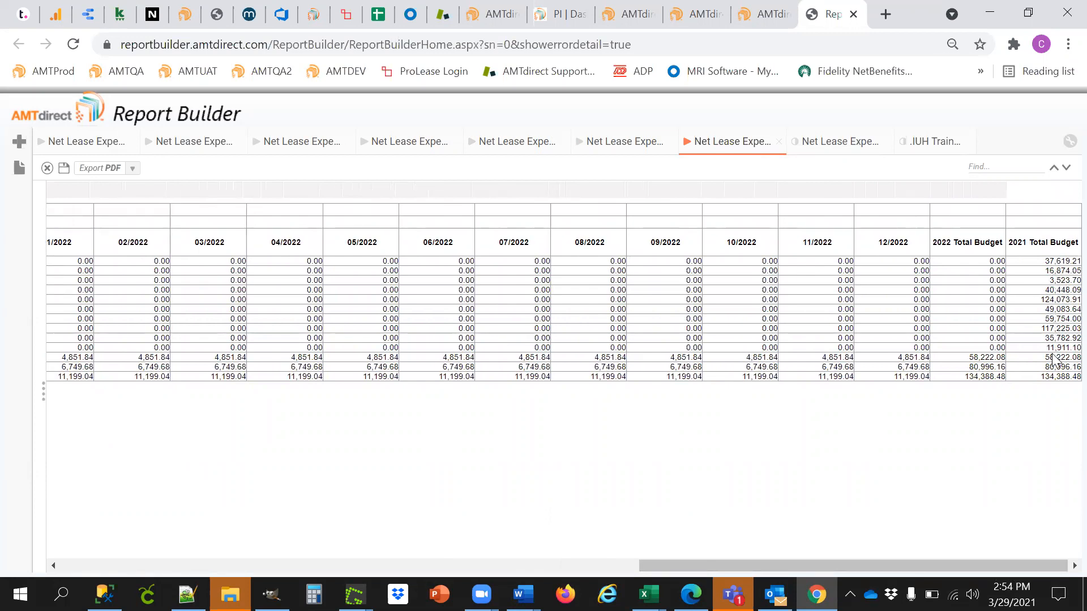
pyautogui.click(513, 144)
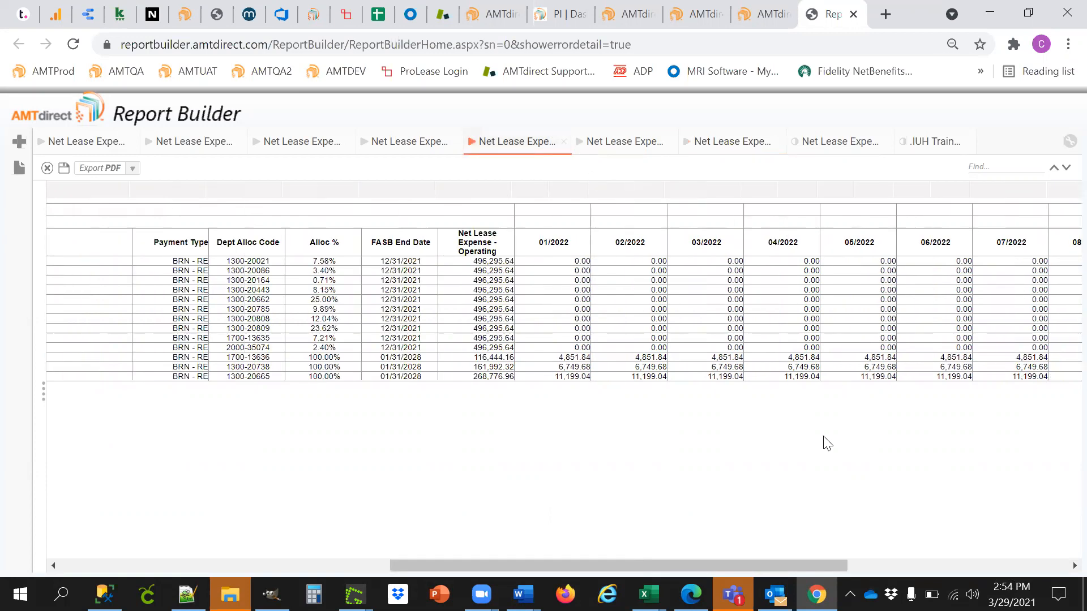
pyautogui.moveTo(745, 565); pyautogui.dragTo(966, 565)
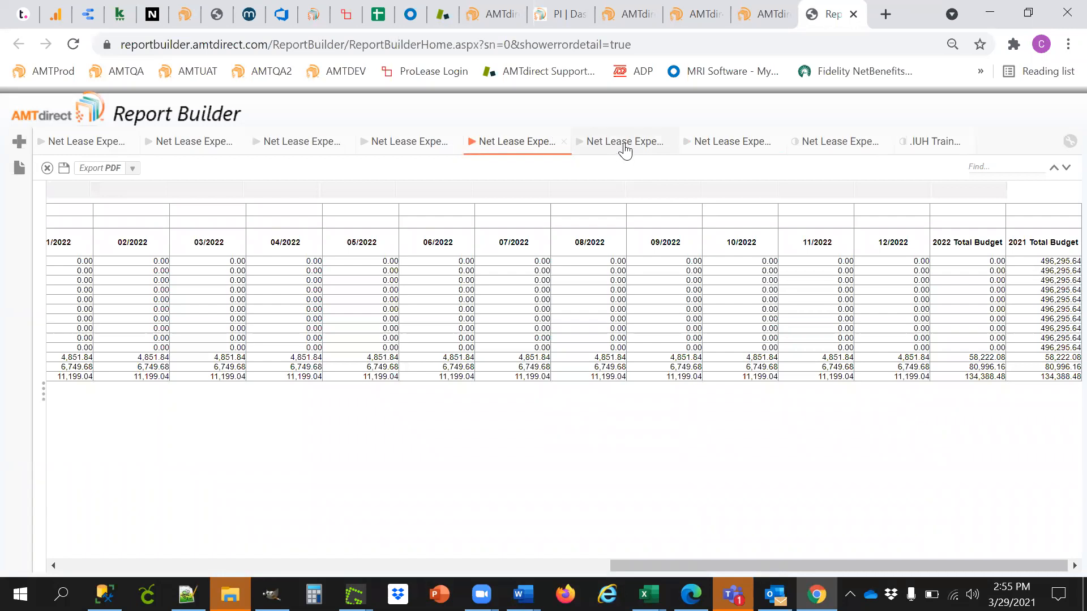
pyautogui.click(720, 144)
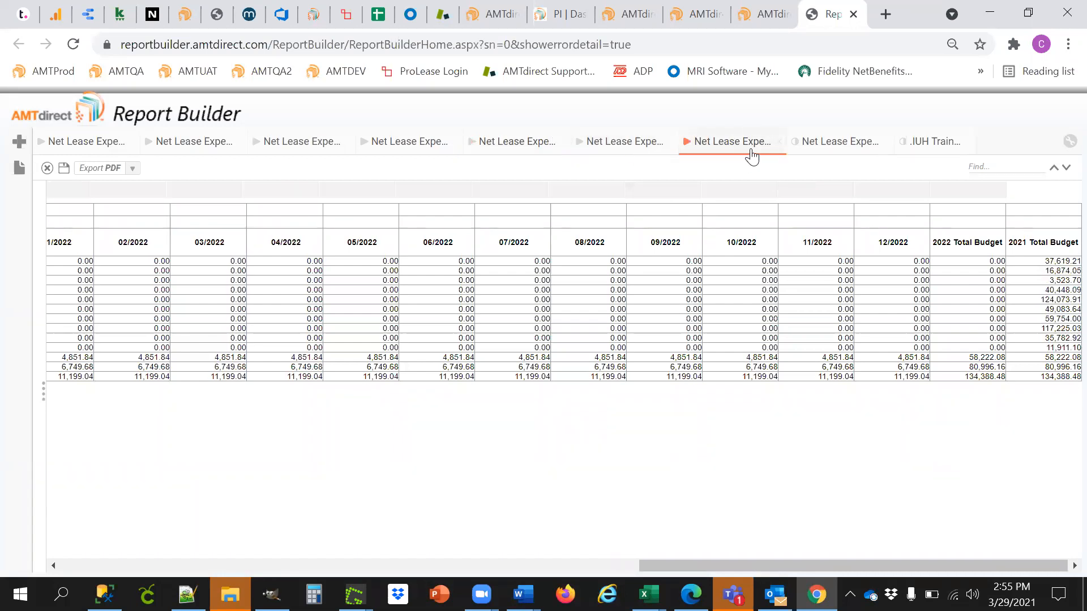
# Export the latest report run to Excel and open the downloaded Net_Lease_Expense_Budget_Training_Report workbook
pyautogui.click(132, 168)
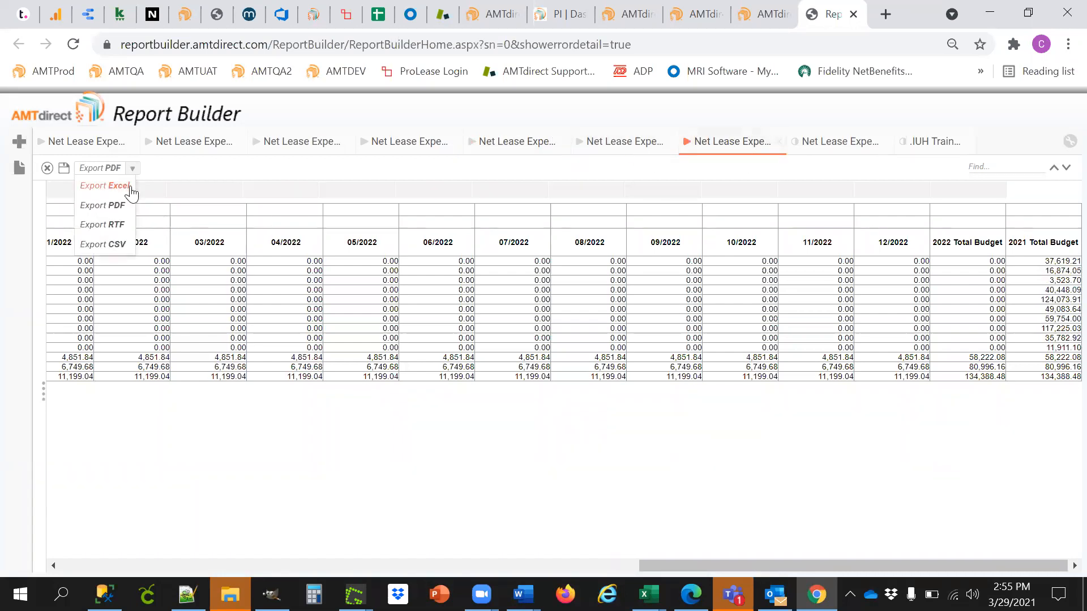
pyautogui.click(105, 186)
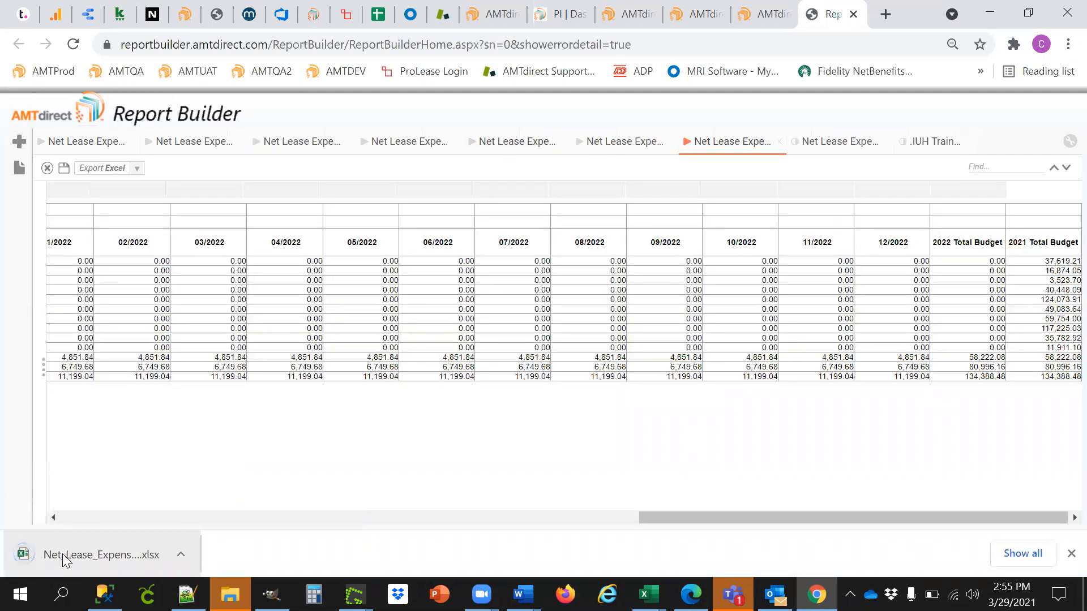
pyautogui.click(64, 556)
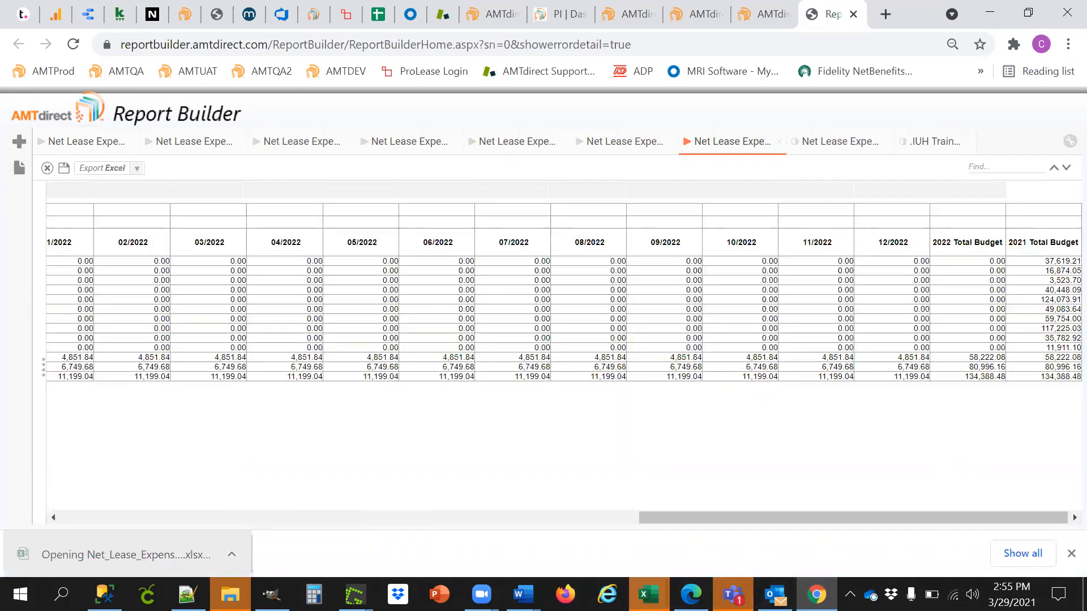
pyautogui.click(649, 594)
pyautogui.click(1016, 548)
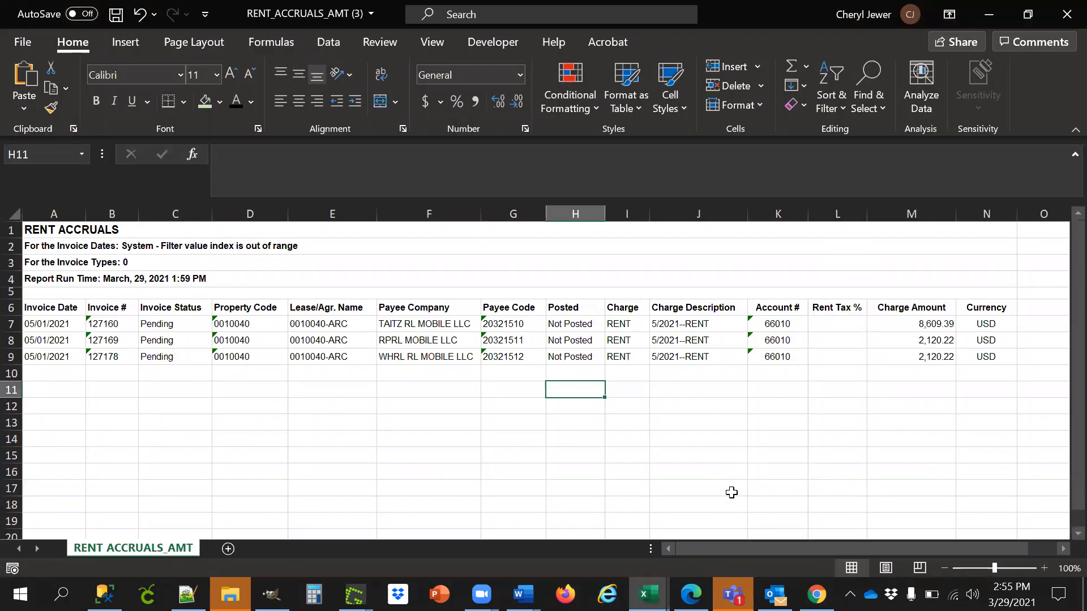
pyautogui.click(778, 423)
pyautogui.moveTo(649, 595)
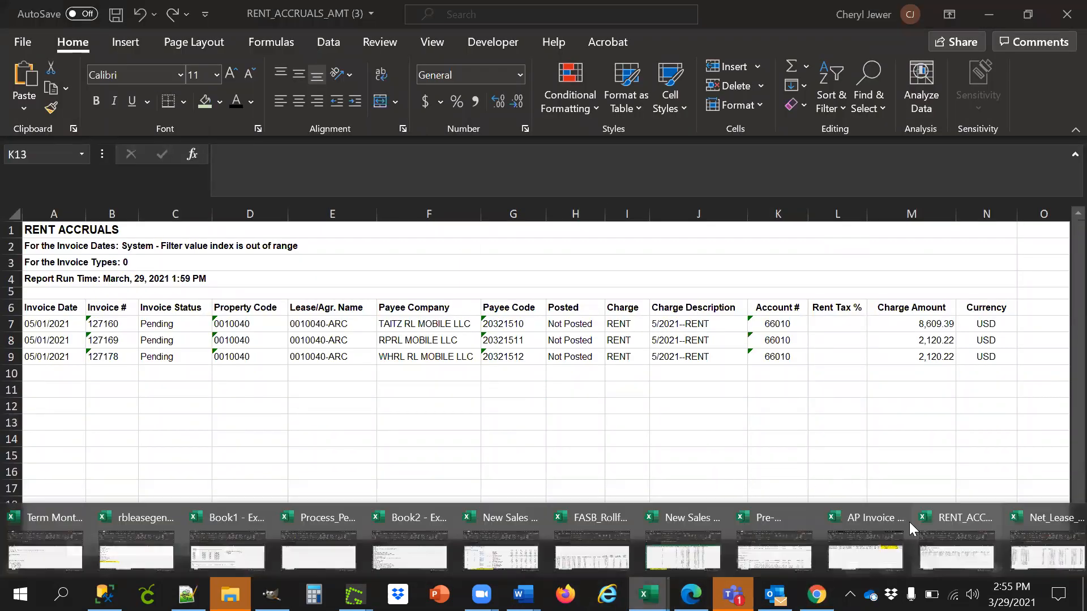
pyautogui.click(1047, 543)
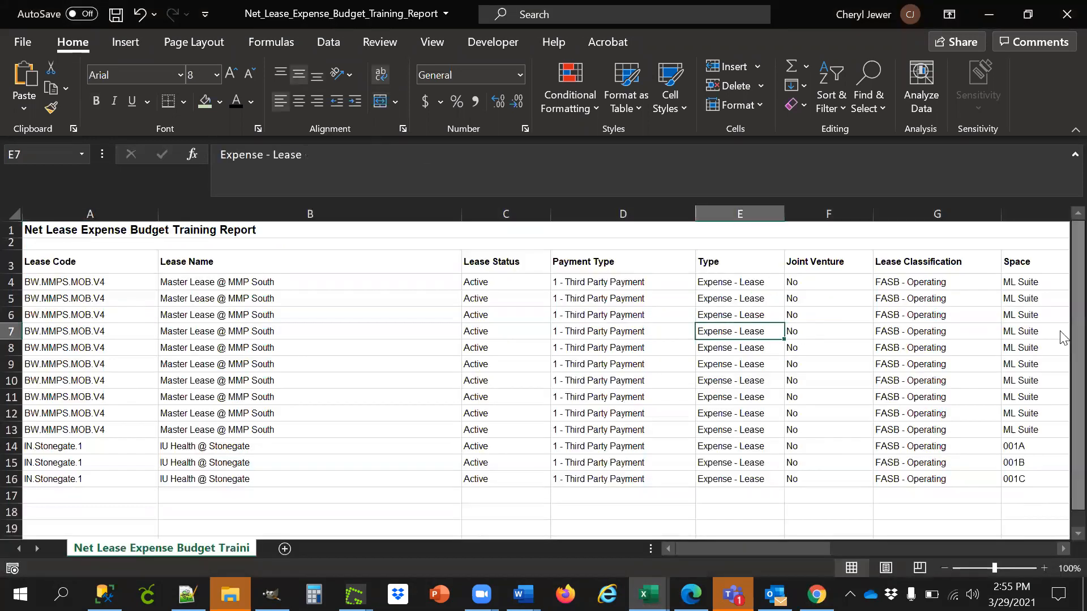
# Check the sum of the Master Lease @ MMP South amounts in the 2021 Total Budget column, cells AA4 to AA13
pyautogui.press('Right')
pyautogui.press('Right')
pyautogui.press('Right')
pyautogui.press('Right')
pyautogui.press('Right')
pyautogui.press('Right')
pyautogui.press('Right')
pyautogui.press('Right')
pyautogui.press('Right')
pyautogui.press('Right')
pyautogui.press('Right')
pyautogui.press('Right')
pyautogui.press('Right')
pyautogui.press('Right')
pyautogui.press('Right')
pyautogui.press('Right')
pyautogui.press('Right')
pyautogui.press('Right')
pyautogui.press('Right')
pyautogui.press('Right')
pyautogui.press('Left')
pyautogui.press('Left')
pyautogui.press('Left')
pyautogui.press('Left')
pyautogui.press('Left')
pyautogui.press('Left')
pyautogui.press('Up')
pyautogui.press('Up')
pyautogui.press('Left')
pyautogui.press('Left')
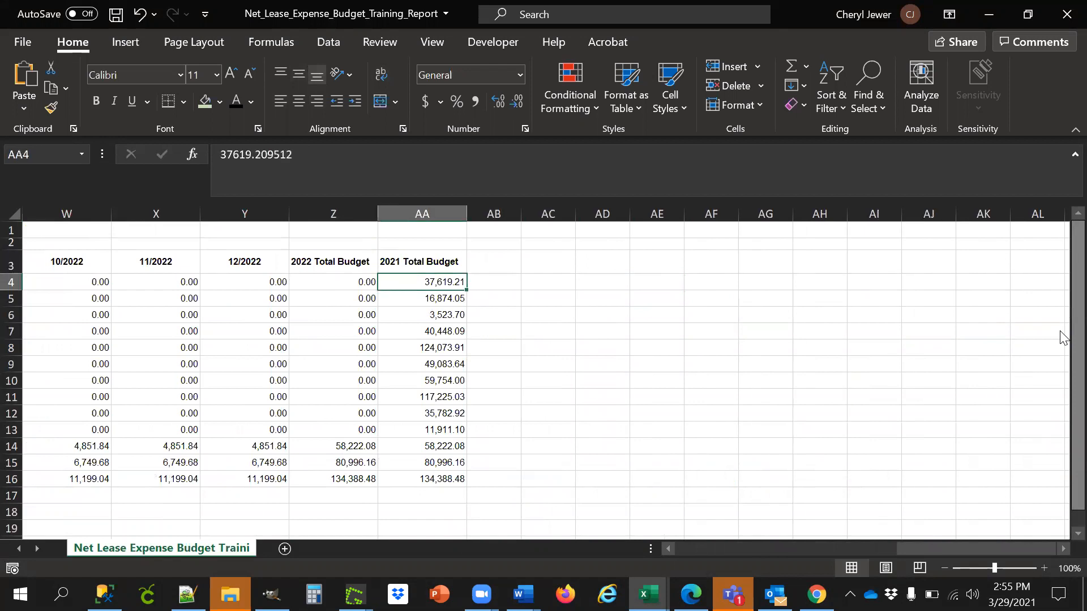
pyautogui.hotkey('shift', 'Down')
pyautogui.hotkey('shift', 'Down')
pyautogui.hotkey('shift', 'Down')
pyautogui.hotkey('shift', 'Down')
pyautogui.hotkey('shift', 'Down')
pyautogui.hotkey('shift', 'Down')
pyautogui.hotkey('shift', 'Down')
pyautogui.hotkey('shift', 'Down')
pyautogui.hotkey('shift', 'Down')
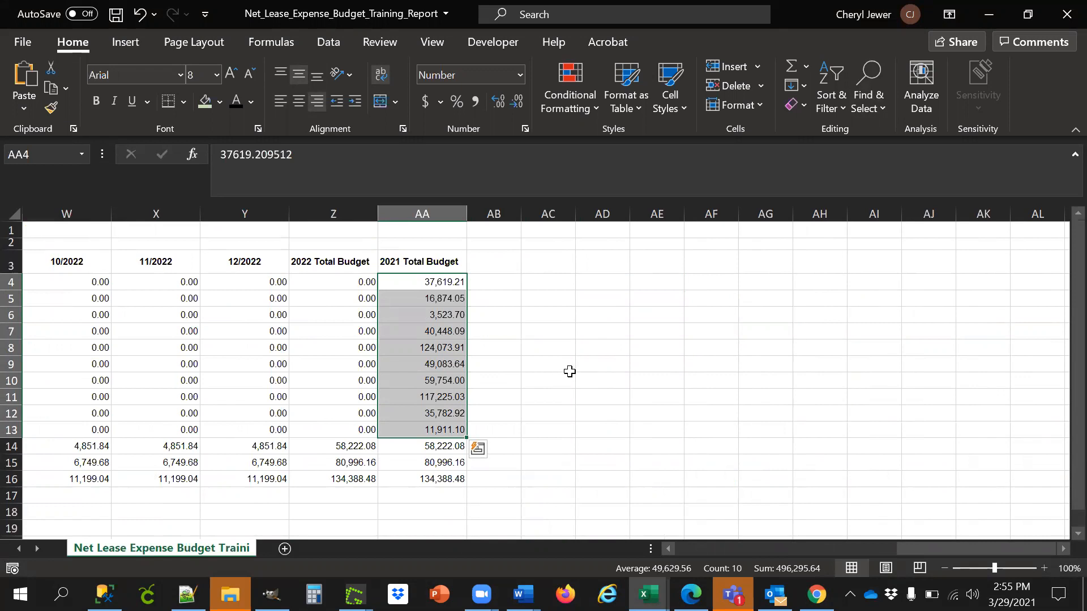
pyautogui.click(646, 365)
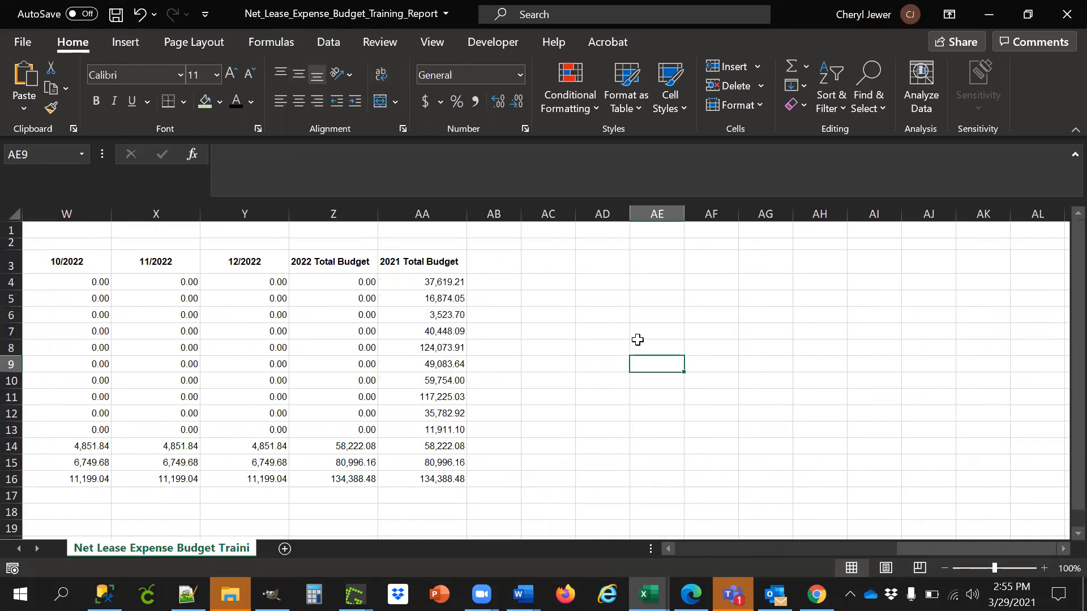
# Switch back to Report Builder in Chrome and review the first three earlier report runs
pyautogui.click(817, 595)
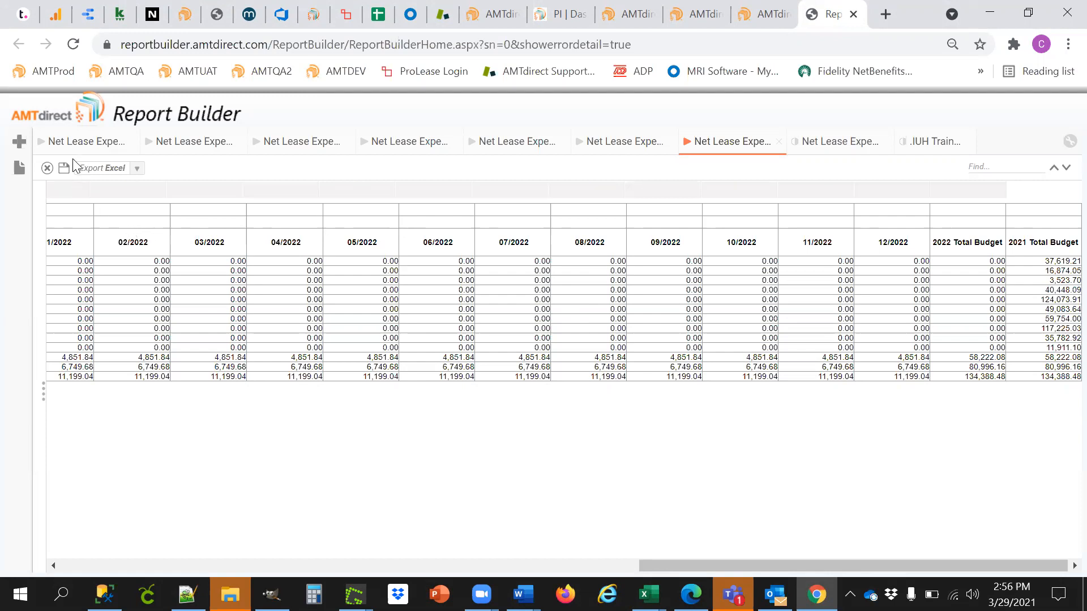
pyautogui.click(50, 142)
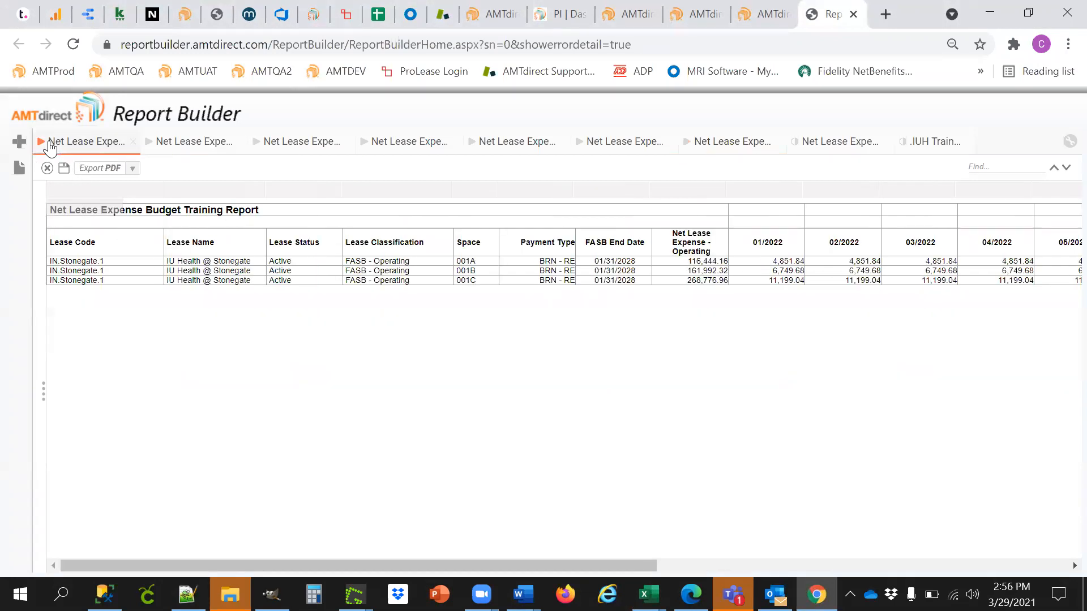
pyautogui.click(188, 141)
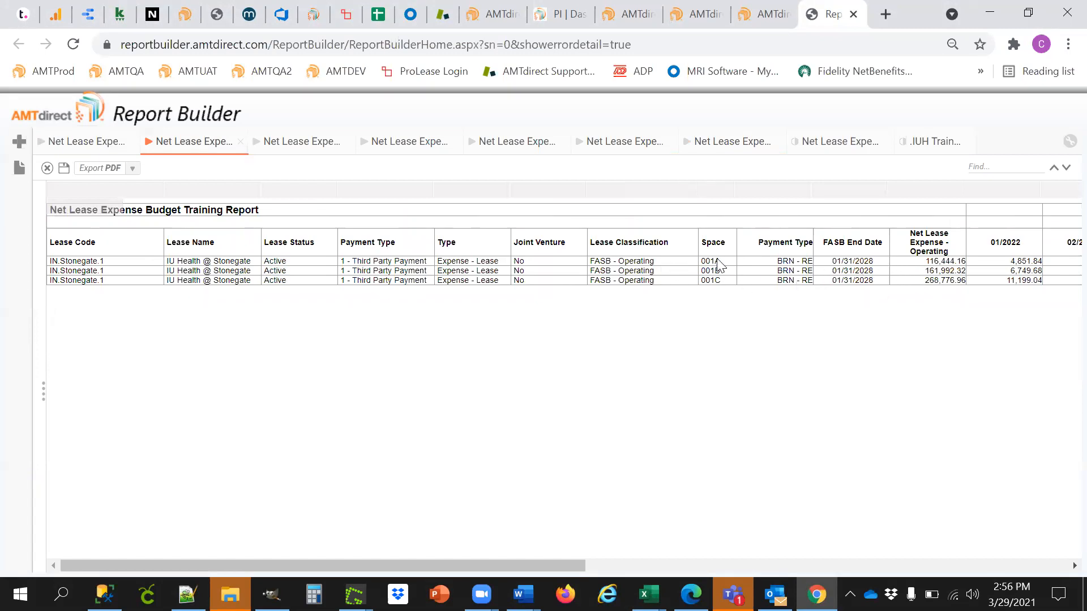
pyautogui.click(301, 145)
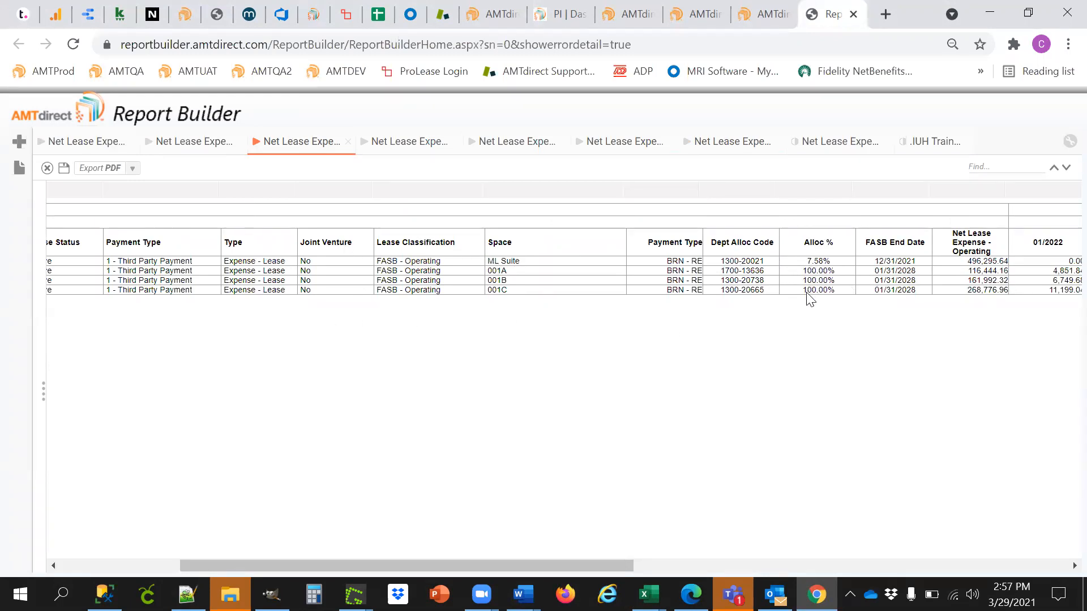
pyautogui.moveTo(393, 191)
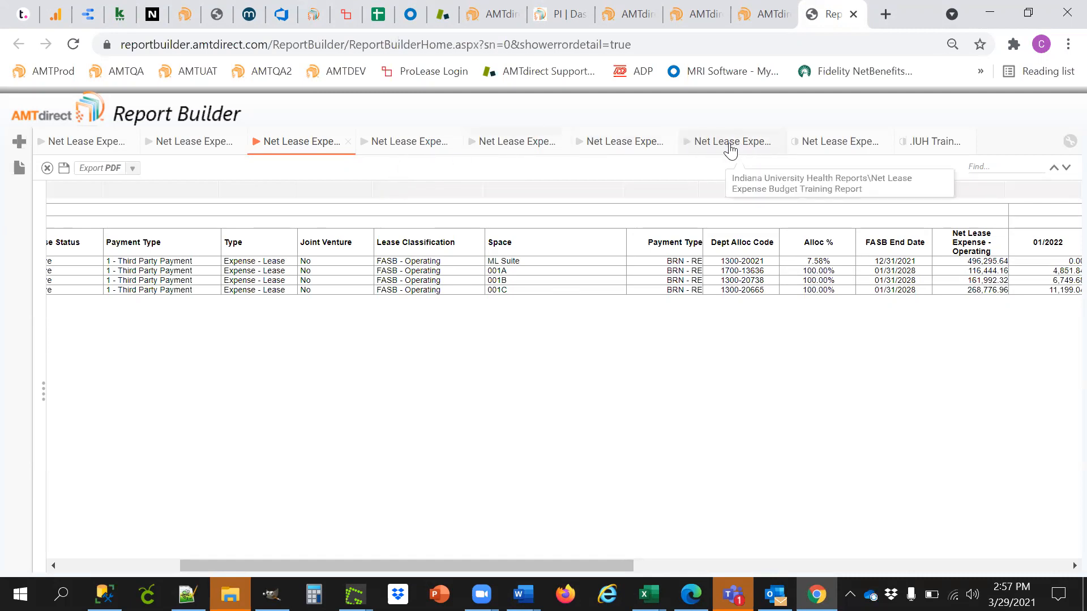
# Examine the 2021 Total Budget formula in the report design and the leading columns of the latest report run
pyautogui.click(803, 142)
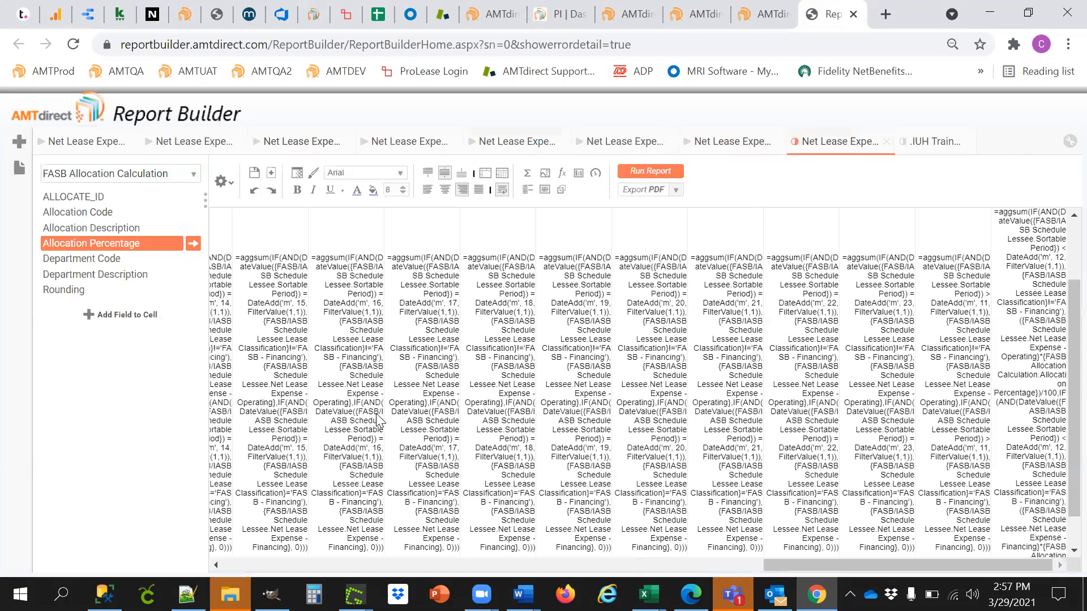
pyautogui.moveTo(838, 561); pyautogui.dragTo(219, 493)
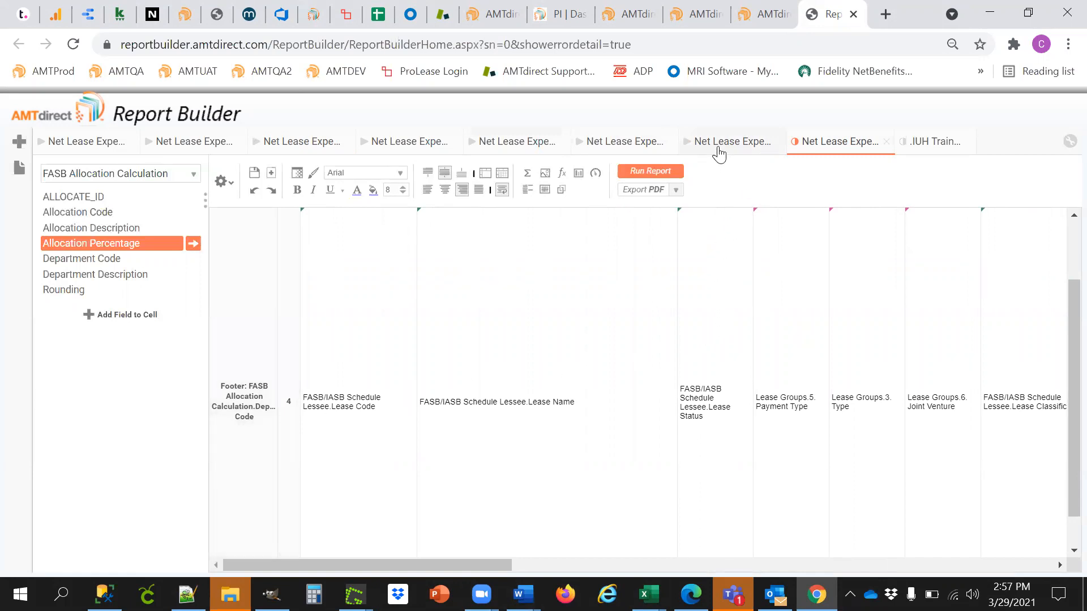
pyautogui.moveTo(390, 566); pyautogui.dragTo(981, 575)
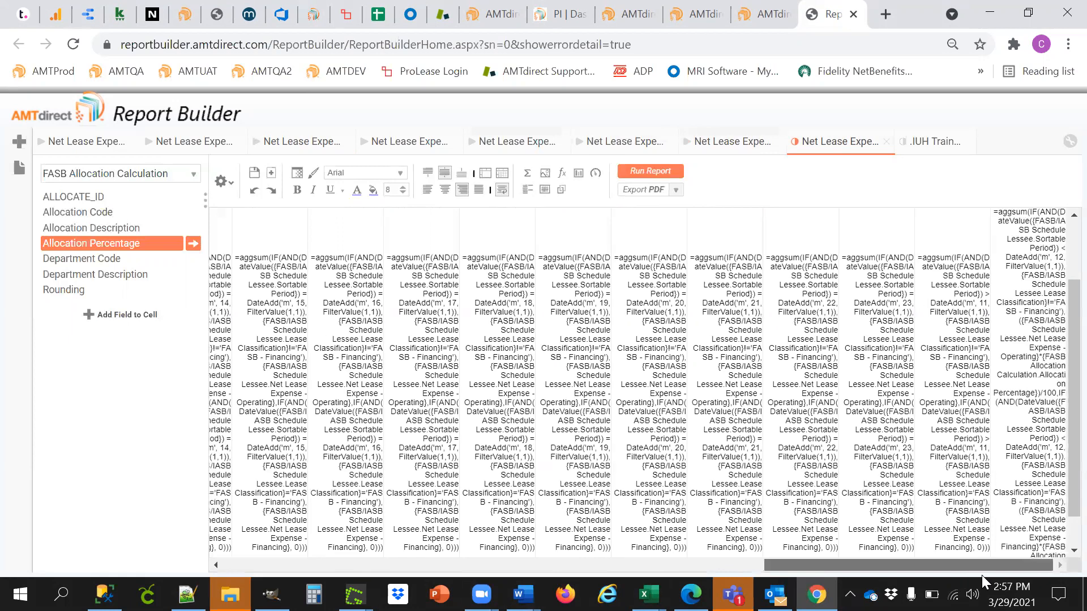
pyautogui.doubleClick(1007, 450)
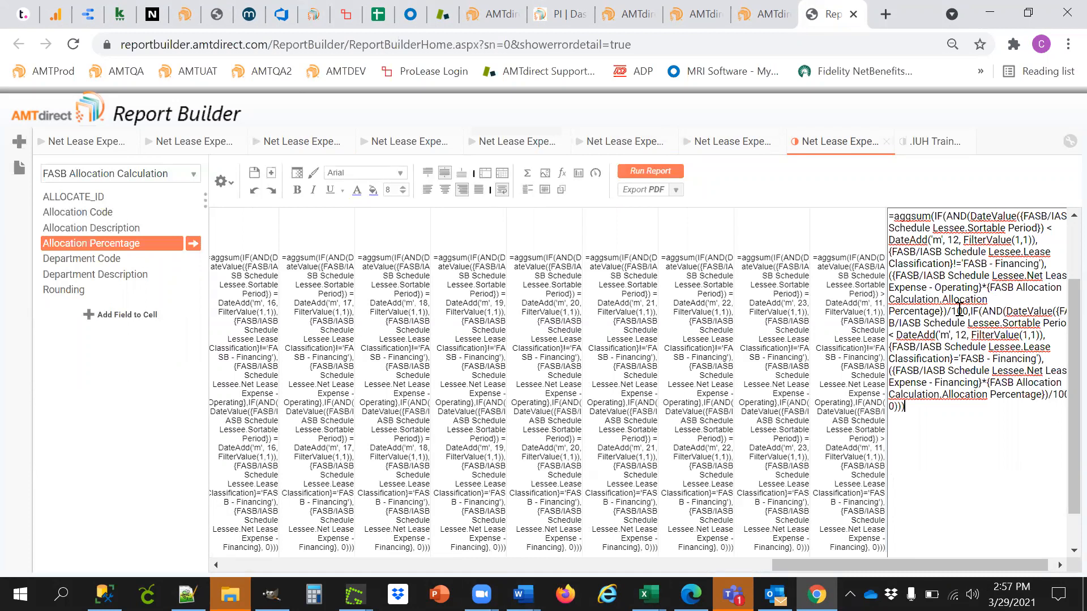
pyautogui.click(846, 365)
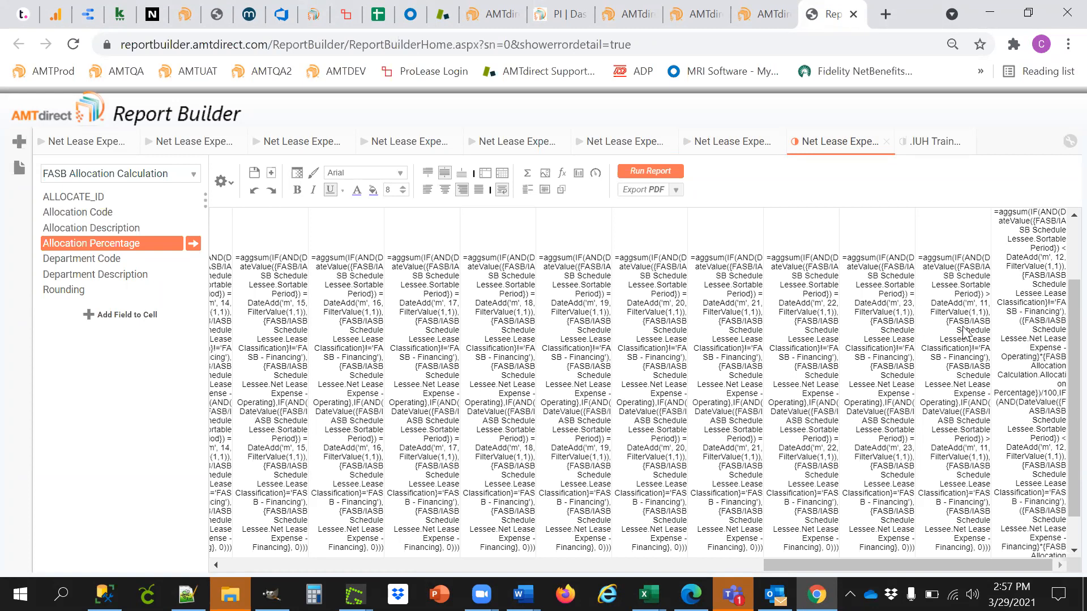
pyautogui.click(721, 152)
pyautogui.moveTo(765, 568); pyautogui.dragTo(98, 567)
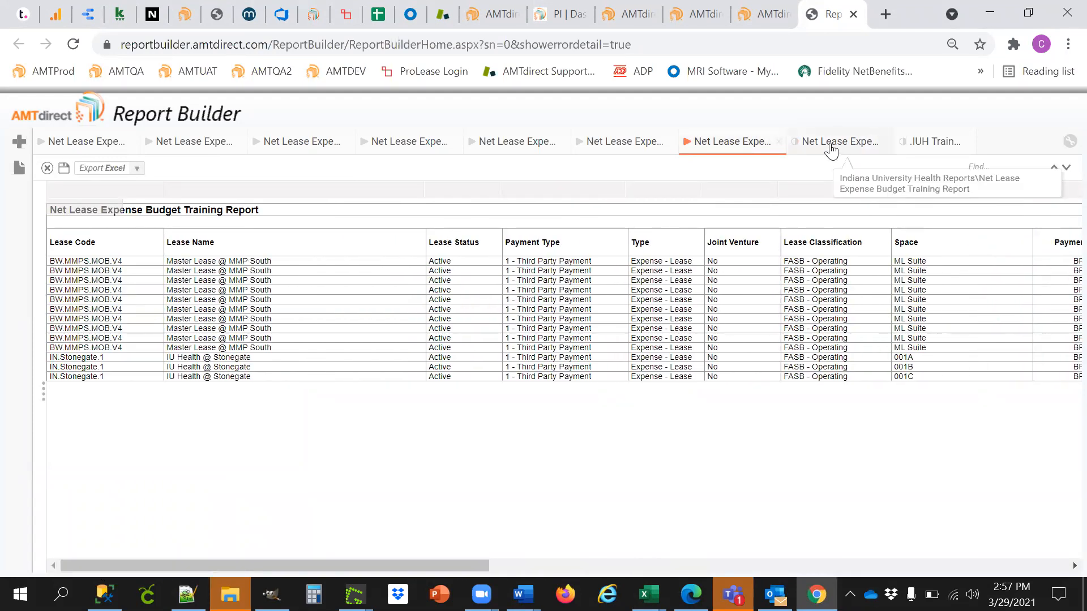
# Close the six older Net Lease Expense Budget report runs and review the latest run through to its 2021 Total Budget column
pyautogui.rightClick(831, 149)
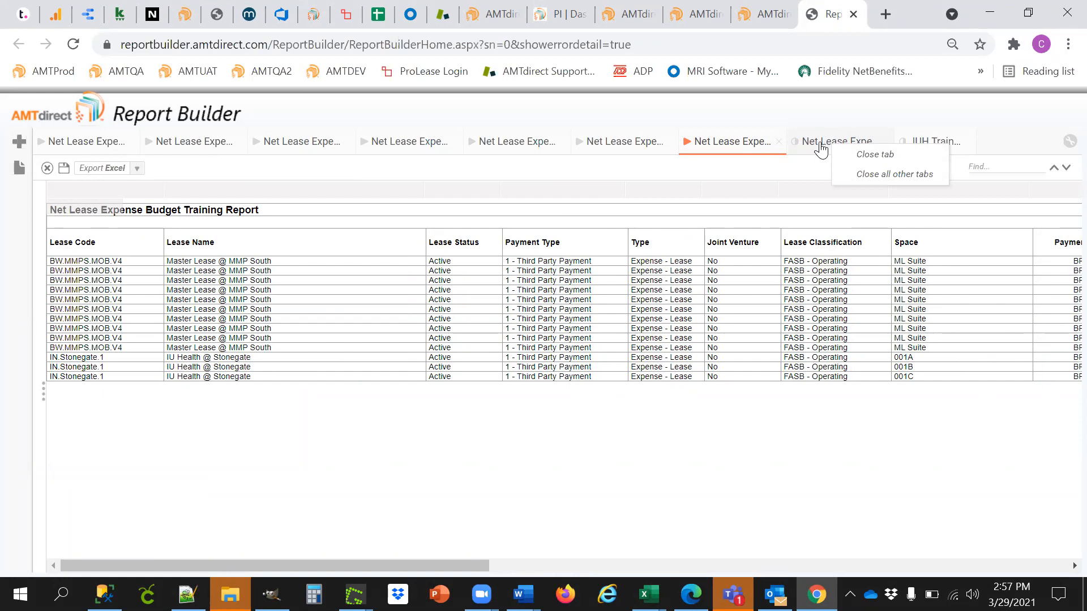
pyautogui.click(818, 148)
pyautogui.click(613, 150)
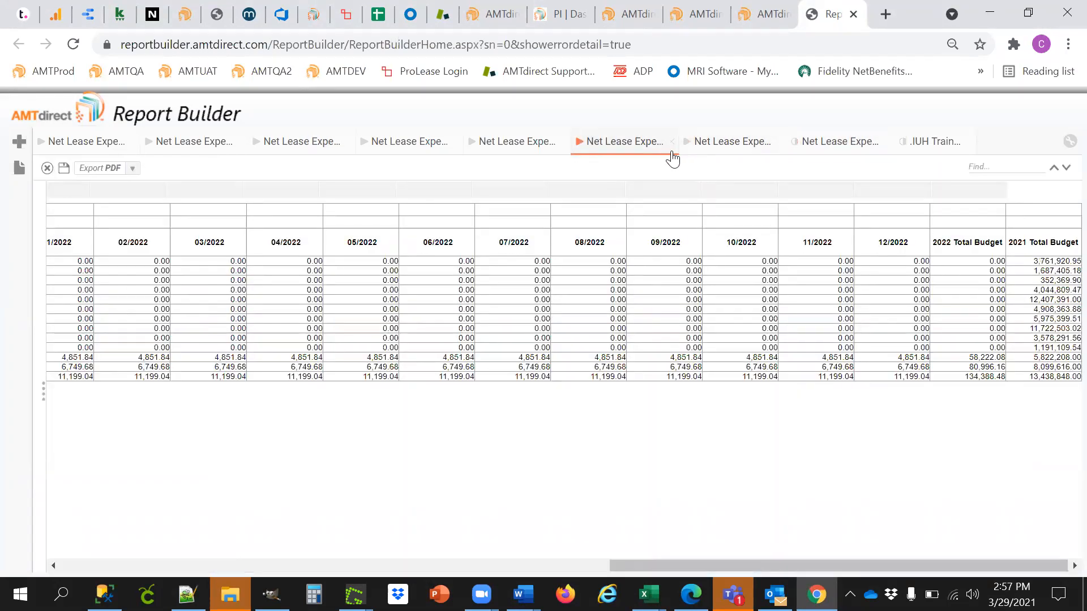
pyautogui.click(671, 145)
pyautogui.click(547, 149)
pyautogui.click(626, 144)
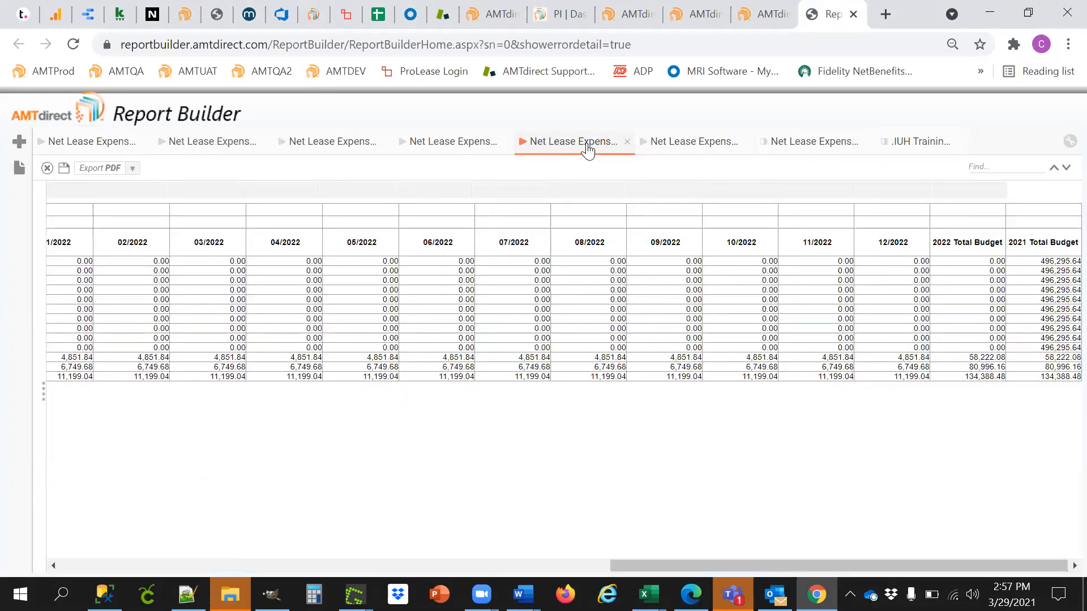
pyautogui.click(496, 142)
pyautogui.click(572, 141)
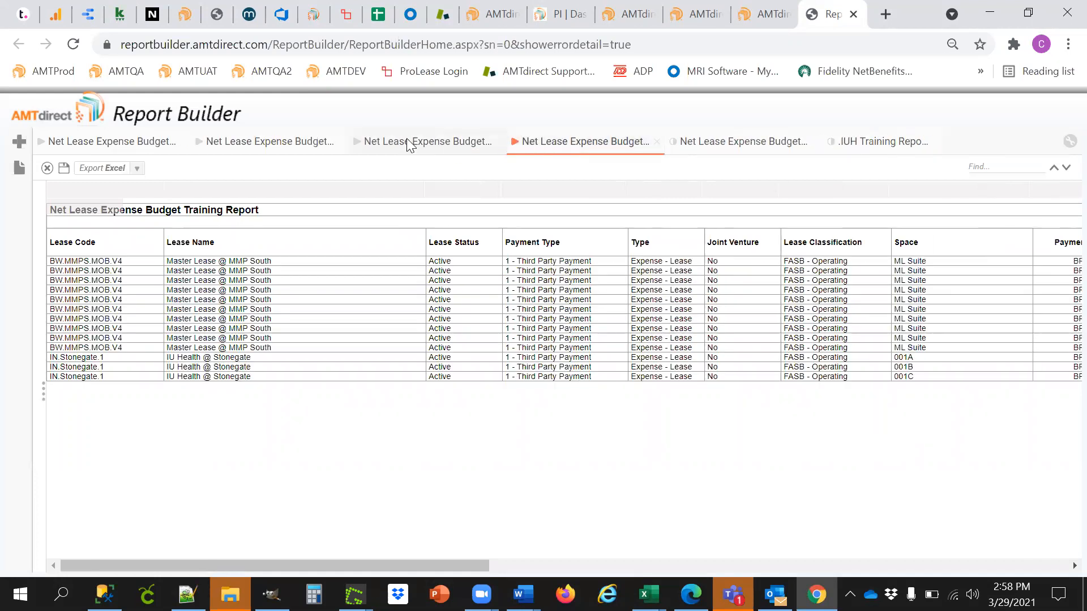
pyautogui.click(494, 145)
pyautogui.click(291, 146)
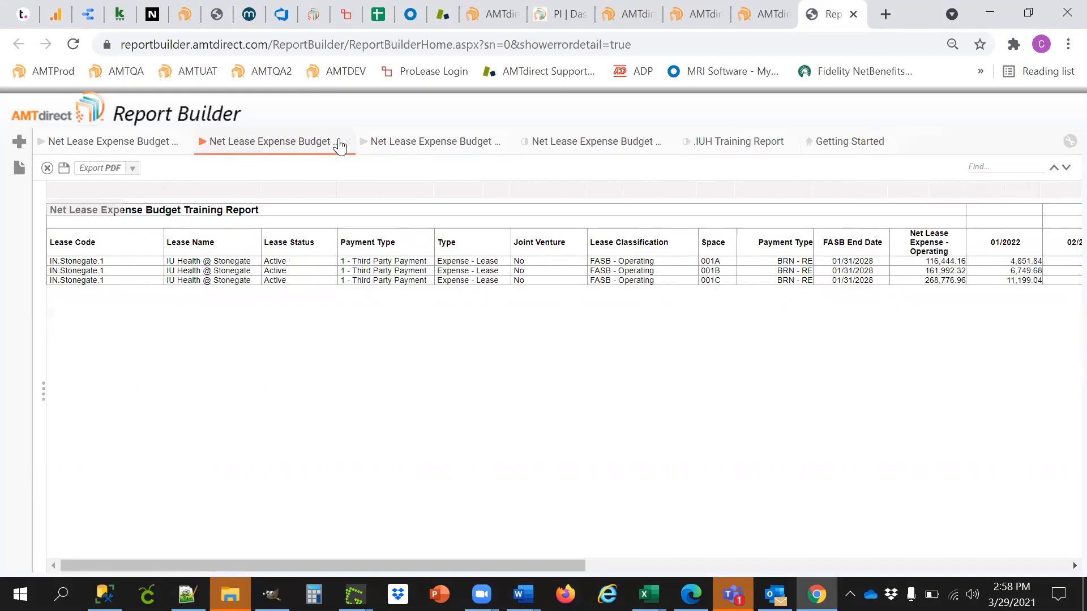
pyautogui.click(345, 142)
pyautogui.click(151, 141)
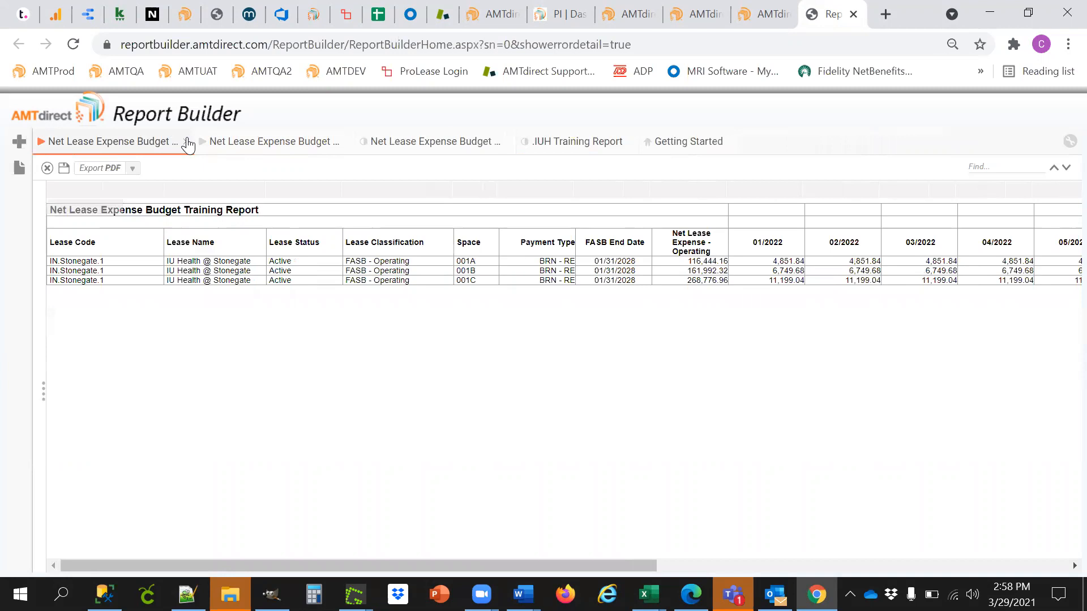
pyautogui.click(185, 142)
pyautogui.moveTo(418, 567); pyautogui.dragTo(657, 576)
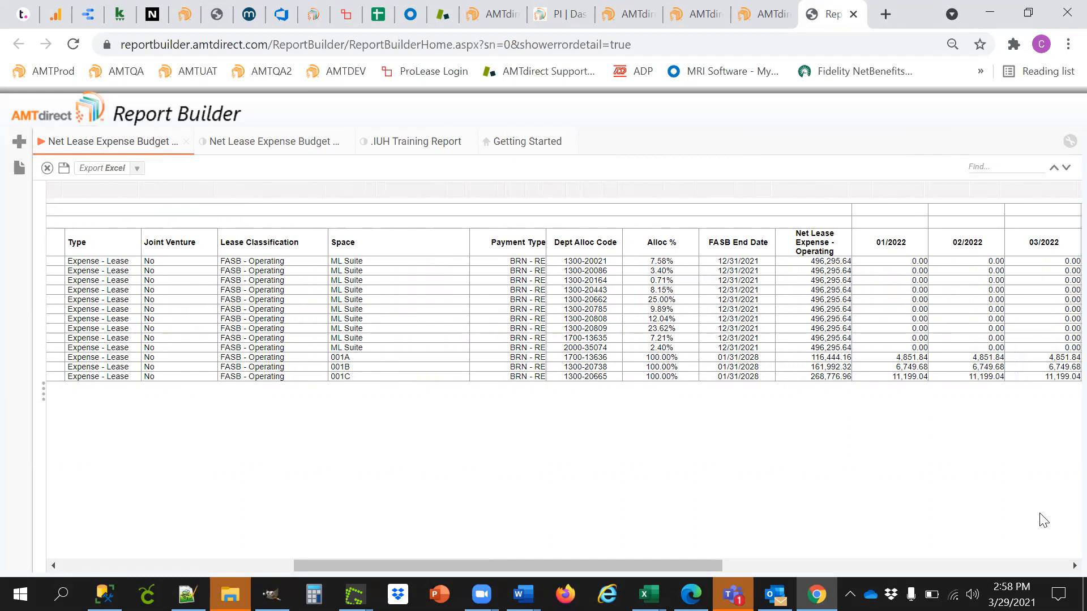
pyautogui.moveTo(600, 567); pyautogui.dragTo(985, 546)
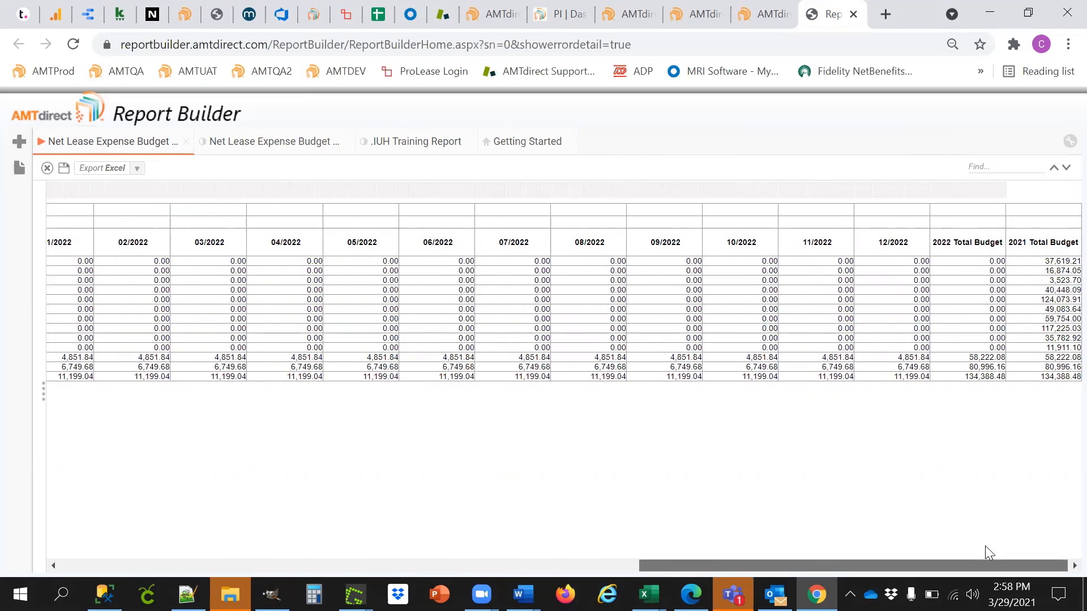
# Close the Cost Allocations page and examine the rental activity, notes and expense details of the Base Rent - Real Estate recurring payment
pyautogui.moveTo(984, 546); pyautogui.dragTo(738, 549)
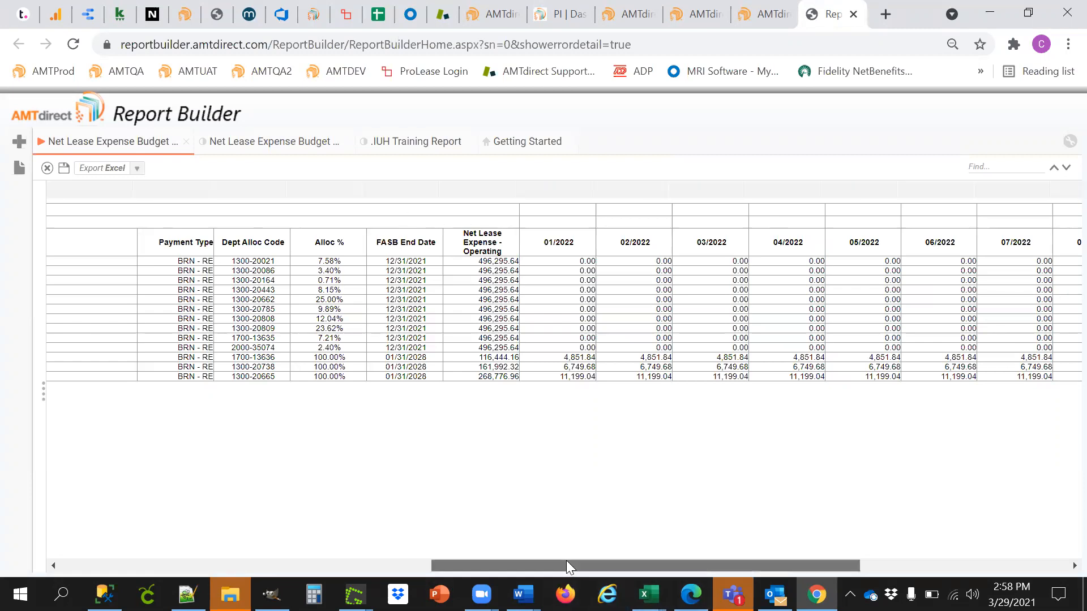
pyautogui.moveTo(568, 566); pyautogui.dragTo(153, 539)
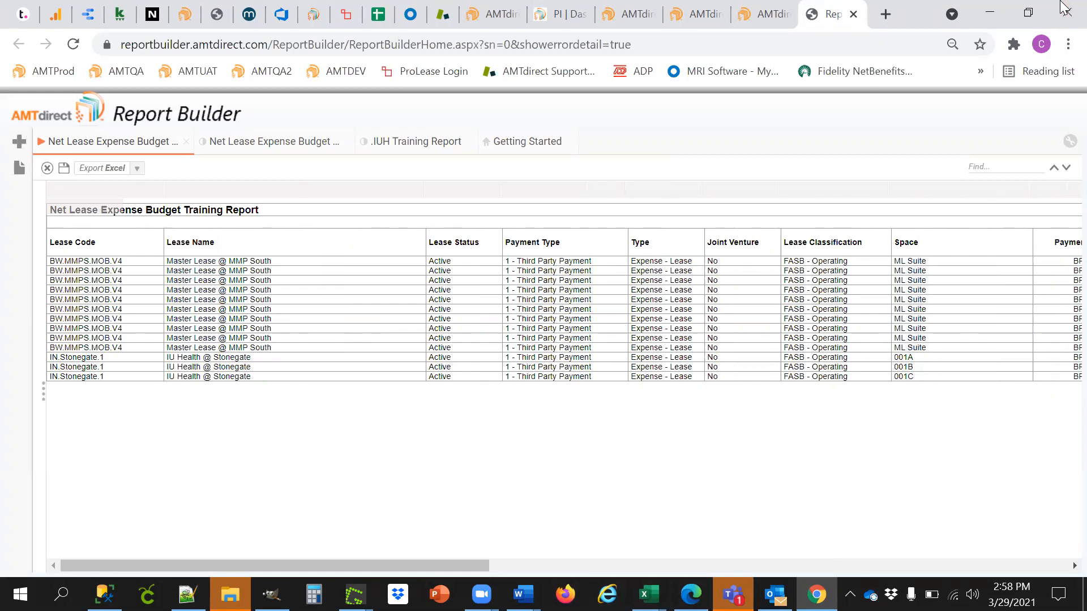
pyautogui.click(765, 15)
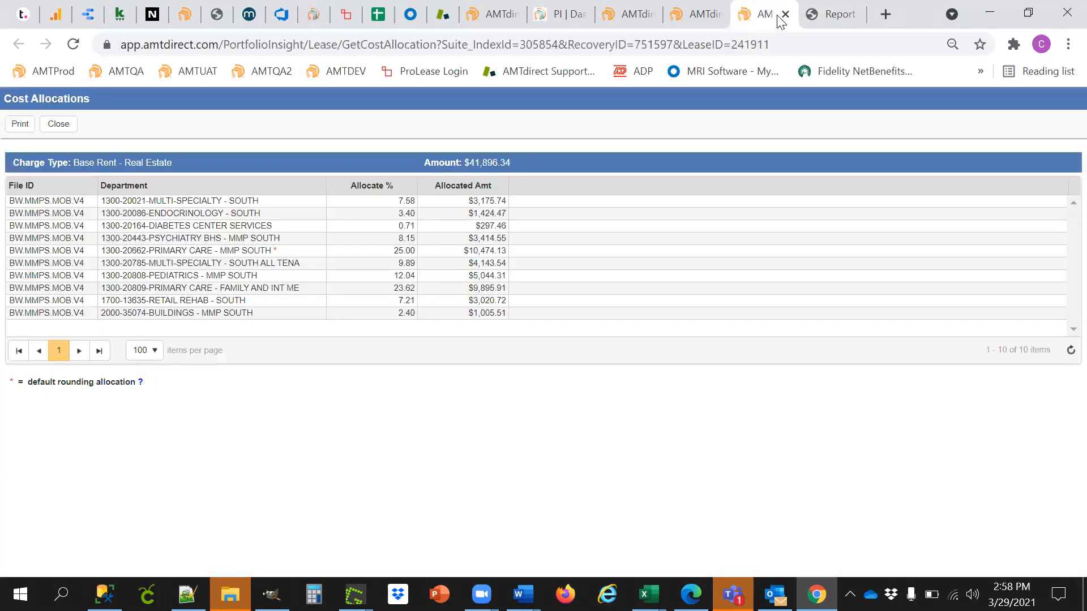
pyautogui.click(786, 14)
pyautogui.click(724, 17)
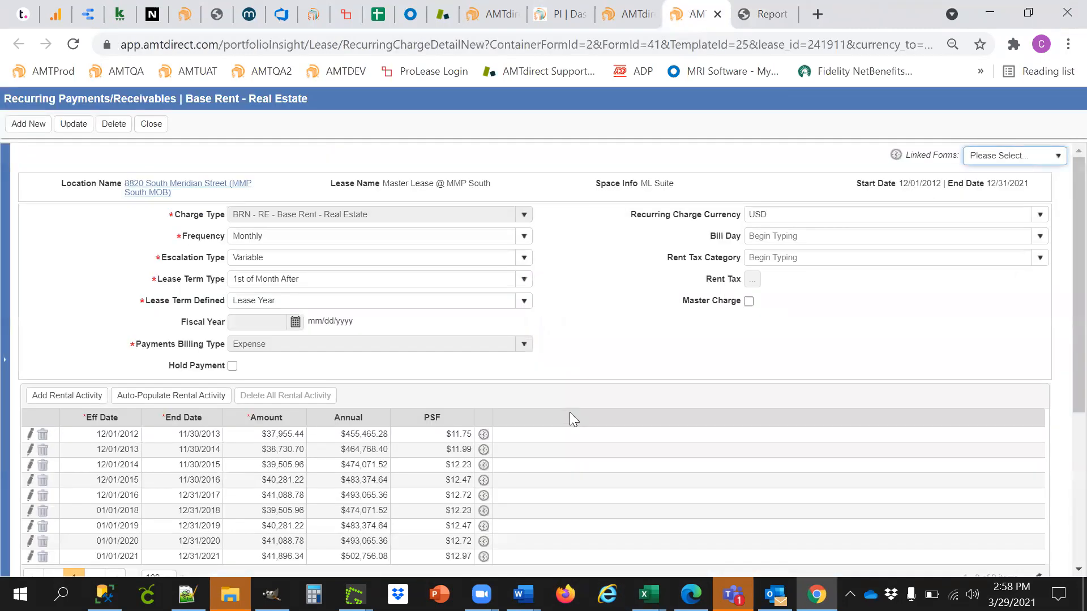
pyautogui.scroll(-4, 566, 436)
pyautogui.scroll(-1, 669, 439)
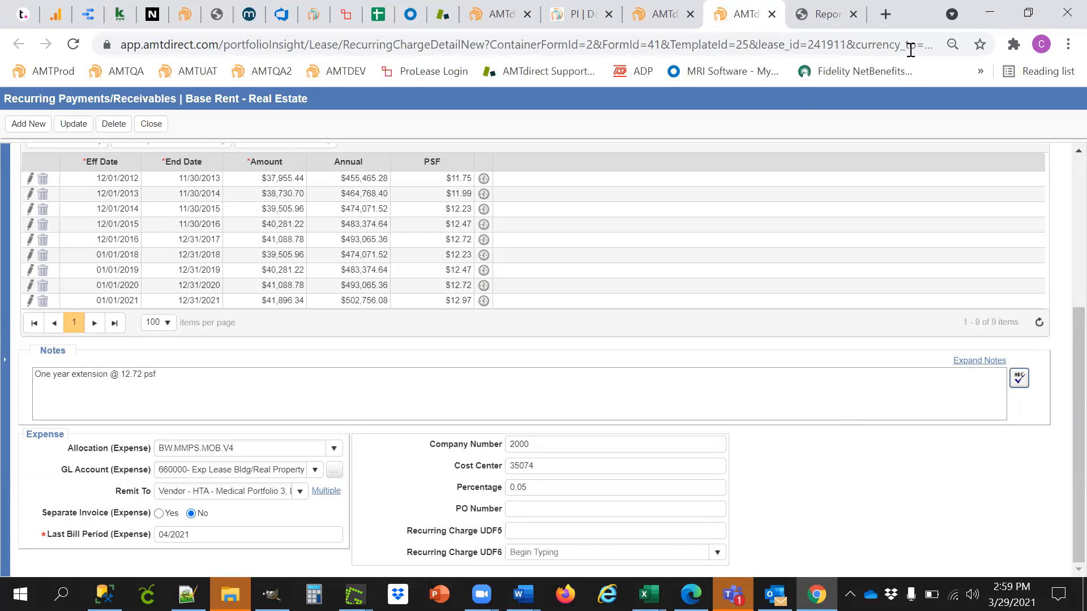
# Return to Report Builder and compare the .IUH Training Report design with the page header of the Net Lease Expense Budget Training Report design
pyautogui.click(826, 25)
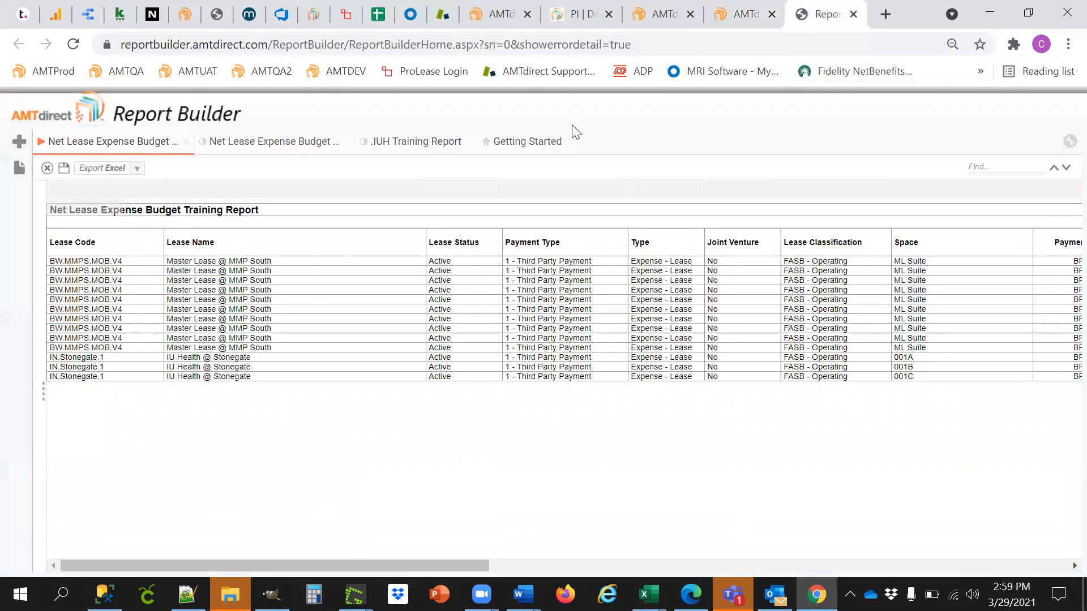
pyautogui.click(424, 143)
pyautogui.moveTo(451, 564); pyautogui.dragTo(639, 564)
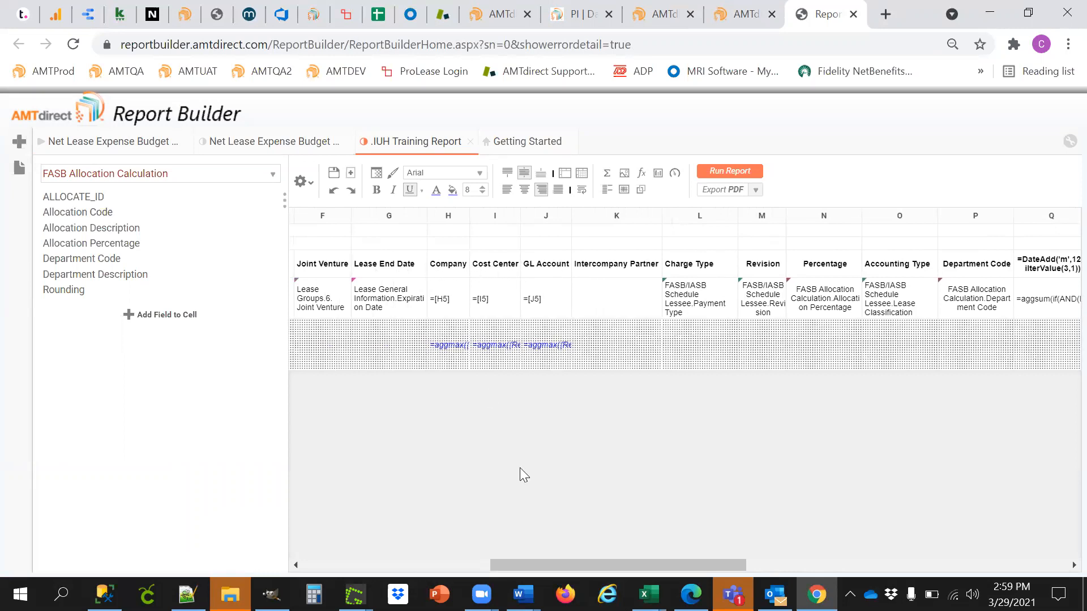
pyautogui.moveTo(499, 565); pyautogui.dragTo(272, 561)
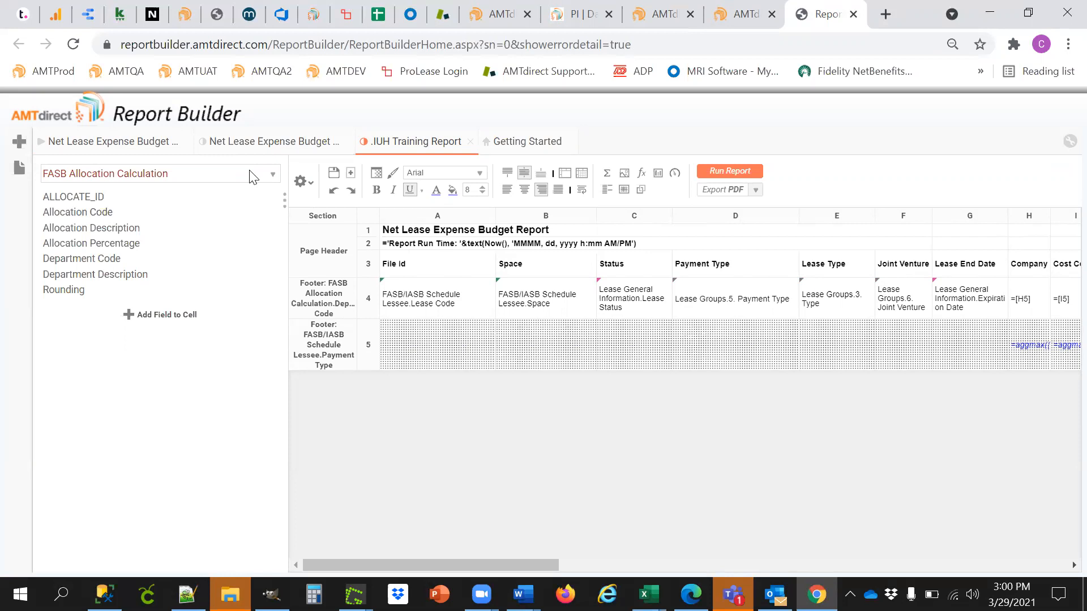
pyautogui.click(235, 145)
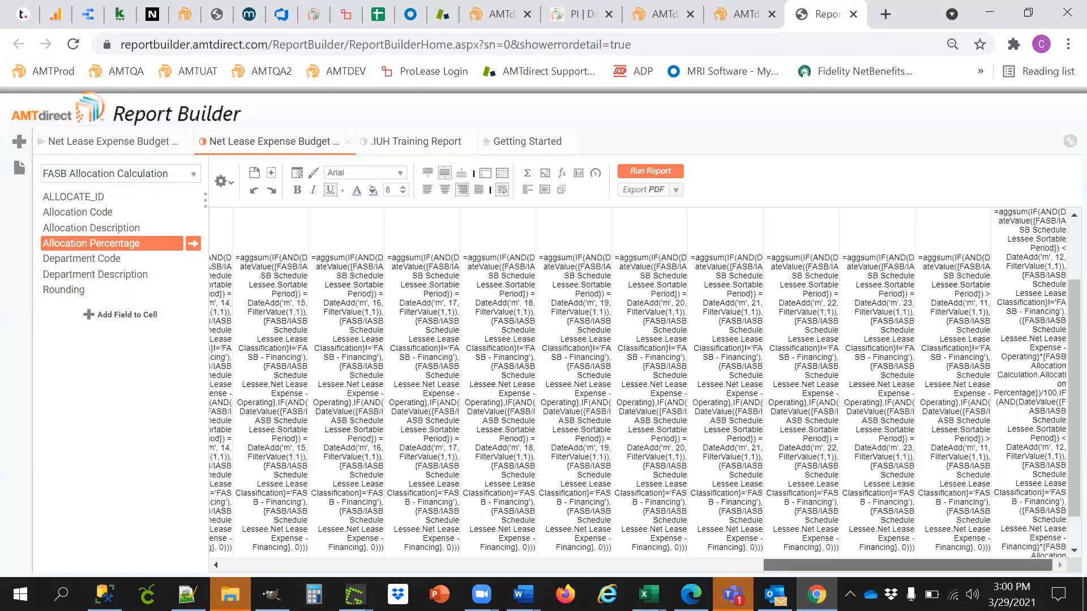
pyautogui.moveTo(908, 565); pyautogui.dragTo(399, 548)
pyautogui.scroll(3, 541, 396)
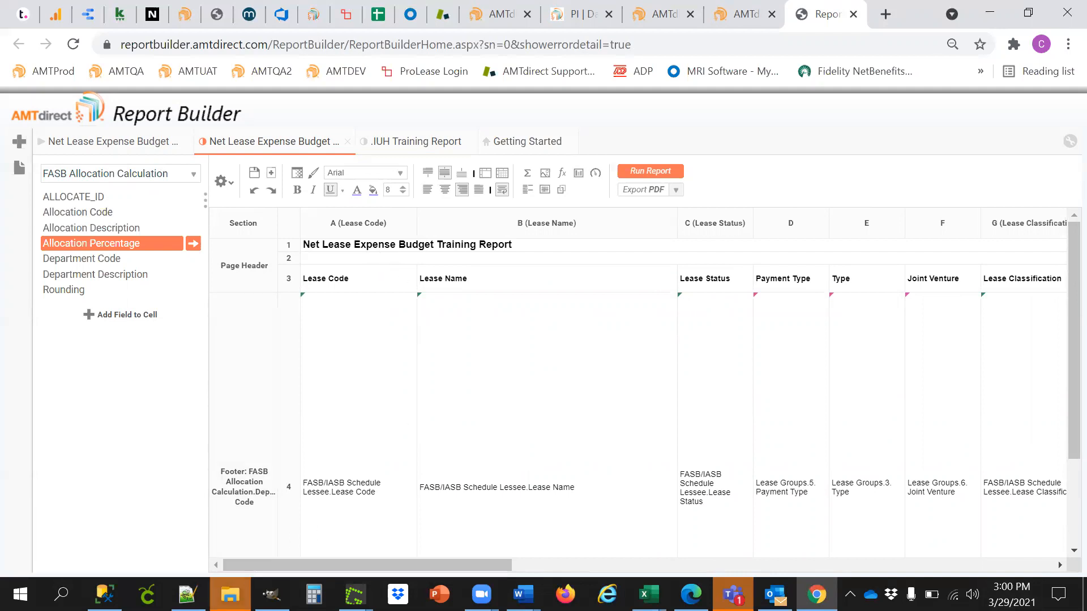
# Switch to File Explorer, open the Formula Cards PDF from the Report Builder Training folder and maximize its window
pyautogui.click(230, 595)
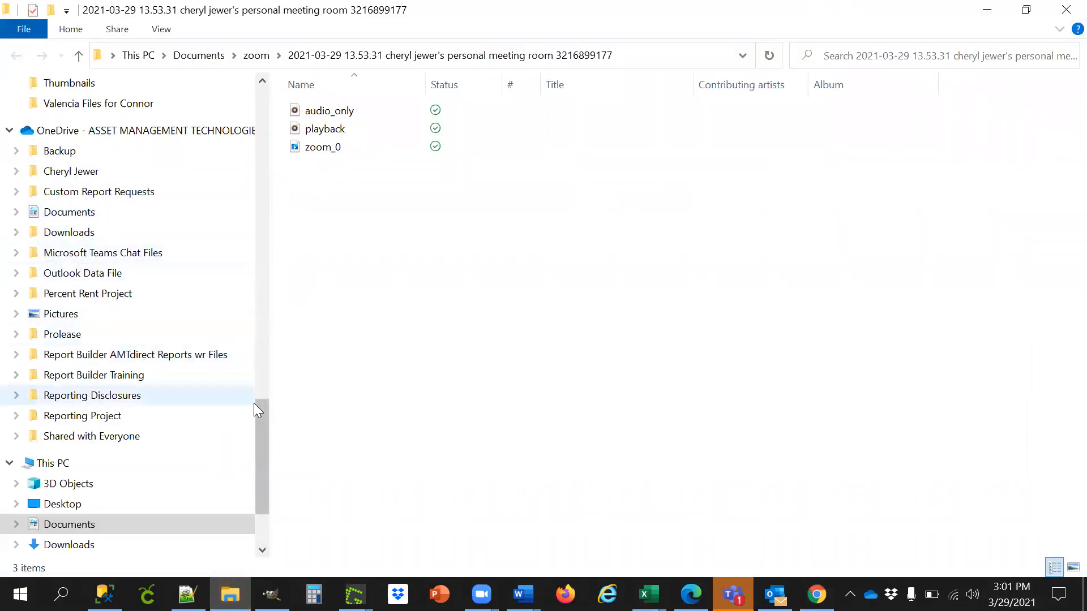
pyautogui.click(209, 376)
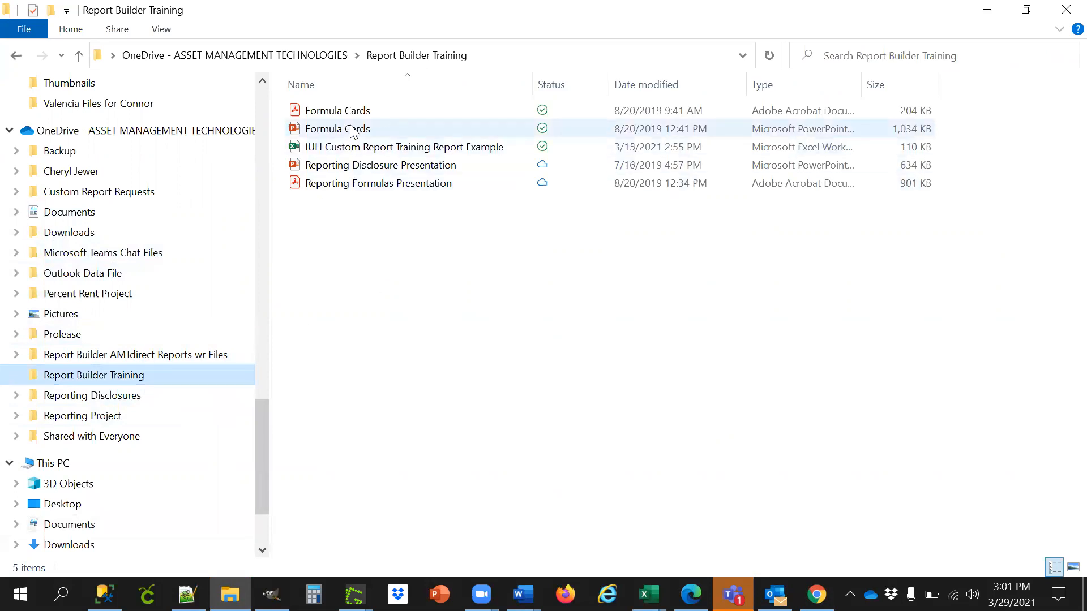
pyautogui.click(363, 113)
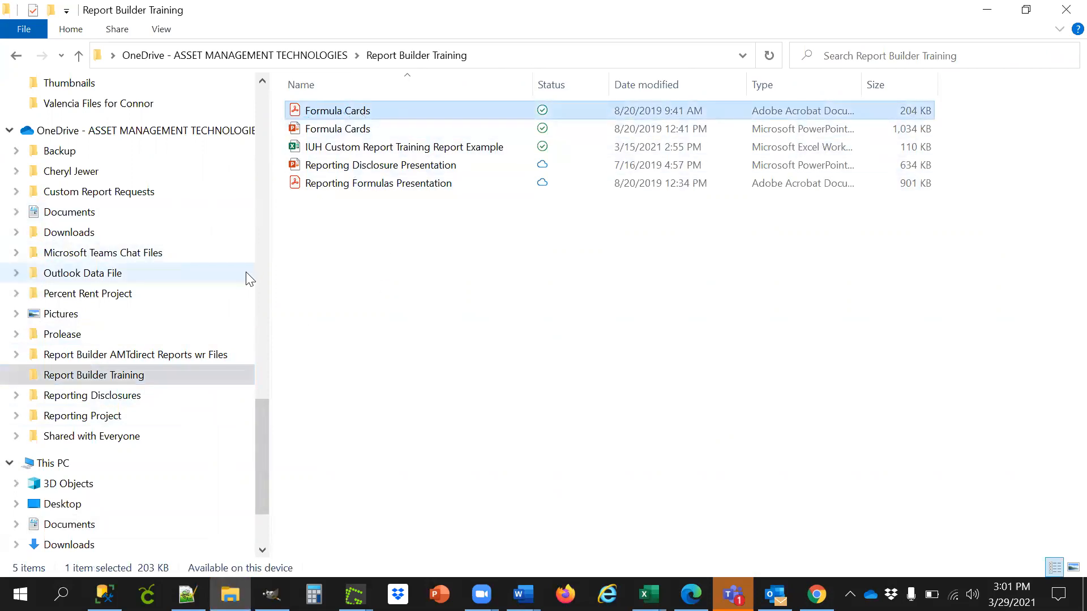
pyautogui.press('Return')
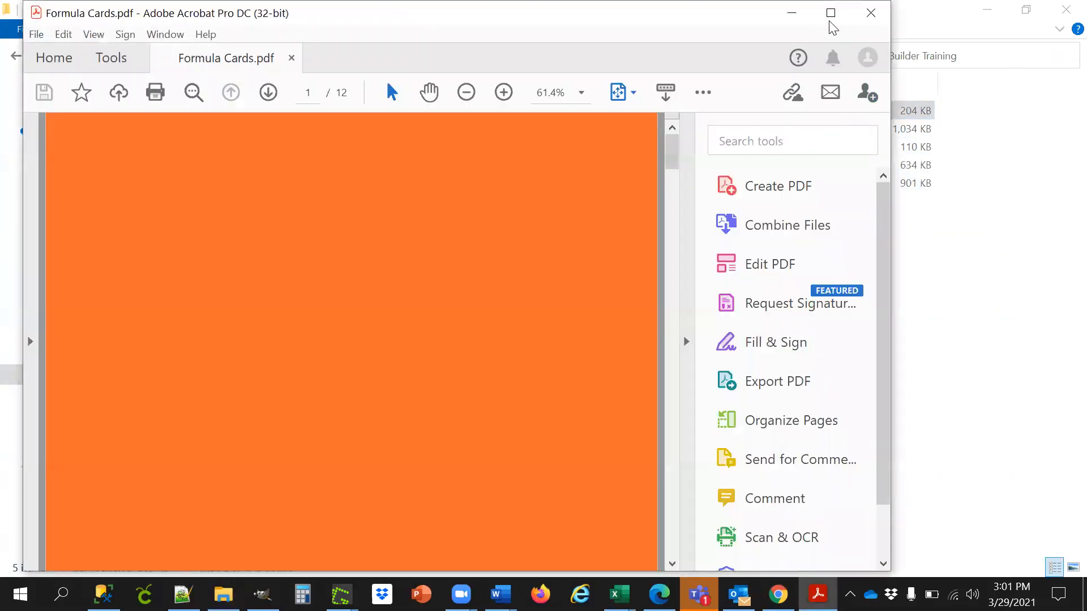
pyautogui.click(827, 12)
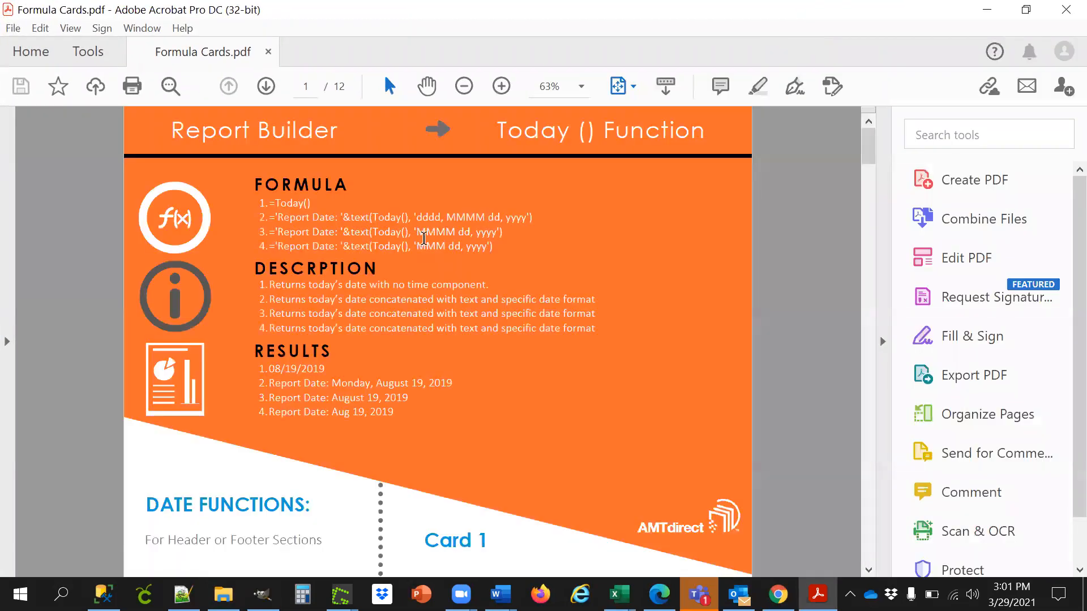
# Copy the third formula on the Now () Function card, ='Report Run Time: '&text(Now(), 'MMMM, dd, yyyy h:mm AM/PM')
pyautogui.scroll(-4, 665, 344)
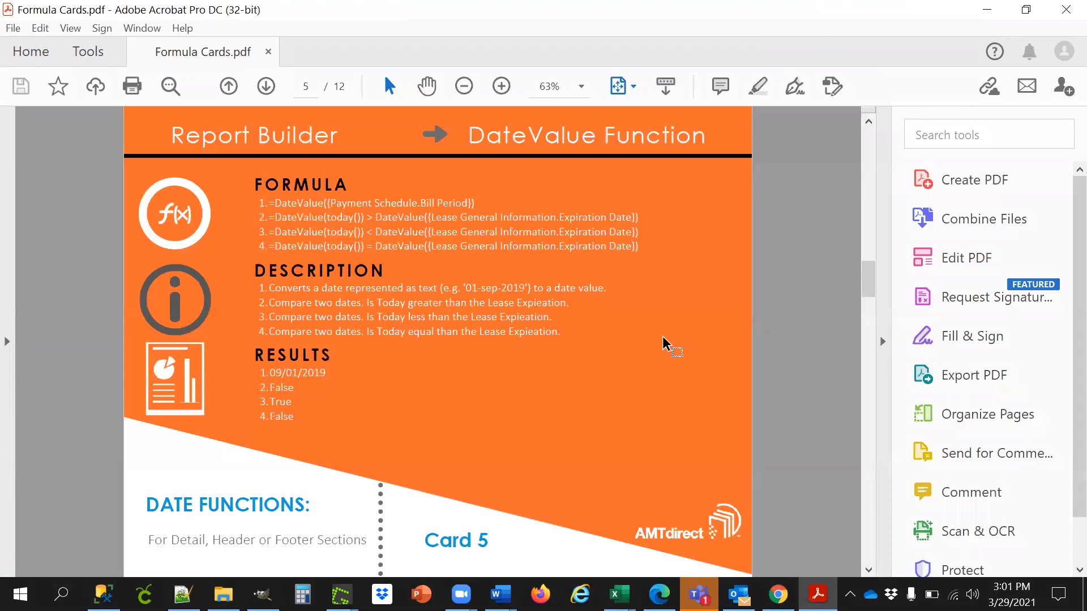
pyautogui.scroll(3, 665, 346)
pyautogui.scroll(1, 665, 344)
pyautogui.scroll(-1, 667, 342)
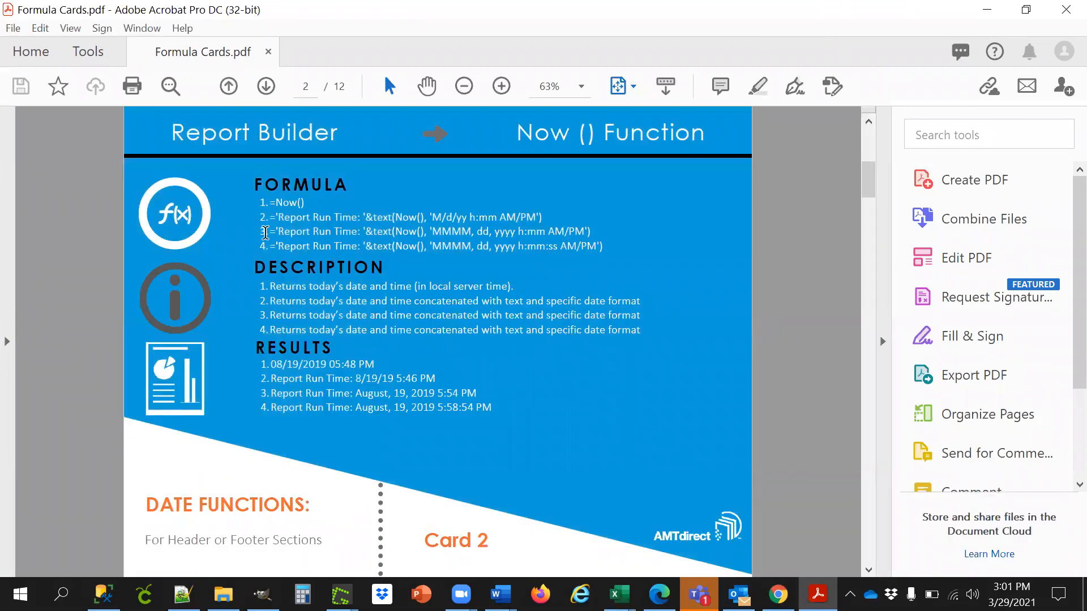
pyautogui.tripleClick(266, 233)
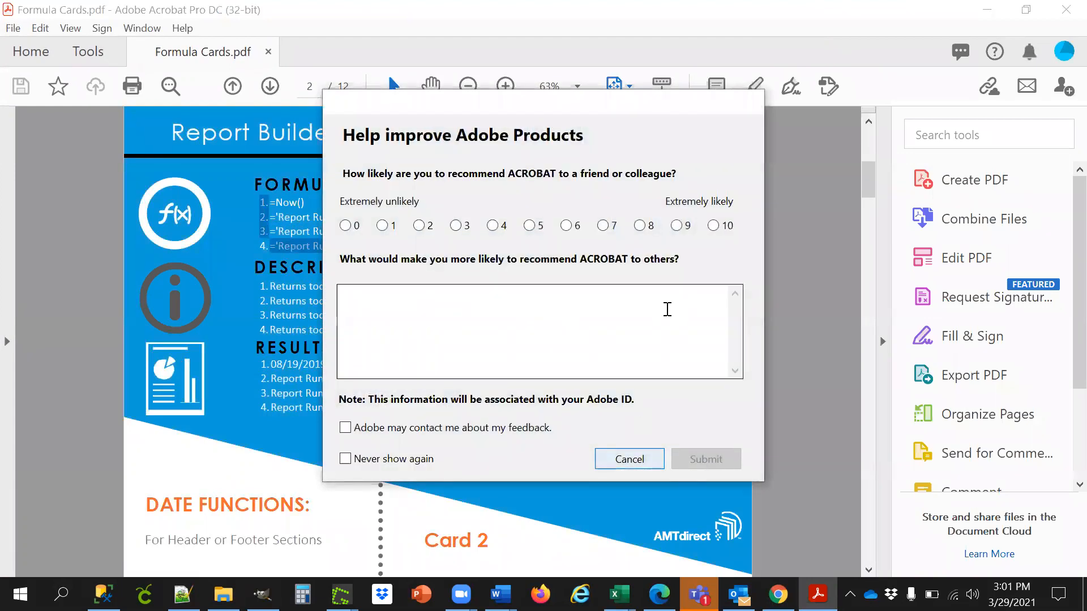
pyautogui.click(645, 460)
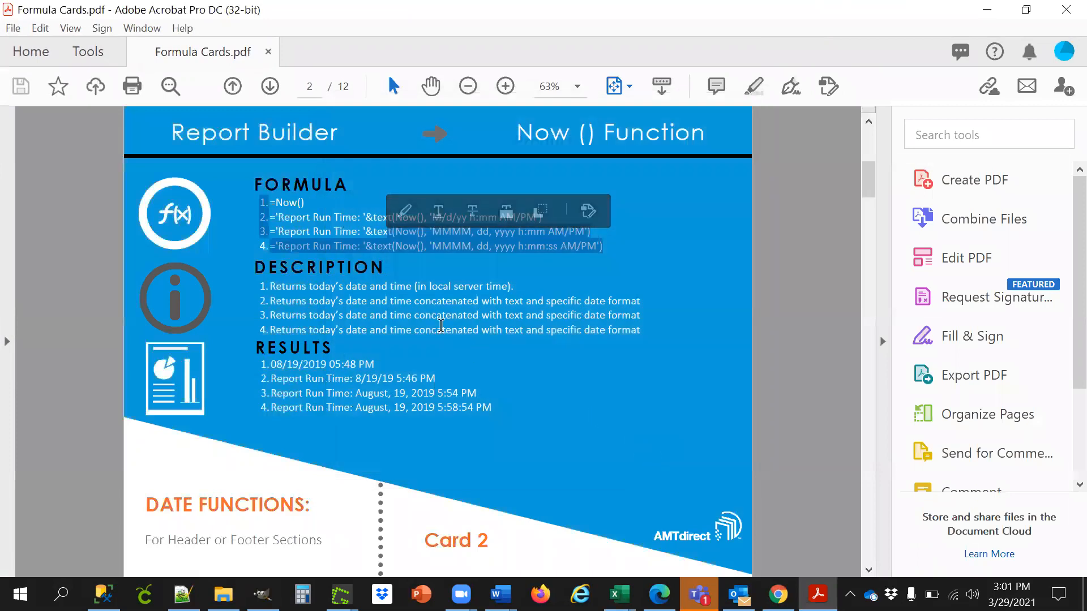
pyautogui.click(482, 310)
pyautogui.moveTo(269, 231); pyautogui.dragTo(597, 227)
pyautogui.hotkey('ctrl', 'c')
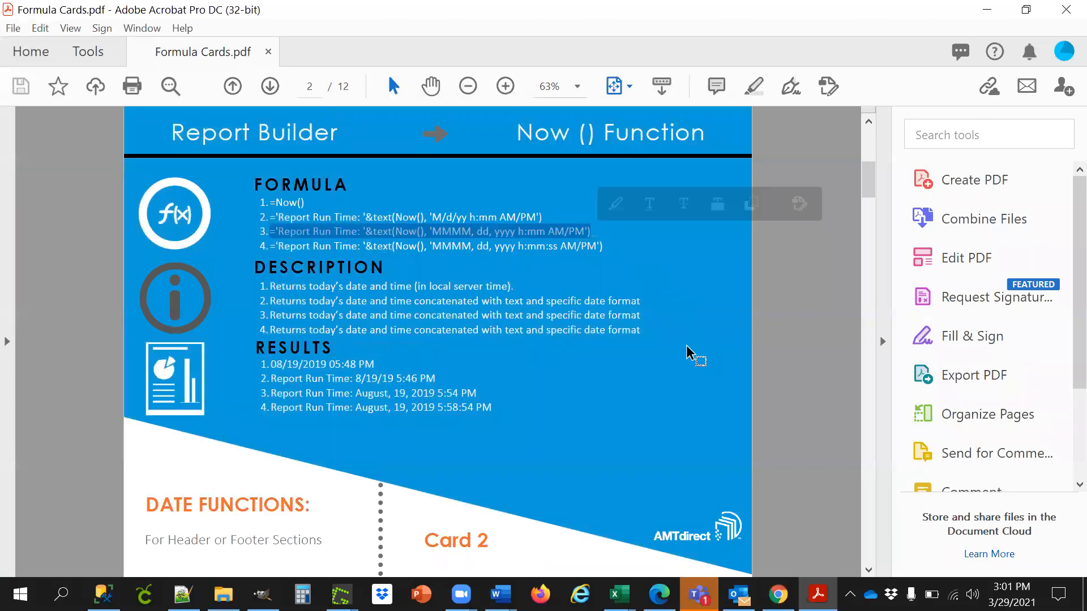
# Switch back to Report Builder in Chrome, paste the run-time formula into page header row 2 under the title and make it bold
pyautogui.click(778, 594)
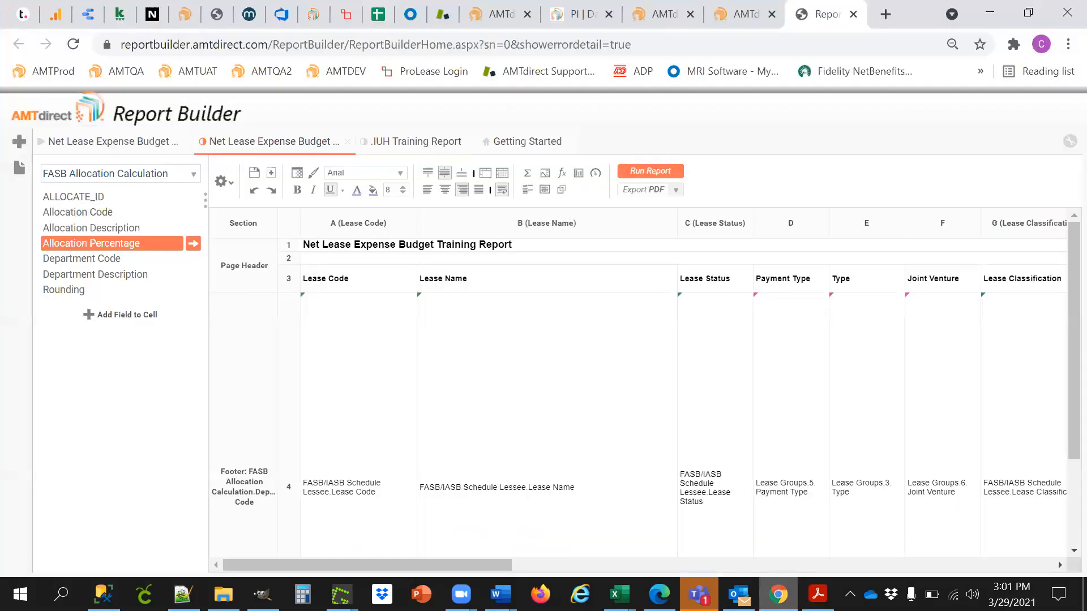
pyautogui.doubleClick(324, 258)
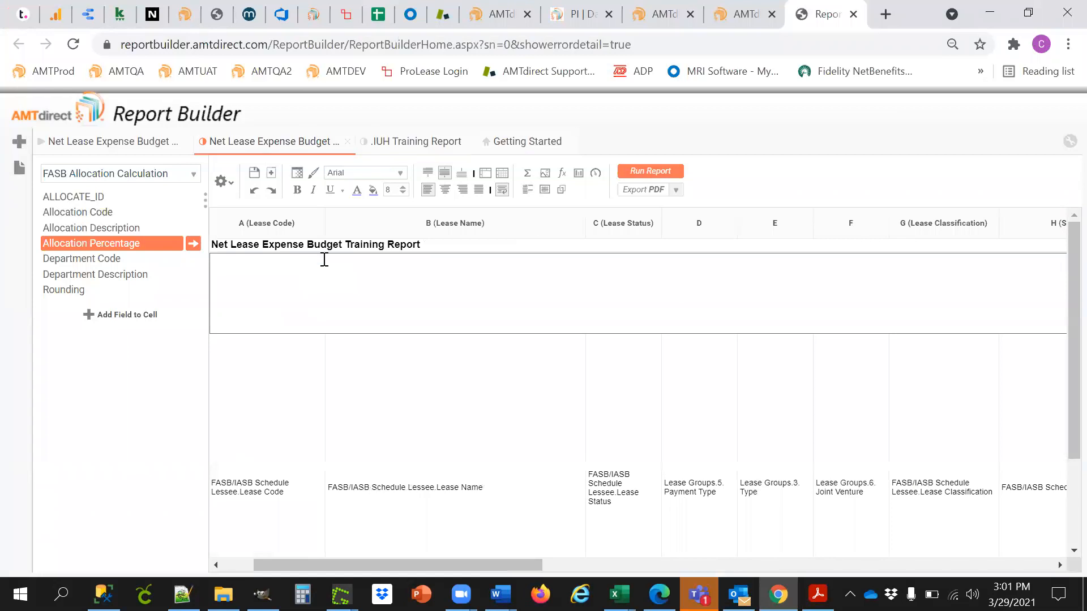
pyautogui.hotkey('ctrl', 'v')
pyautogui.click(409, 403)
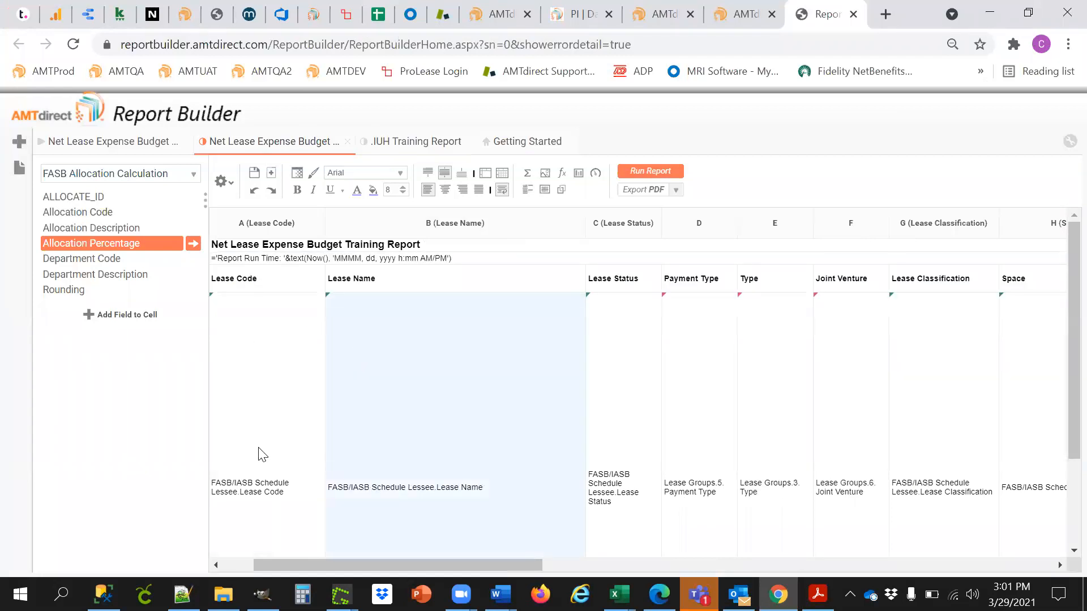
pyautogui.moveTo(272, 566); pyautogui.dragTo(153, 564)
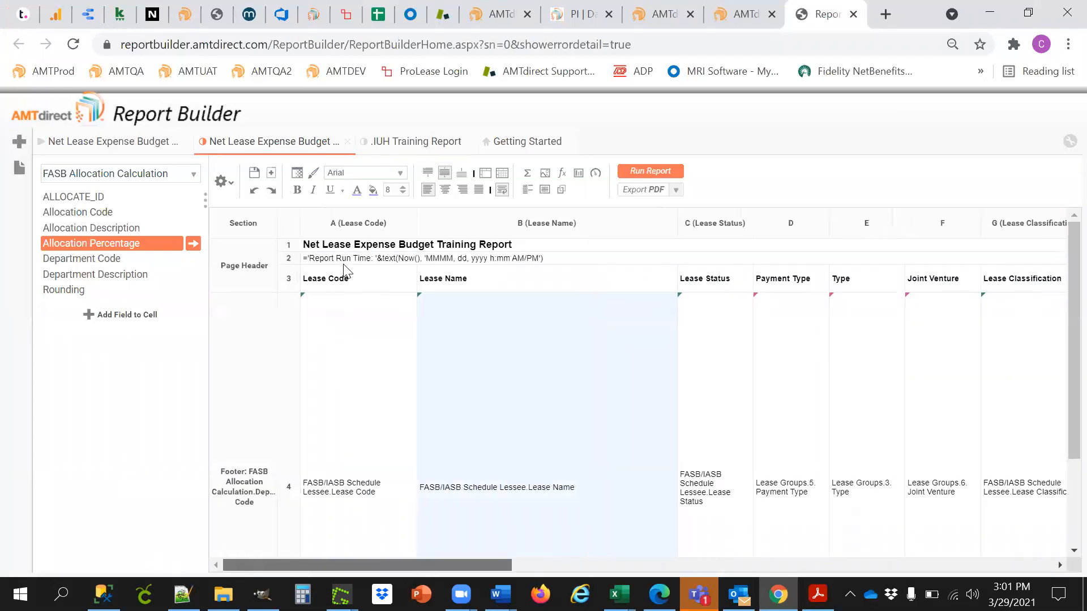
pyautogui.click(374, 261)
pyautogui.click(297, 189)
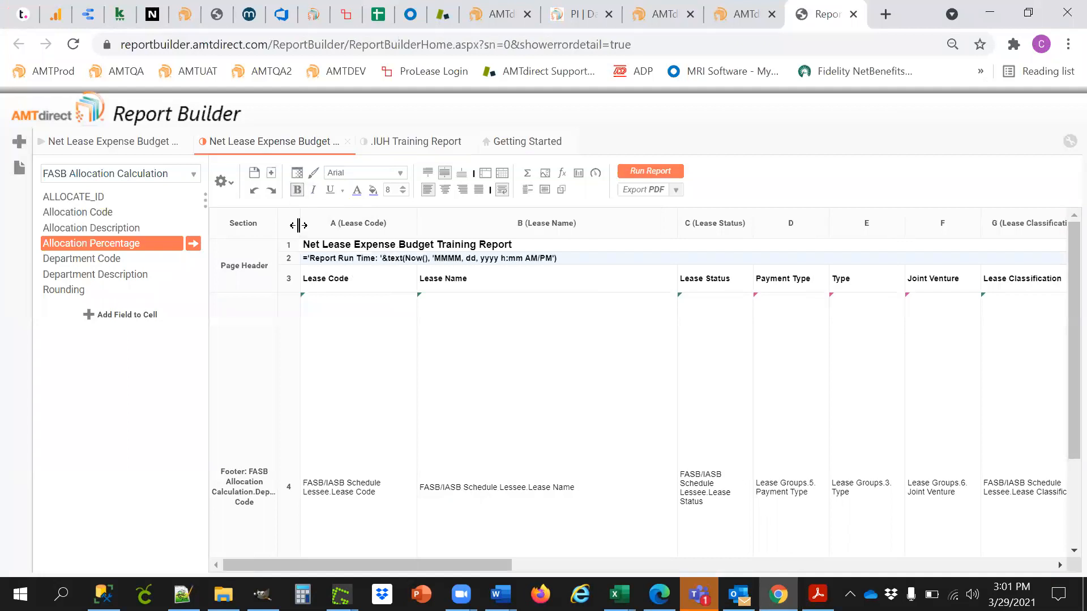
# Insert a row above the run-time row and enter ='For the periods of: '&FilterValue(1,1)&' - '&FilterValue(1,2) in its first cell
pyautogui.rightClick(290, 262)
pyautogui.click(334, 273)
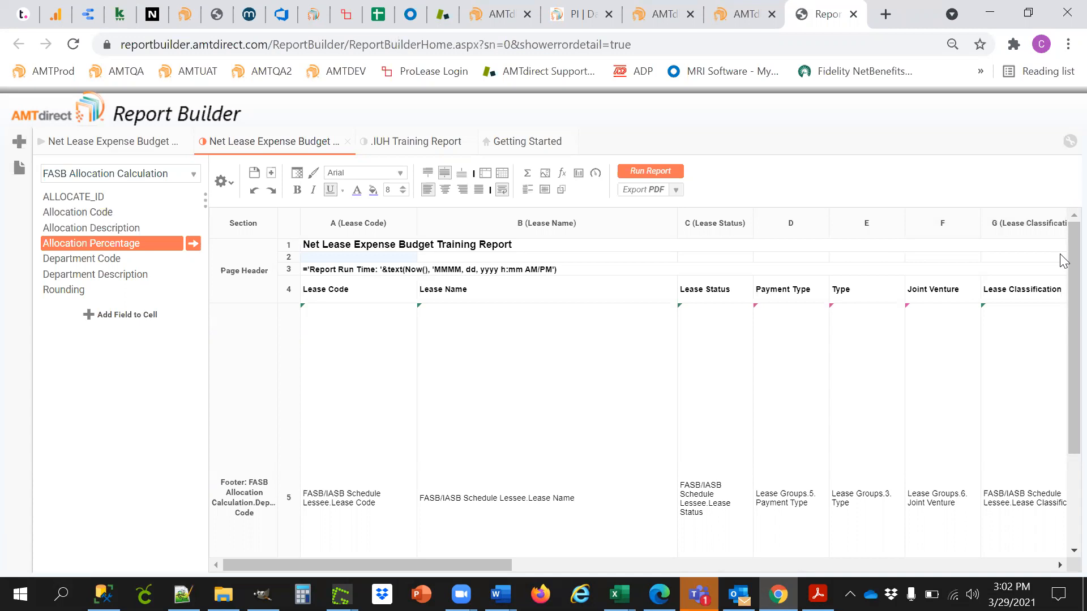
pyautogui.write('=')
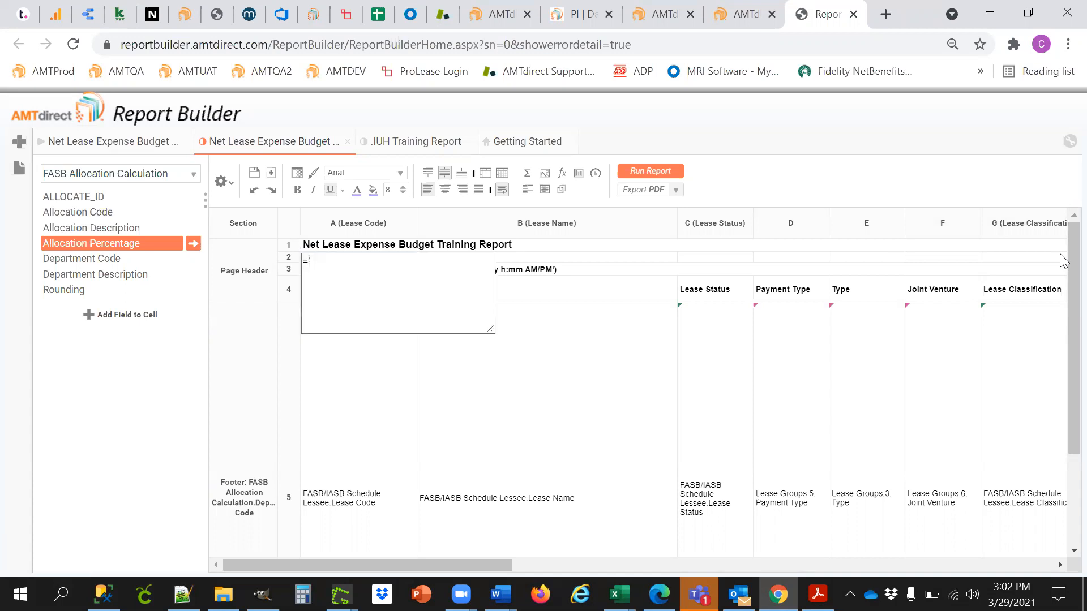
pyautogui.write("'For the periods of: '&Filter")
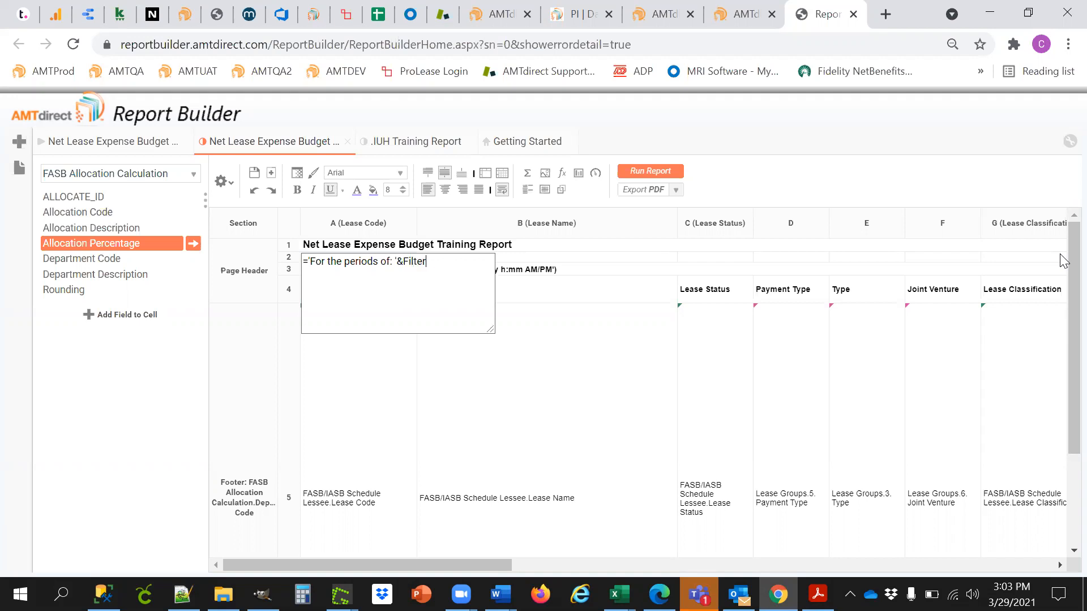
pyautogui.write('Value(1,1')
pyautogui.write(')')
pyautogui.write('&')
pyautogui.write("' - '")
pyautogui.write('&')
pyautogui.write('Filter')
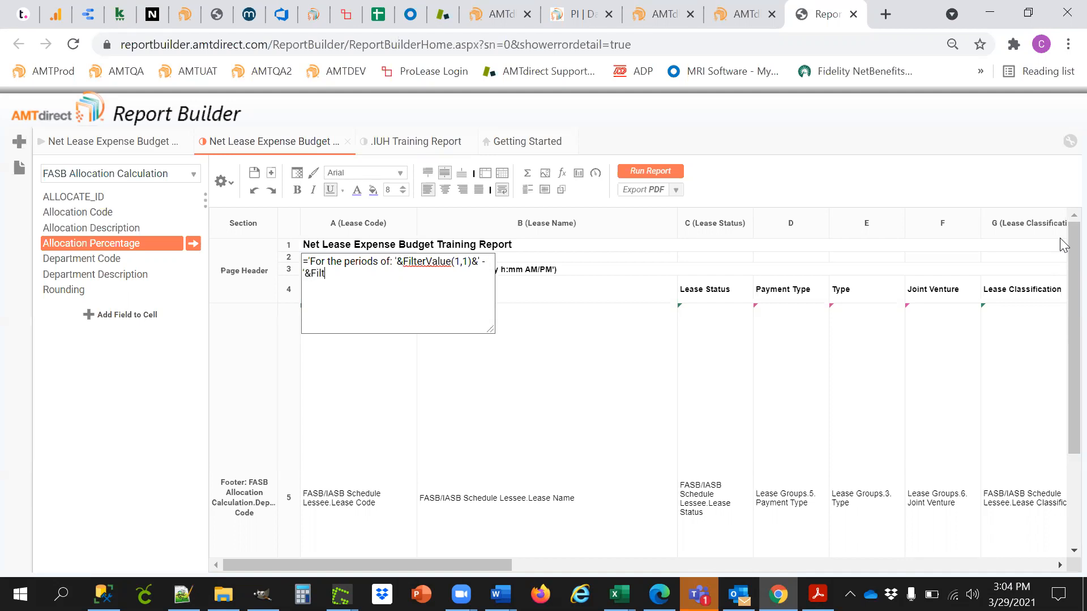
pyautogui.write('Value(1,2)')
pyautogui.press('Return')
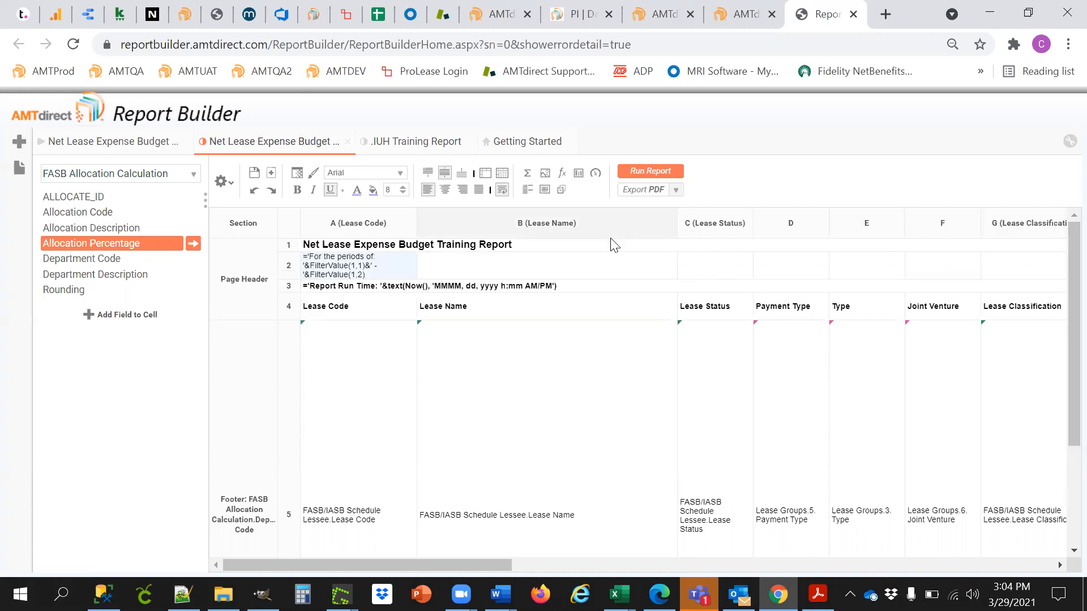
# Merge the cells of header row 2 across the report through column AA and make the periods formula bold
pyautogui.hscroll(1, 508, 550)
pyautogui.moveTo(509, 563); pyautogui.dragTo(1050, 563)
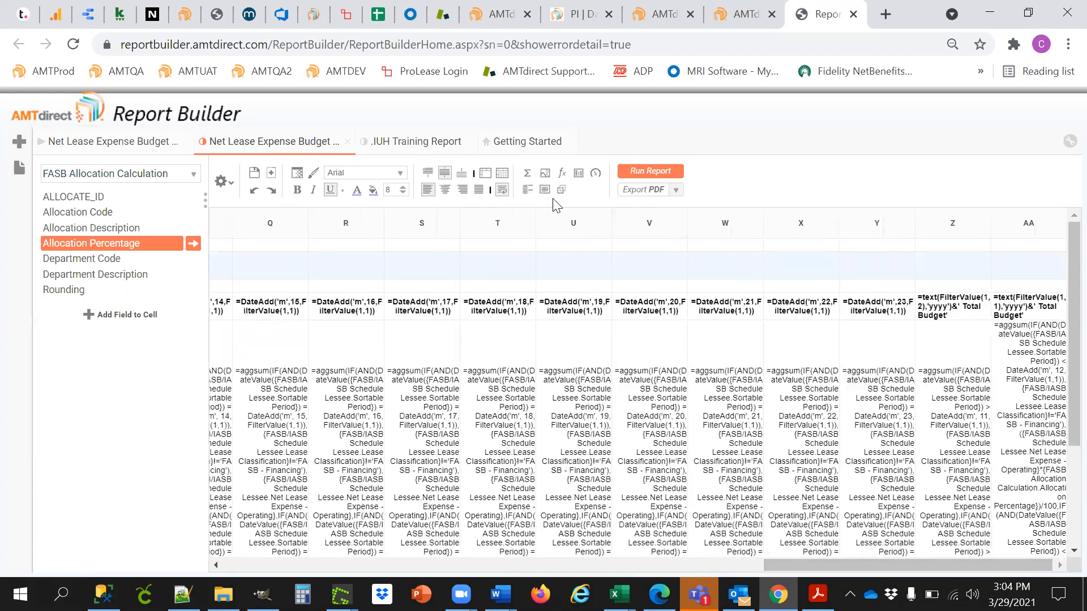
pyautogui.scroll(-1, 598, 404)
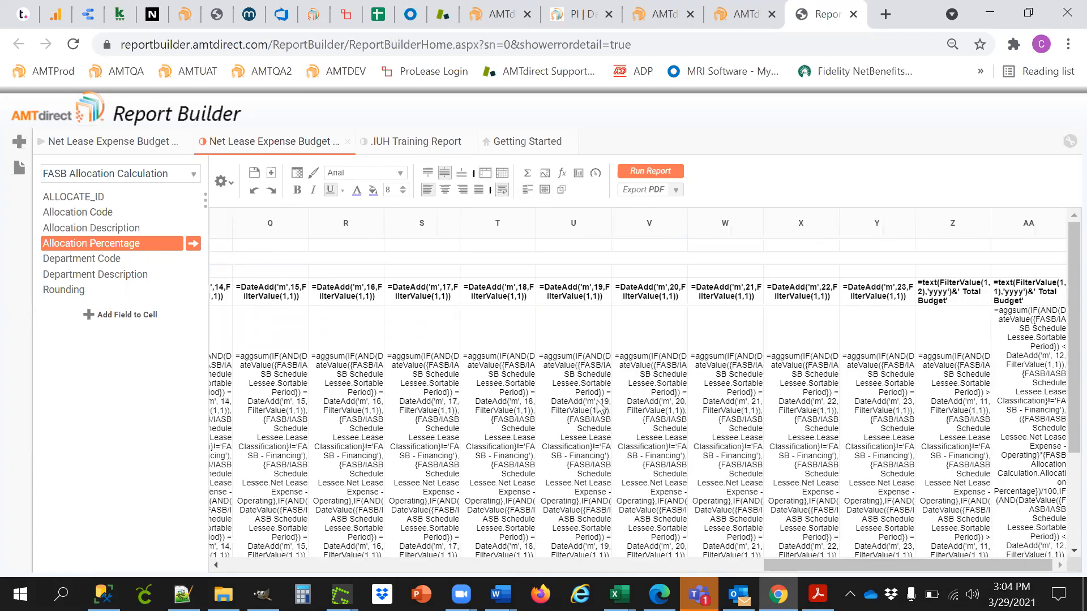
pyautogui.click(472, 564)
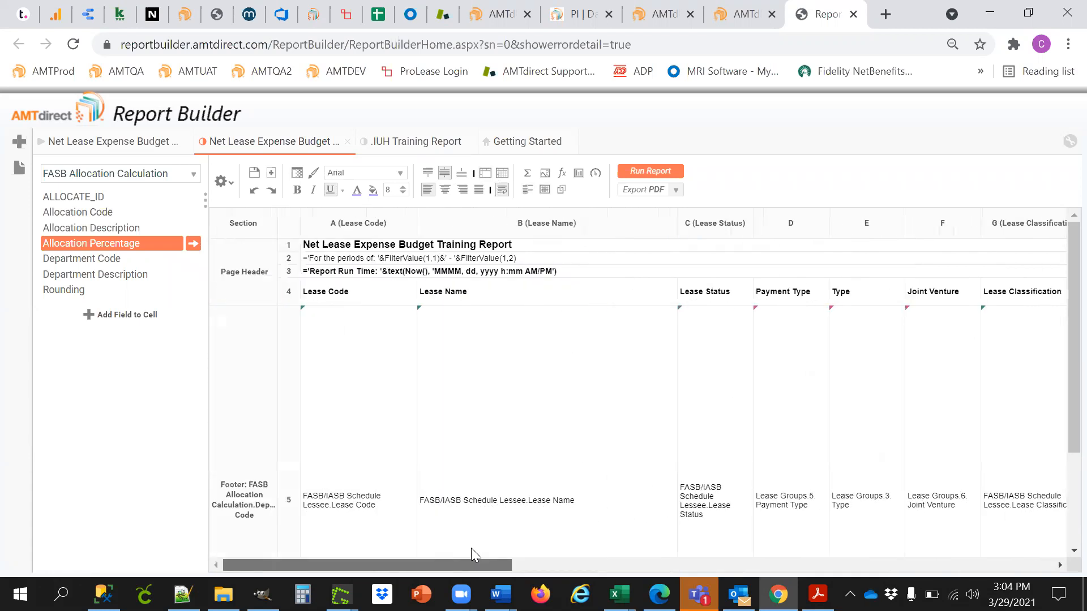
pyautogui.click(368, 263)
pyautogui.click(297, 190)
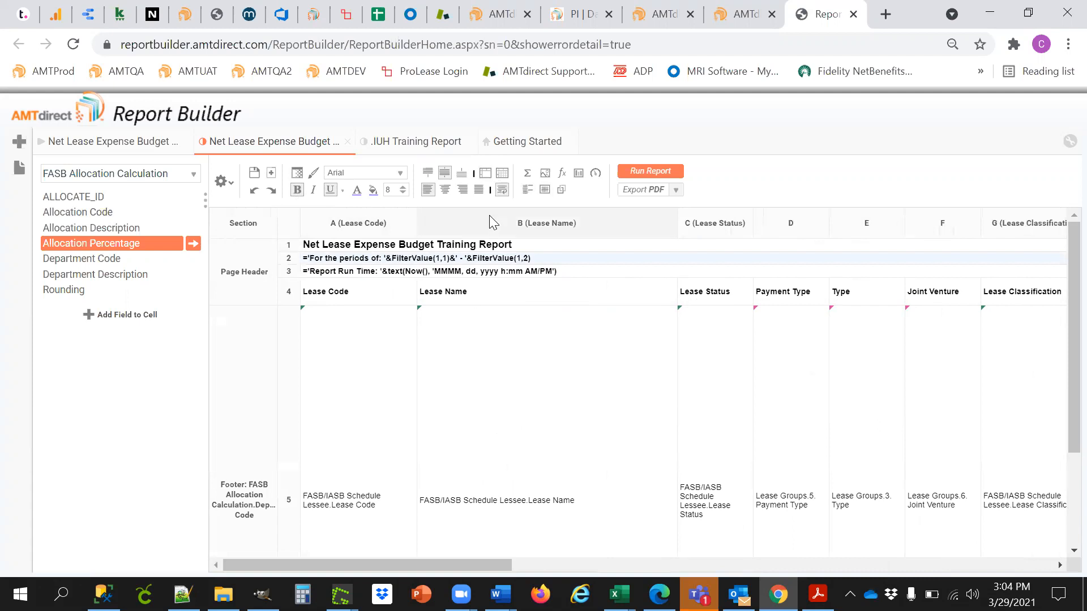
# Run the report for periods 01/01/2021 to 12/31/2022 and examine the header lines, widening the Payment Type column in the output
pyautogui.click(647, 172)
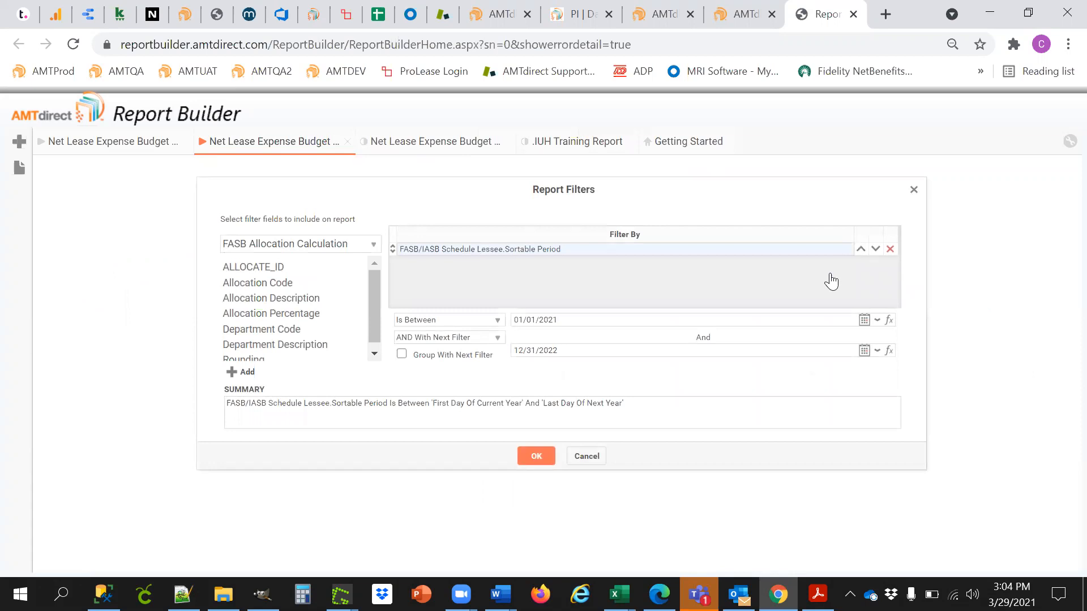
pyautogui.click(538, 455)
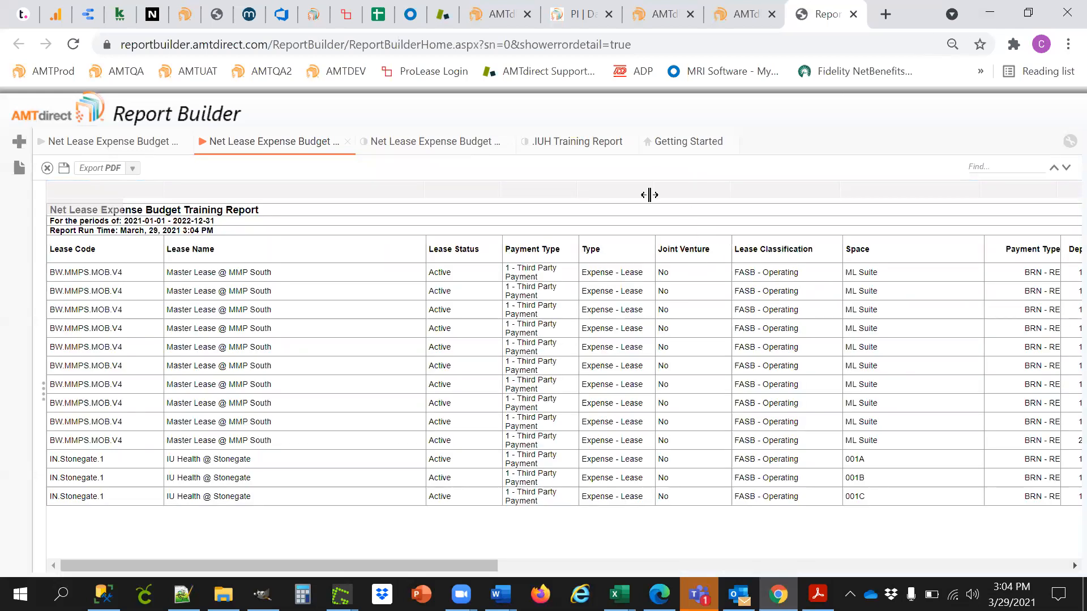
pyautogui.moveTo(427, 188); pyautogui.dragTo(484, 188)
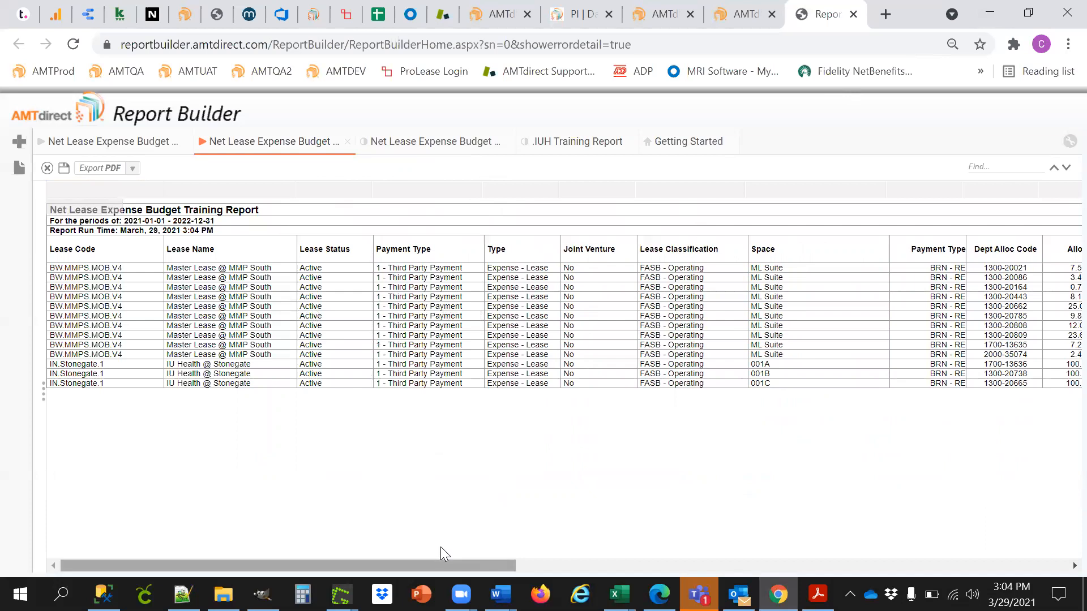
pyautogui.hscroll(3, 441, 547)
pyautogui.hscroll(-3, 441, 546)
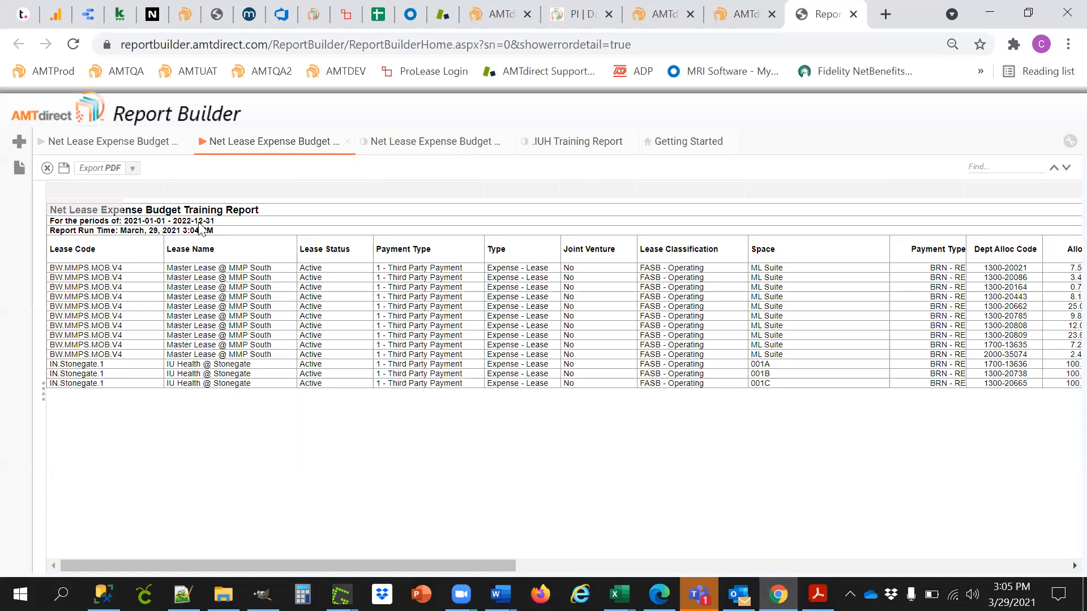
# In the periods header formula of the design, wrap FilterValue(1,1) in text() with the format 'MMM, dd, yyyy' and run the report for 01/01/2021 to 12/31/2022
pyautogui.click(412, 142)
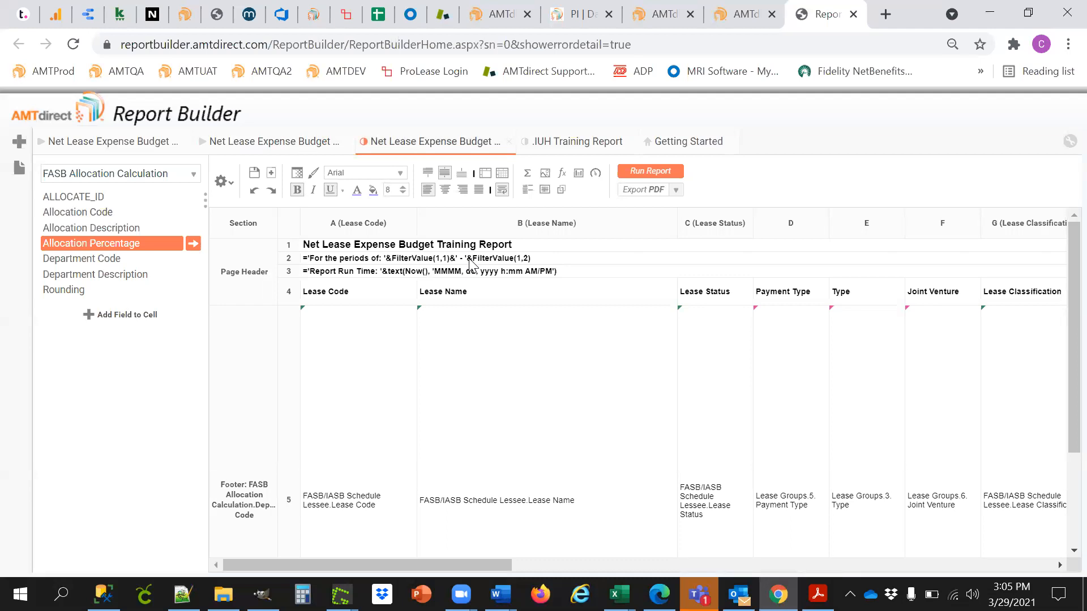
pyautogui.click(431, 262)
pyautogui.click(430, 262)
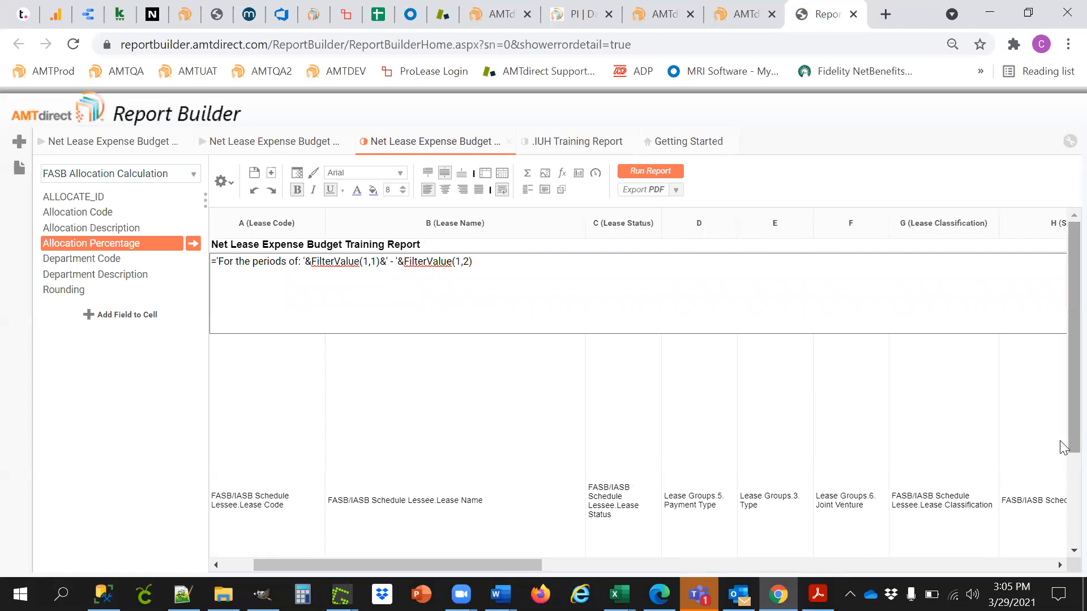
pyautogui.write('text')
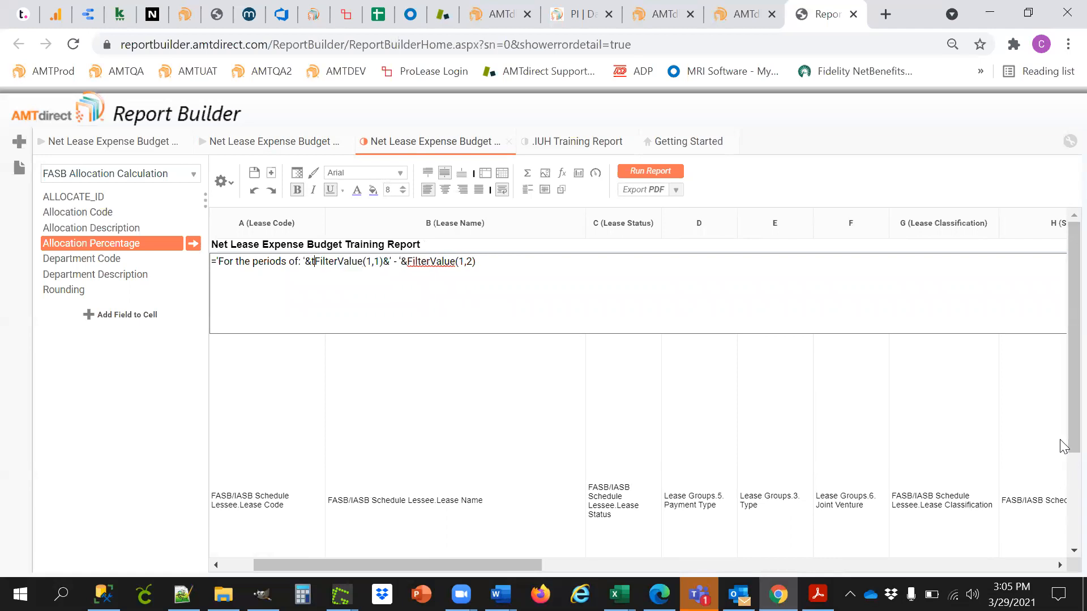
pyautogui.write('(')
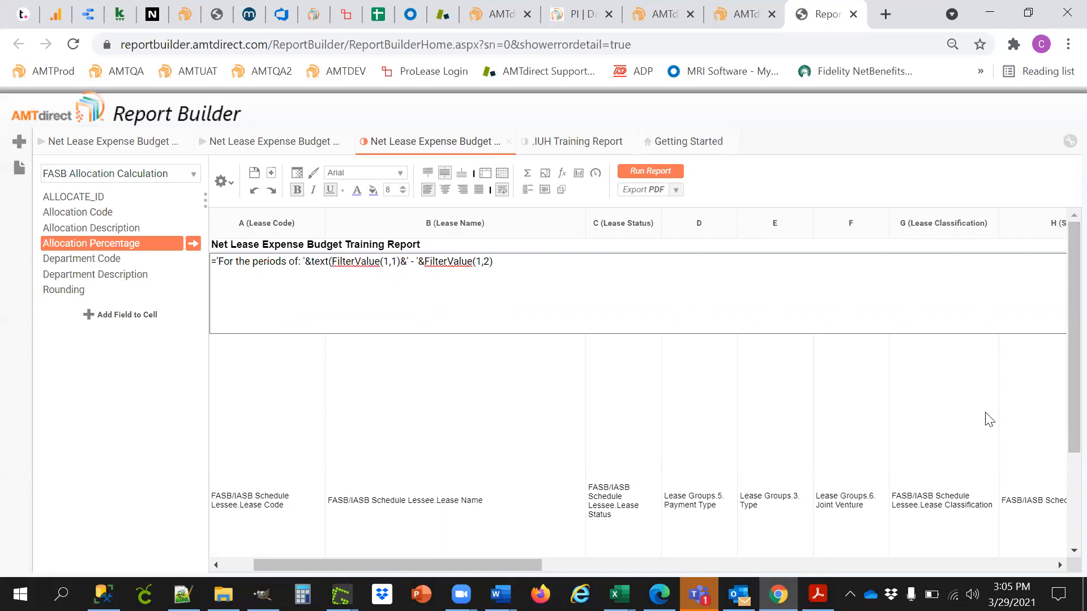
pyautogui.click(401, 264)
pyautogui.write(", '")
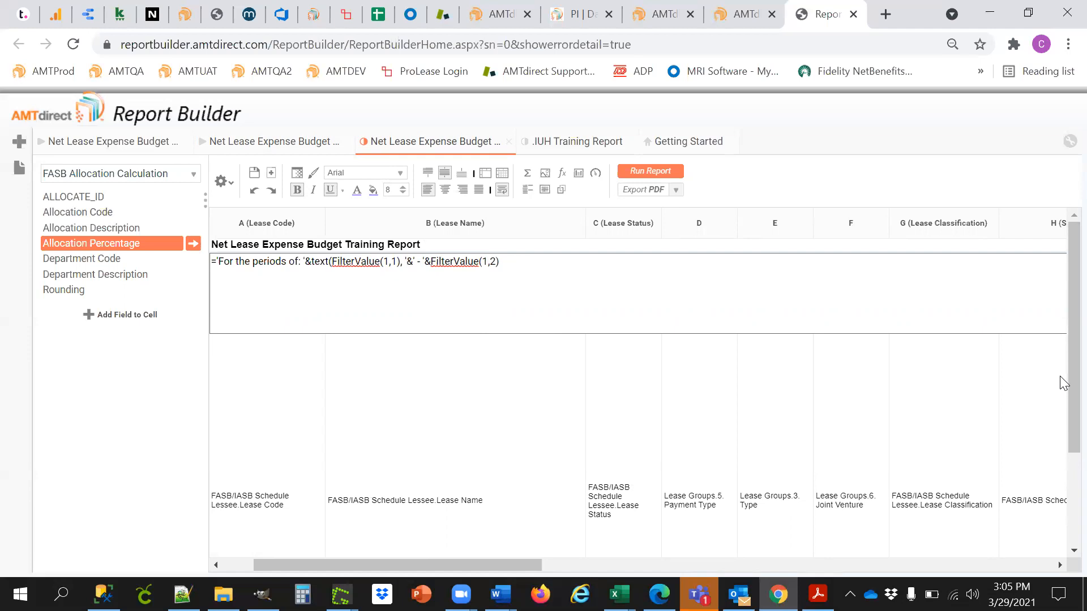
pyautogui.write('MMM')
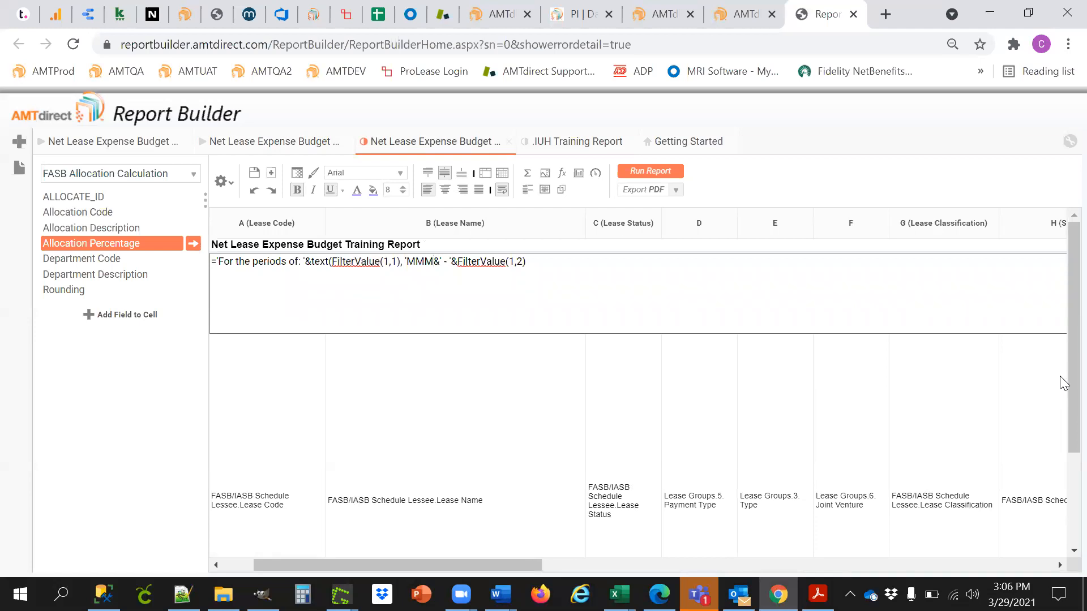
pyautogui.write(', dd, ')
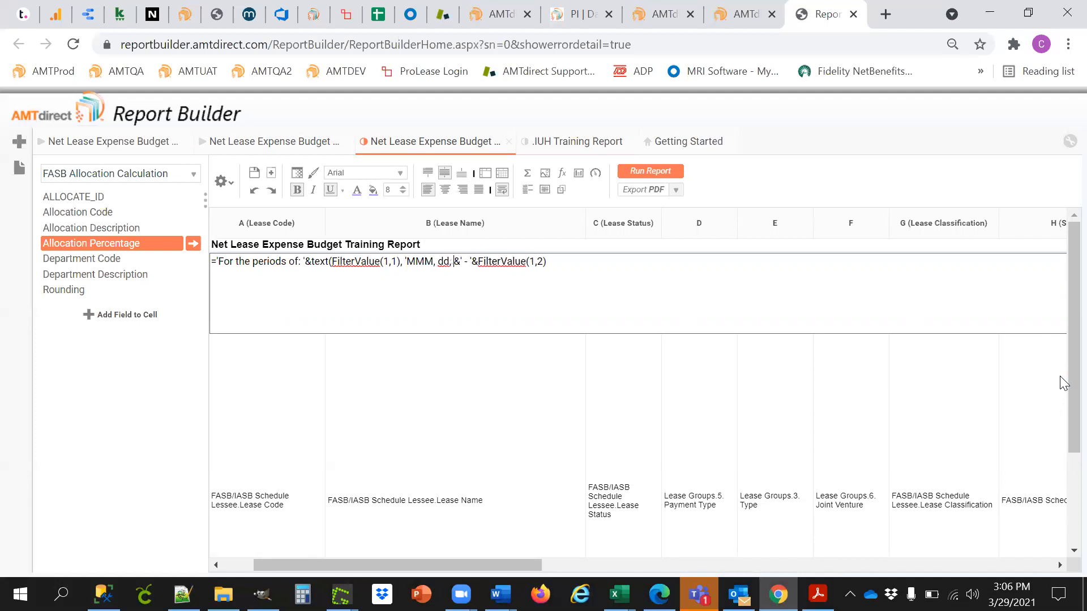
pyautogui.write('yyy')
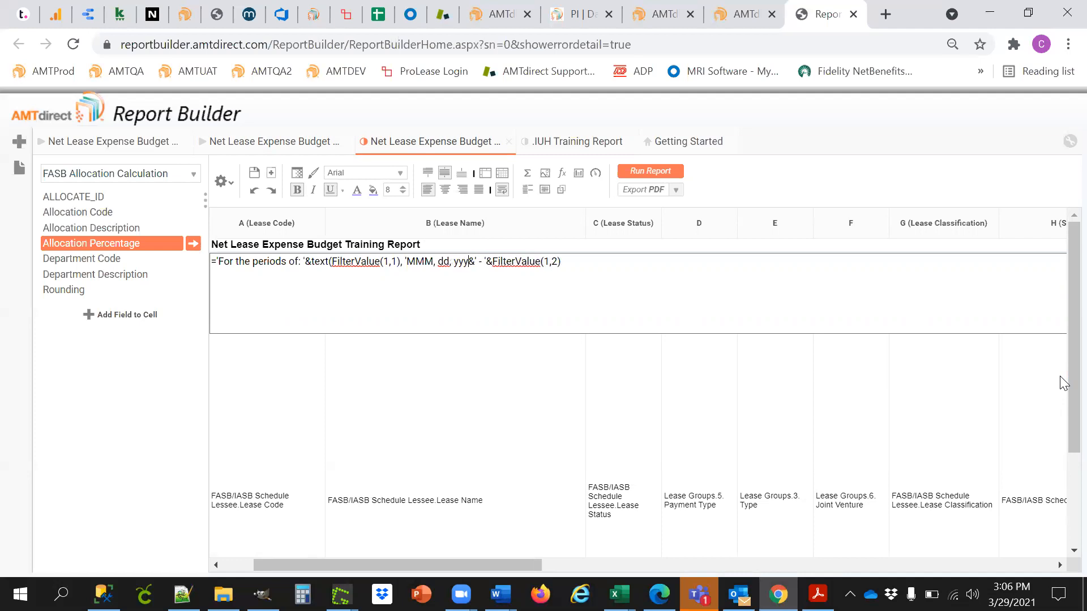
pyautogui.write("y'")
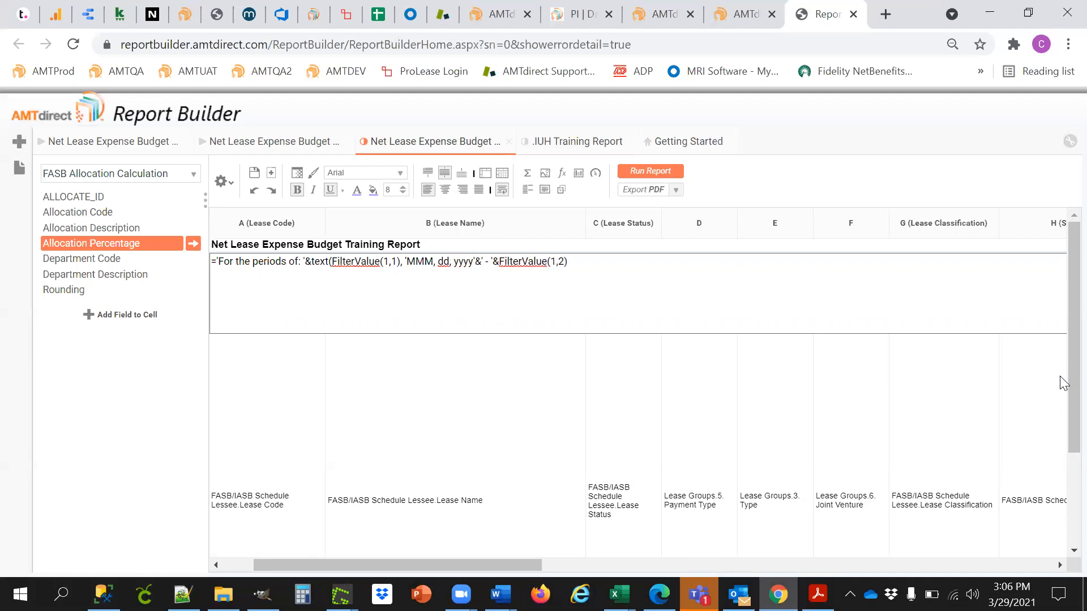
pyautogui.write(')')
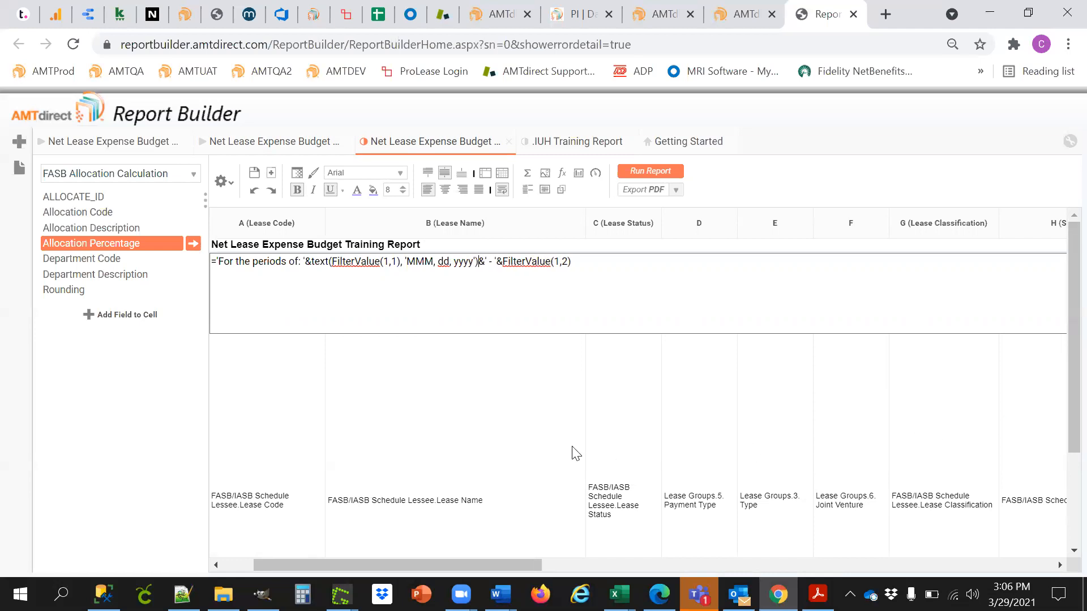
pyautogui.click(539, 435)
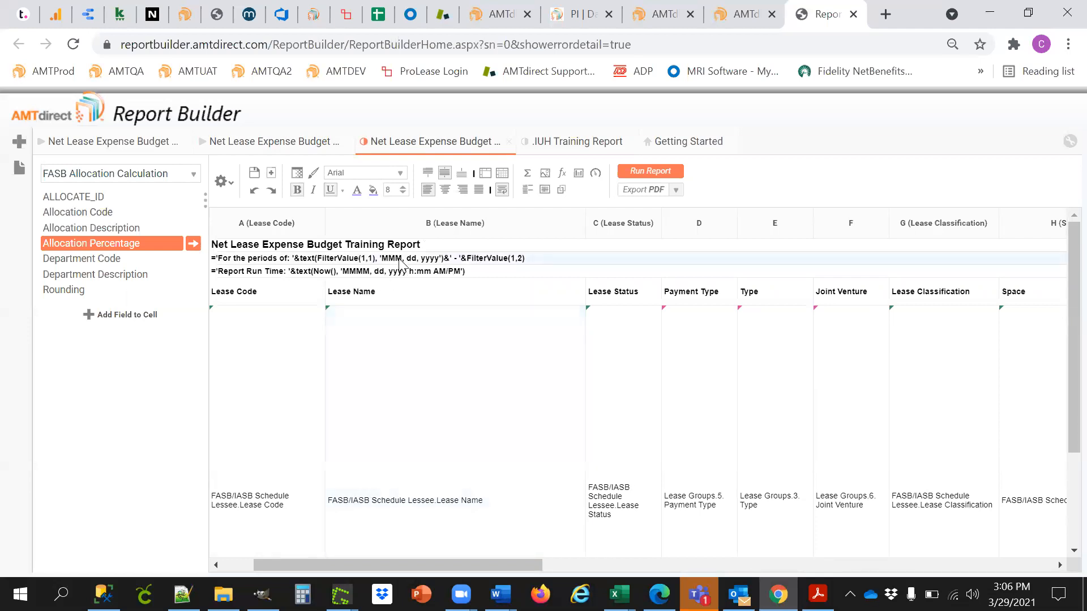
pyautogui.click(651, 171)
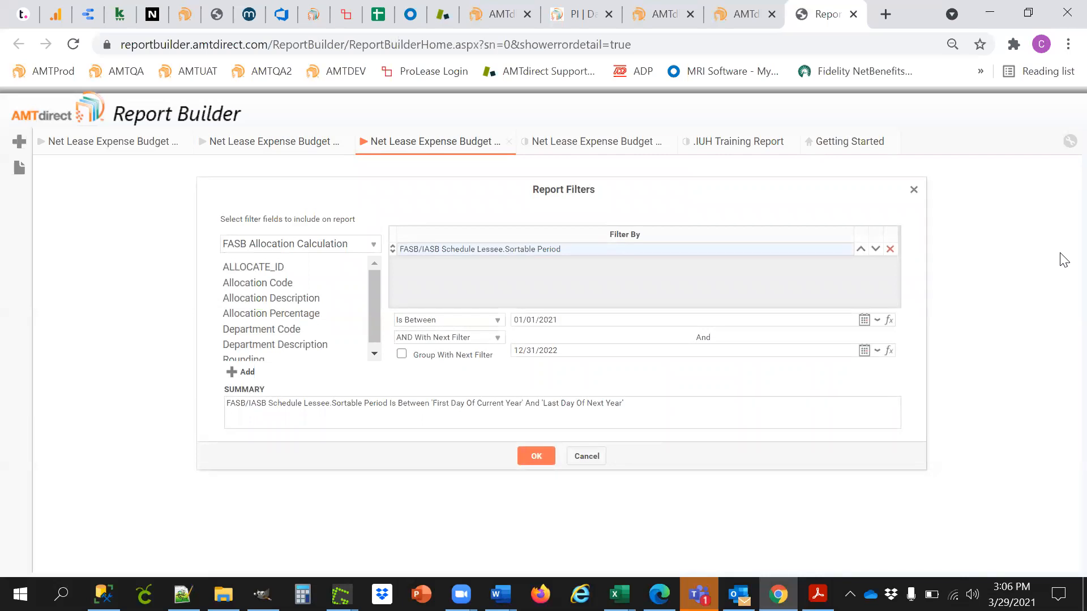
pyautogui.click(539, 457)
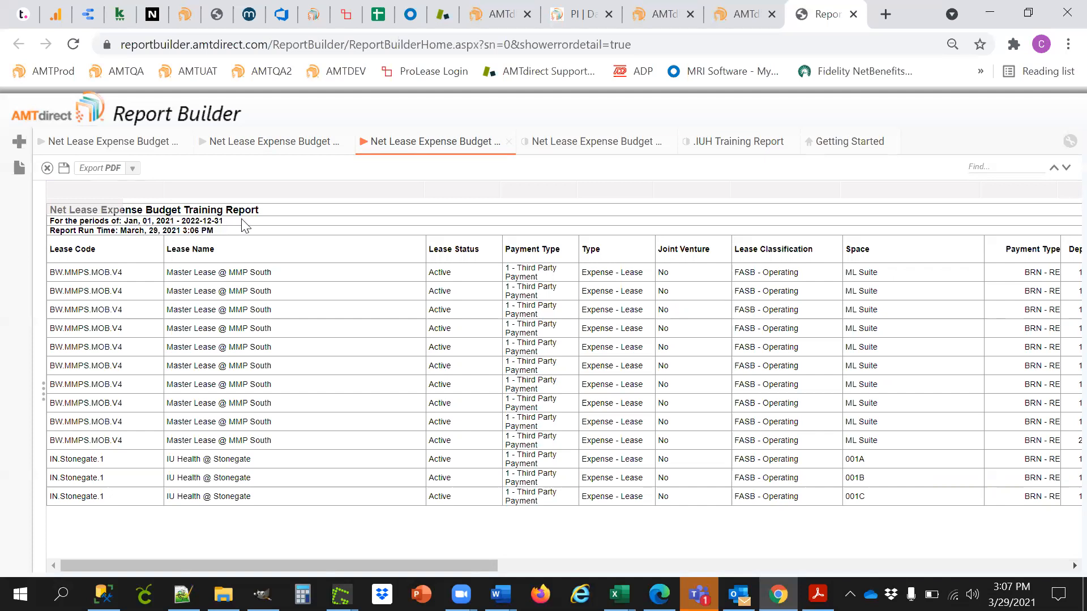
# Back in the report design, replace the start period's date format in the periods header formula with 'mm/yyyy'
pyautogui.click(607, 142)
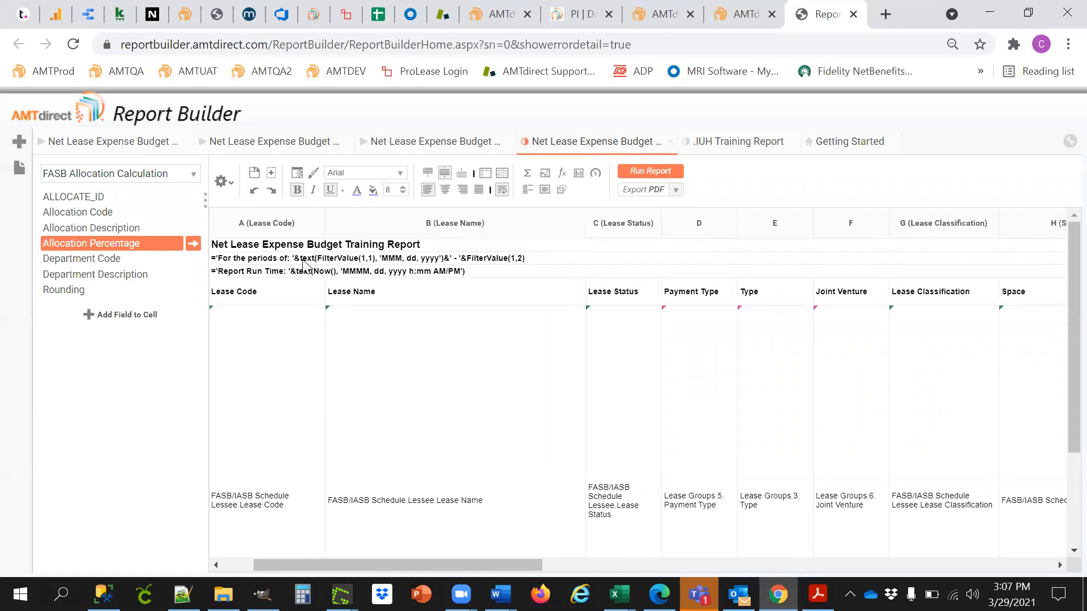
pyautogui.doubleClick(428, 264)
pyautogui.click(473, 263)
pyautogui.press('BackSpace')
pyautogui.press('BackSpace')
pyautogui.press('BackSpace')
pyautogui.press('BackSpace')
pyautogui.press('BackSpace')
pyautogui.press('BackSpace')
pyautogui.press('BackSpace')
pyautogui.press('BackSpace')
pyautogui.press('BackSpace')
pyautogui.press('BackSpace')
pyautogui.press('BackSpace')
pyautogui.press('BackSpace')
pyautogui.press('BackSpace')
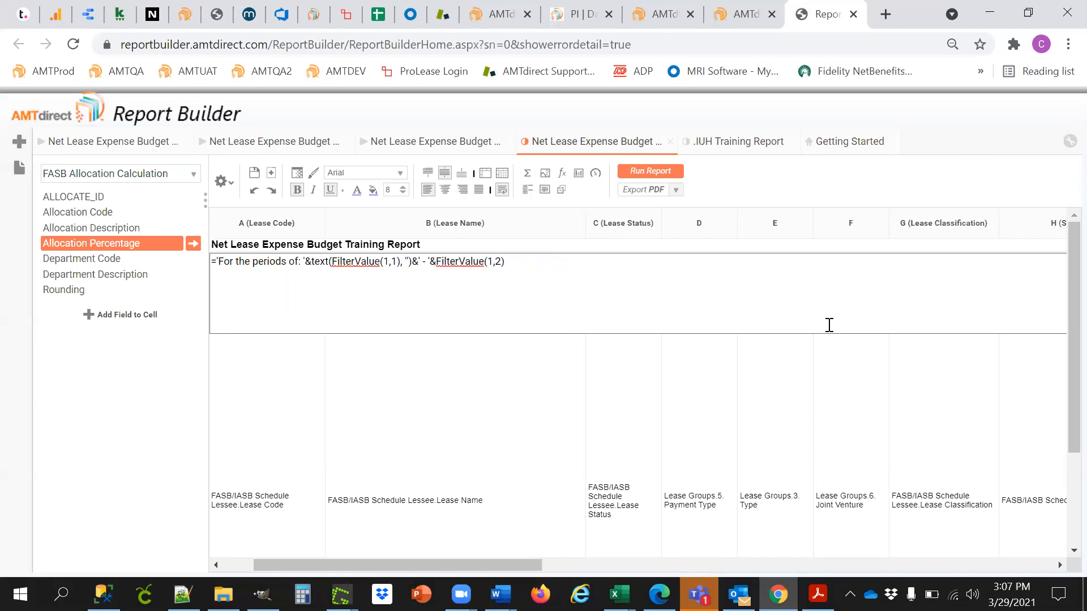
pyautogui.write('mm/')
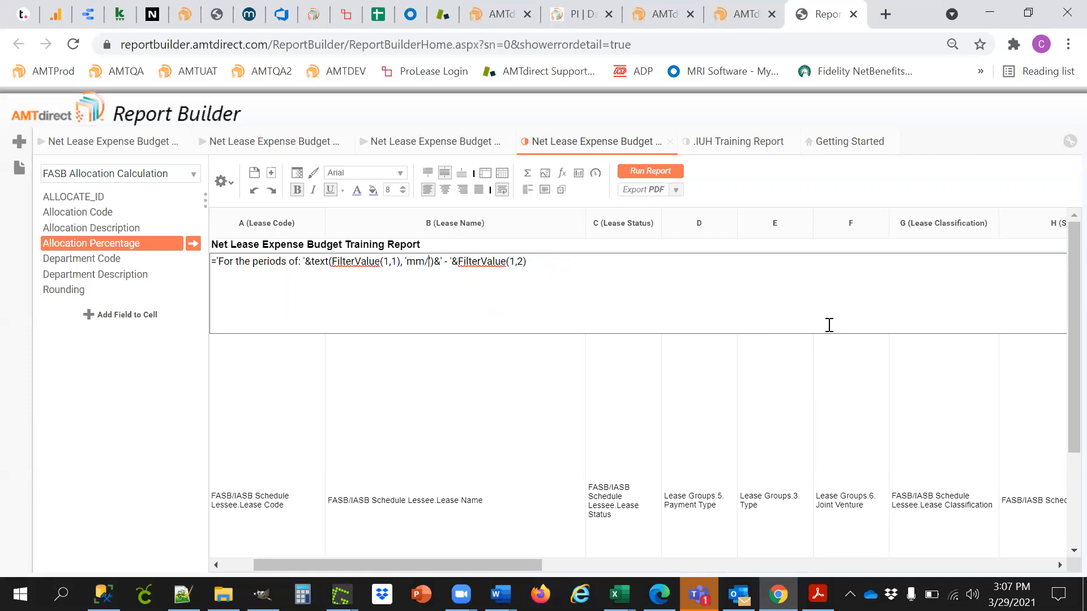
pyautogui.write('yyyy')
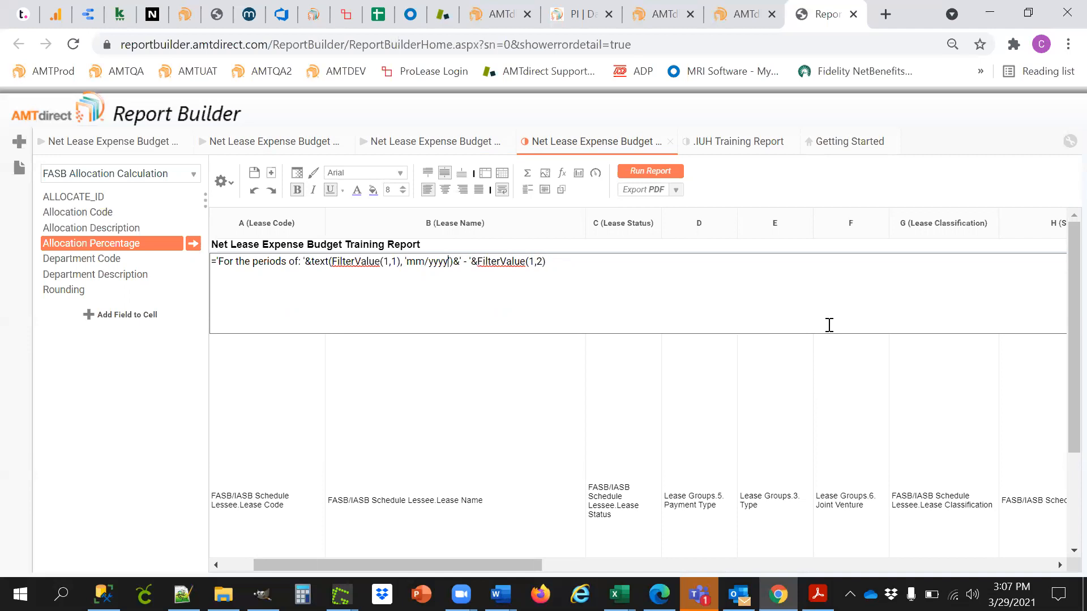
# Wrap FilterValue(1,2) in the periods header formula in text() with the format 'mm/yyyy' and commit the formula
pyautogui.press('Right')
pyautogui.press('Right')
pyautogui.press('Right')
pyautogui.press('Right')
pyautogui.press('Right')
pyautogui.press('Right')
pyautogui.press('Right')
pyautogui.write('text(')
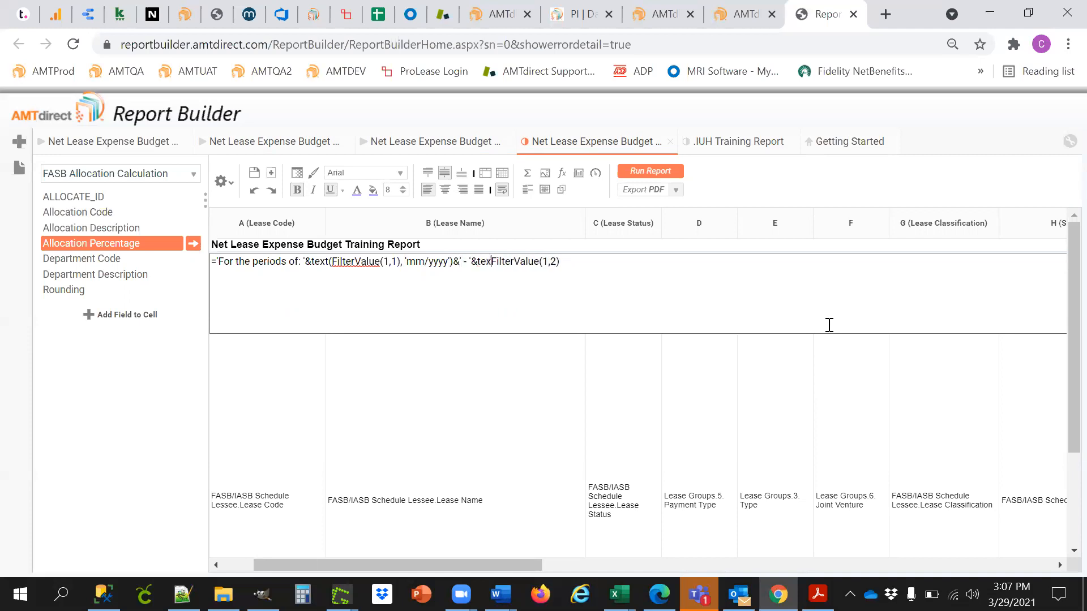
pyautogui.press('Right')
pyautogui.press('End')
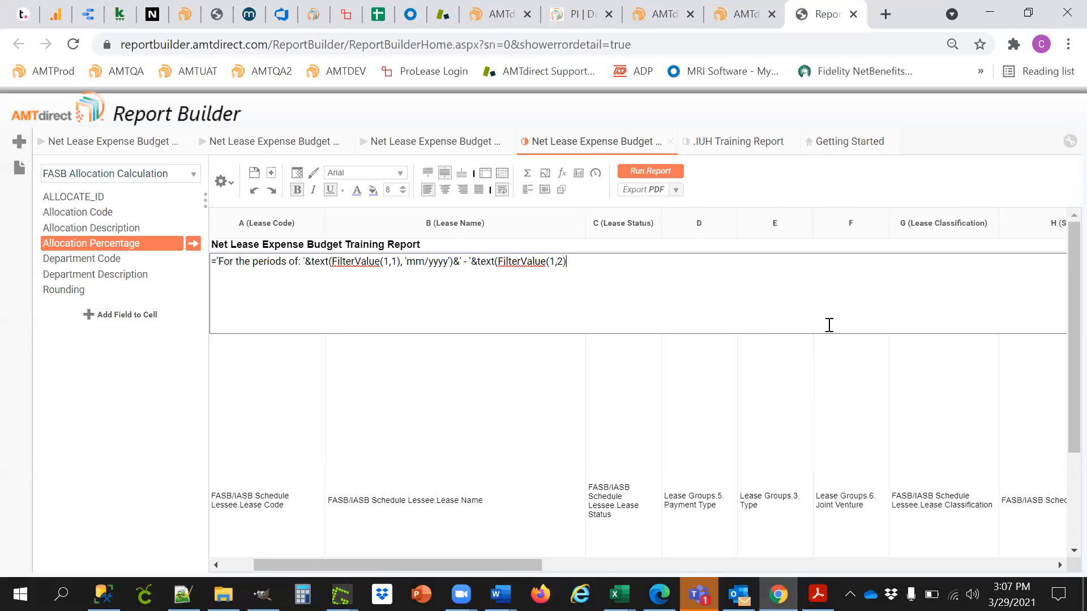
pyautogui.write(",'mm/yyyy')")
pyautogui.press('Return')
# Run the report with the mm/yyyy period header, widen the Payment Type column in the output and review the columns across to the total budgets
pyautogui.click(658, 175)
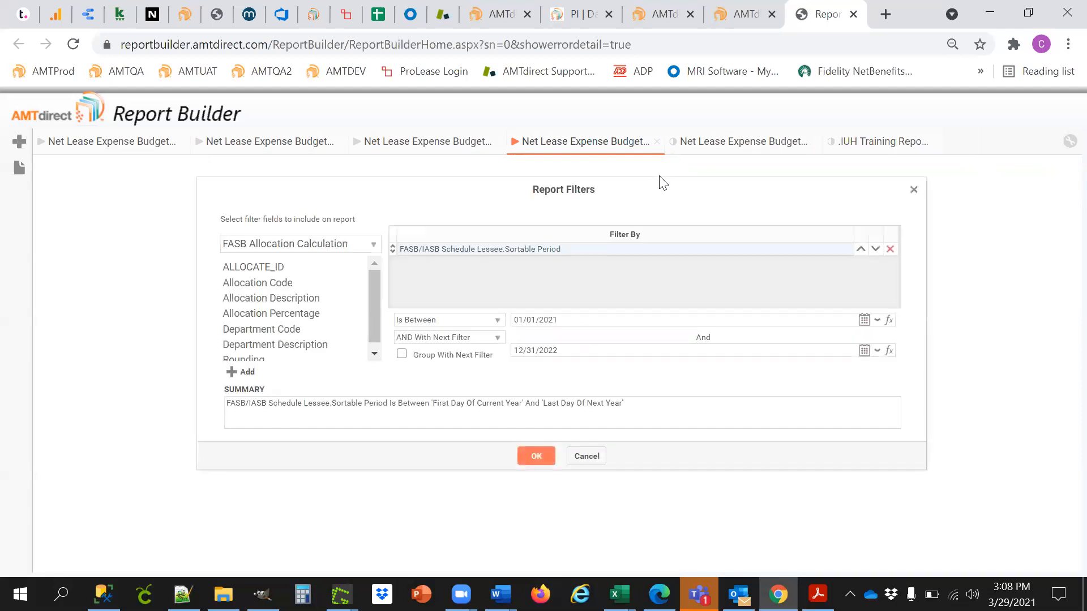
pyautogui.click(538, 455)
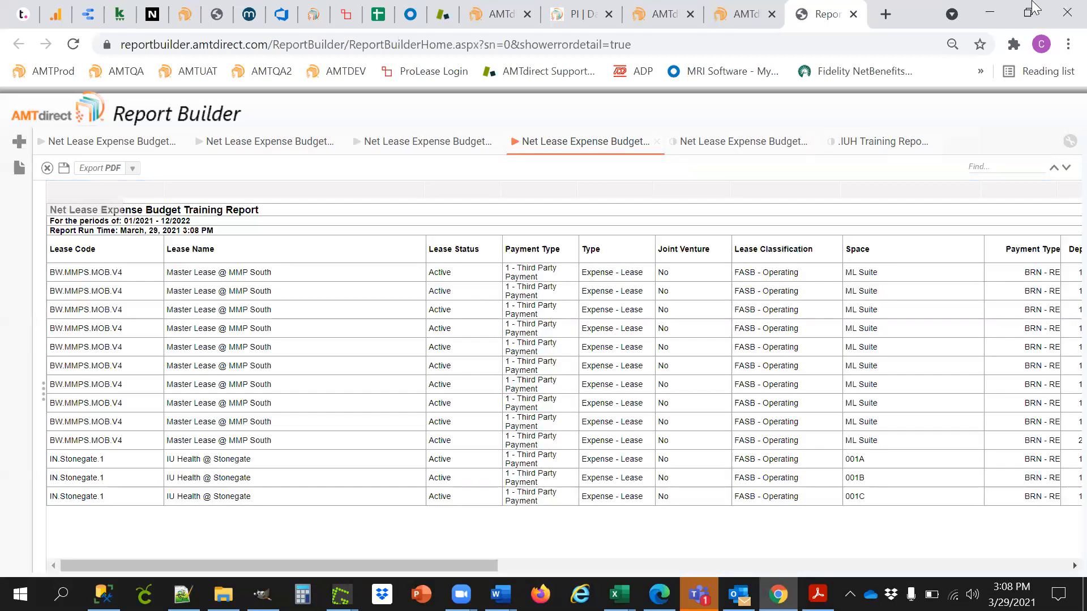
pyautogui.moveTo(419, 187)
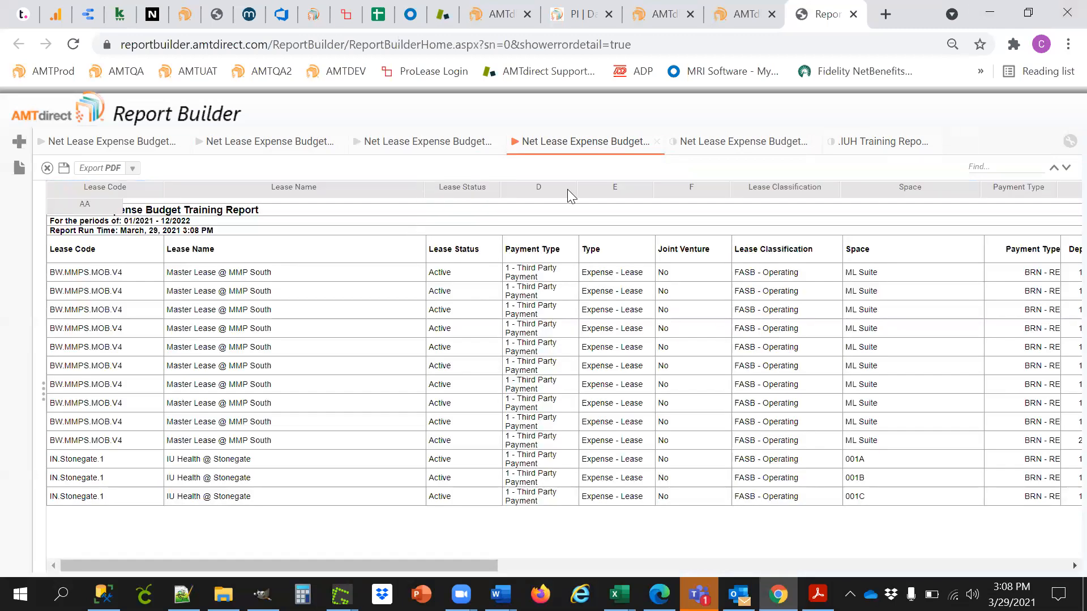
pyautogui.moveTo(578, 189); pyautogui.dragTo(638, 189)
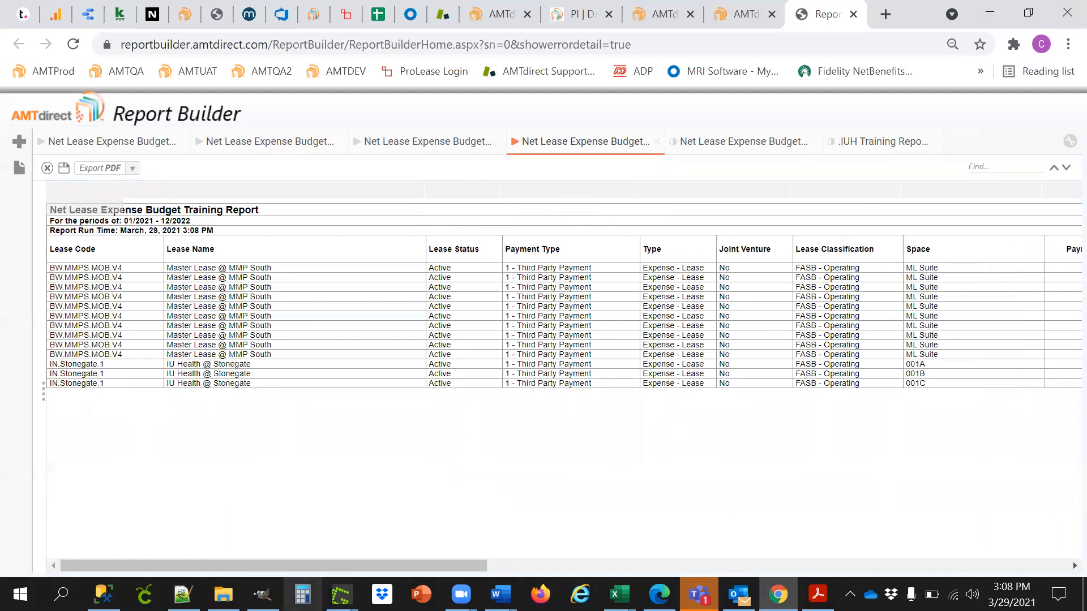
pyautogui.moveTo(347, 565); pyautogui.dragTo(145, 247)
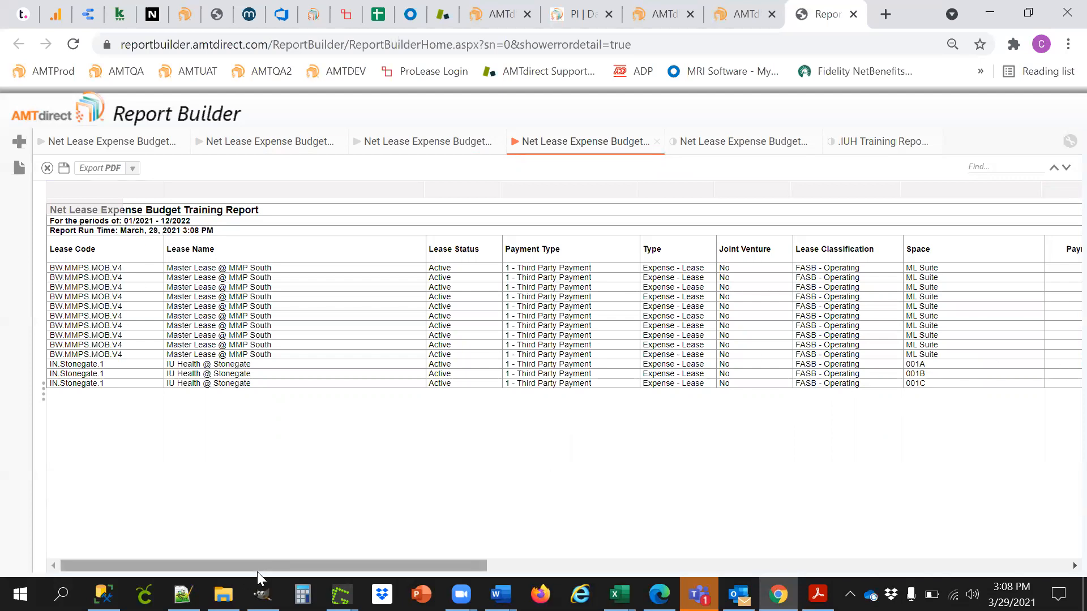
pyautogui.hscroll(14, 300, 569)
pyautogui.moveTo(612, 571); pyautogui.dragTo(631, 578)
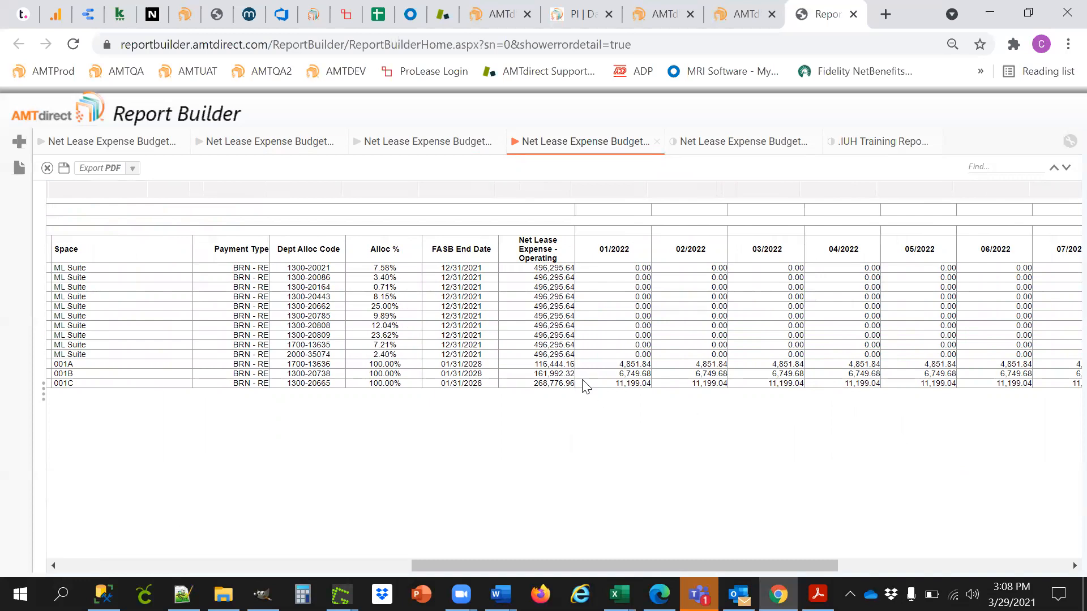
pyautogui.hscroll(3, 592, 501)
pyautogui.hscroll(20, 592, 501)
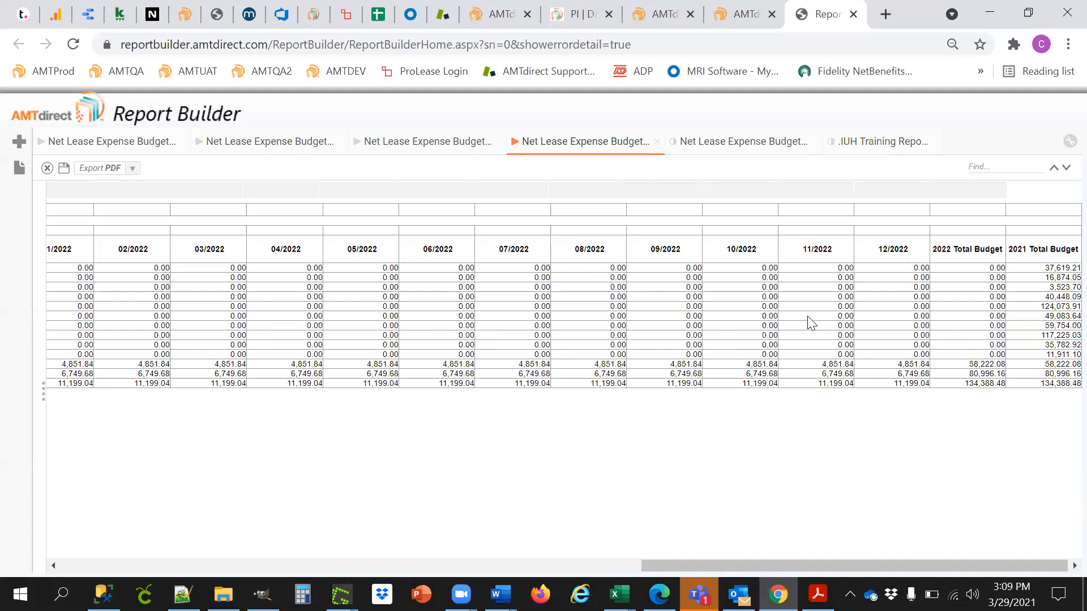
# In the report design's filters, add IN.HazelDell.4 to the values of the Lease Code filter and accept the filters
pyautogui.click(728, 152)
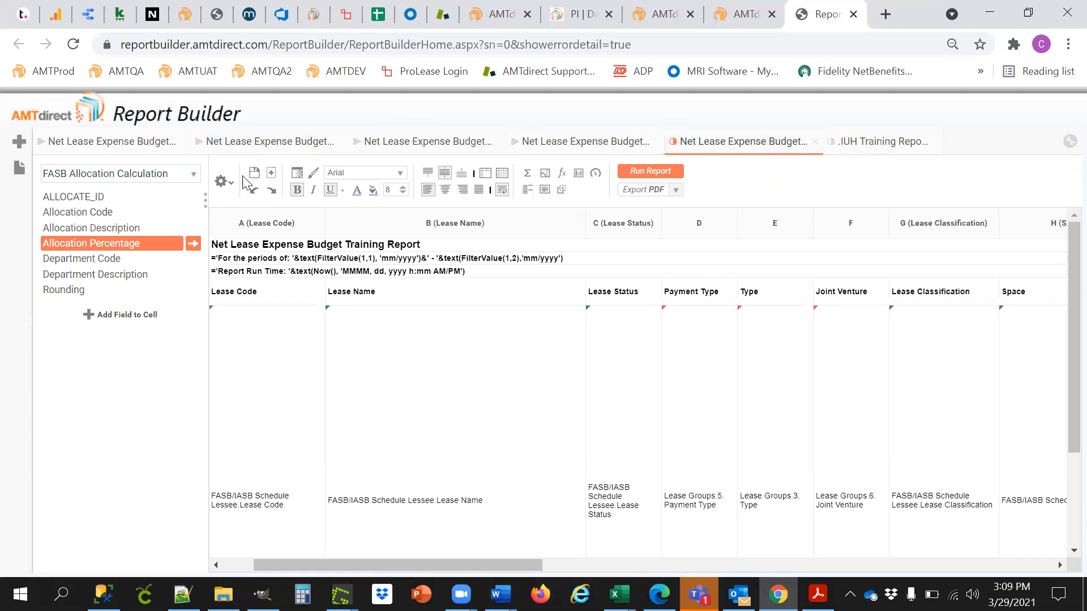
pyautogui.click(223, 182)
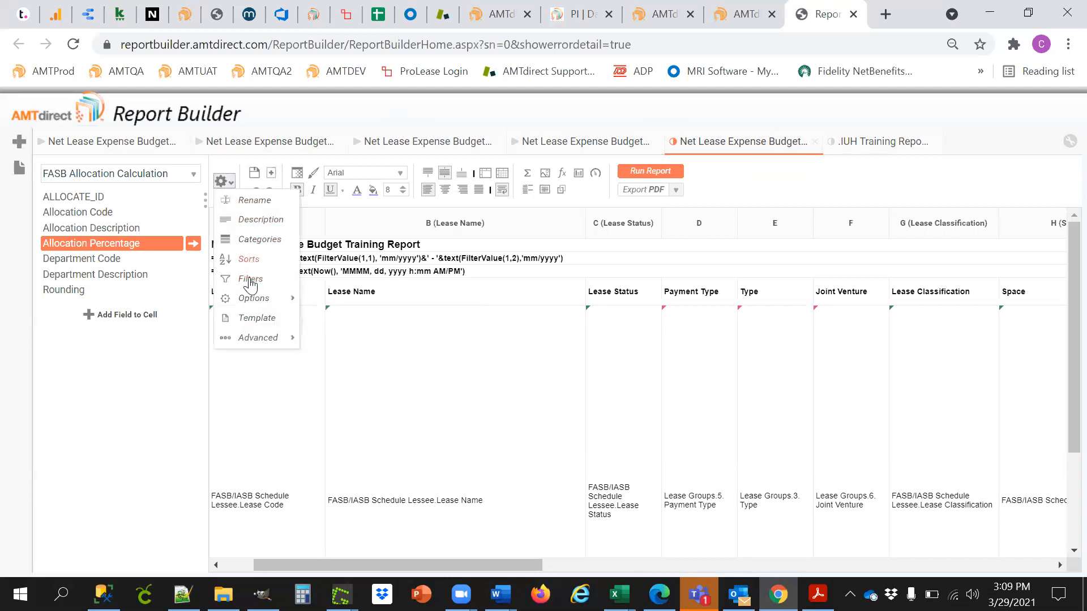
pyautogui.click(249, 279)
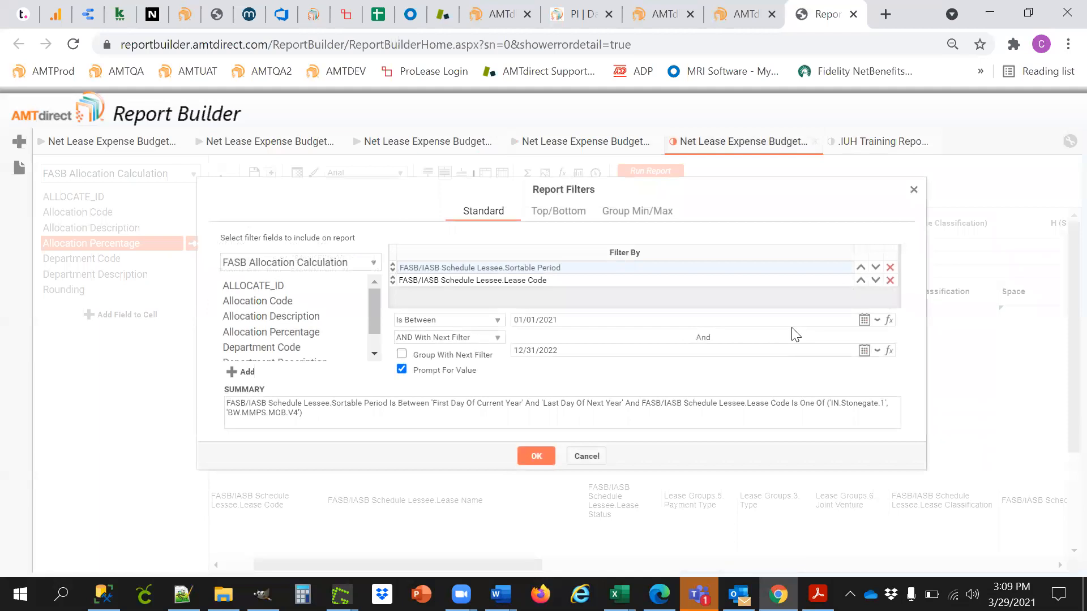
pyautogui.click(667, 285)
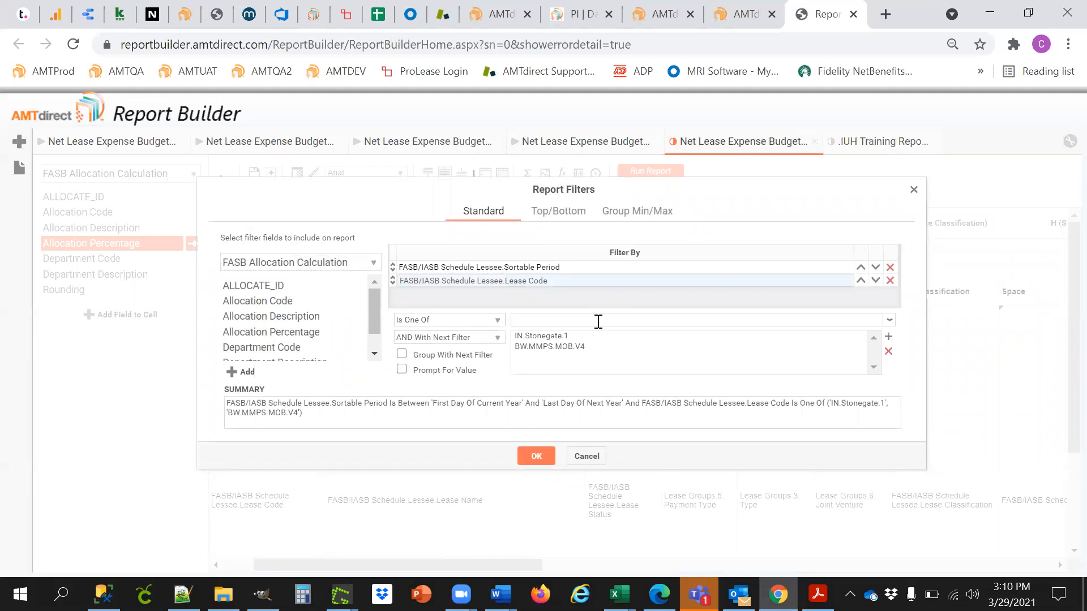
pyautogui.write('in.')
pyautogui.write('haz')
pyautogui.click(889, 321)
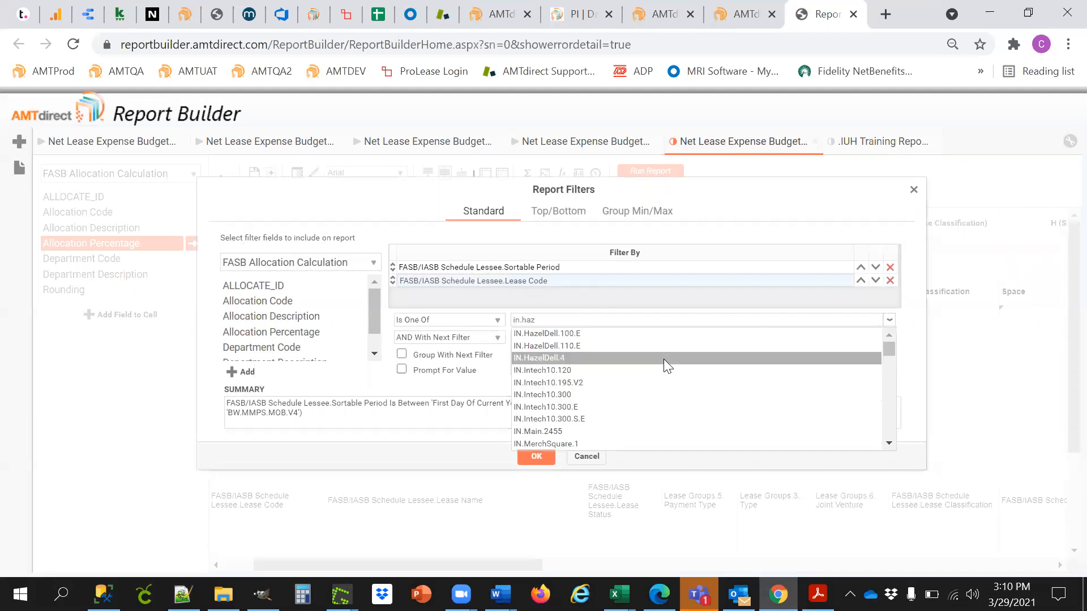
pyautogui.click(587, 358)
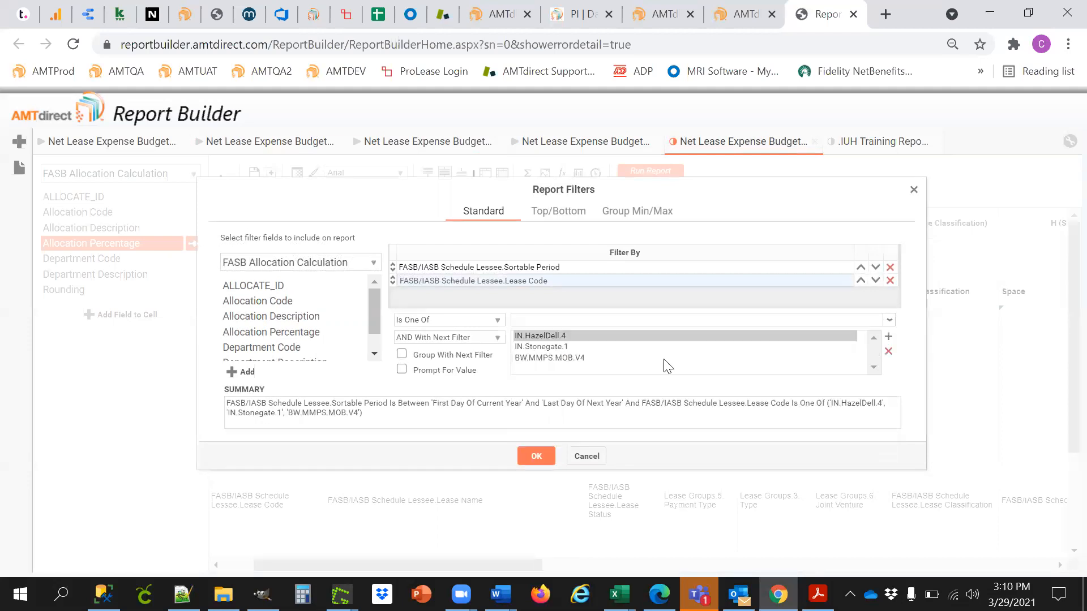
pyautogui.click(536, 456)
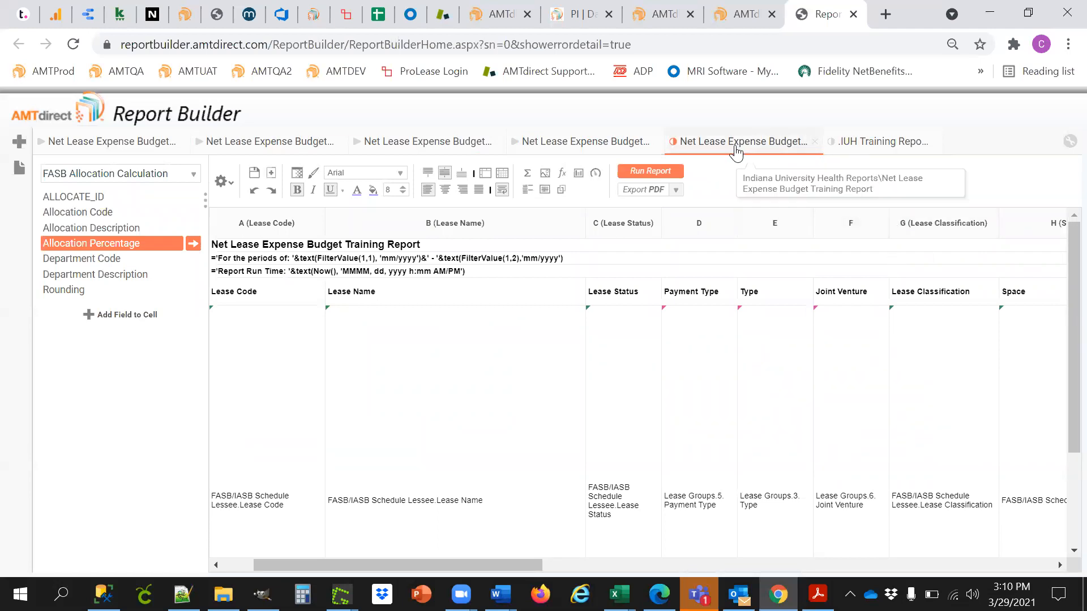
# Close the earlier Net Lease Expense Budget report outputs, then start a run from the design and cancel it at the filter prompt
pyautogui.click(92, 148)
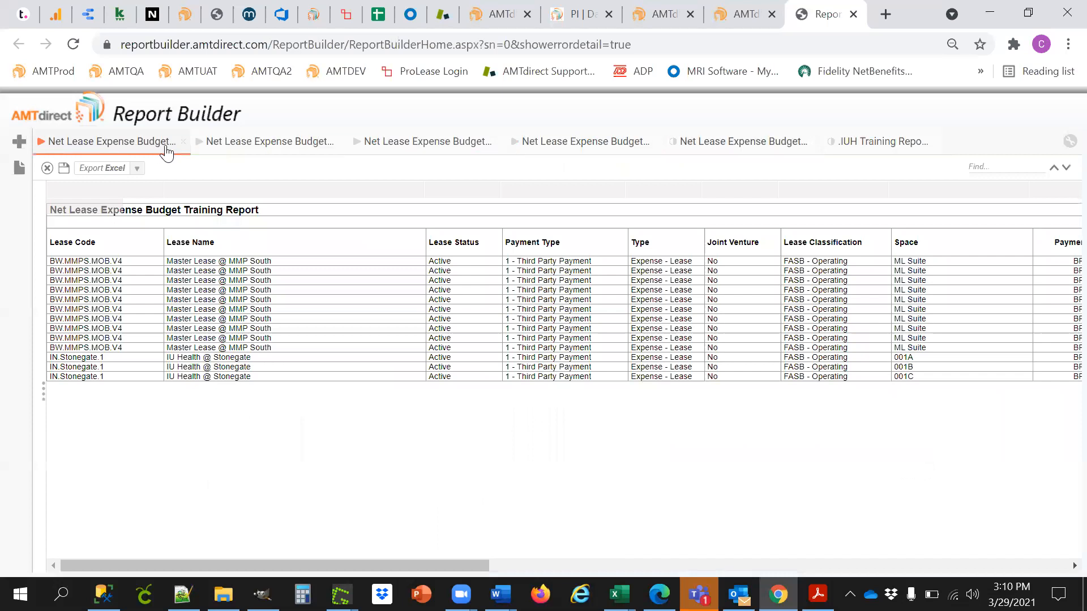
pyautogui.click(186, 143)
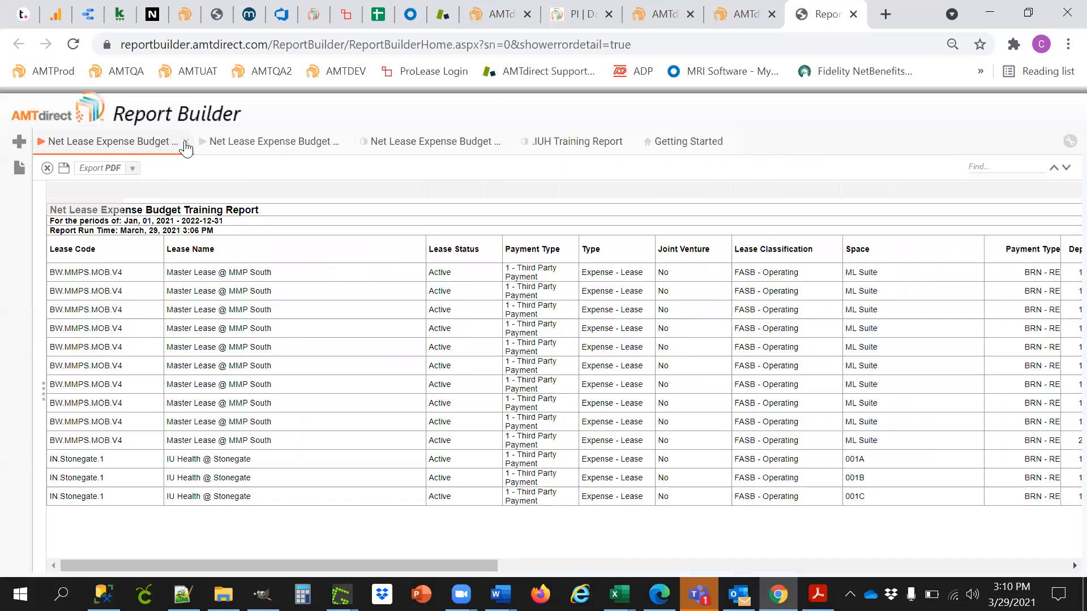
pyautogui.click(186, 142)
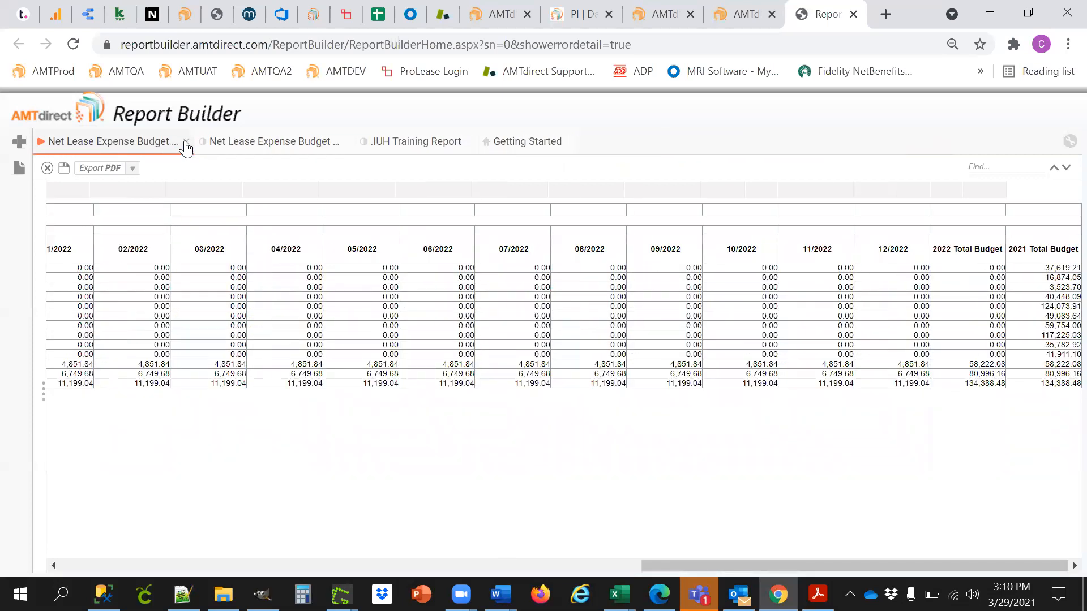
pyautogui.click(185, 144)
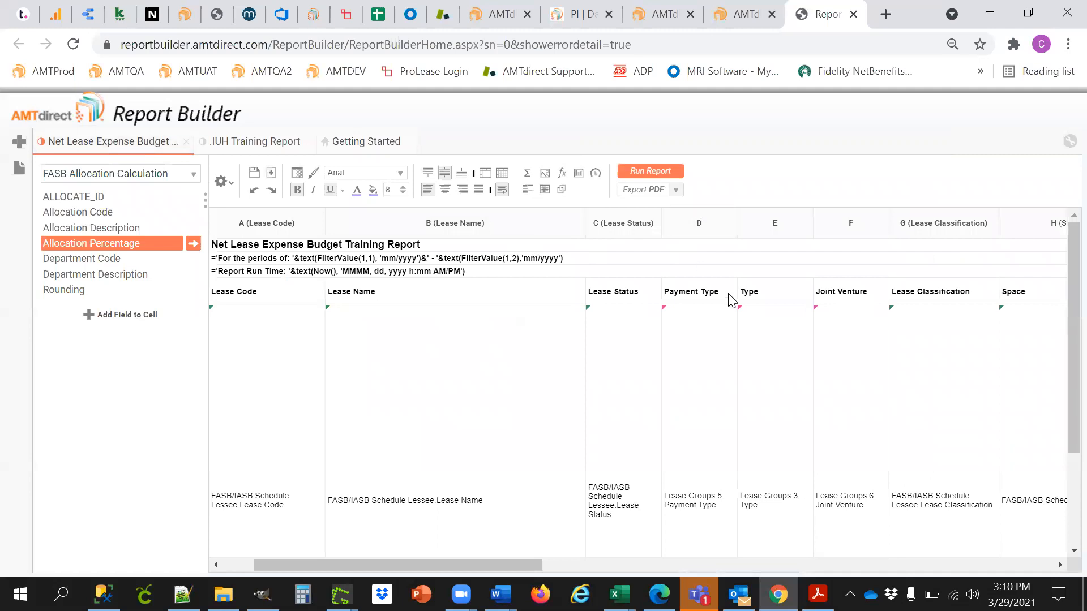
pyautogui.click(651, 176)
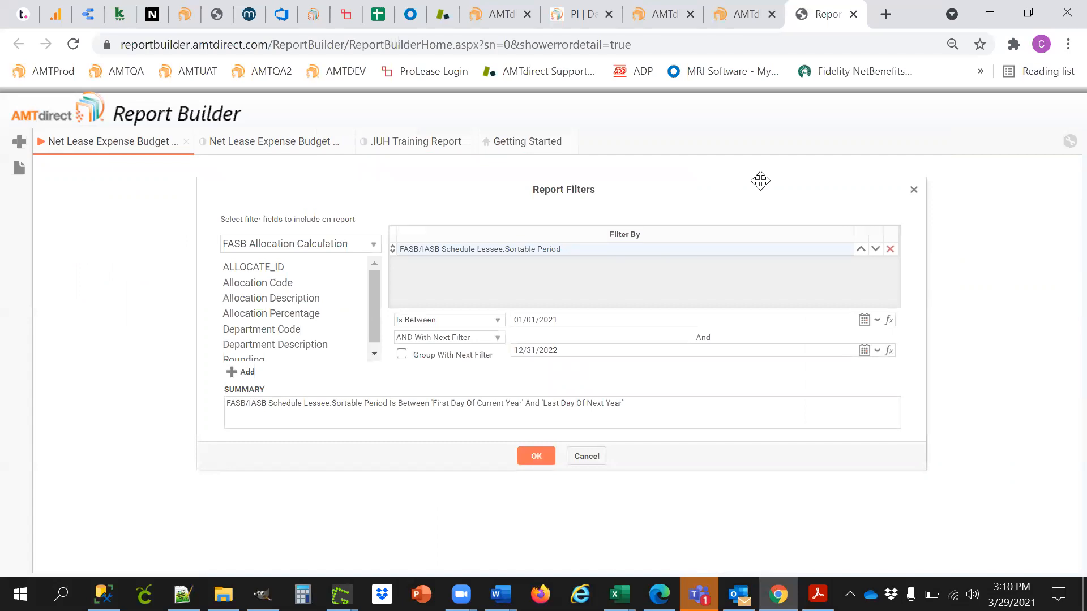
pyautogui.click(599, 456)
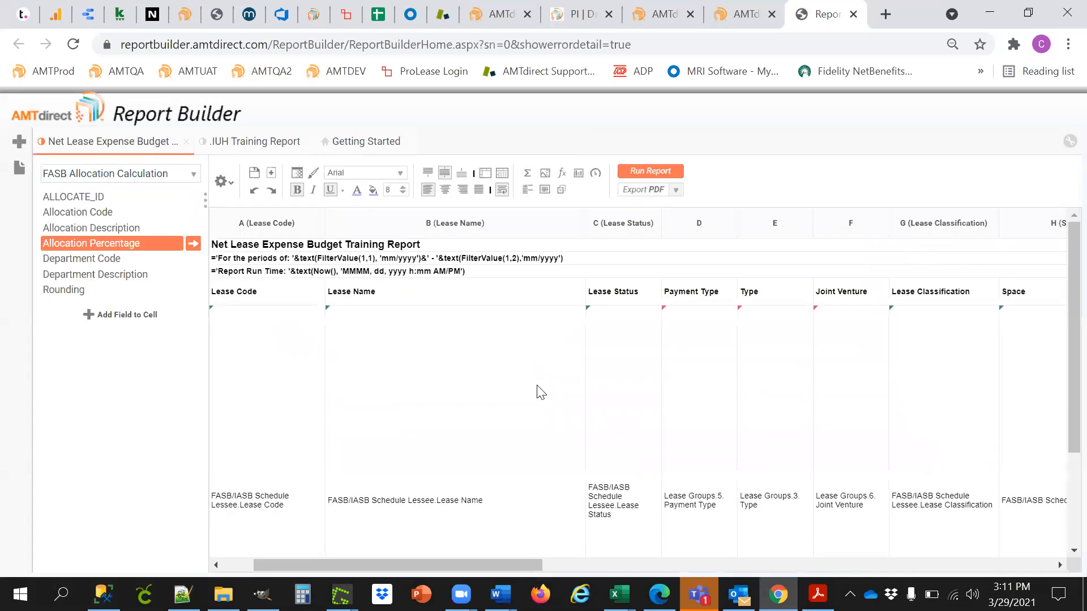
# Append a multiplication sign to the Net Lease Expense - Operating field in column M and undo the Allocation Percentage replacement of that cell
pyautogui.moveTo(508, 565); pyautogui.dragTo(856, 565)
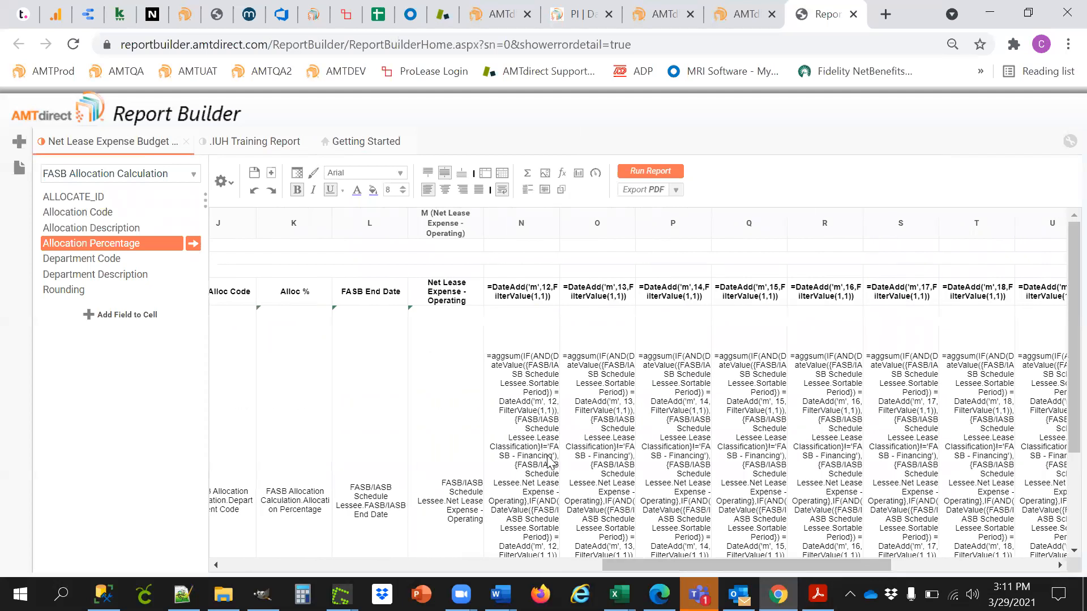
pyautogui.doubleClick(474, 453)
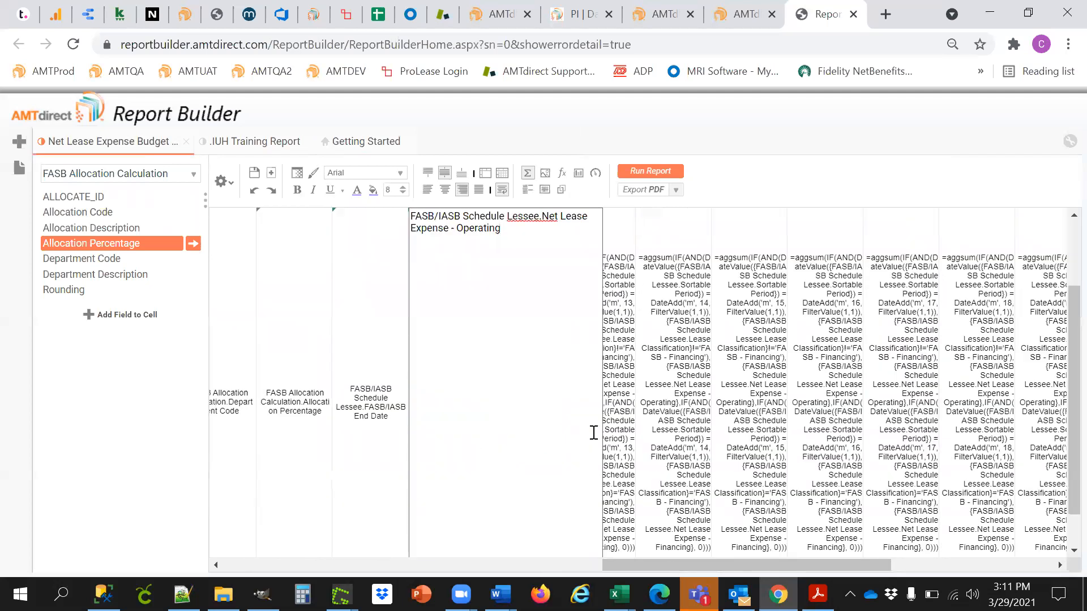
pyautogui.write('*')
pyautogui.moveTo(112, 243); pyautogui.dragTo(437, 403)
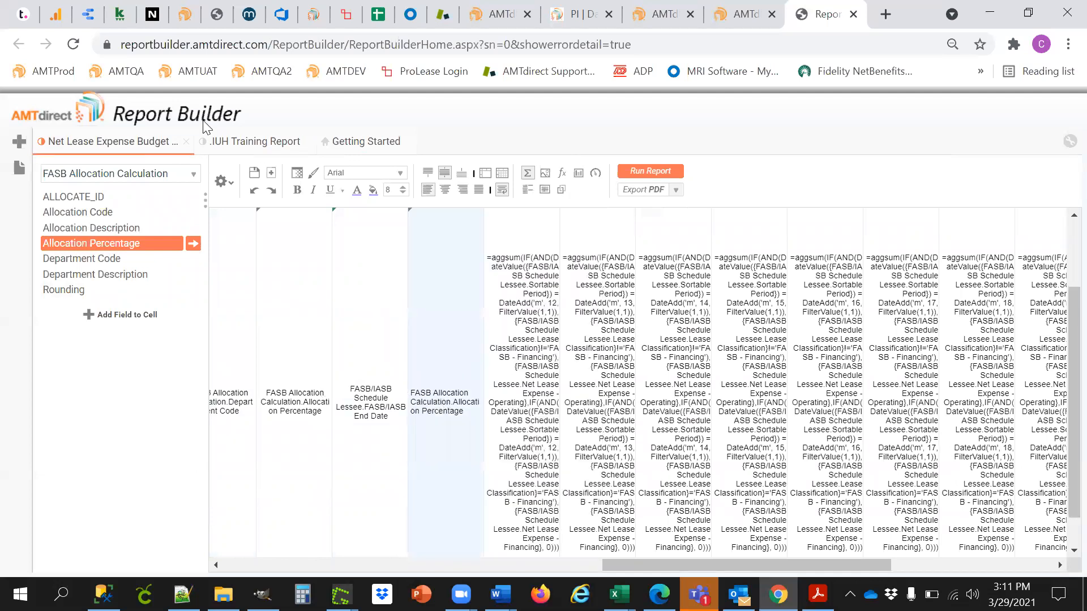
pyautogui.click(255, 192)
# Make column M's detail formula ={FASB/IASB Schedule Lessee.Net Lease Expense - Operating}*{FASB Allocation Calculation.Allocation Percentage}/100
pyautogui.click(450, 360)
pyautogui.click(449, 359)
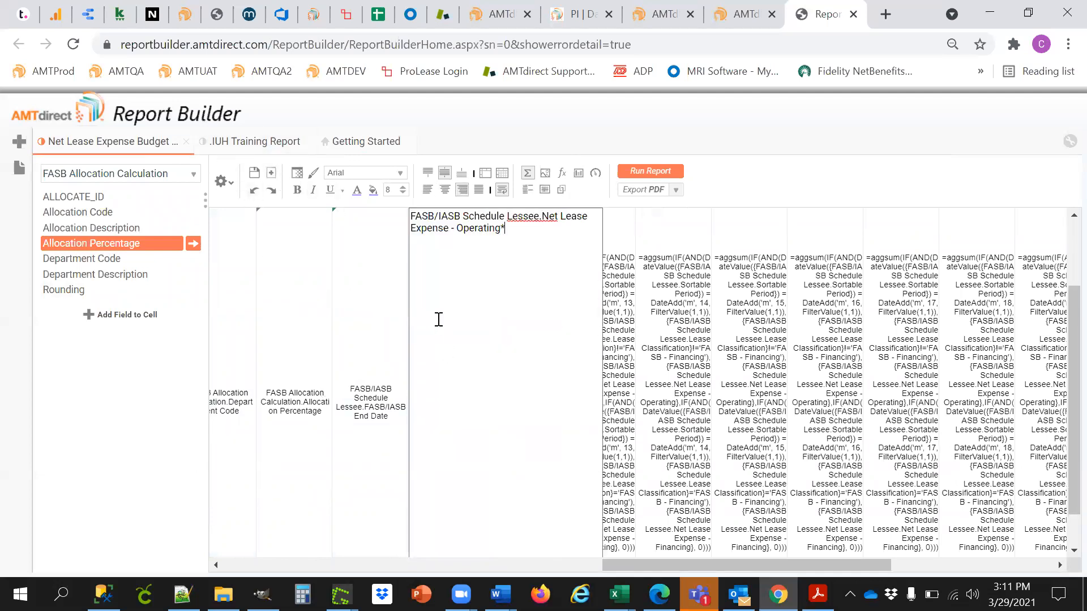
pyautogui.click(414, 216)
pyautogui.write('=')
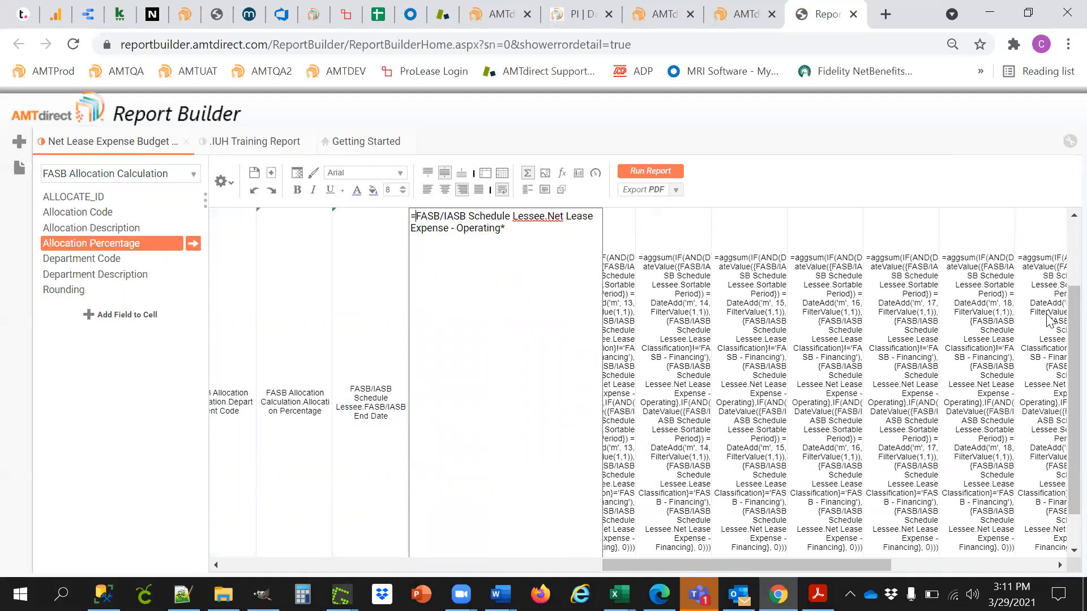
pyautogui.write('{')
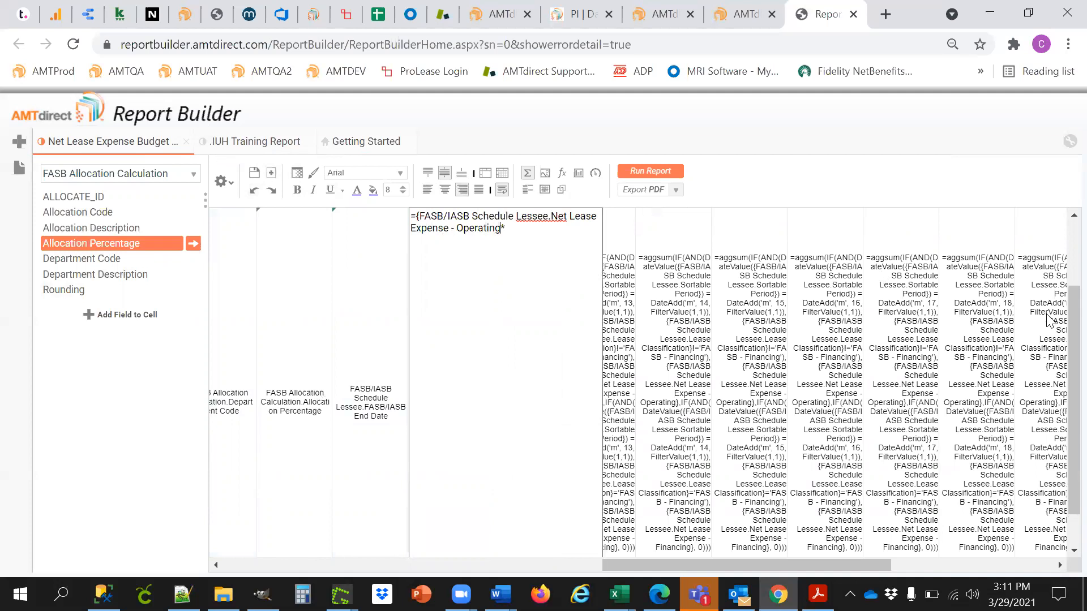
pyautogui.write('}')
pyautogui.moveTo(151, 243); pyautogui.dragTo(434, 307)
pyautogui.write('/100')
pyautogui.press('Return')
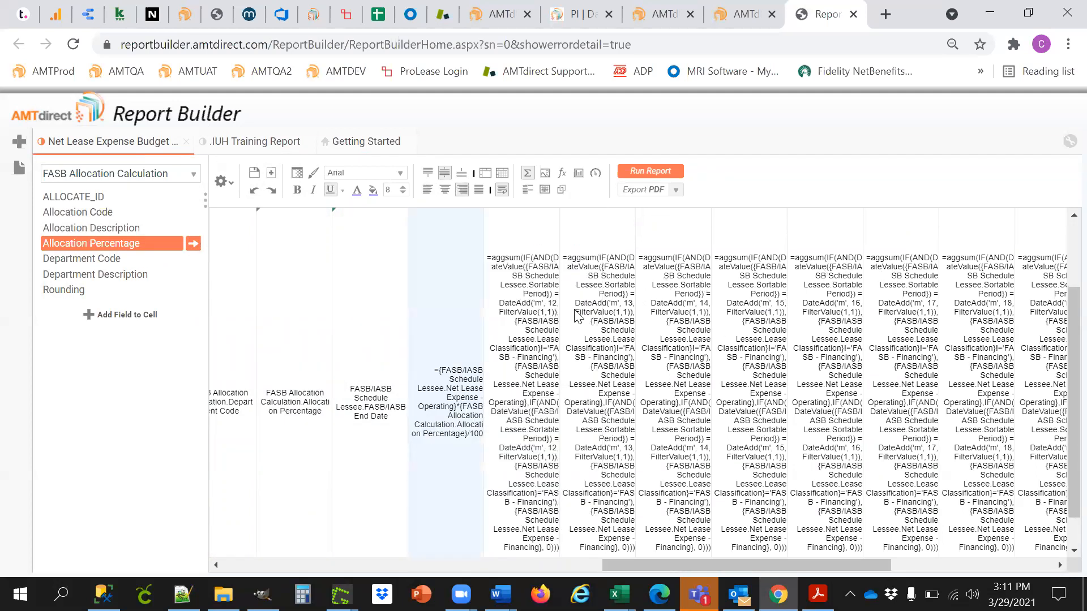
# In column N's aggsum formula, multiply Net Lease Expense - Operating by {FASB Allocation Calculation.Allocation Percentage} in parentheses and divide by 100
pyautogui.scroll(3, 577, 317)
pyautogui.doubleClick(543, 436)
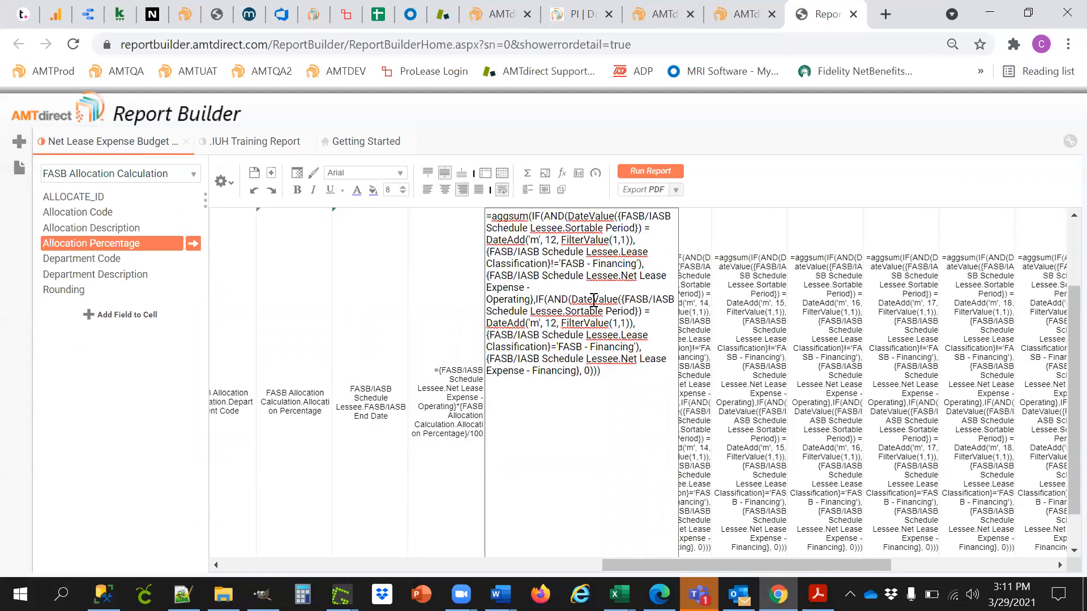
pyautogui.click(789, 320)
pyautogui.click(522, 336)
pyautogui.click(561, 177)
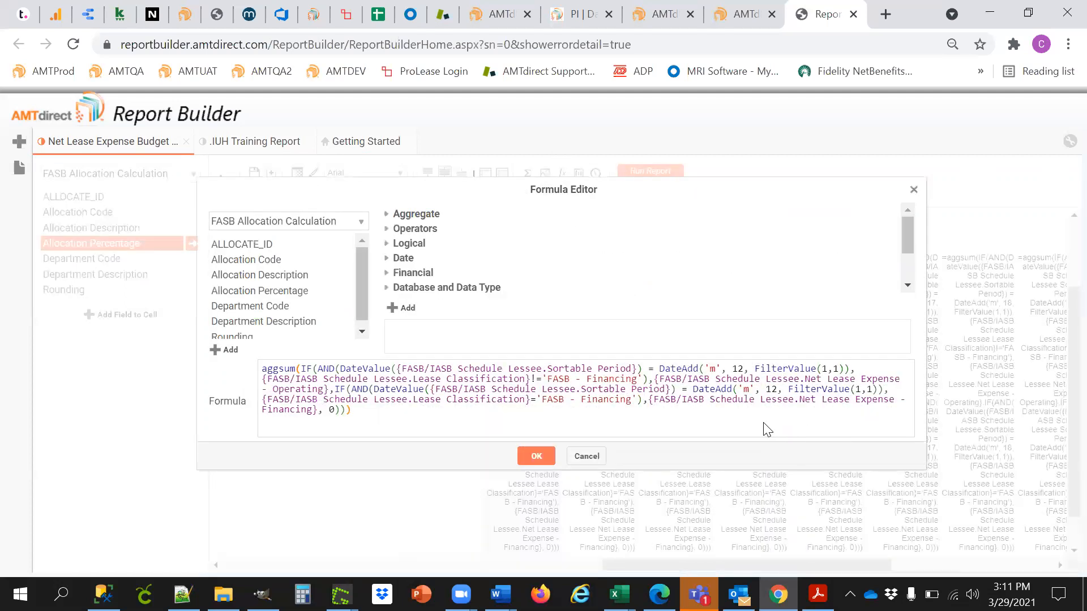
pyautogui.click(654, 380)
pyautogui.write('(')
pyautogui.press('Down')
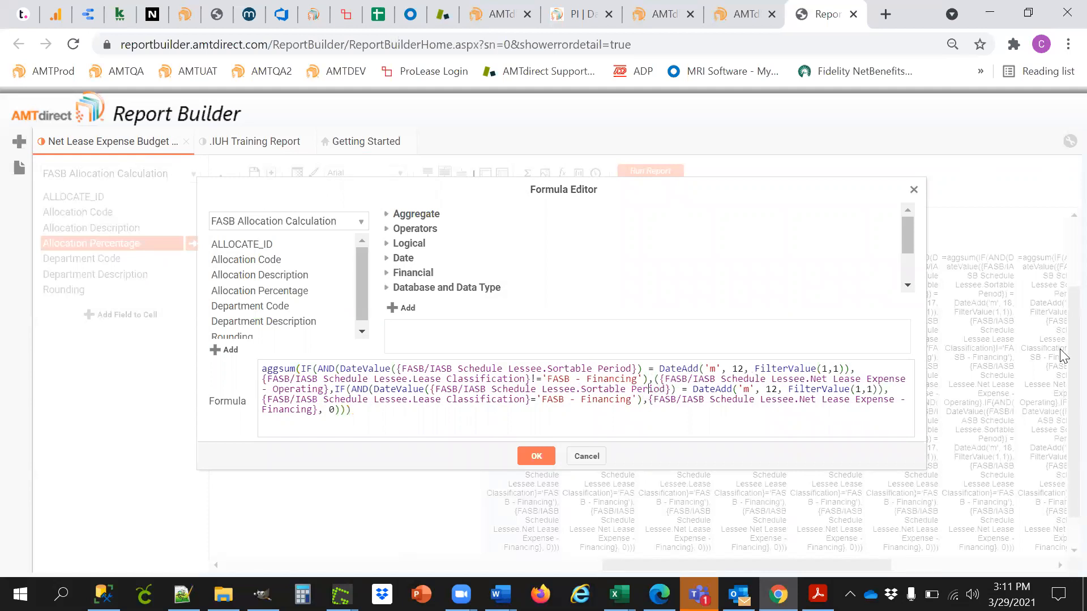
pyautogui.press('Left')
pyautogui.press('Left')
pyautogui.press('Left')
pyautogui.press('Left')
pyautogui.press('Left')
pyautogui.press('Left')
pyautogui.press('Left')
pyautogui.press('Left')
pyautogui.press('Left')
pyautogui.press('Left')
pyautogui.press('Left')
pyautogui.press('Left')
pyautogui.press('Left')
pyautogui.press('Left')
pyautogui.write('*')
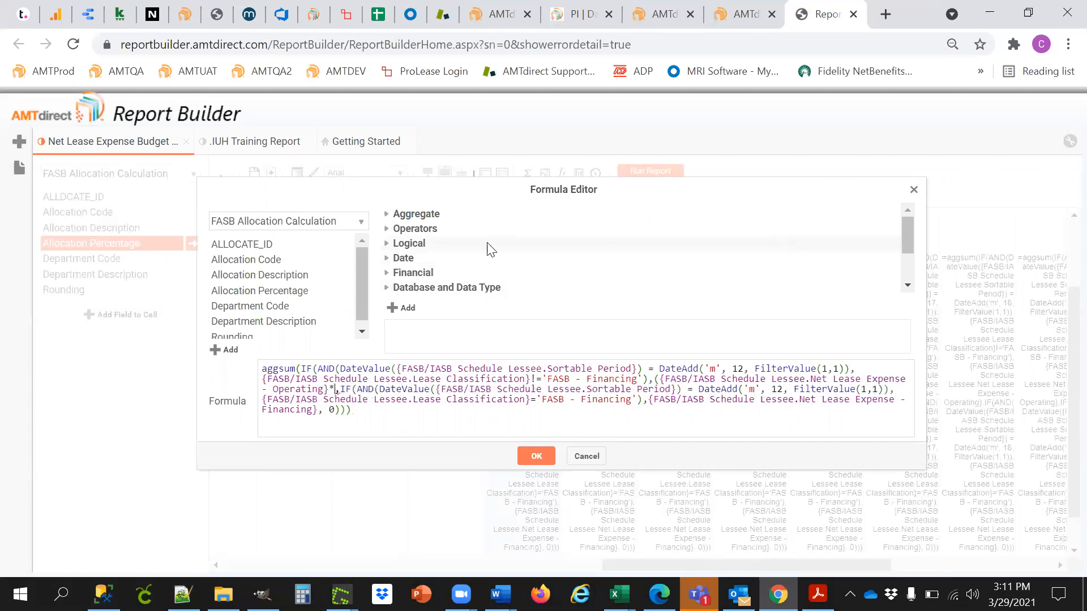
pyautogui.moveTo(270, 292); pyautogui.dragTo(334, 388)
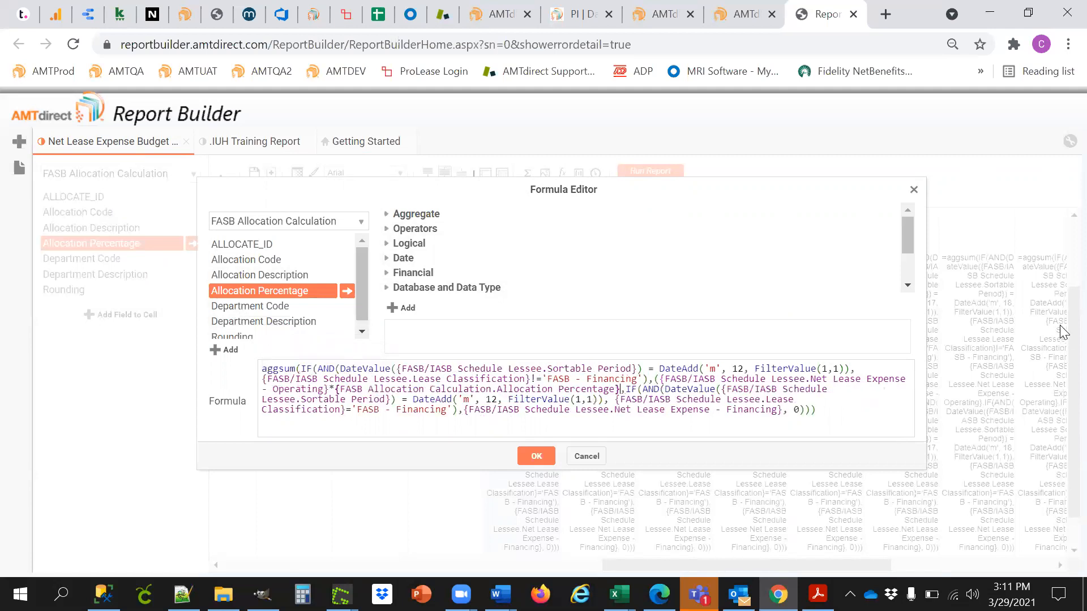
pyautogui.write(')')
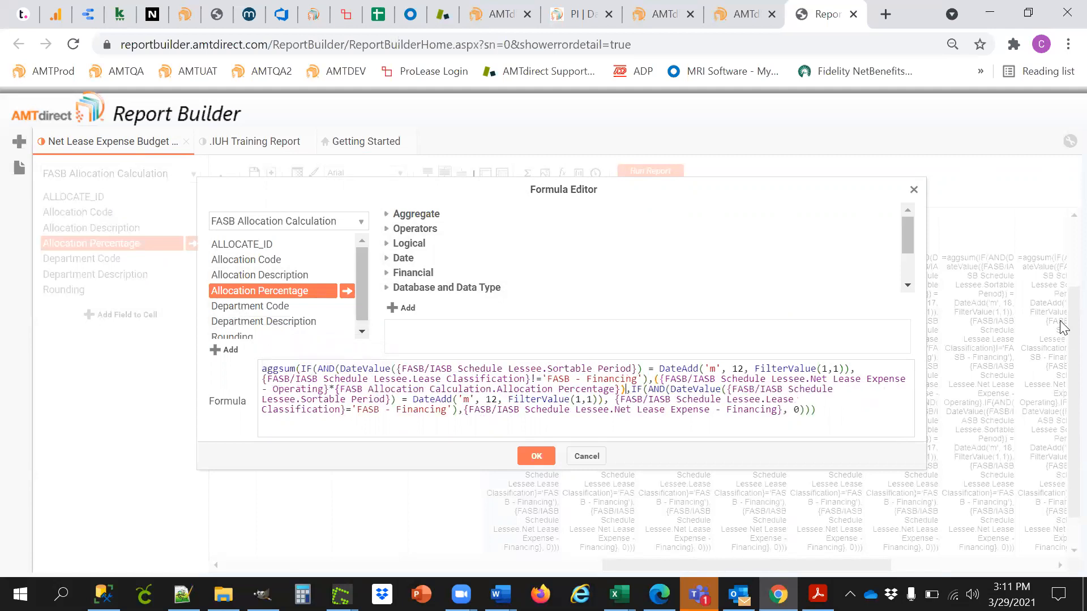
pyautogui.write('/100')
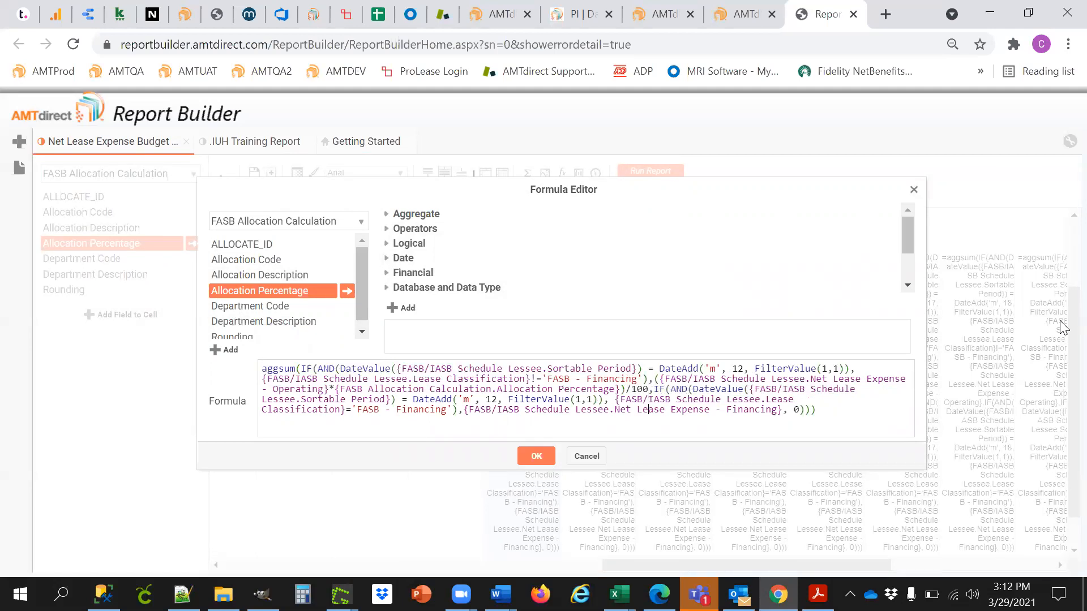
# In the same column N formula, multiply Net Lease Expense - Financing by Allocation Percentage in parentheses, divide by 100 and accept the formula
pyautogui.press('Right')
pyautogui.press('Right')
pyautogui.press('Right')
pyautogui.press('Right')
pyautogui.press('Right')
pyautogui.press('Right')
pyautogui.press('Right')
pyautogui.press('Right')
pyautogui.press('Right')
pyautogui.press('Right')
pyautogui.press('Right')
pyautogui.write('*')
pyautogui.moveTo(274, 290); pyautogui.dragTo(1062, 416)
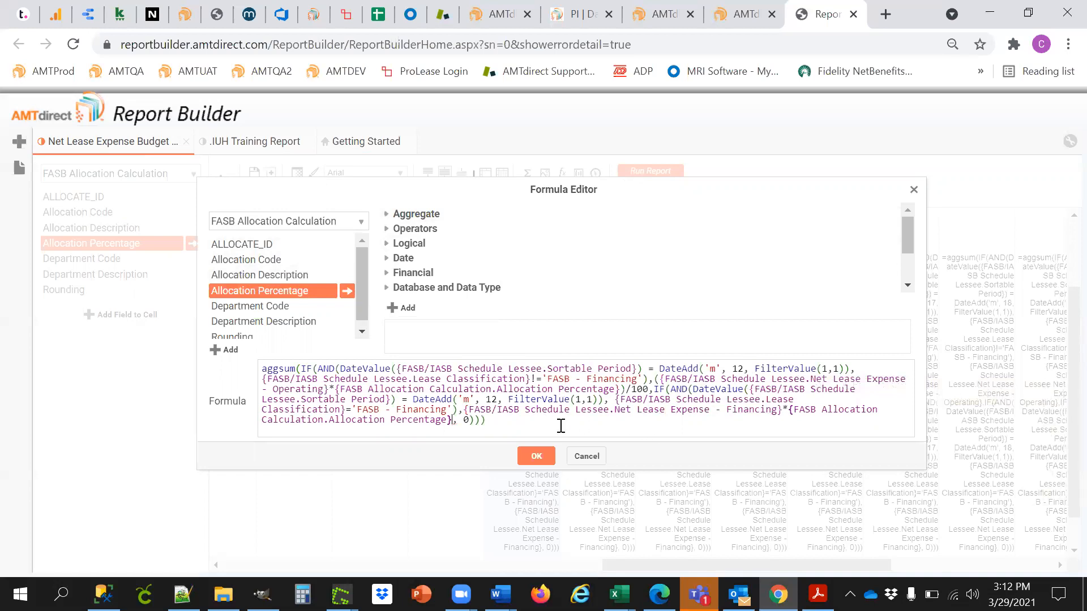
pyautogui.click(463, 410)
pyautogui.write('(')
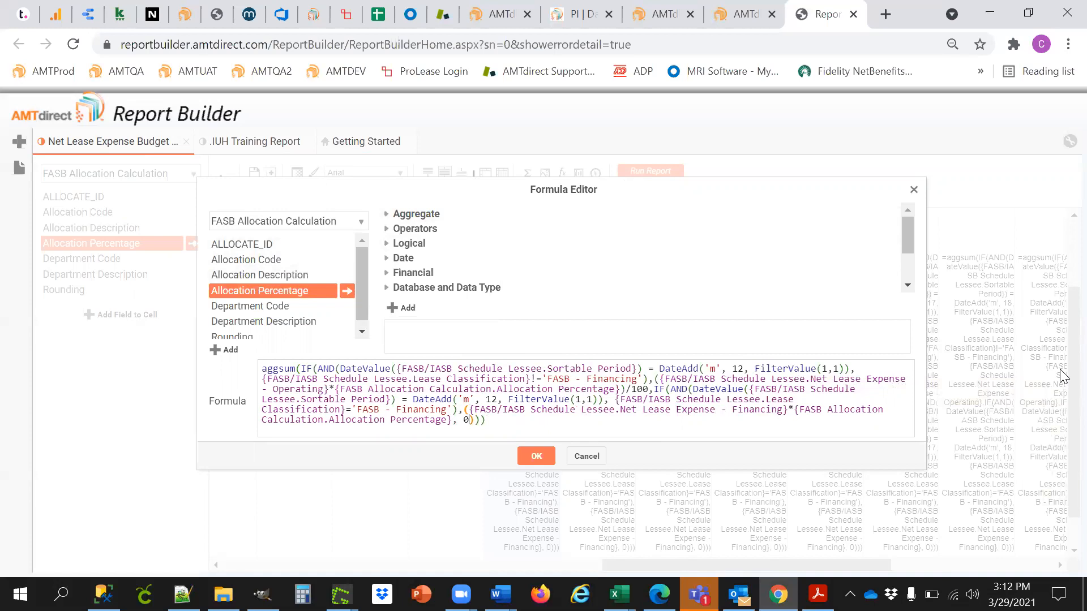
pyautogui.press('Left')
pyautogui.write('/100')
pyautogui.click(536, 456)
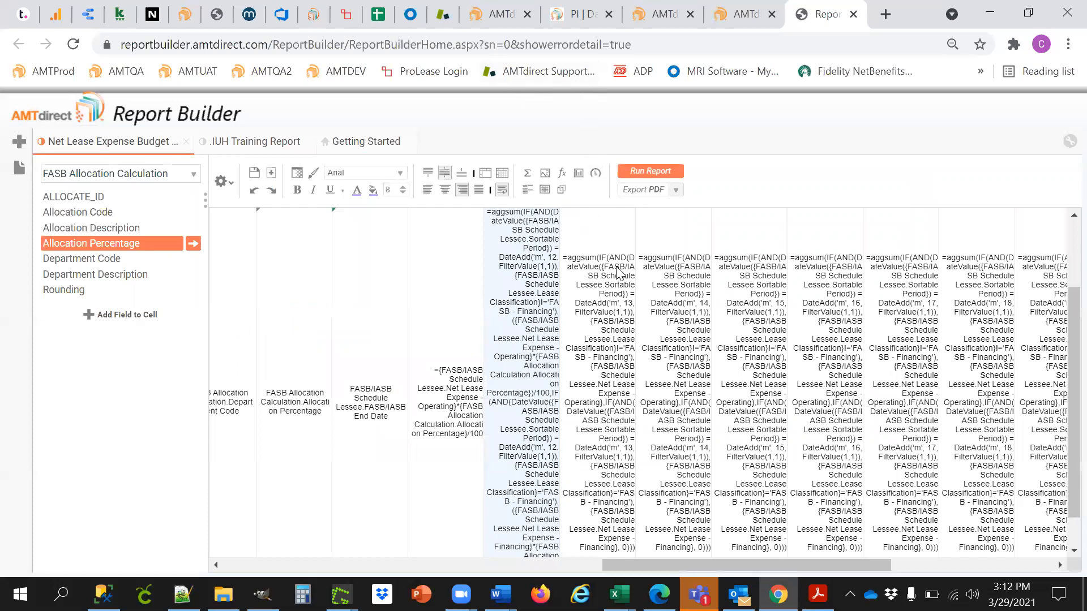
# Copy column N's allocated formula into column O and set both DateAdd month offsets to 13
pyautogui.doubleClick(544, 320)
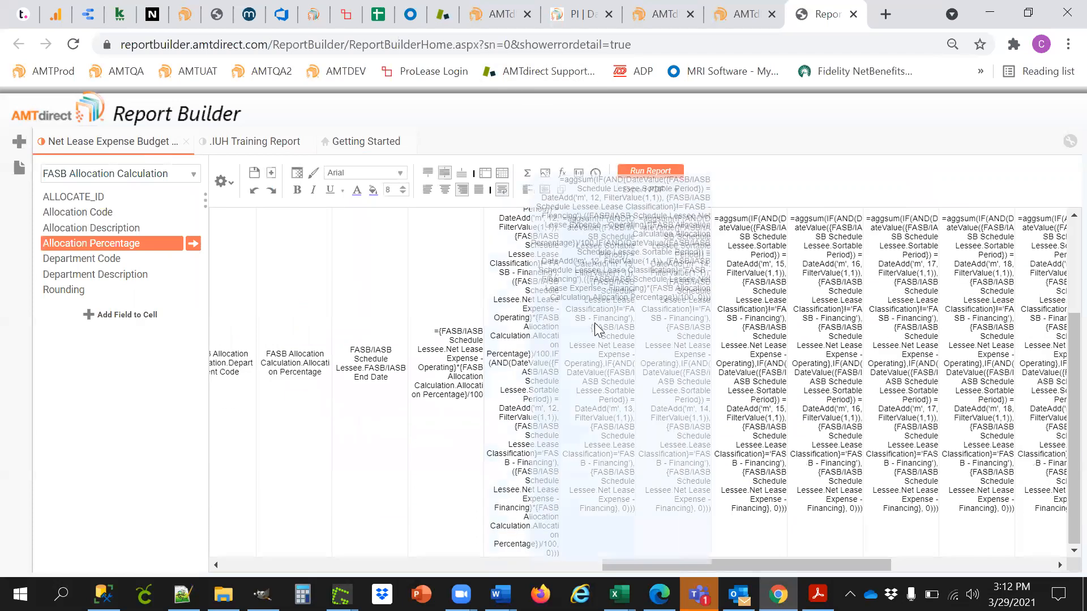
pyautogui.scroll(2, 643, 293)
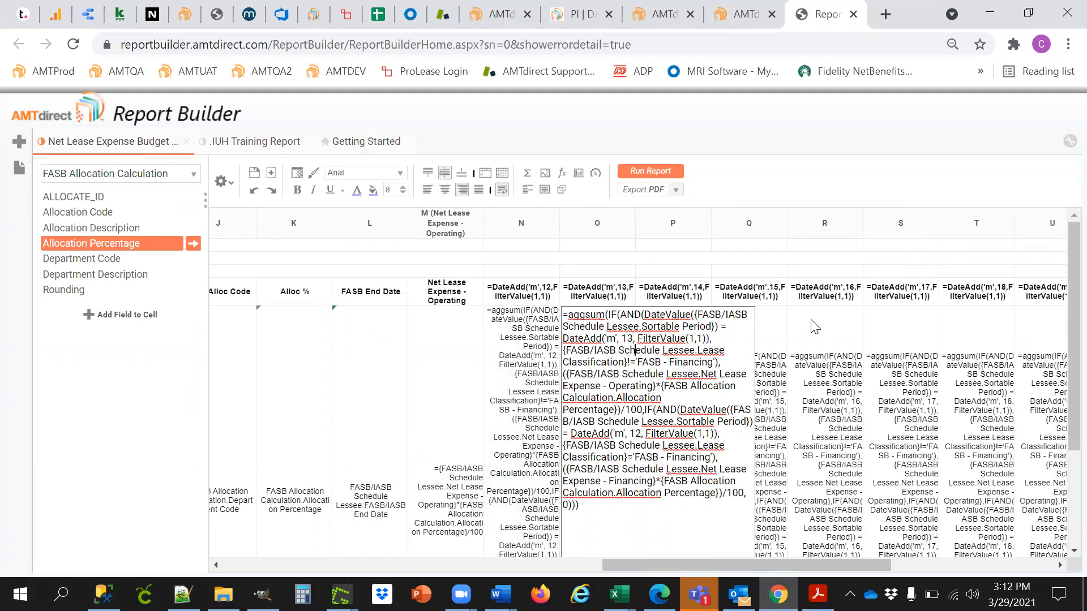
pyautogui.click(811, 320)
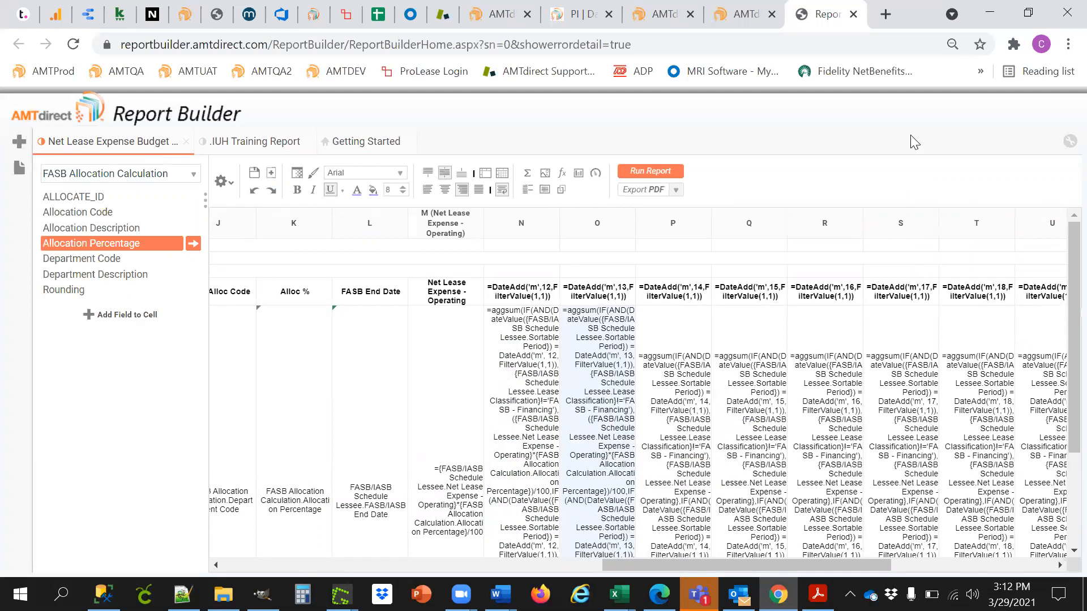
# Copy column O's allocated formula into column P and set both DateAdd month offsets to 14
pyautogui.moveTo(605, 446); pyautogui.dragTo(684, 442)
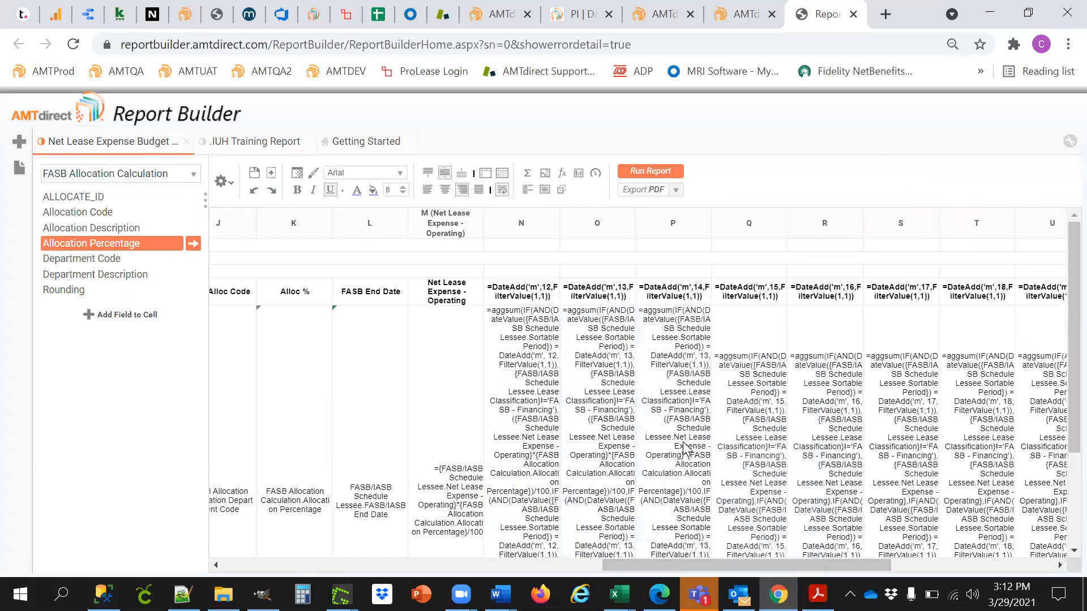
pyautogui.doubleClick(700, 426)
pyautogui.click(707, 244)
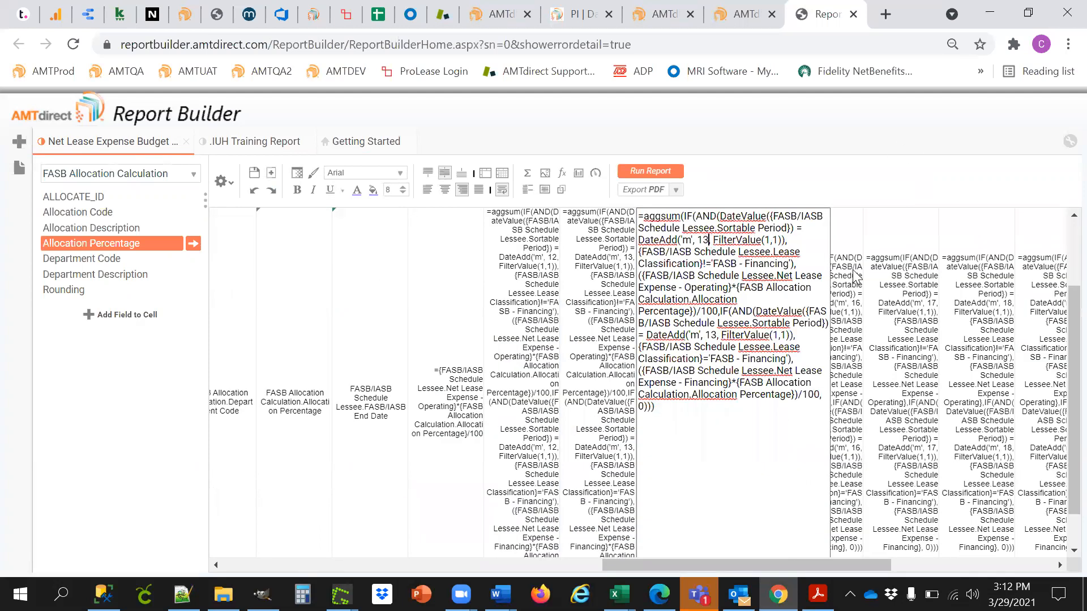
pyautogui.press('BackSpace')
pyautogui.write('4')
pyautogui.press('BackSpace')
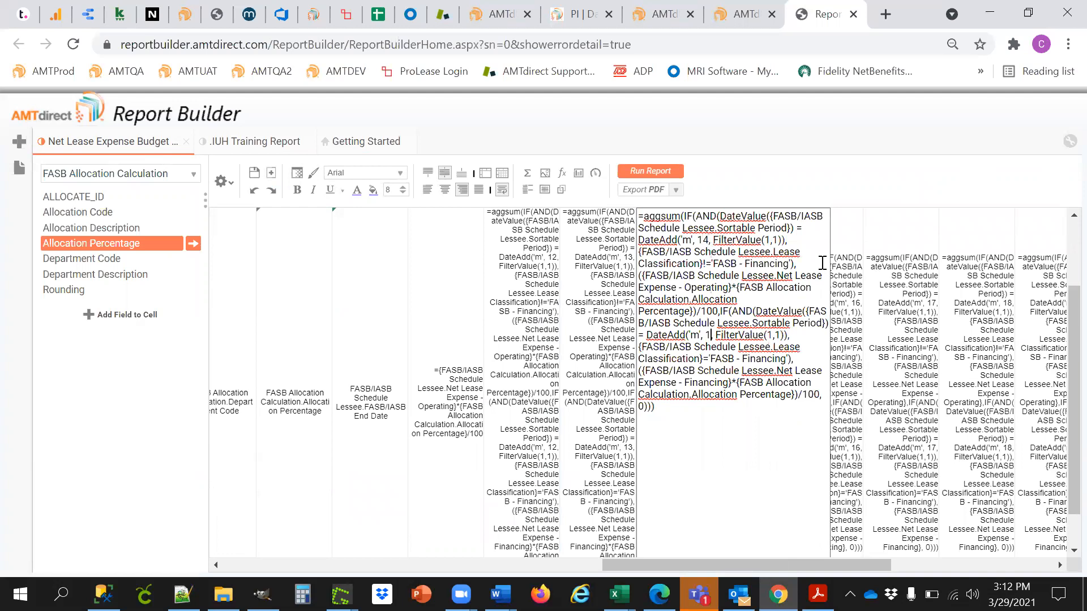
pyautogui.write('4')
pyautogui.press('Return')
# Copy column P's allocated formula into column Q and set both DateAdd month offsets to 15
pyautogui.moveTo(664, 352); pyautogui.dragTo(770, 335)
pyautogui.doubleClick(771, 333)
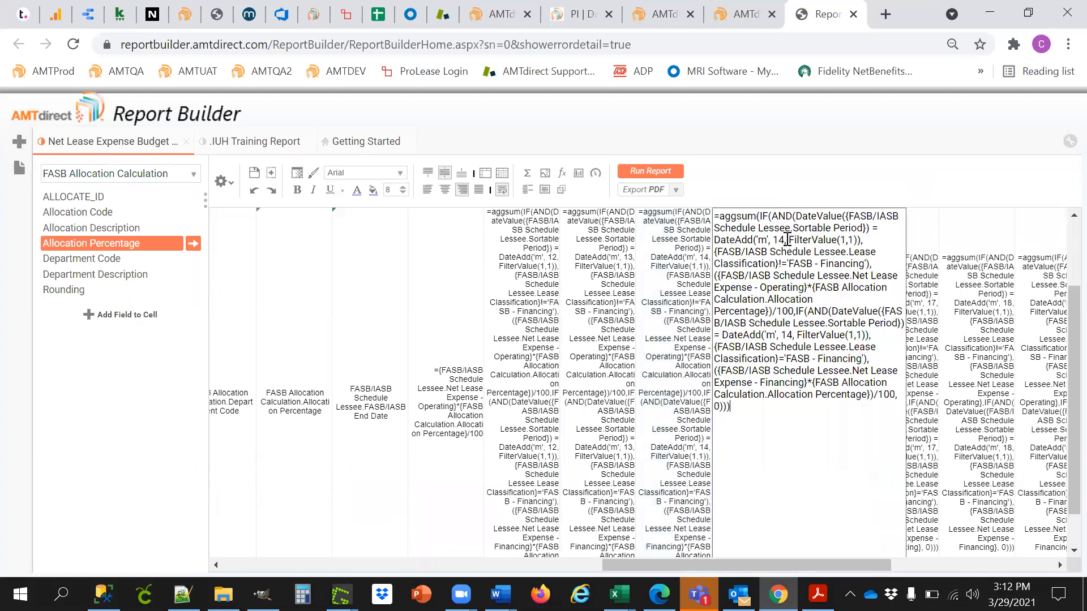
pyautogui.press('BackSpace')
pyautogui.write('5')
pyautogui.press('Down')
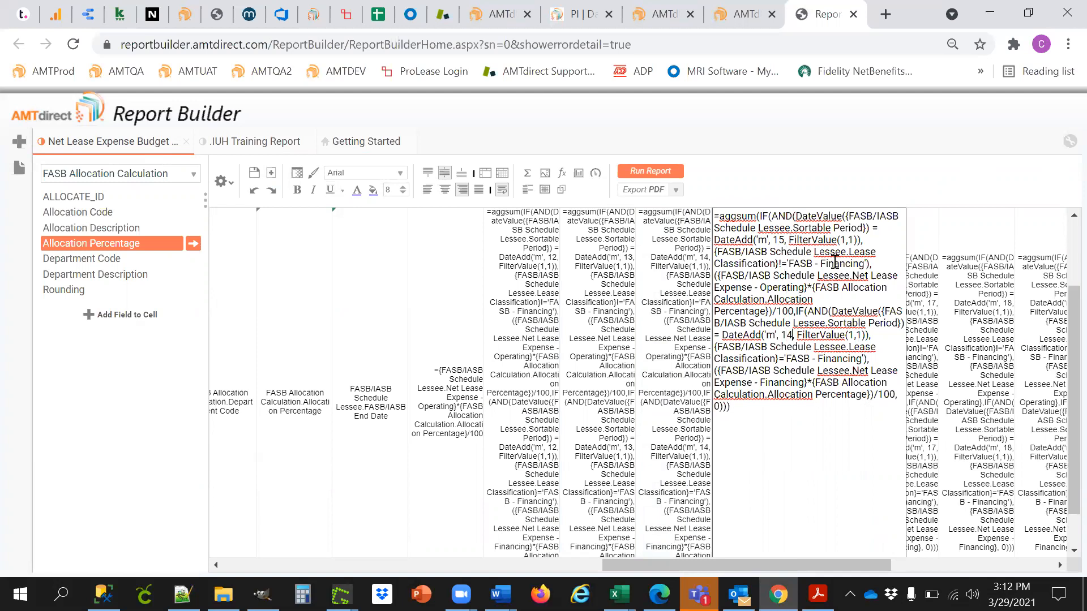
pyautogui.press('BackSpace')
pyautogui.write('5')
pyautogui.press('Return')
# Copy column Q's allocated formula into column R and set both DateAdd month offsets to 16
pyautogui.moveTo(752, 339); pyautogui.dragTo(844, 317)
pyautogui.doubleClick(866, 269)
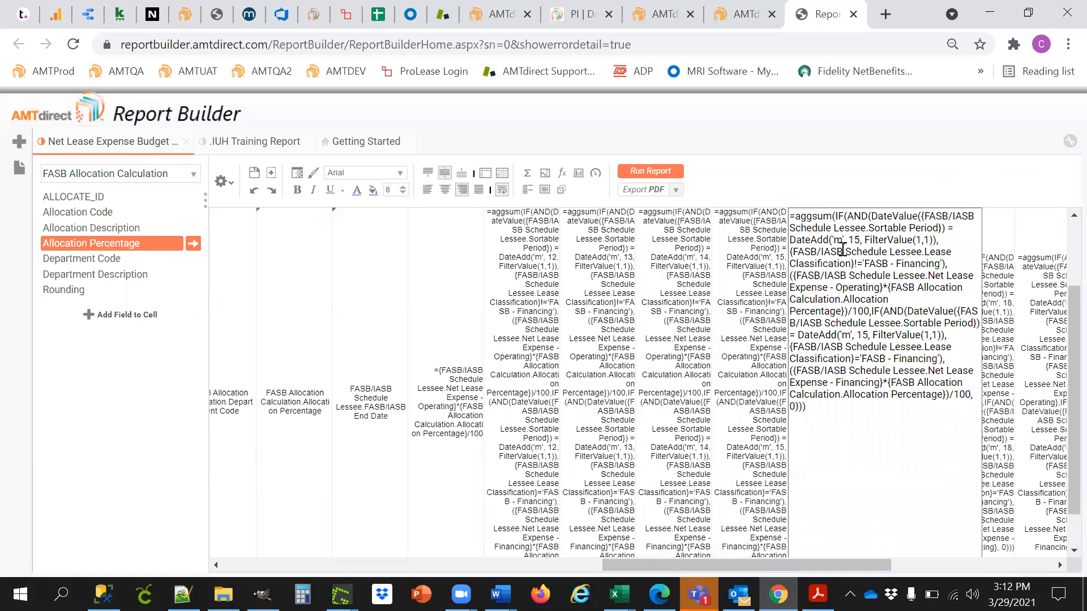
pyautogui.press('BackSpace')
pyautogui.write('6')
pyautogui.press('Delete')
pyautogui.write('6')
pyautogui.press('Return')
# Copy column R's allocated formula into column S and set both DateAdd month offsets to 17
pyautogui.moveTo(824, 445); pyautogui.dragTo(900, 425)
pyautogui.doubleClick(900, 429)
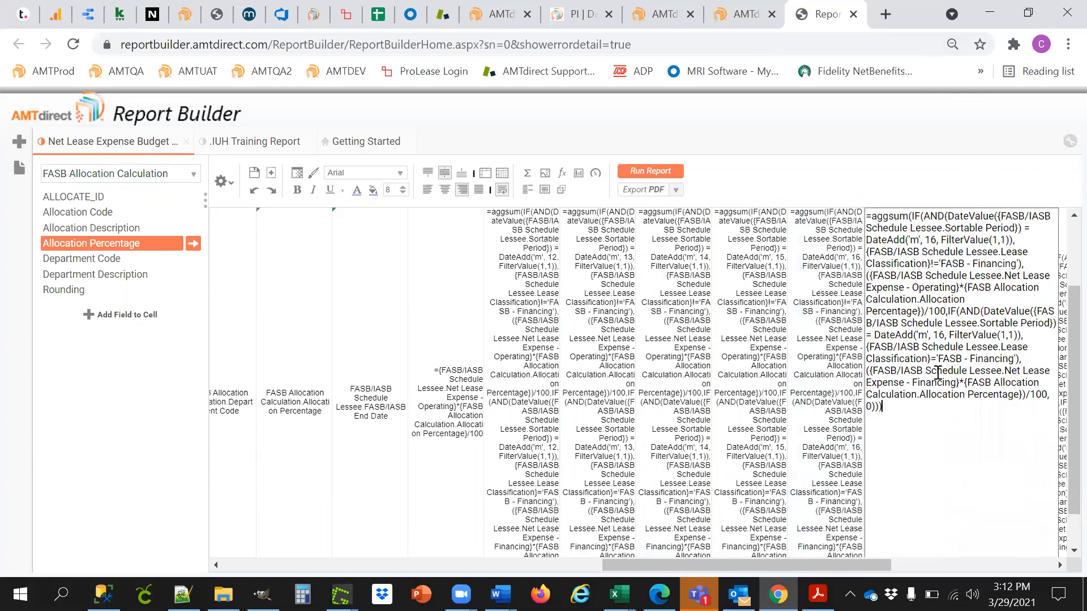
pyautogui.click(935, 240)
pyautogui.press('BackSpace')
pyautogui.write('7')
pyautogui.press('Down')
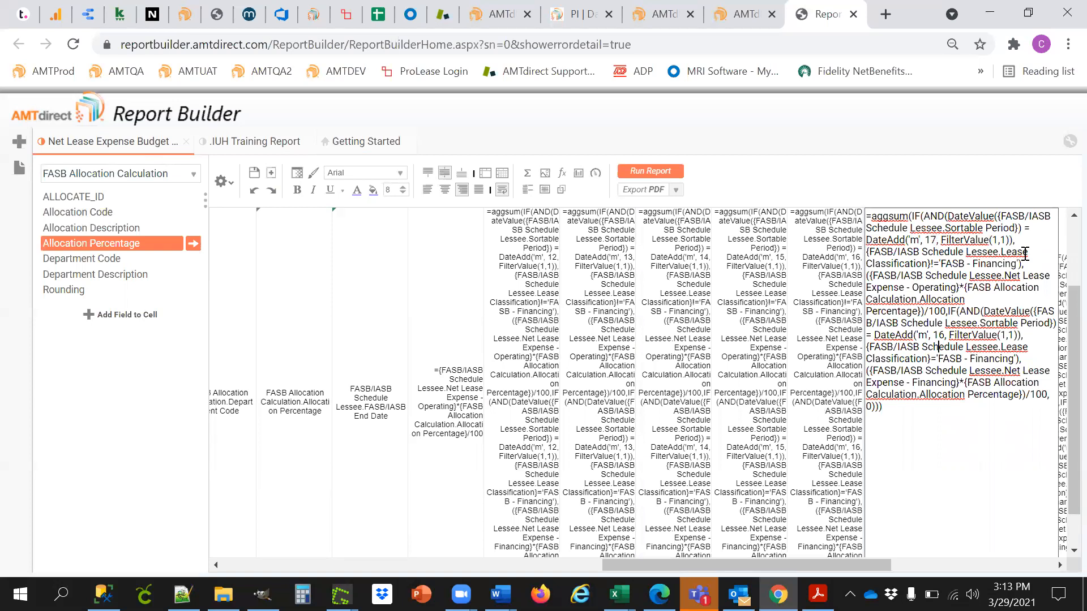
pyautogui.press('BackSpace')
pyautogui.write('7')
pyautogui.press('Return')
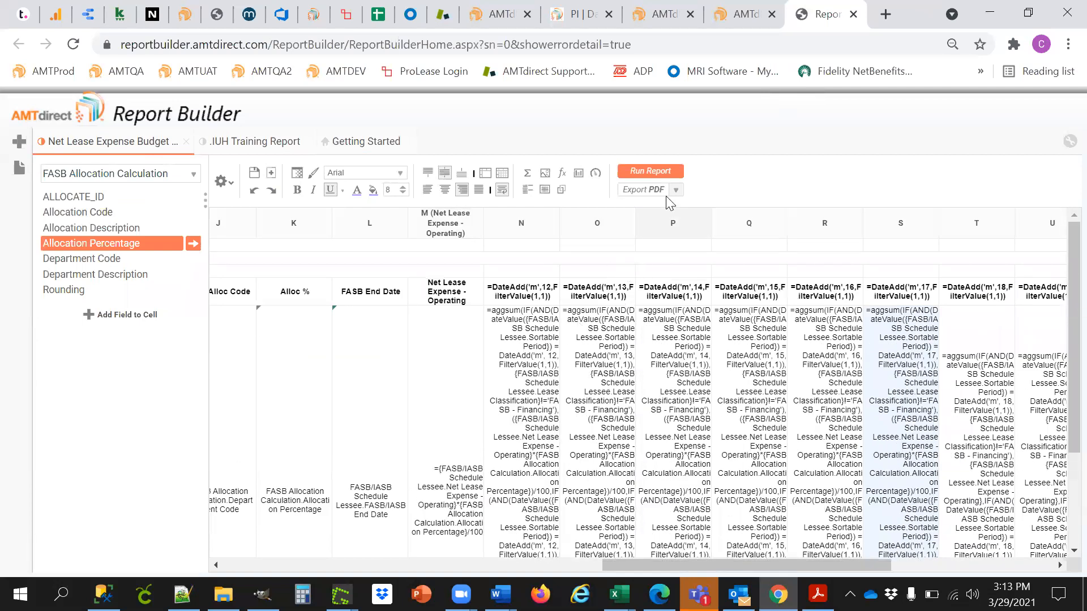
# Run the report for Sortable Period 01/01/2021 to 12/31/2022, narrowing the Lease Name column and widening Payment Type in the output
pyautogui.click(650, 171)
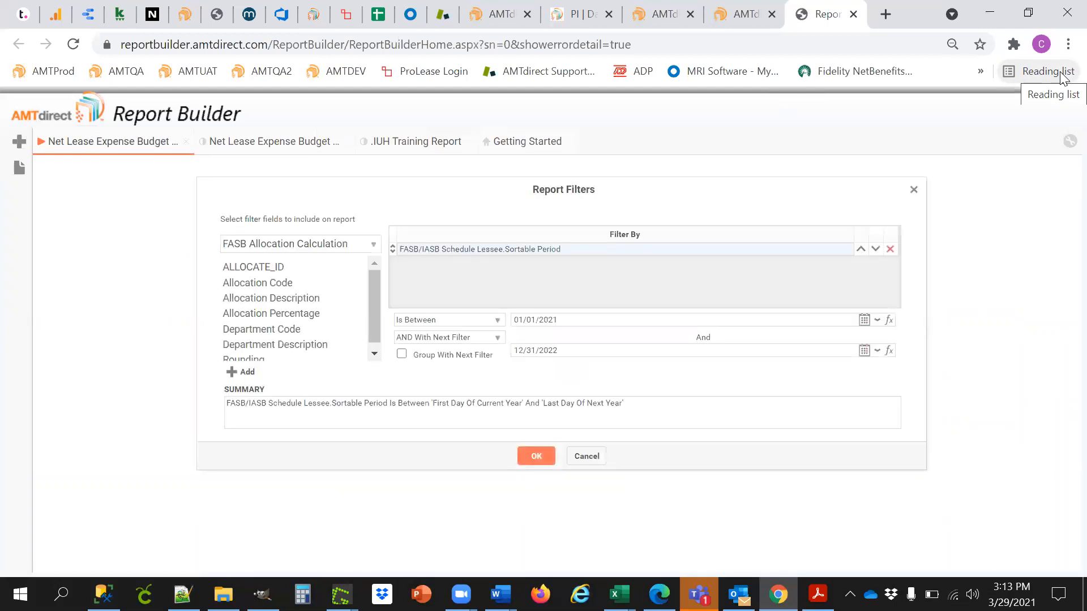
pyautogui.click(536, 461)
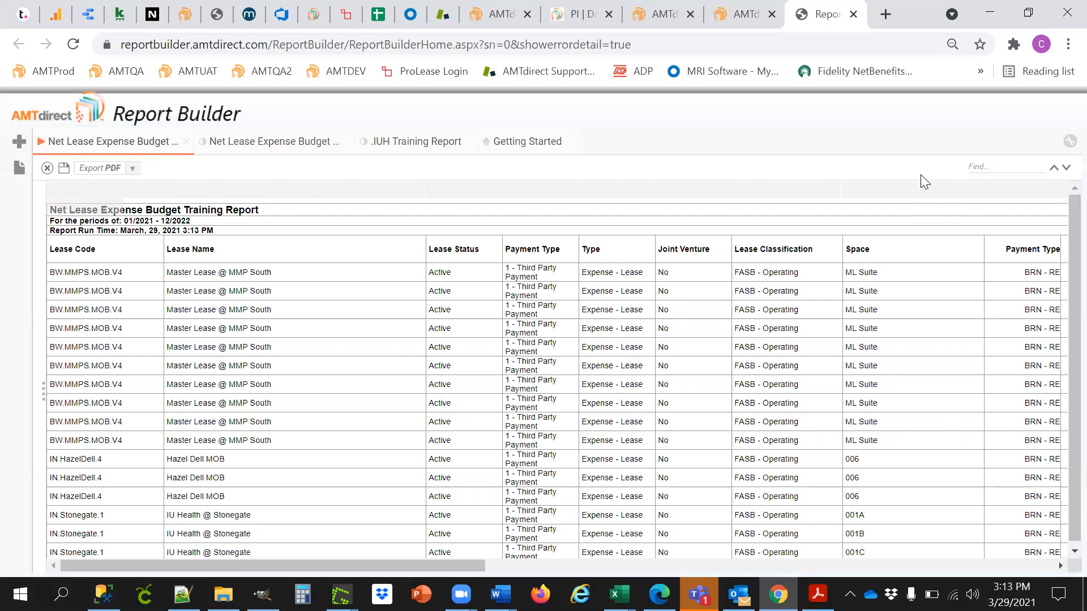
pyautogui.moveTo(426, 185); pyautogui.dragTo(313, 190)
pyautogui.moveTo(462, 190); pyautogui.dragTo(497, 191)
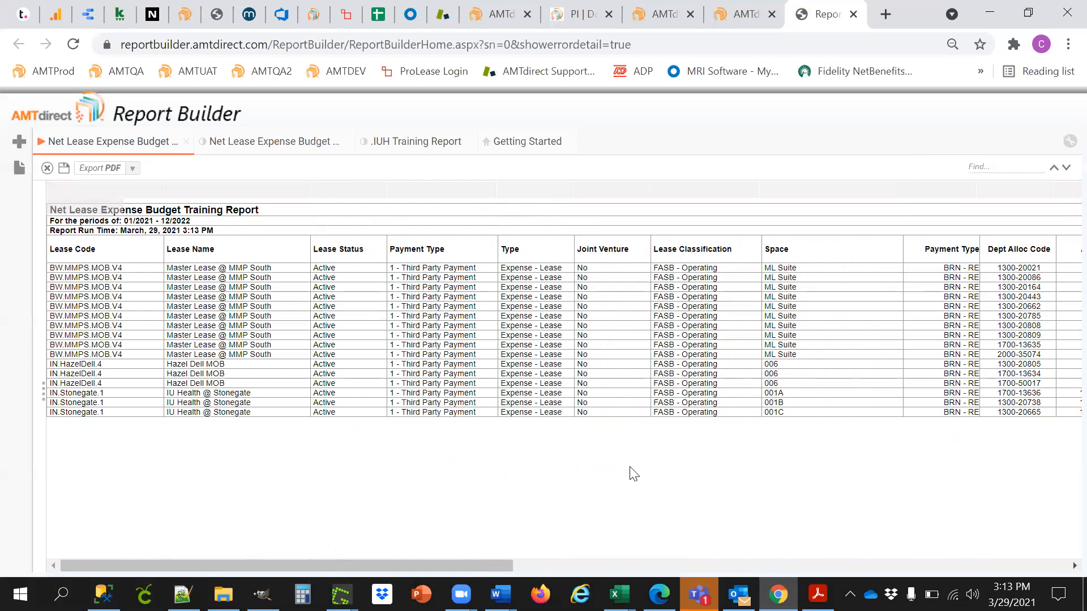
# Examine the report's allocation percentages, FASB end dates and monthly 2022 budget amounts for each department row
pyautogui.hscroll(5, 469, 550)
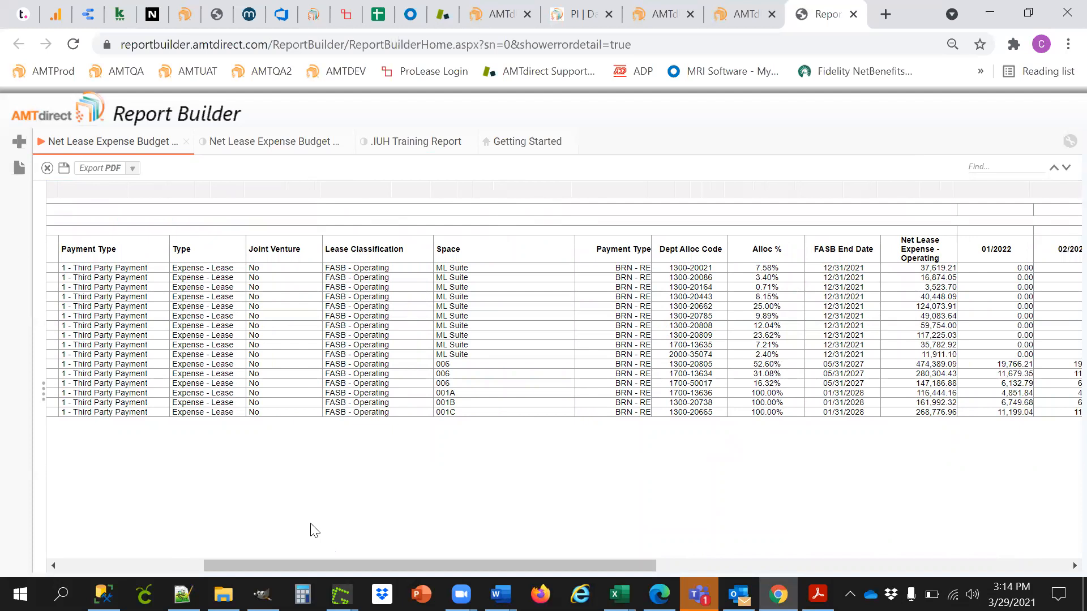
pyautogui.hscroll(6, 274, 570)
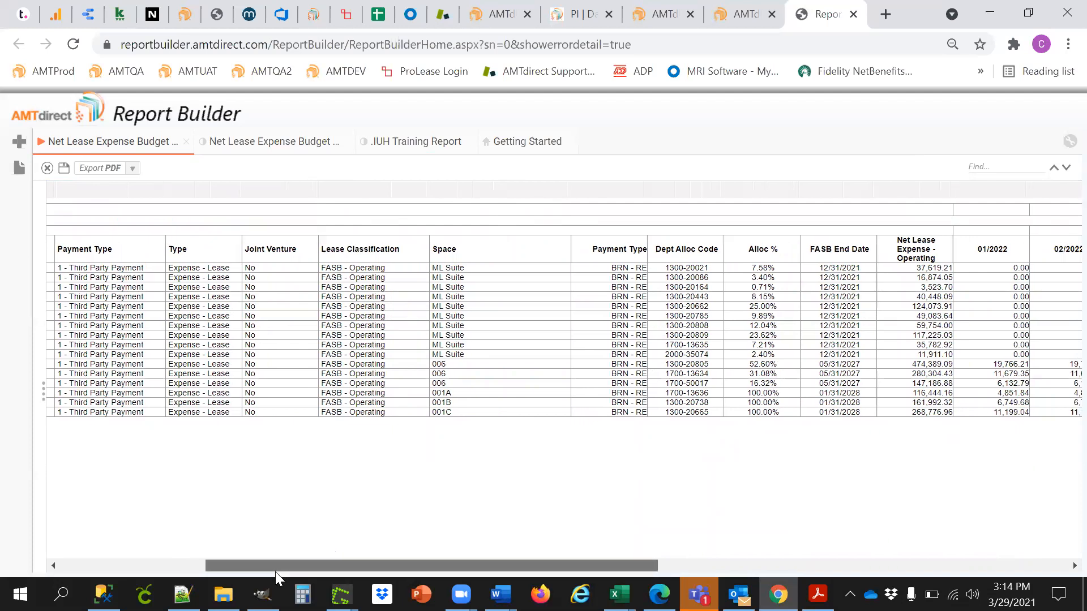
pyautogui.hscroll(4, 308, 573)
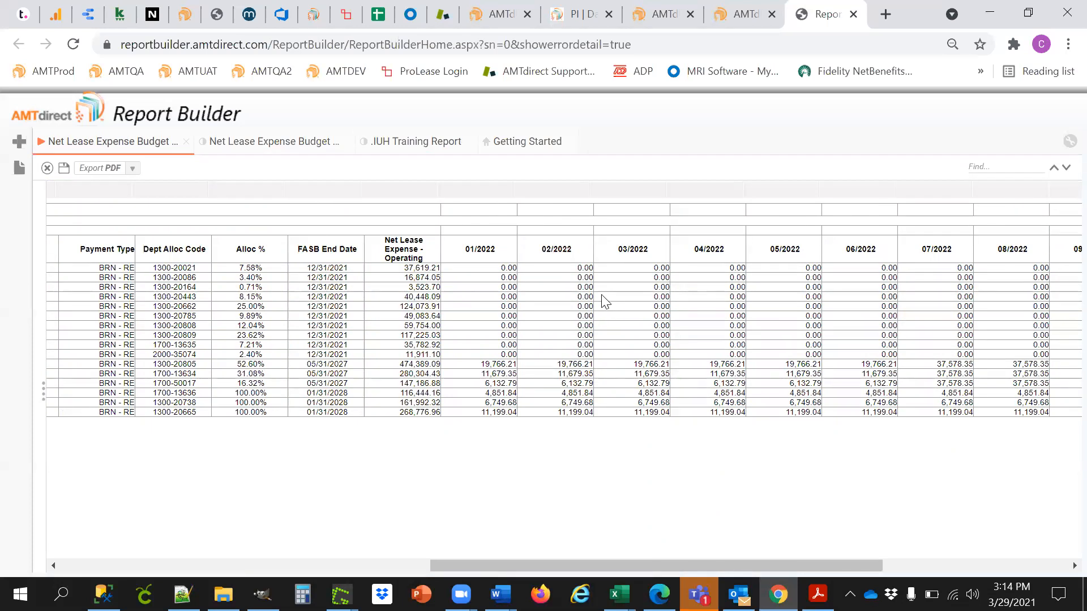
pyautogui.hscroll(-3, 430, 549)
pyautogui.hscroll(-1, 430, 548)
pyautogui.hscroll(6, 430, 548)
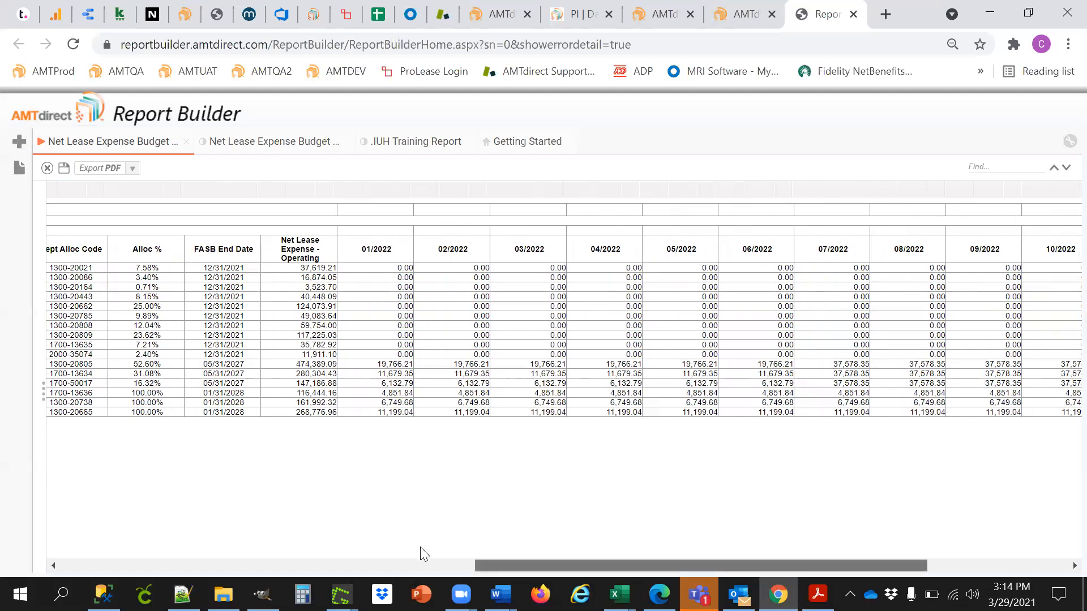
pyautogui.hscroll(1, 424, 554)
pyautogui.hscroll(-15, 424, 553)
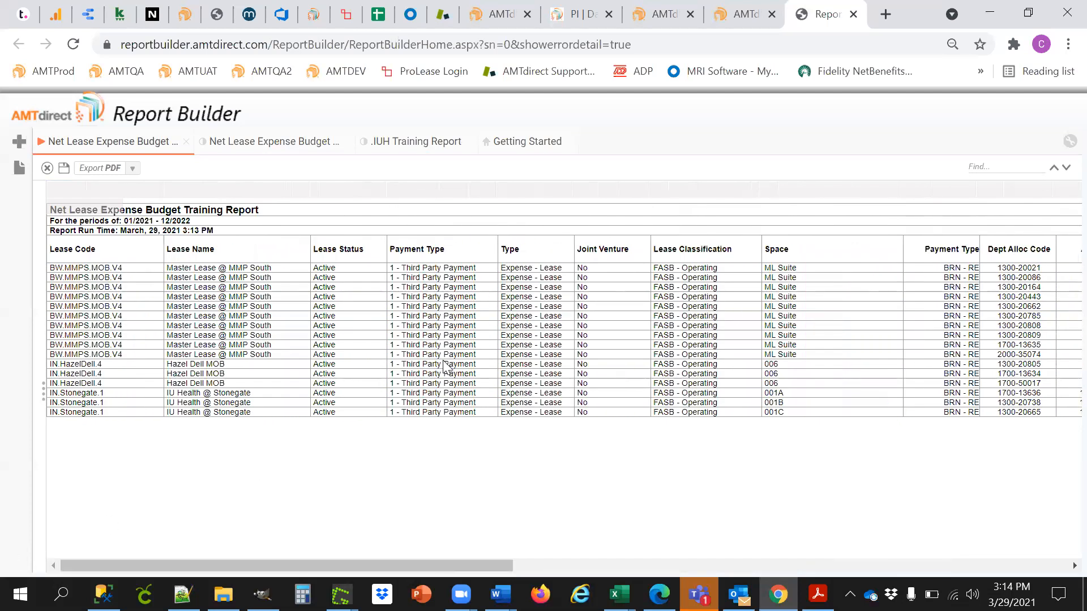
# Back in the report design, copy column S's allocated formula into column T and set both DateAdd month offsets to 18
pyautogui.click(278, 149)
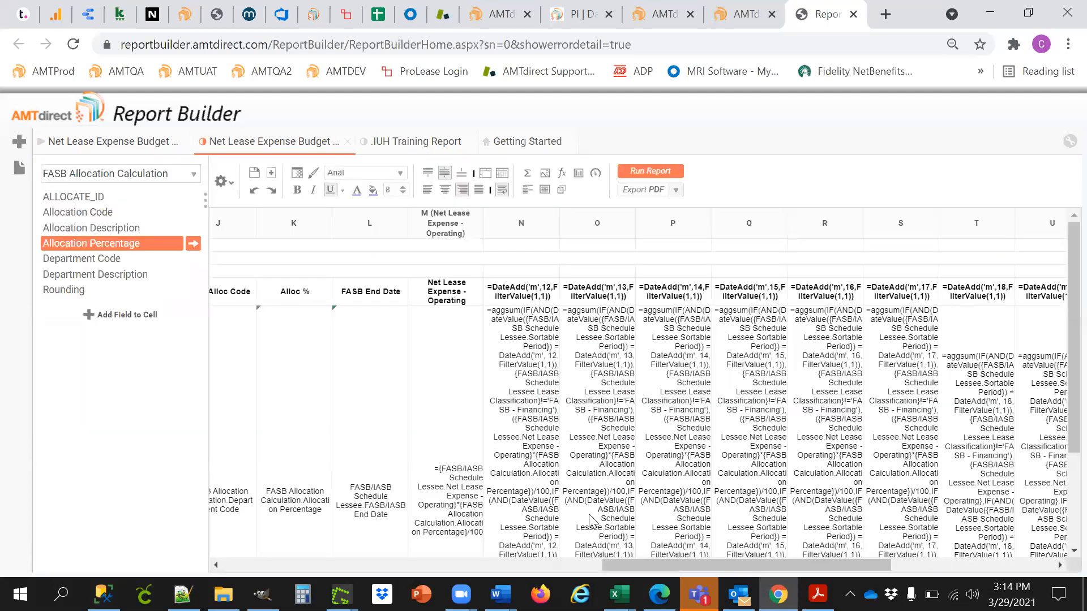
pyautogui.doubleClick(911, 435)
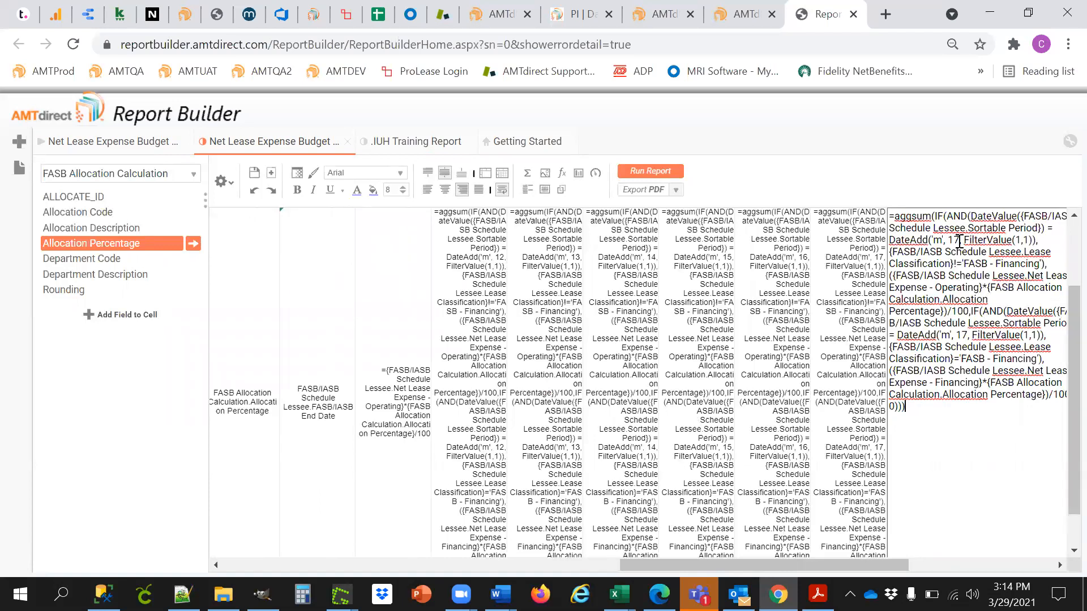
pyautogui.press('BackSpace')
pyautogui.write('8')
pyautogui.press('BackSpace')
pyautogui.write('8,')
pyautogui.press('Return')
# Copy column T's allocated formula into column U and set both DateAdd month offsets to 19
pyautogui.moveTo(941, 314); pyautogui.dragTo(982, 278)
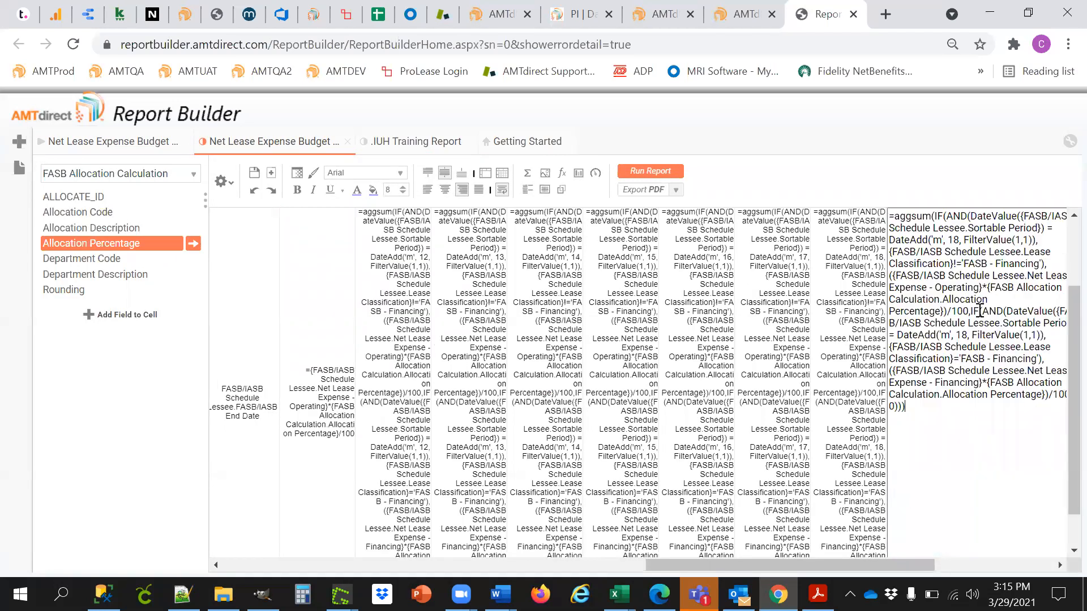
pyautogui.click(962, 235)
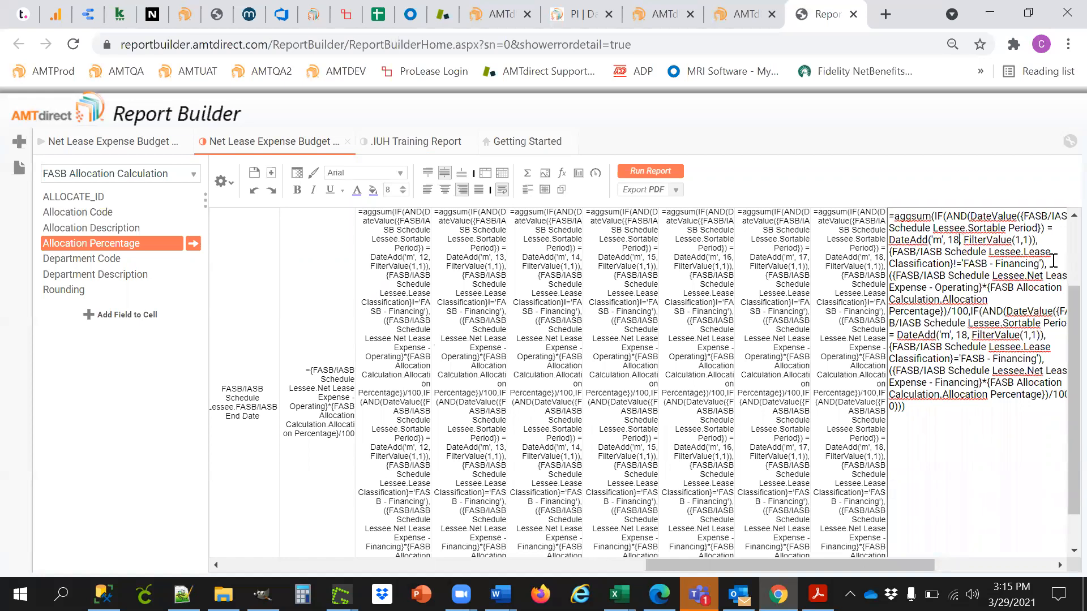
pyautogui.press('BackSpace')
pyautogui.write('9')
pyautogui.press('BackSpace')
pyautogui.write('9')
pyautogui.press('Return')
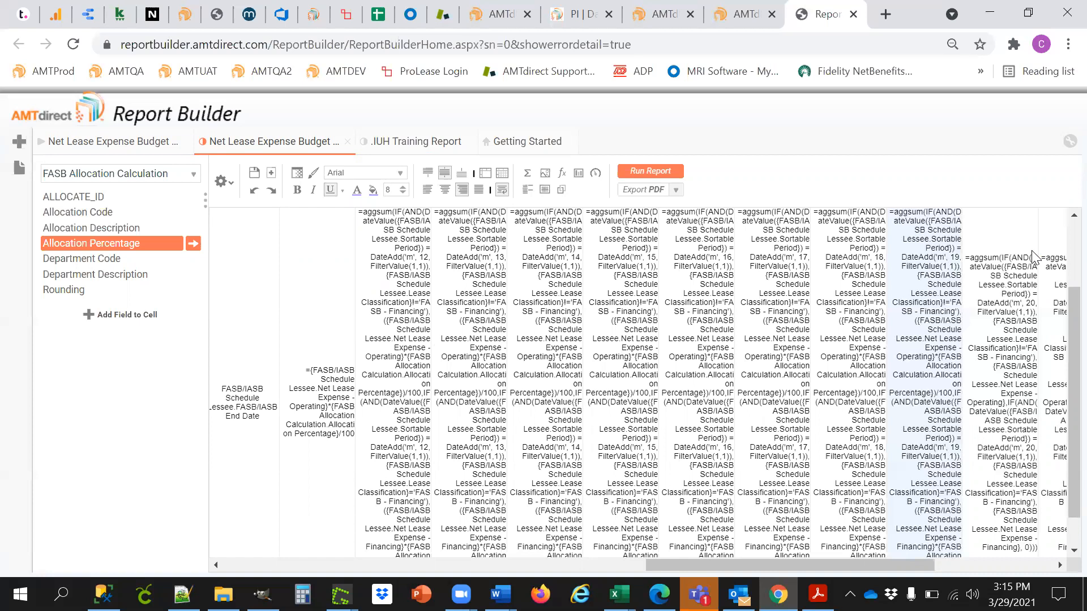
# Copy column U's allocated formula into column V and set both DateAdd month offsets to 20
pyautogui.moveTo(937, 302); pyautogui.dragTo(1020, 306)
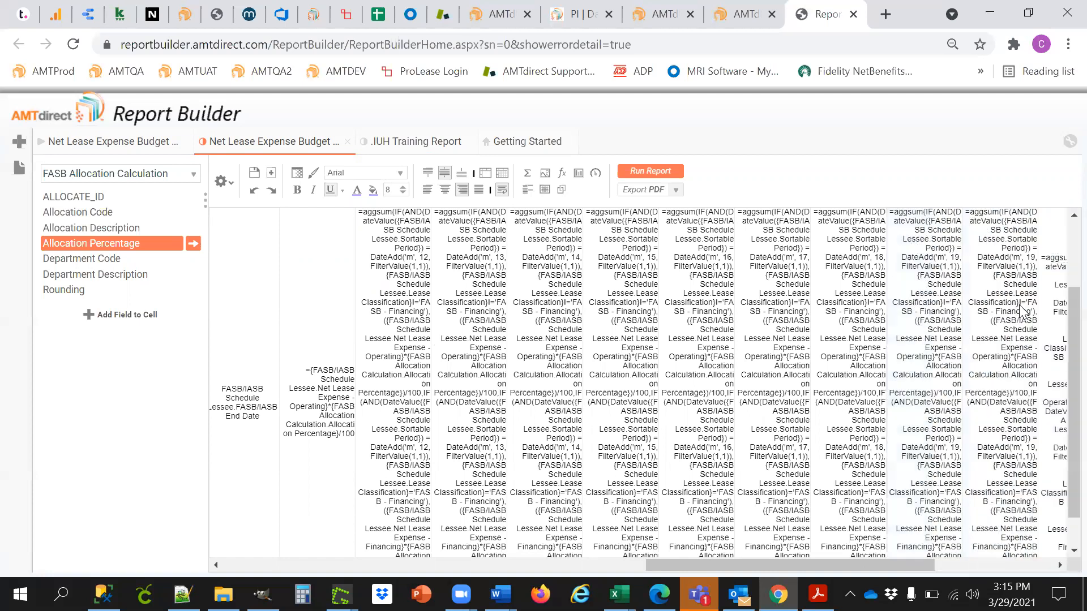
pyautogui.doubleClick(1025, 303)
pyautogui.click(958, 240)
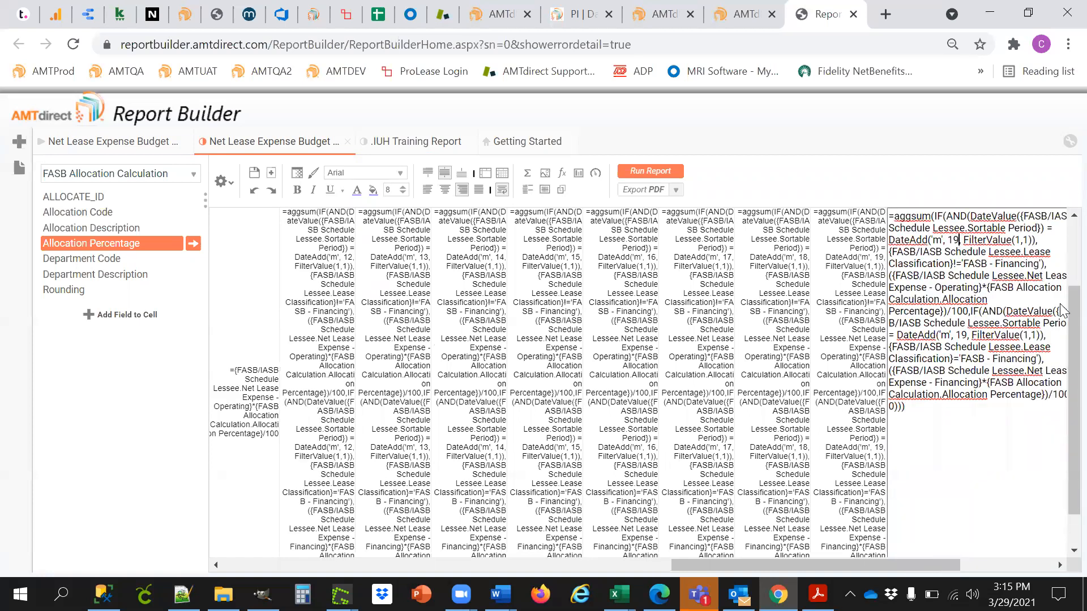
pyautogui.press('BackSpace')
pyautogui.press('BackSpace')
pyautogui.write('20')
pyautogui.press('BackSpace')
pyautogui.press('BackSpace')
pyautogui.write('20')
pyautogui.press('Return')
# Copy column V's allocated formula into column W and set both DateAdd month offsets to 21
pyautogui.click(945, 309)
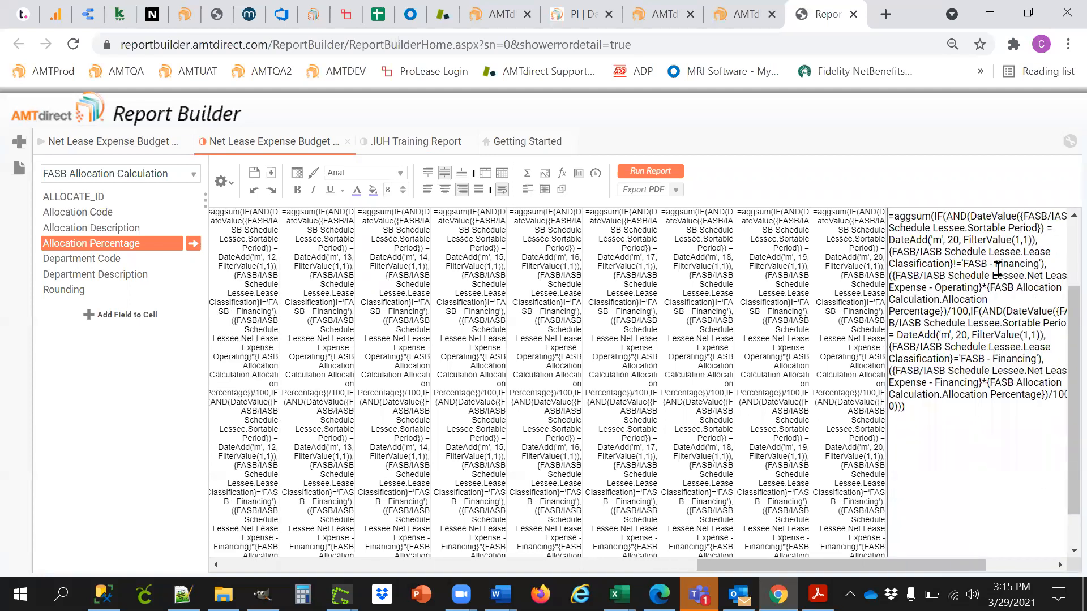
pyautogui.click(958, 240)
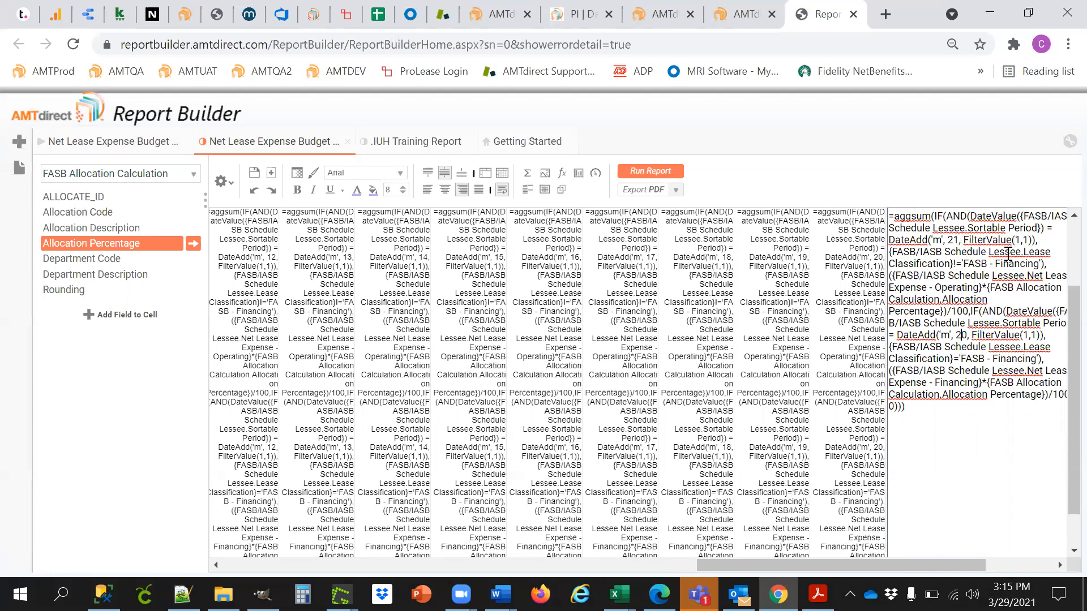
pyautogui.press('BackSpace')
pyautogui.write('1')
pyautogui.press('Return')
# Copy column W's allocated formula into column X and set both DateAdd month offsets to 22
pyautogui.moveTo(938, 370); pyautogui.dragTo(985, 371)
pyautogui.doubleClick(991, 373)
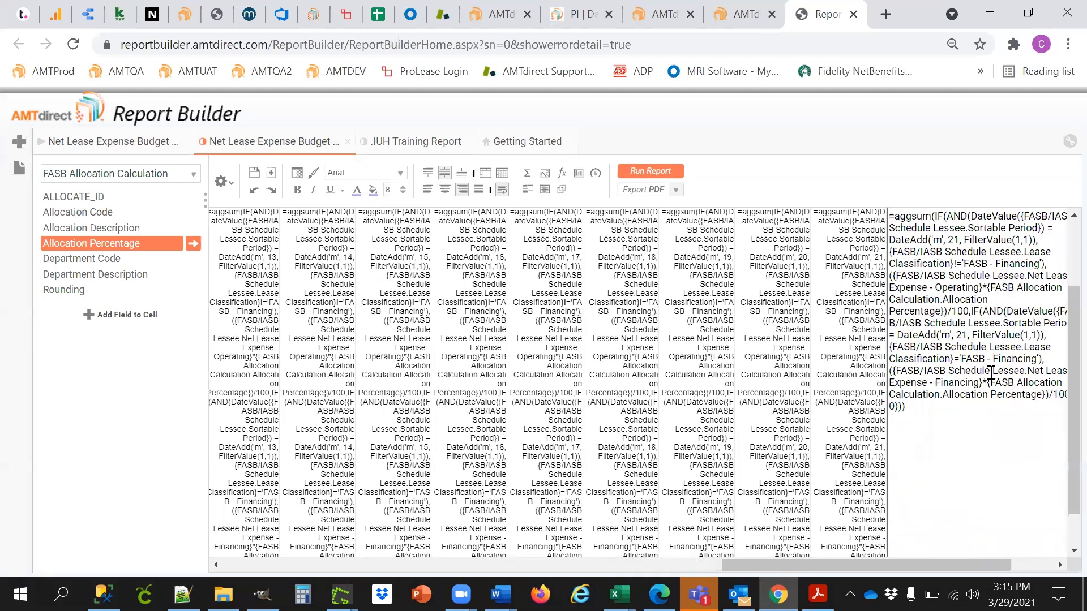
pyautogui.click(962, 240)
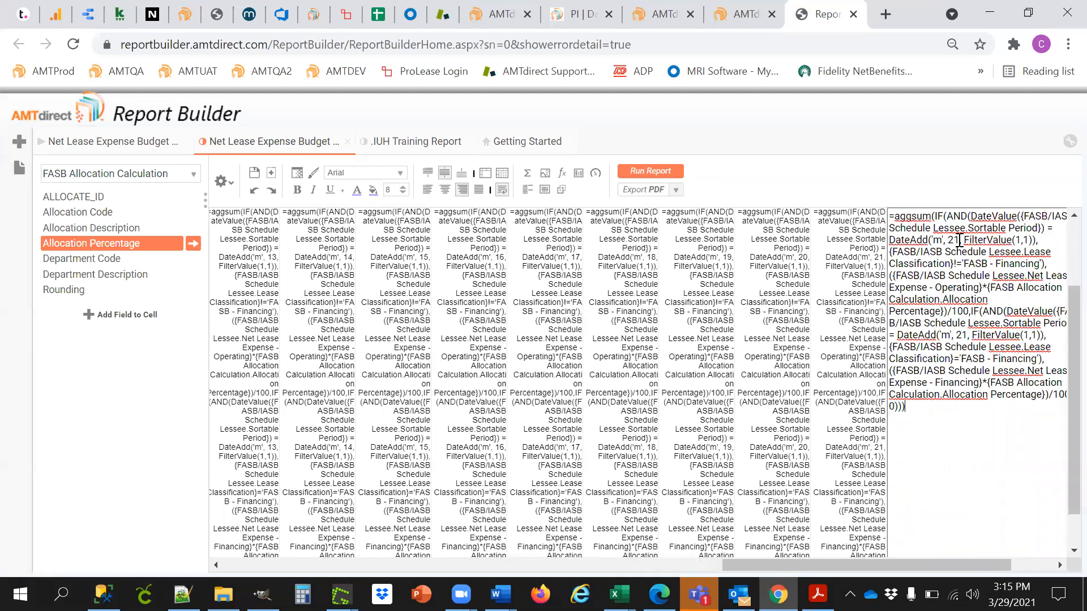
pyautogui.press('BackSpace')
pyautogui.write('2')
pyautogui.press('BackSpace')
pyautogui.write('2')
pyautogui.press('Return')
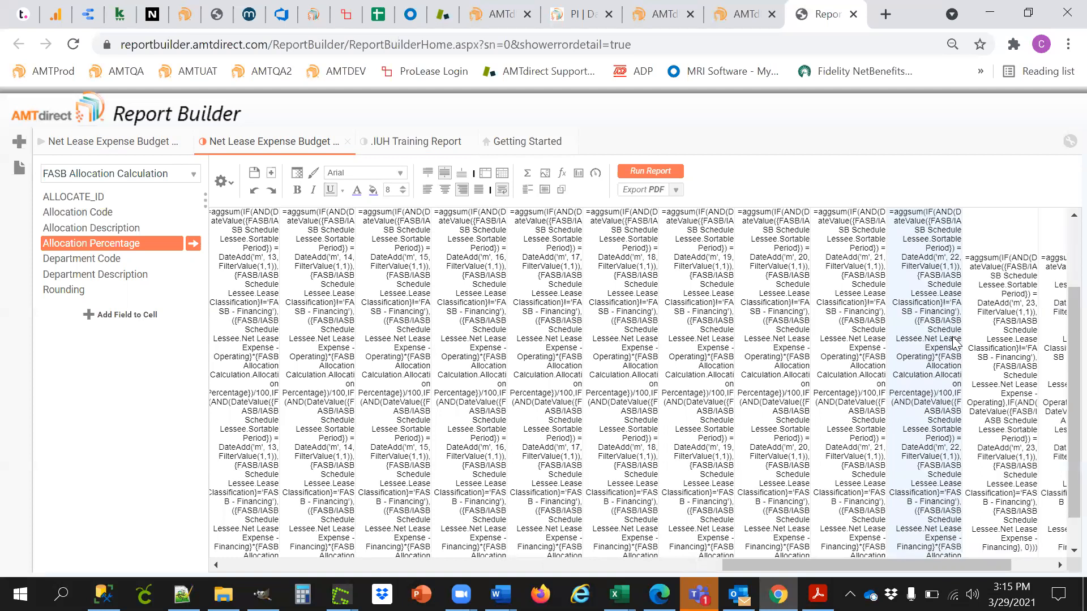
# Copy column X's allocated formula into column Y and set both DateAdd month offsets to 23
pyautogui.moveTo(923, 330); pyautogui.dragTo(982, 337)
pyautogui.doubleClick(972, 334)
pyautogui.click(958, 241)
pyautogui.press('BackSpace')
pyautogui.write('3')
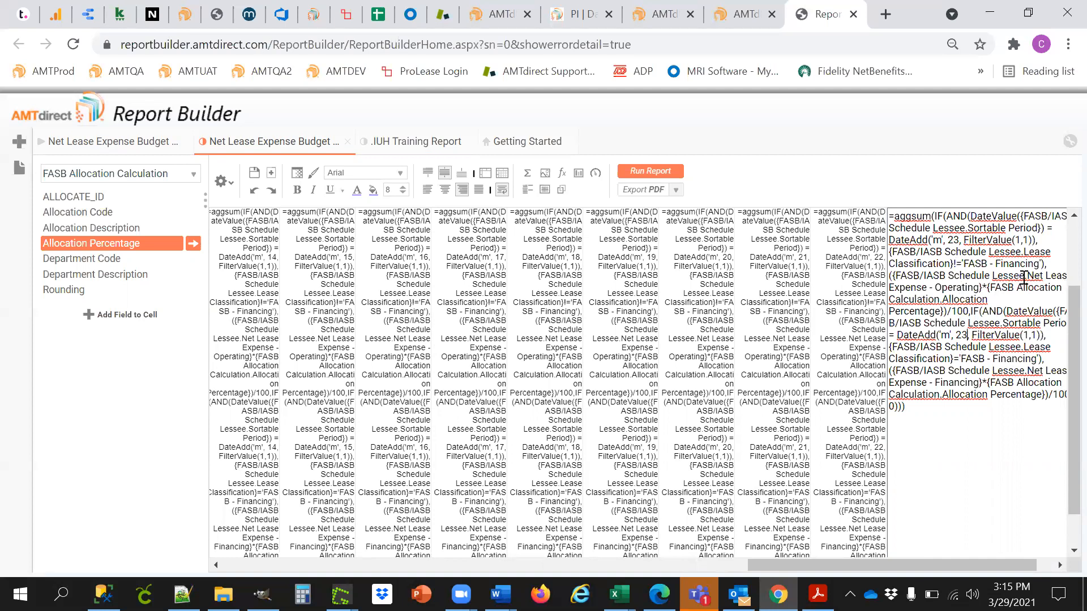
pyautogui.press('Return')
# Copy column Y's allocated formula into column Z and change its first condition to > DateAdd('m', 11, FilterValue(1,1))
pyautogui.press('Right')
pyautogui.press('Right')
pyautogui.press('Left')
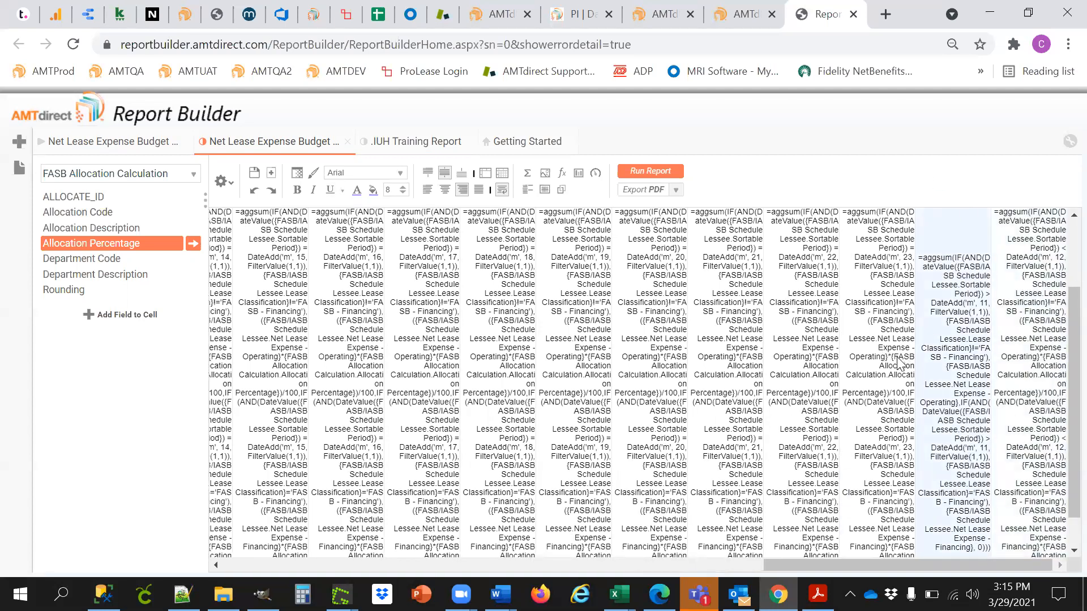
pyautogui.moveTo(896, 361); pyautogui.dragTo(943, 339)
pyautogui.doubleClick(944, 342)
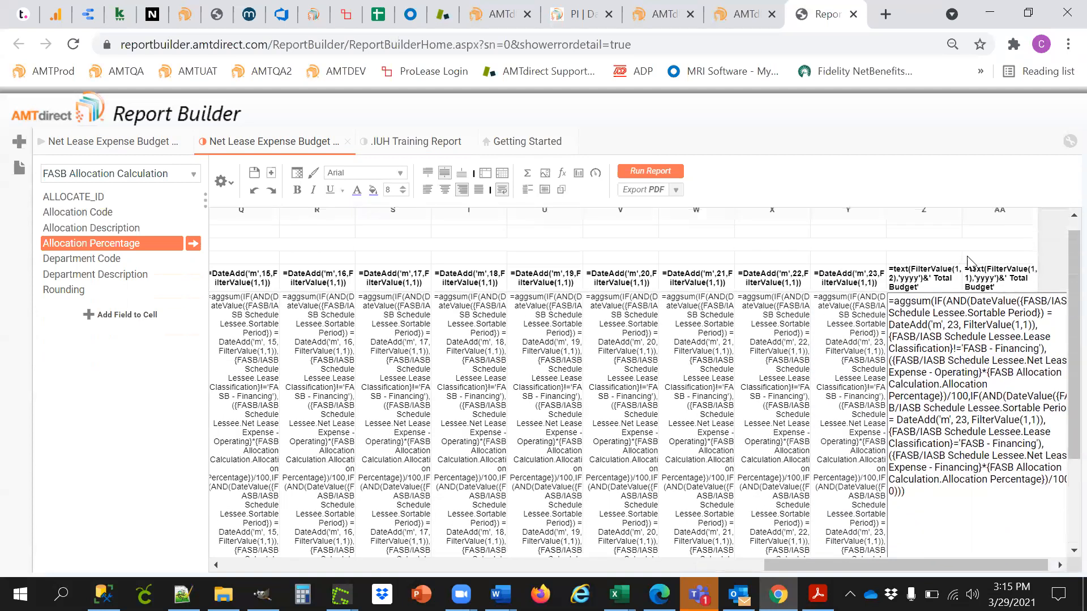
pyautogui.click(958, 326)
pyautogui.press('BackSpace')
pyautogui.press('BackSpace')
pyautogui.write('1')
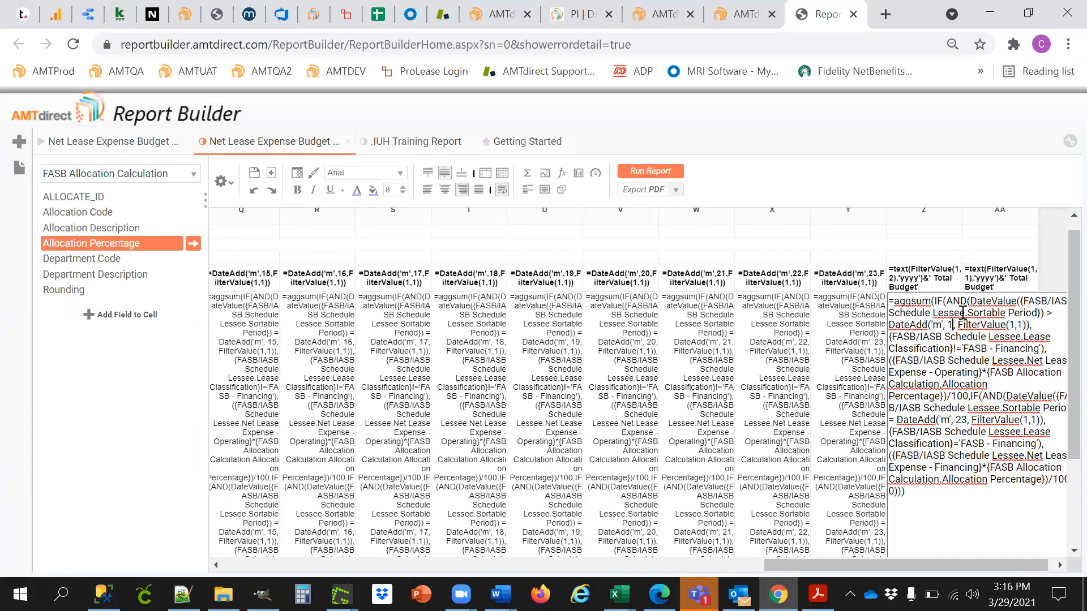
pyautogui.write('1')
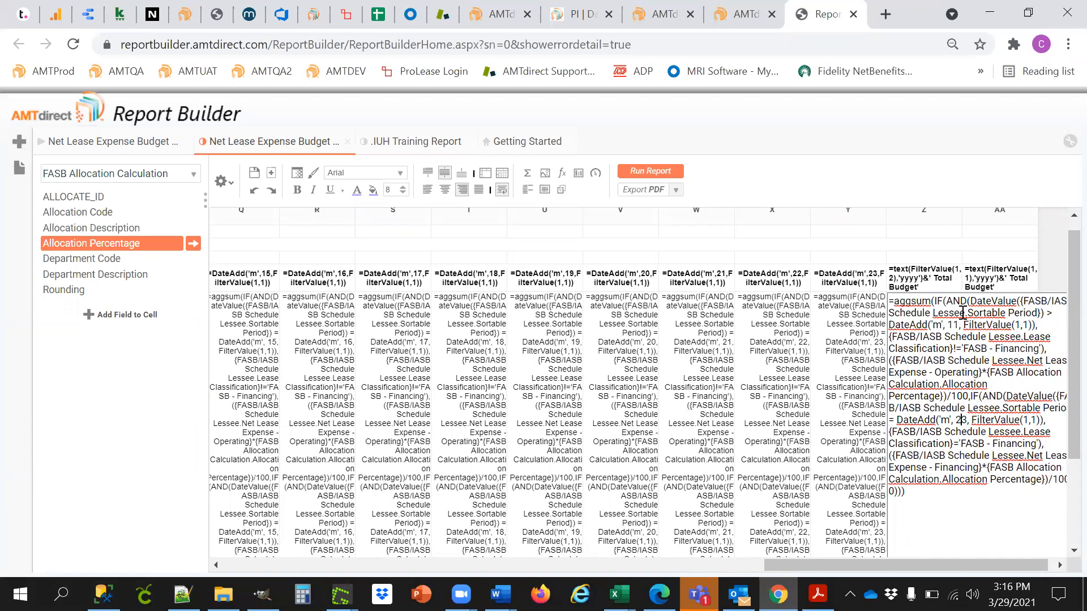
# Change the second condition in column Z's formula to > DateAdd('m', 11, FilterValue(1,1))
pyautogui.press('BackSpace')
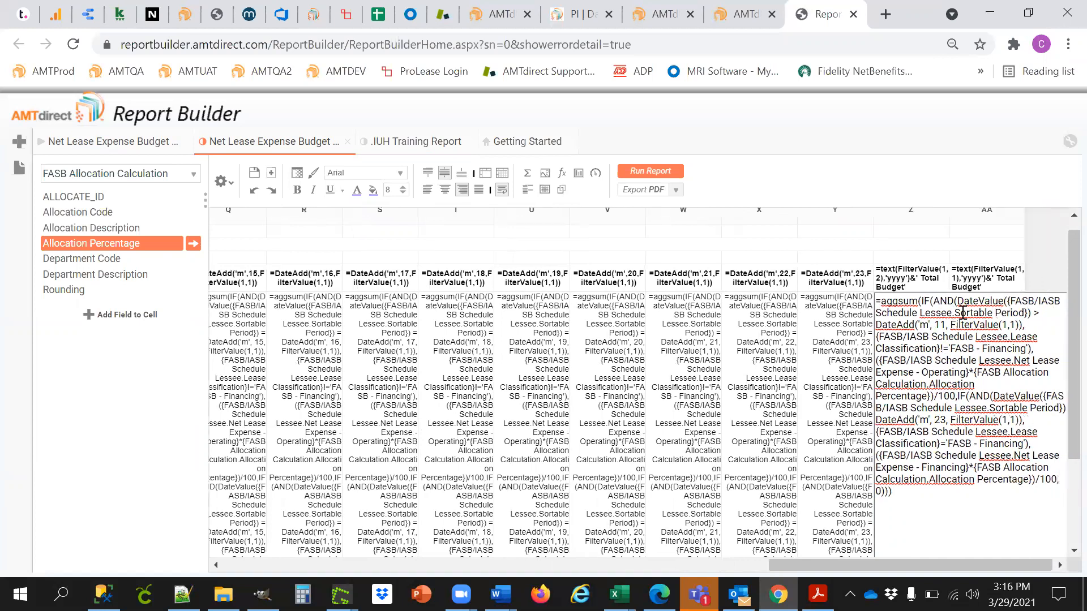
pyautogui.write("> DateAdd('m', 23")
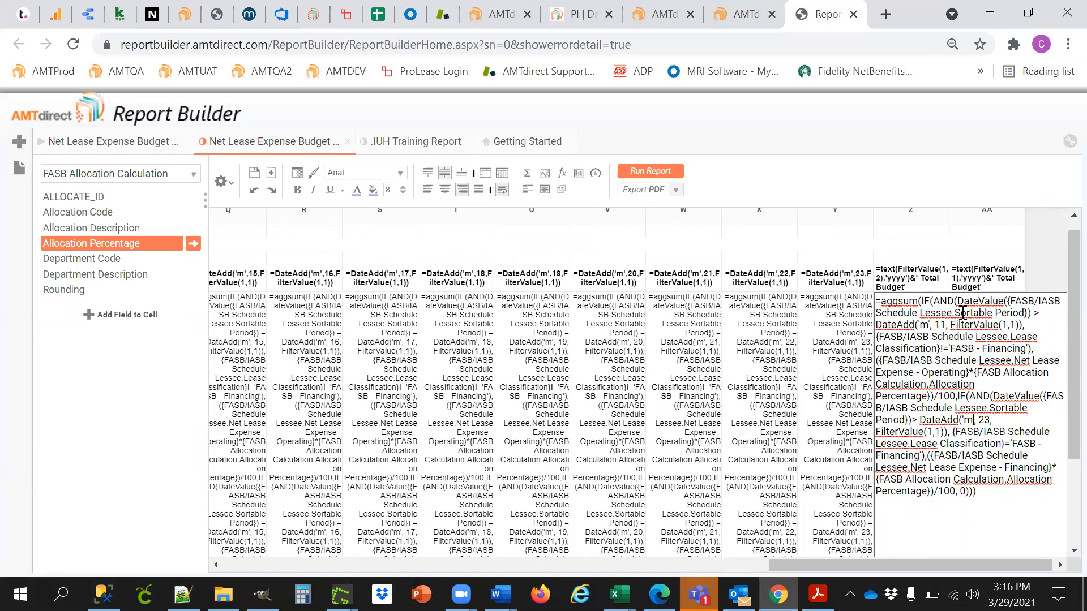
pyautogui.press('BackSpace')
pyautogui.press('BackSpace')
pyautogui.write('11')
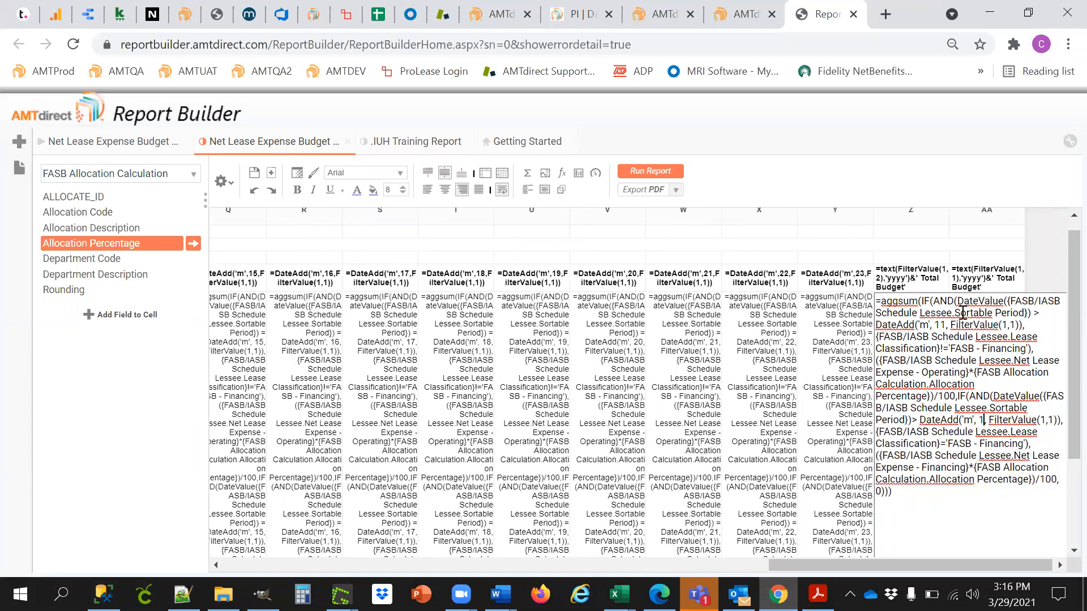
pyautogui.press('Return')
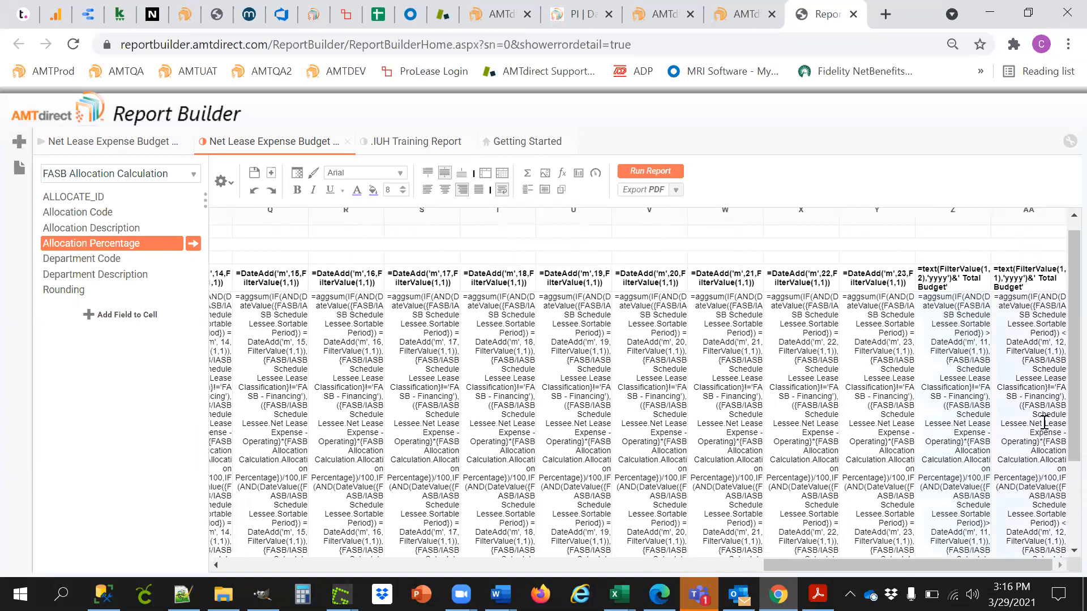
# Run the report with the Sortable Period filter between 01/01/2021 and 12/31/2022
pyautogui.doubleClick(1043, 436)
pyautogui.click(807, 476)
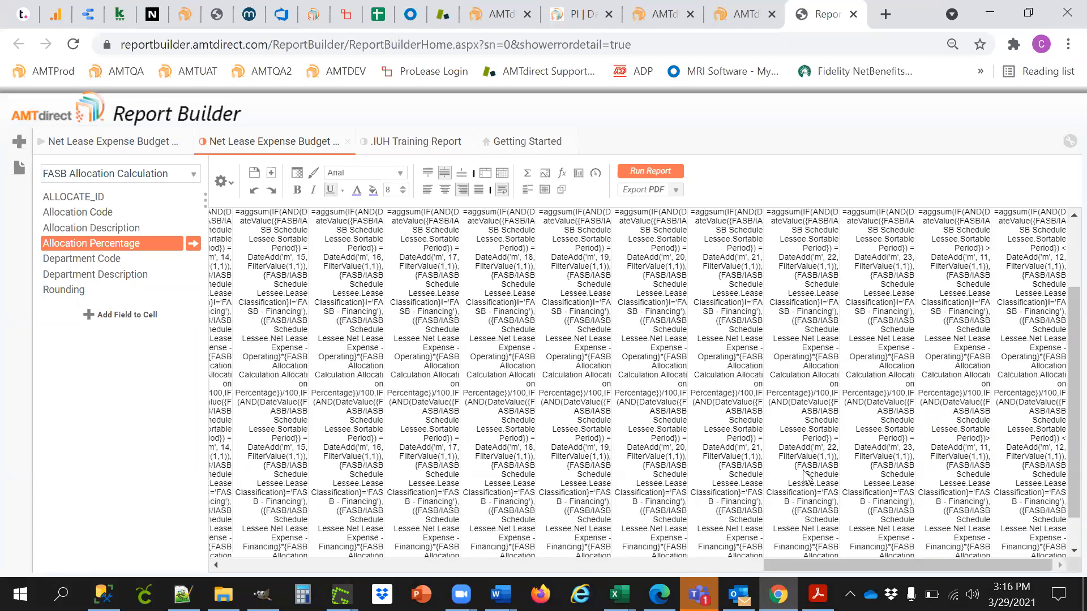
pyautogui.click(648, 173)
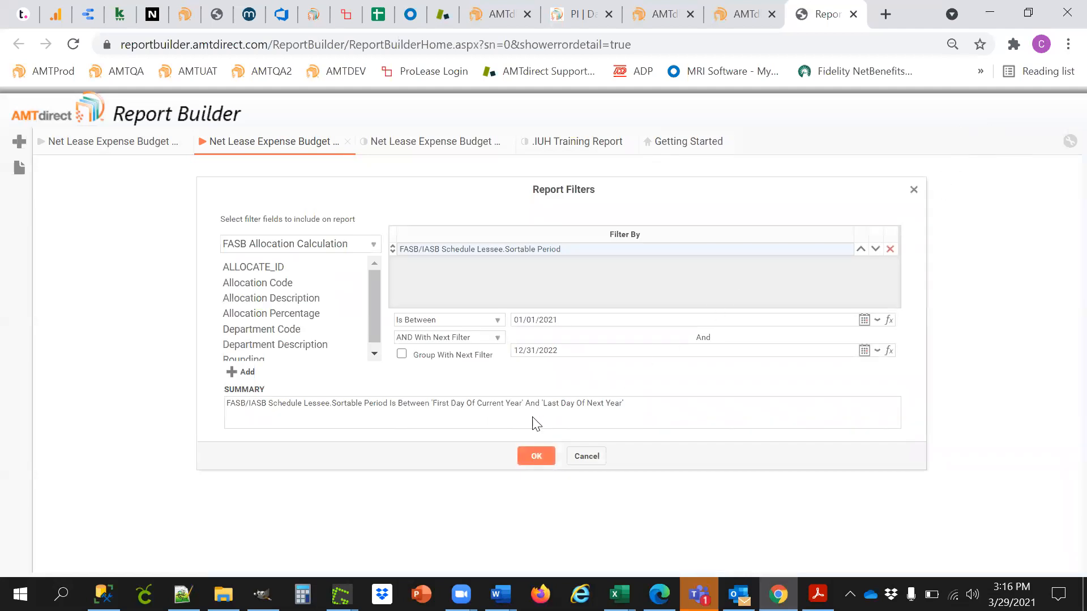
pyautogui.click(535, 456)
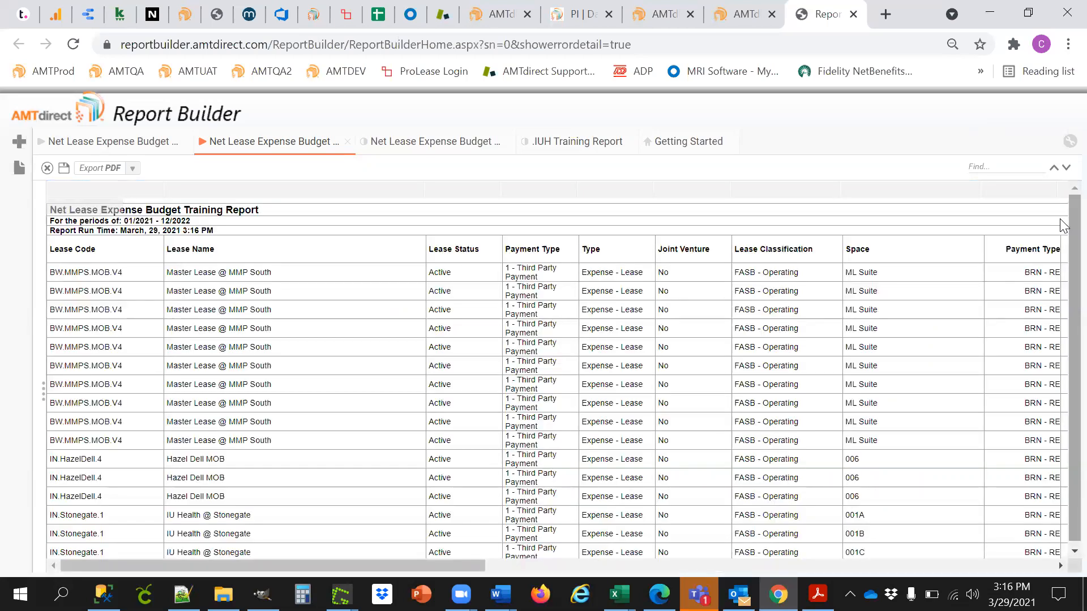
# Examine the monthly 2022 amounts and both yearly total budgets against the allocation percentages and FASB end dates in the report output
pyautogui.moveTo(577, 188); pyautogui.dragTo(649, 188)
pyautogui.moveTo(422, 566); pyautogui.dragTo(983, 567)
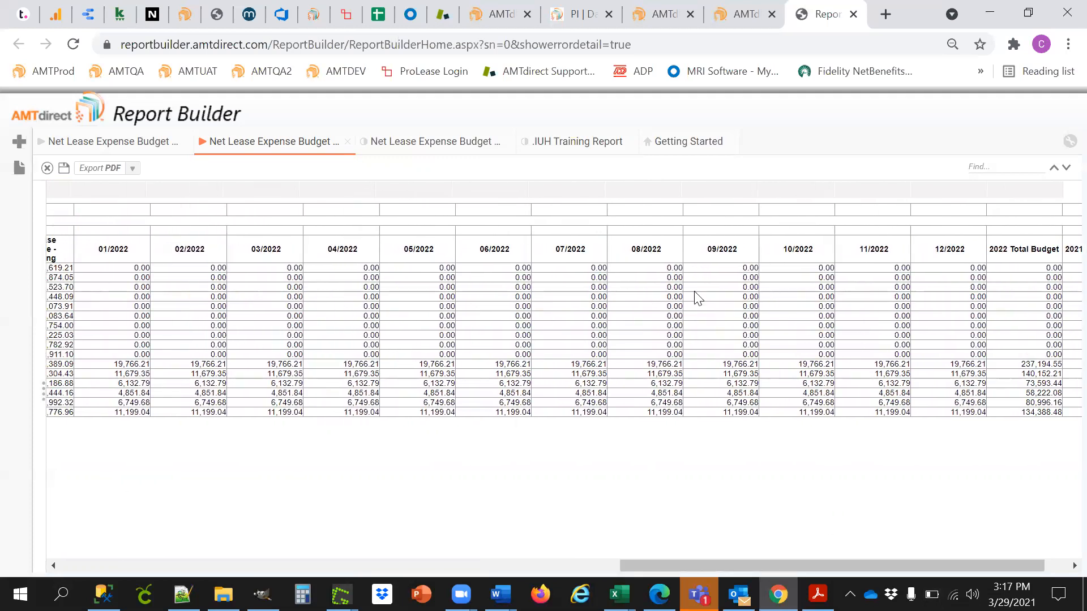
pyautogui.moveTo(962, 566); pyautogui.dragTo(985, 566)
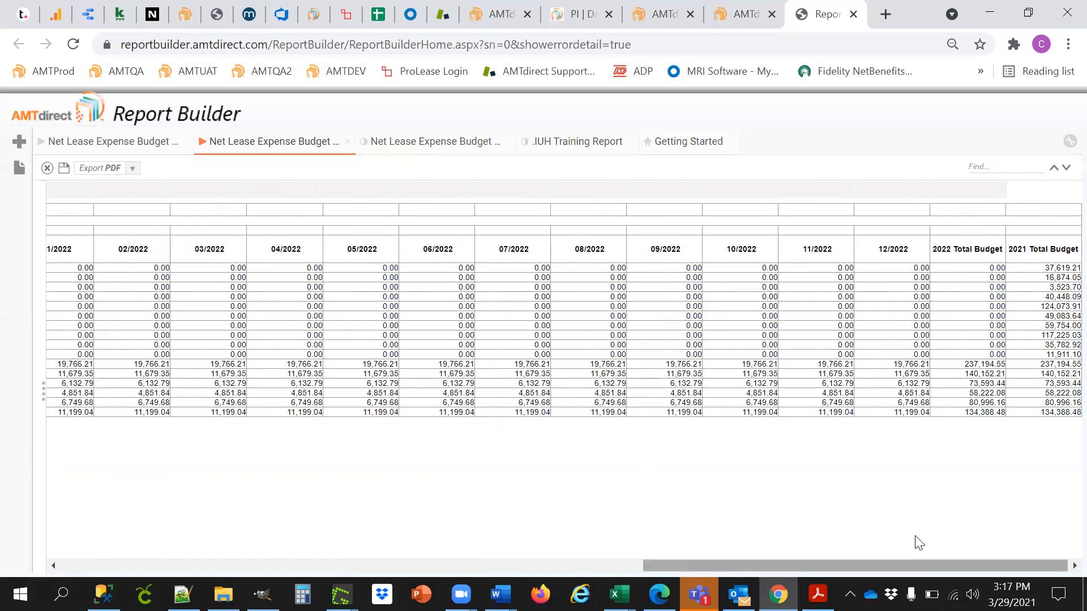
pyautogui.hscroll(-10, 919, 543)
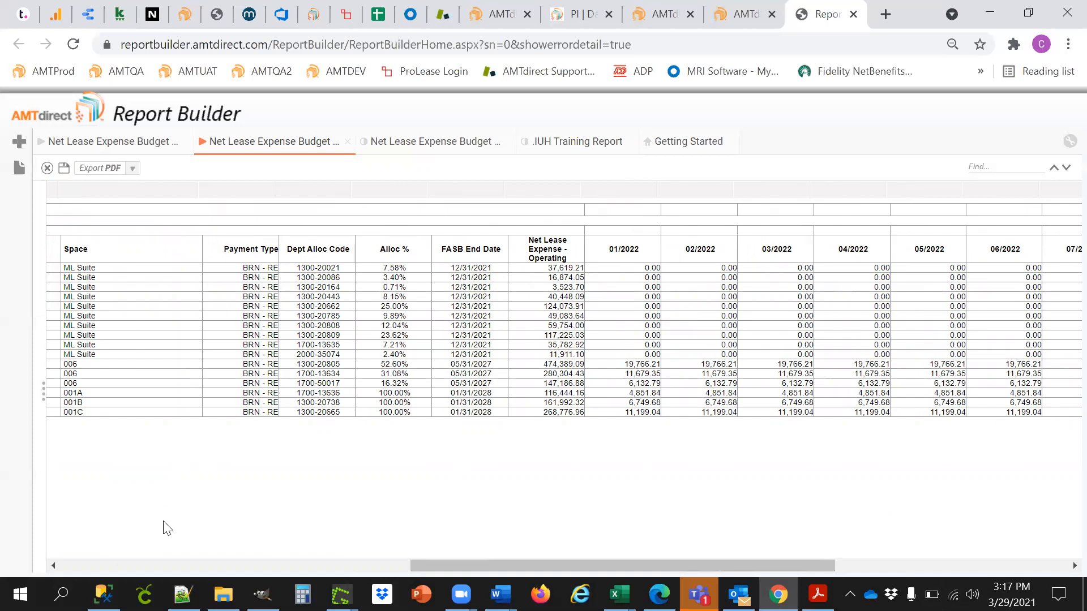
pyautogui.hscroll(10, 167, 528)
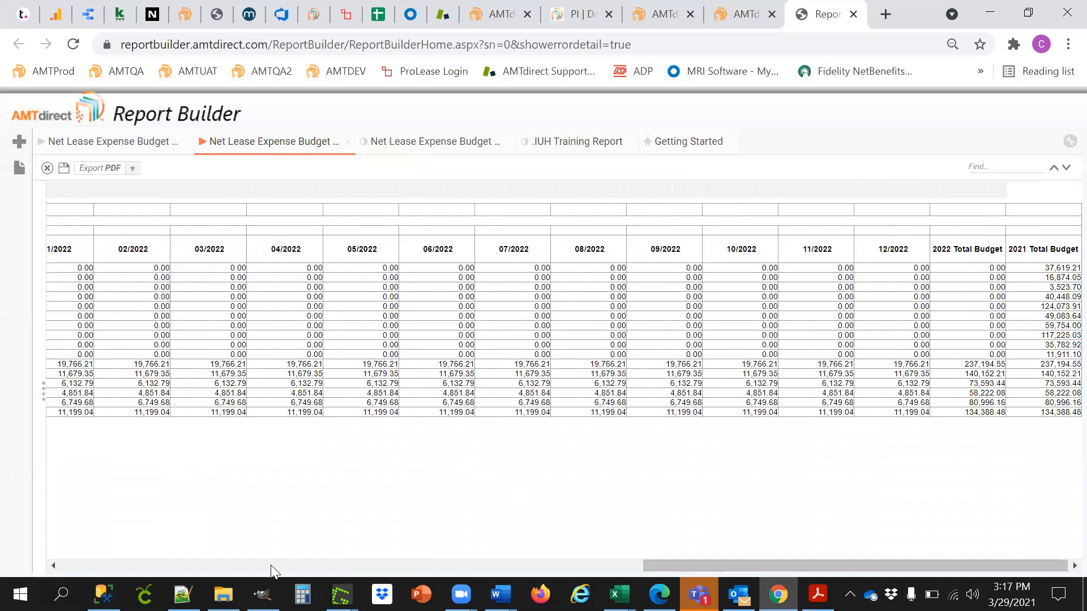
pyautogui.click(54, 564)
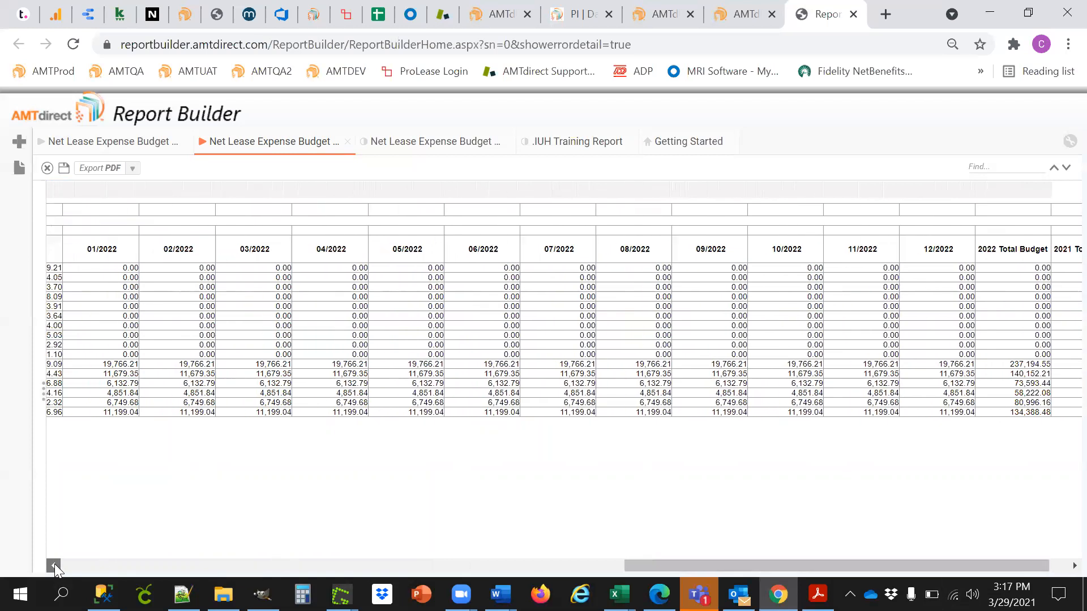
pyautogui.click(55, 564)
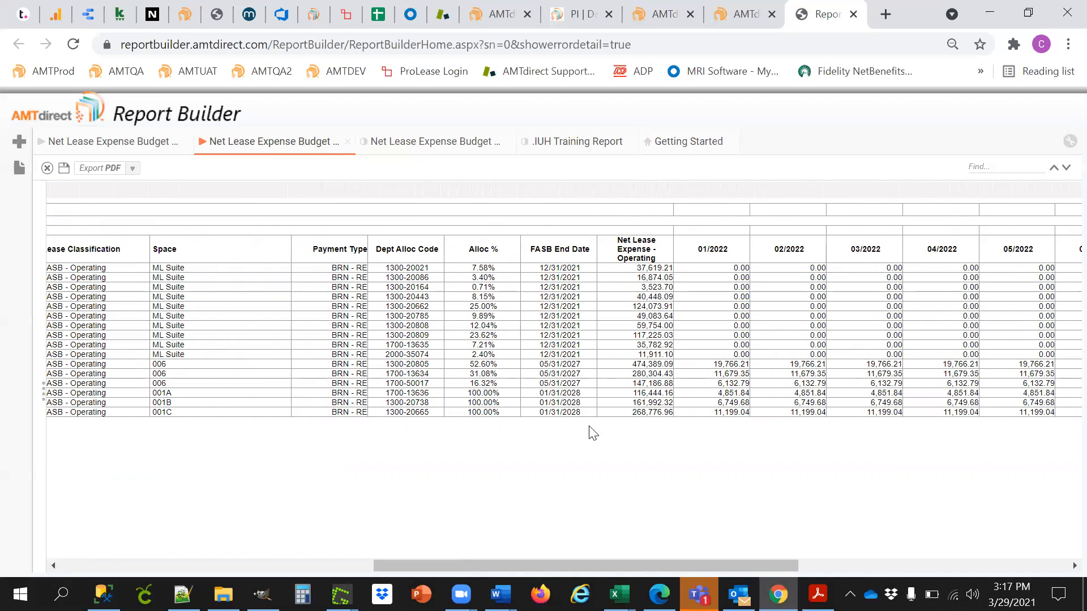
pyautogui.hscroll(3, 382, 548)
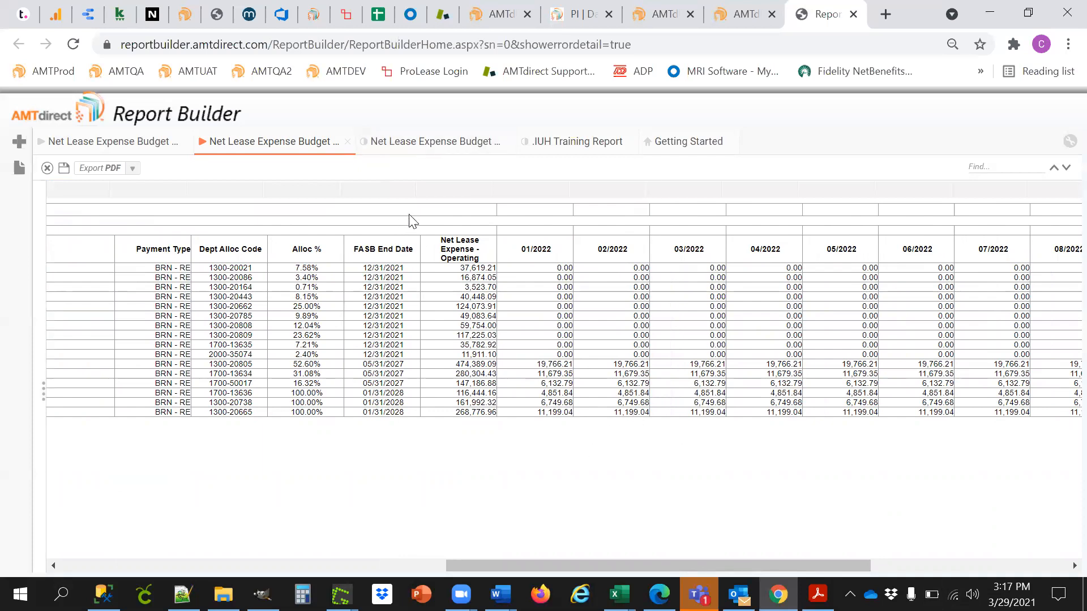
# Return to the report design and turn off text wrapping for the budget formula cells in columns N through AA of row 5
pyautogui.click(393, 146)
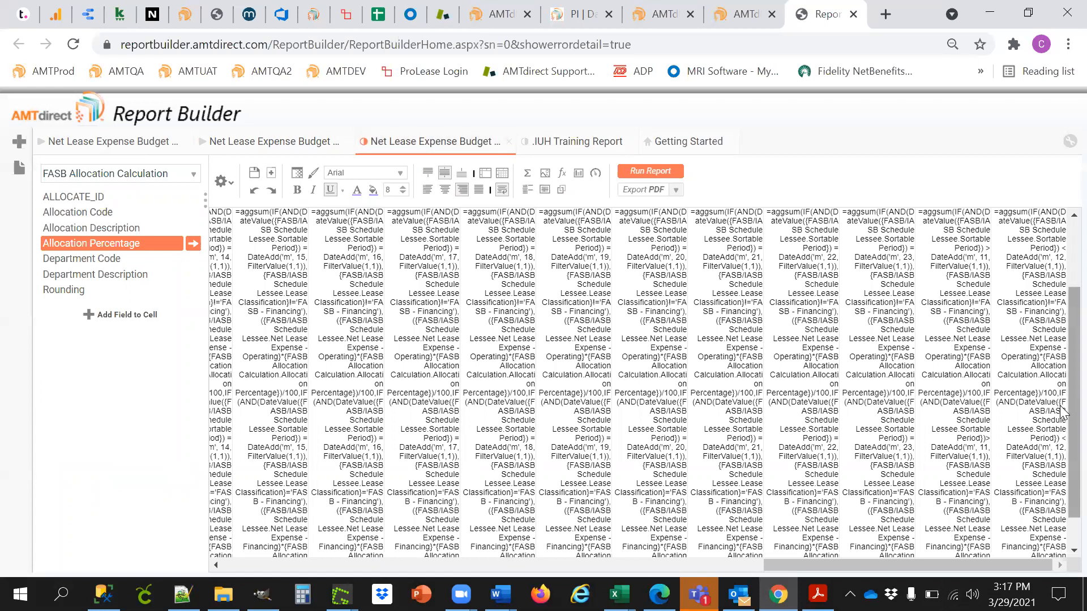
pyautogui.scroll(-1, 1003, 488)
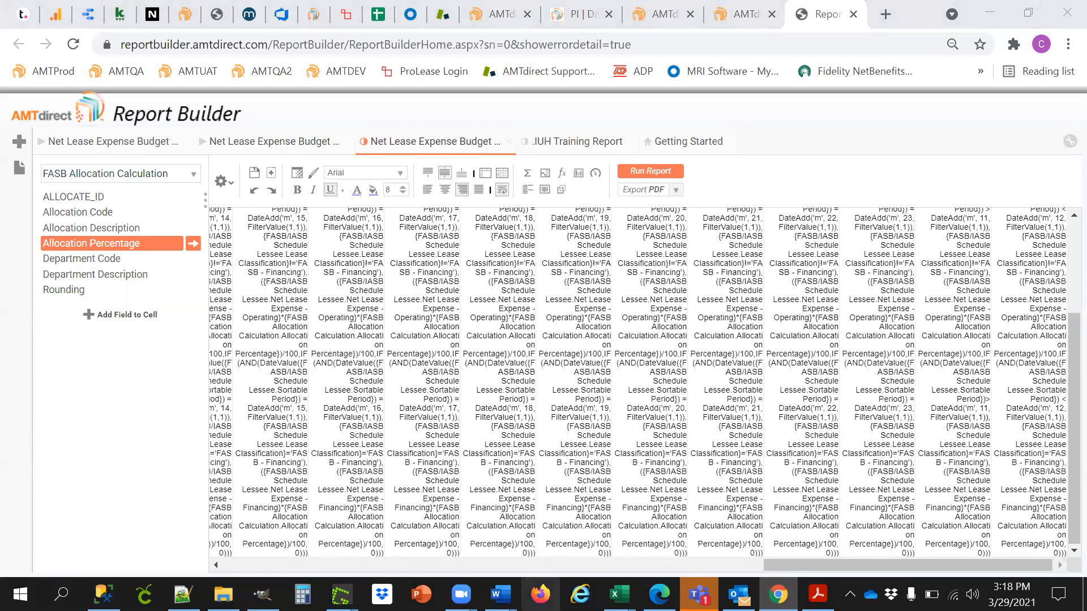
pyautogui.moveTo(740, 566); pyautogui.dragTo(293, 439)
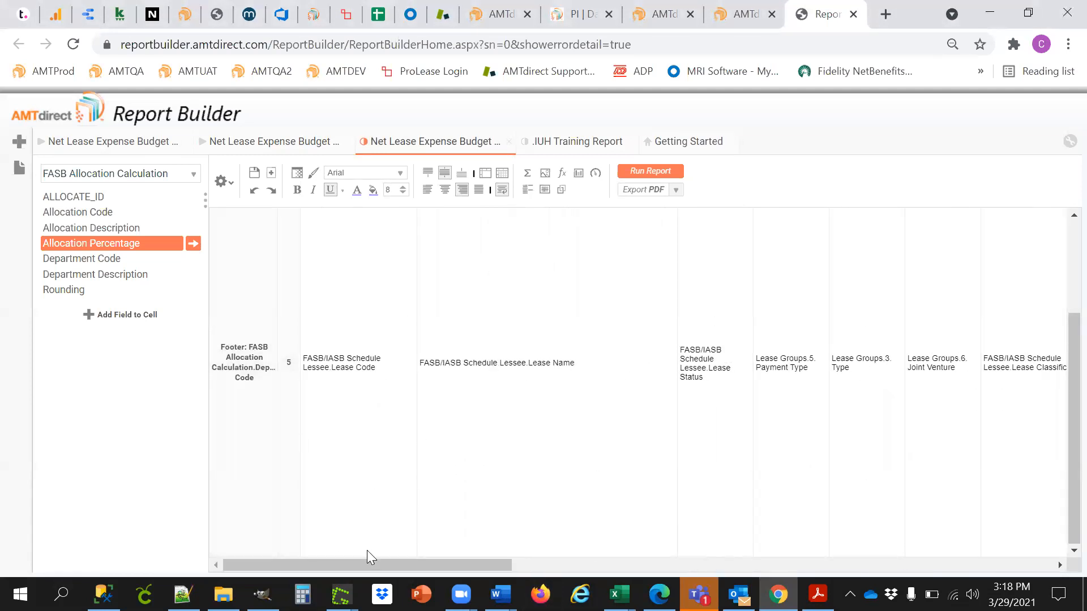
pyautogui.moveTo(352, 562); pyautogui.dragTo(775, 574)
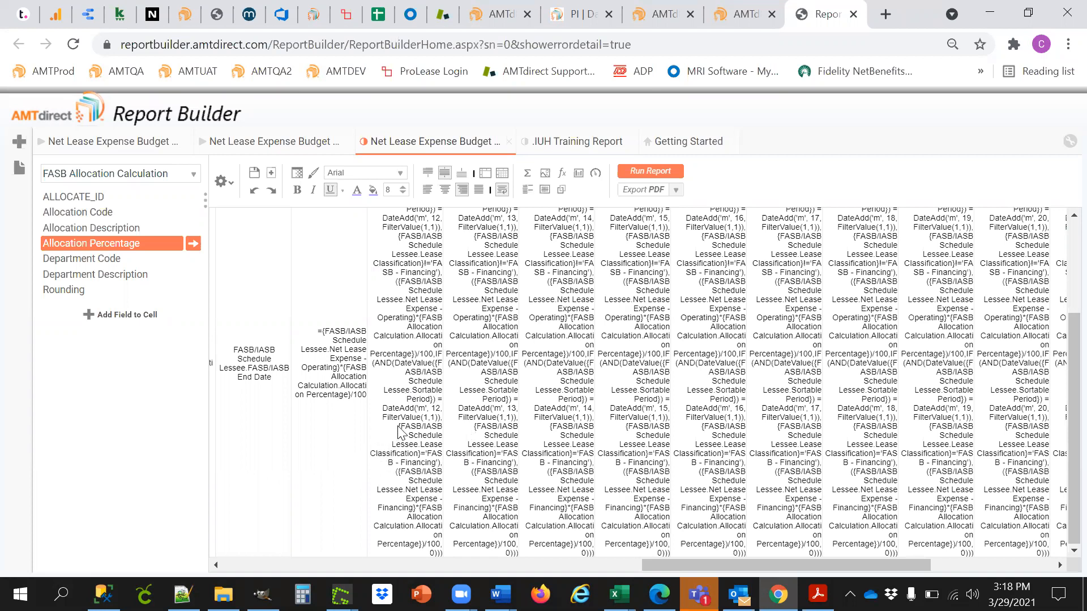
pyautogui.moveTo(651, 566); pyautogui.dragTo(868, 572)
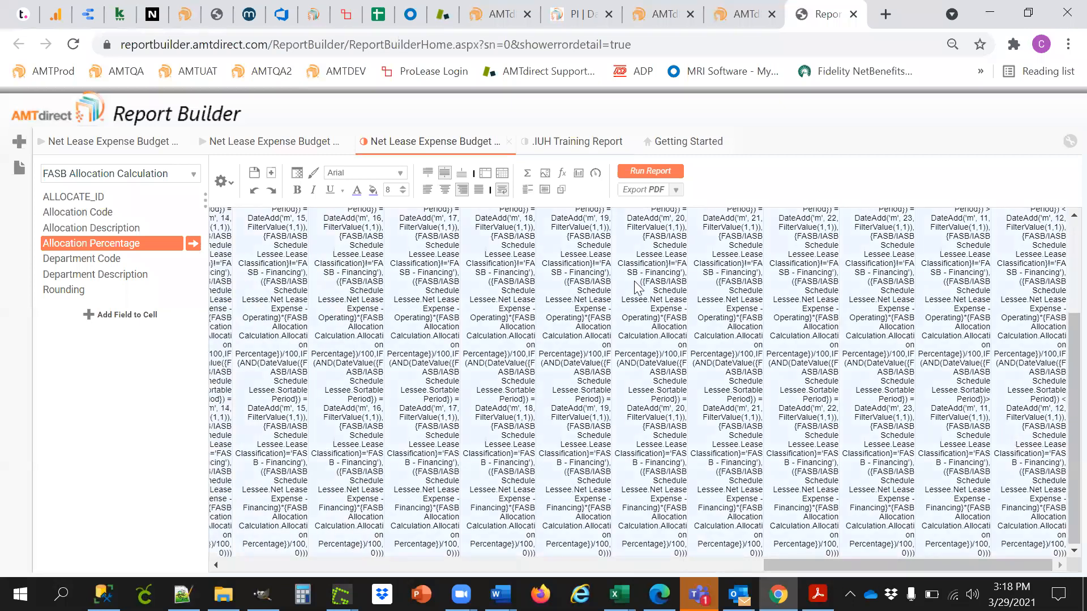
pyautogui.click(502, 192)
# Set row 5 to auto height
pyautogui.moveTo(807, 564); pyautogui.dragTo(222, 566)
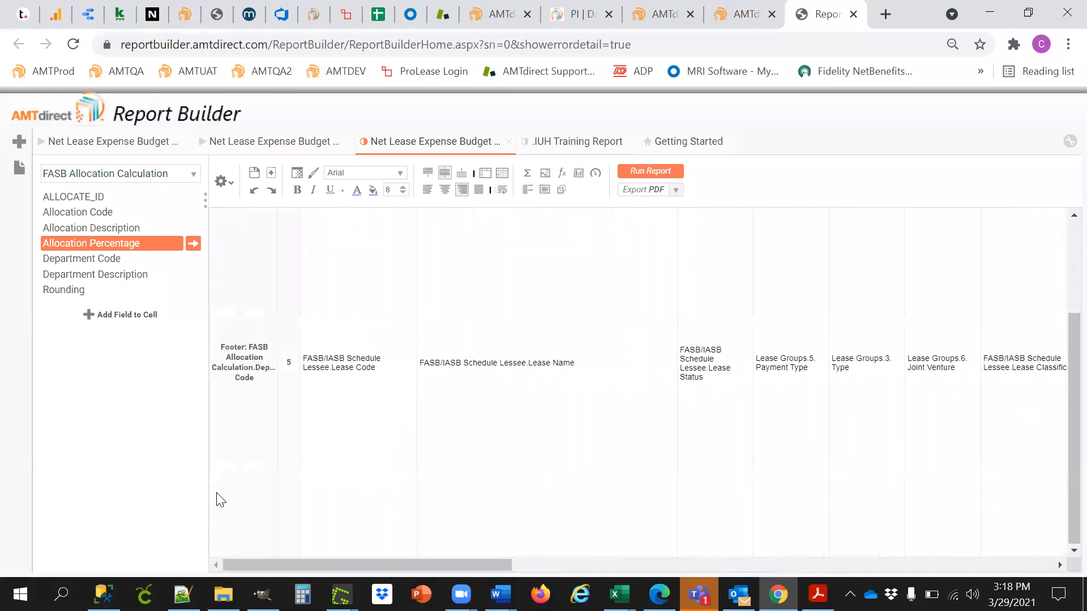
pyautogui.rightClick(294, 320)
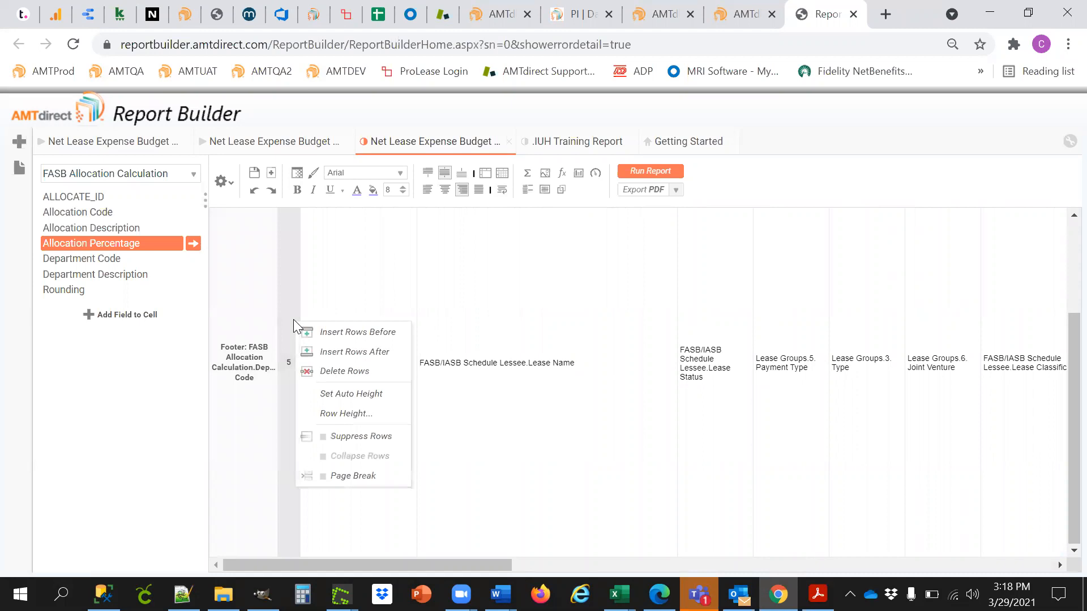
pyautogui.click(357, 394)
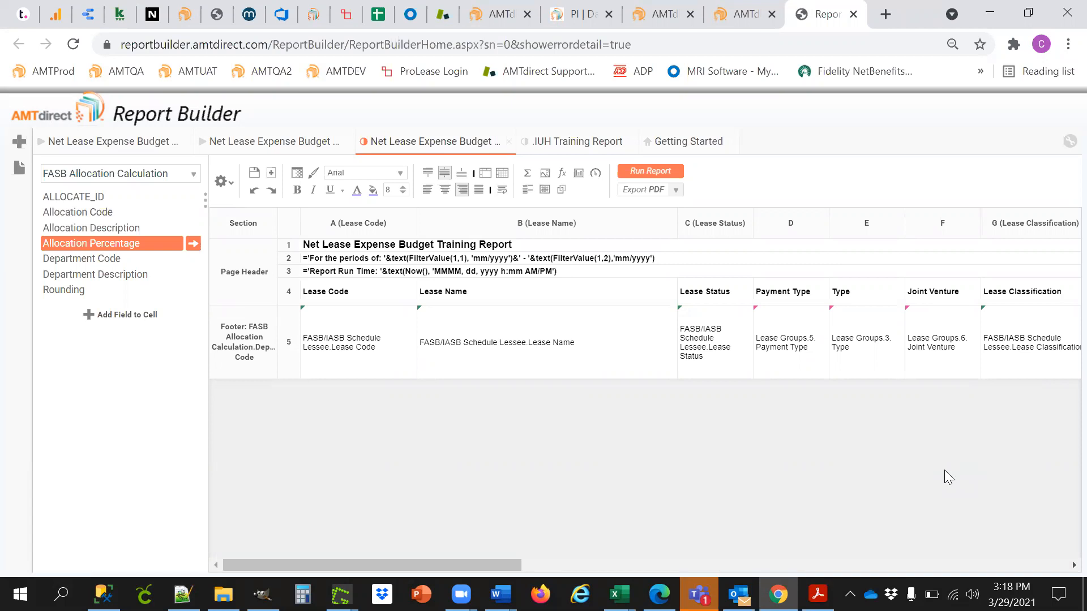
# Review the full allocated formula of column N's row 5 cell in the Formula Editor
pyautogui.moveTo(436, 566); pyautogui.dragTo(720, 550)
pyautogui.doubleClick(808, 355)
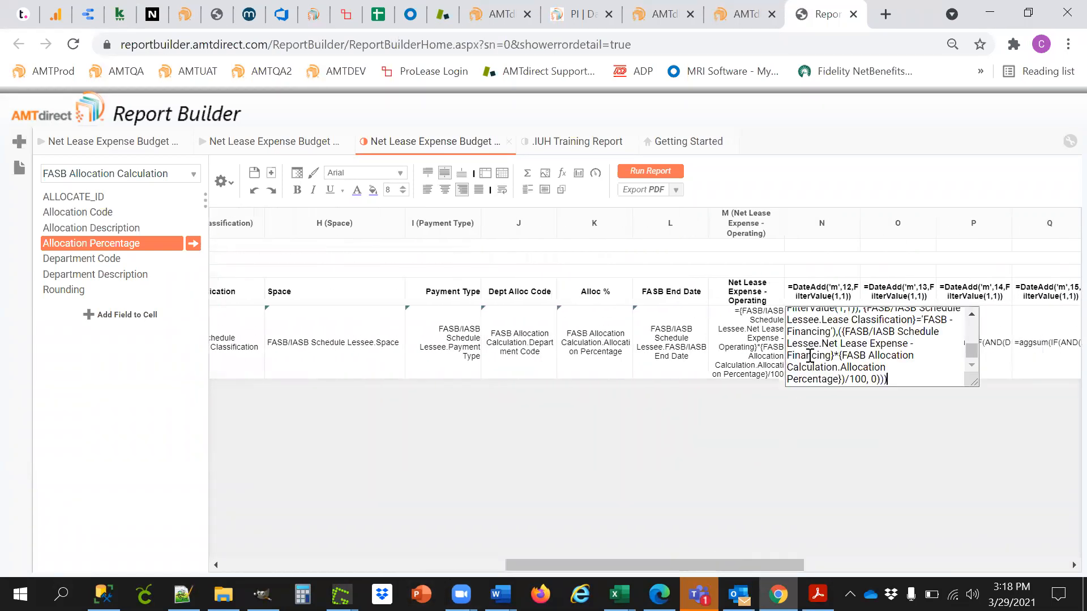
pyautogui.moveTo(972, 353)
pyautogui.mouseDown()
pyautogui.moveTo(973, 328)
pyautogui.moveTo(963, 369)
pyautogui.mouseUp()
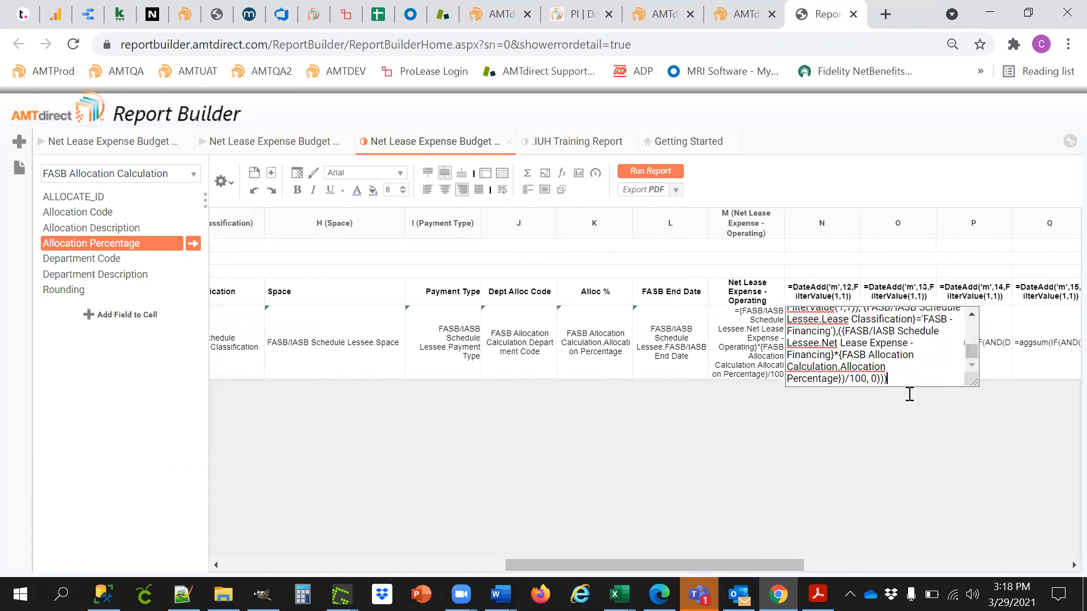
pyautogui.click(847, 437)
pyautogui.click(831, 362)
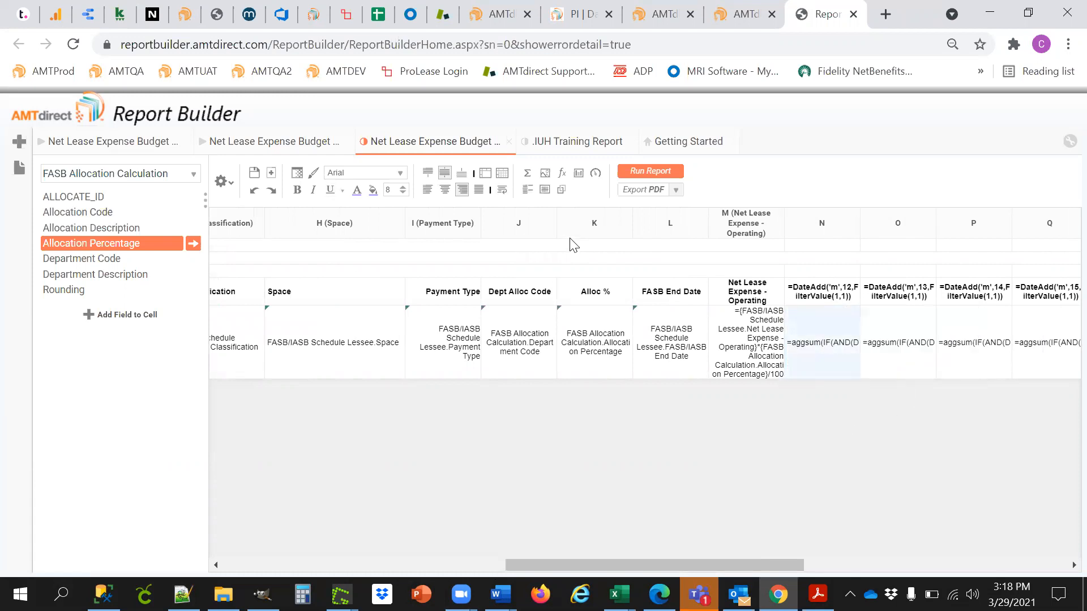
pyautogui.click(562, 175)
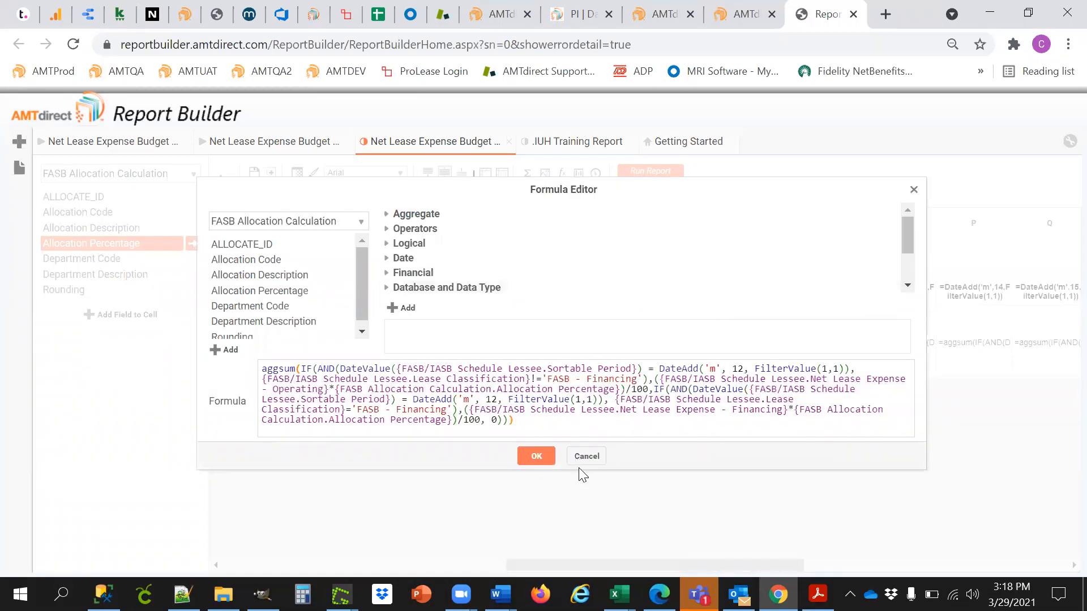
pyautogui.click(537, 457)
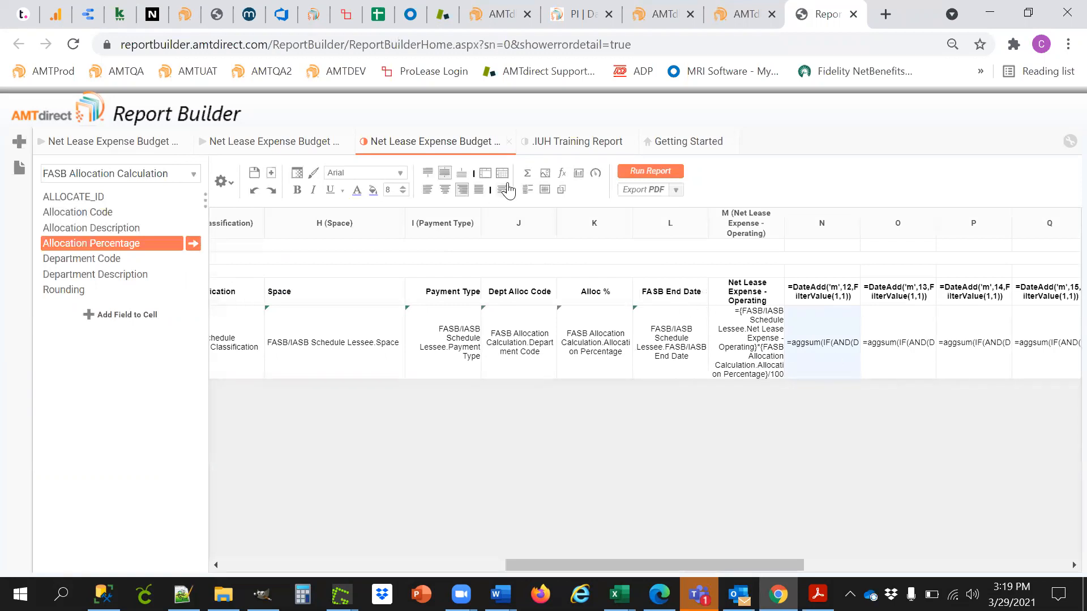
pyautogui.moveTo(516, 566); pyautogui.dragTo(207, 553)
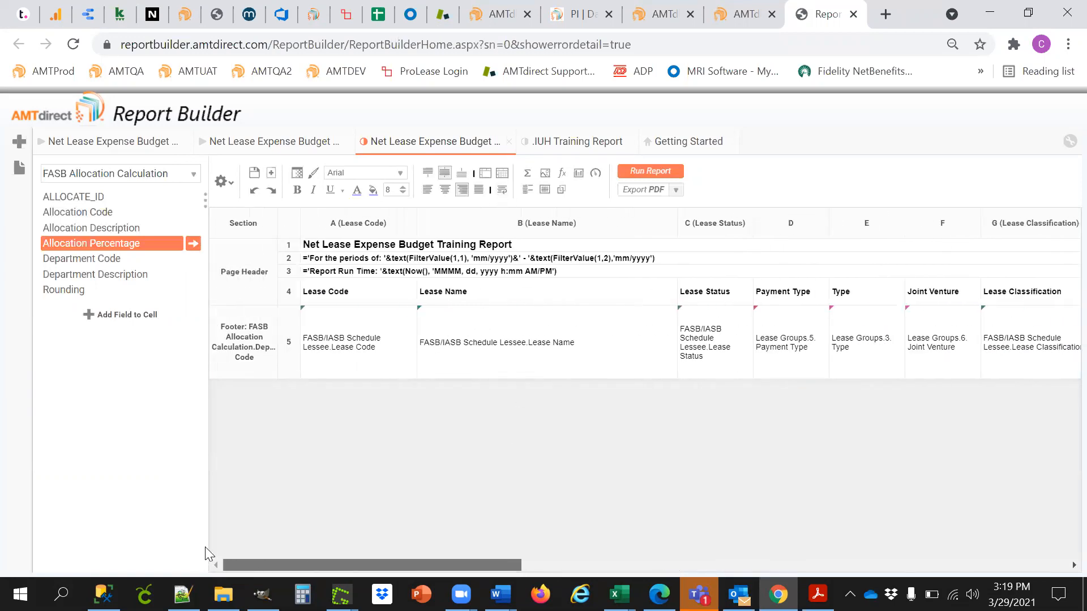
pyautogui.rightClick(292, 338)
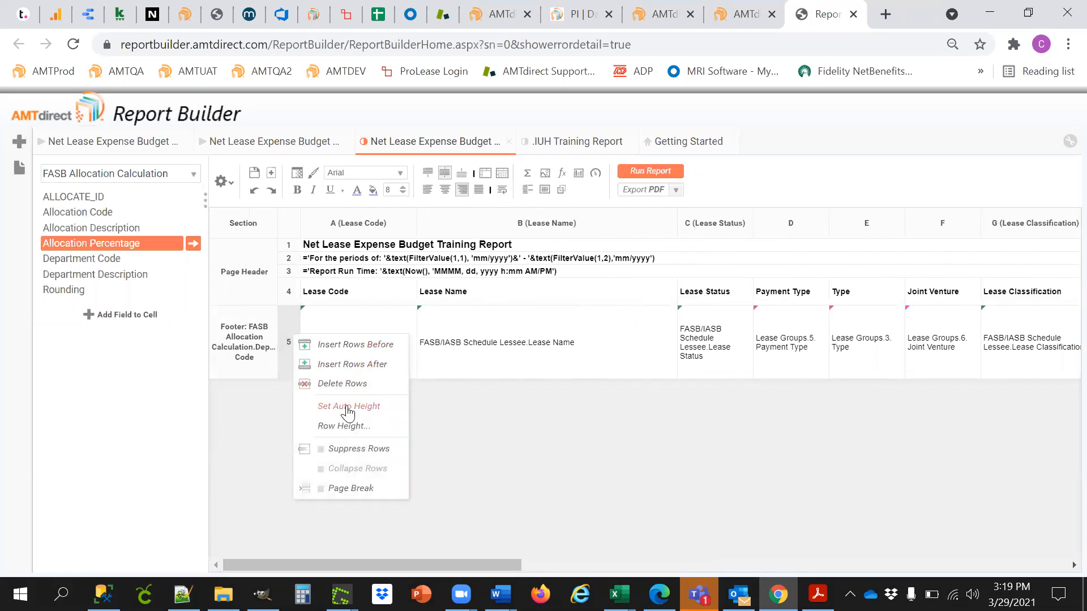
pyautogui.click(565, 422)
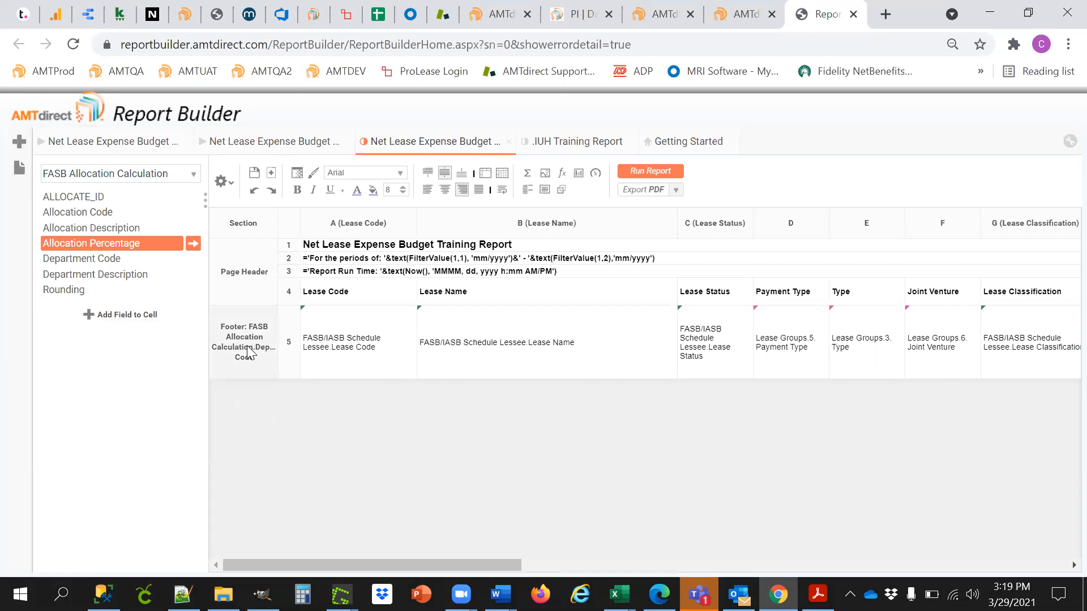
# Add a Report Footer section below the department code group footer of the report design
pyautogui.rightClick(241, 277)
pyautogui.moveTo(277, 286)
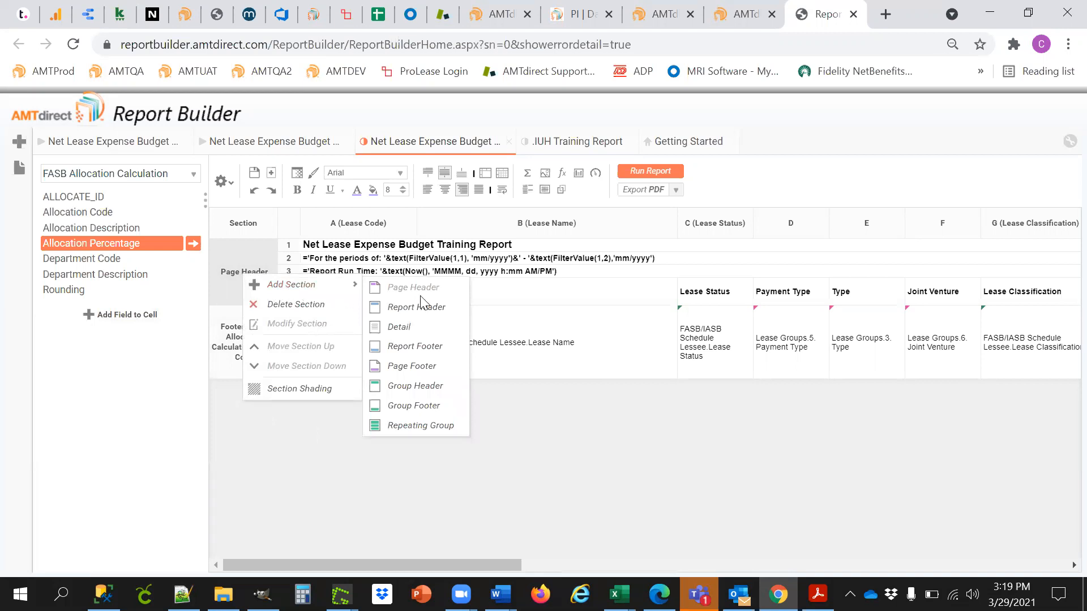
pyautogui.click(416, 346)
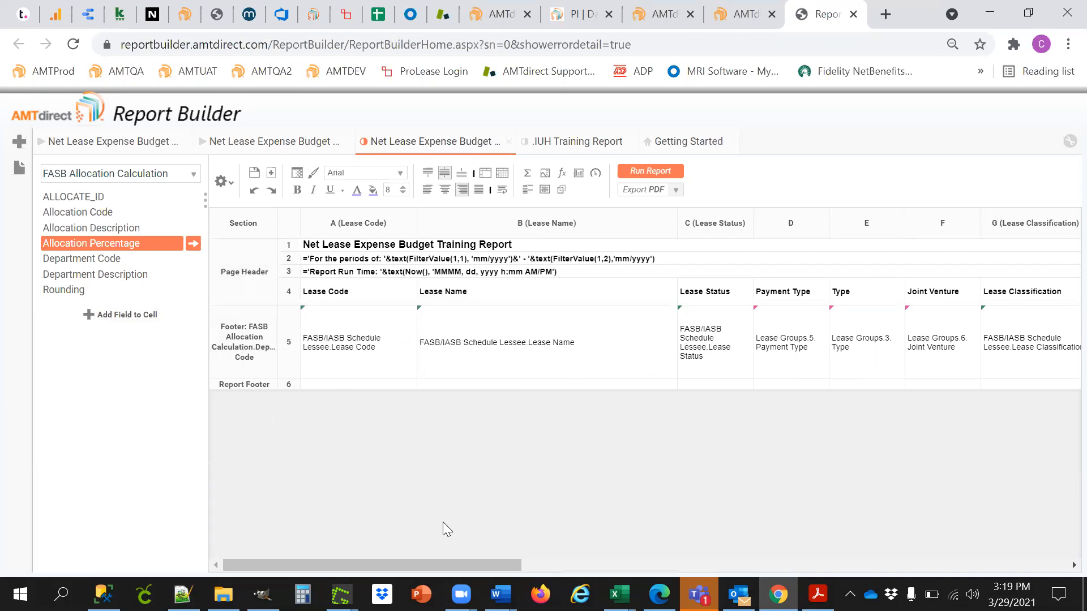
# Copy the row 5 formulas in columns M through AA into report footer row 6 and make them bold
pyautogui.moveTo(418, 565); pyautogui.dragTo(822, 579)
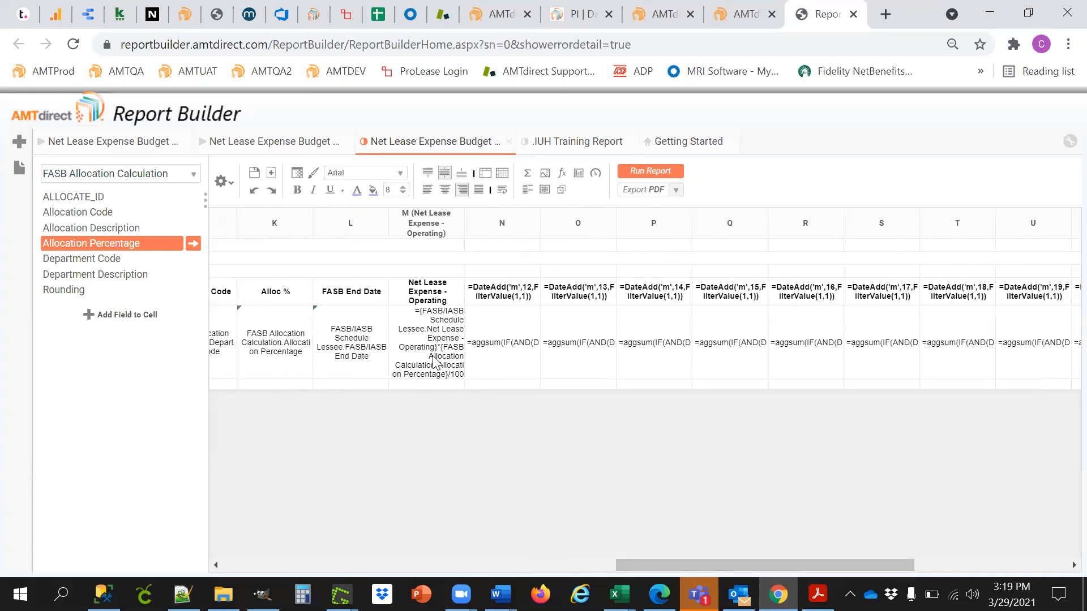
pyautogui.moveTo(688, 565)
pyautogui.mouseDown()
pyautogui.moveTo(912, 555)
pyautogui.moveTo(696, 560)
pyautogui.mouseUp()
pyautogui.keyDown('shift'); pyautogui.click(1037, 344); pyautogui.keyUp('shift')
pyautogui.moveTo(611, 379); pyautogui.dragTo(610, 386)
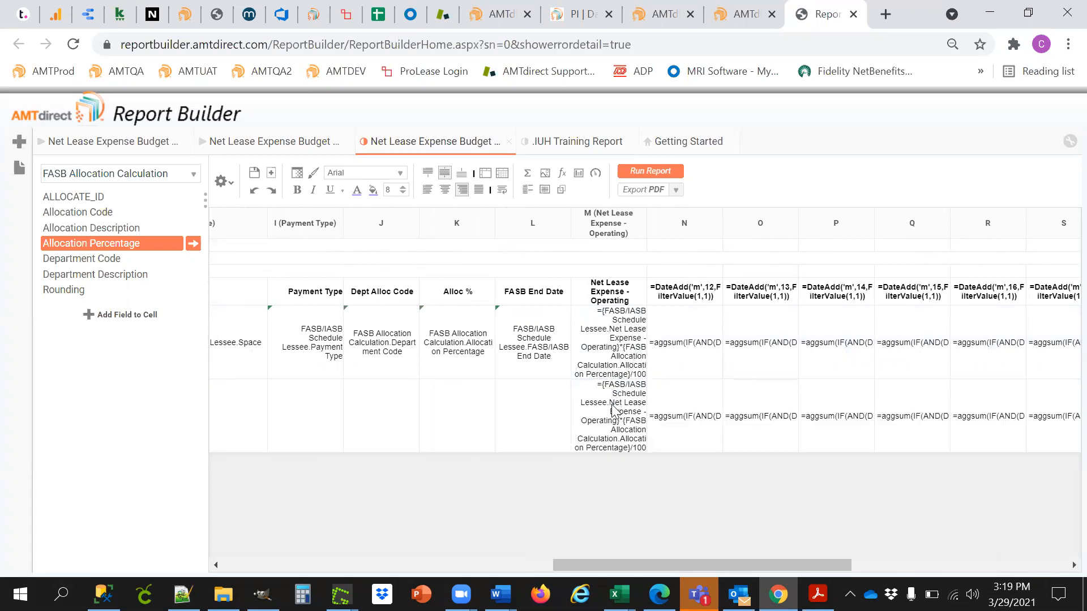
pyautogui.moveTo(619, 564); pyautogui.dragTo(1050, 566)
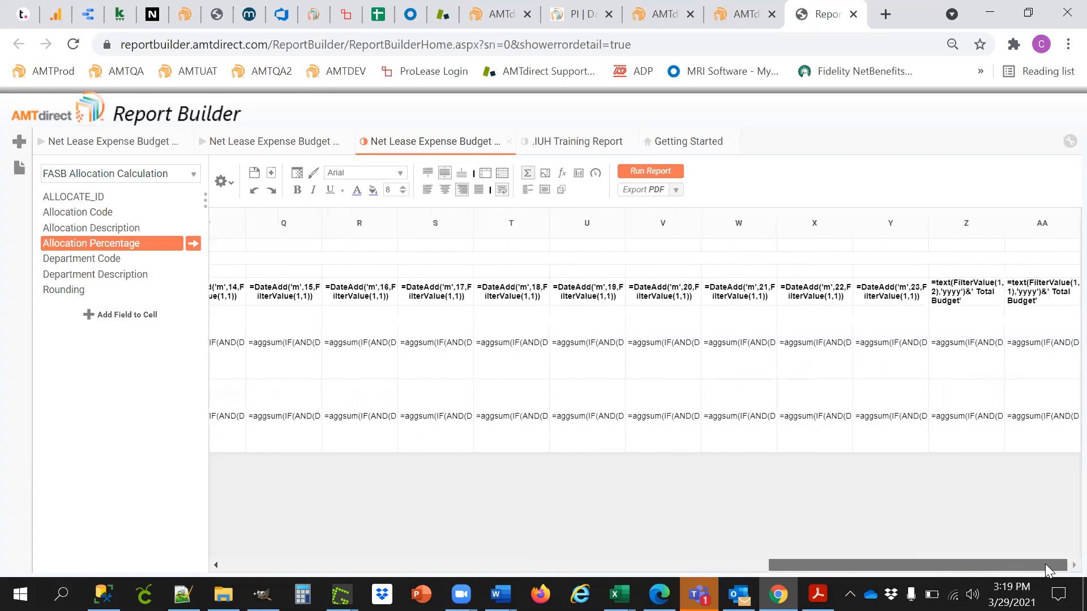
pyautogui.click(297, 190)
# Enter the label "Grand Total:" in column A of the report footer row and make it bold
pyautogui.moveTo(834, 563); pyautogui.dragTo(275, 576)
pyautogui.click(404, 423)
pyautogui.write('Grant')
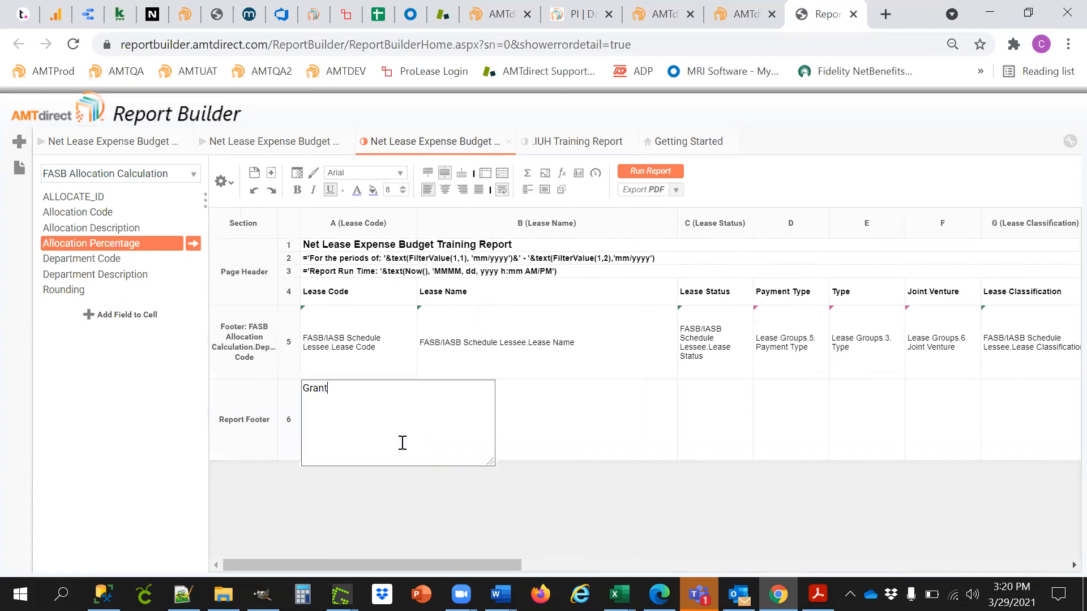
pyautogui.write(' Total:')
pyautogui.press('Return')
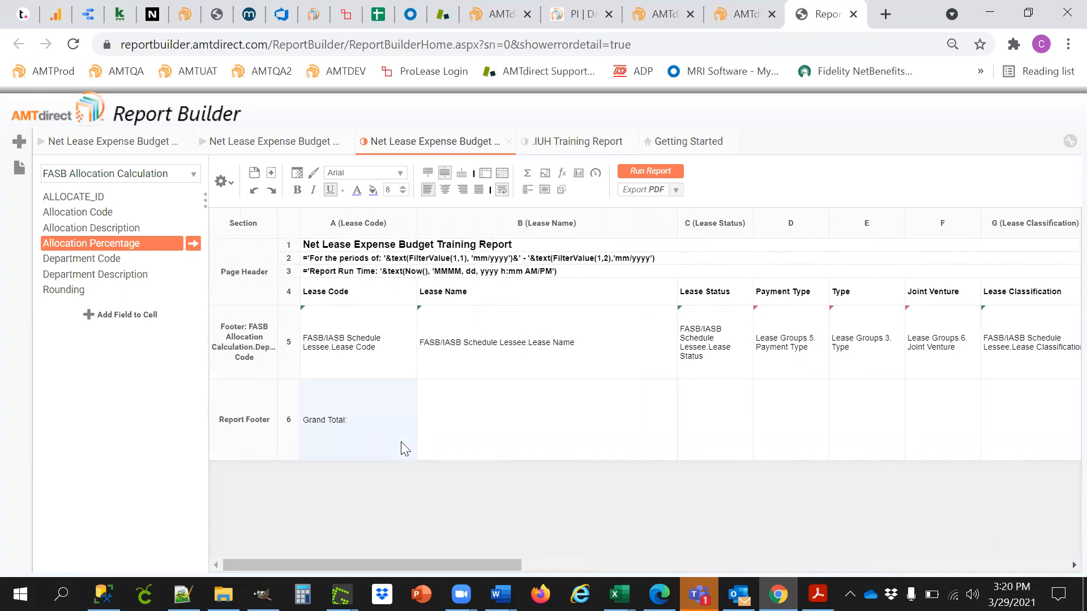
pyautogui.click(296, 190)
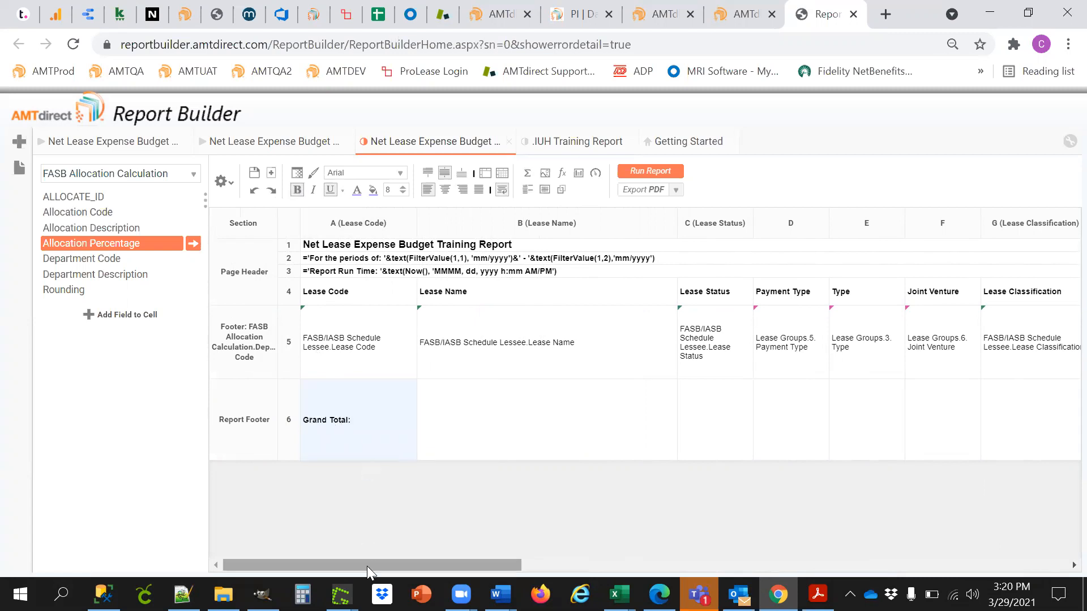
# Shade the whole report footer row light gray
pyautogui.moveTo(367, 566); pyautogui.dragTo(912, 566)
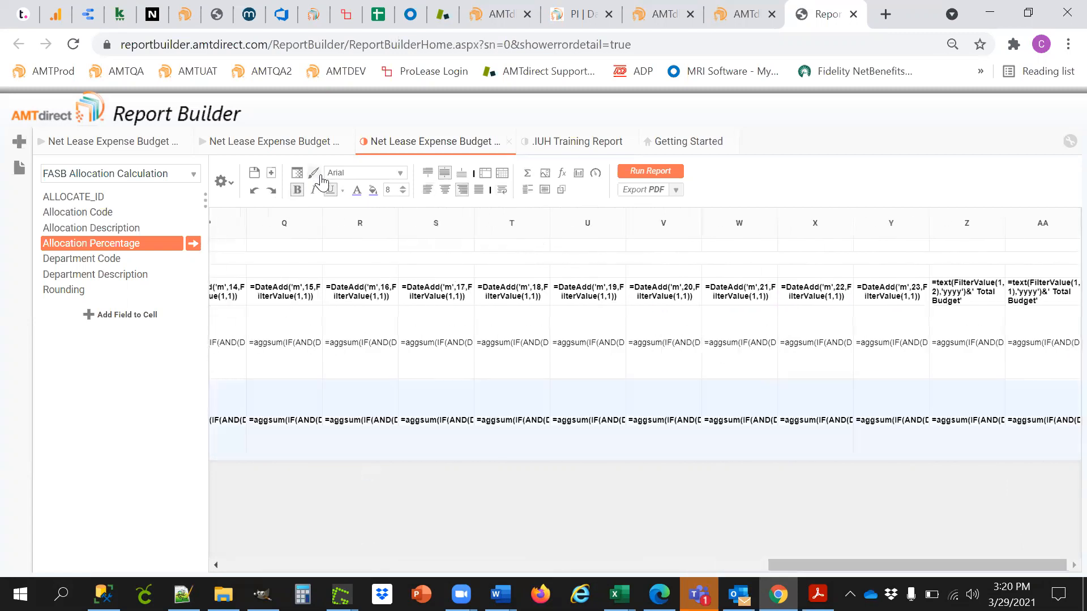
pyautogui.click(372, 190)
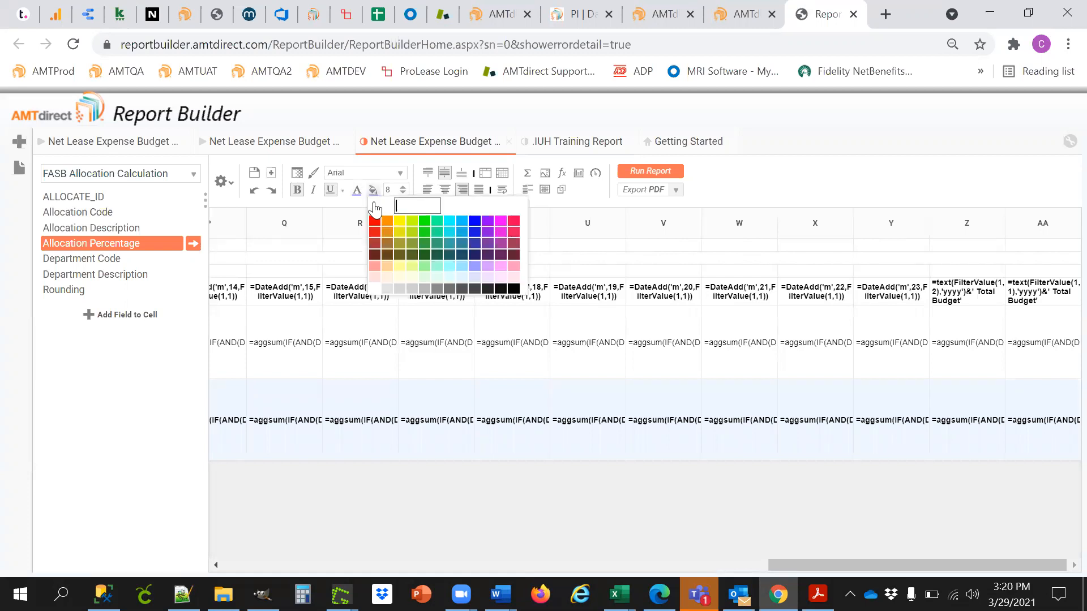
pyautogui.click(612, 507)
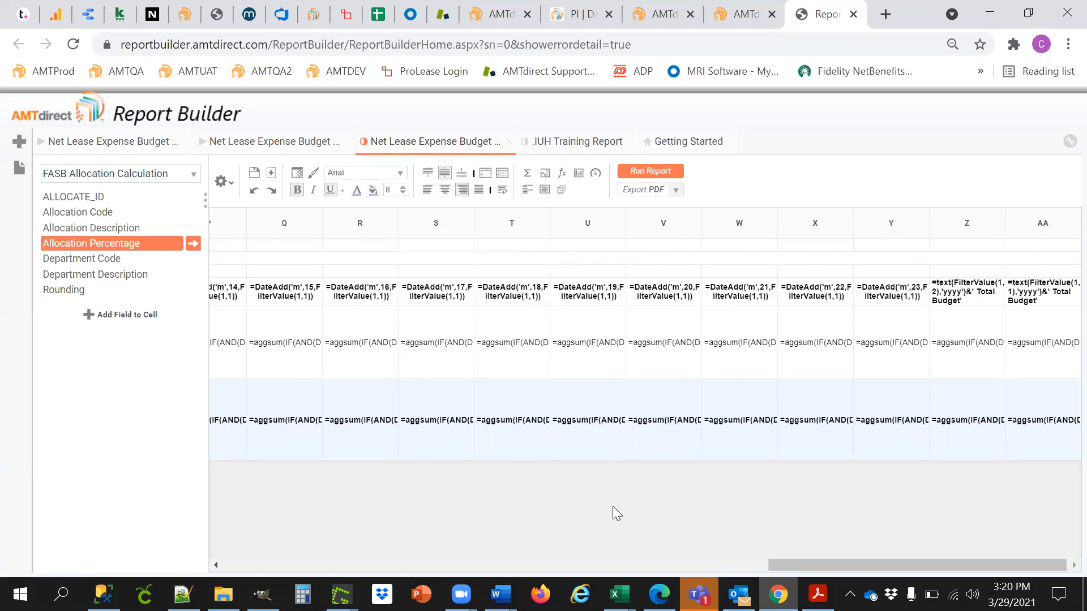
# Try replacing the report footer formula in column M with the cell reference =[M5]
pyautogui.moveTo(841, 566); pyautogui.dragTo(583, 565)
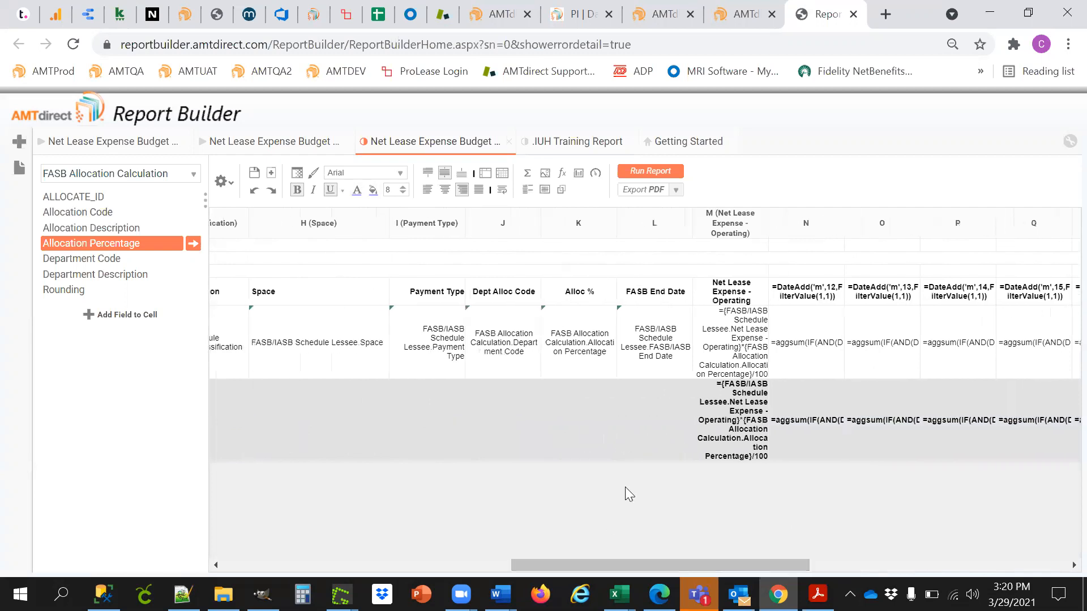
pyautogui.click(726, 428)
pyautogui.press('Delete')
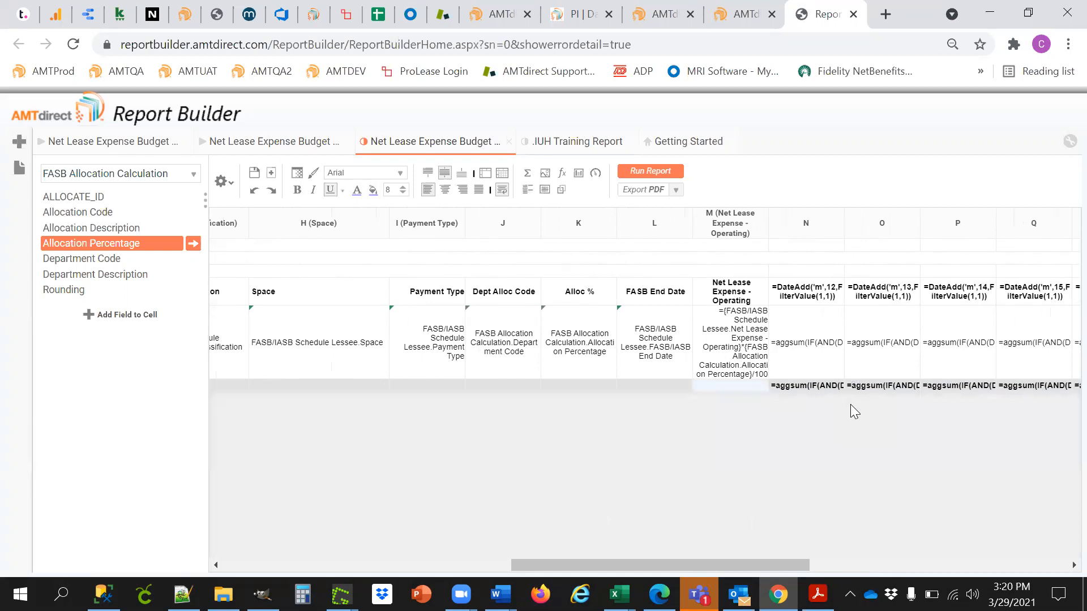
pyautogui.write('=')
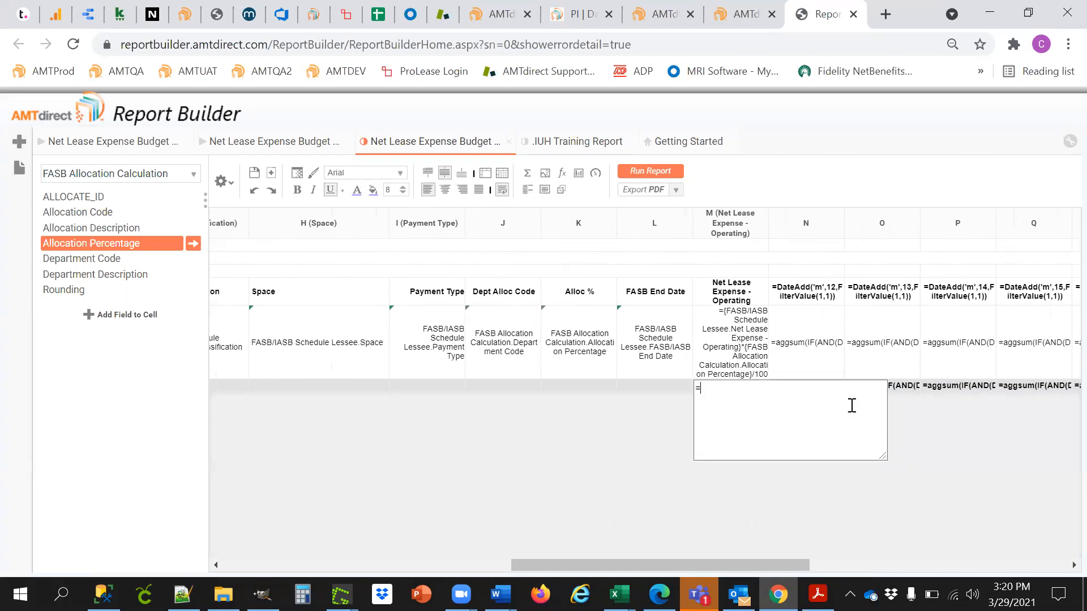
pyautogui.write('[M5')
pyautogui.press('Return')
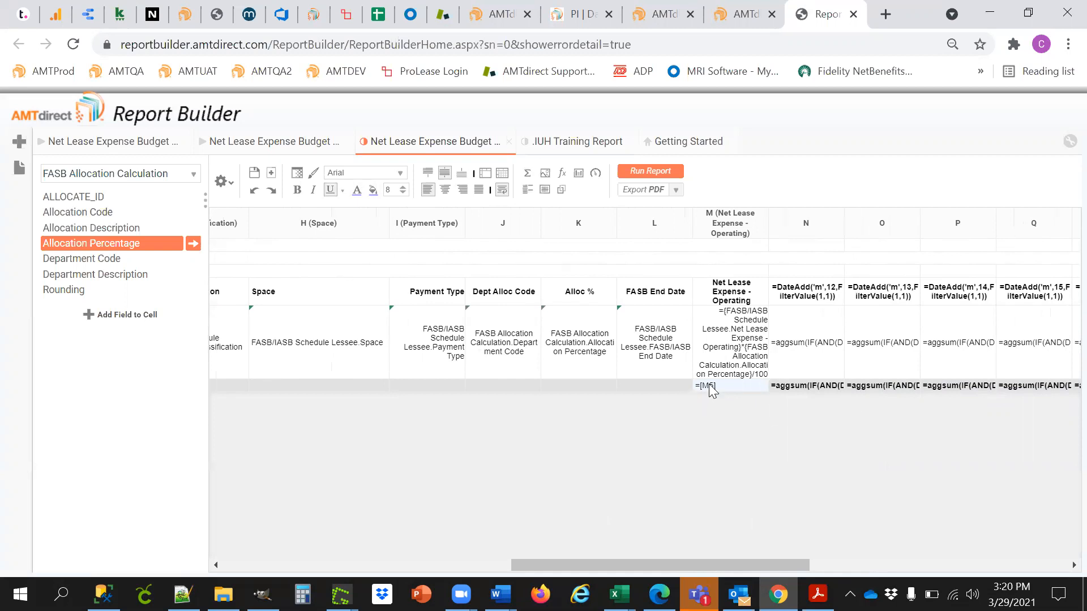
# Copy the M5 allocation formula into M6 and apply the formatting of footer cell N6 to it
pyautogui.moveTo(722, 368); pyautogui.dragTo(724, 385)
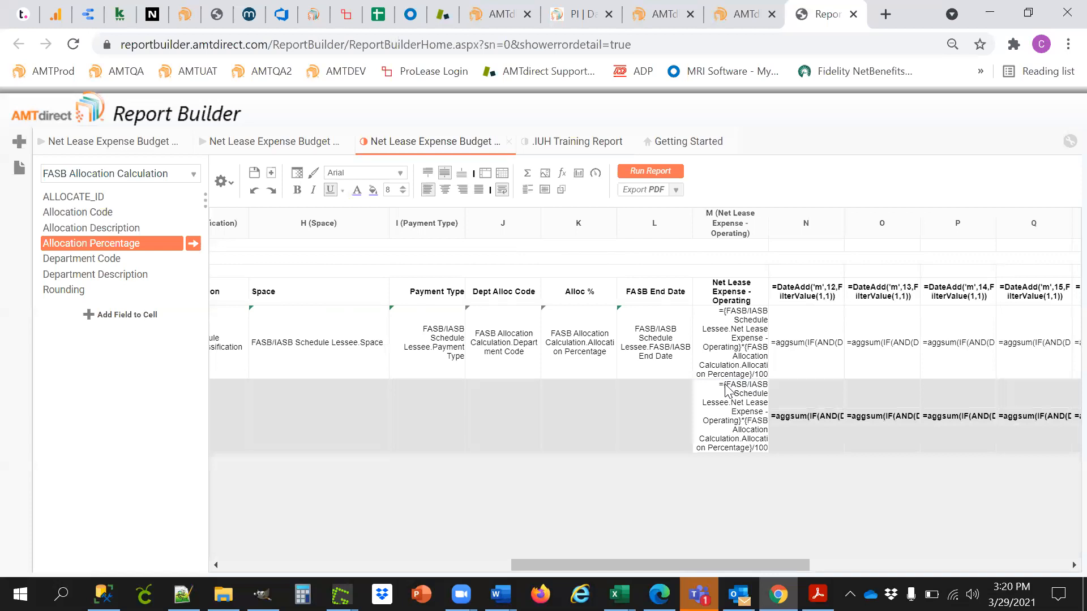
pyautogui.click(801, 408)
pyautogui.click(313, 172)
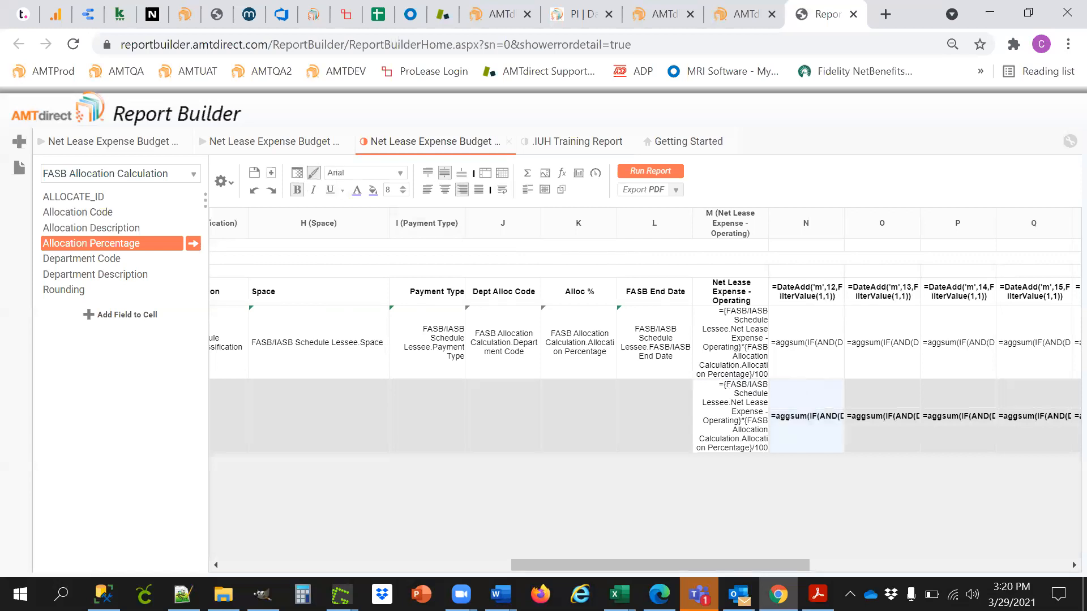
pyautogui.click(731, 416)
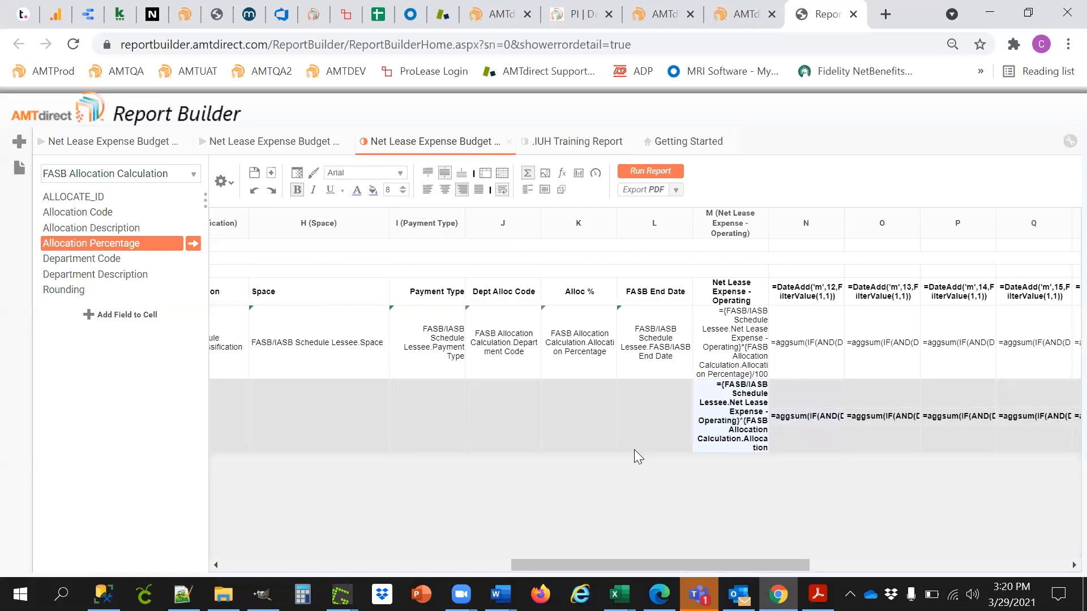
# Run the report for Sortable Period 01/01/2021 to 12/31/2022 and widen output column D so each payment type fits on one line
pyautogui.moveTo(681, 564); pyautogui.dragTo(708, 564)
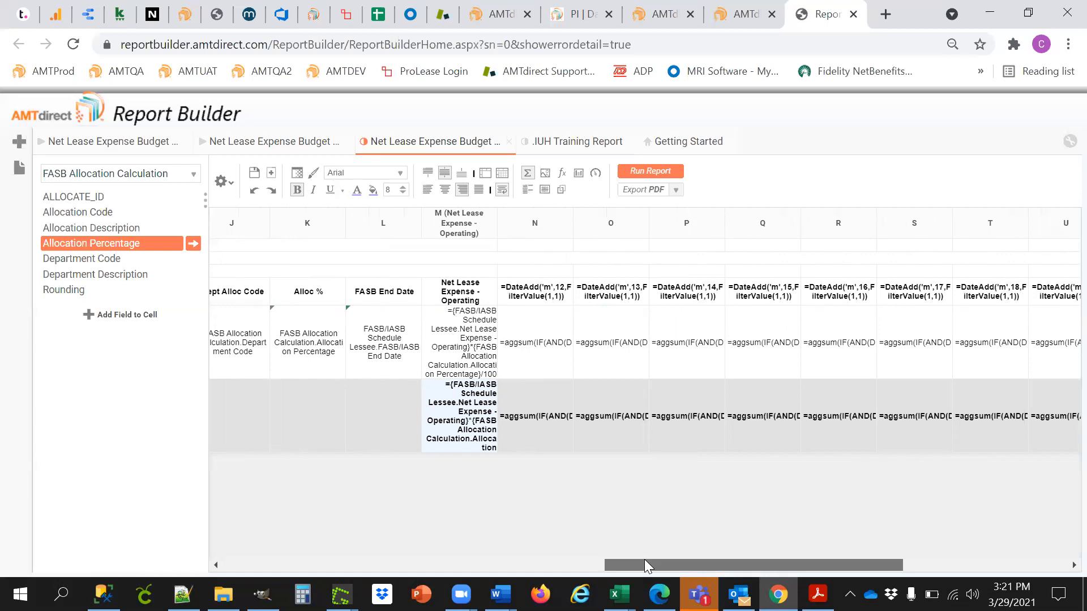
pyautogui.click(652, 173)
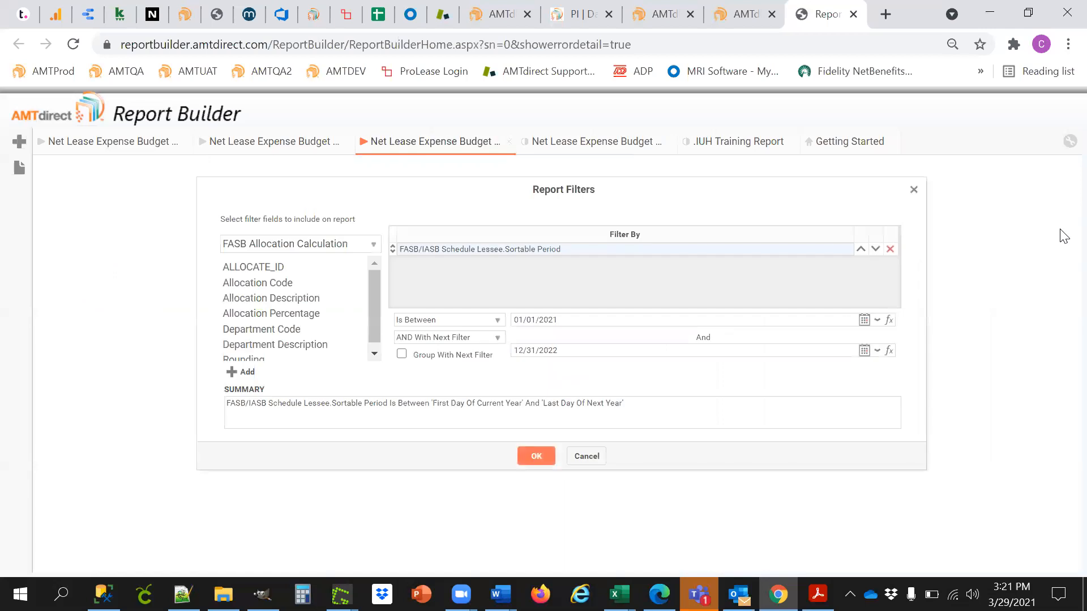
pyautogui.click(532, 458)
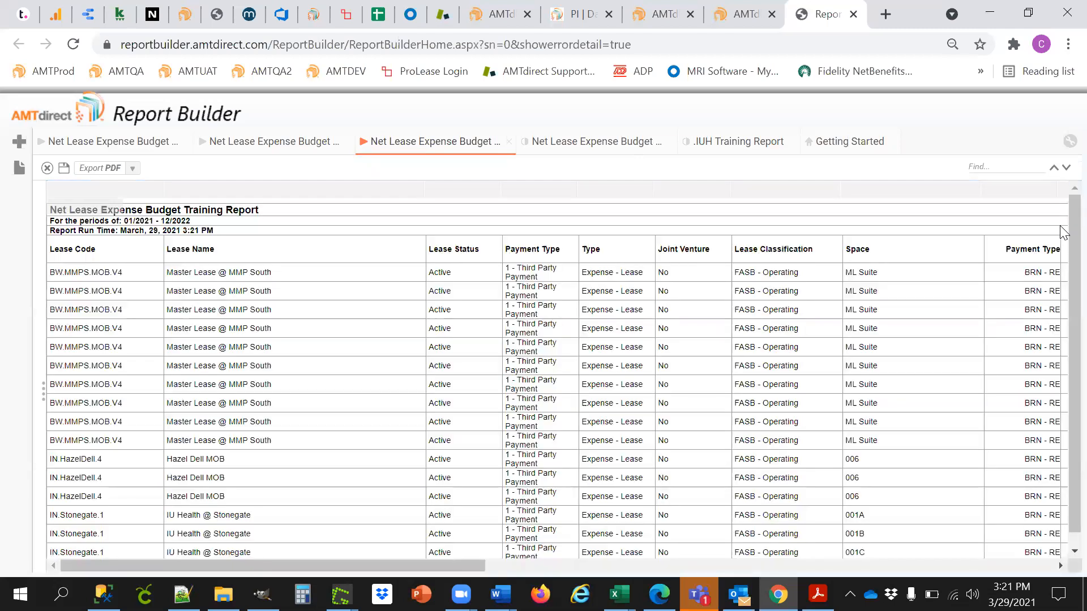
pyautogui.moveTo(594, 182)
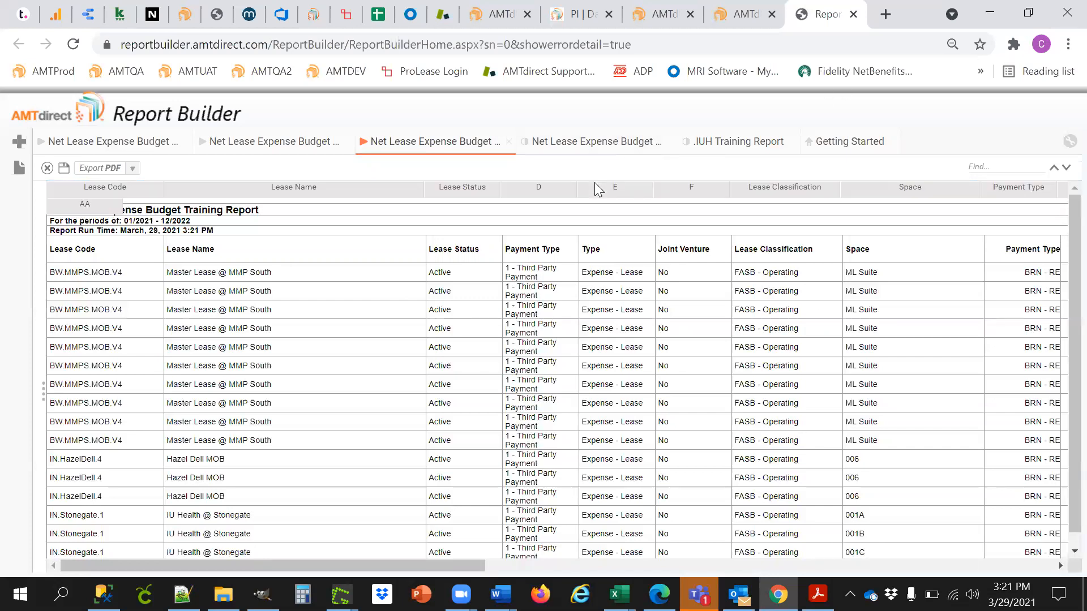
pyautogui.moveTo(576, 188); pyautogui.dragTo(648, 187)
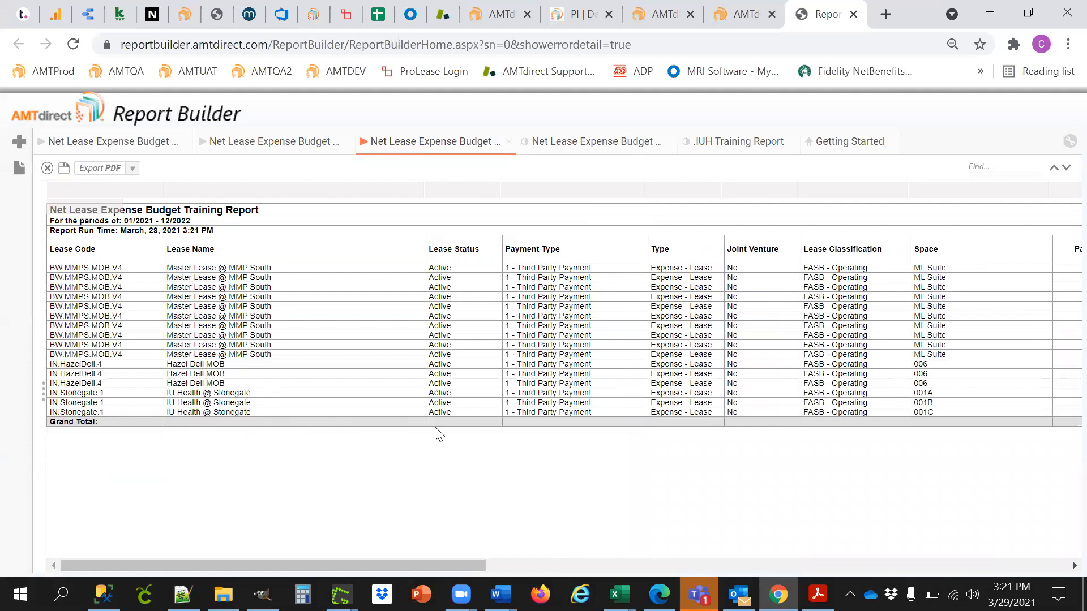
# Examine the Grand Total row across the net lease expense, monthly 2022 and yearly total budget columns
pyautogui.moveTo(341, 563); pyautogui.dragTo(730, 567)
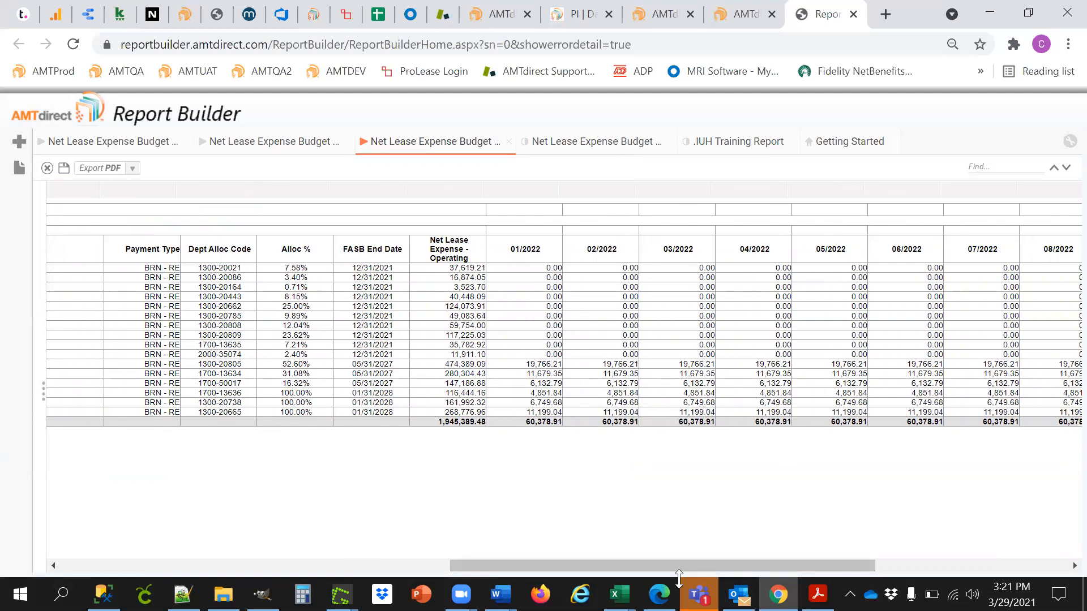
pyautogui.moveTo(708, 566); pyautogui.dragTo(954, 567)
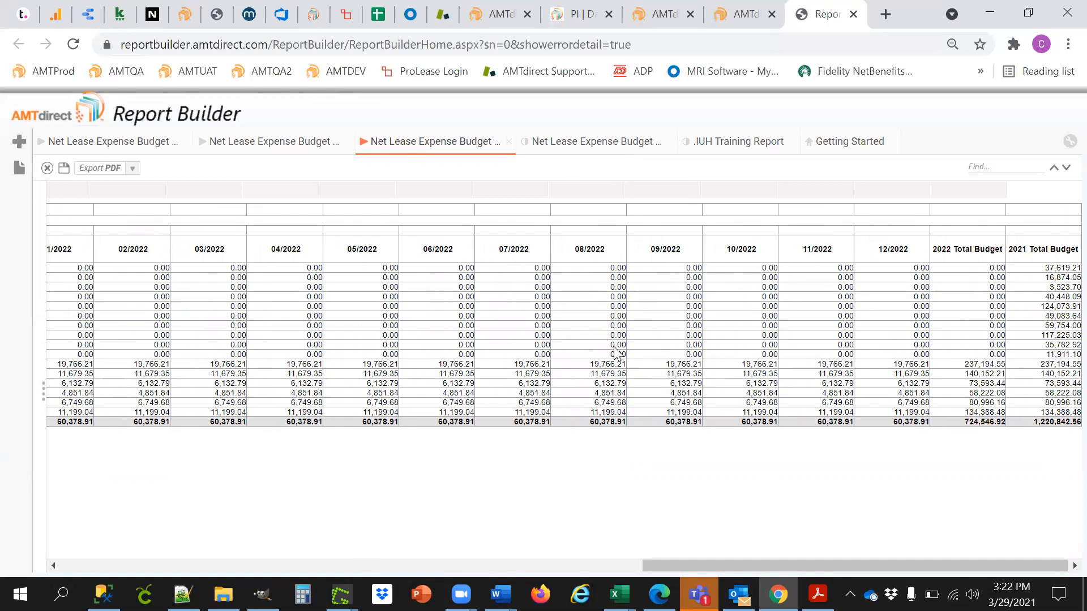
pyautogui.moveTo(669, 564); pyautogui.dragTo(87, 576)
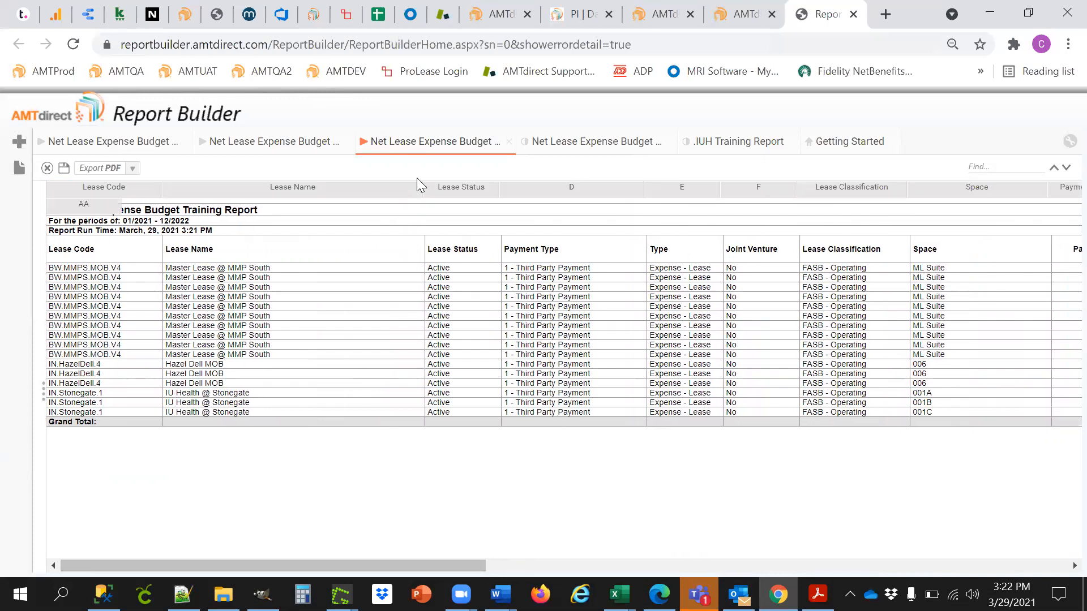
# Switch to the AMTdirect dashboard and review the lease grouping options in the Navigation Tree
pyautogui.click(483, 29)
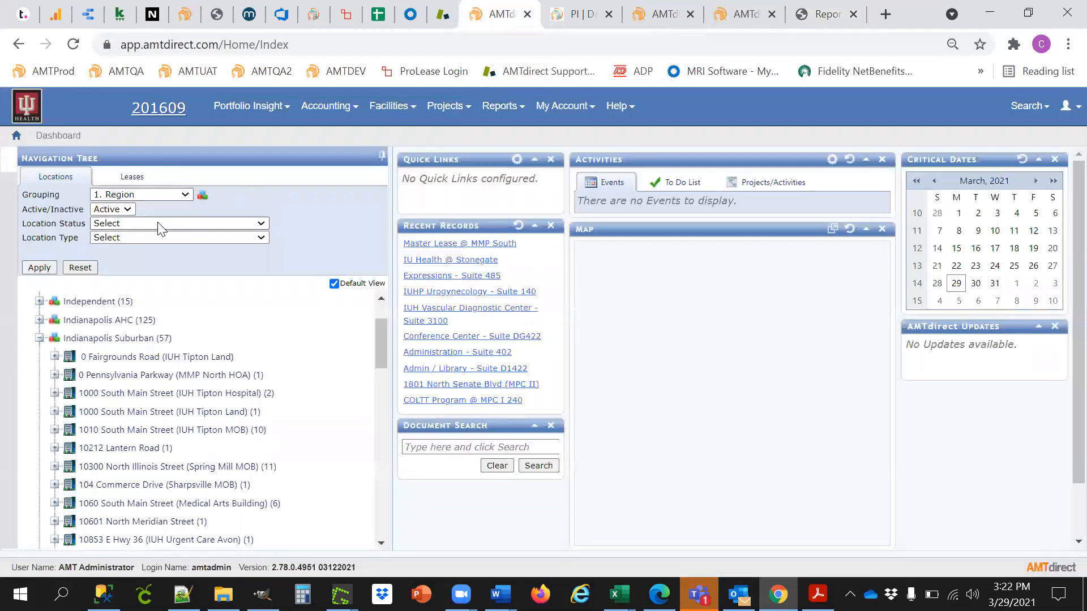
pyautogui.click(141, 196)
pyautogui.click(143, 197)
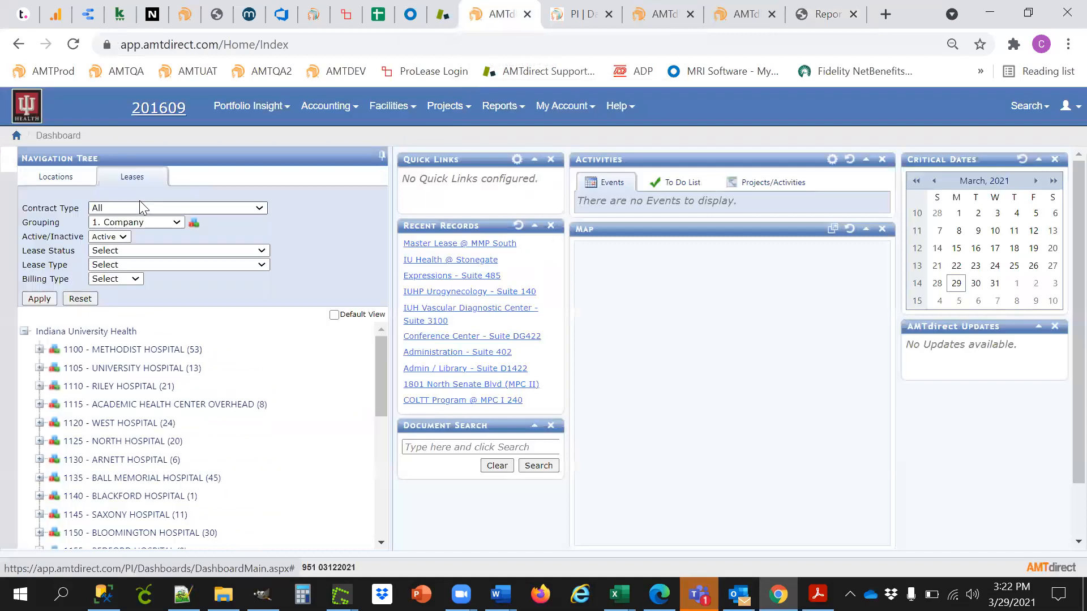
pyautogui.click(136, 223)
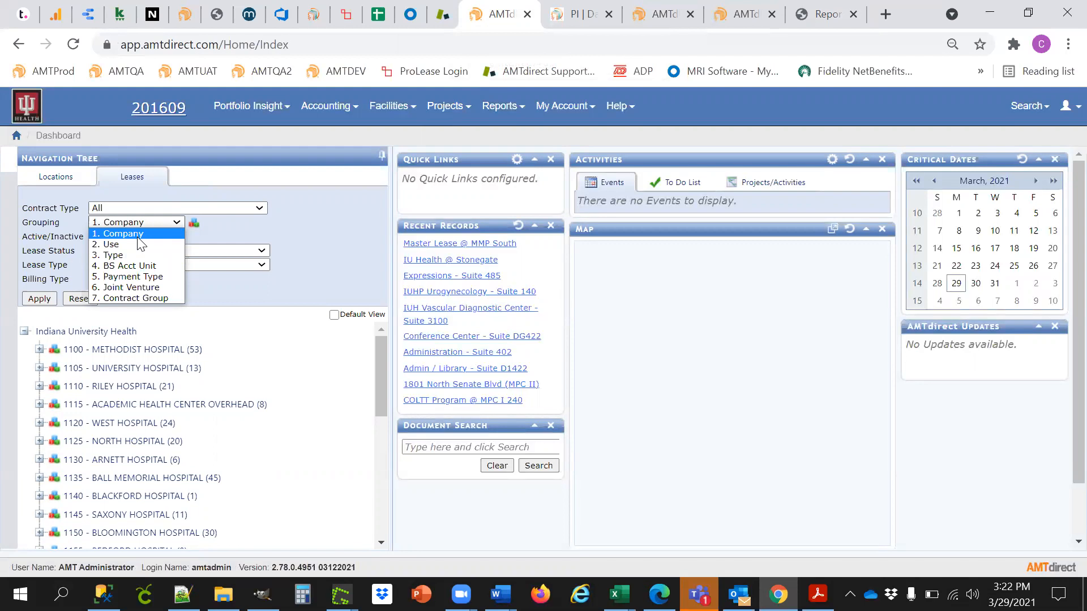
pyautogui.click(137, 237)
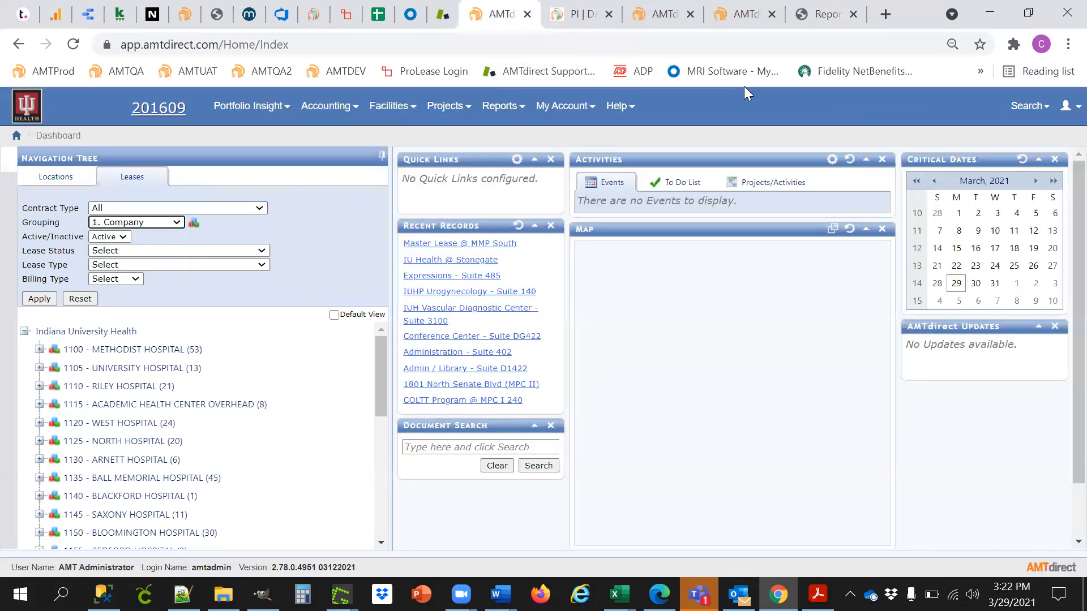
pyautogui.click(825, 27)
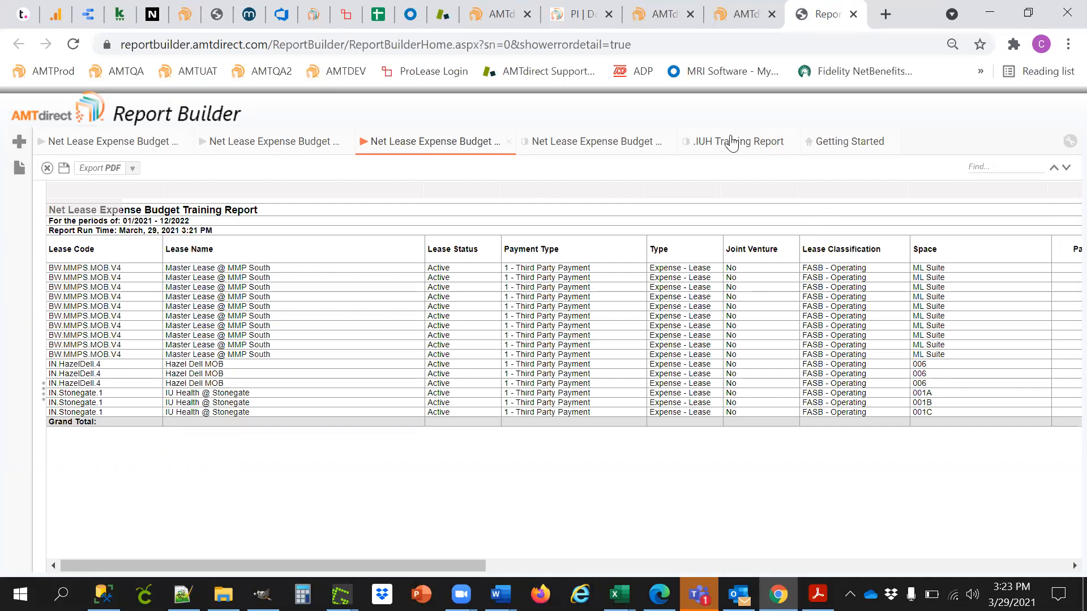
pyautogui.click(491, 19)
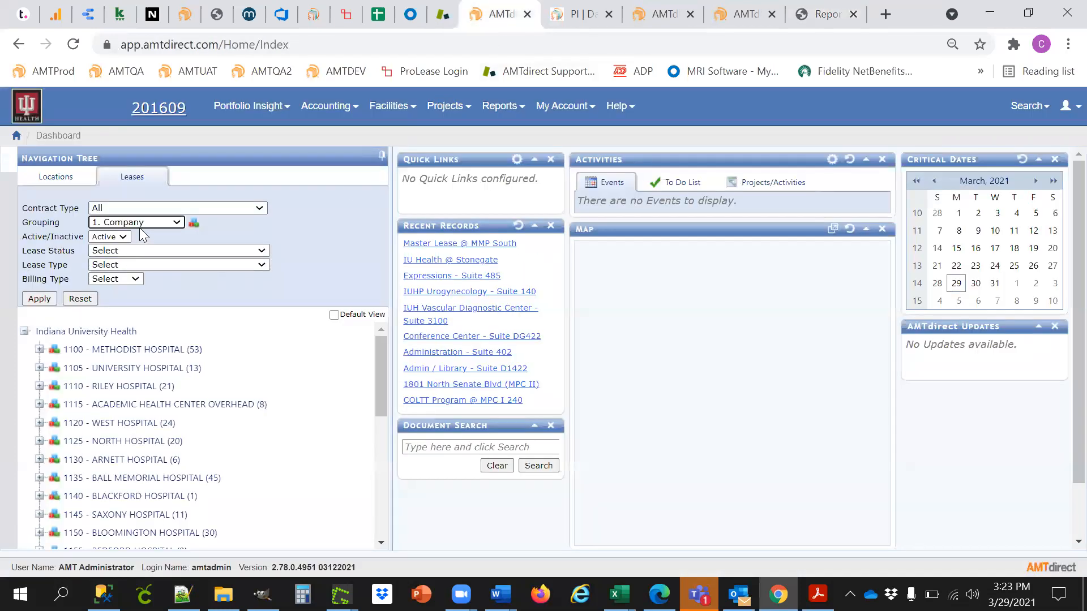
# Run a global search for in.stone and open the IU Health @ Stonegate lease record in its own browser tab
pyautogui.click(568, 26)
pyautogui.click(666, 27)
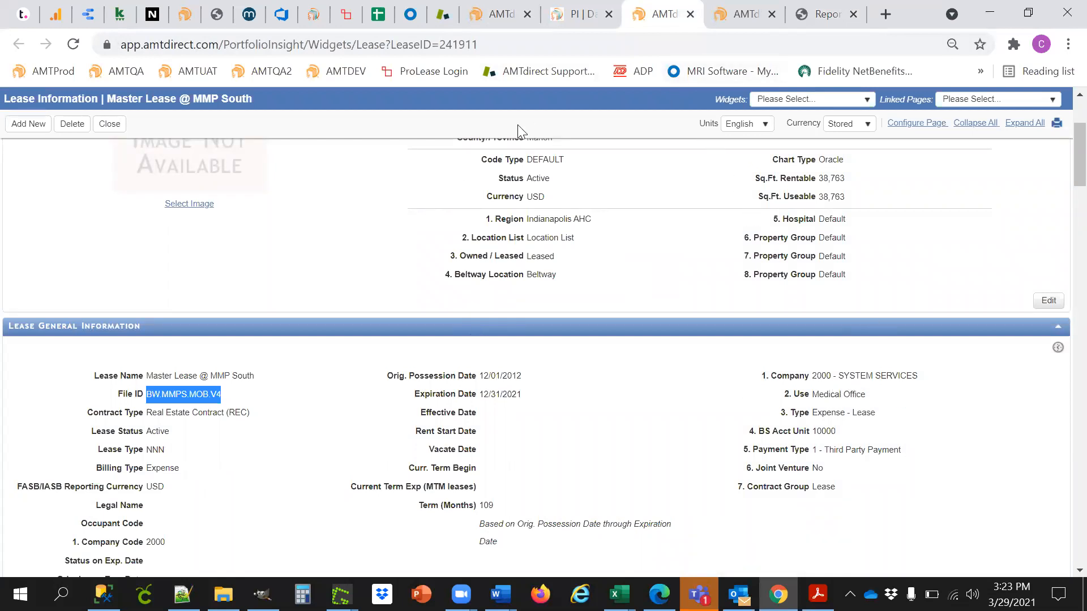
pyautogui.click(548, 22)
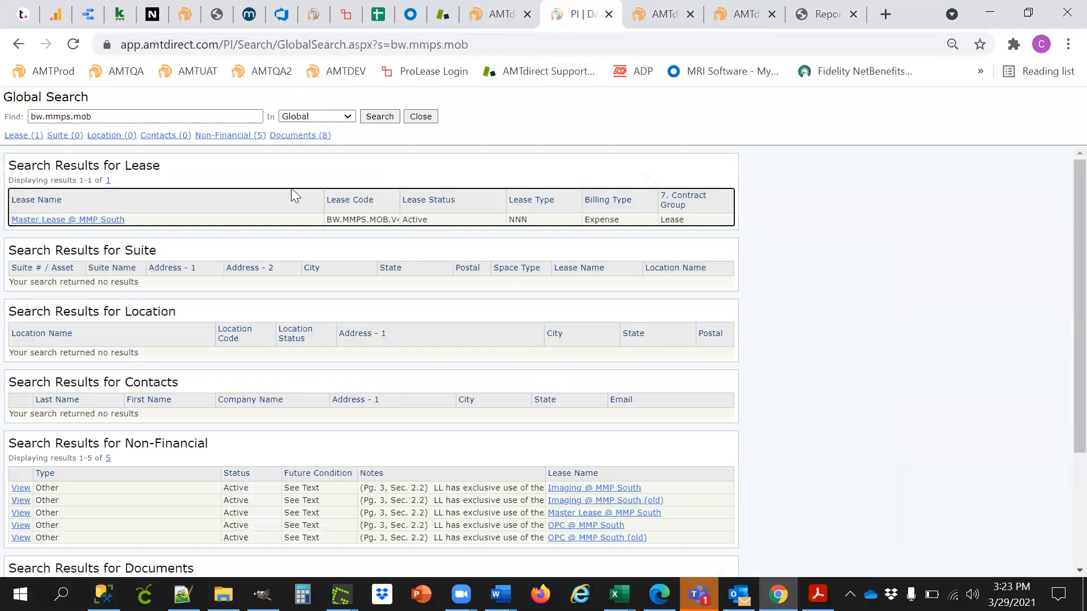
pyautogui.tripleClick(216, 117)
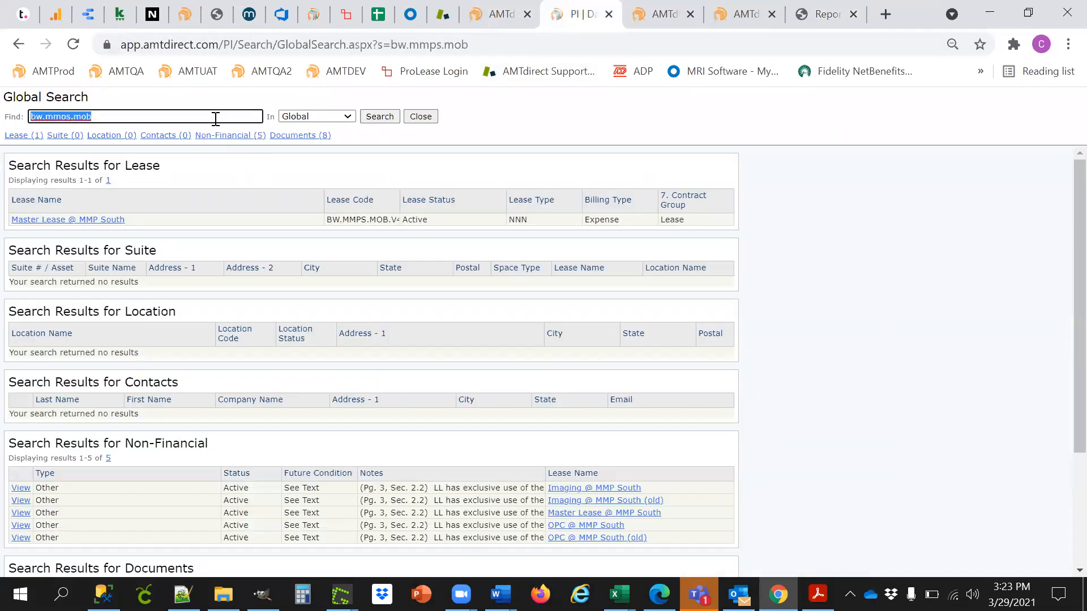
pyautogui.write('in.stone')
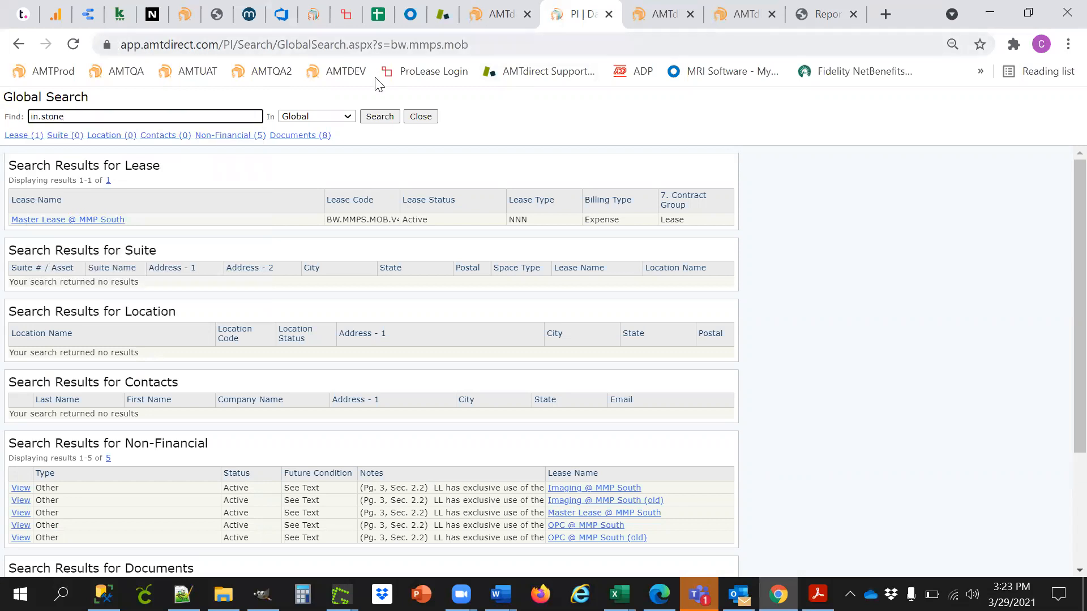
pyautogui.hotkey('ctrl', 'a')
pyautogui.click(374, 113)
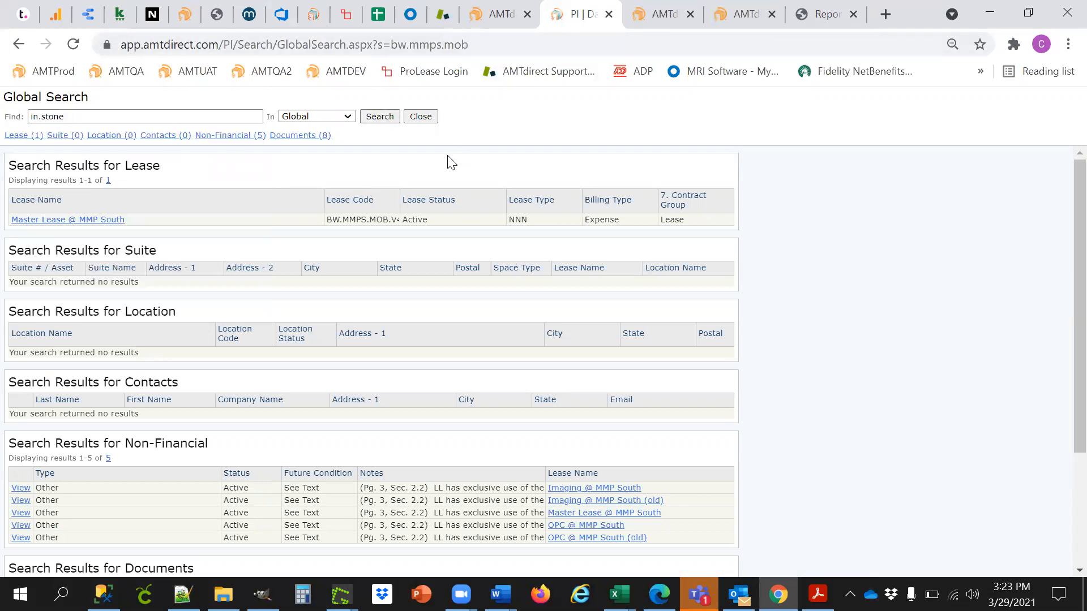
pyautogui.click(384, 116)
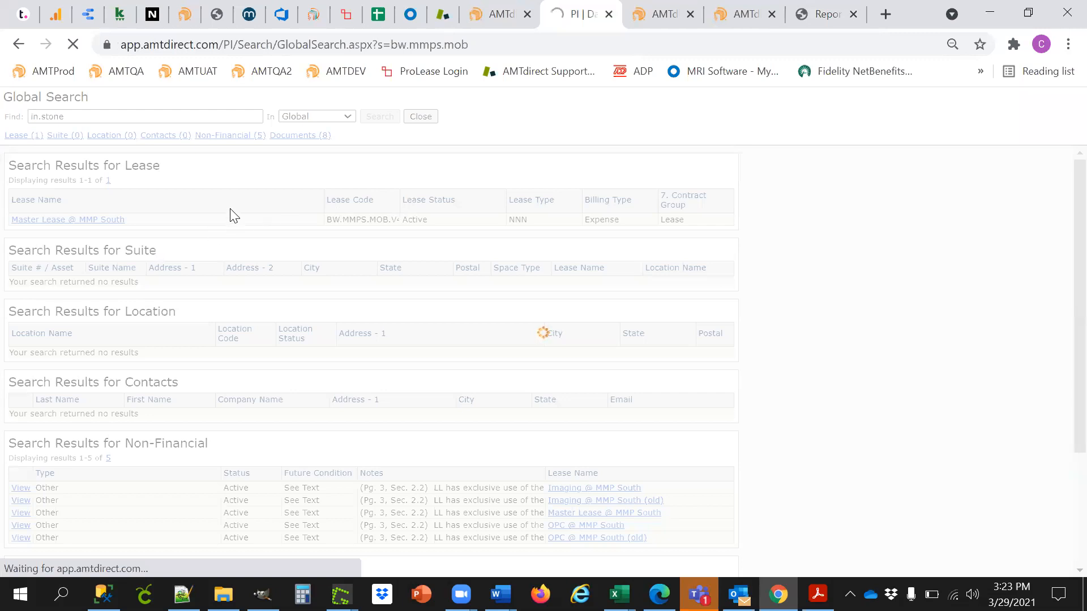
pyautogui.keyDown('ctrl'); pyautogui.click(85, 219); pyautogui.keyUp('ctrl')
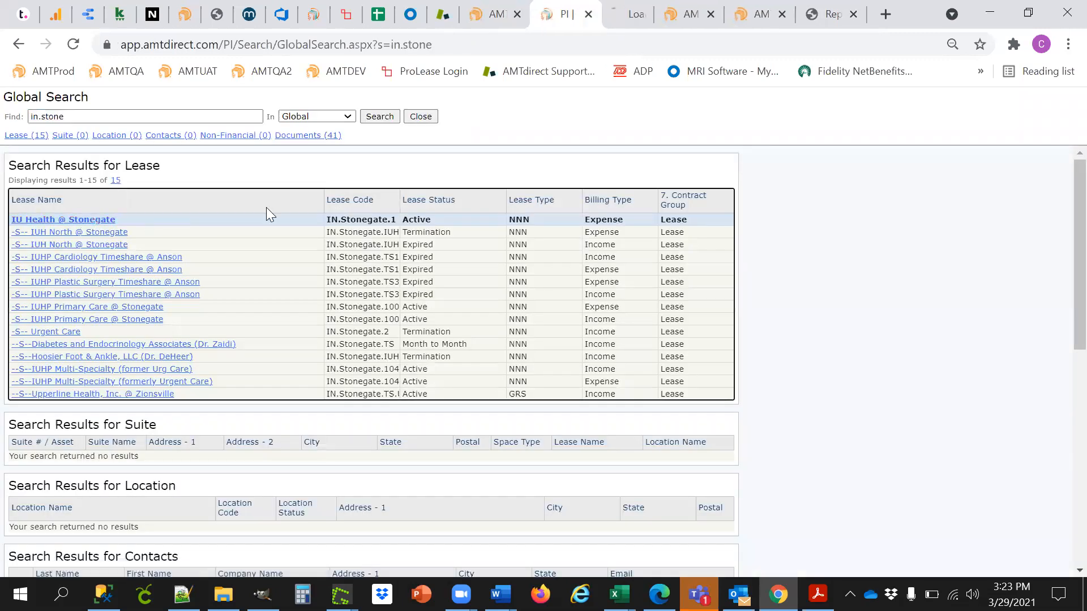
pyautogui.click(634, 21)
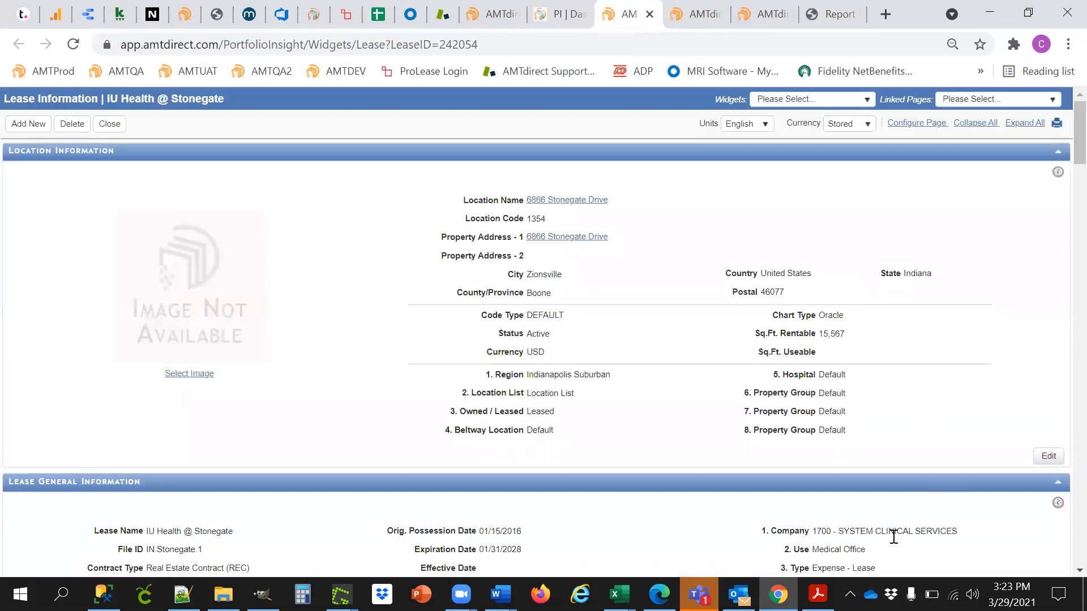
# Switch back to the Net Lease Expense Budget report design in Report Builder and list the Lease Groups fields
pyautogui.click(806, 24)
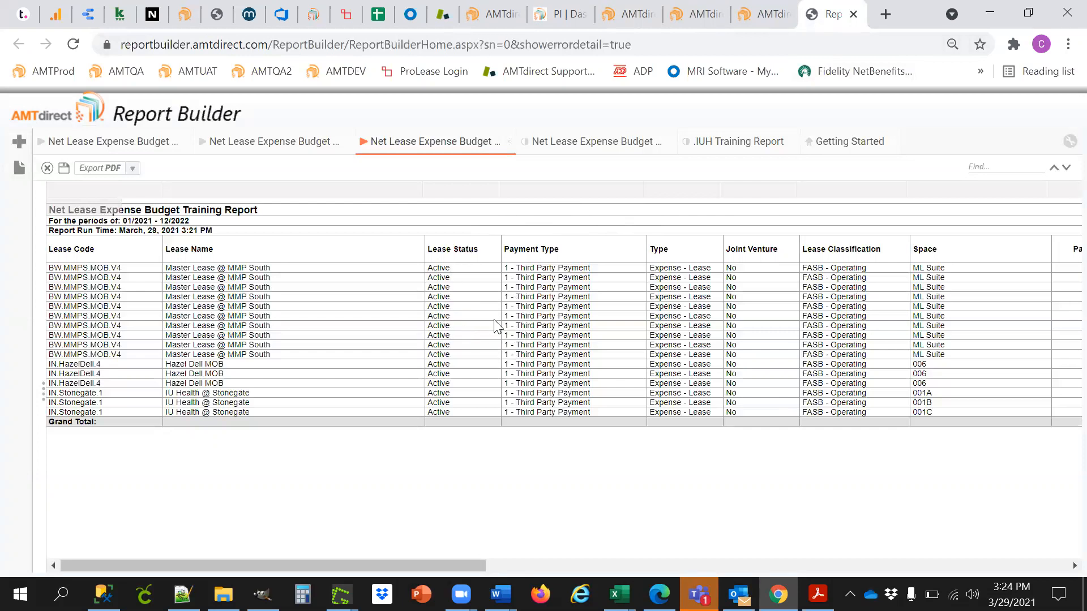
pyautogui.click(574, 148)
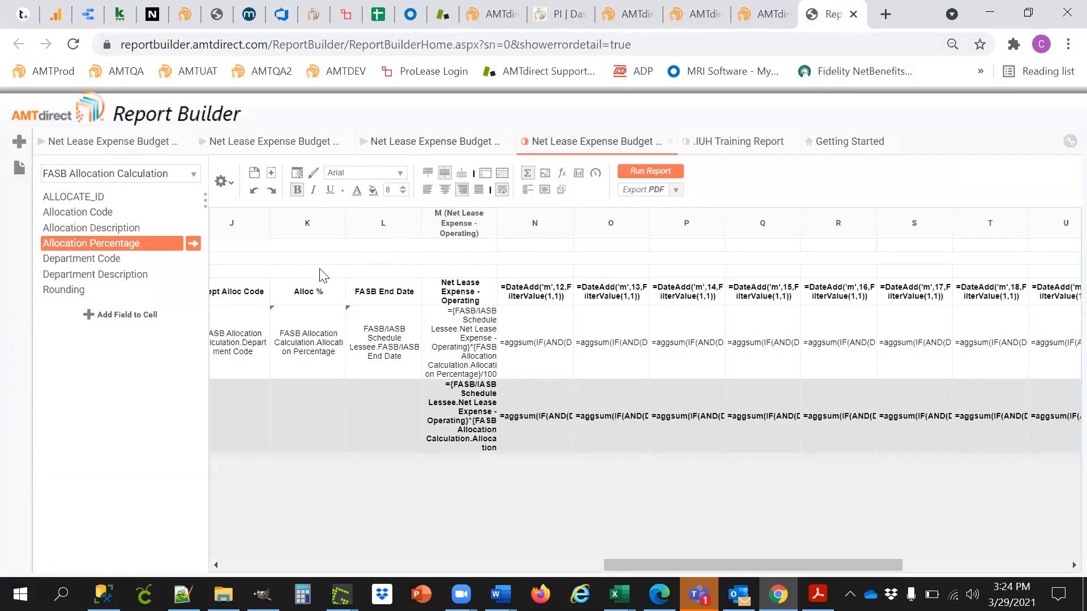
pyautogui.click(105, 173)
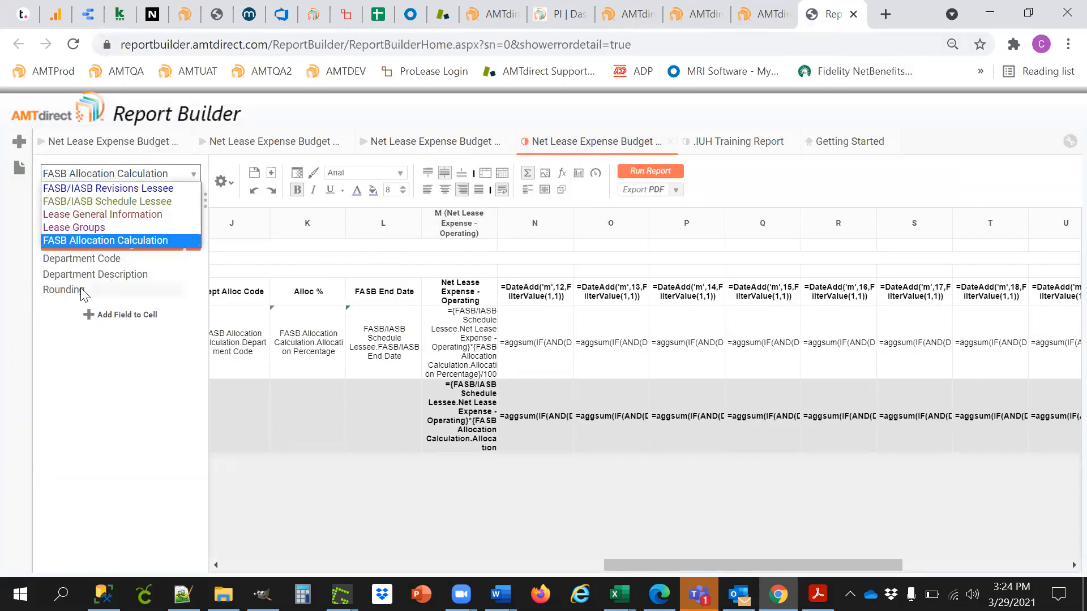
pyautogui.click(103, 229)
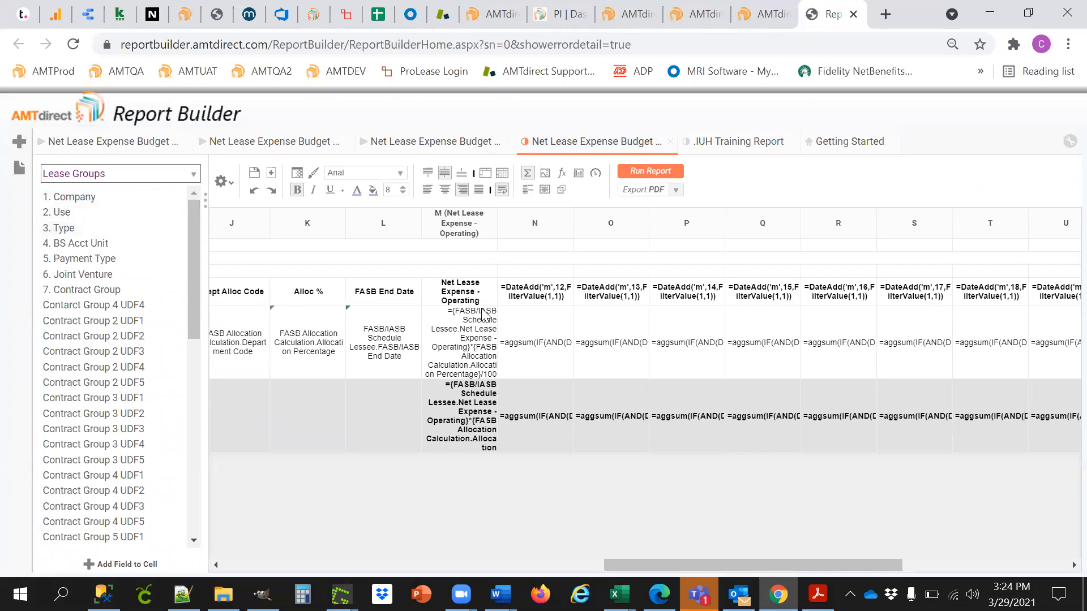
pyautogui.moveTo(672, 561); pyautogui.dragTo(245, 565)
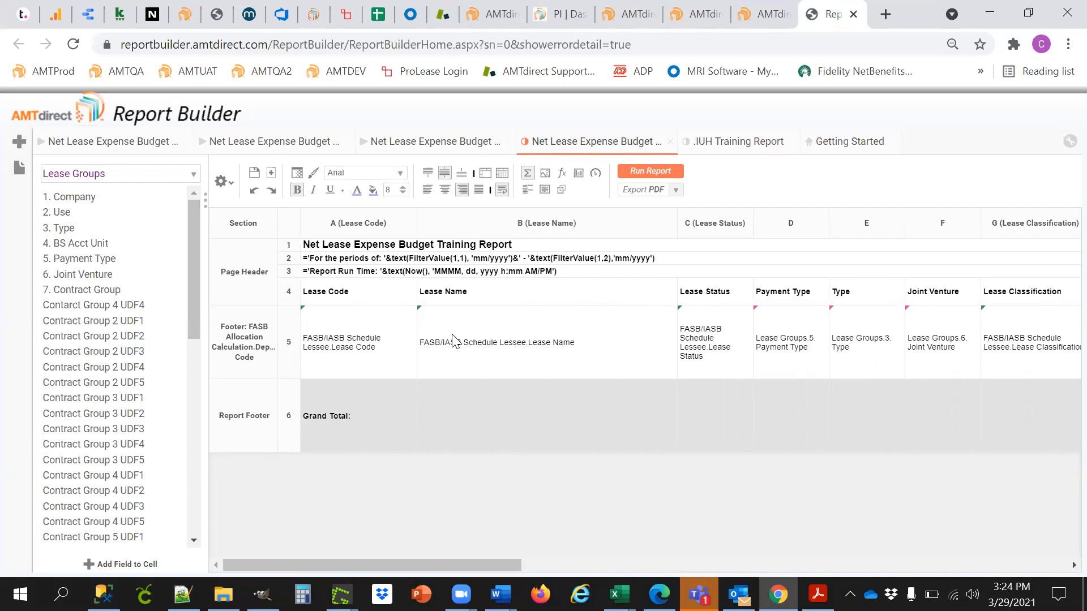
# Add the Lease Groups field 1. Company to the report sorts
pyautogui.click(221, 182)
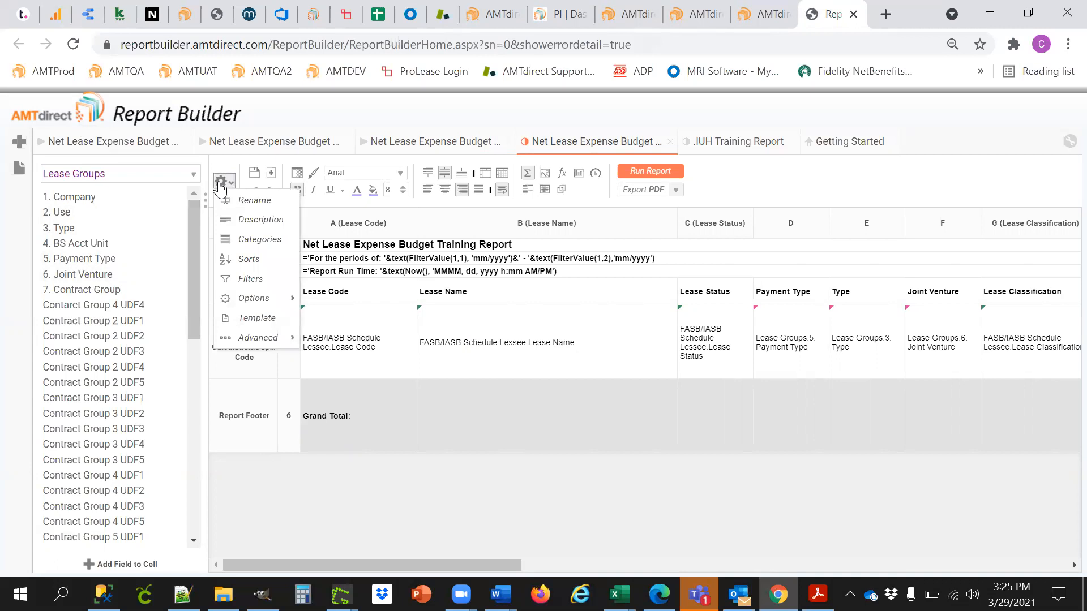
pyautogui.click(250, 259)
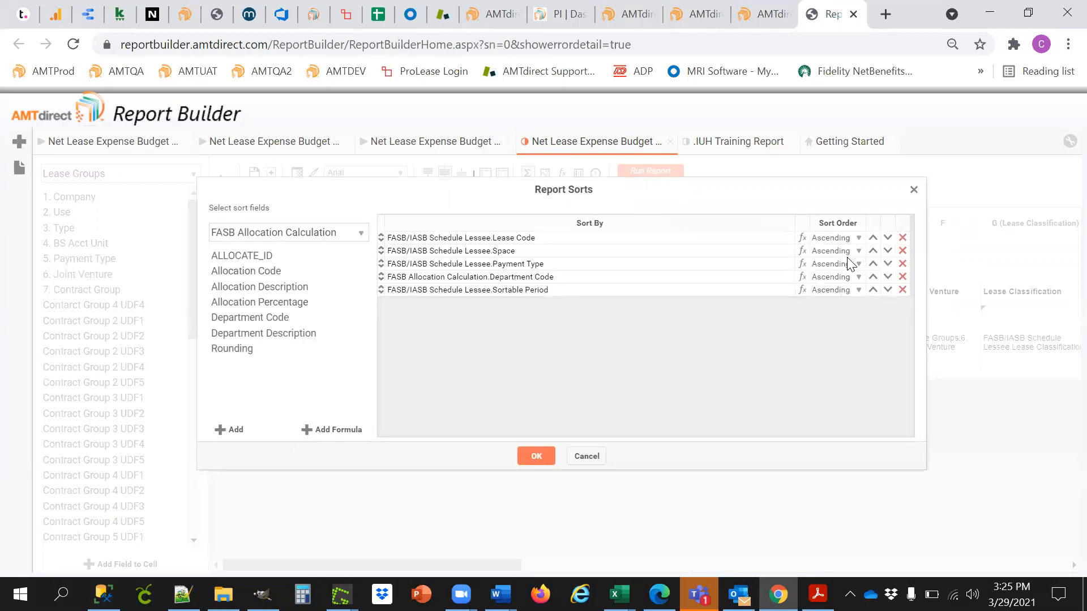
pyautogui.click(247, 234)
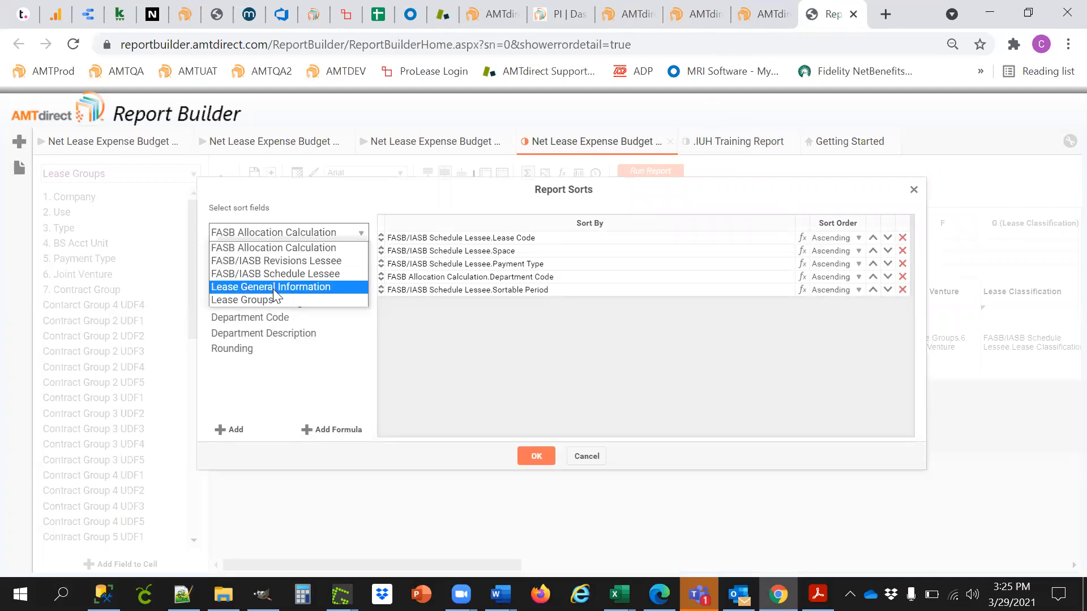
pyautogui.click(271, 299)
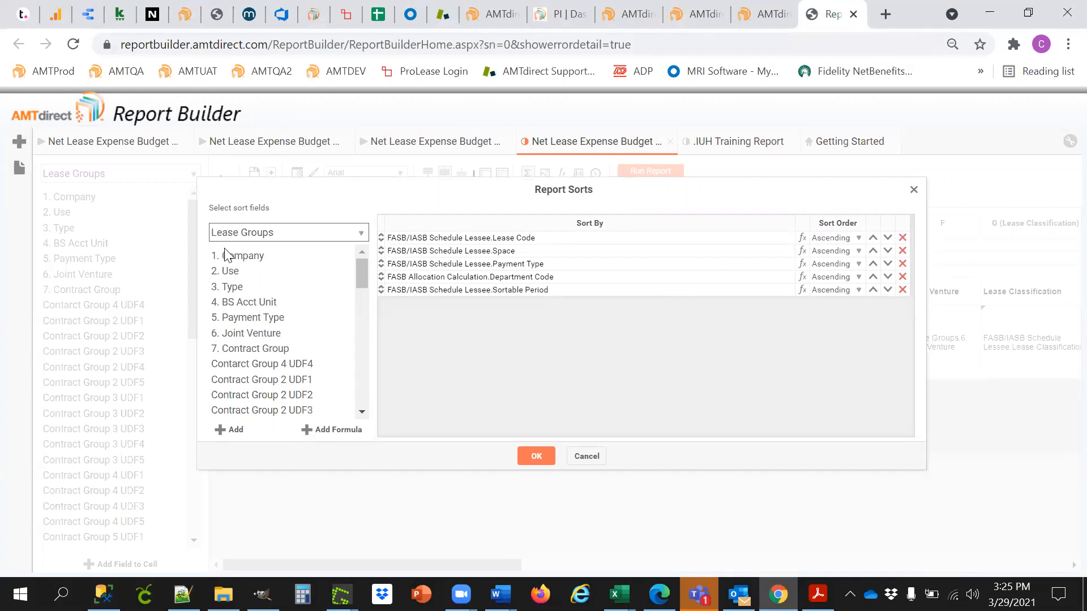
pyautogui.moveTo(236, 256); pyautogui.dragTo(494, 346)
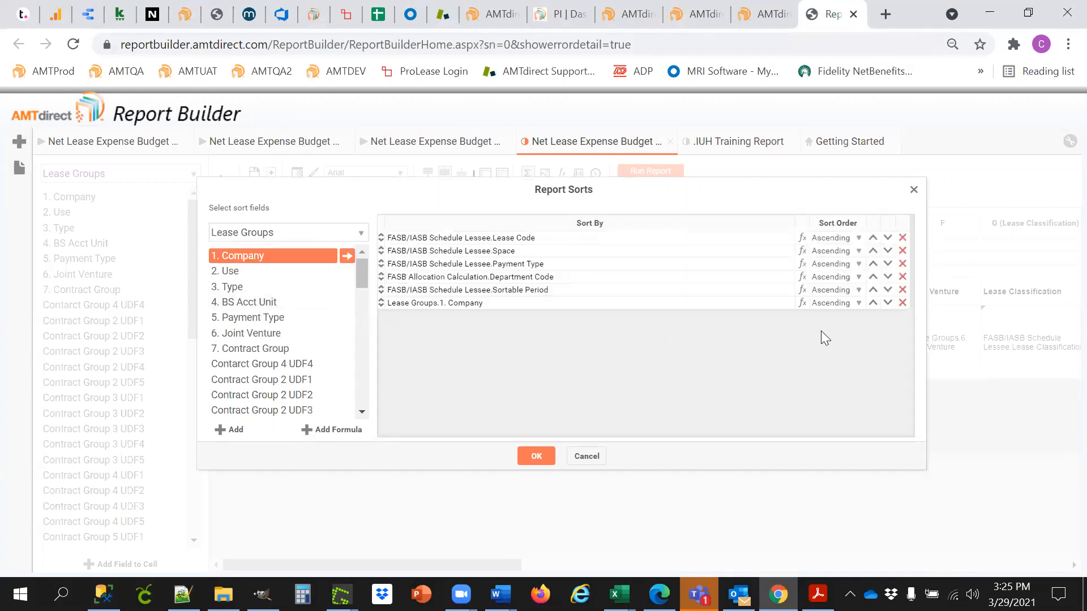
# Move the 1. Company sort up to first place, ahead of Lease Code, and apply the sort order
pyautogui.click(873, 303)
pyautogui.click(873, 290)
pyautogui.click(873, 277)
pyautogui.click(872, 264)
pyautogui.click(873, 250)
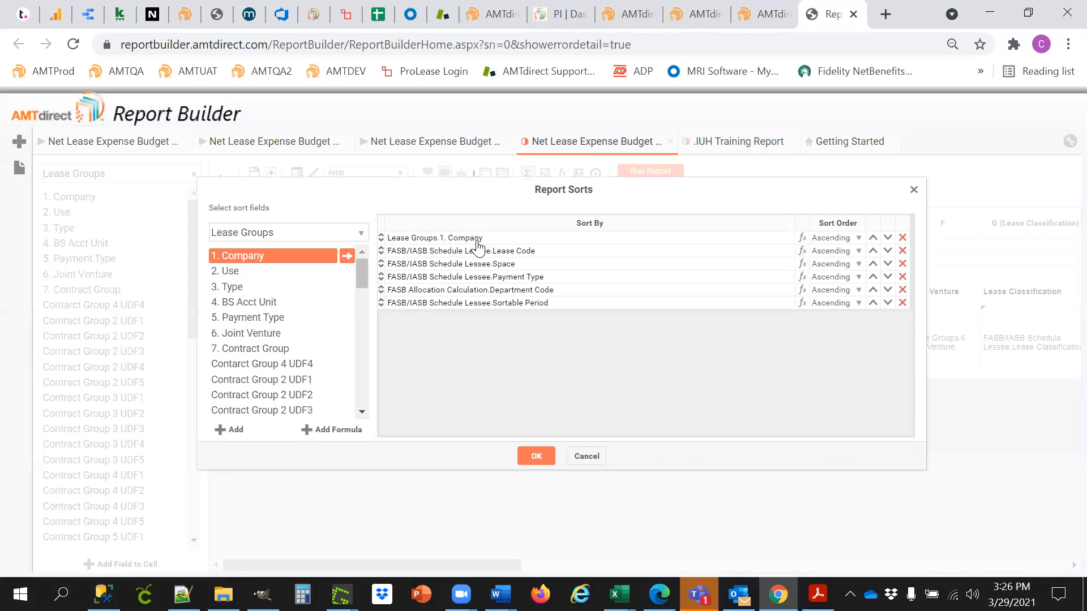
pyautogui.click(538, 458)
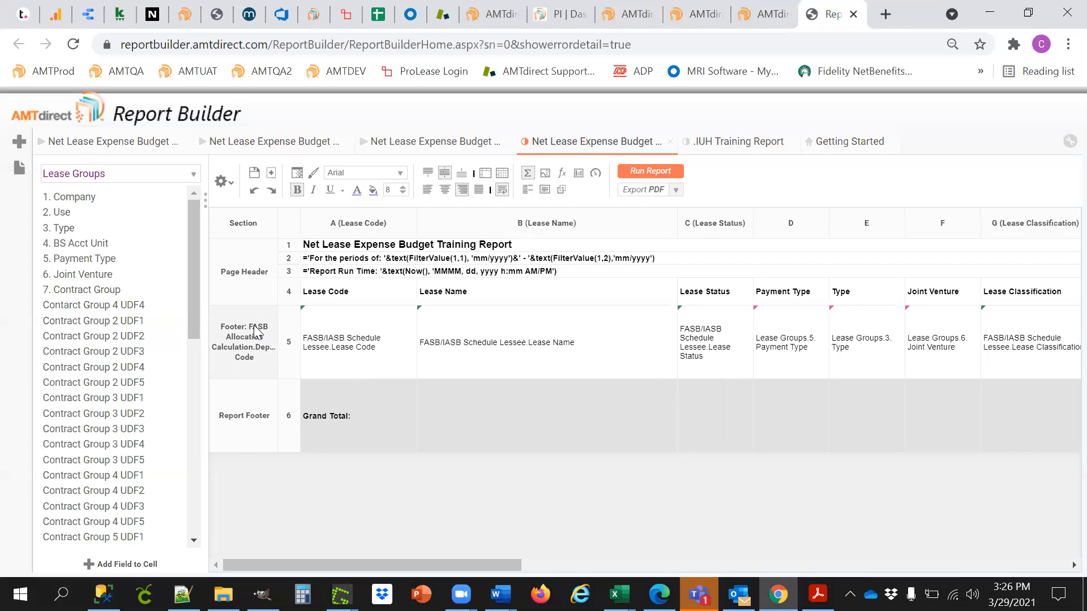
# Add a group header section that shows for each change of Lease Groups.1. Company
pyautogui.rightClick(232, 273)
pyautogui.moveTo(334, 279)
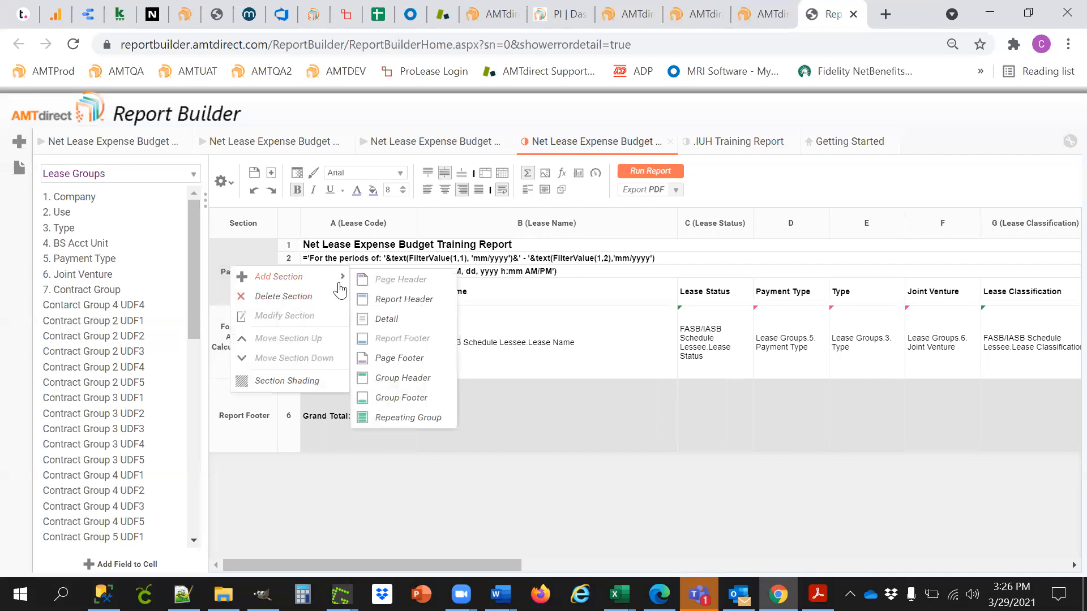
pyautogui.click(420, 378)
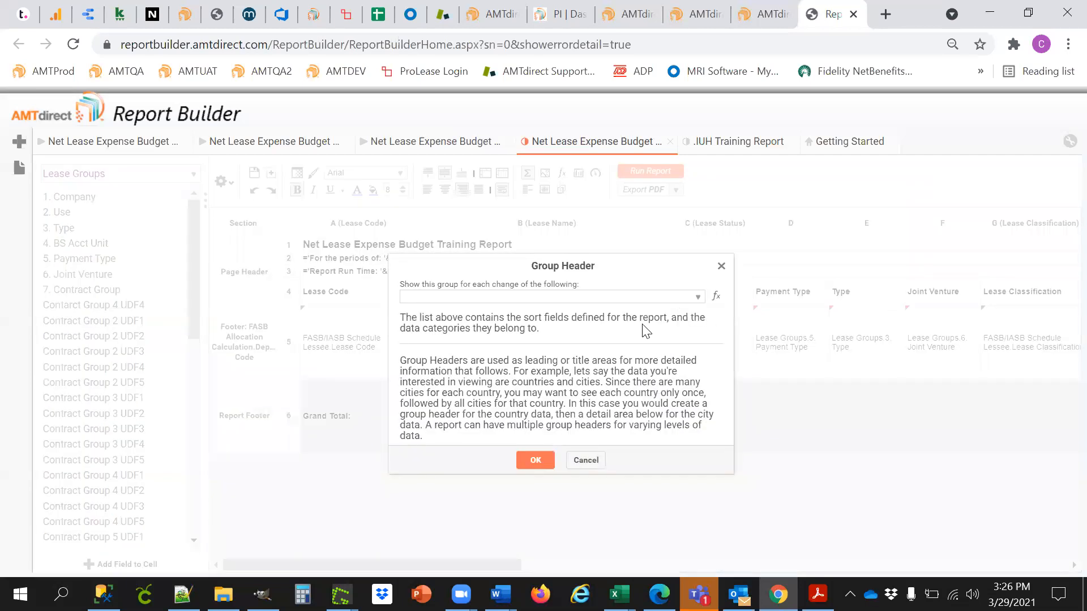
pyautogui.click(641, 297)
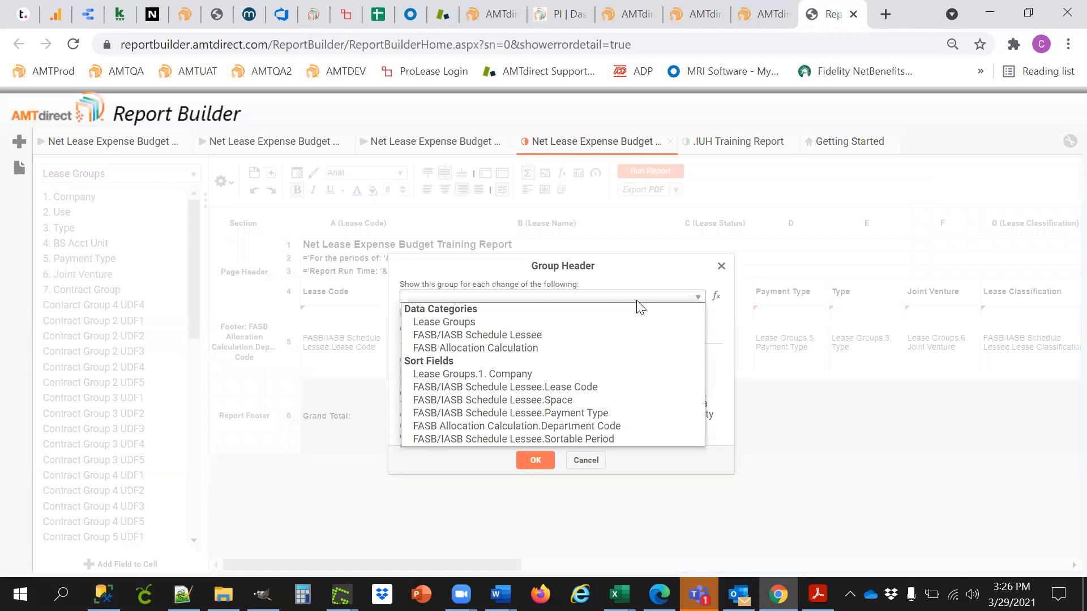
pyautogui.click(478, 376)
pyautogui.click(536, 460)
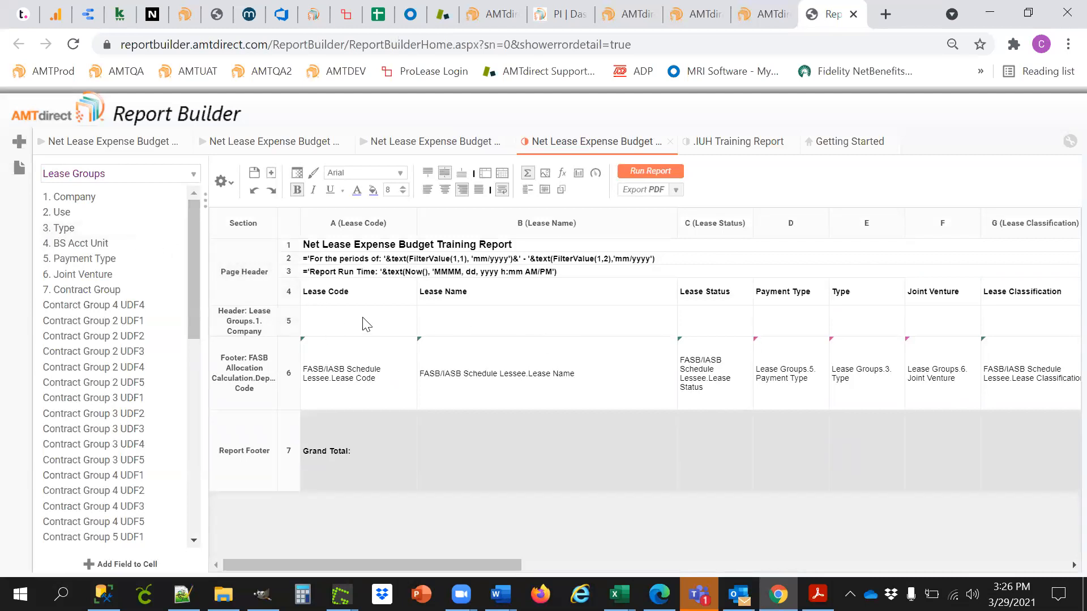
# Place the 1. Company field across group header cells A5:B5 and format it bold, size 10 and purple
pyautogui.moveTo(70, 197); pyautogui.dragTo(370, 326)
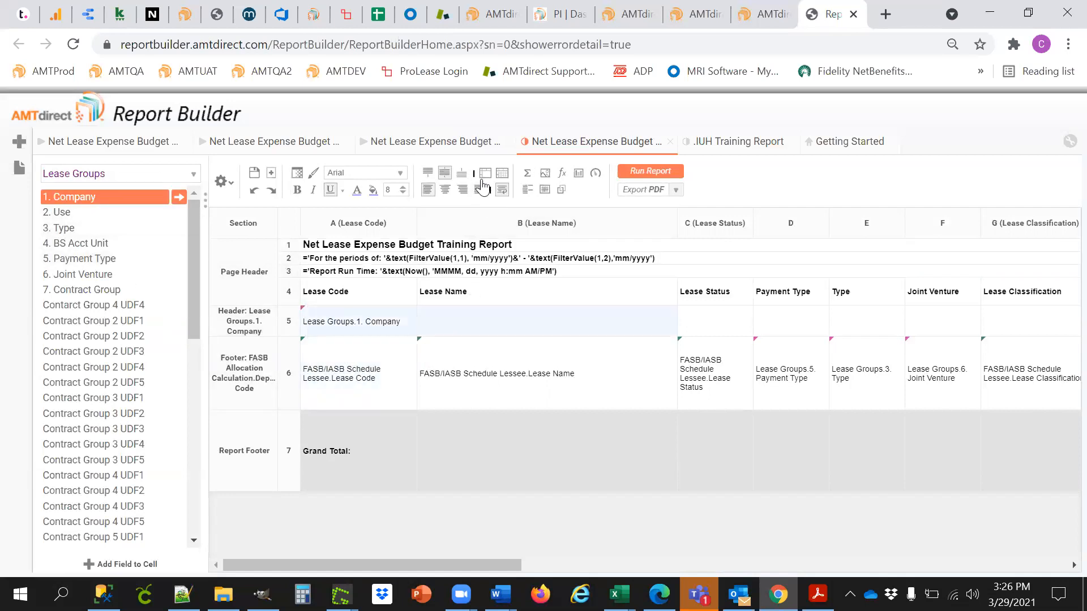
pyautogui.click(400, 324)
pyautogui.click(403, 187)
pyautogui.click(403, 187)
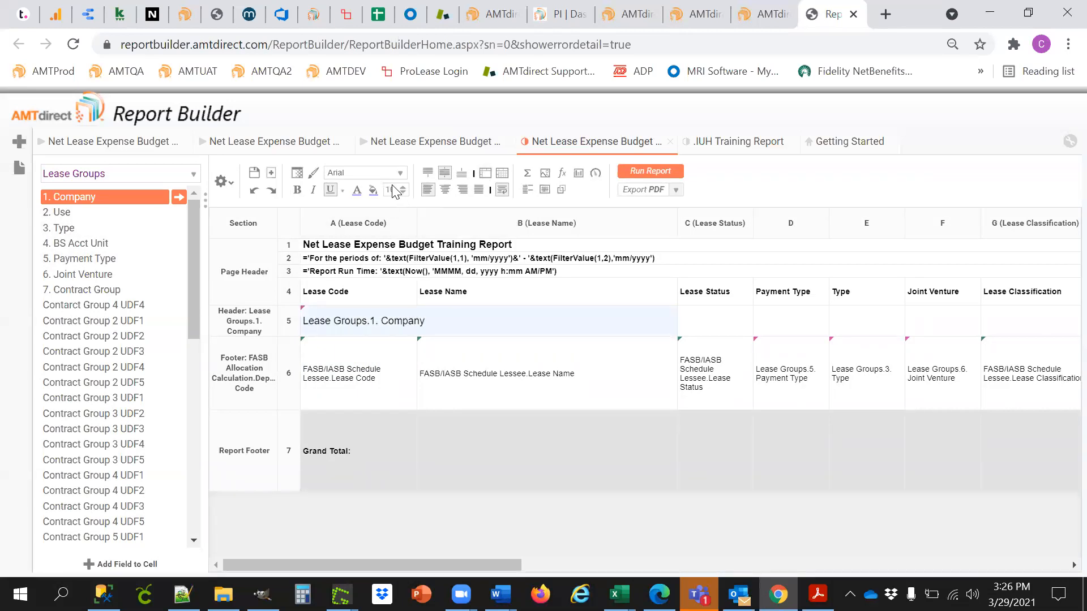
pyautogui.click(297, 190)
pyautogui.click(357, 190)
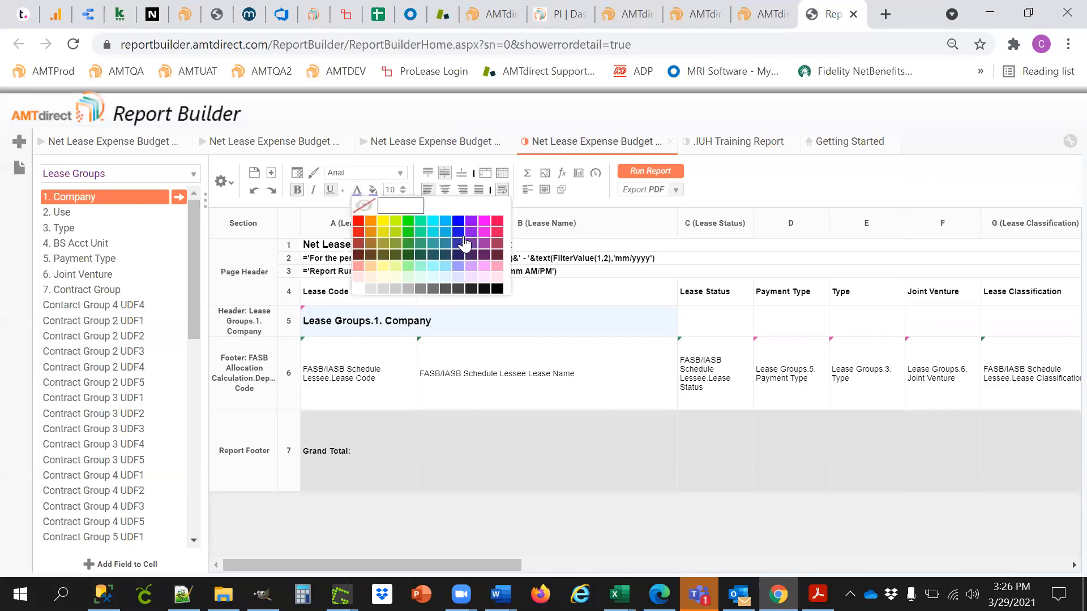
pyautogui.click(472, 232)
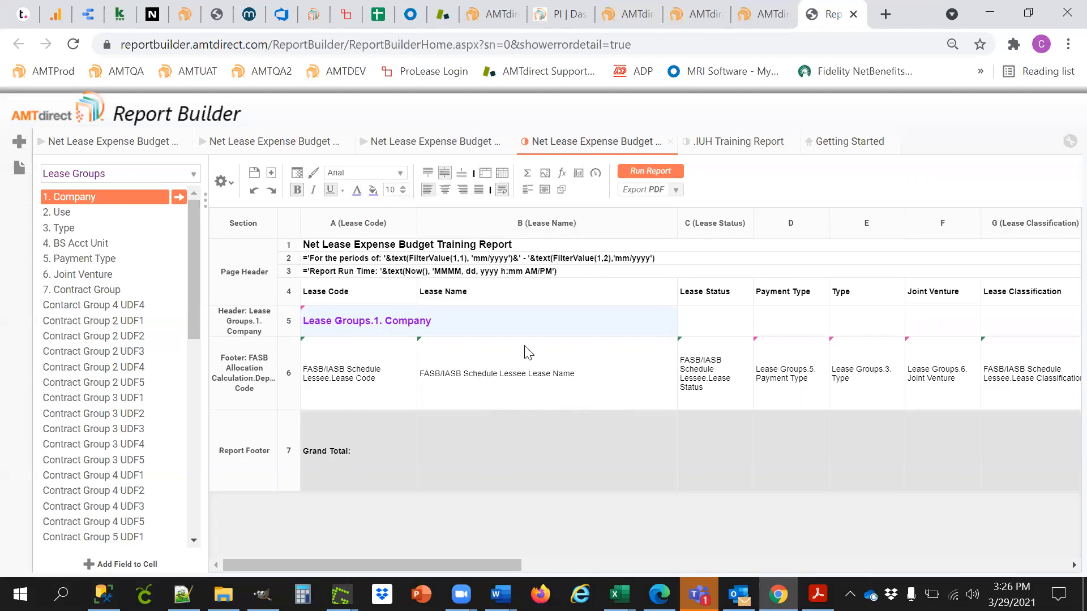
# Run the report for Sortable Period 01/01/2021 to 12/31/2022 to review the company grouping
pyautogui.click(657, 172)
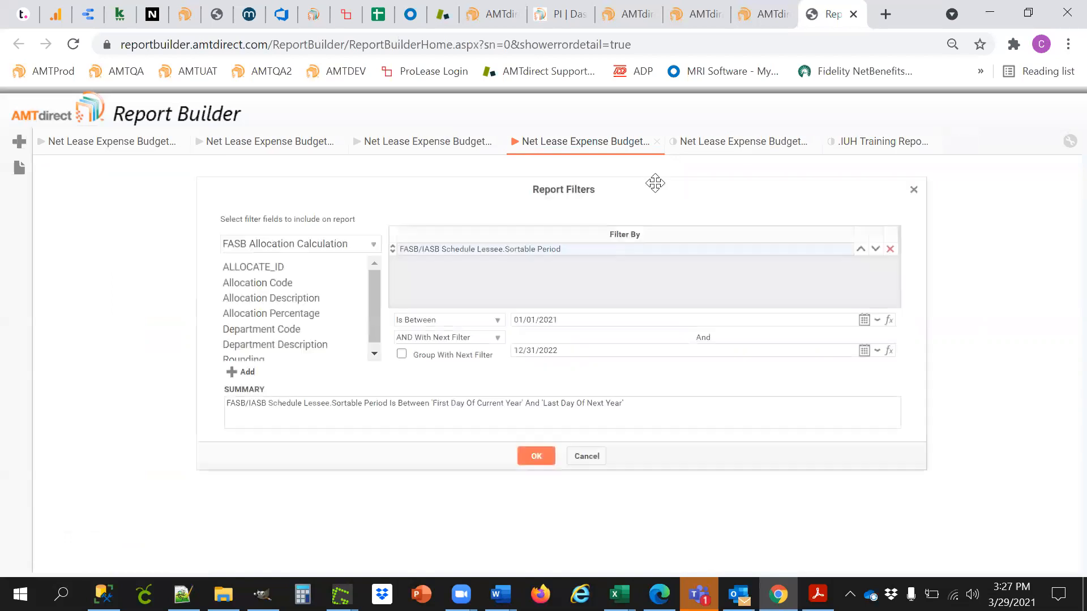
pyautogui.click(536, 455)
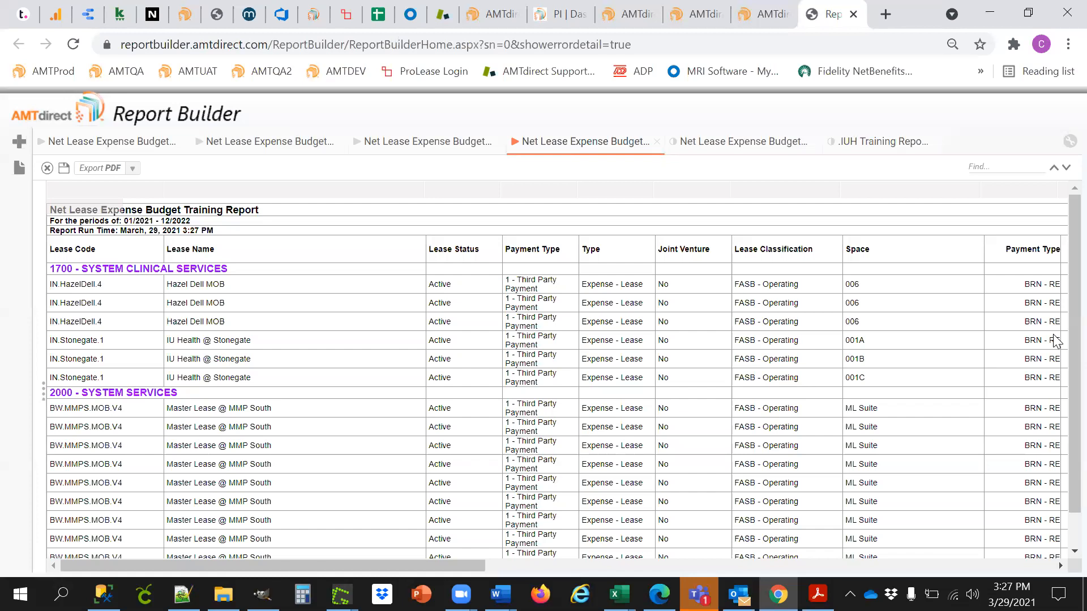
pyautogui.click(743, 143)
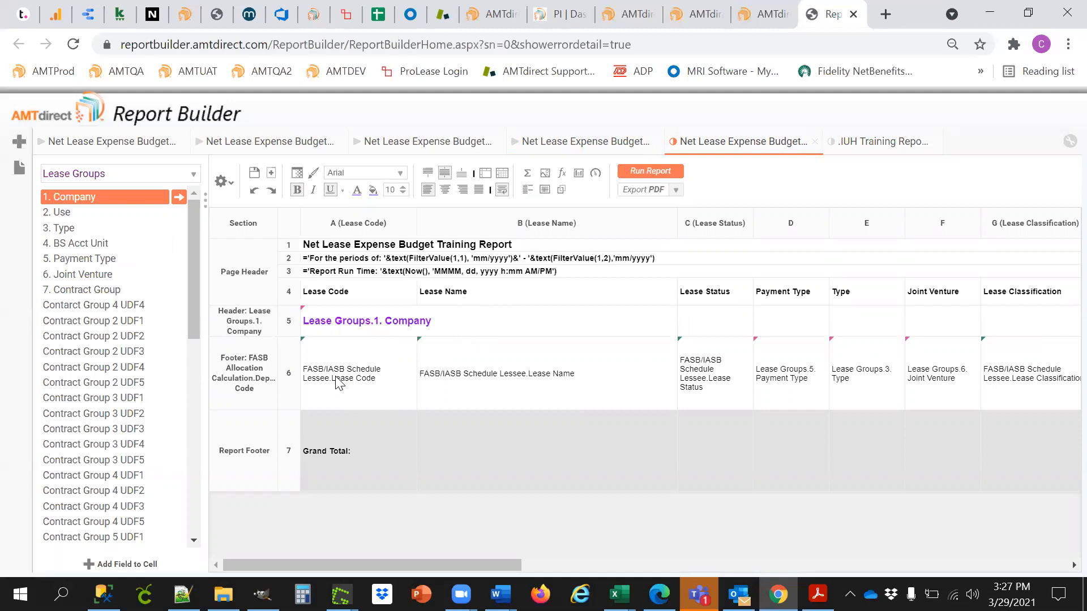
# Add a group footer section that shows for each change of Lease Groups.1. Company
pyautogui.rightClick(255, 275)
pyautogui.moveTo(306, 286)
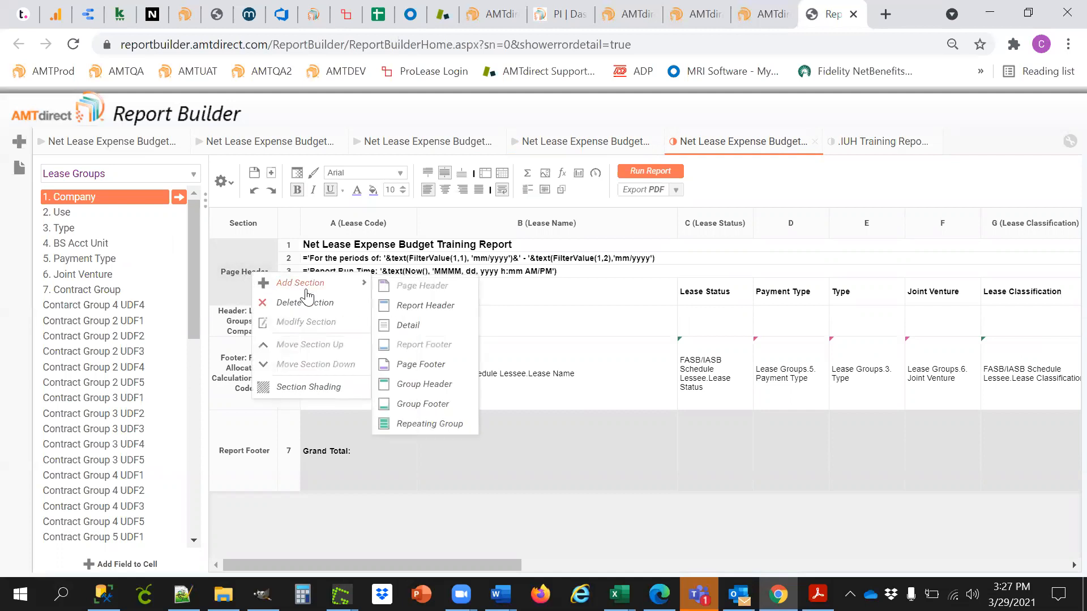
pyautogui.click(439, 405)
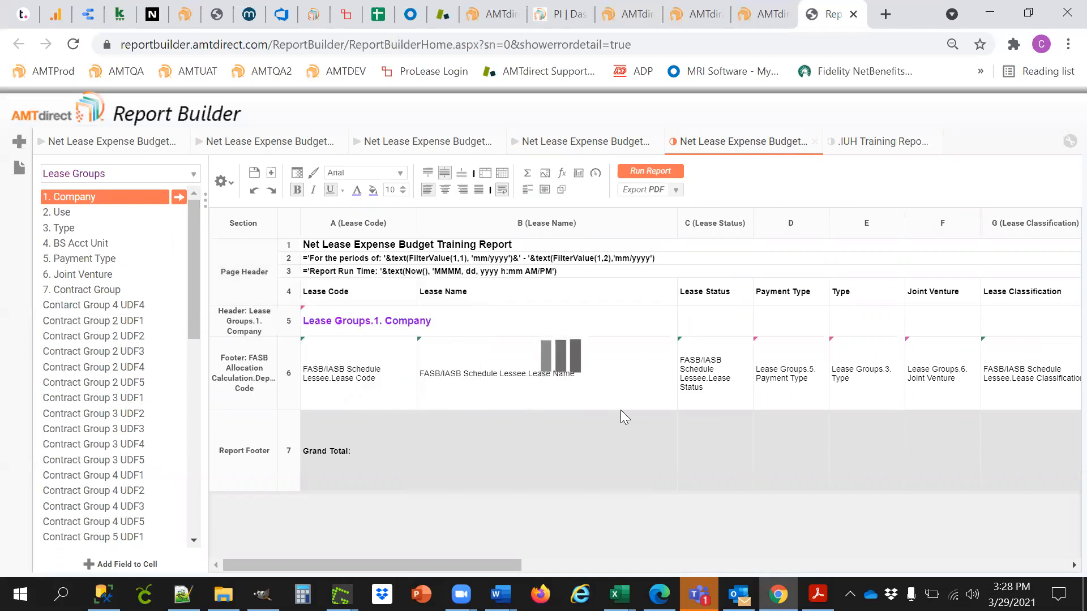
pyautogui.click(588, 291)
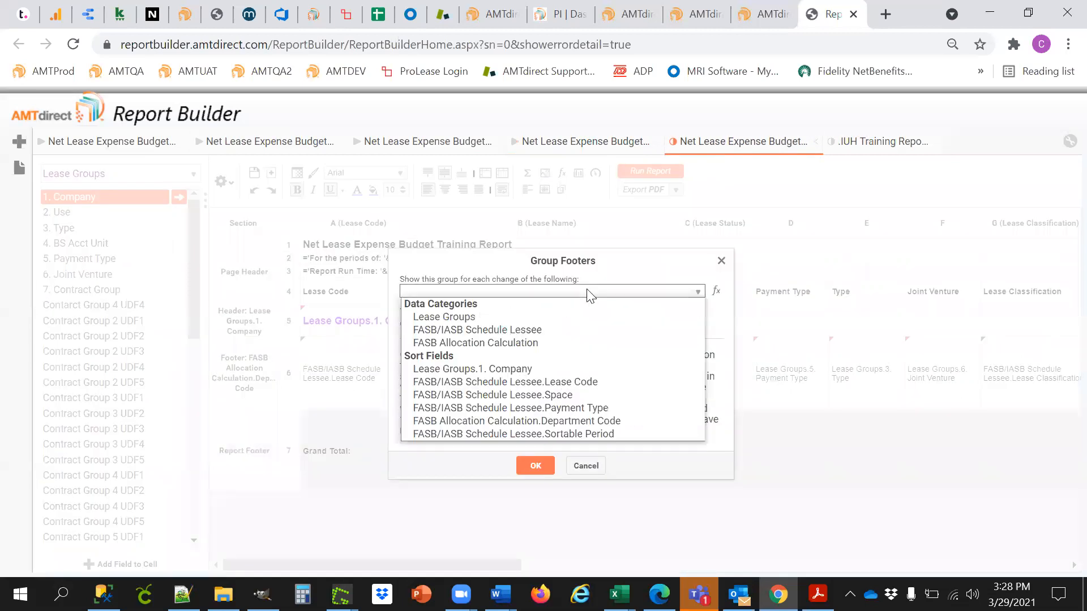
pyautogui.click(529, 369)
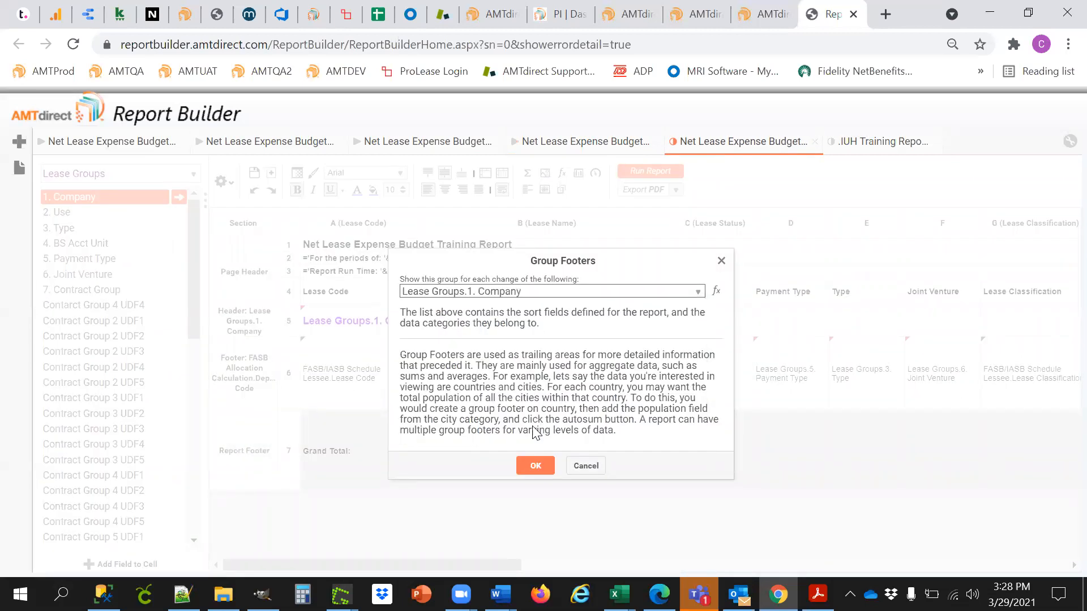
pyautogui.click(535, 466)
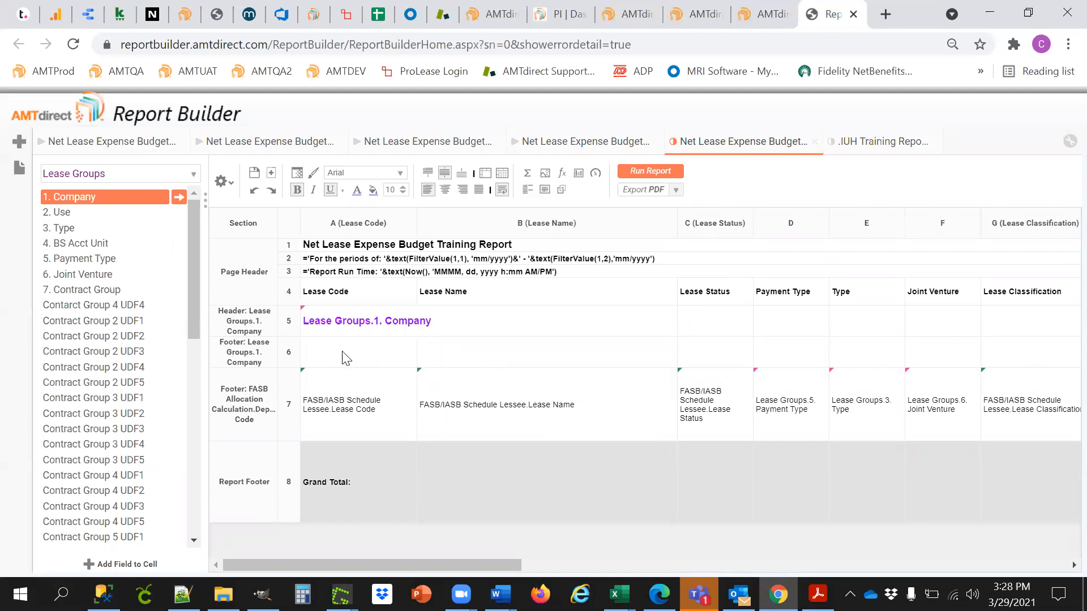
# Move the company group footer below the Department Code footer and insert an extra row before its existing row
pyautogui.rightClick(237, 352)
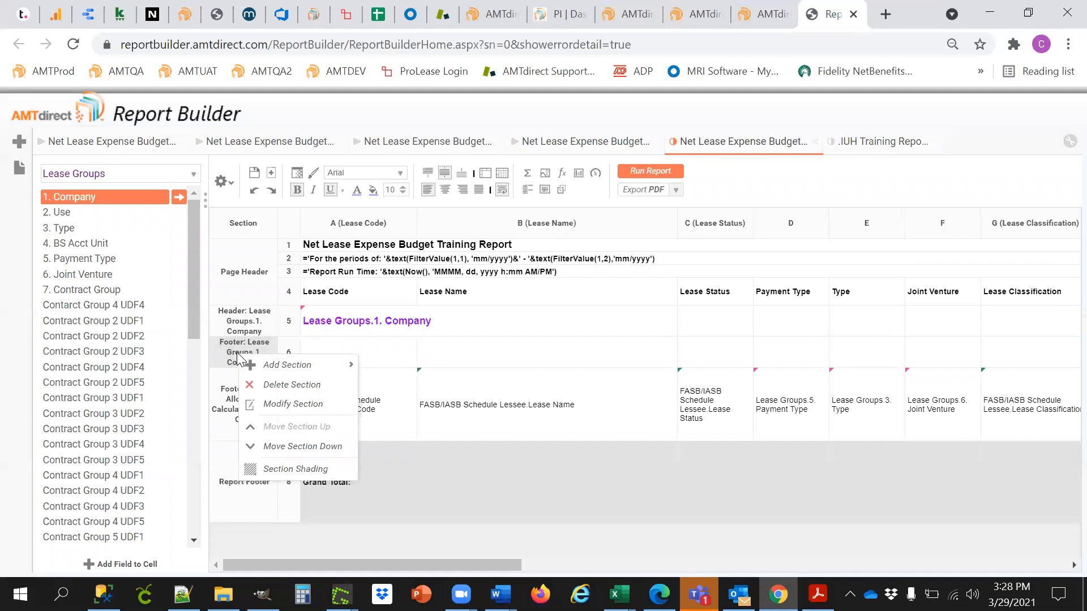
pyautogui.click(330, 449)
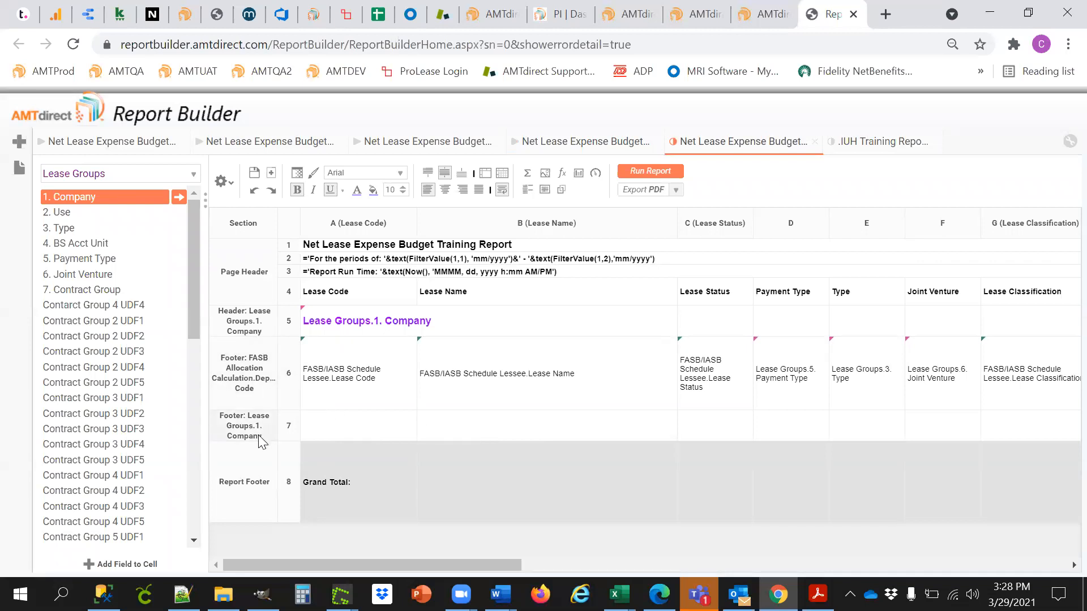
pyautogui.rightClick(284, 434)
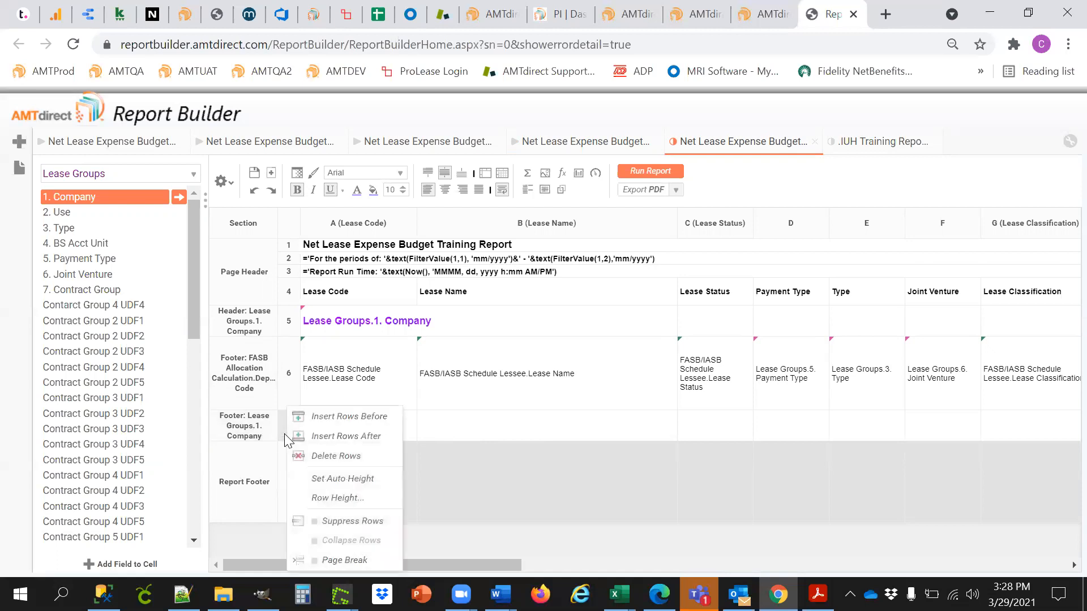
pyautogui.click(378, 420)
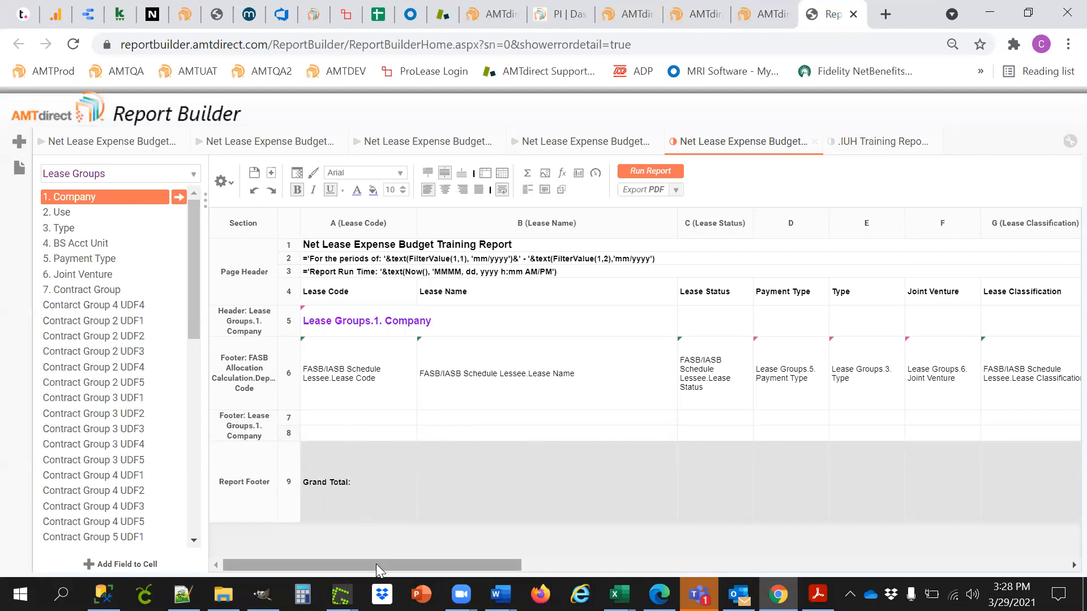
# Enter the label formula ={Lease Groups.1. Company}&' Total:' in cell A7 of the company footer
pyautogui.click(332, 419)
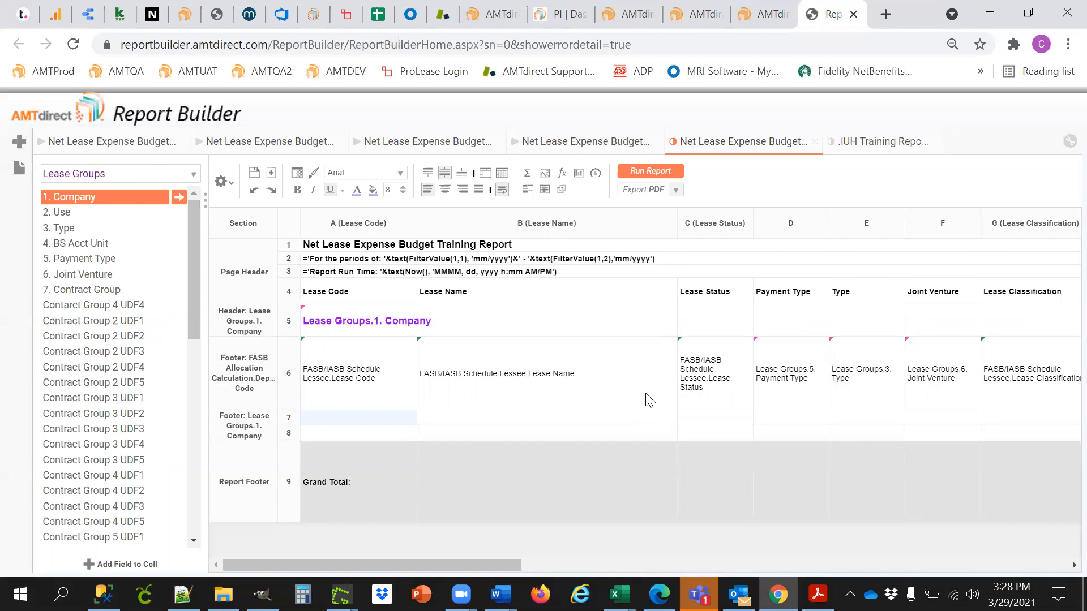
pyautogui.write('=')
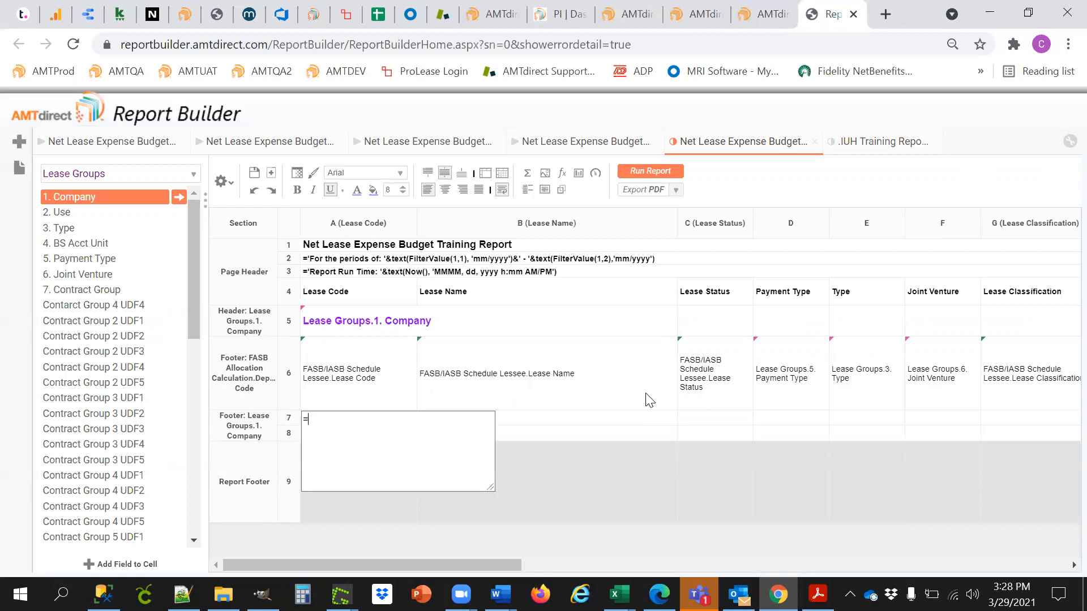
pyautogui.moveTo(65, 197); pyautogui.dragTo(354, 425)
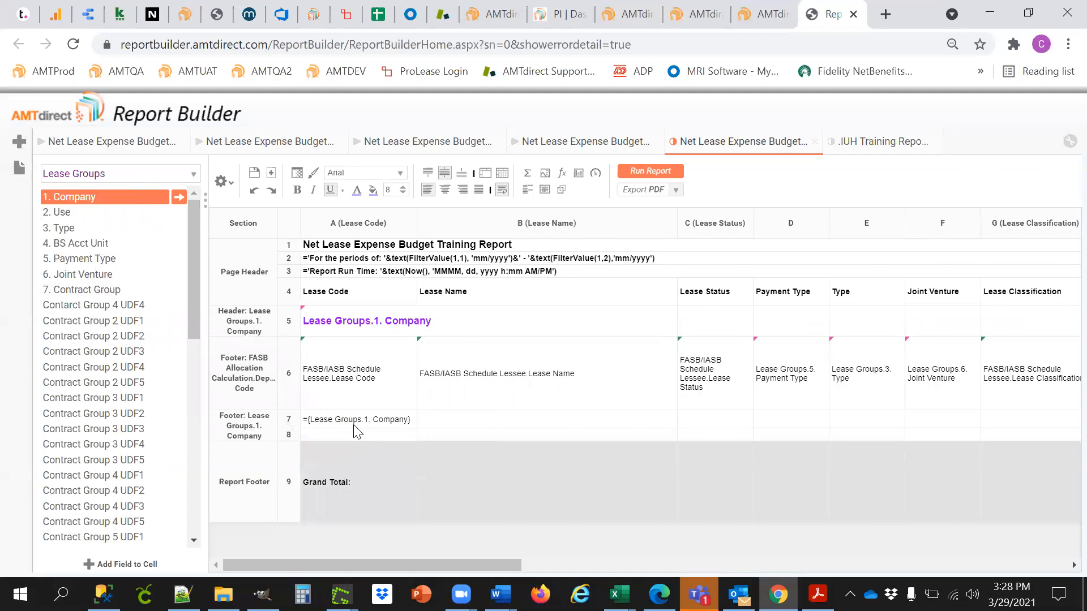
pyautogui.doubleClick(354, 424)
pyautogui.write('&')
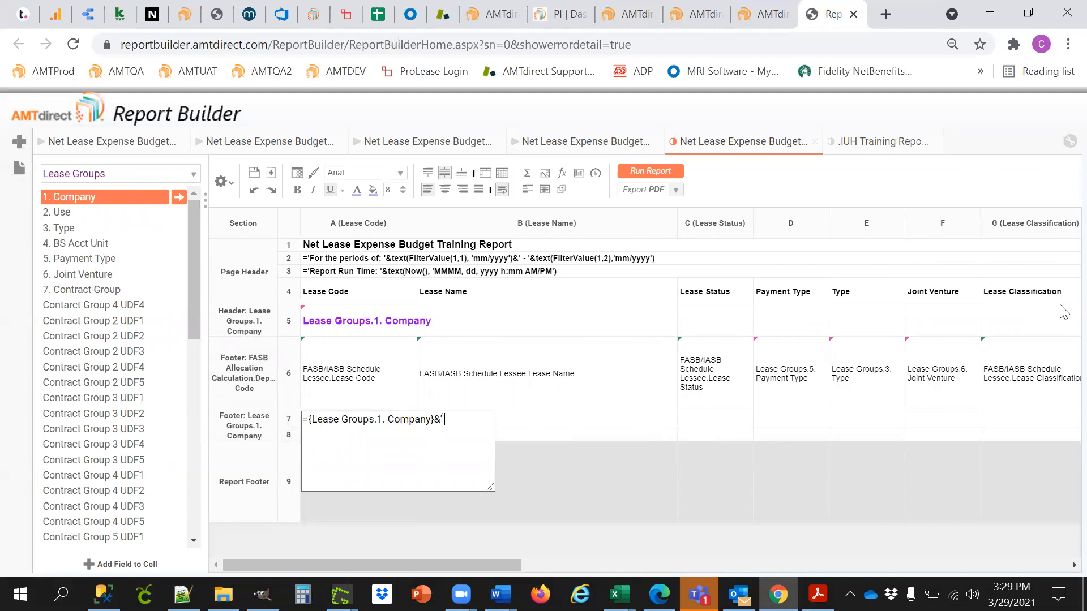
pyautogui.write("' Total:'")
pyautogui.click(815, 421)
# Format the company total label in A7 bold, size 10 and purple, and merge it across A7:B7
pyautogui.click(399, 422)
pyautogui.click(404, 188)
pyautogui.click(404, 188)
pyautogui.click(297, 190)
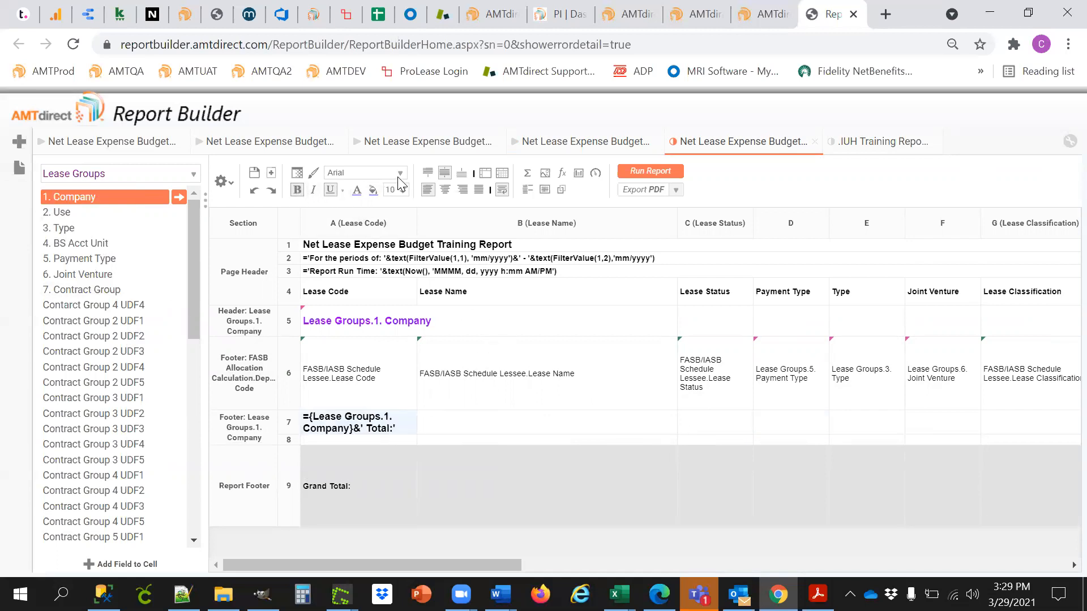
pyautogui.click(357, 191)
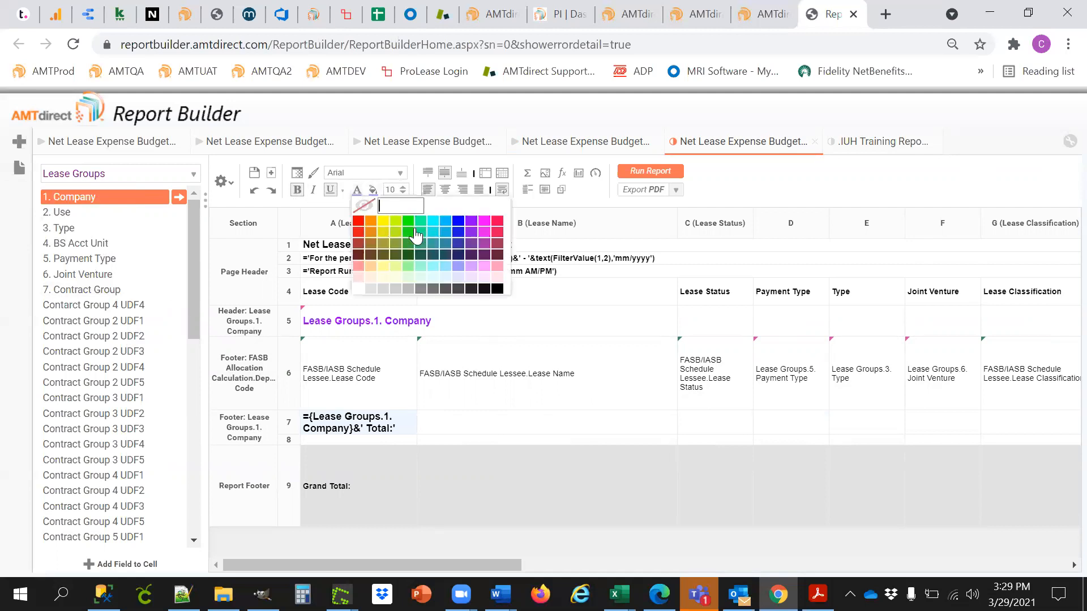
pyautogui.click(470, 220)
pyautogui.click(531, 422)
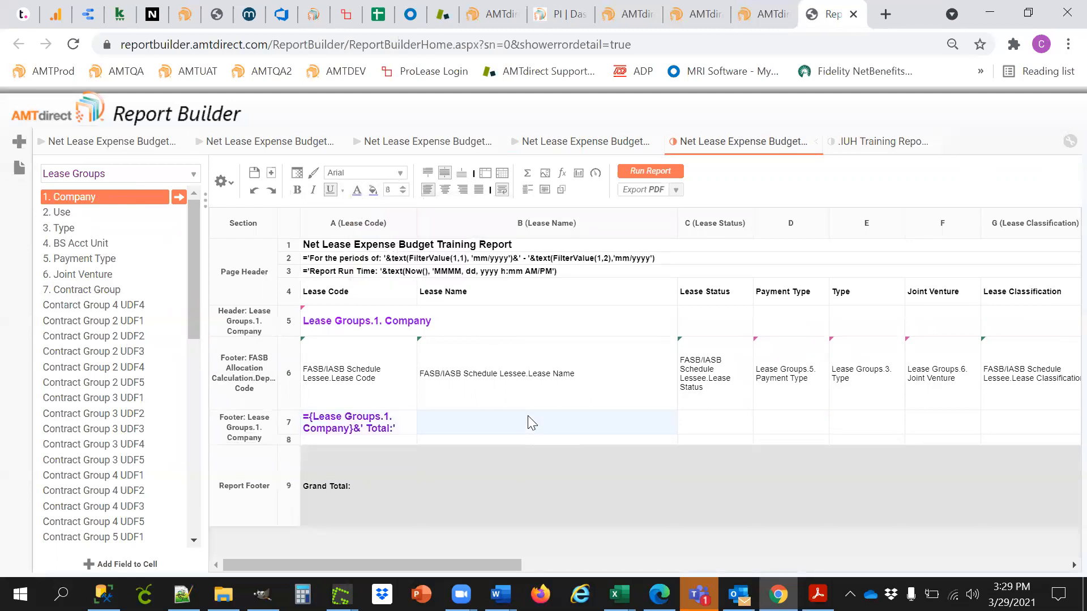
pyautogui.moveTo(370, 429); pyautogui.dragTo(492, 428)
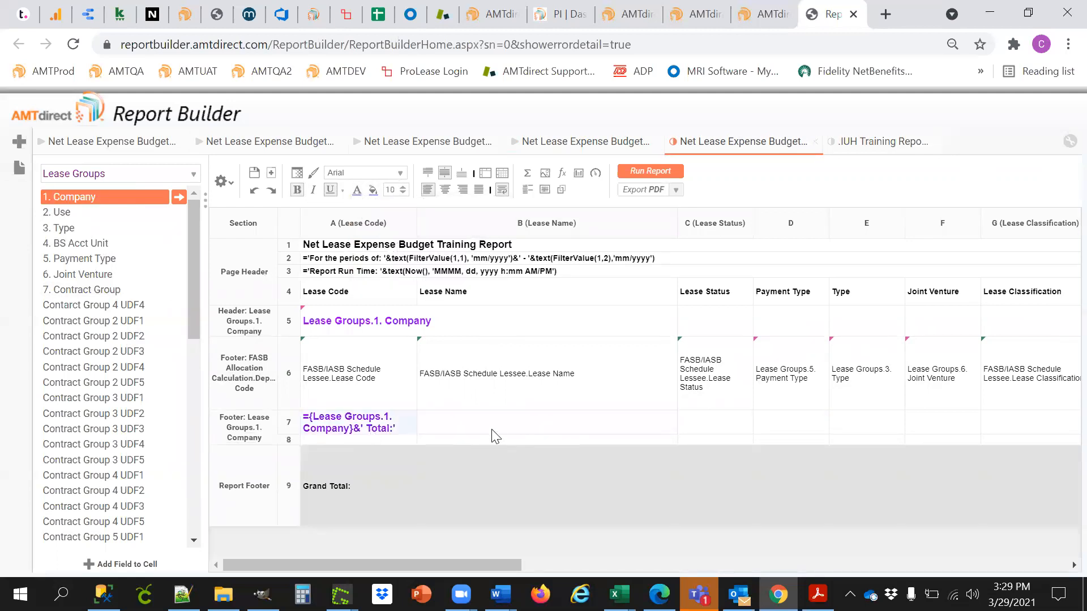
pyautogui.click(482, 173)
# Copy the net lease expense and budget formulas in M6:AA6 down to row 7 of the company footer
pyautogui.moveTo(505, 562); pyautogui.dragTo(839, 554)
pyautogui.click(570, 386)
pyautogui.moveTo(598, 564); pyautogui.dragTo(977, 564)
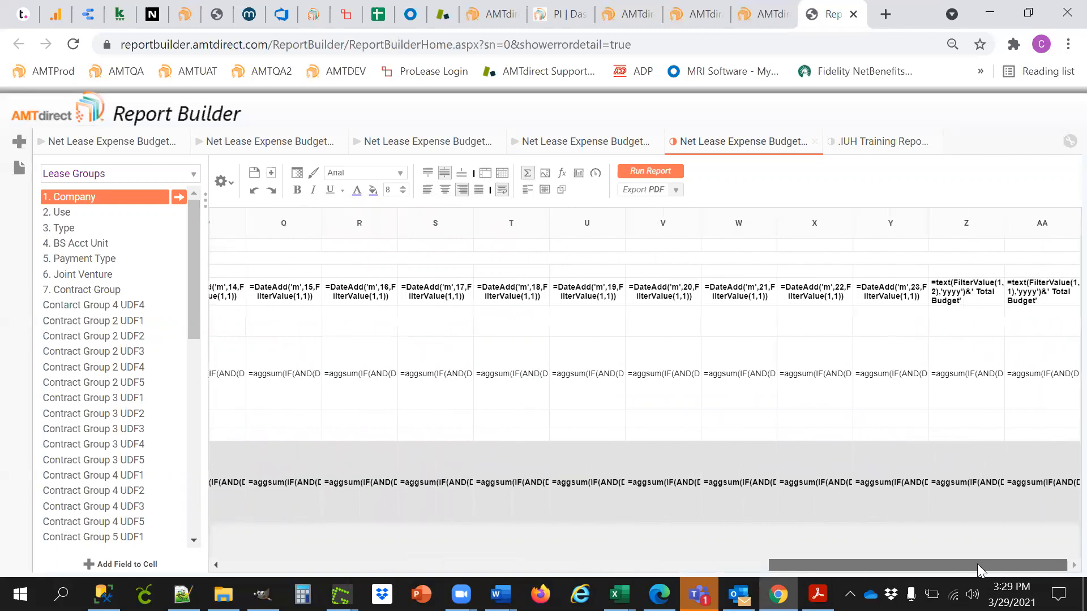
pyautogui.moveTo(902, 565); pyautogui.dragTo(640, 575)
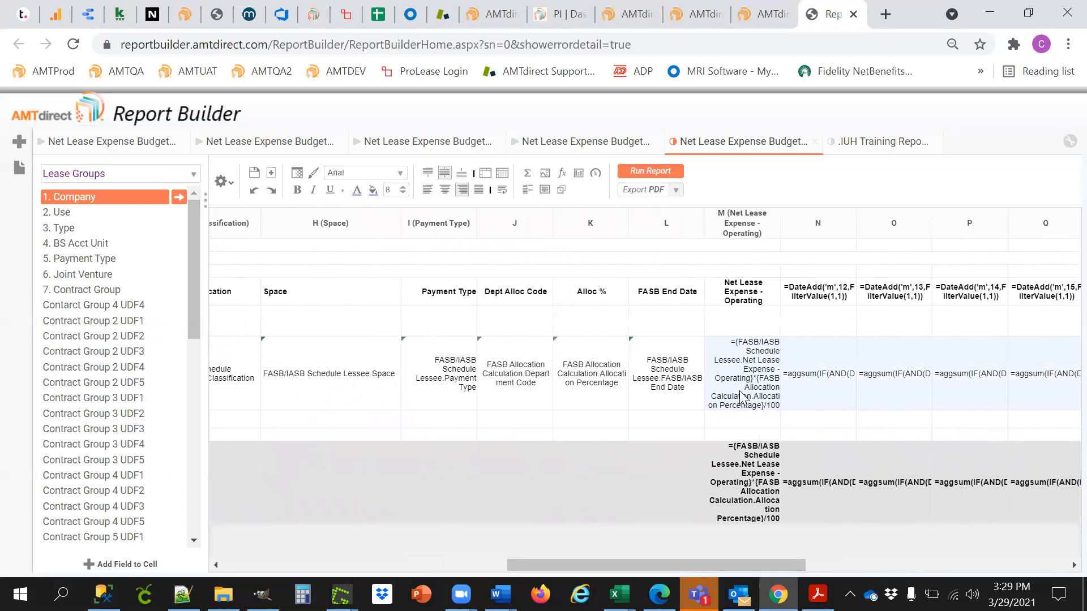
pyautogui.moveTo(740, 396); pyautogui.dragTo(735, 419)
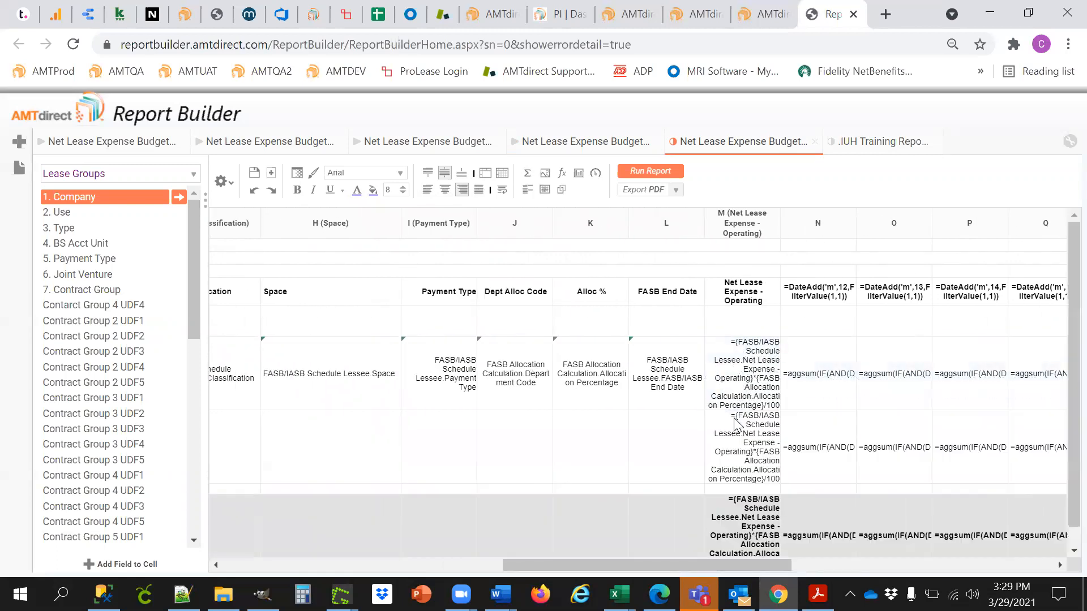
# Format the company footer's total formulas in M7:AA7 bold and purple
pyautogui.moveTo(752, 565); pyautogui.dragTo(1014, 569)
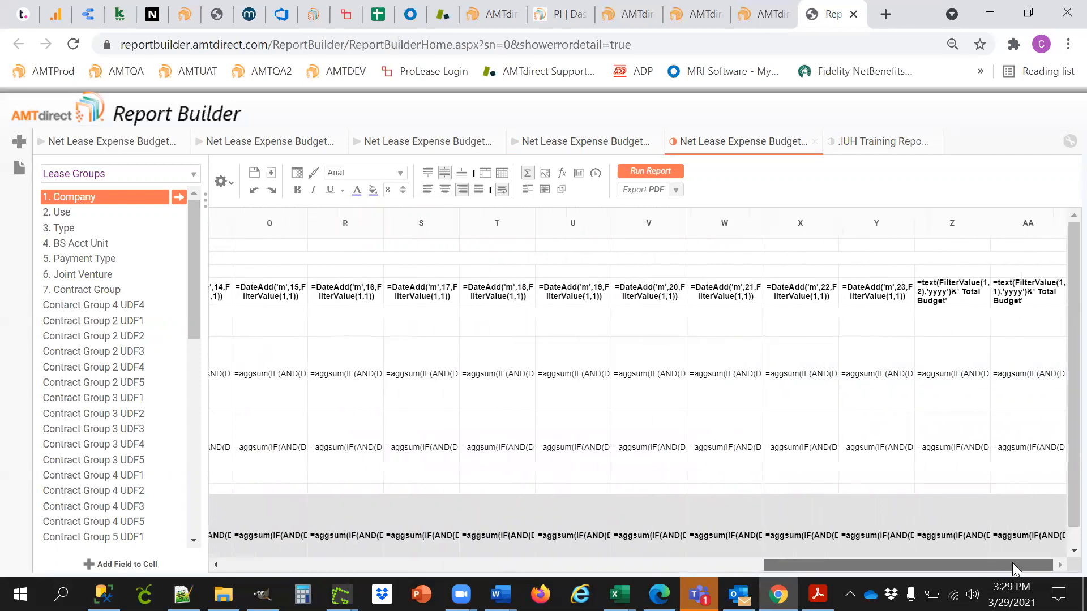
pyautogui.keyDown('shift'); pyautogui.click(1017, 458); pyautogui.keyUp('shift')
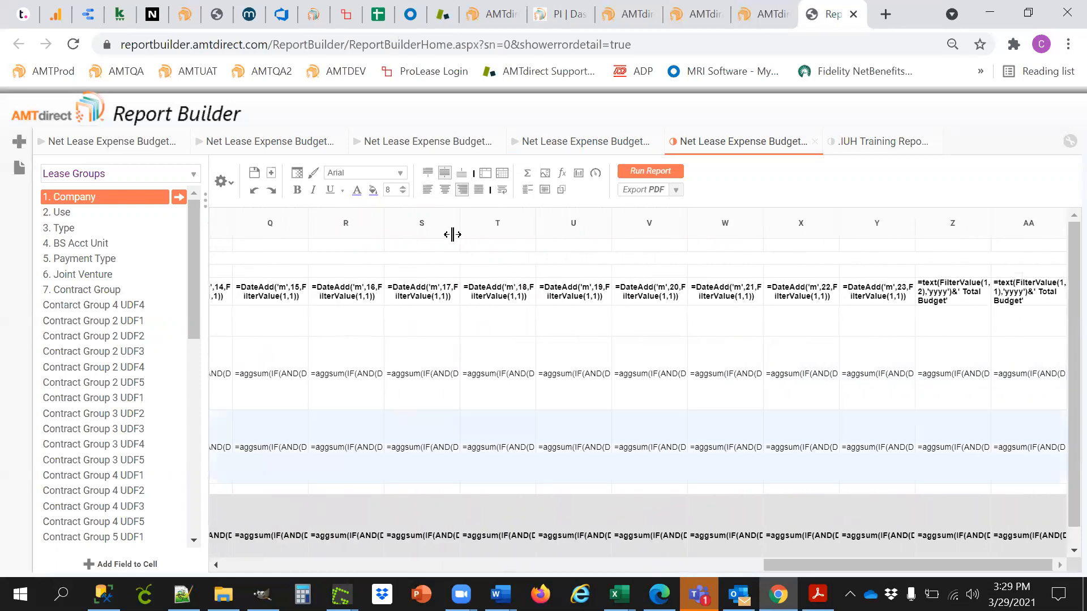
pyautogui.click(297, 190)
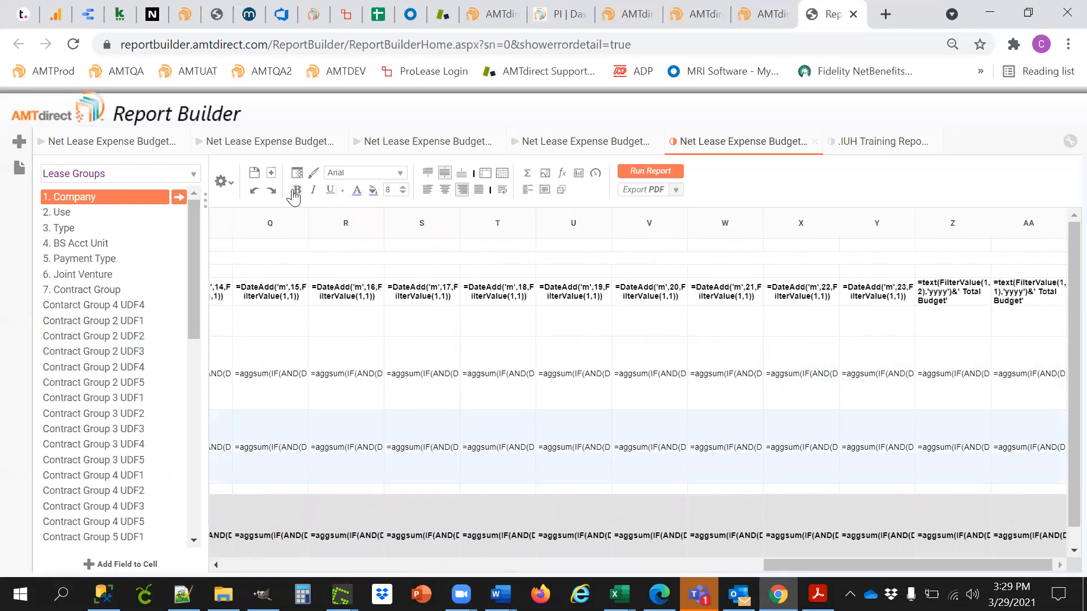
pyautogui.click(358, 194)
pyautogui.click(476, 244)
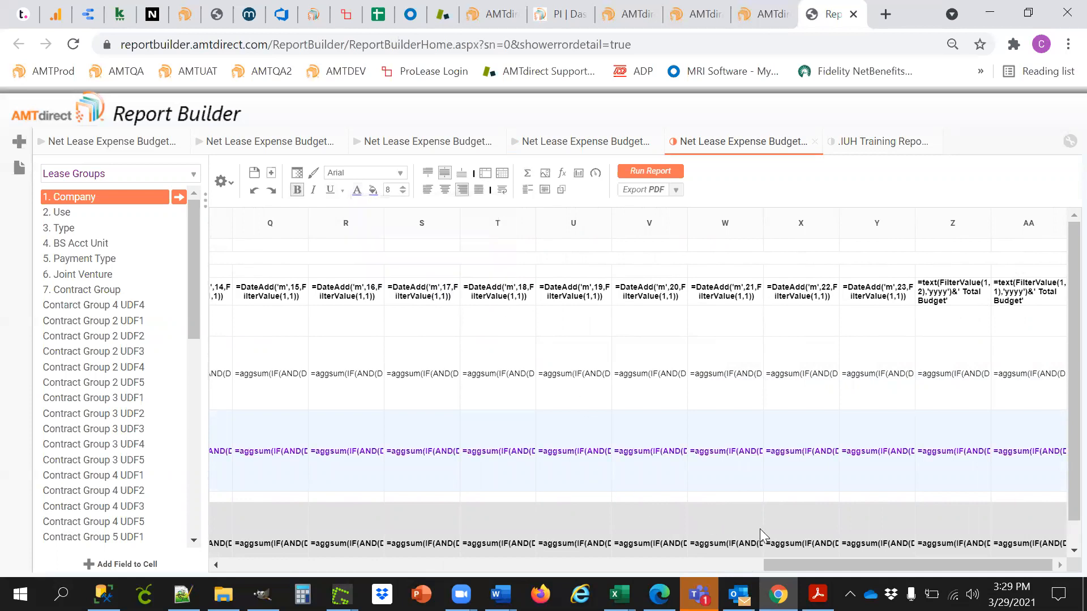
# Open the section options for the Lease Groups.1. Company group footer
pyautogui.moveTo(808, 565); pyautogui.dragTo(267, 565)
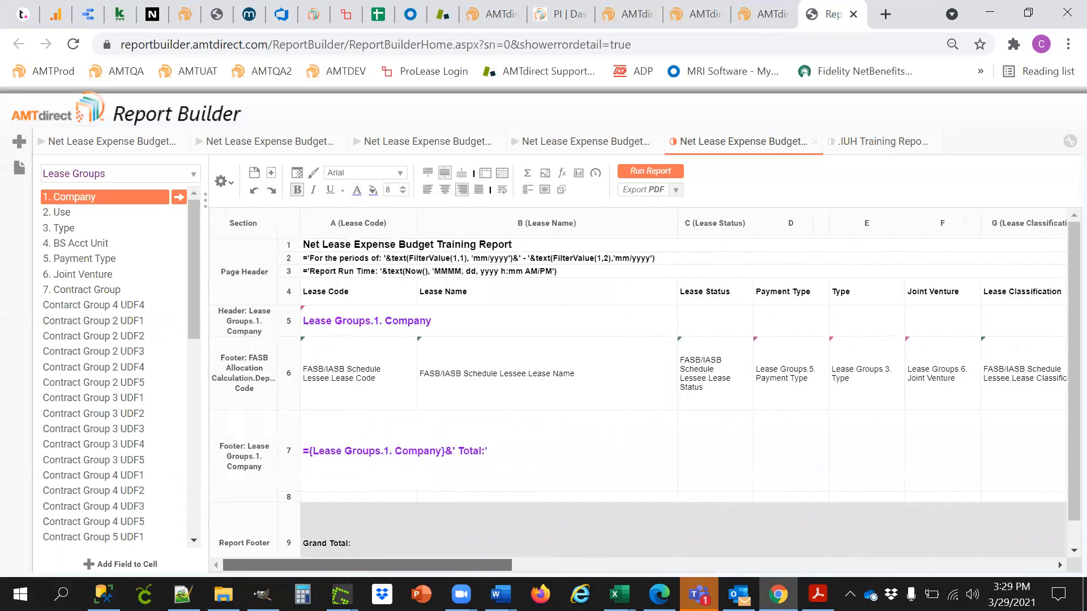
pyautogui.rightClick(258, 468)
pyautogui.moveTo(317, 456)
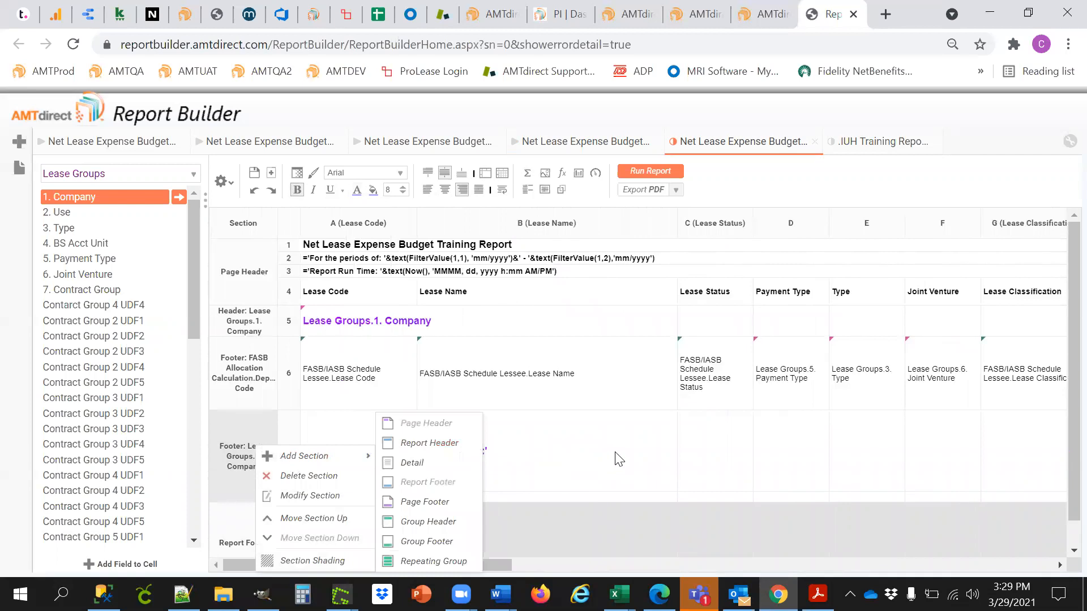
# Run the Net Lease Expense Budget Training Report, accepting the Sortable Period filter of 01/01/2021 to 12/31/2022
pyautogui.click(619, 459)
pyautogui.click(651, 171)
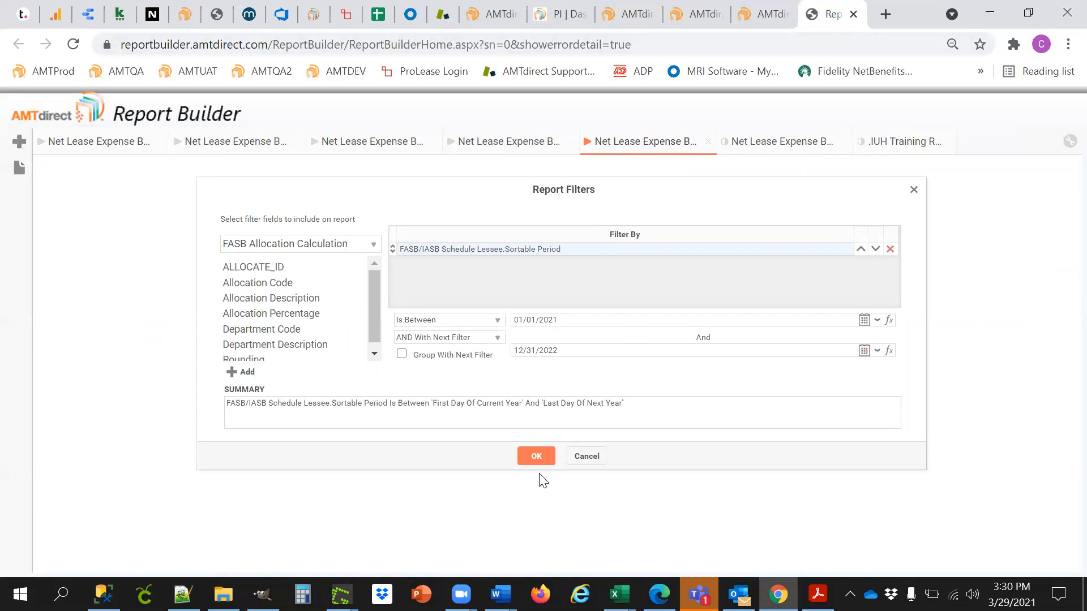
pyautogui.click(536, 457)
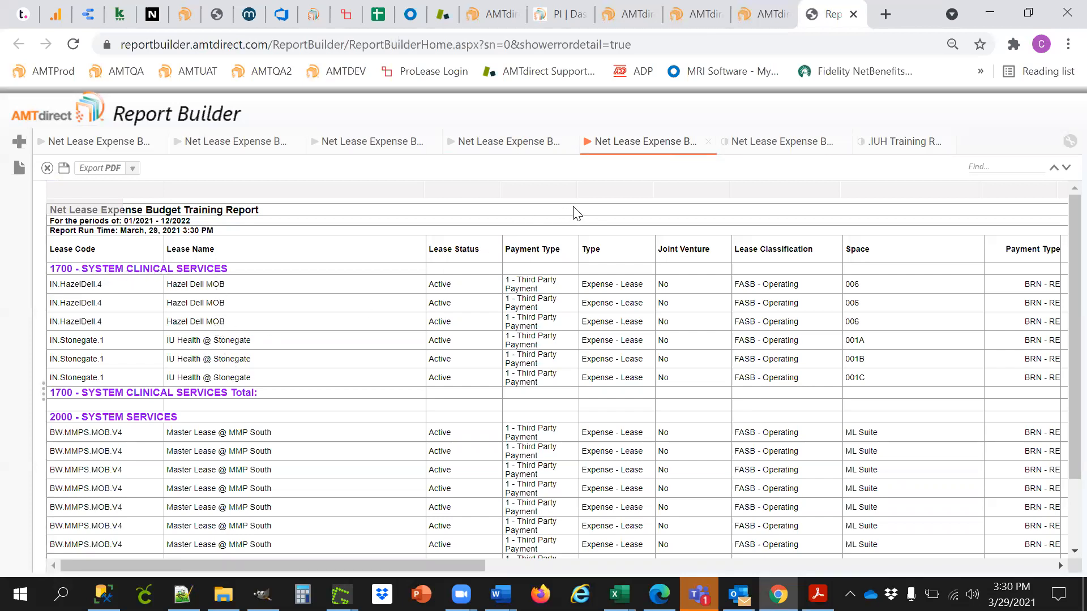
# In the report output, widen the Payment Type column to fit each entry on one line and narrow the Lease Name column
pyautogui.moveTo(578, 191); pyautogui.dragTo(601, 192)
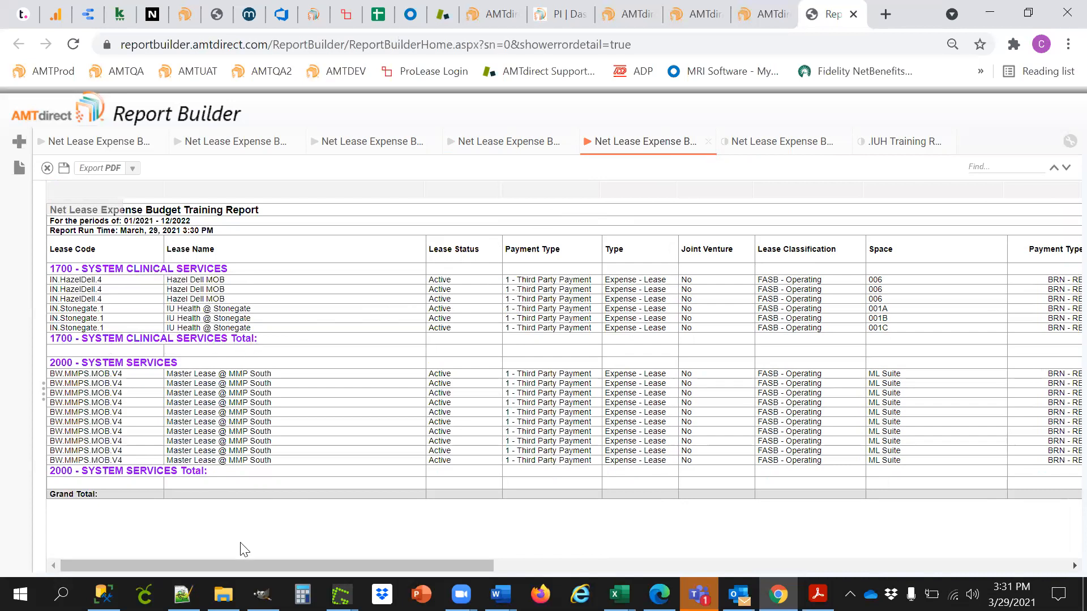
pyautogui.moveTo(238, 563); pyautogui.dragTo(585, 566)
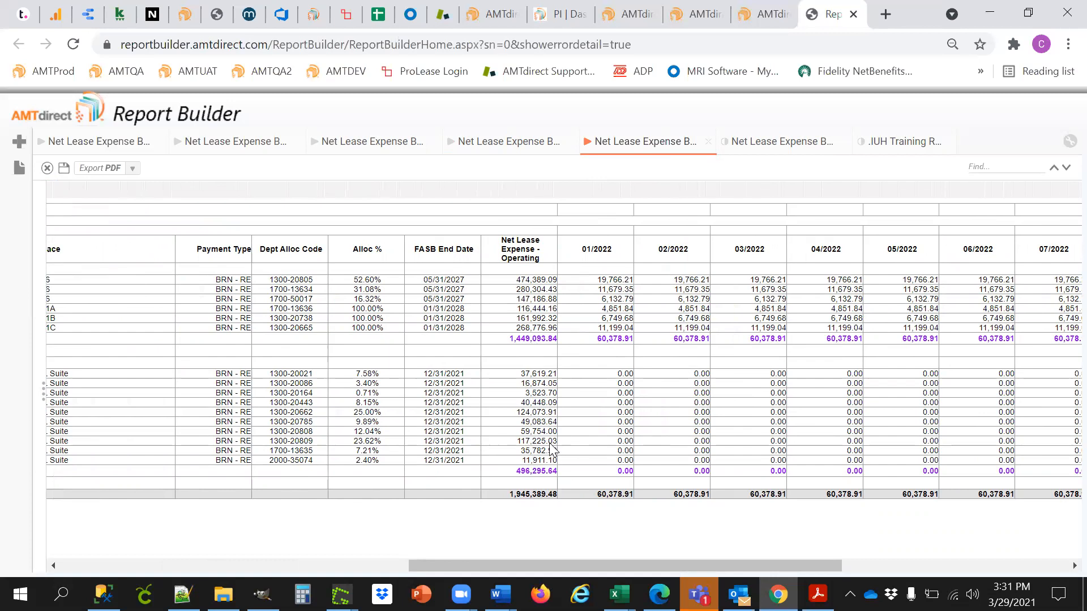
pyautogui.moveTo(430, 564); pyautogui.dragTo(39, 537)
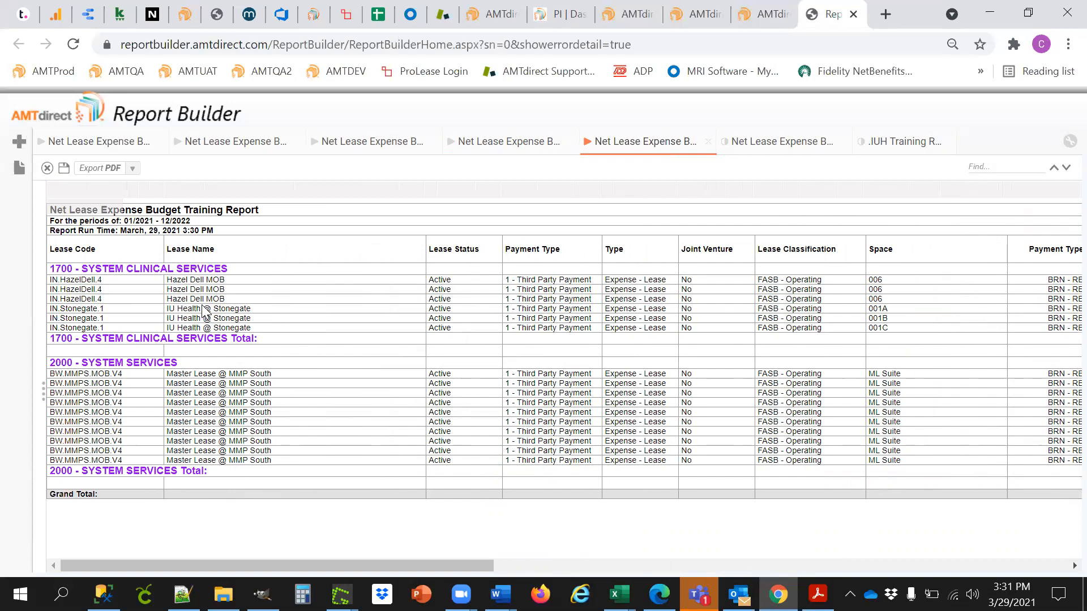
pyautogui.moveTo(425, 186); pyautogui.dragTo(287, 198)
# Save the column width changes to the existing Net Lease Expense Budget Training Report
pyautogui.click(63, 169)
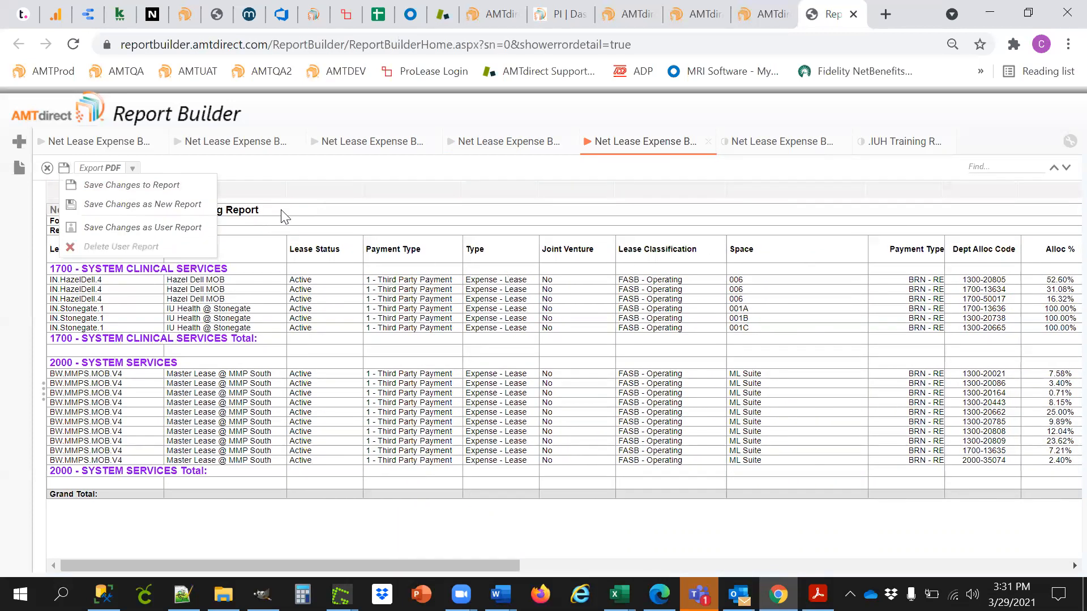
pyautogui.click(182, 194)
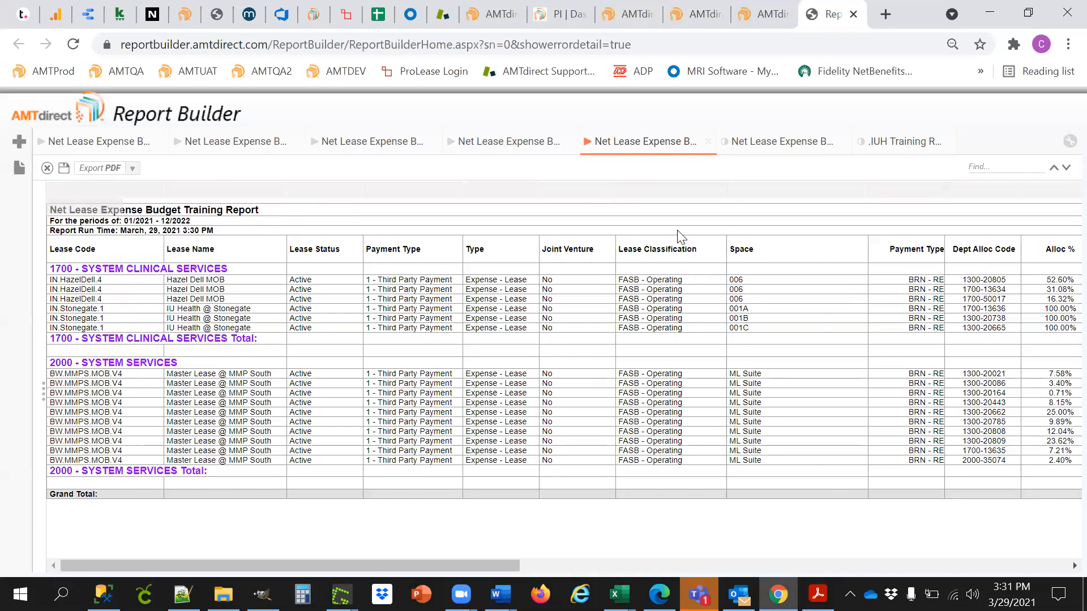
pyautogui.click(563, 391)
# Close all open reports, discarding the unsaved changes to .IUH Training Report
pyautogui.rightClick(875, 147)
pyautogui.click(909, 180)
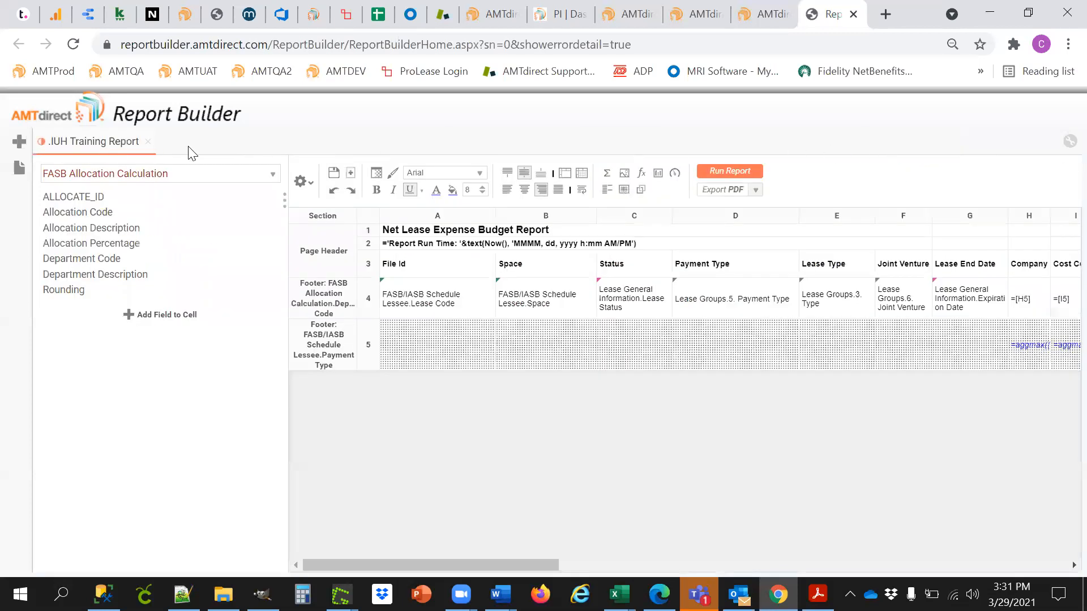
pyautogui.click(147, 143)
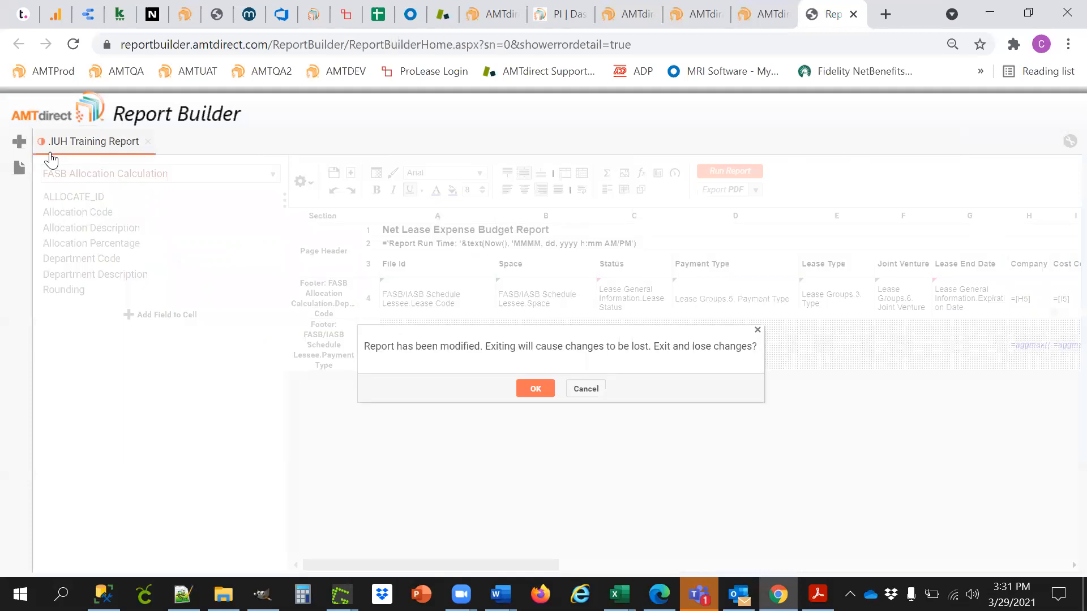
pyautogui.click(535, 390)
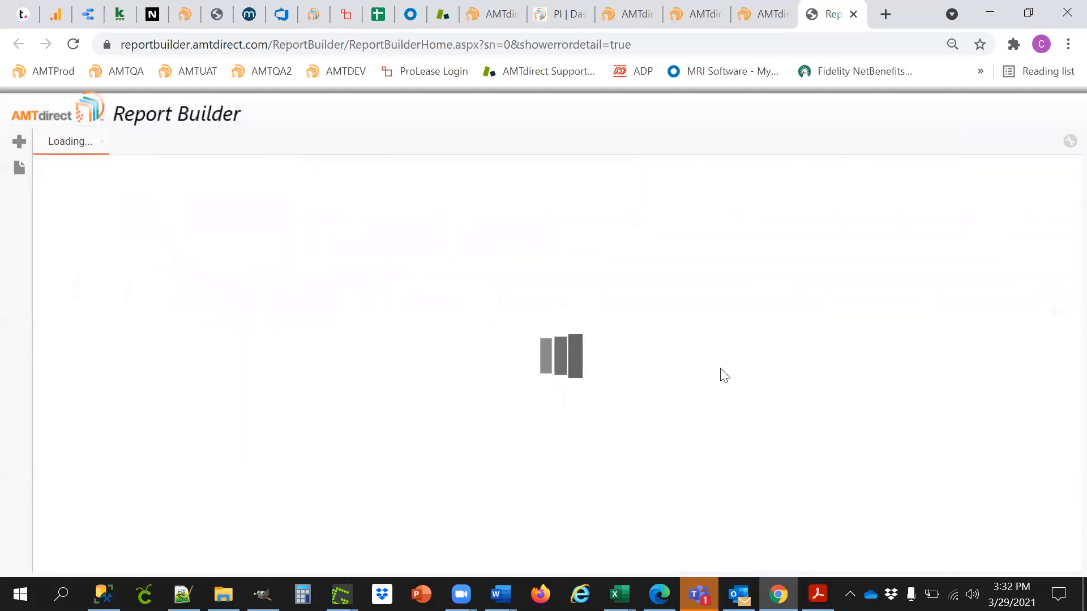
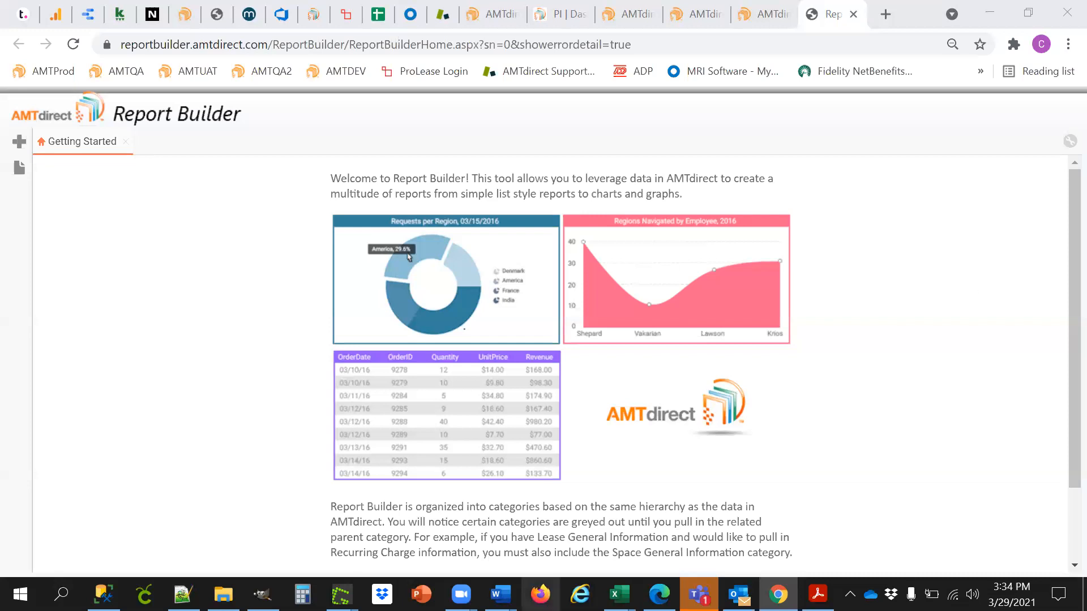
# Look through the saved reports in the AMT Administrator's Reports and Indiana University Health Reports folders
pyautogui.moveTo(103, 595)
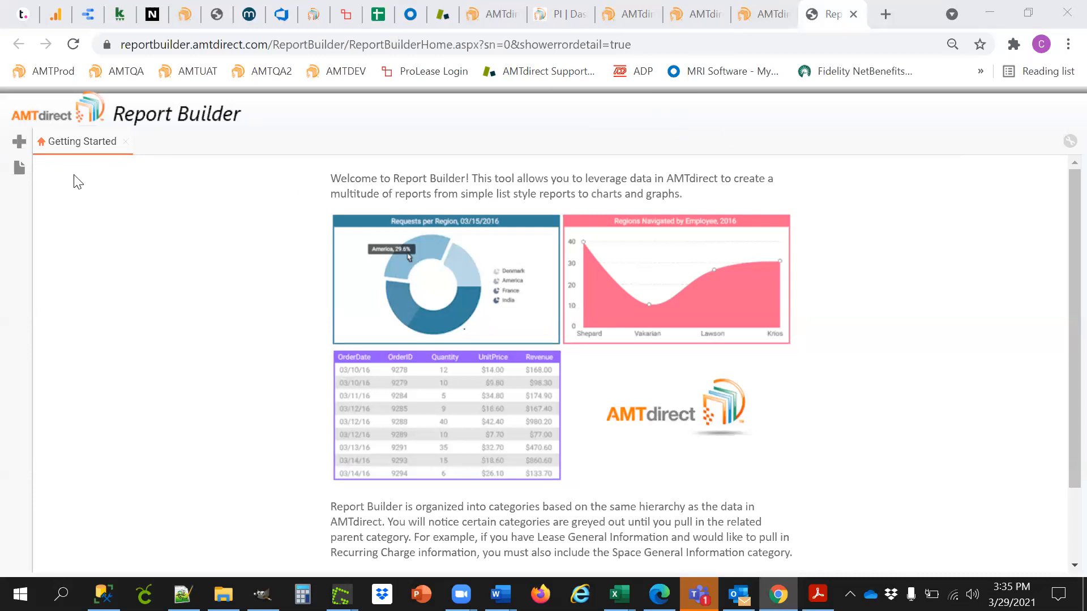
pyautogui.click(19, 168)
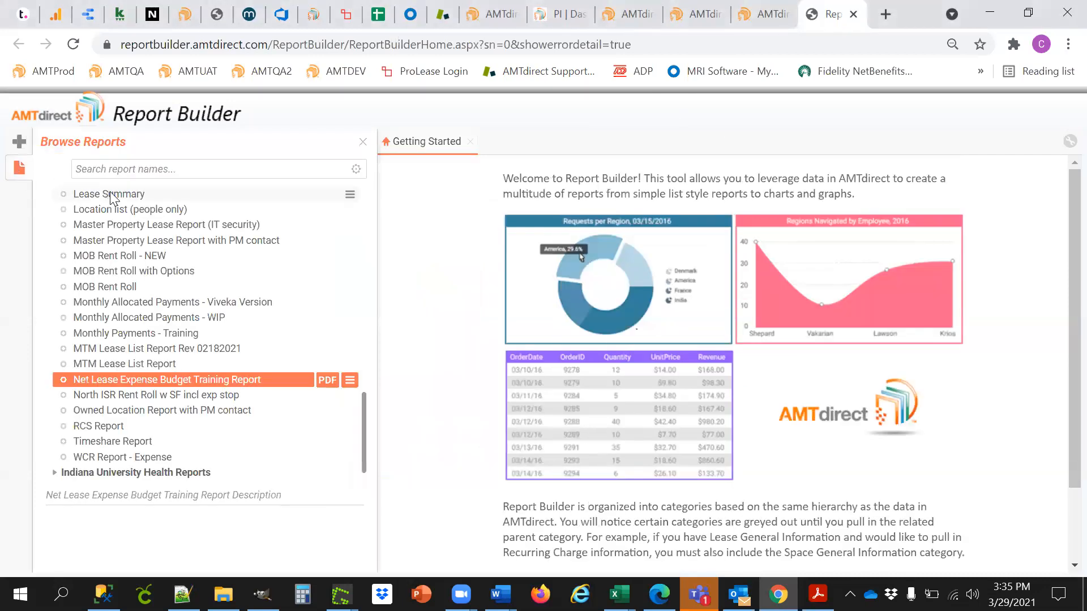
pyautogui.moveTo(362, 414); pyautogui.dragTo(369, 195)
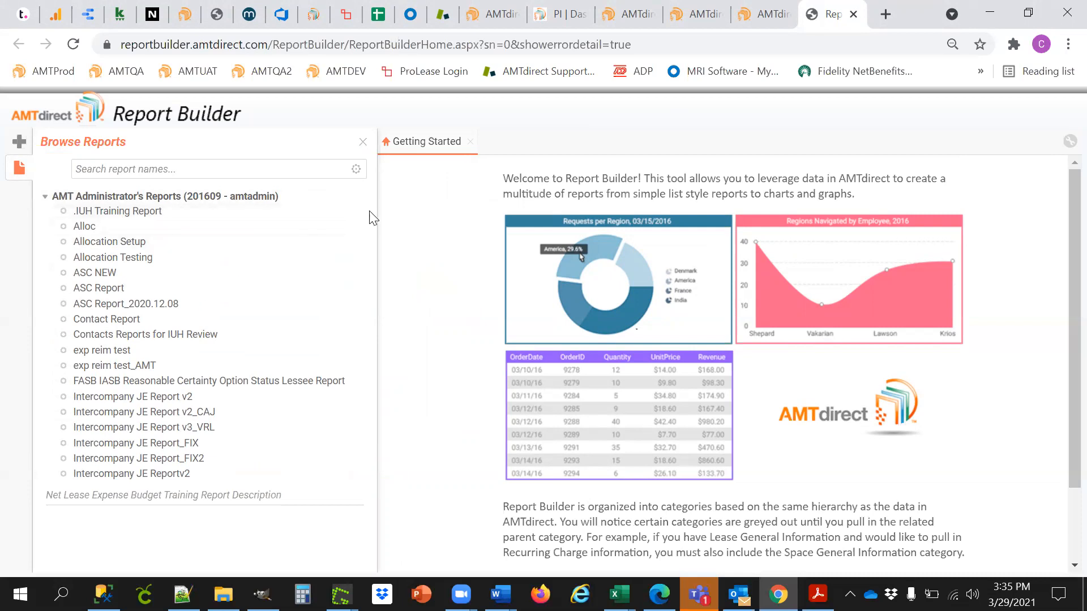
pyautogui.moveTo(363, 209)
pyautogui.mouseDown()
pyautogui.moveTo(364, 301)
pyautogui.moveTo(384, 246)
pyautogui.moveTo(381, 209)
pyautogui.moveTo(342, 311)
pyautogui.moveTo(350, 210)
pyautogui.mouseUp()
pyautogui.scroll(-2, 227, 288)
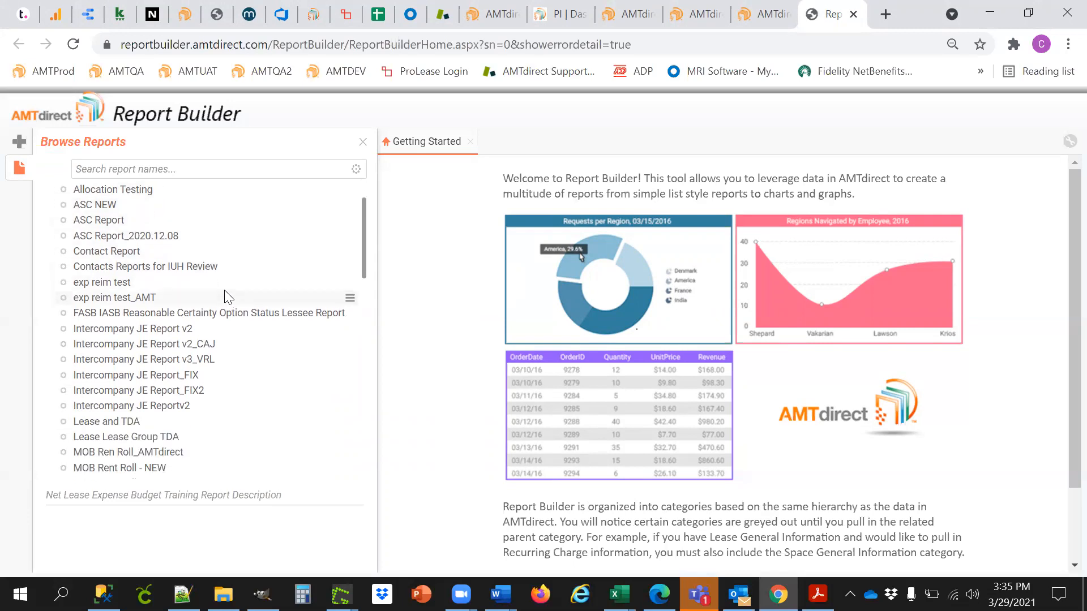
pyautogui.scroll(-5, 227, 296)
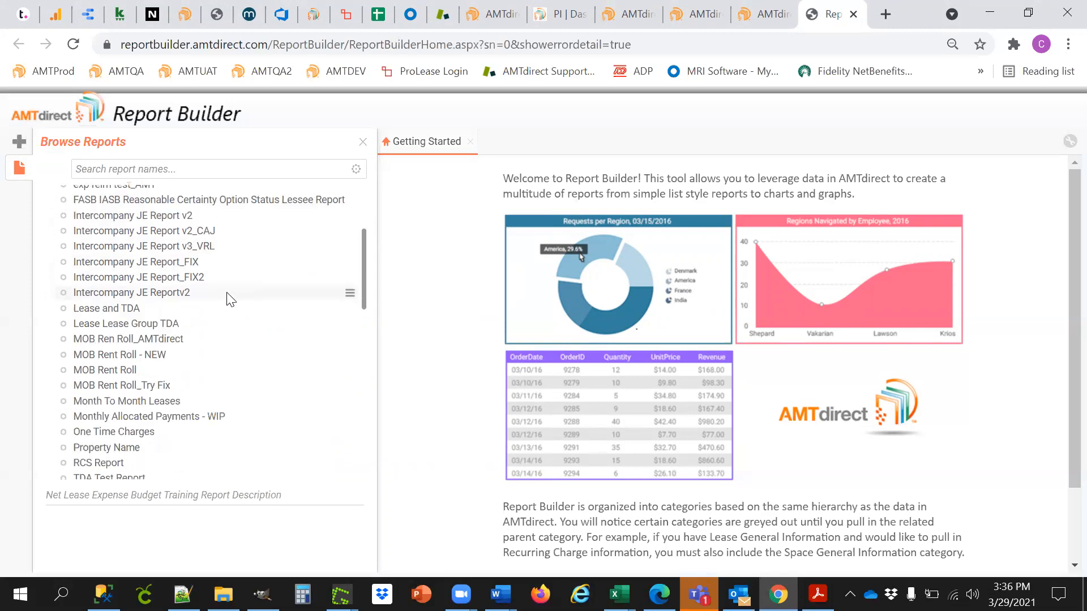
pyautogui.scroll(-4, 228, 299)
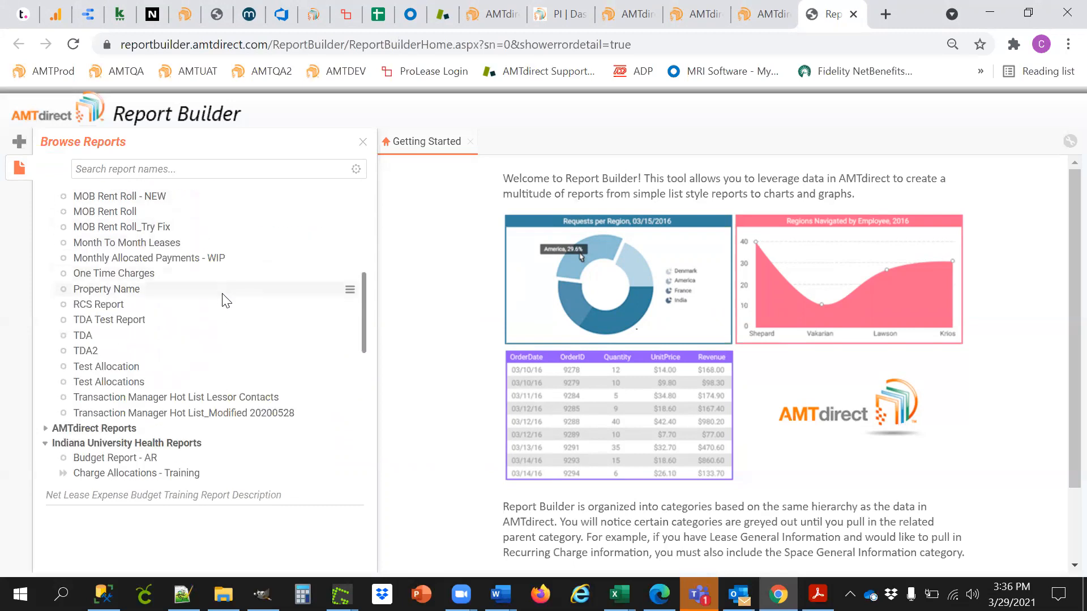
pyautogui.scroll(-1, 227, 300)
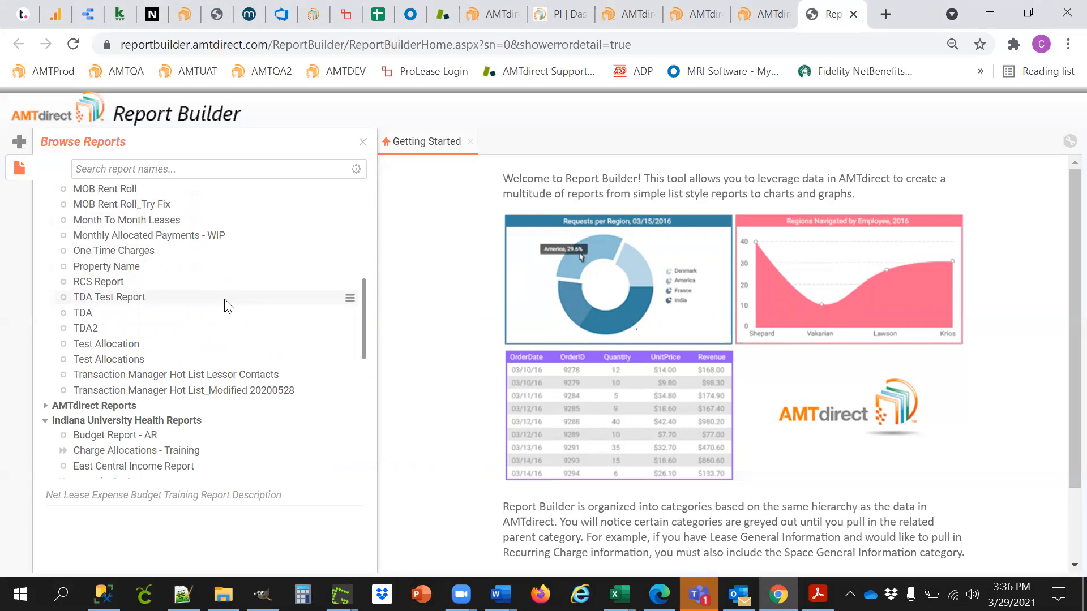
pyautogui.scroll(-3, 228, 306)
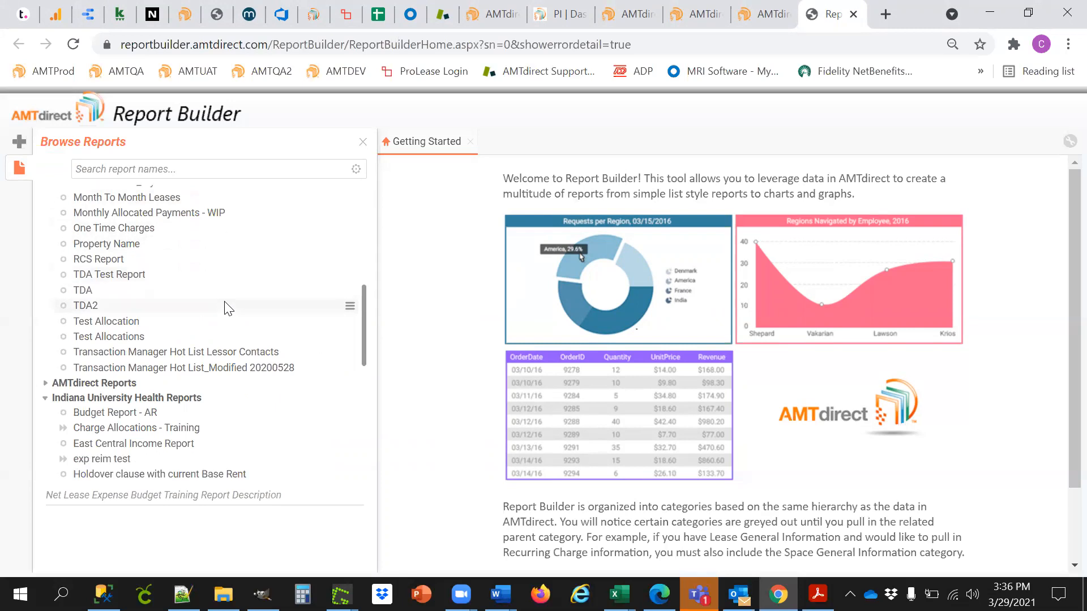
pyautogui.scroll(2, 226, 306)
pyautogui.scroll(-5, 219, 316)
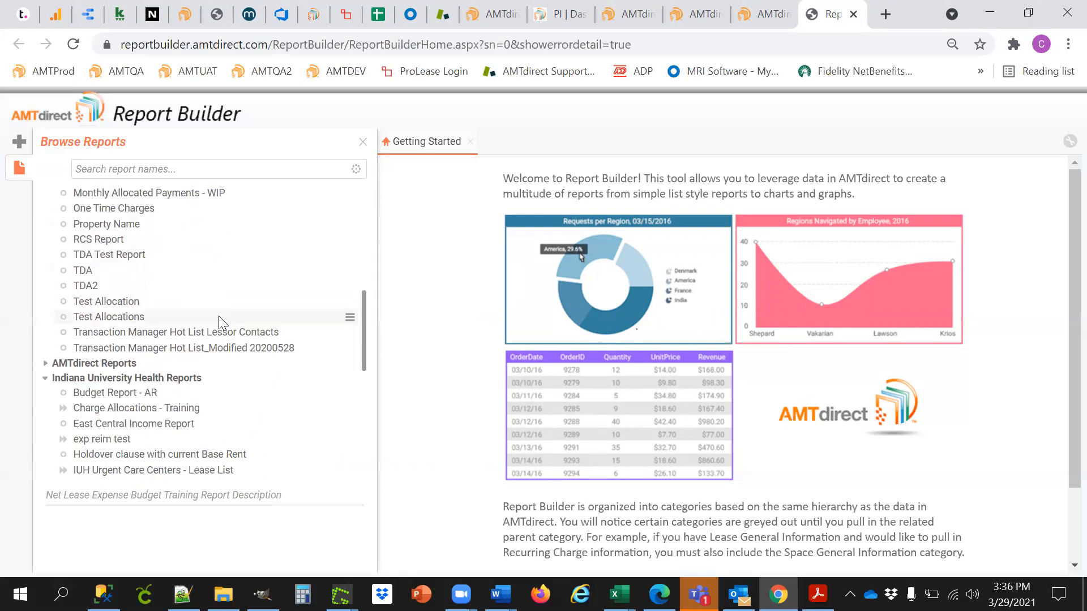
pyautogui.scroll(4, 308, 351)
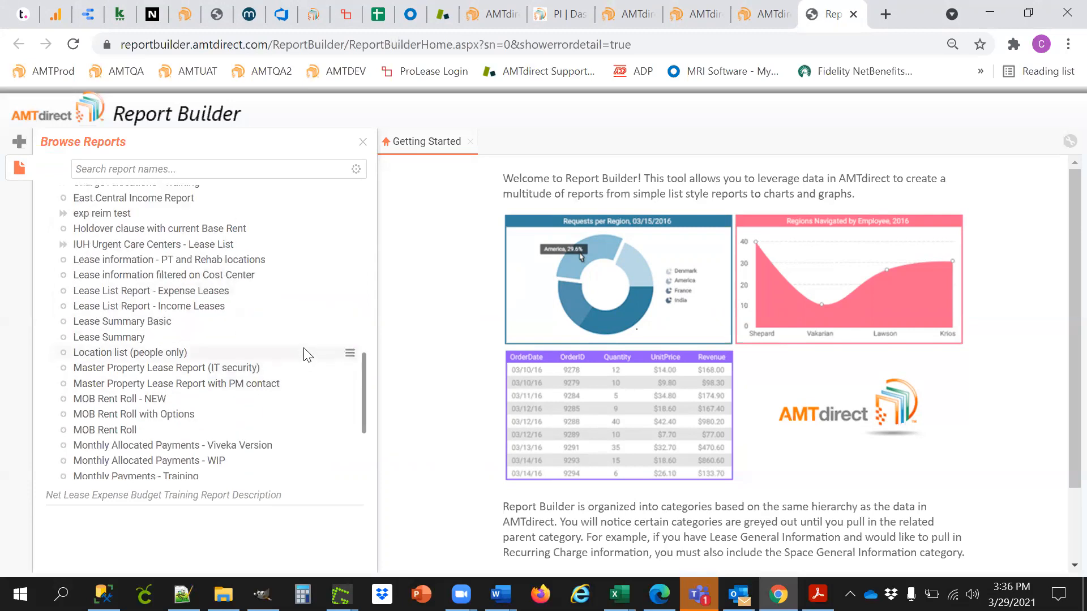
# Open the Net Lease Expense Budget Training Report in the designer and hide the report list
pyautogui.scroll(-5, 266, 356)
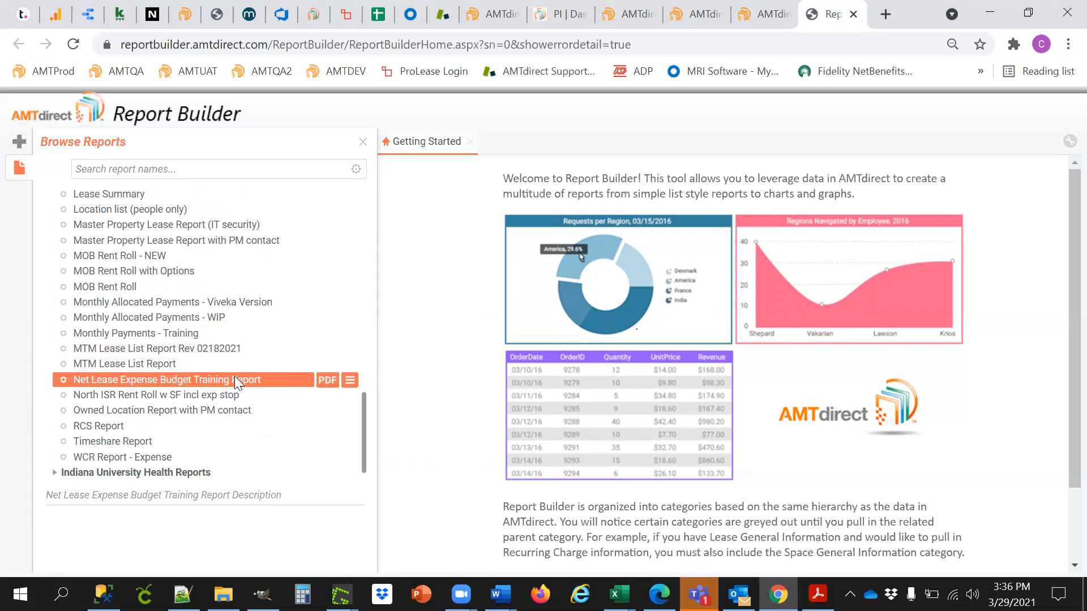
pyautogui.doubleClick(234, 379)
pyautogui.click(20, 169)
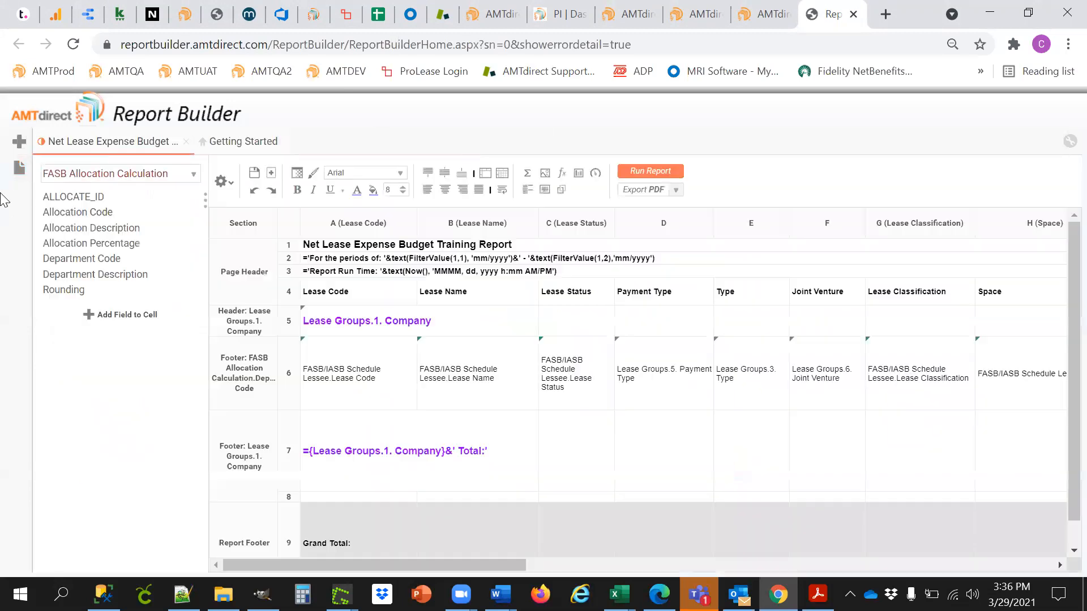
# Show the saved reports list again and start a new advanced report
pyautogui.click(20, 170)
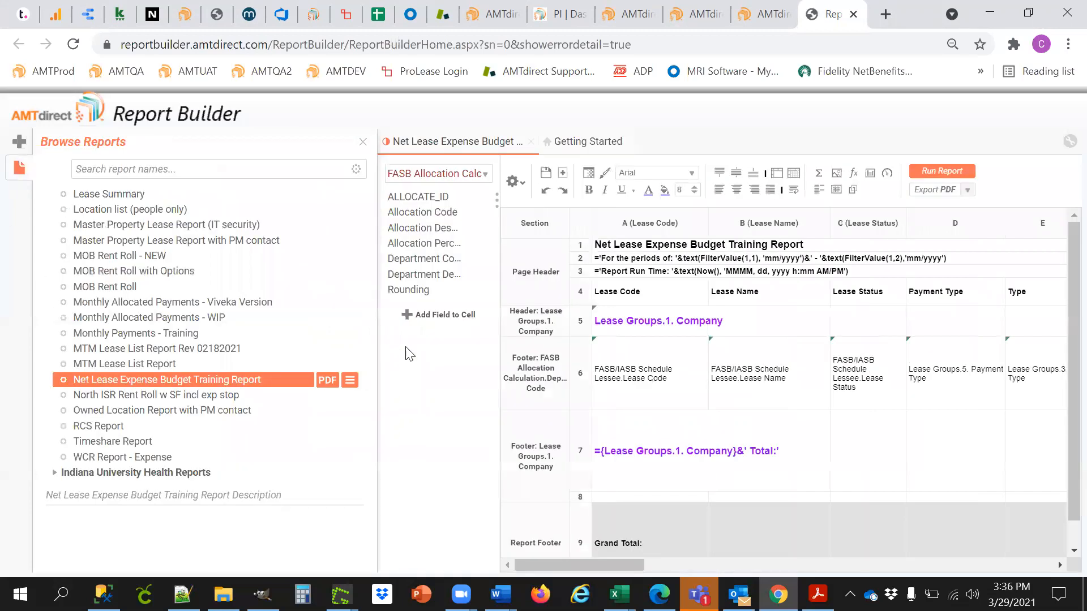
pyautogui.click(19, 141)
pyautogui.click(92, 181)
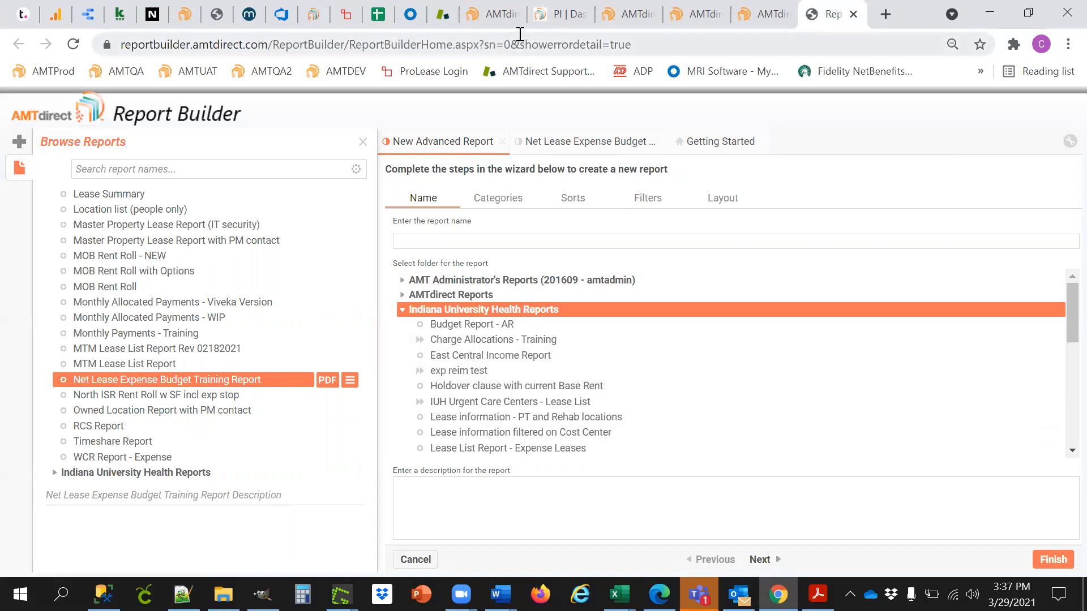
# Switch to the AMTdirect dashboard and open Master Fields Management in a separate browser tab
pyautogui.click(506, 19)
pyautogui.moveTo(580, 122)
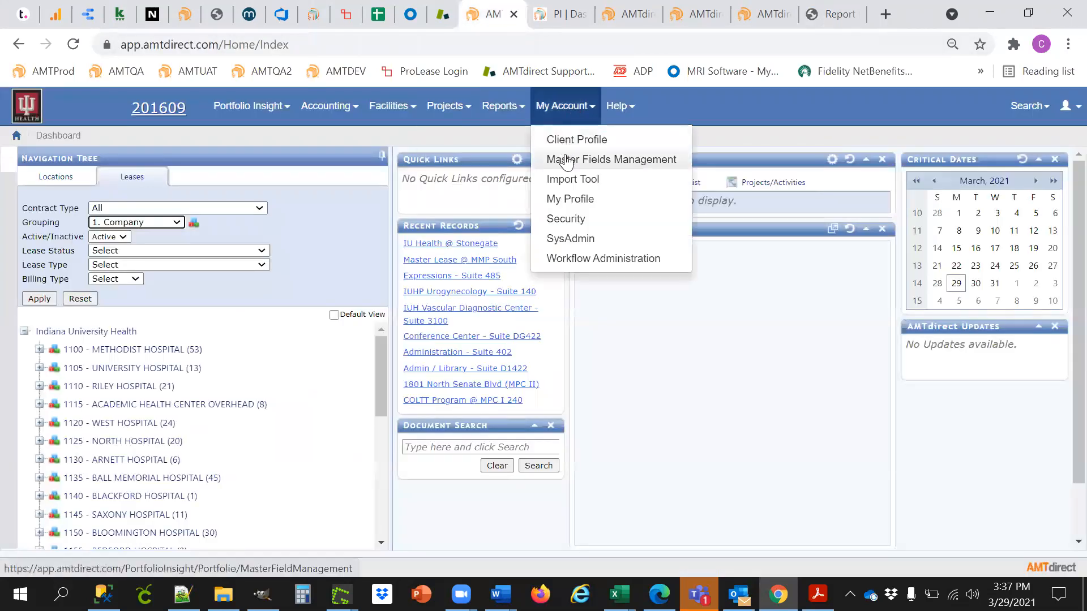
pyautogui.middleClick(566, 160)
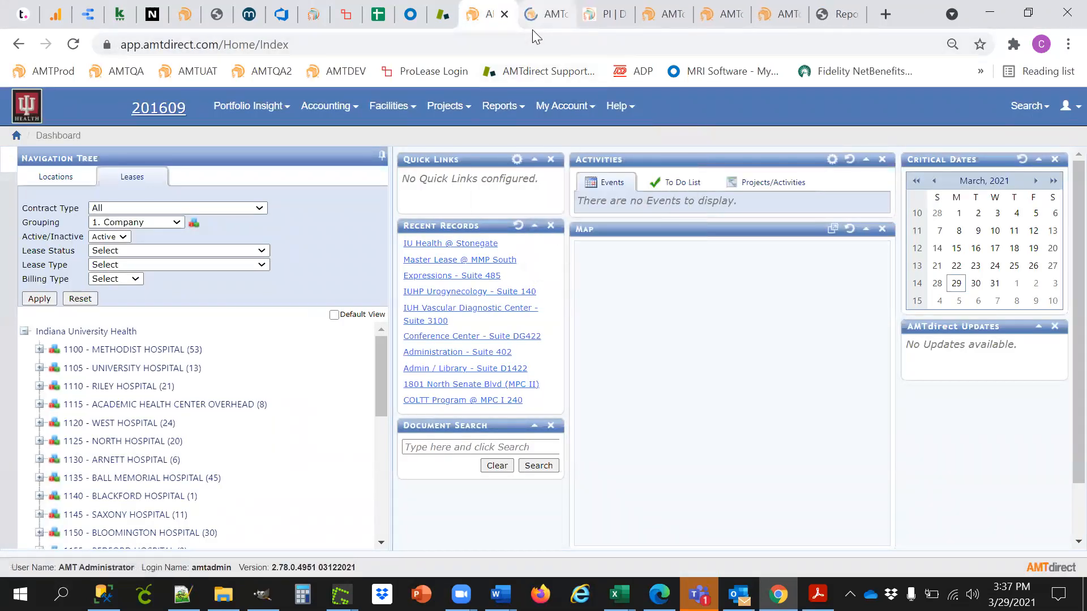
pyautogui.click(532, 22)
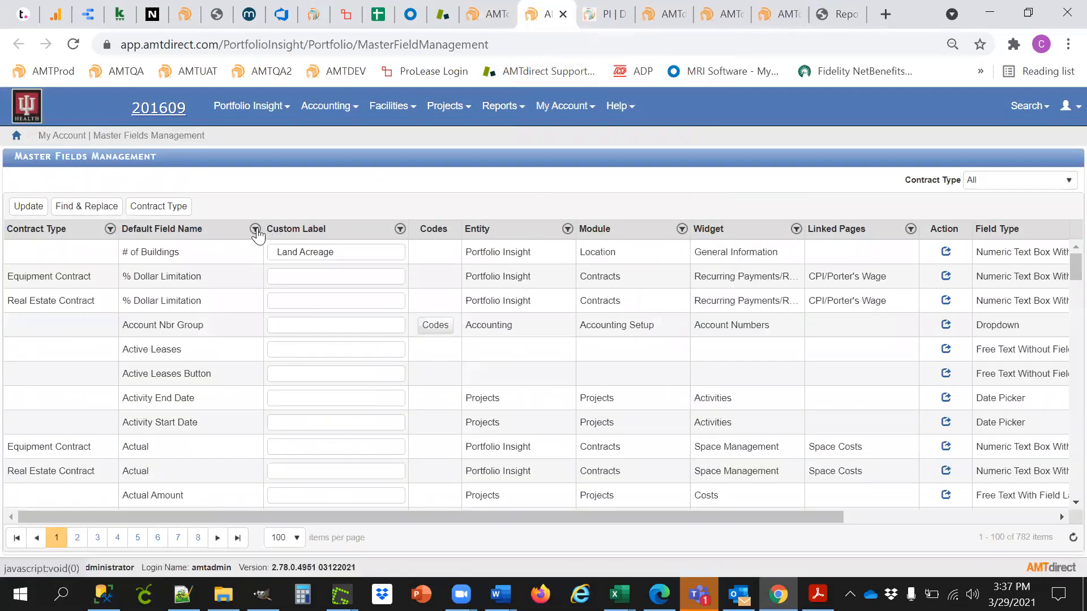
# Filter the master fields to default field names containing "charge type"
pyautogui.click(255, 228)
pyautogui.write('charge type')
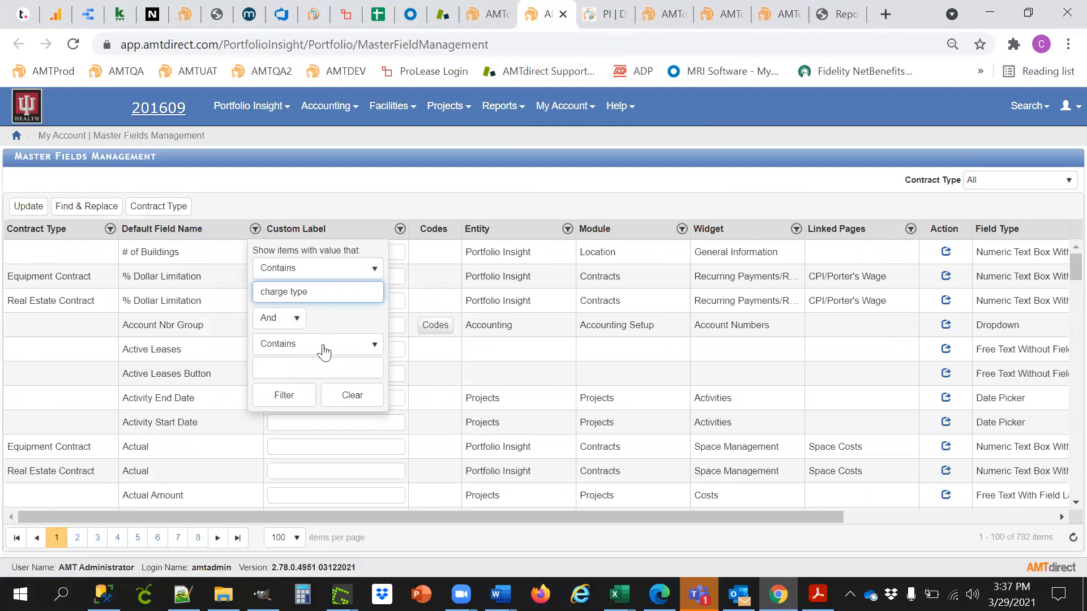
pyautogui.click(306, 398)
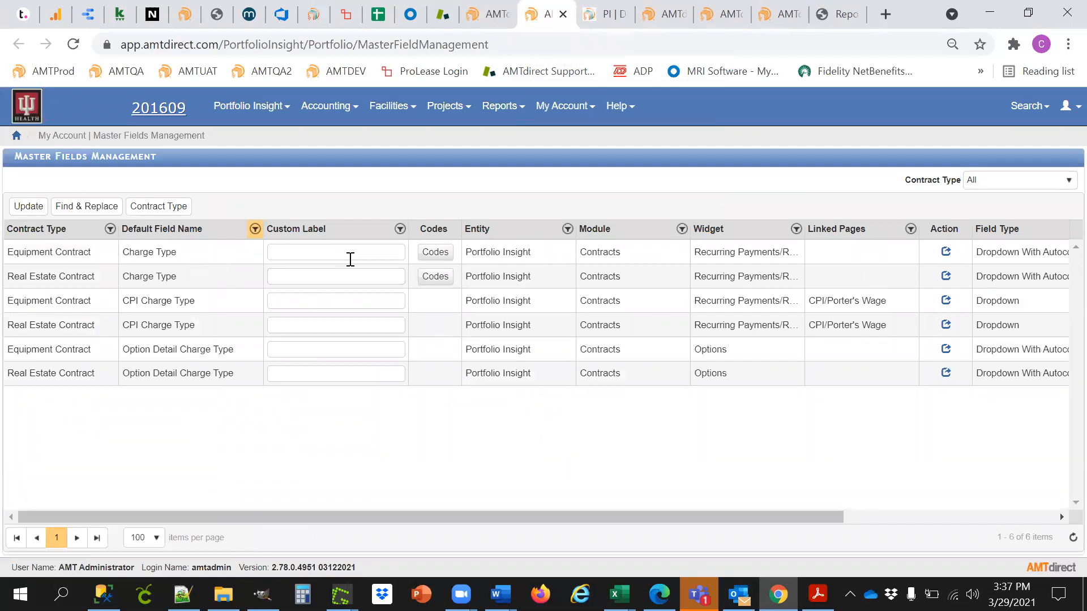
# Review the Charge Type codes for equipment and real estate contracts, including their FASB/IASB Charge flags, and return to Report Builder
pyautogui.click(436, 256)
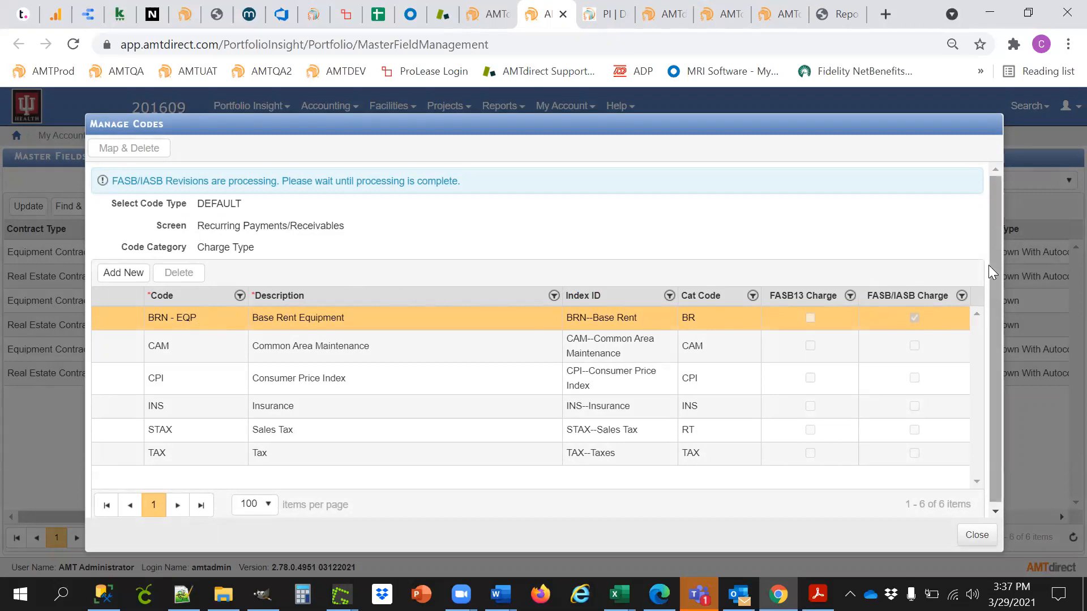
pyautogui.click(977, 536)
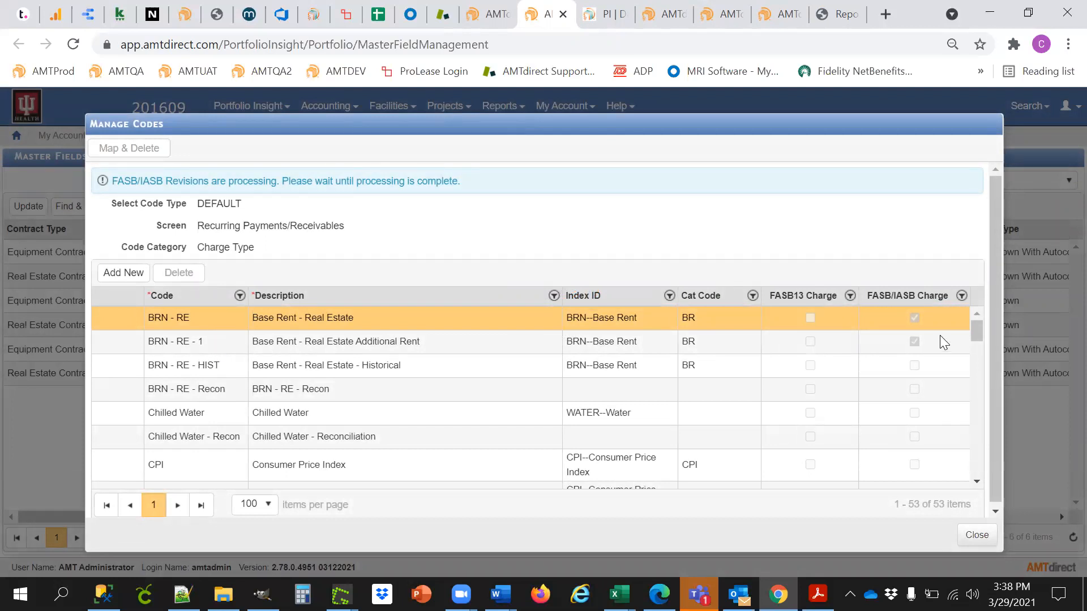
pyautogui.moveTo(977, 334); pyautogui.dragTo(960, 486)
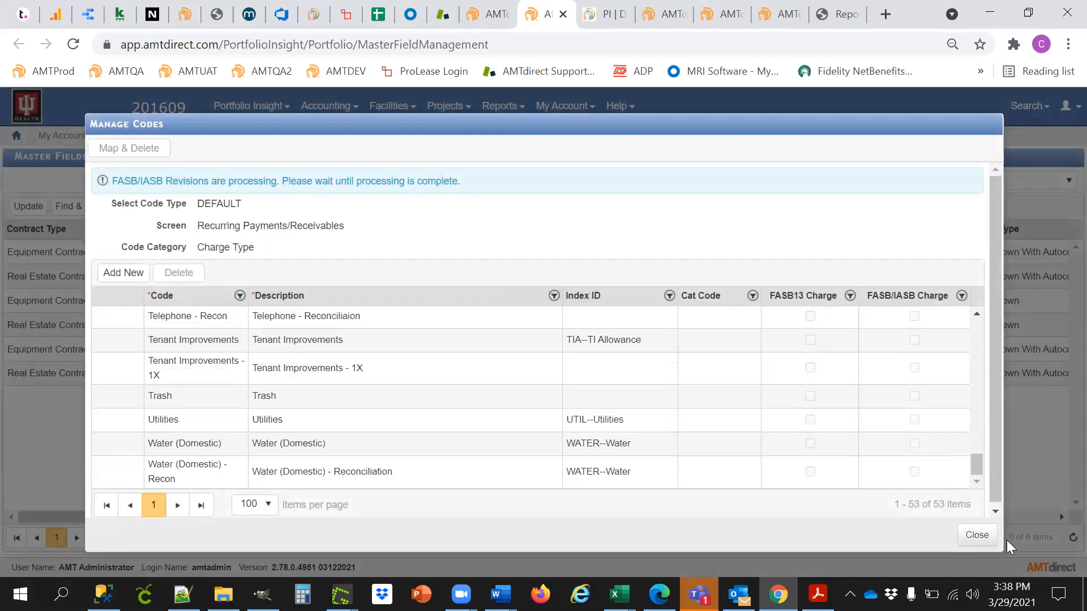
pyautogui.click(986, 539)
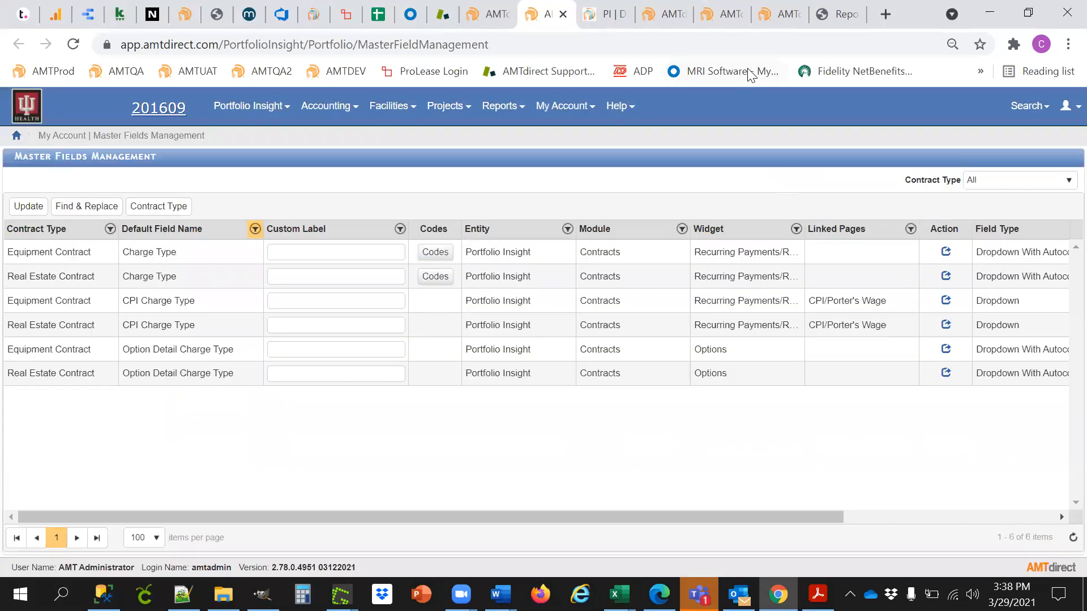
pyautogui.click(830, 15)
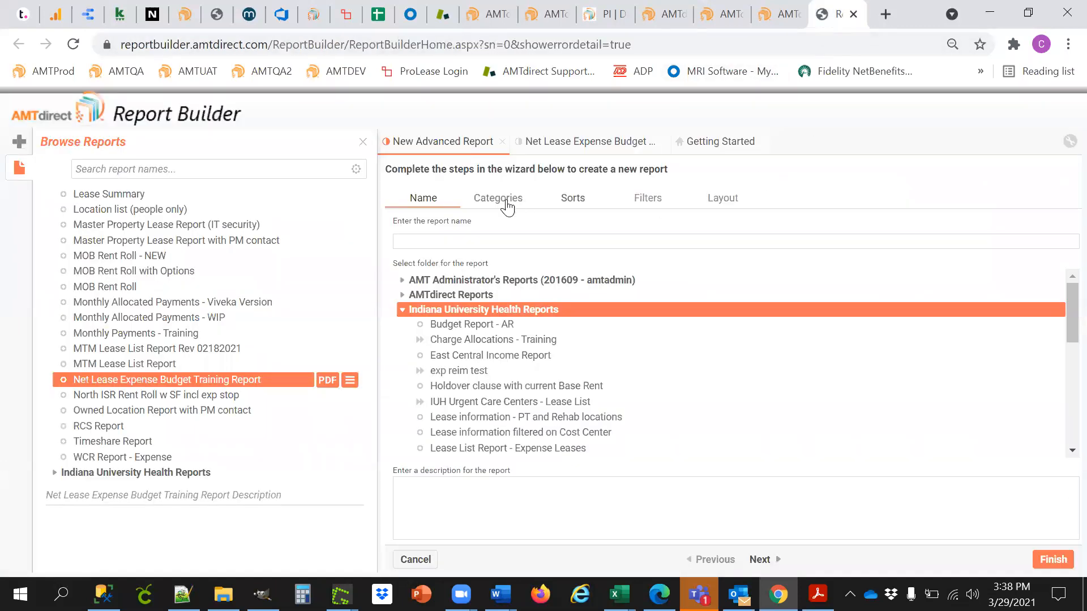
# Name the new advanced report "Non FASB Expense Budget Training Report"
pyautogui.click(431, 241)
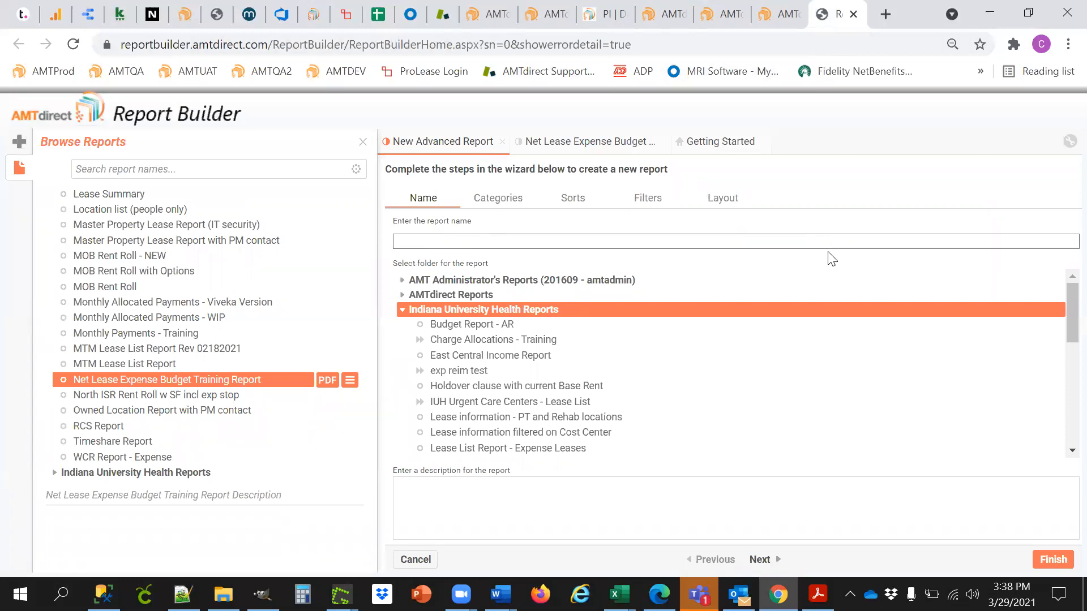
pyautogui.write('Non FASB Expense Budger')
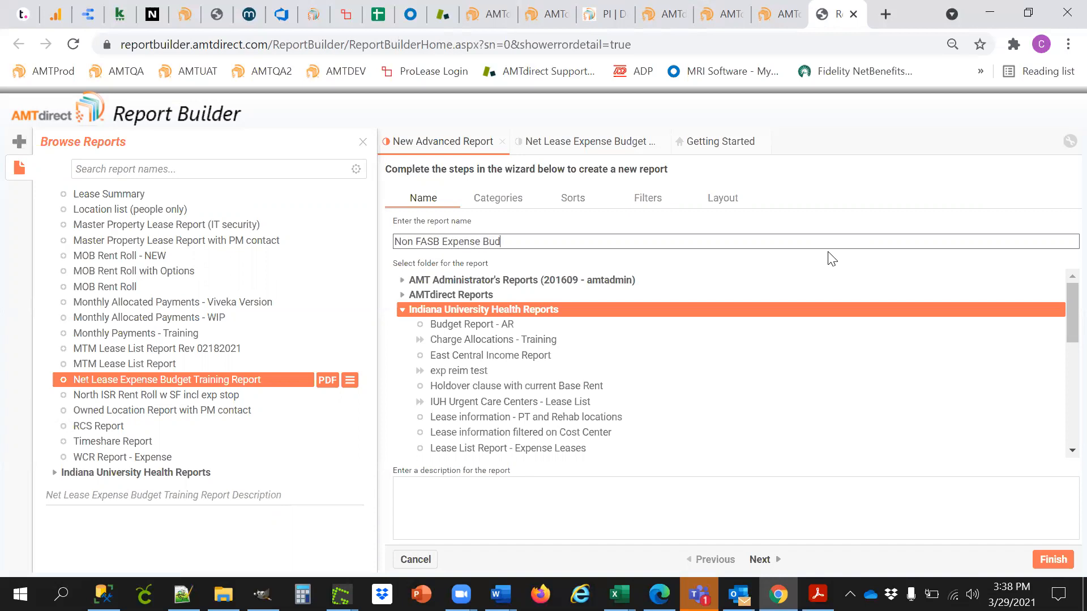
pyautogui.press('BackSpace')
pyautogui.press('BackSpace')
pyautogui.press('BackSpace')
pyautogui.write('et Training Report')
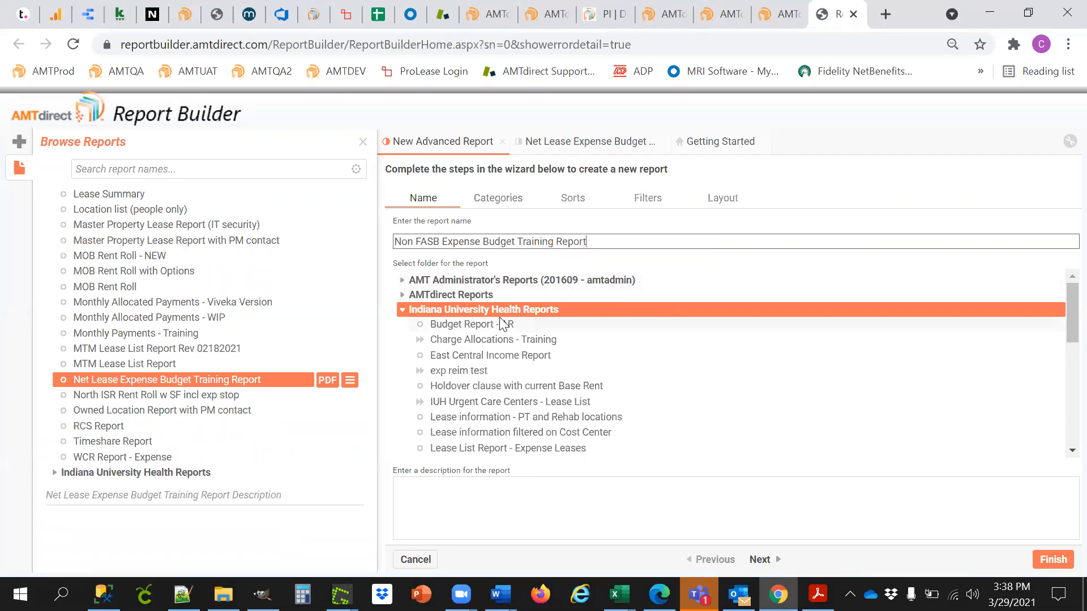
# Add the Lease General Information category from Portfolio Insight's Lease group to the report
pyautogui.click(498, 204)
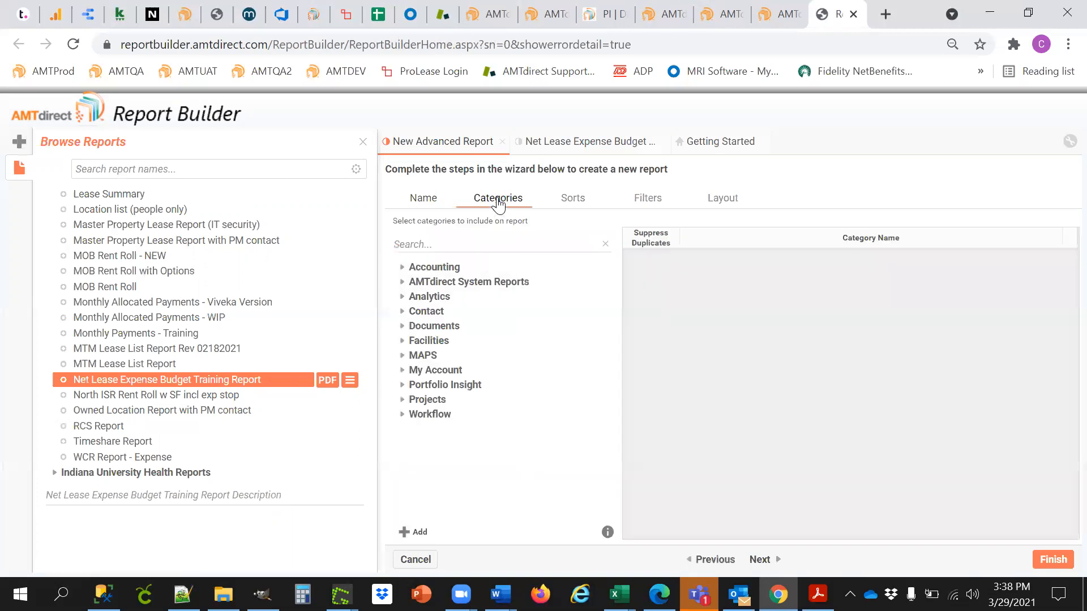
pyautogui.click(402, 387)
pyautogui.click(410, 446)
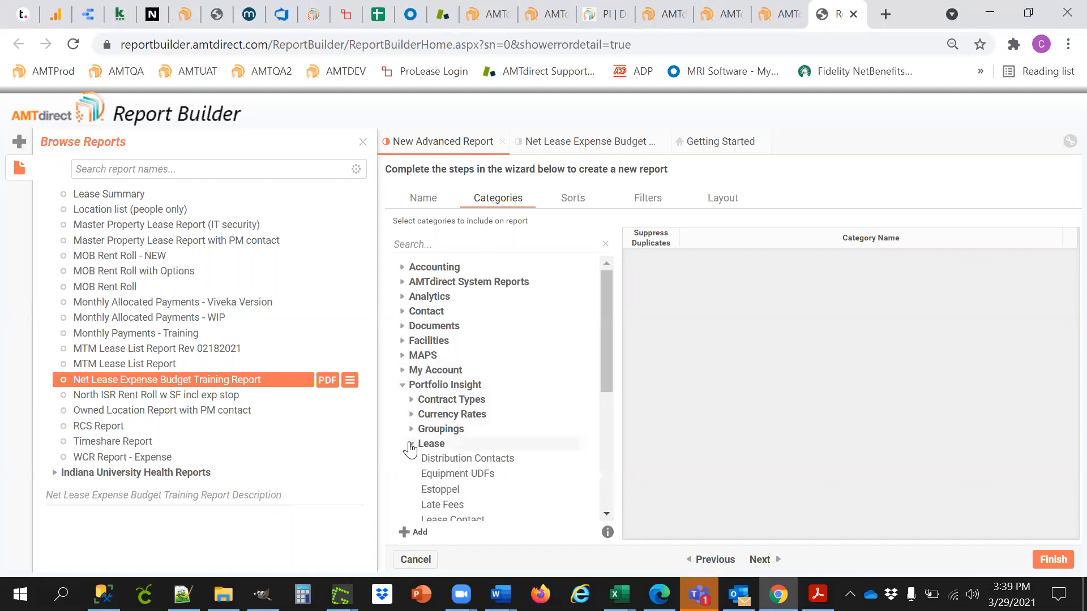
pyautogui.moveTo(605, 300); pyautogui.dragTo(702, 353)
pyautogui.click(526, 396)
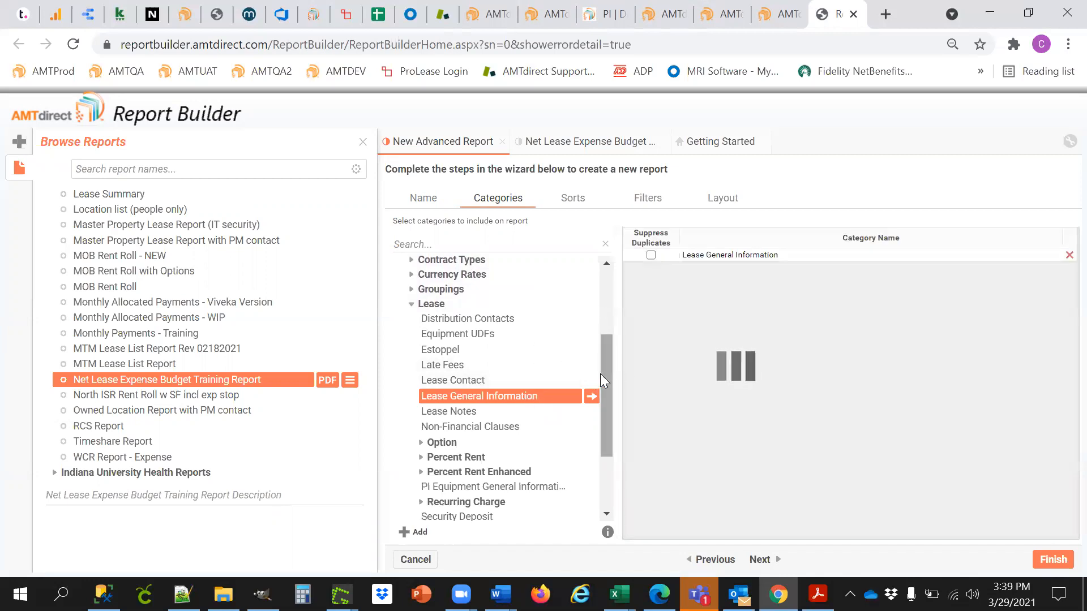
# Expand the Recurring Charge group and add the Space General Information category to the report
pyautogui.moveTo(608, 362); pyautogui.dragTo(595, 397)
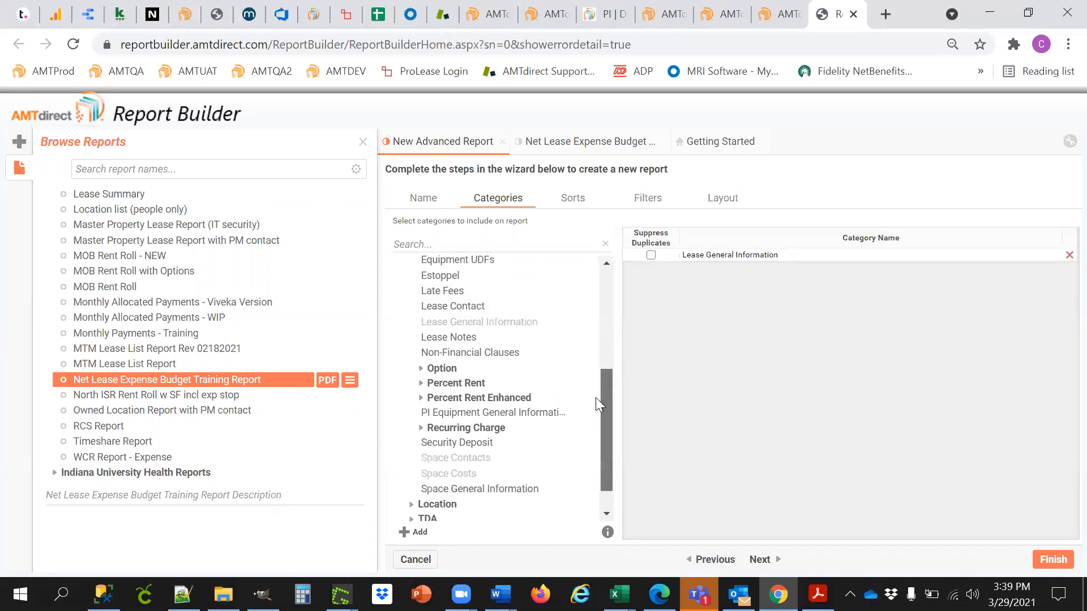
pyautogui.click(420, 428)
pyautogui.moveTo(609, 370); pyautogui.dragTo(601, 420)
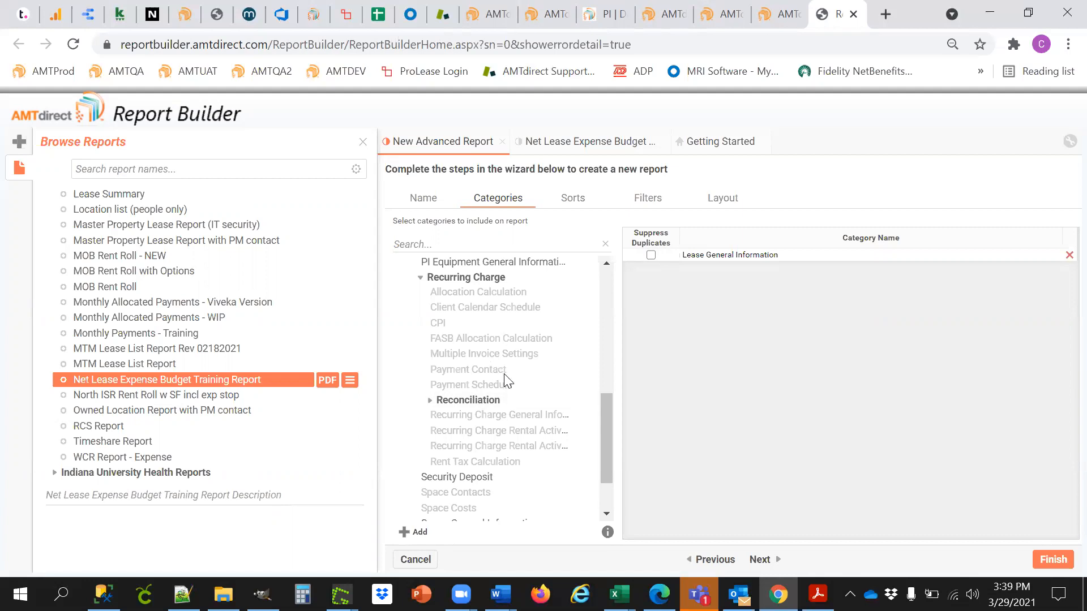
pyautogui.scroll(-2, 508, 378)
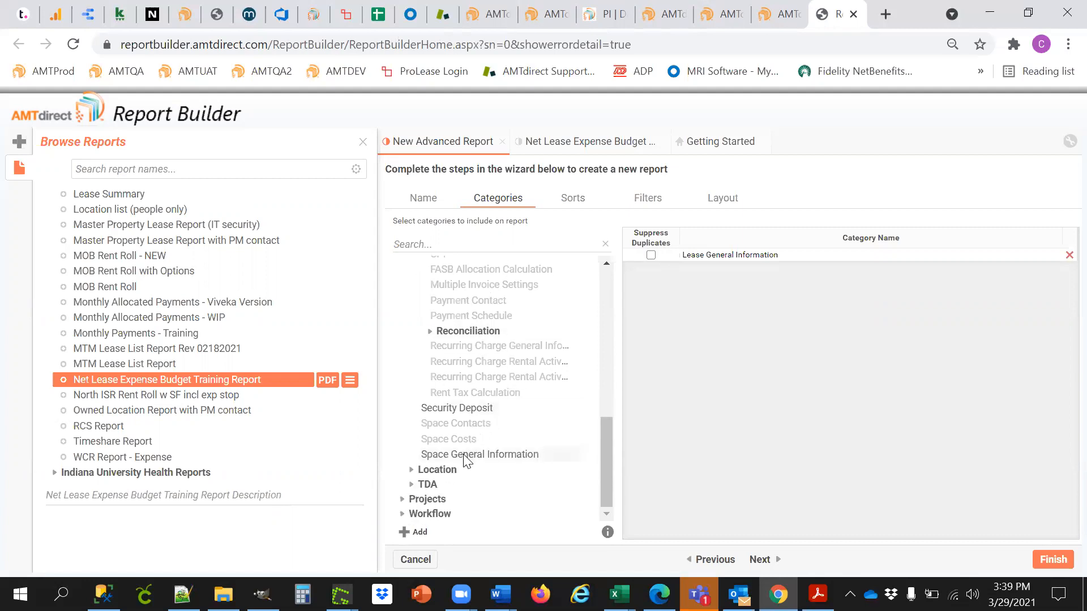
pyautogui.moveTo(463, 454); pyautogui.dragTo(769, 349)
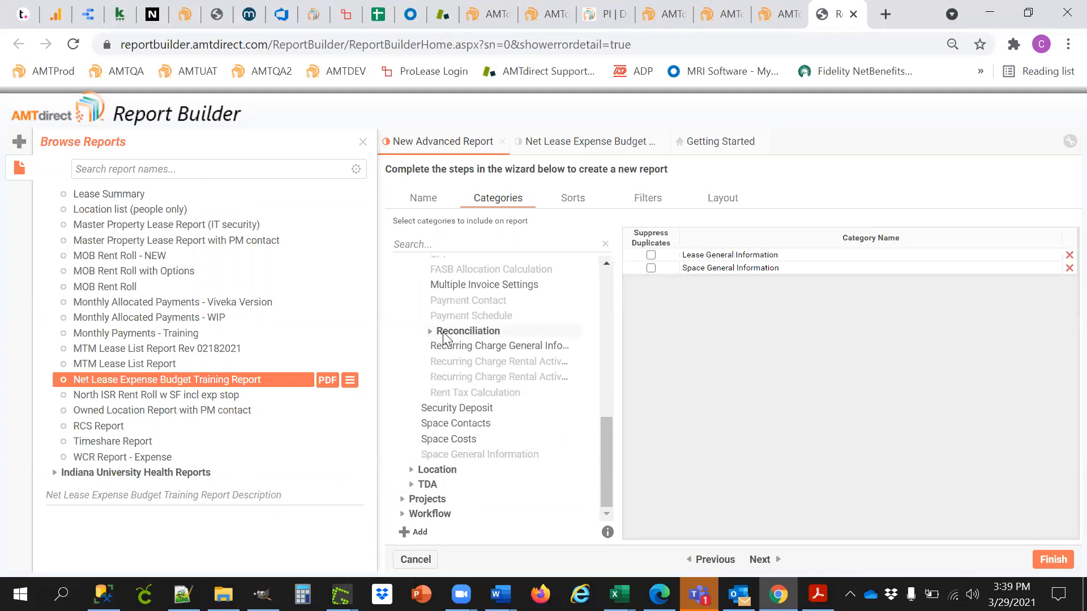
# Add the Recurring Charge General Information and Payment Schedule categories to the report
pyautogui.moveTo(486, 350); pyautogui.dragTo(803, 365)
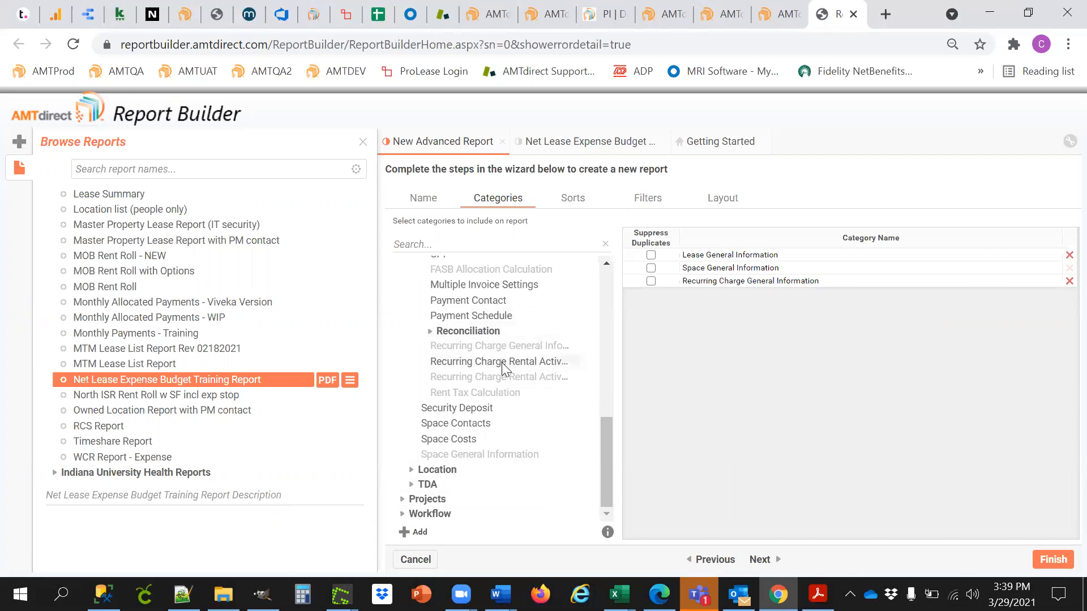
pyautogui.click(499, 322)
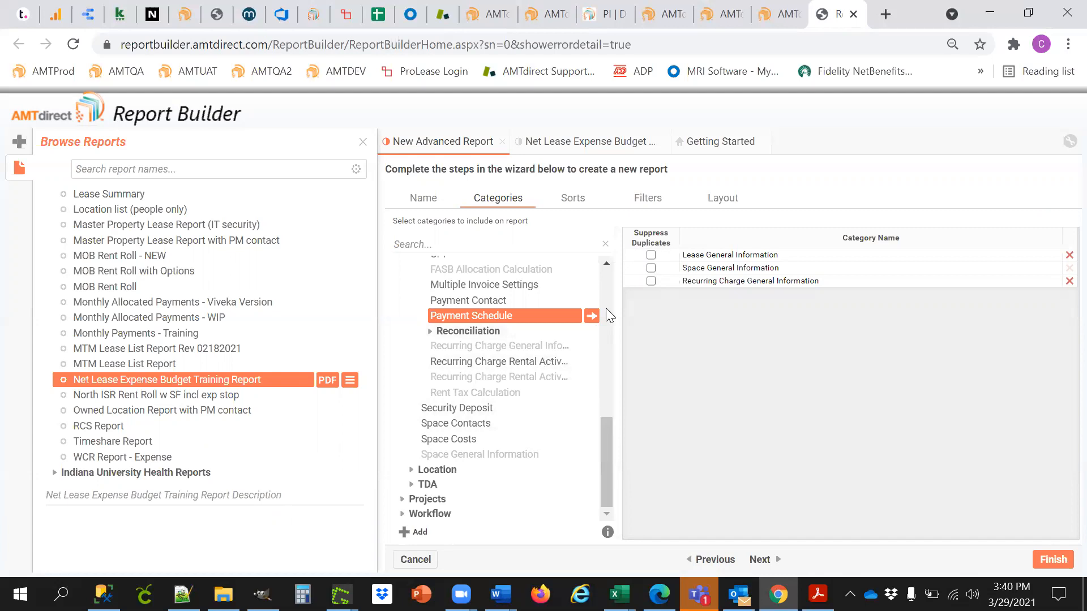
pyautogui.click(592, 316)
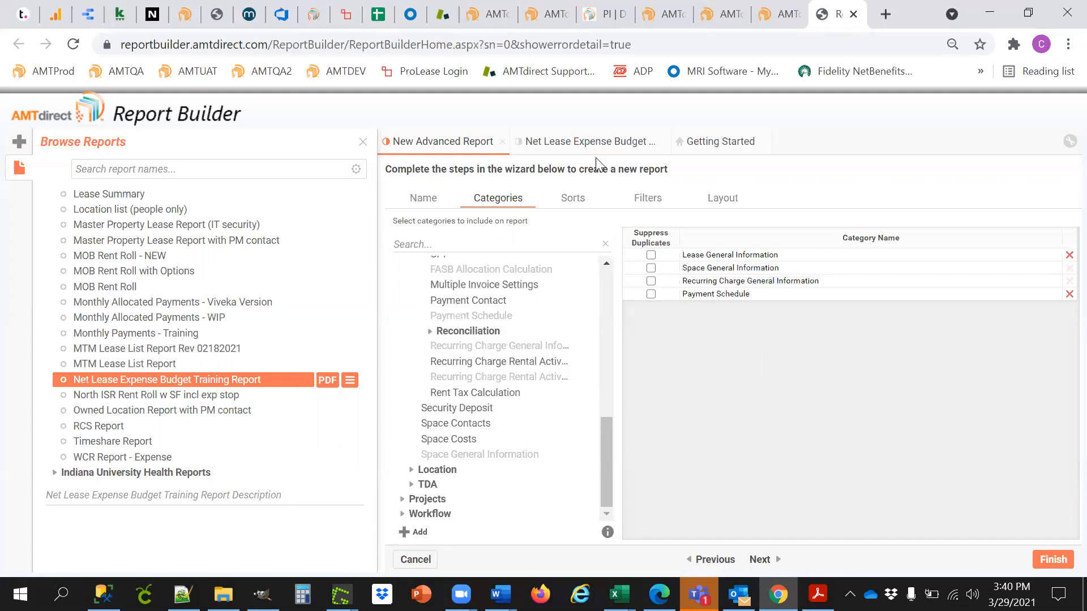
# Switch to the AMTdirect lease page for Master Lease @ MMP South and review the BRN - RE charge's rental activity
pyautogui.click(540, 27)
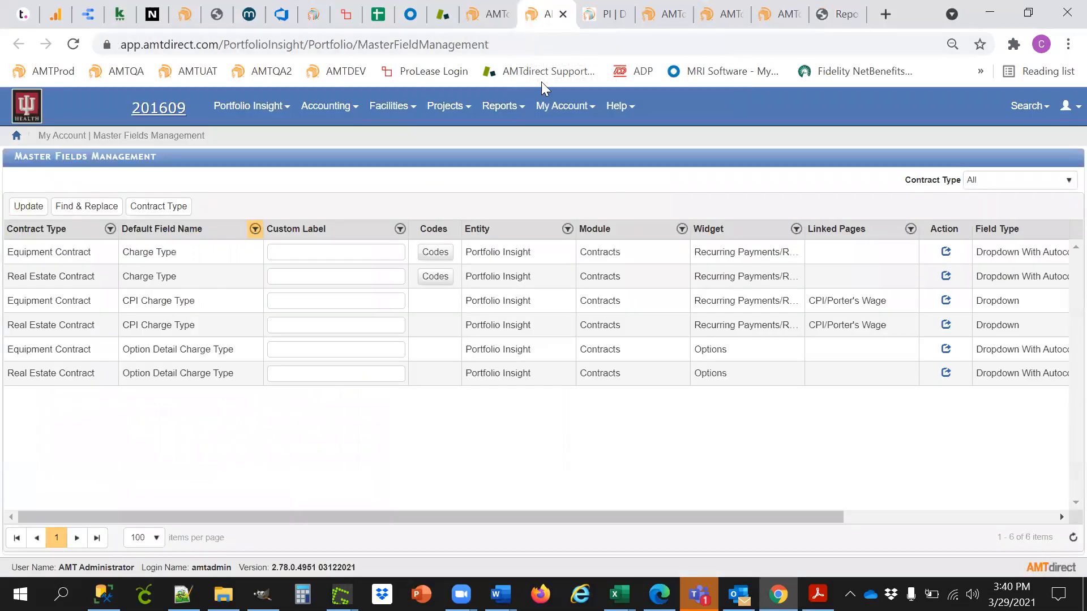
pyautogui.click(599, 29)
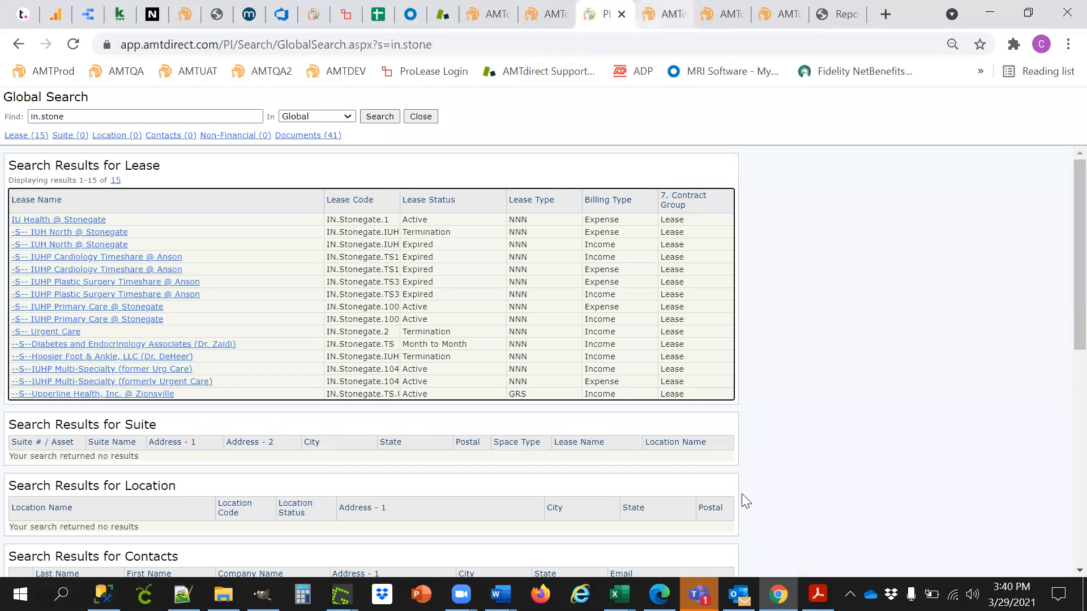
pyautogui.click(666, 13)
pyautogui.scroll(-10, 676, 215)
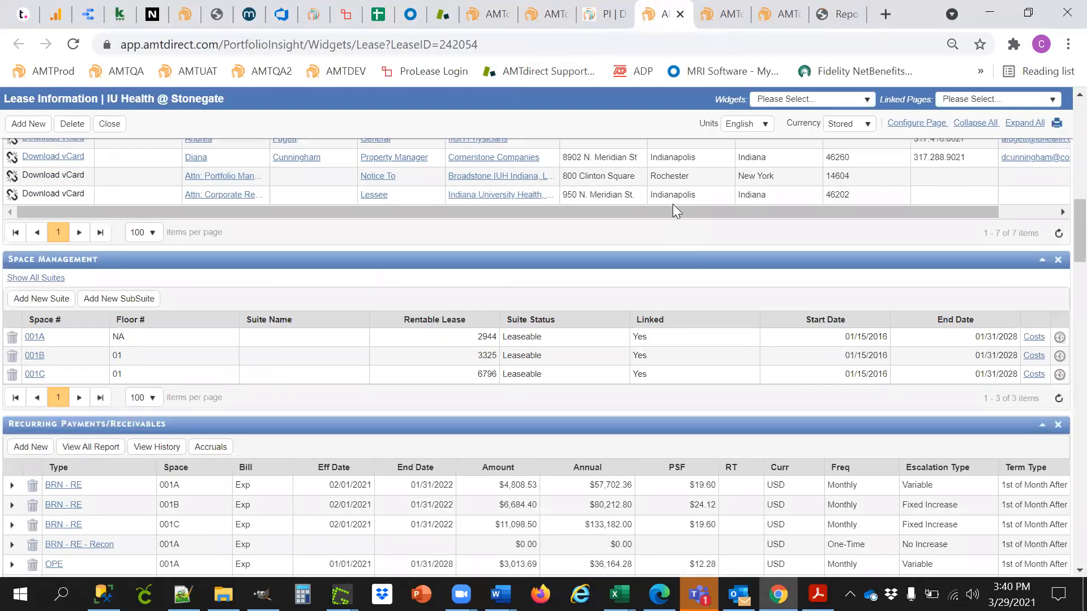
pyautogui.click(719, 14)
pyautogui.scroll(-10, 608, 186)
pyautogui.scroll(-3, 608, 185)
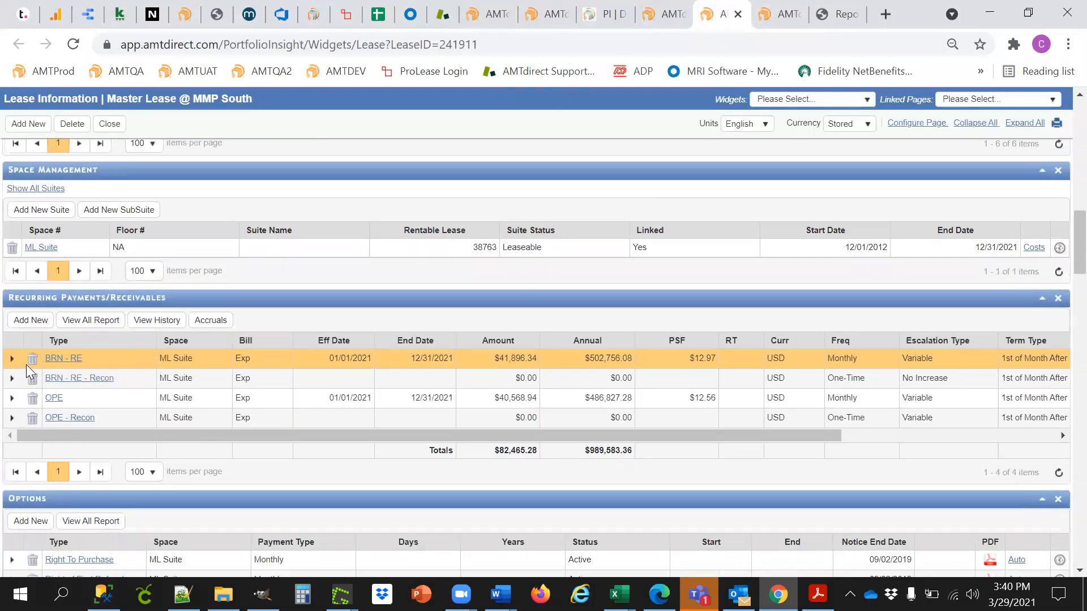
pyautogui.click(12, 358)
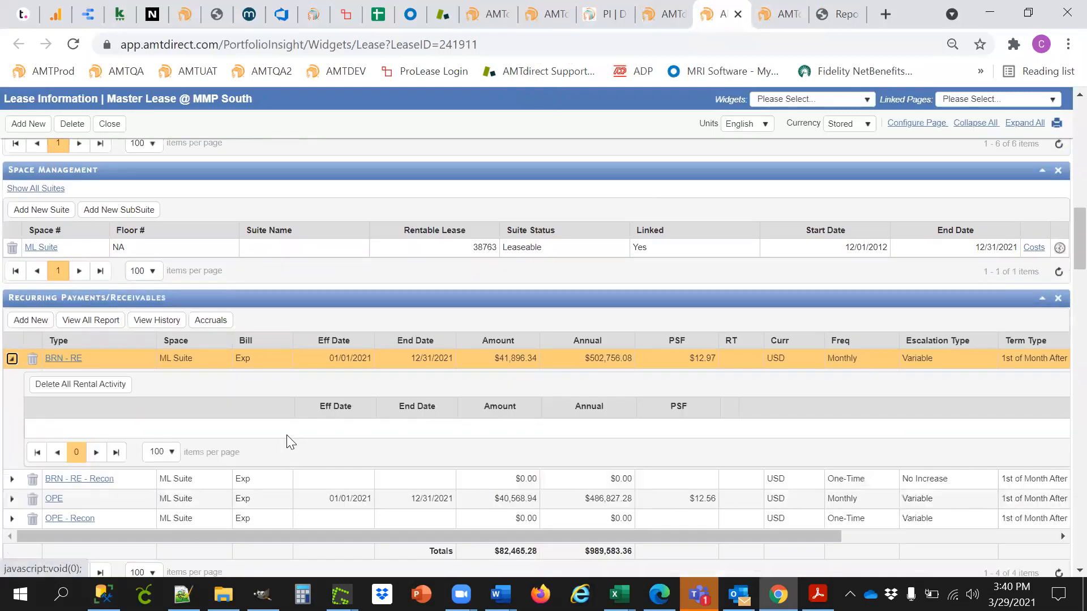
pyautogui.scroll(-5, 431, 419)
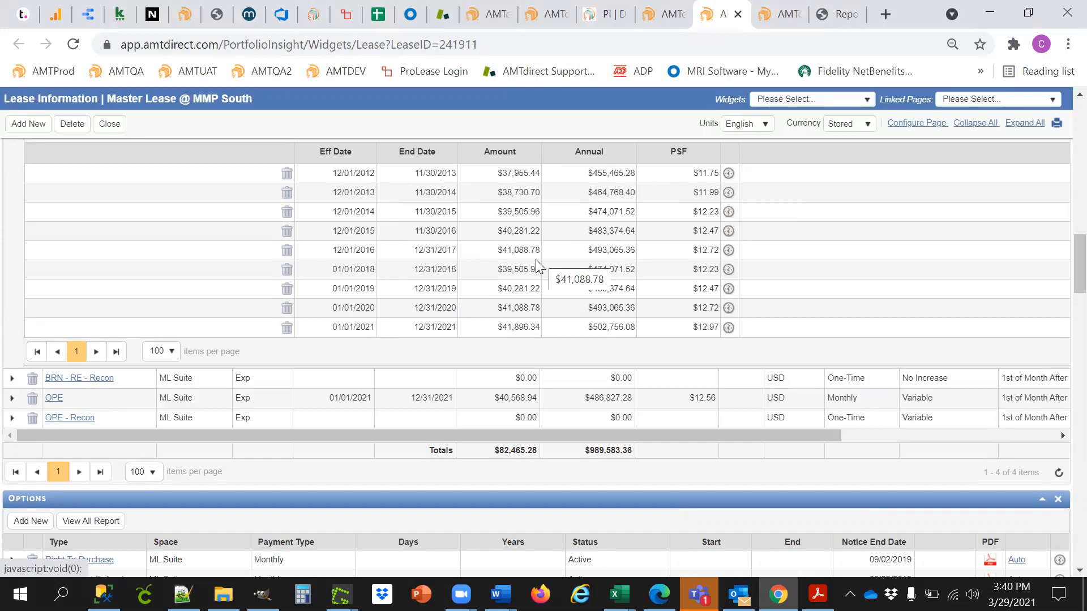
pyautogui.scroll(3, 467, 258)
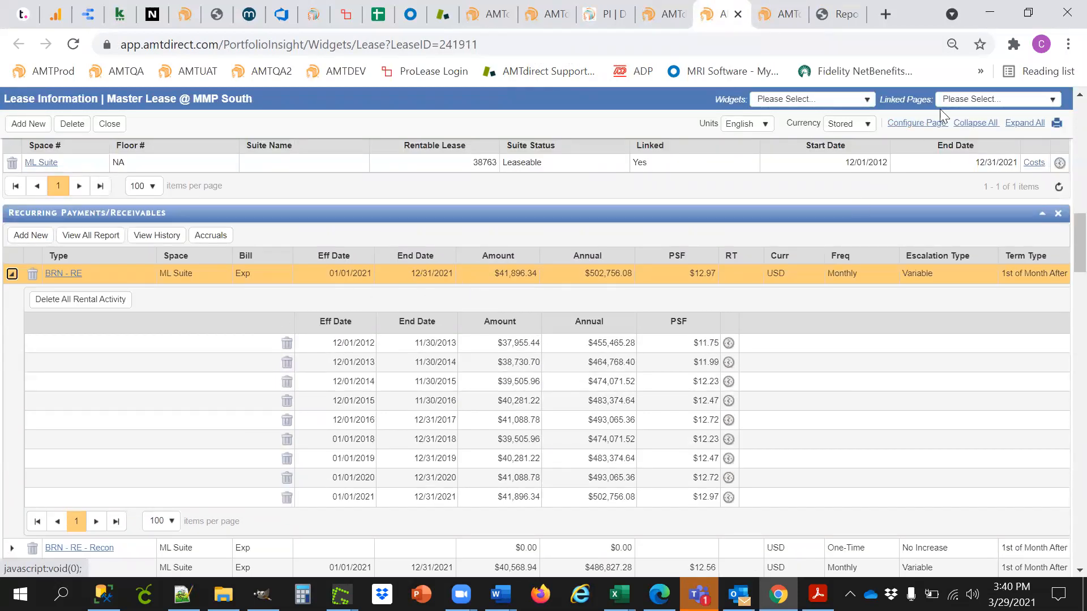
# Open the BRN - RE recurring charge of Master Lease @ MMP South and review its linked payment schedule
pyautogui.click(979, 100)
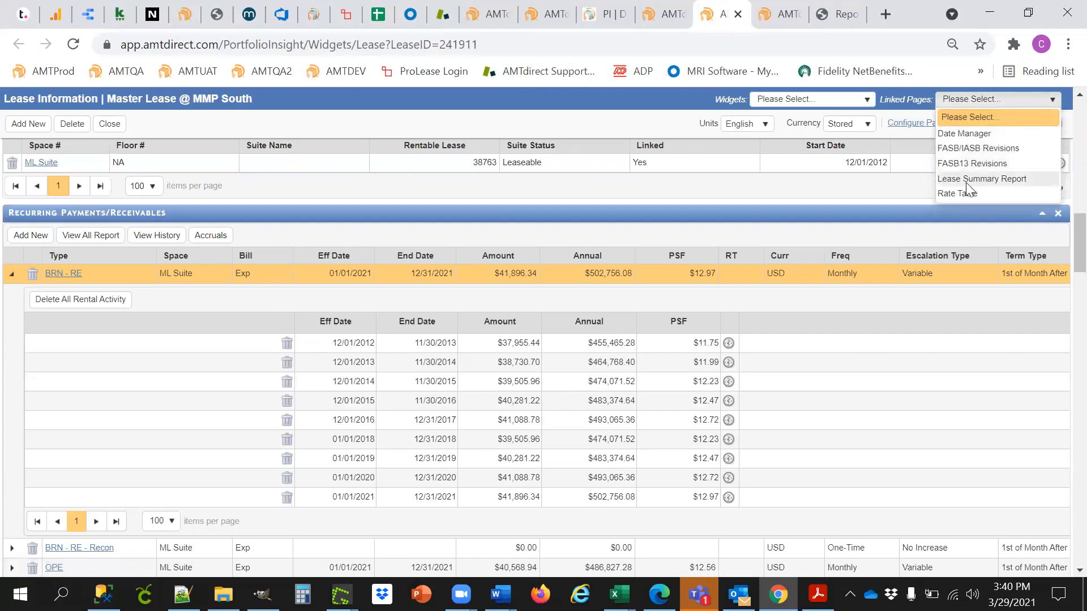
pyautogui.click(77, 274)
pyautogui.click(735, 14)
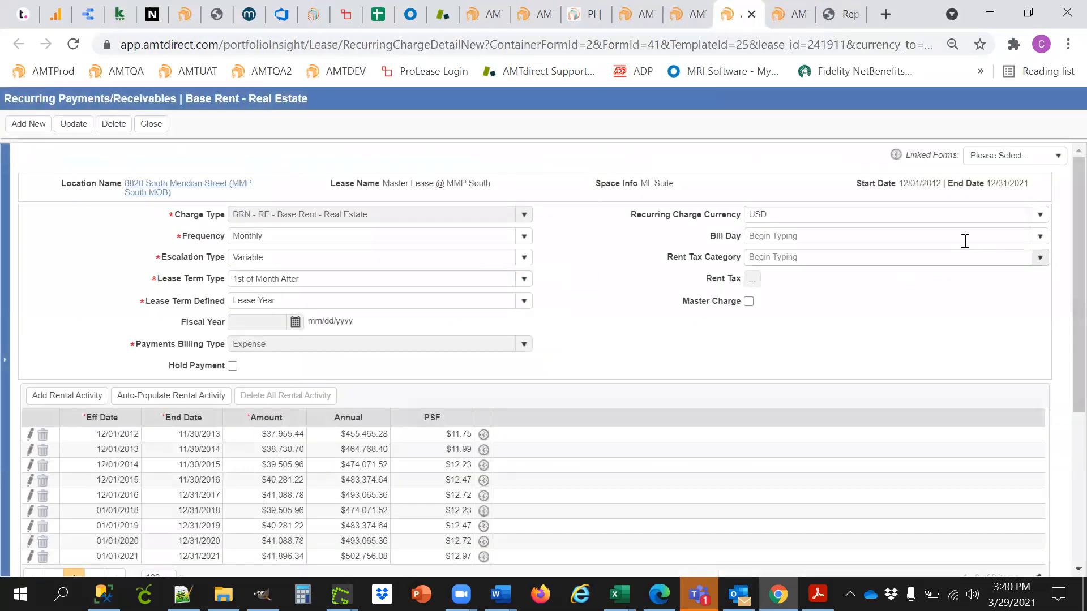
pyautogui.click(998, 157)
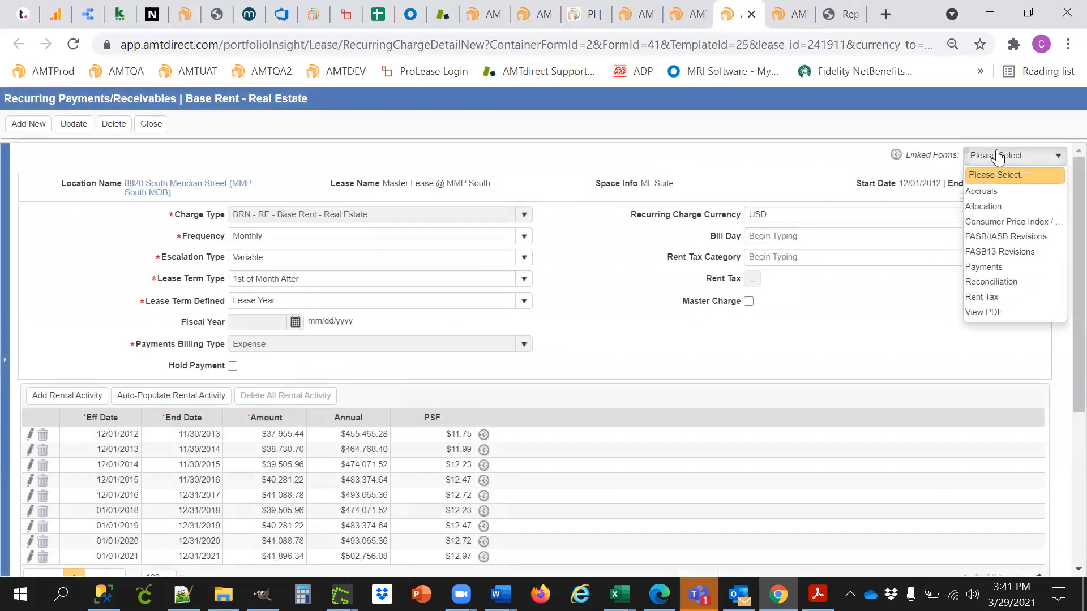
pyautogui.click(988, 267)
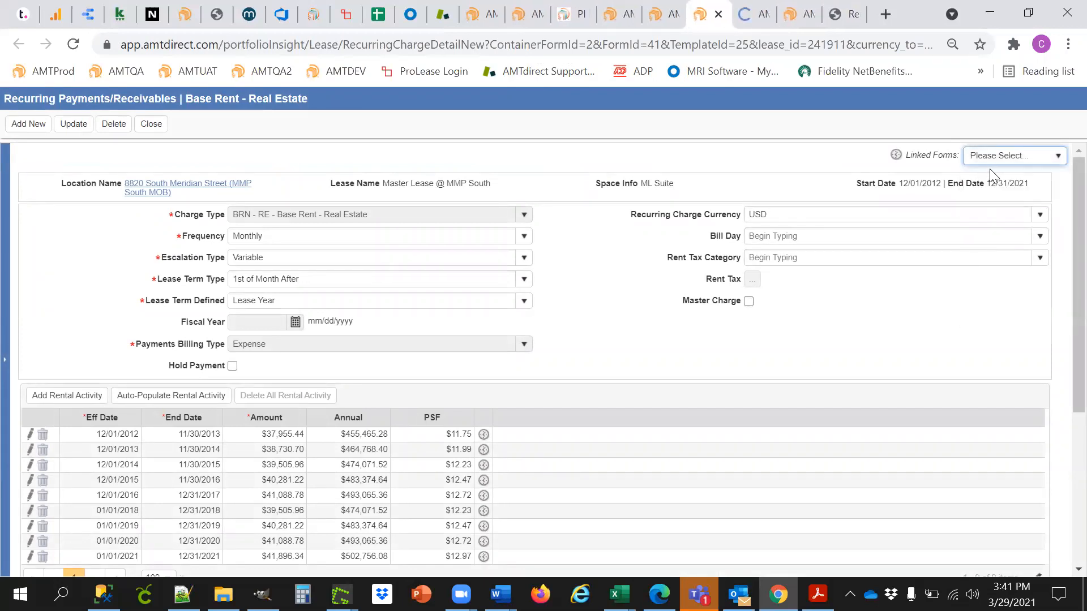
pyautogui.click(757, 13)
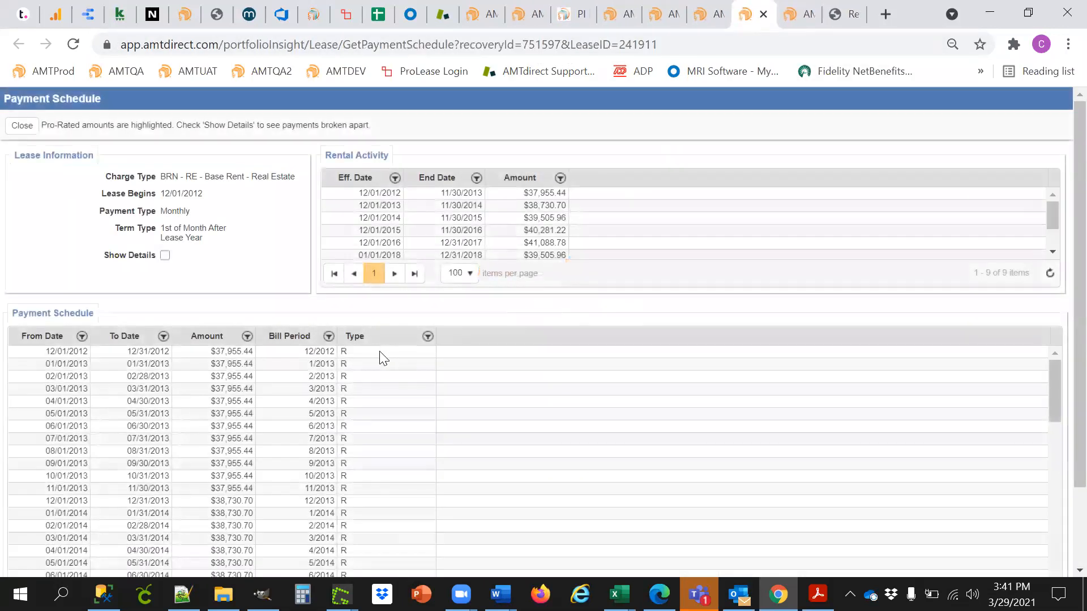
pyautogui.scroll(-5, 377, 374)
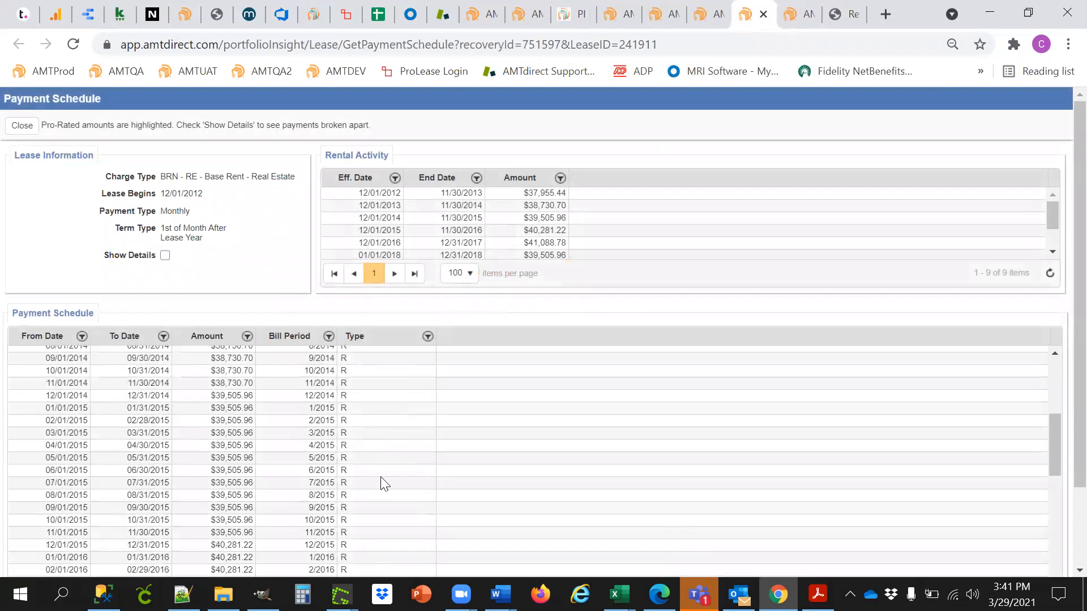
pyautogui.scroll(-6, 380, 477)
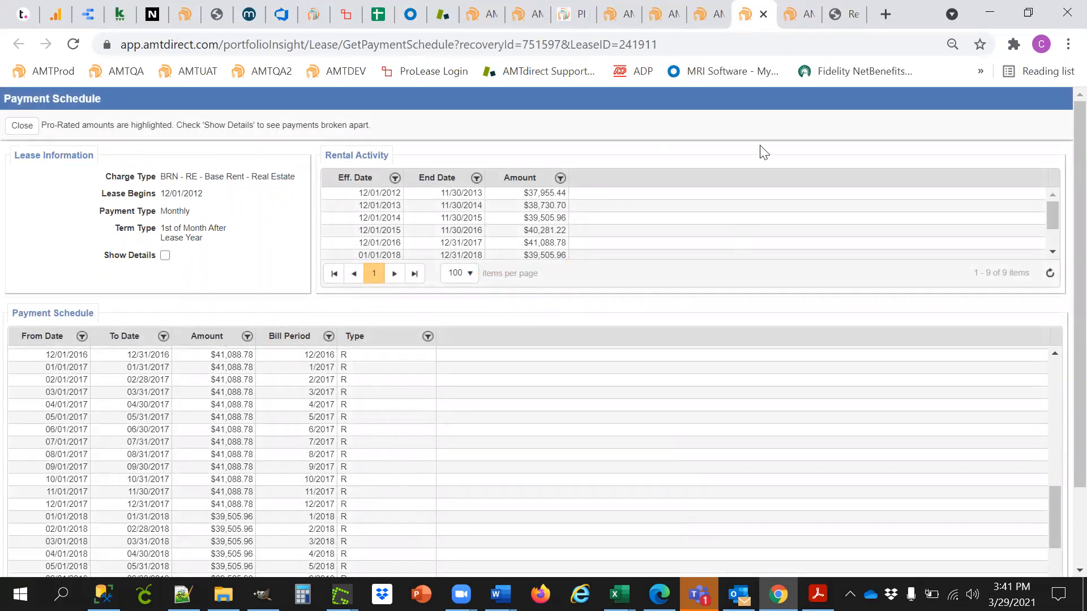
# Return to Report Builder, check which fields Allocation Calculation contains and add that category to the report
pyautogui.click(840, 16)
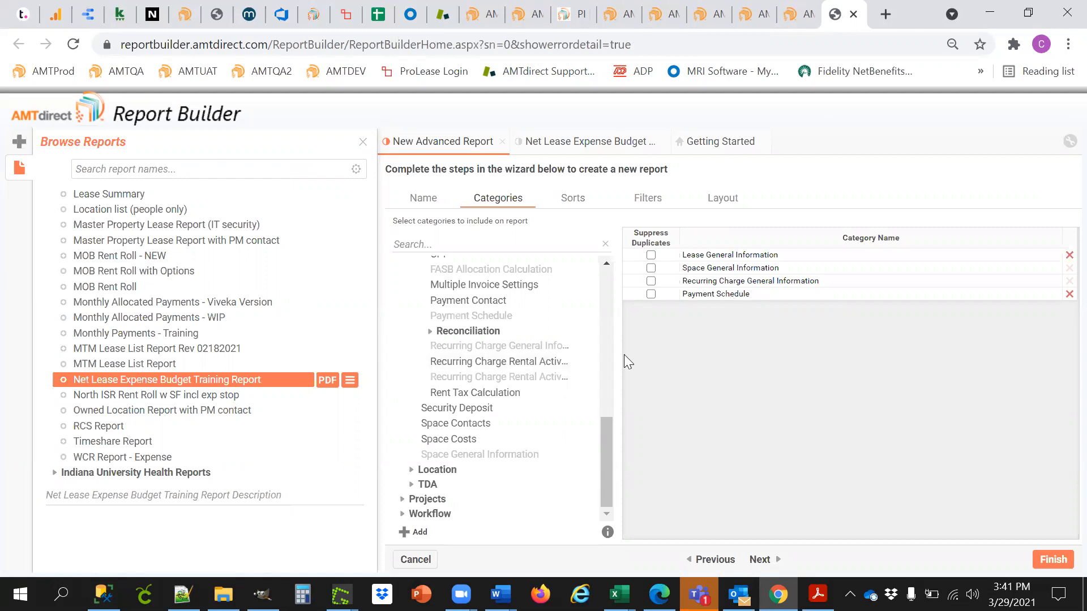
pyautogui.moveTo(606, 438); pyautogui.dragTo(606, 407)
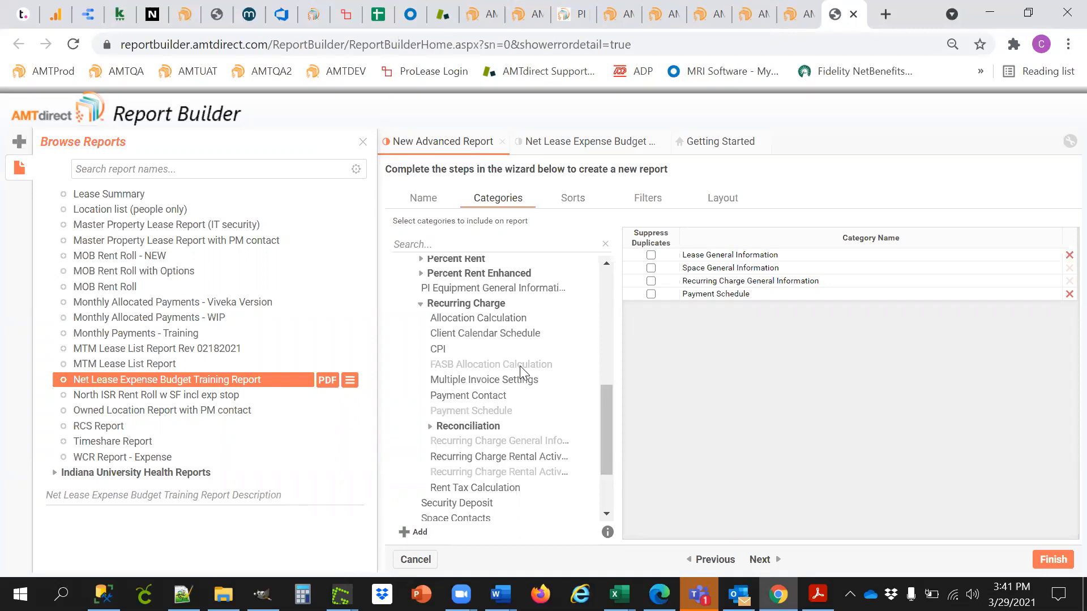
pyautogui.click(486, 320)
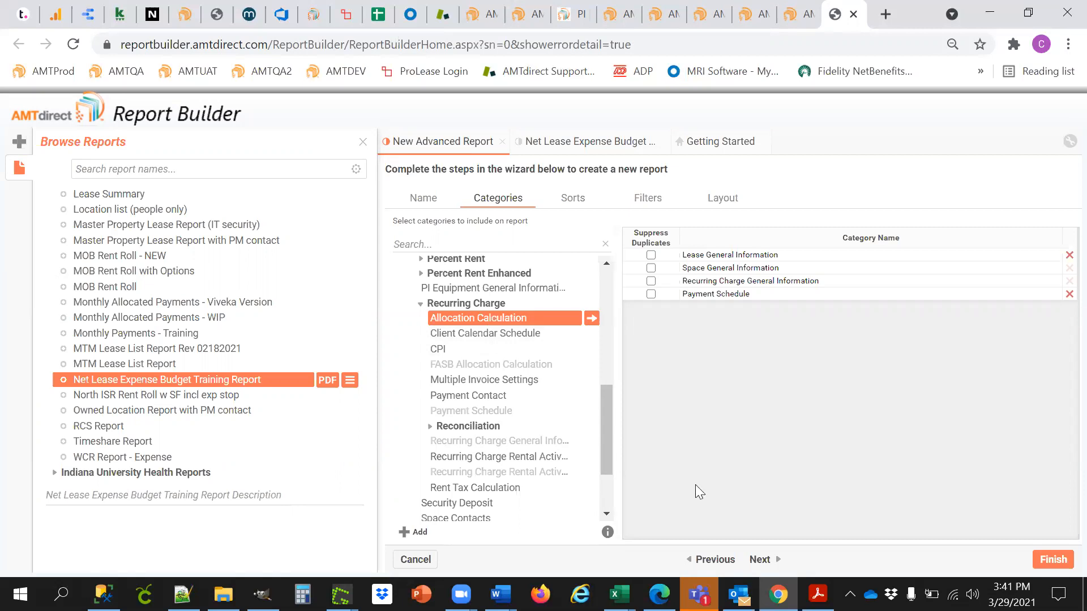
pyautogui.click(607, 532)
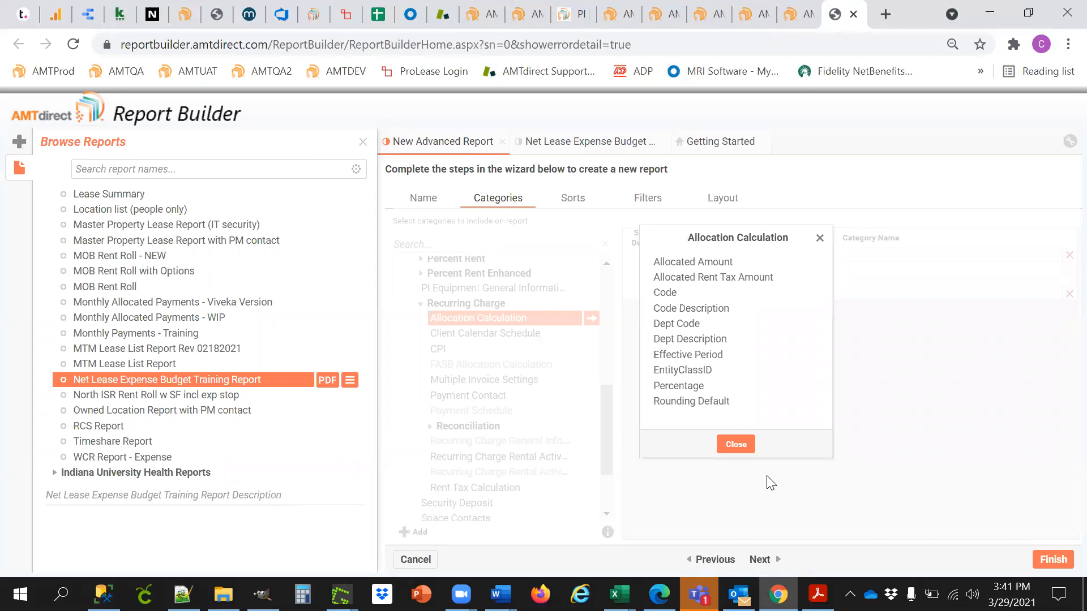
pyautogui.click(736, 445)
pyautogui.moveTo(527, 315); pyautogui.dragTo(762, 341)
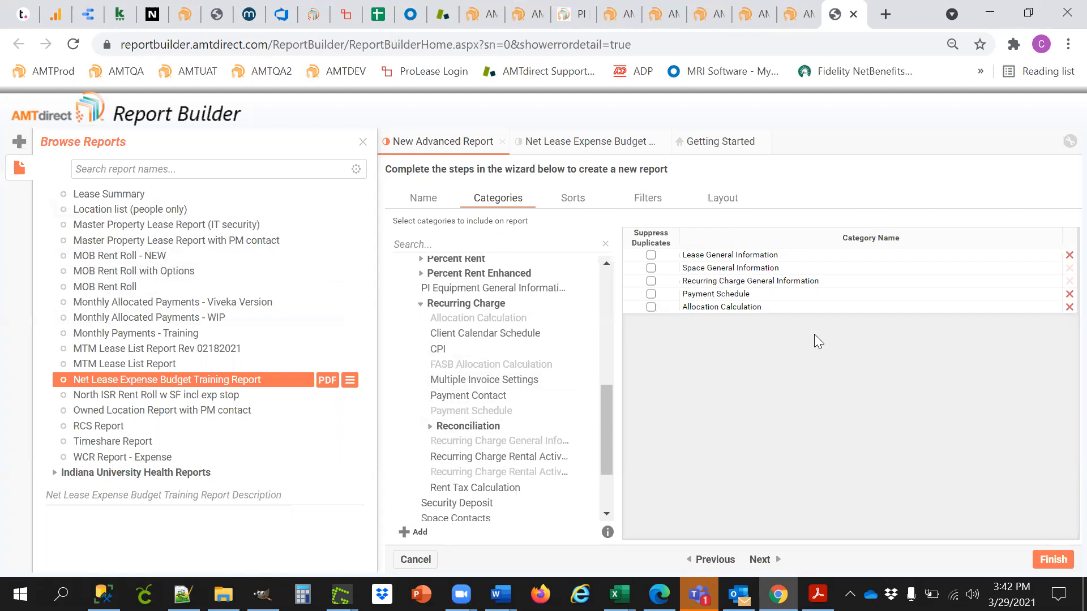
# Hide the report browser and add File ID from Lease General Information as the report's first sort field
pyautogui.click(20, 169)
pyautogui.click(224, 201)
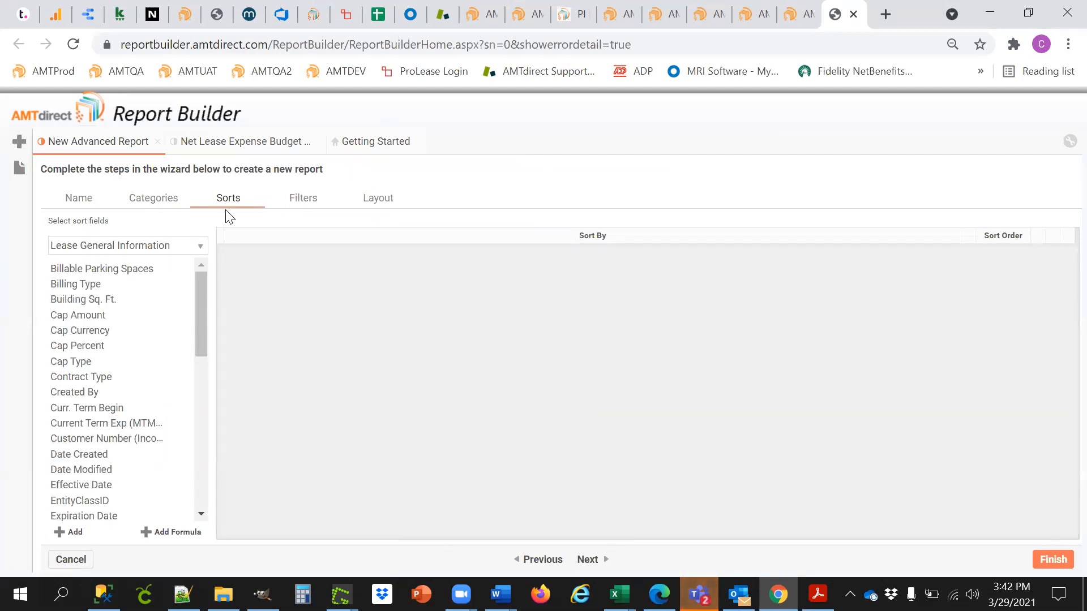
pyautogui.click(184, 246)
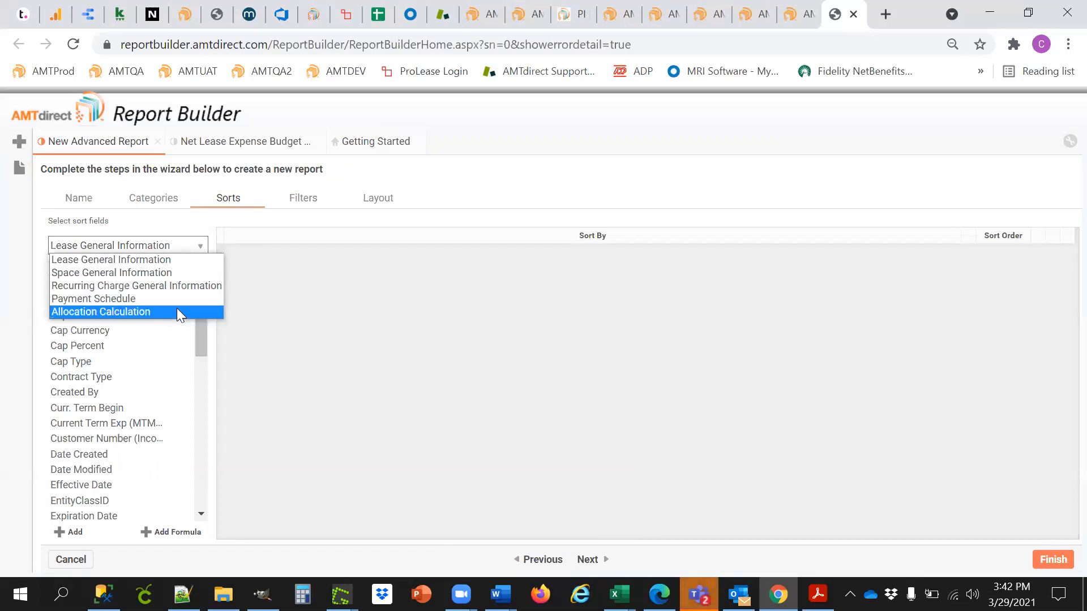
pyautogui.click(269, 306)
pyautogui.moveTo(202, 289); pyautogui.dragTo(199, 329)
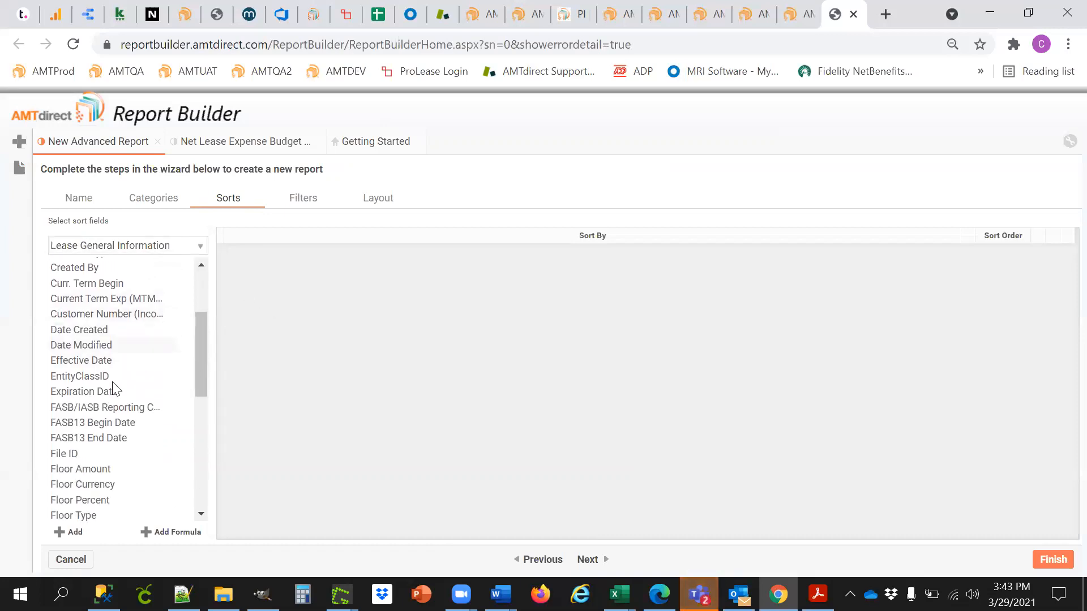
pyautogui.moveTo(79, 456); pyautogui.dragTo(435, 464)
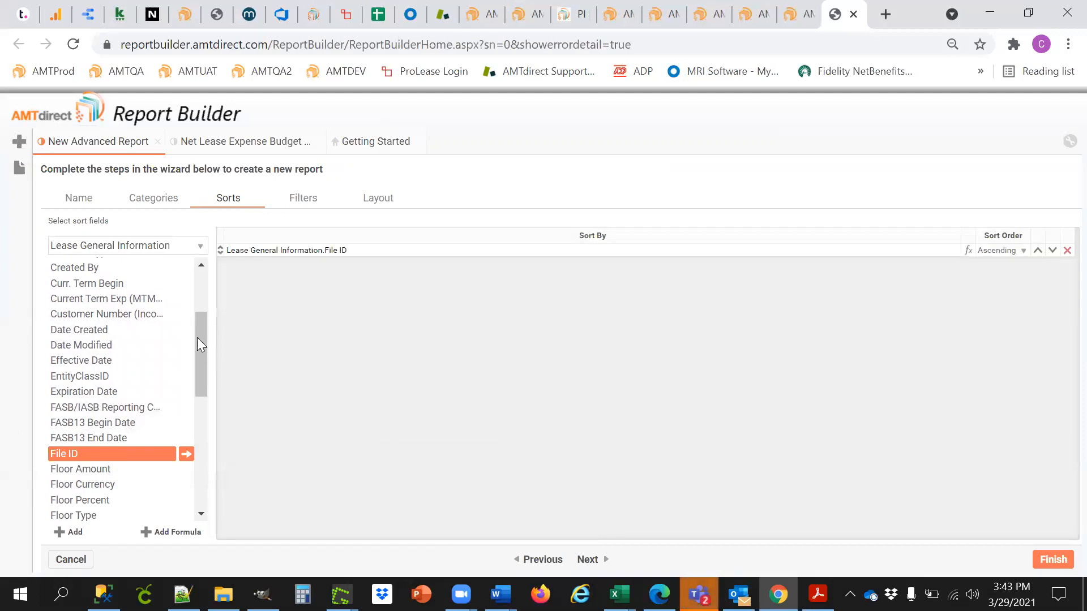
# Add Suite # / Asset from Space General Information and Charge Type from Recurring Charge General Information as sort fields
pyautogui.click(118, 245)
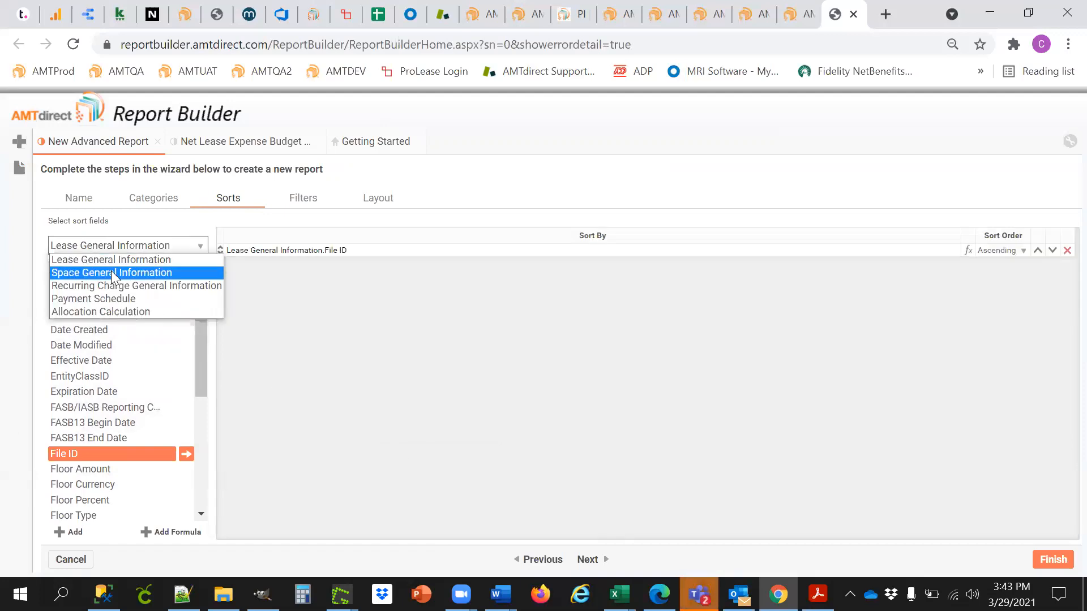
pyautogui.click(111, 271)
pyautogui.moveTo(196, 288); pyautogui.dragTo(189, 420)
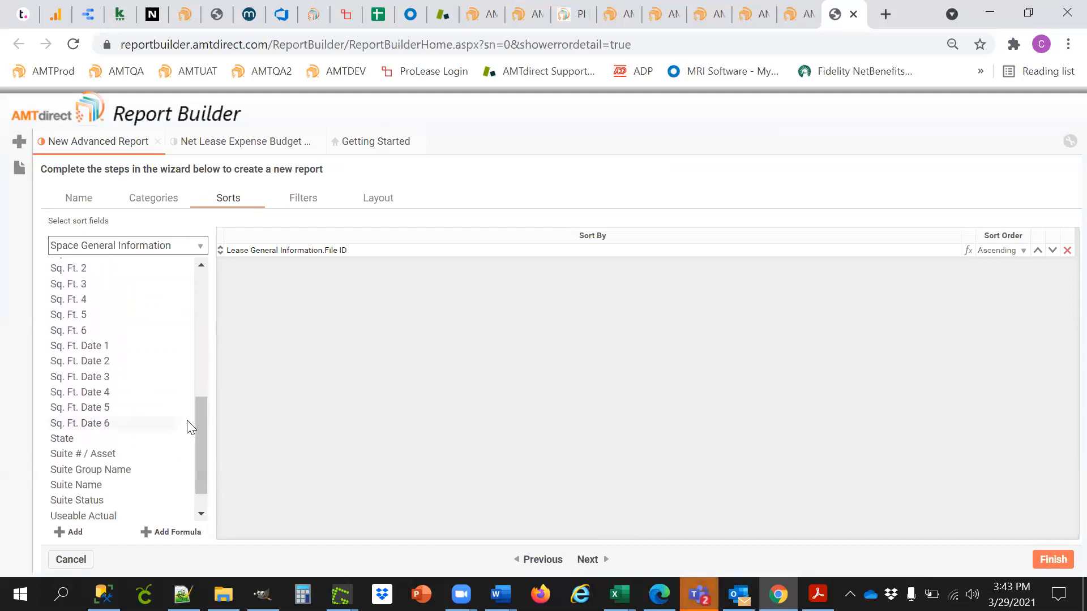
pyautogui.moveTo(102, 456); pyautogui.dragTo(328, 409)
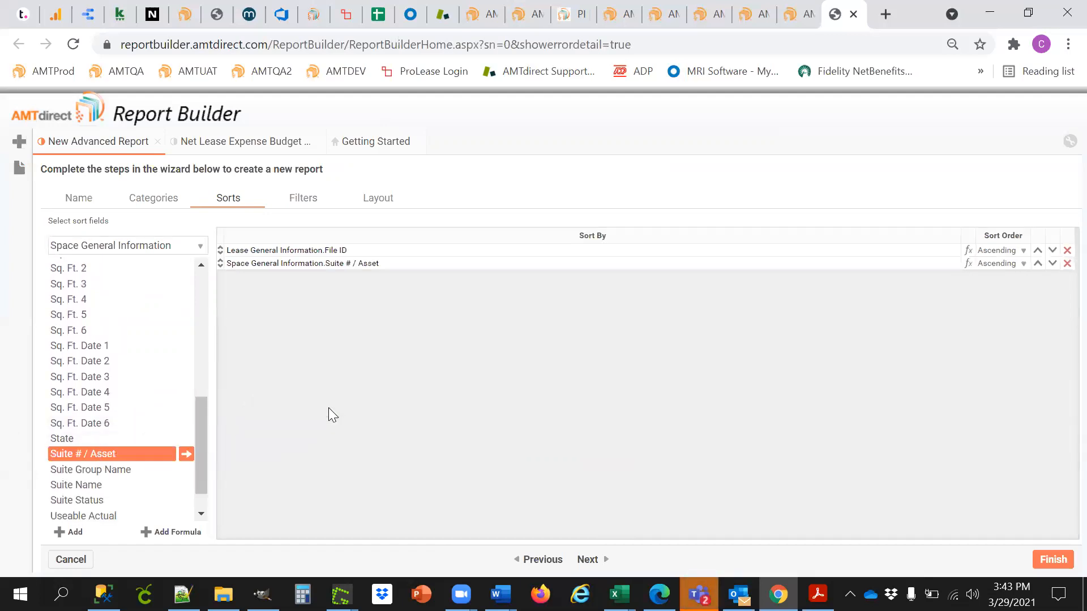
pyautogui.click(110, 249)
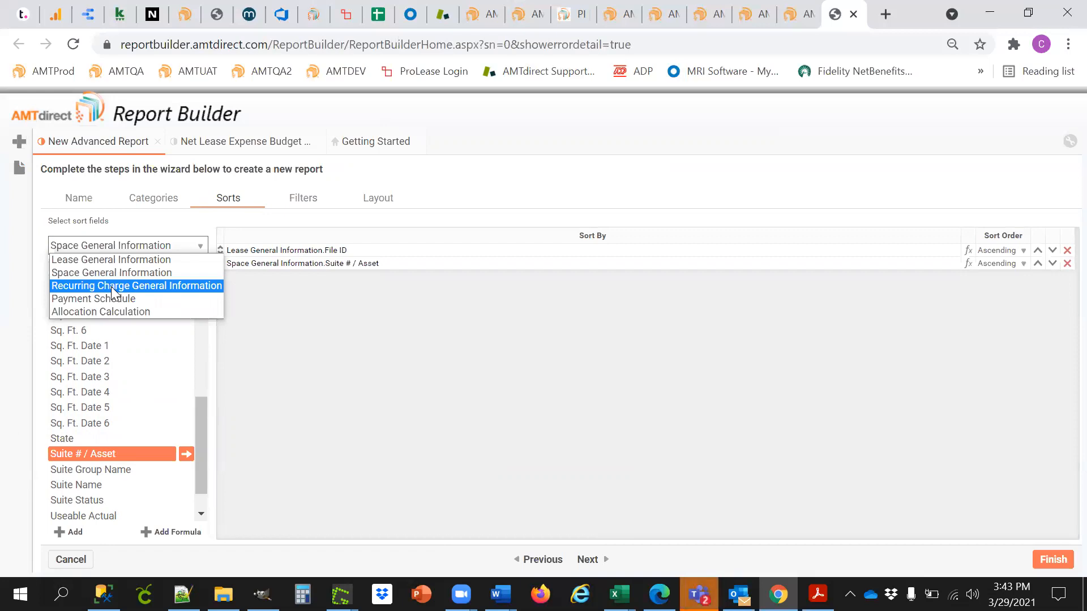
pyautogui.click(111, 285)
pyautogui.moveTo(87, 316); pyautogui.dragTo(329, 342)
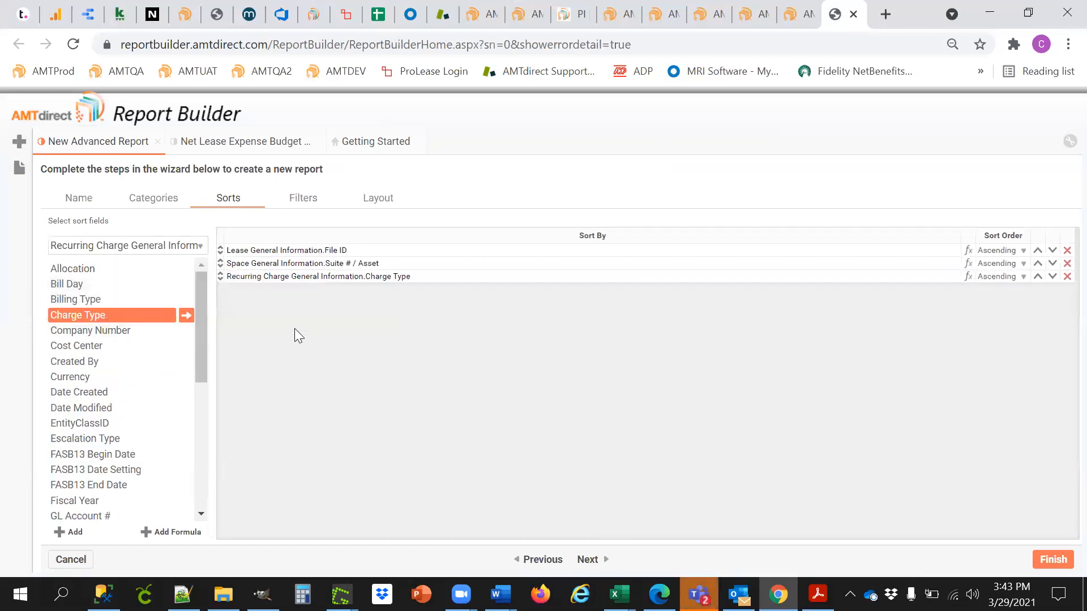
# Add Dept Code from Allocation Calculation and Bill Period from Payment Schedule as sort fields
pyautogui.click(111, 242)
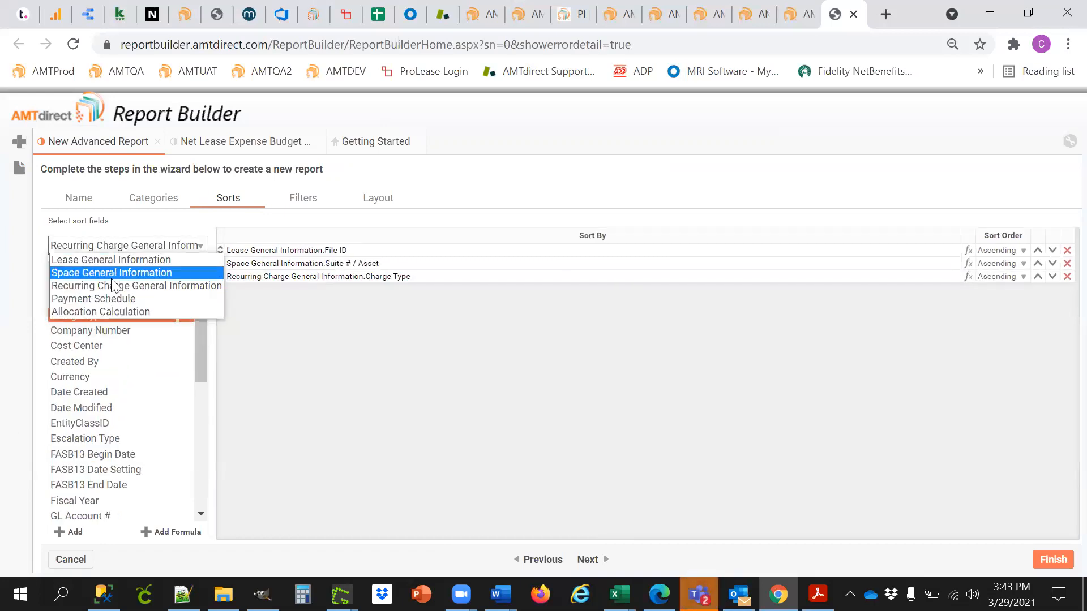
pyautogui.click(111, 312)
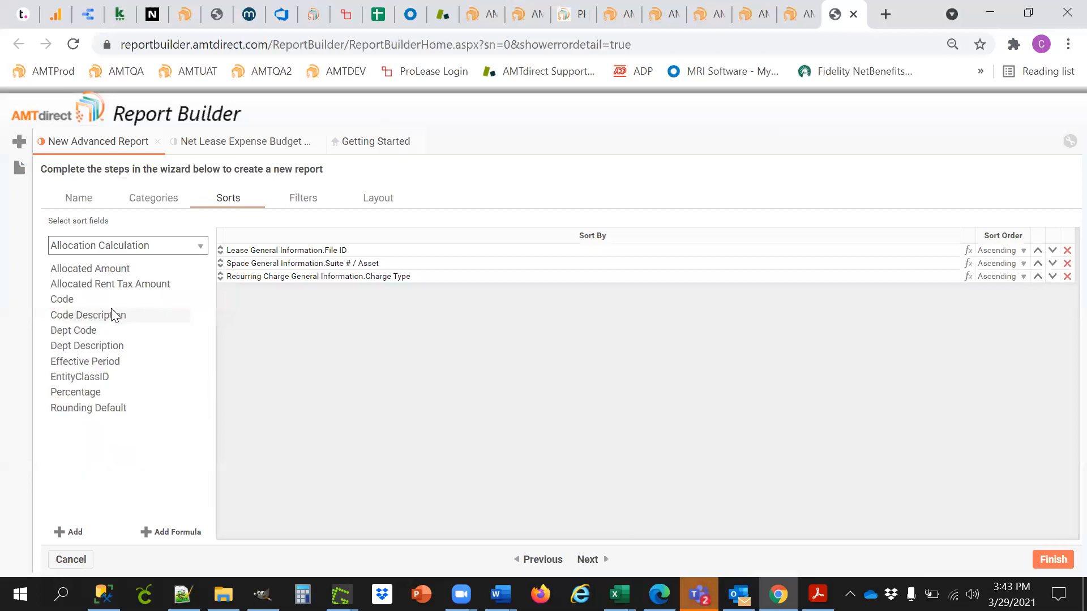
pyautogui.moveTo(88, 330); pyautogui.dragTo(370, 359)
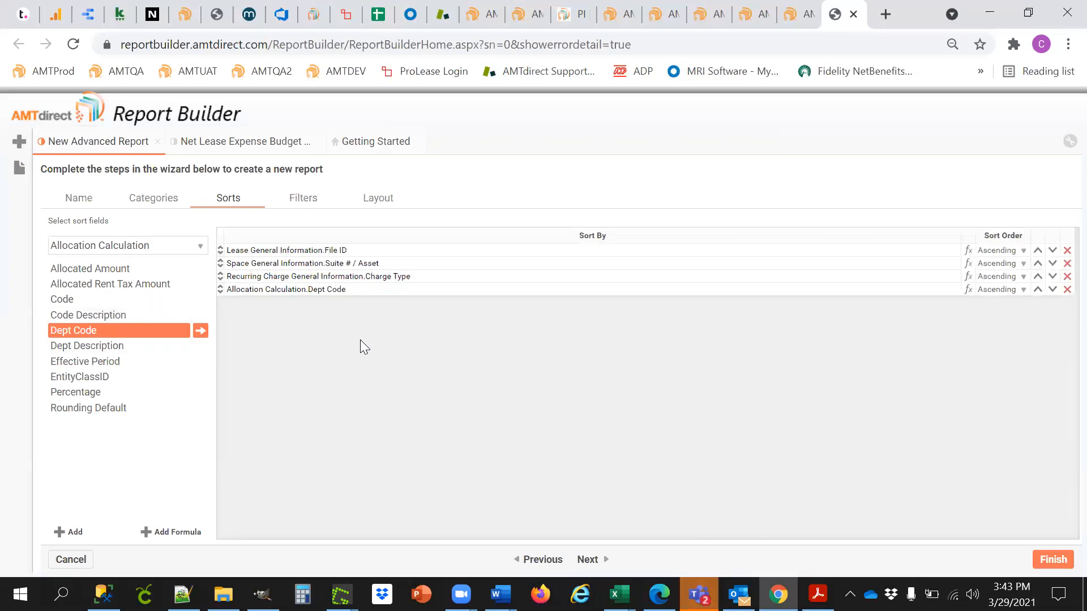
pyautogui.click(107, 247)
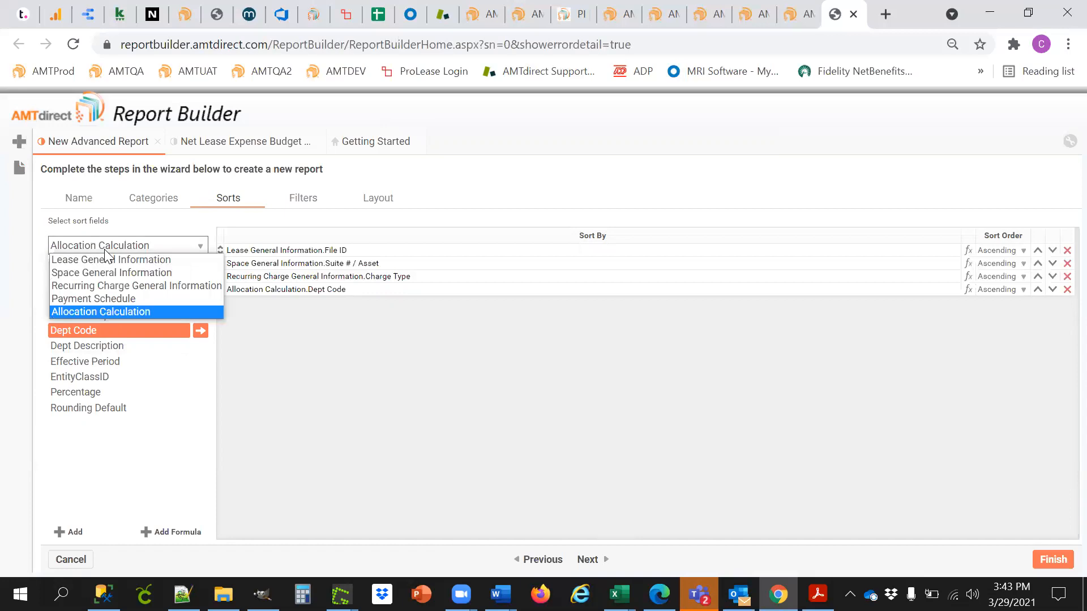
pyautogui.click(103, 300)
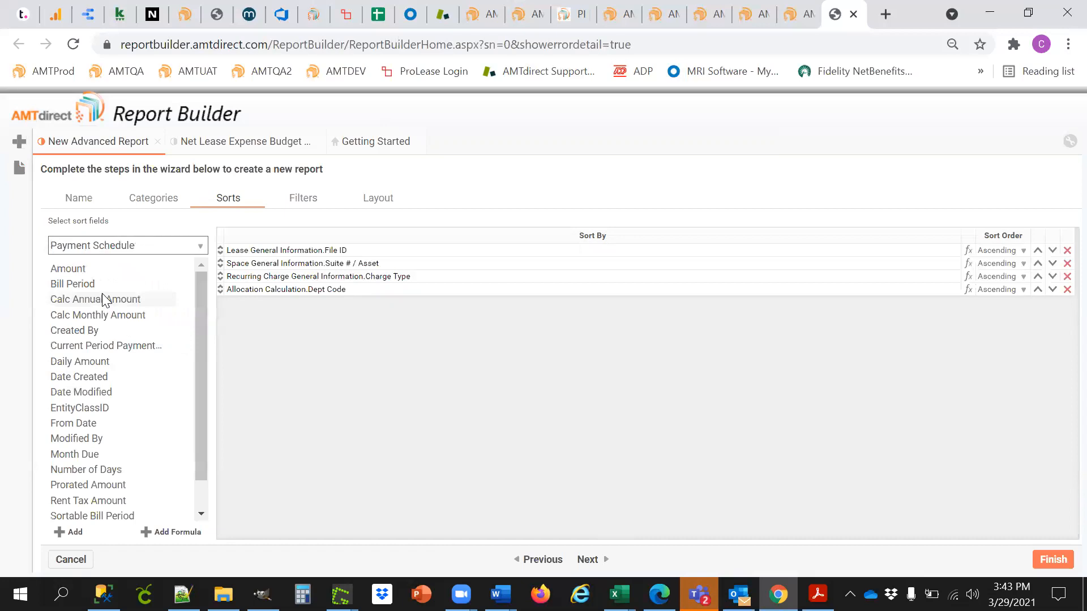
pyautogui.moveTo(99, 287); pyautogui.dragTo(292, 355)
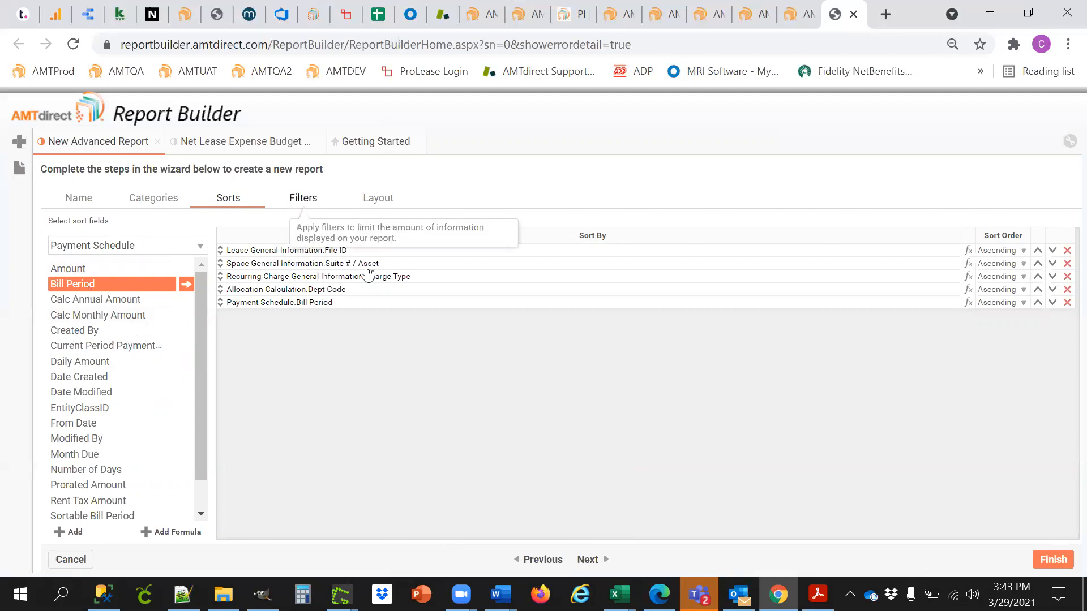
# Add a filter on the Recurring Charge General Information Charge Type field with the condition Is Not One Of
pyautogui.click(315, 204)
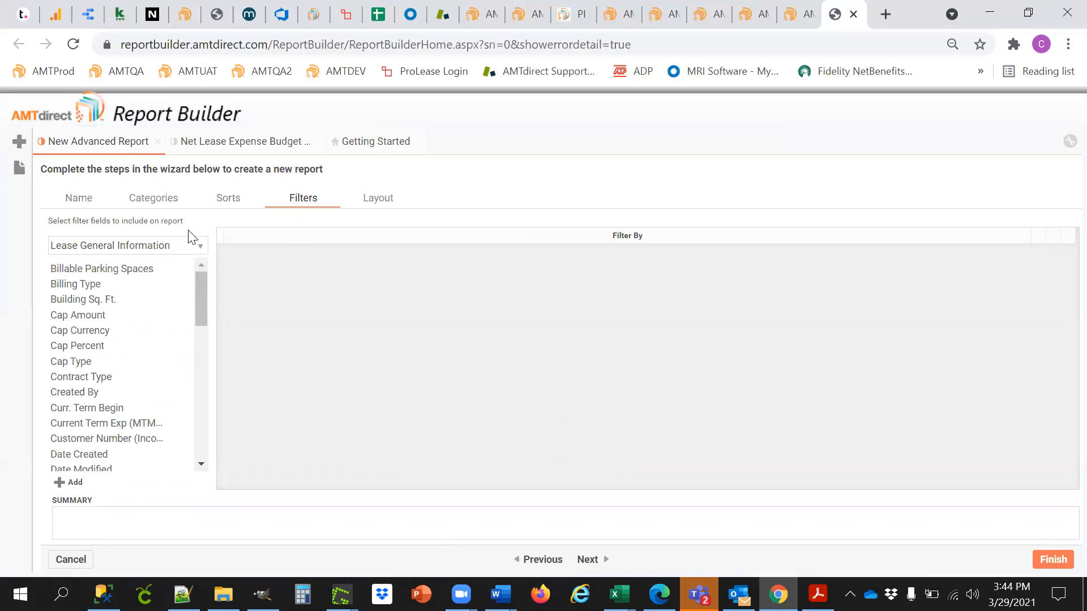
pyautogui.click(167, 245)
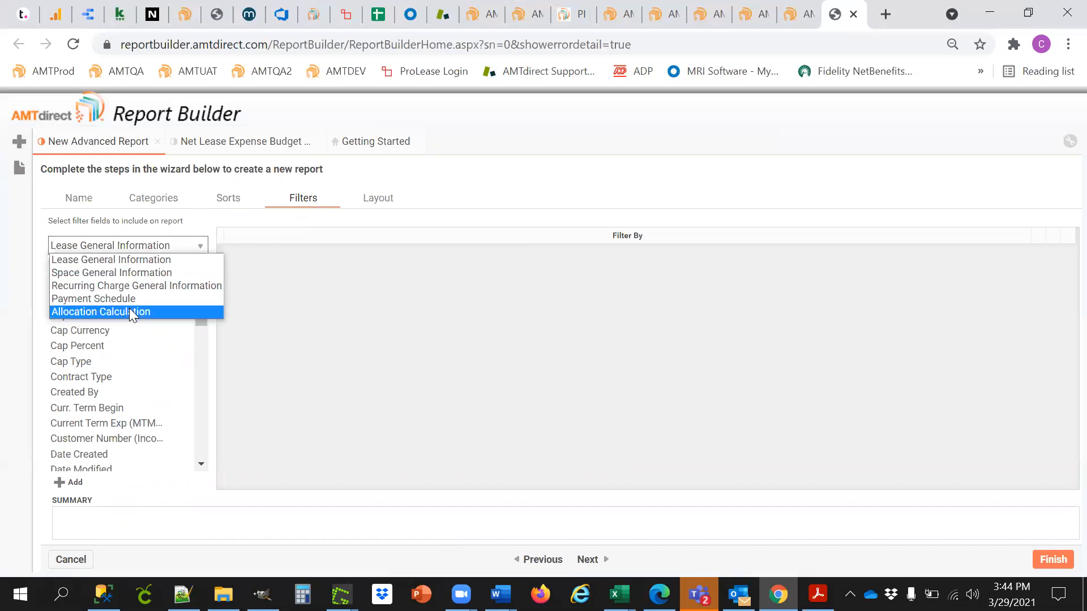
pyautogui.click(141, 287)
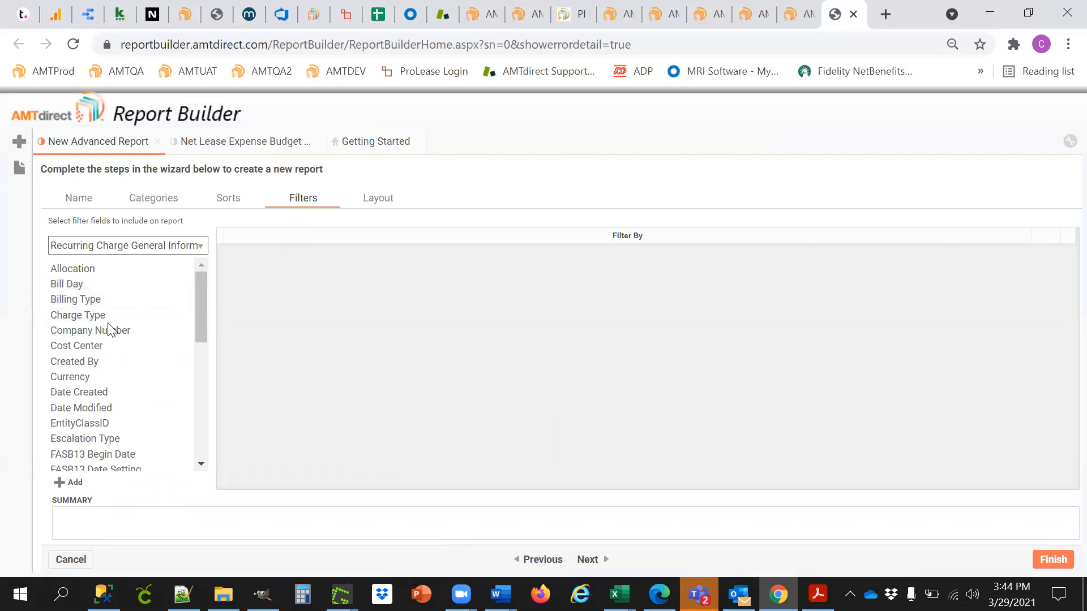
pyautogui.moveTo(95, 315); pyautogui.dragTo(357, 338)
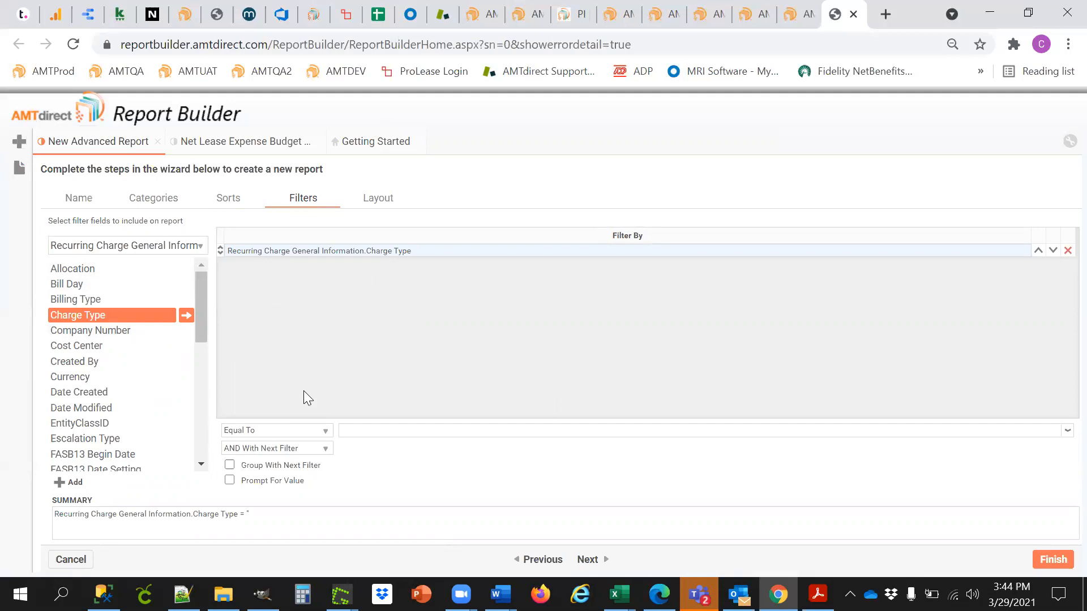
pyautogui.click(269, 433)
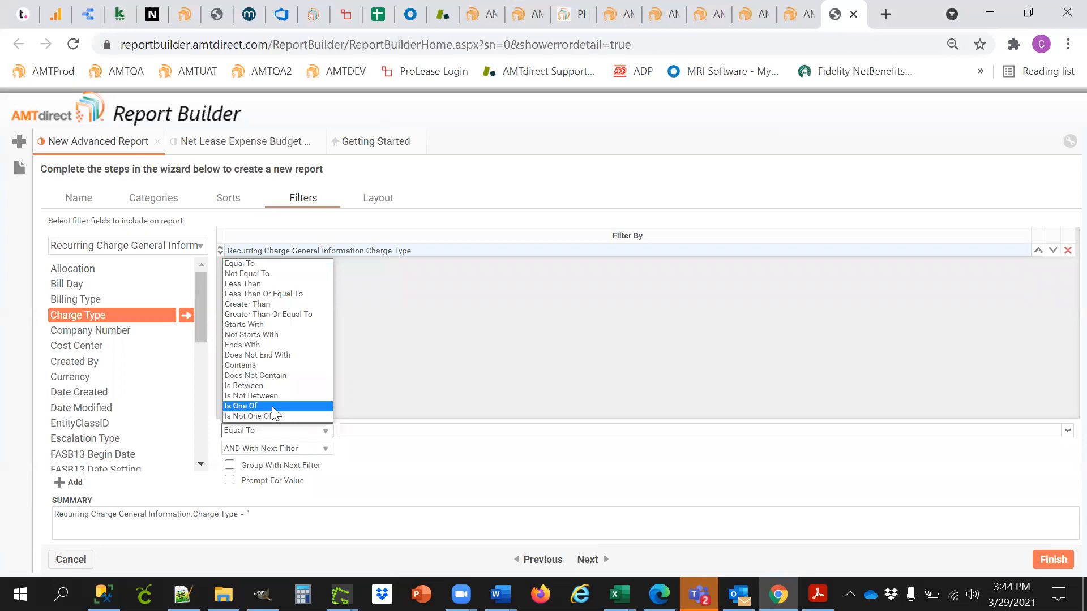
pyautogui.click(273, 416)
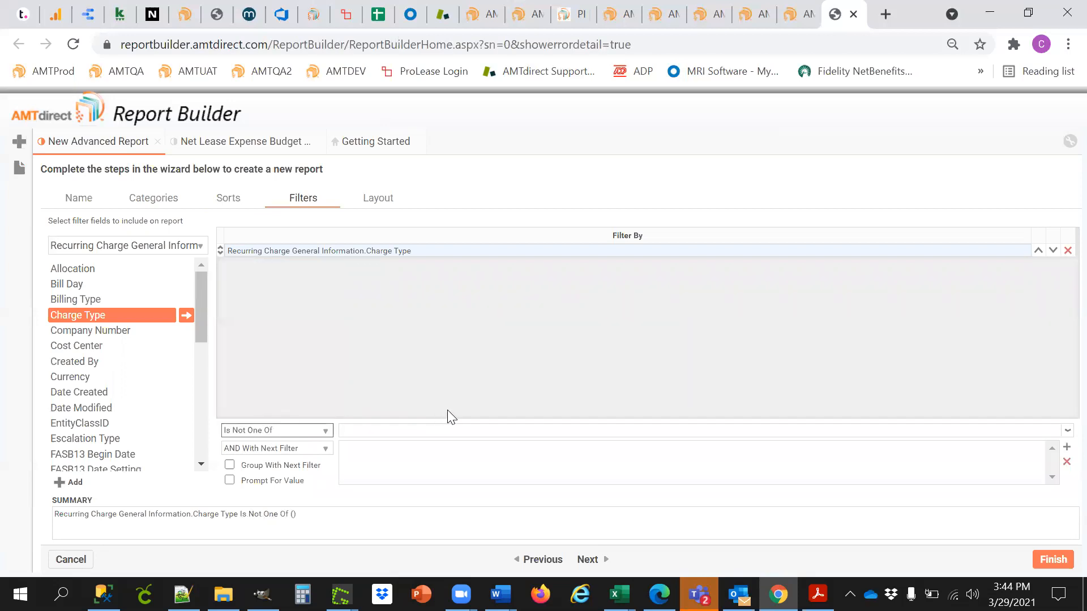
# Set the excluded charge types in the filter to BRN - EQP, BRN - RE, BRN - RE - 1 and CPI - 1
pyautogui.click(1067, 432)
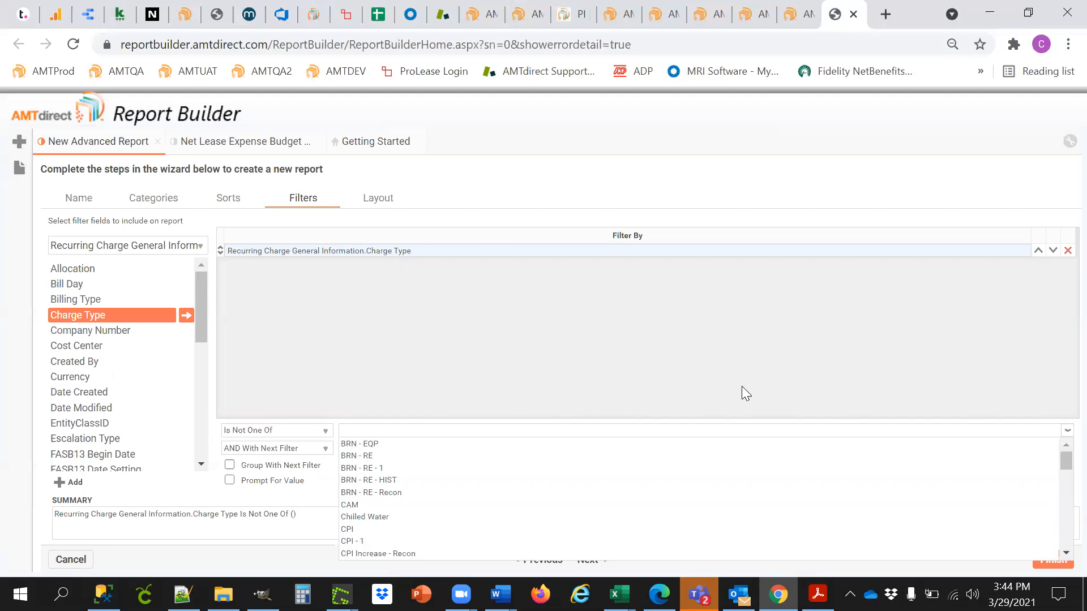
pyautogui.click(504, 447)
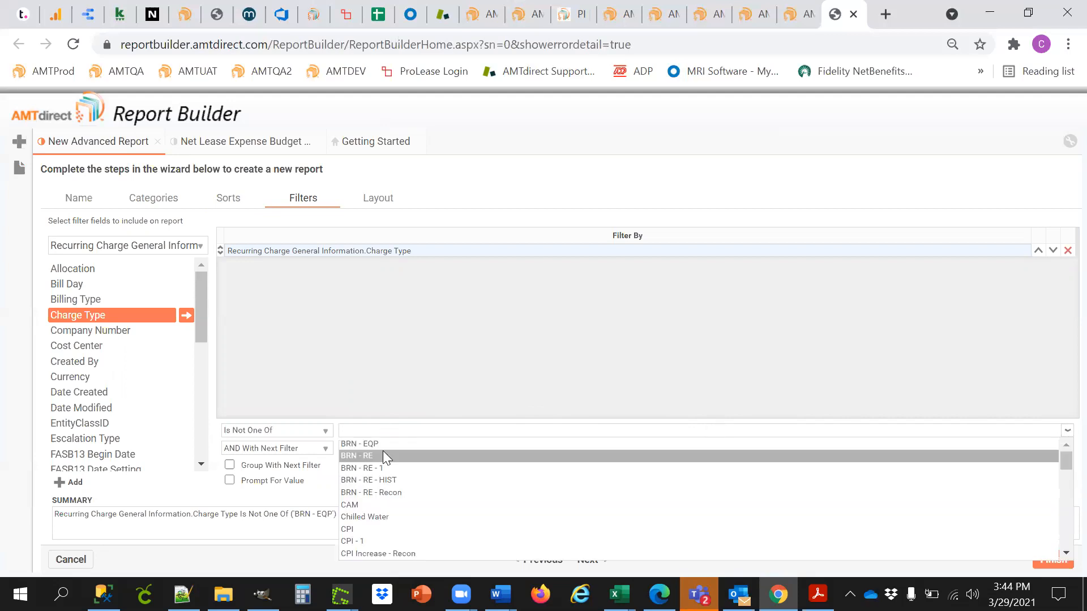
pyautogui.click(383, 452)
pyautogui.click(1066, 431)
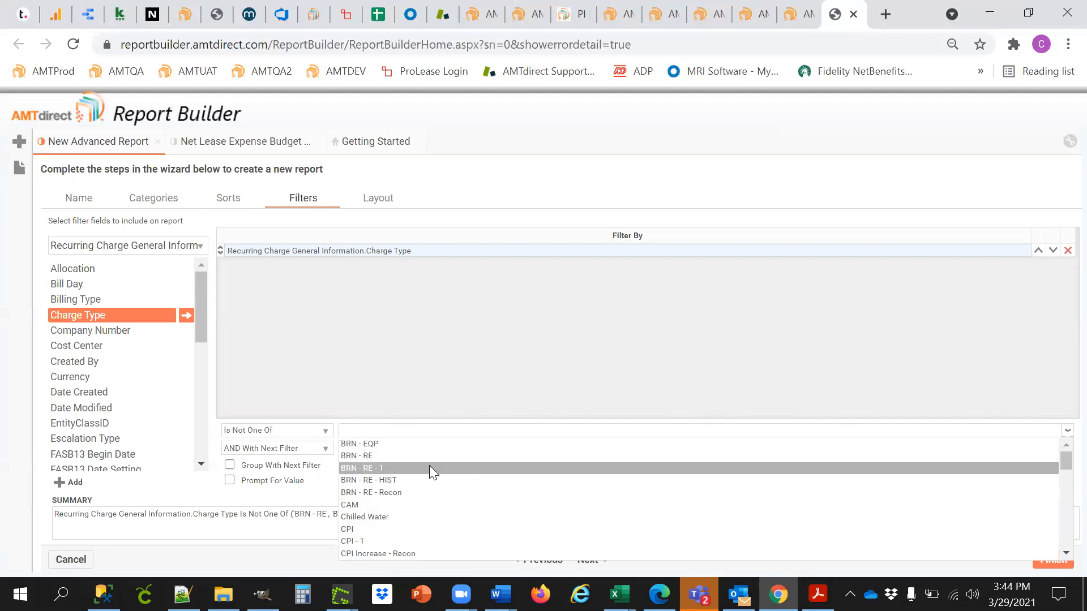
pyautogui.click(429, 467)
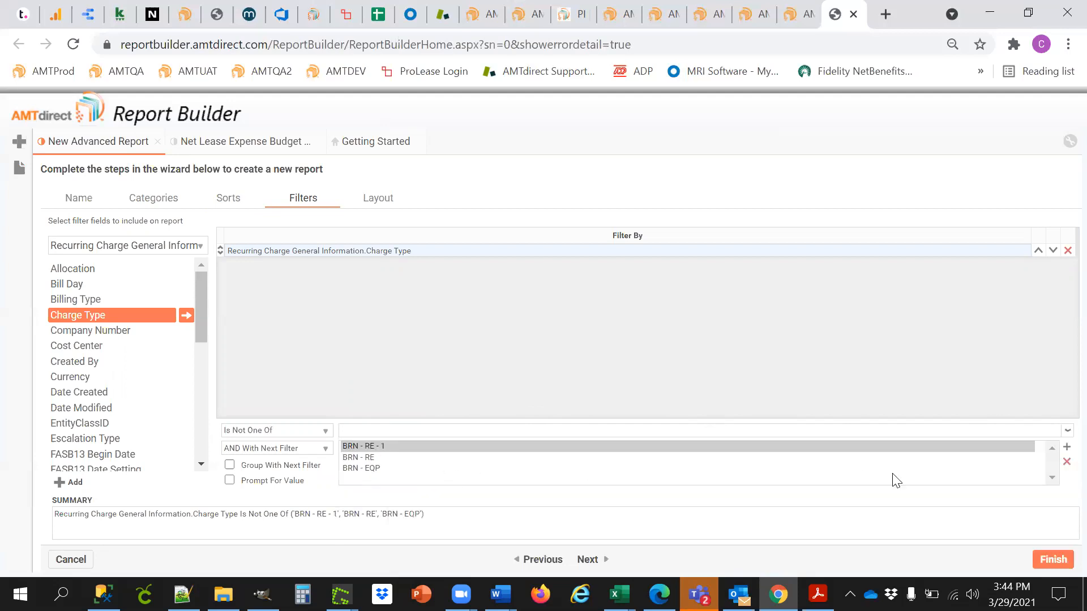
pyautogui.click(1065, 433)
pyautogui.press('Return')
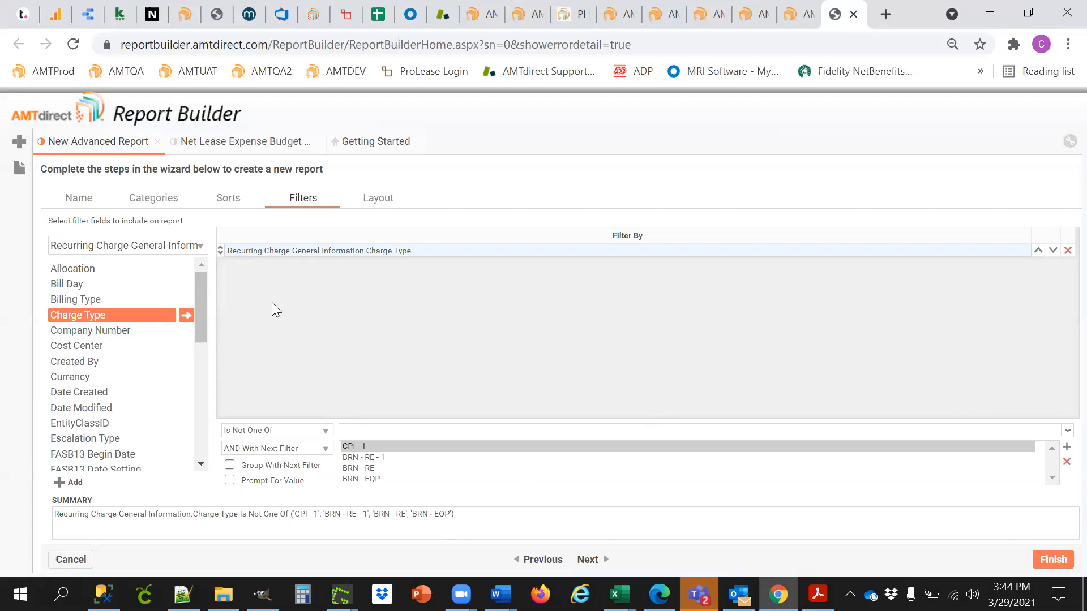
# Add a Payment Schedule Bill Period filter set to Is Between 01/01/2021 and 12/31/2022
pyautogui.click(165, 247)
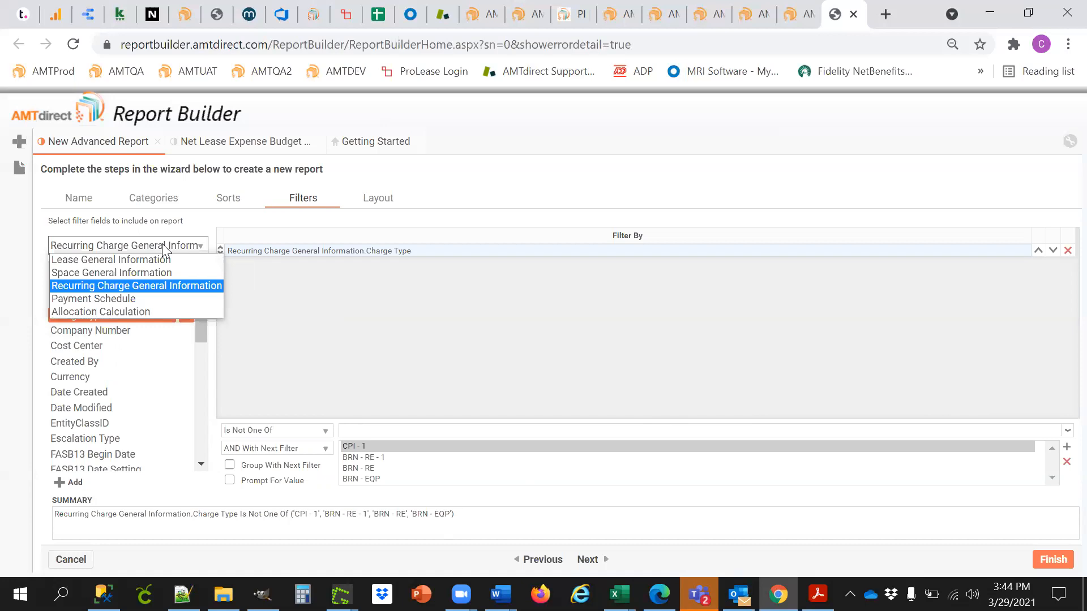
pyautogui.click(126, 303)
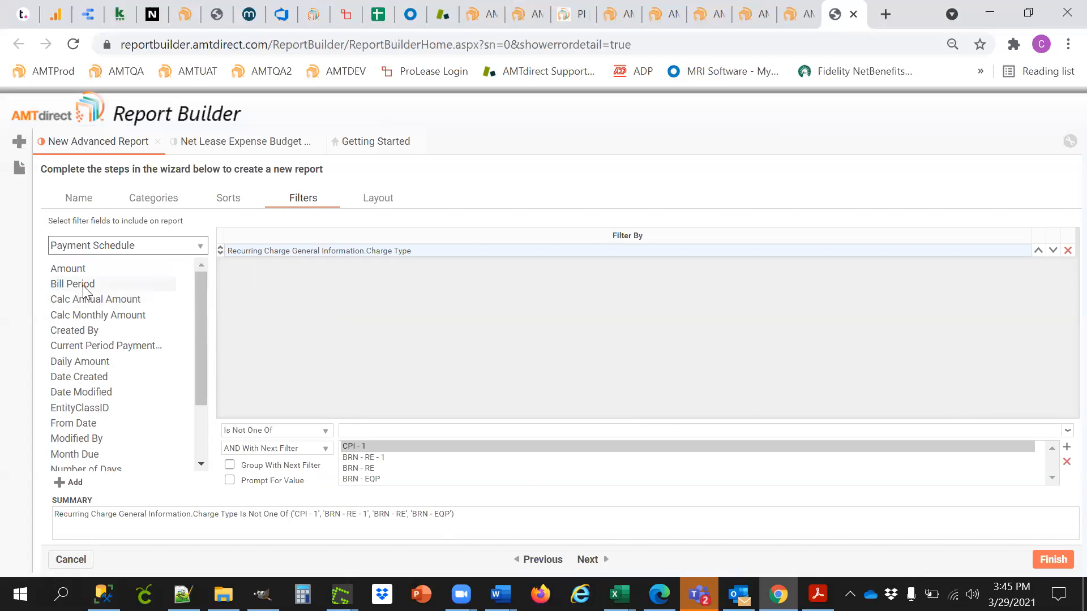
pyautogui.moveTo(84, 290); pyautogui.dragTo(314, 305)
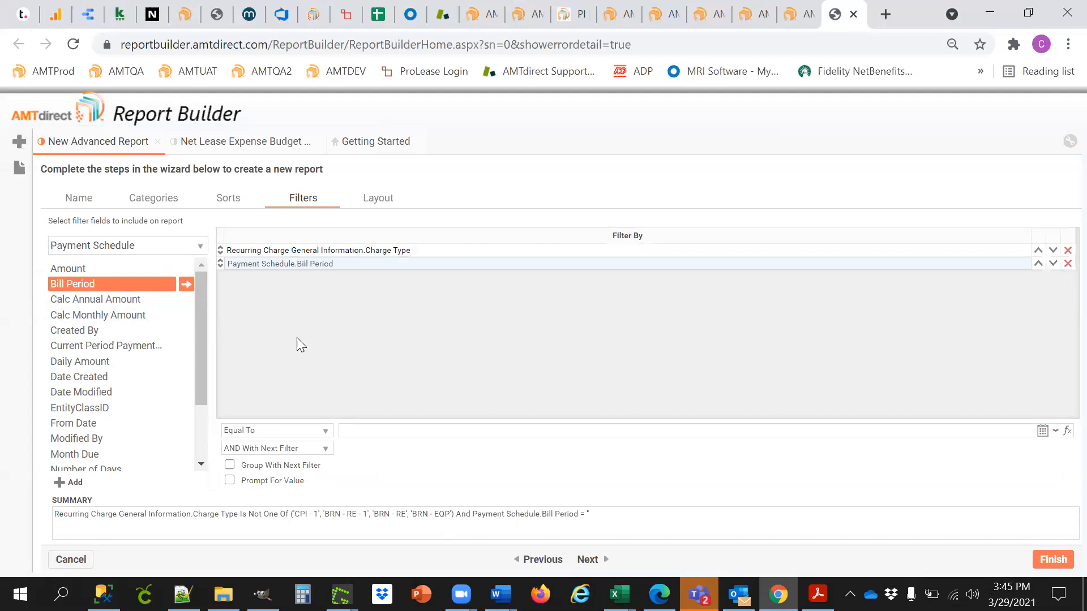
pyautogui.click(261, 430)
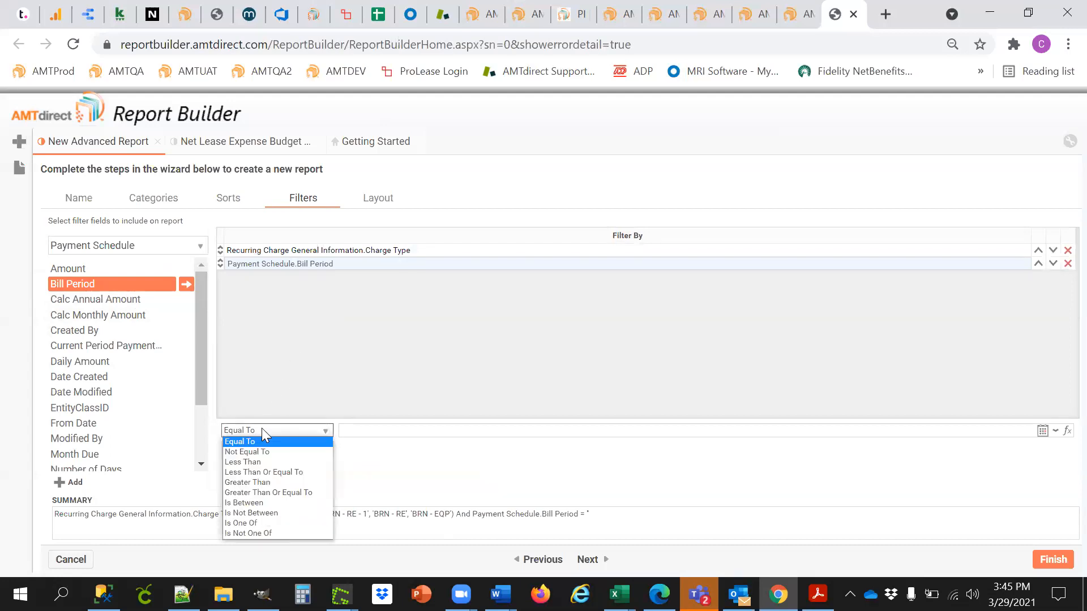
pyautogui.click(267, 503)
pyautogui.click(400, 432)
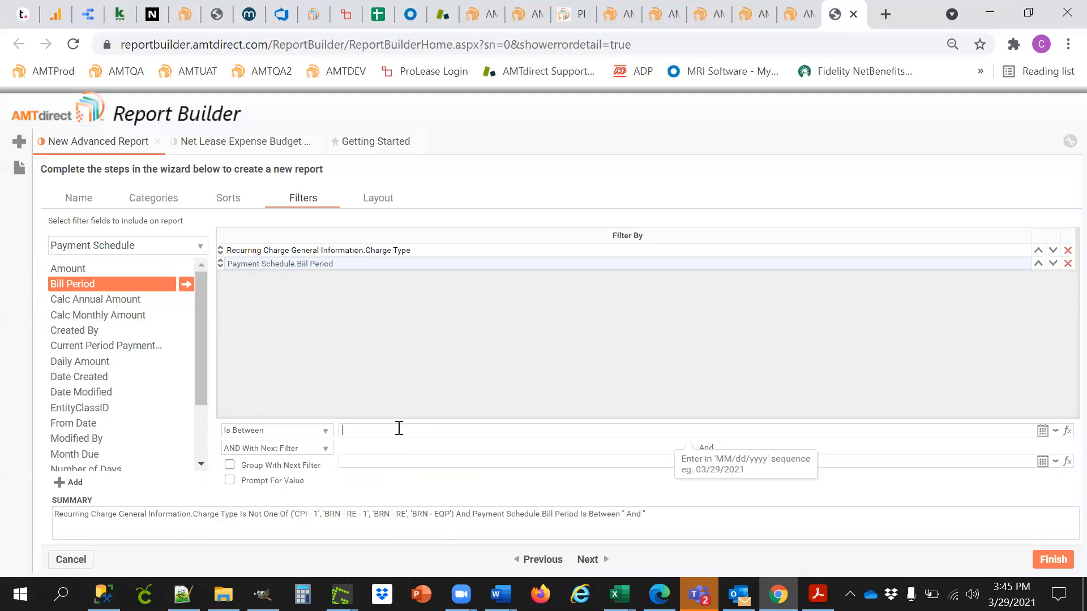
pyautogui.write('01/01/2021')
pyautogui.press('Tab')
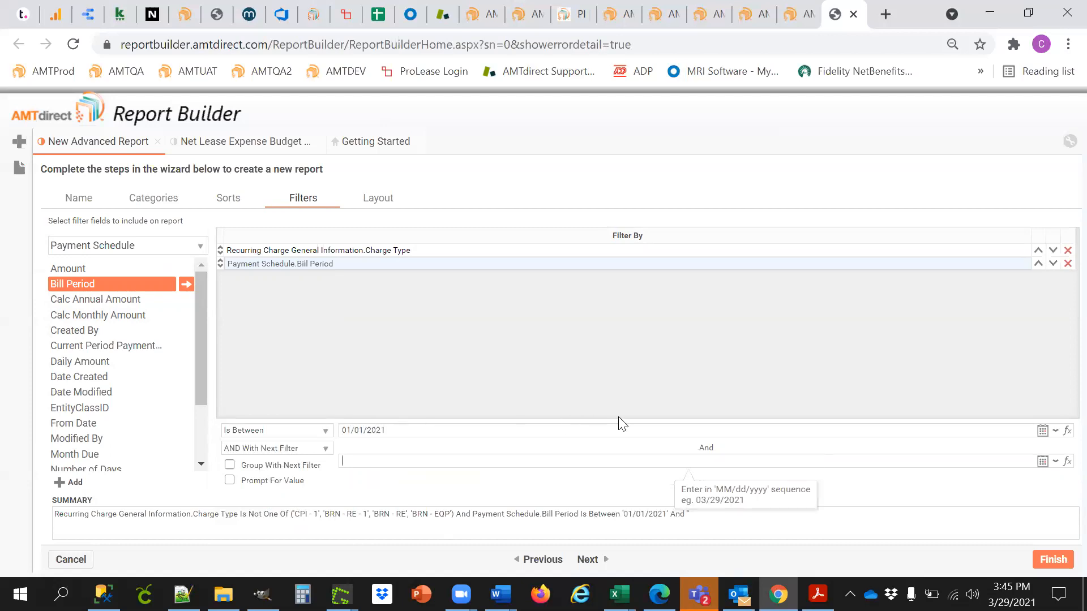
pyautogui.write('12/31/2022')
pyautogui.press('Tab')
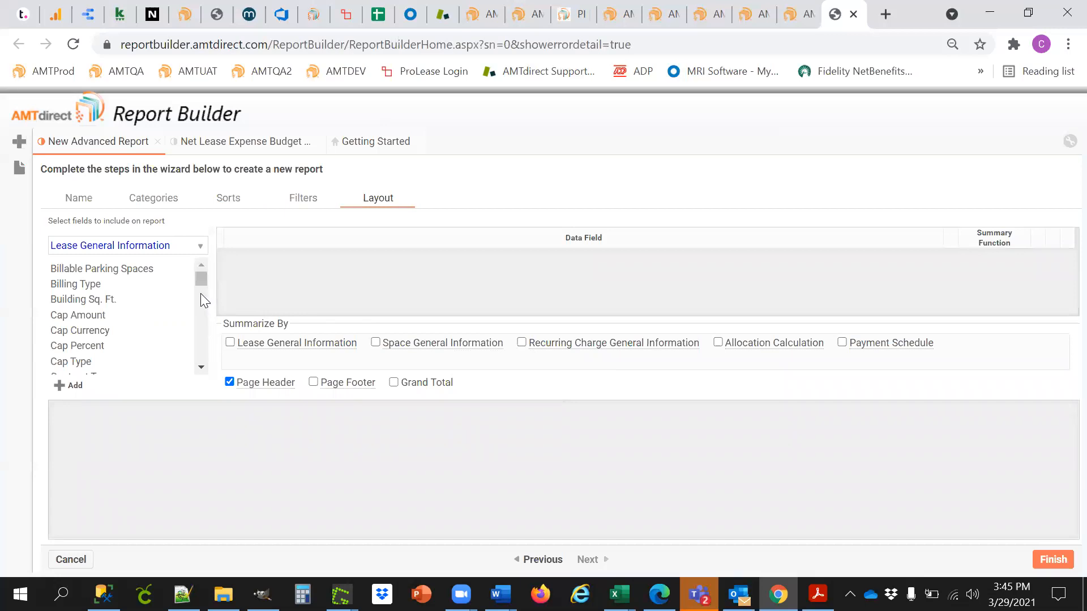
# Add the File ID field from Lease General Information to the report layout
pyautogui.click(195, 368)
pyautogui.moveTo(195, 369); pyautogui.dragTo(195, 369)
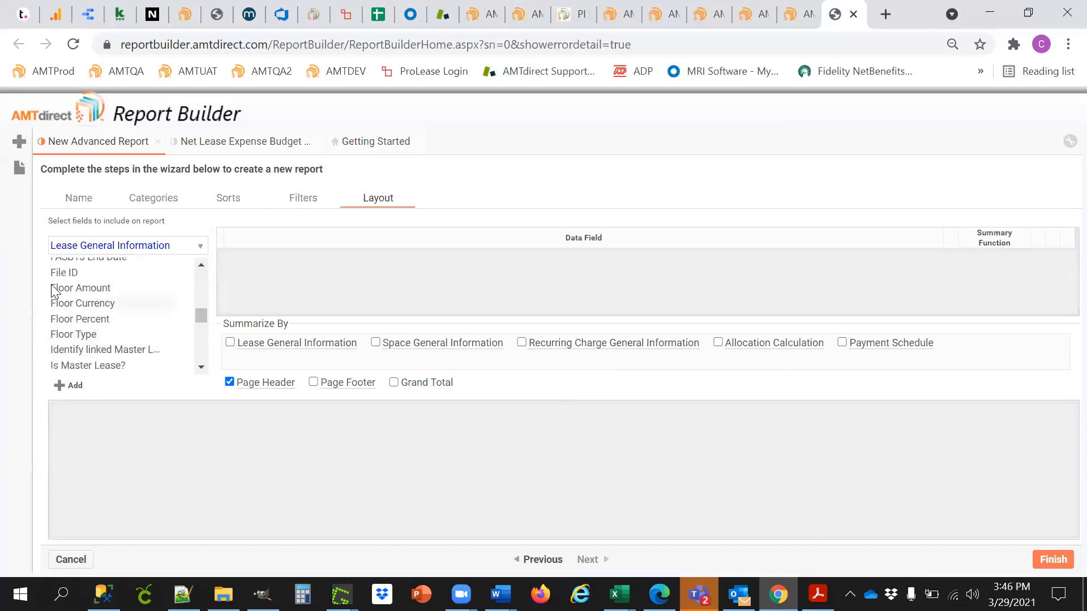
pyautogui.moveTo(75, 272); pyautogui.dragTo(256, 291)
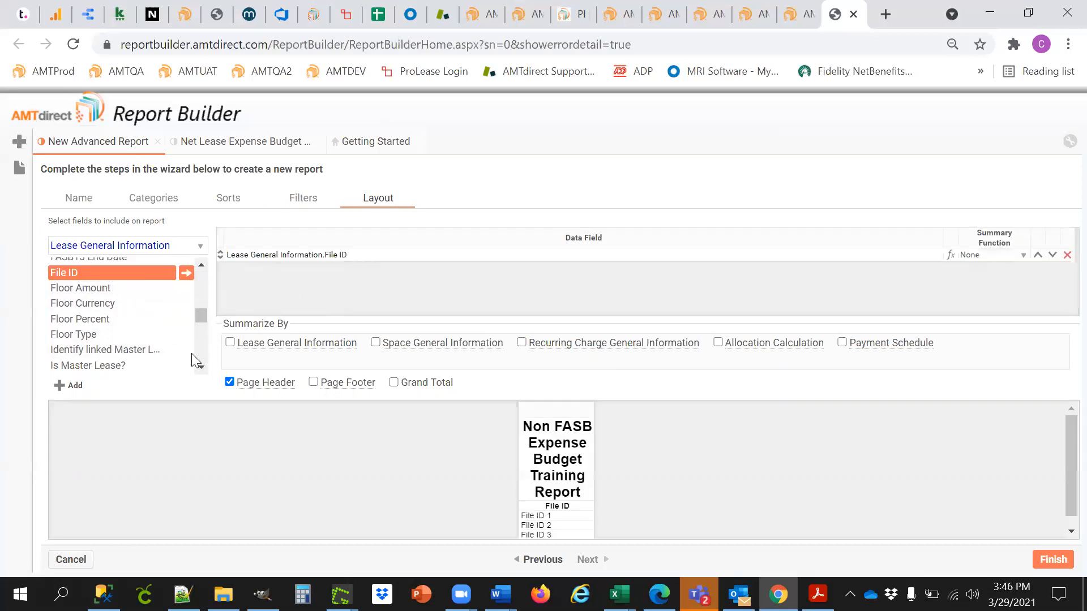
# Add Lease Name from Lease General Information and Suite # / Asset from Space General Information to the report layout
pyautogui.moveTo(197, 368); pyautogui.dragTo(198, 375)
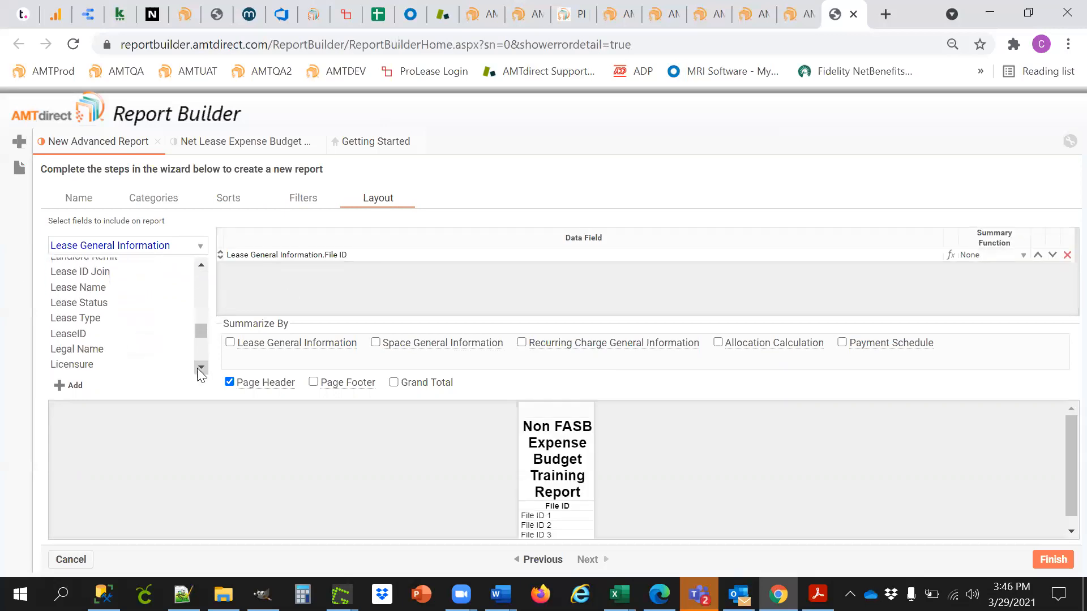
pyautogui.moveTo(73, 287); pyautogui.dragTo(426, 306)
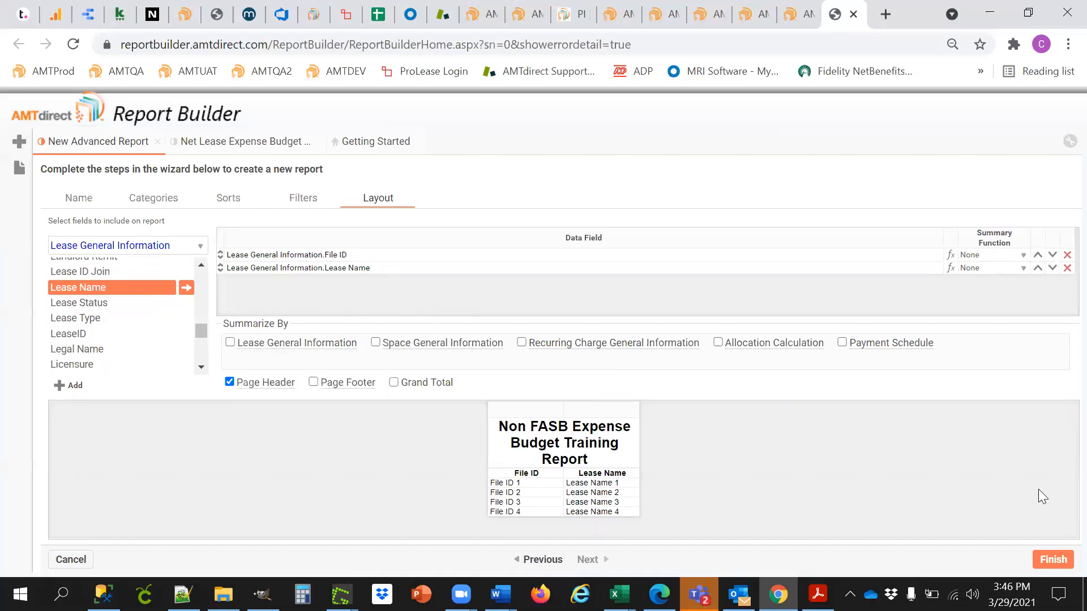
pyautogui.click(164, 246)
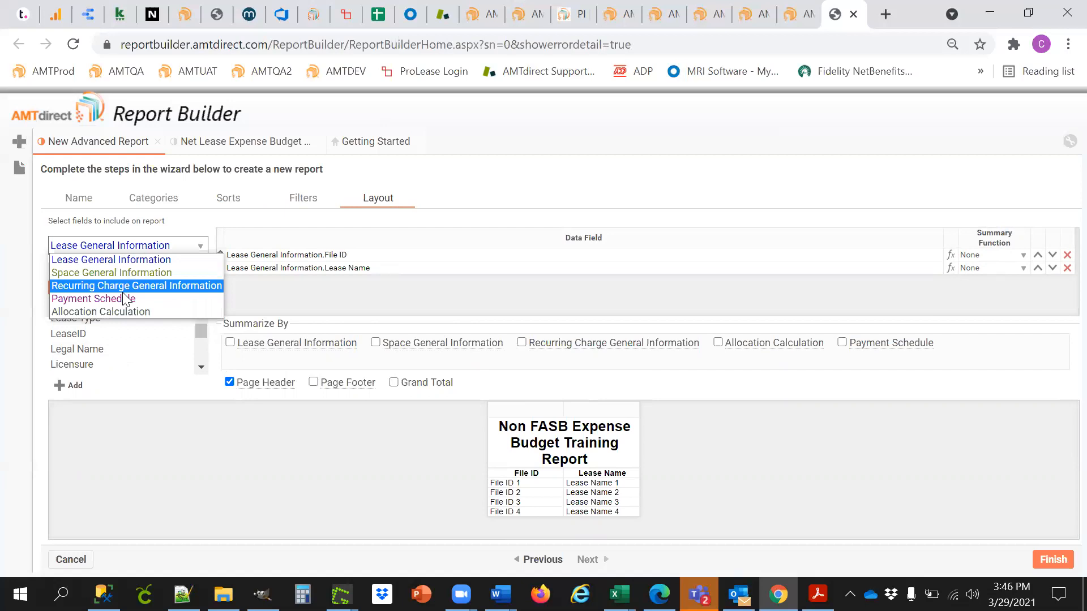
pyautogui.click(128, 273)
pyautogui.moveTo(205, 277); pyautogui.dragTo(181, 371)
pyautogui.moveTo(114, 274); pyautogui.dragTo(272, 286)
# Add the Charge Type field from Recurring Charge General Information to the report layout
pyautogui.click(99, 249)
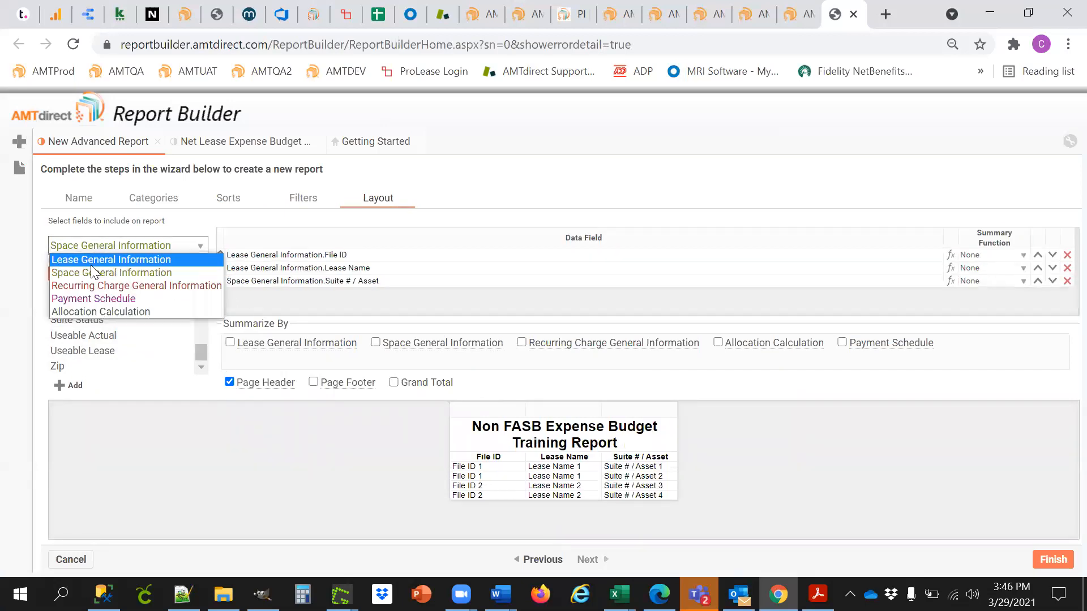
pyautogui.click(85, 285)
pyautogui.moveTo(74, 315); pyautogui.dragTo(219, 286)
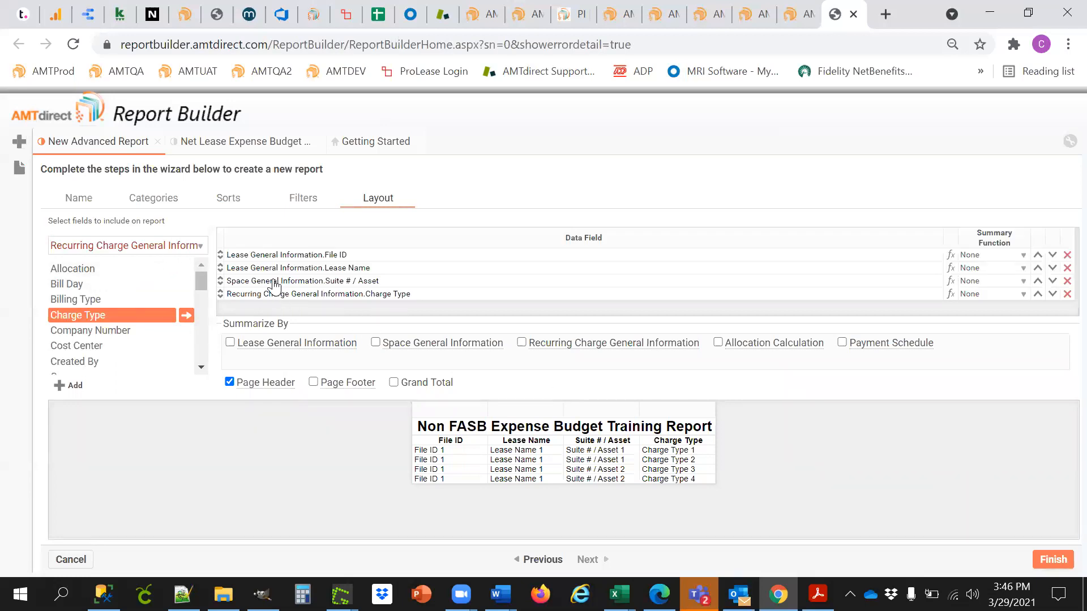
# Add the Dept Code and Percentage fields from Allocation Calculation to the layout and finish the report wizard
pyautogui.click(85, 245)
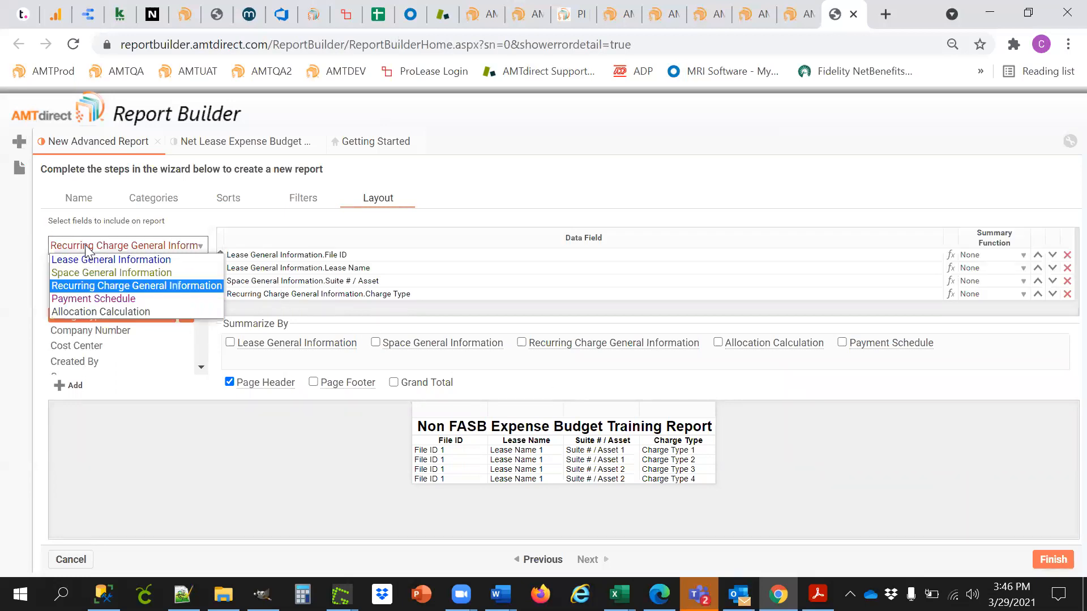
pyautogui.click(79, 312)
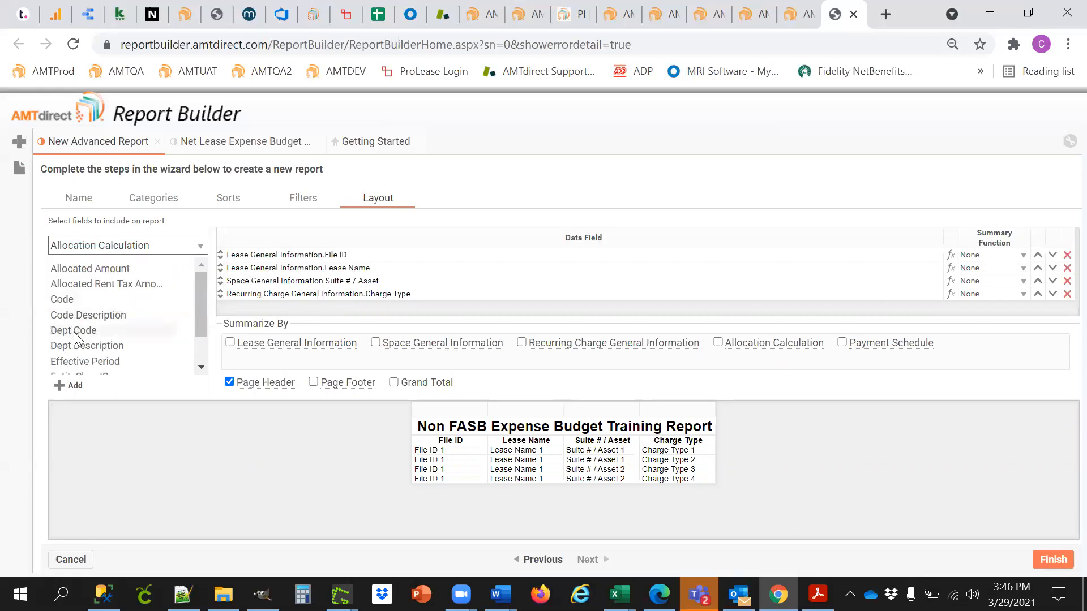
pyautogui.doubleClick(79, 331)
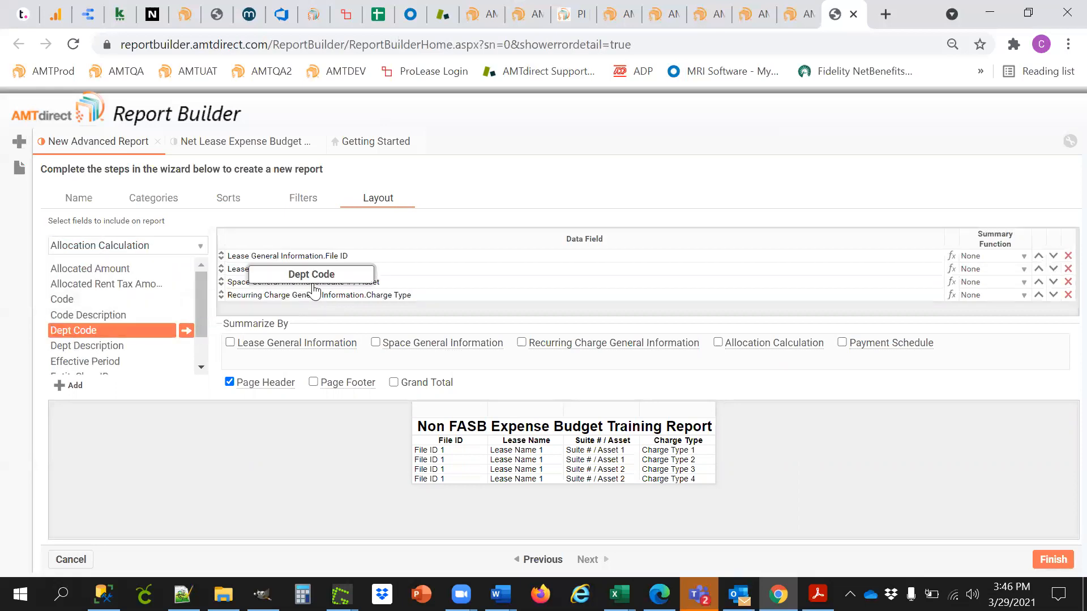
pyautogui.click(199, 368)
pyautogui.click(199, 370)
pyautogui.moveTo(113, 351); pyautogui.dragTo(457, 297)
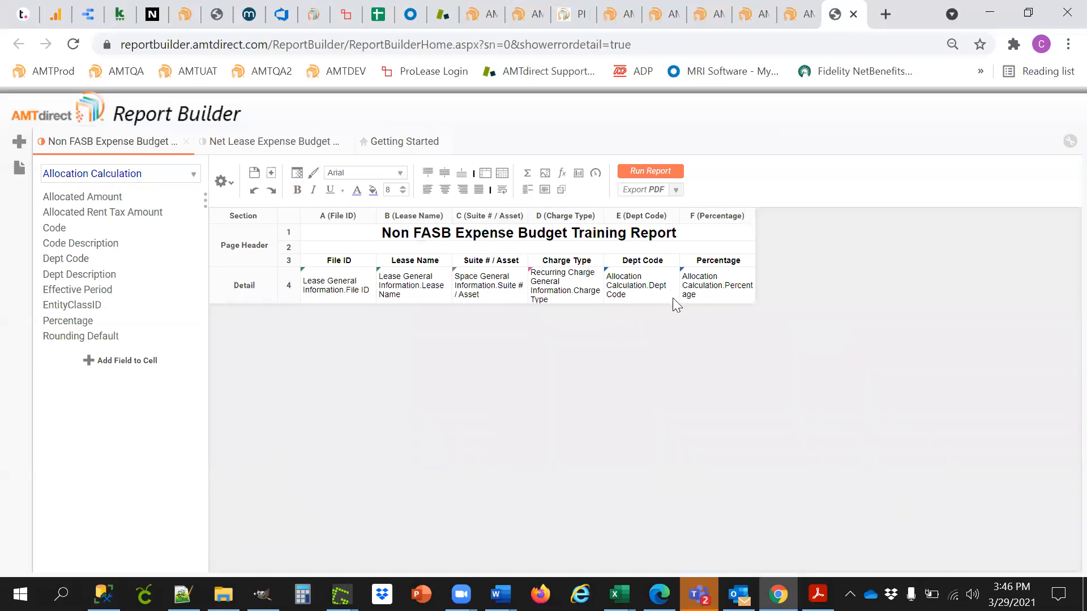
# Add a group footer section for each change of Allocation Calculation.Dept Code
pyautogui.rightClick(263, 244)
pyautogui.moveTo(307, 261)
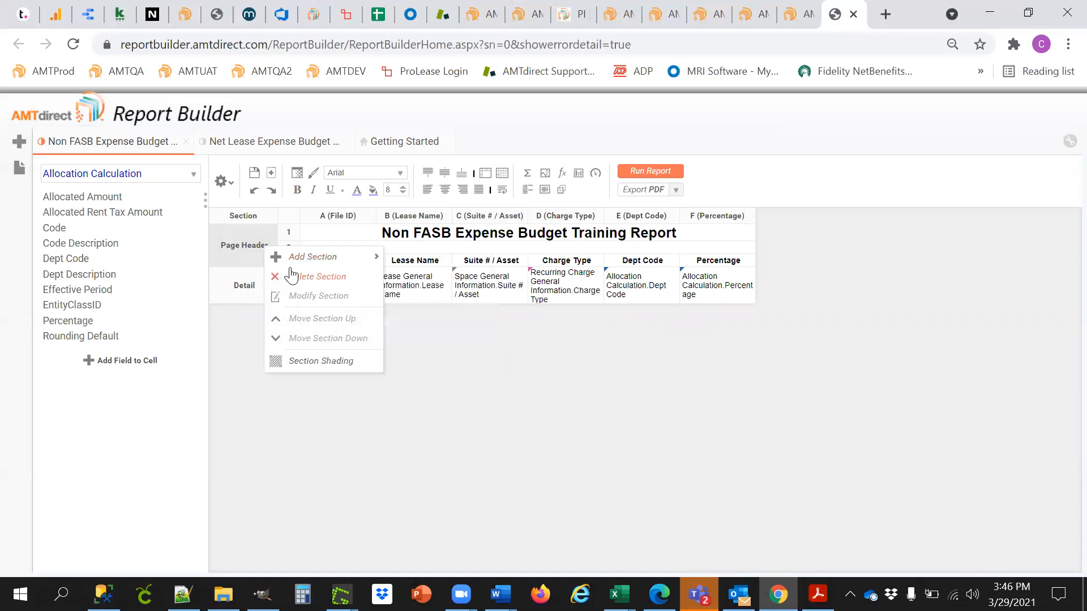
pyautogui.click(444, 378)
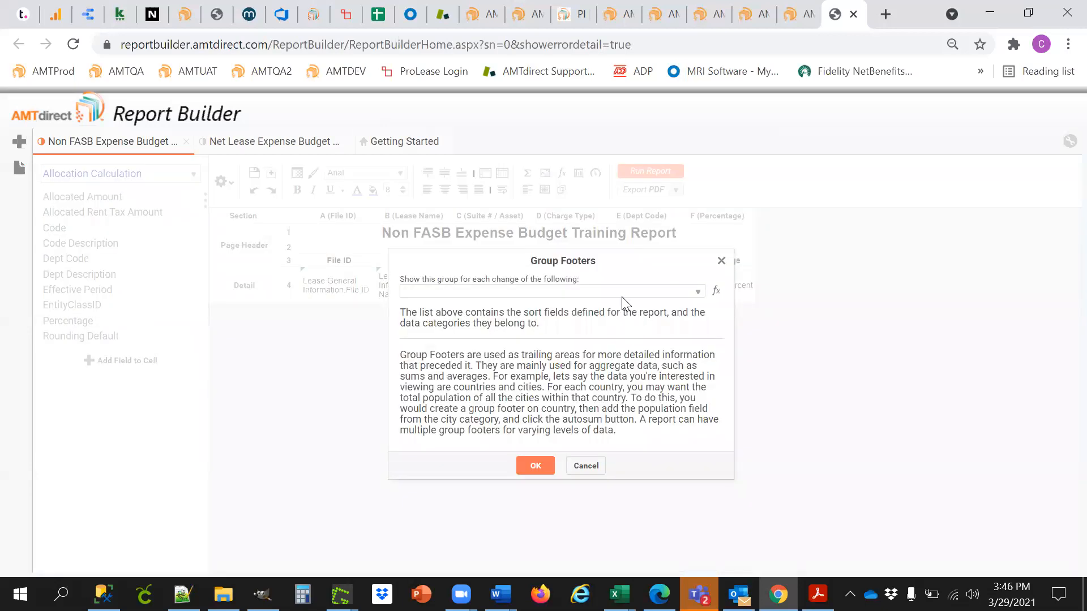
pyautogui.click(661, 294)
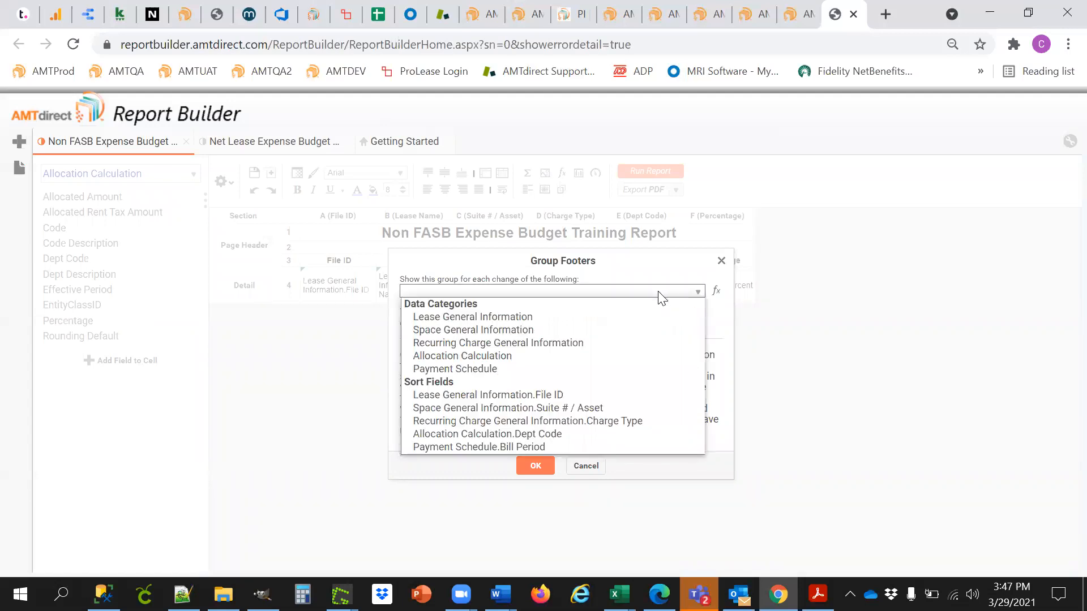
pyautogui.click(573, 435)
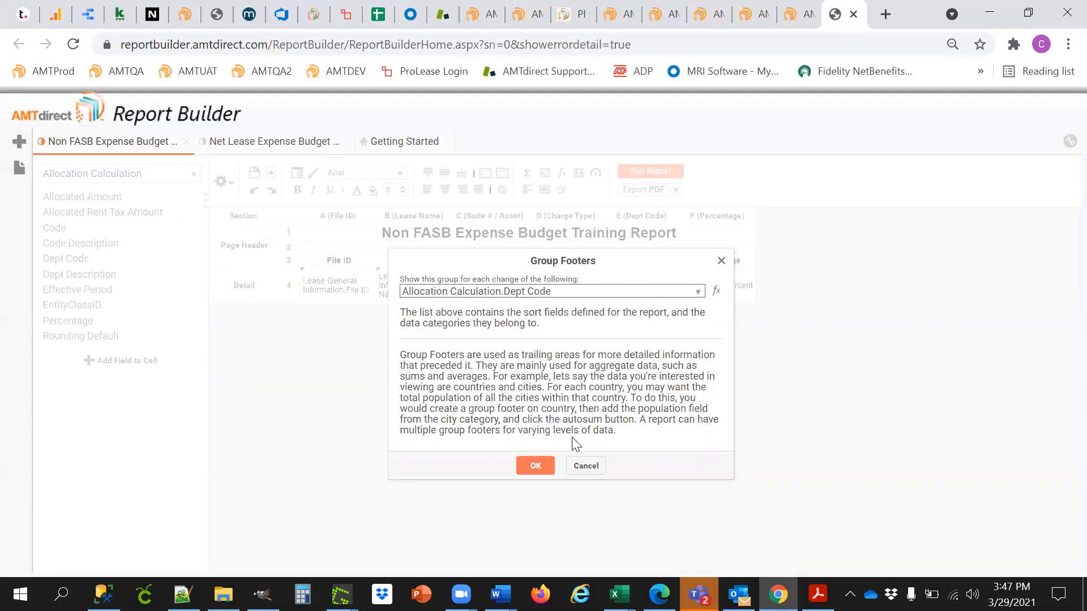
pyautogui.click(535, 466)
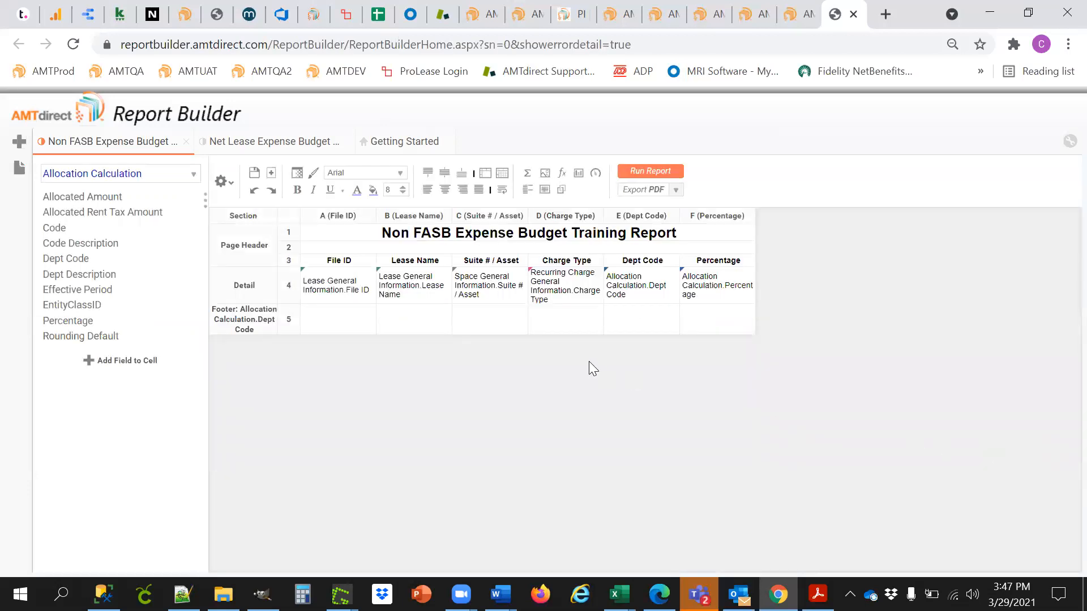
# Place all six detail fields in the Dept Code footer row and delete the Detail row
pyautogui.moveTo(338, 290); pyautogui.dragTo(727, 283)
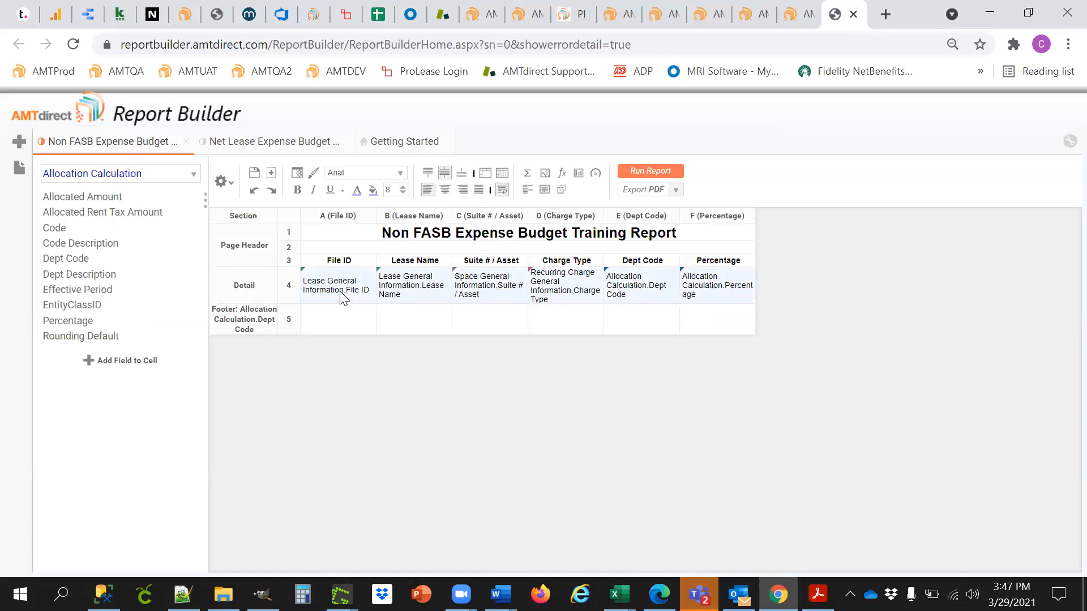
pyautogui.moveTo(342, 297); pyautogui.dragTo(337, 316)
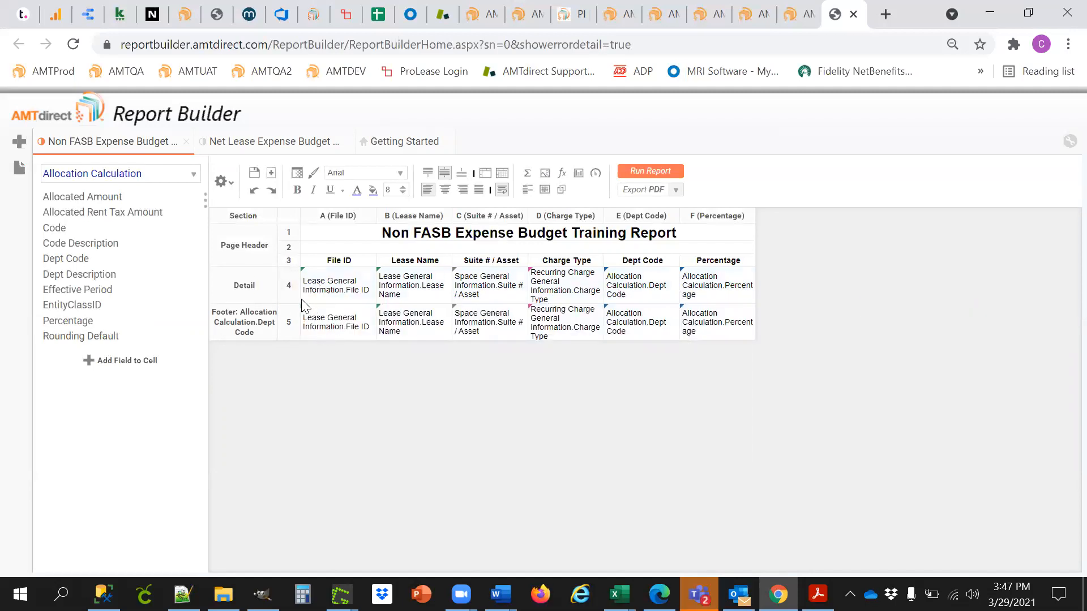
pyautogui.rightClick(289, 291)
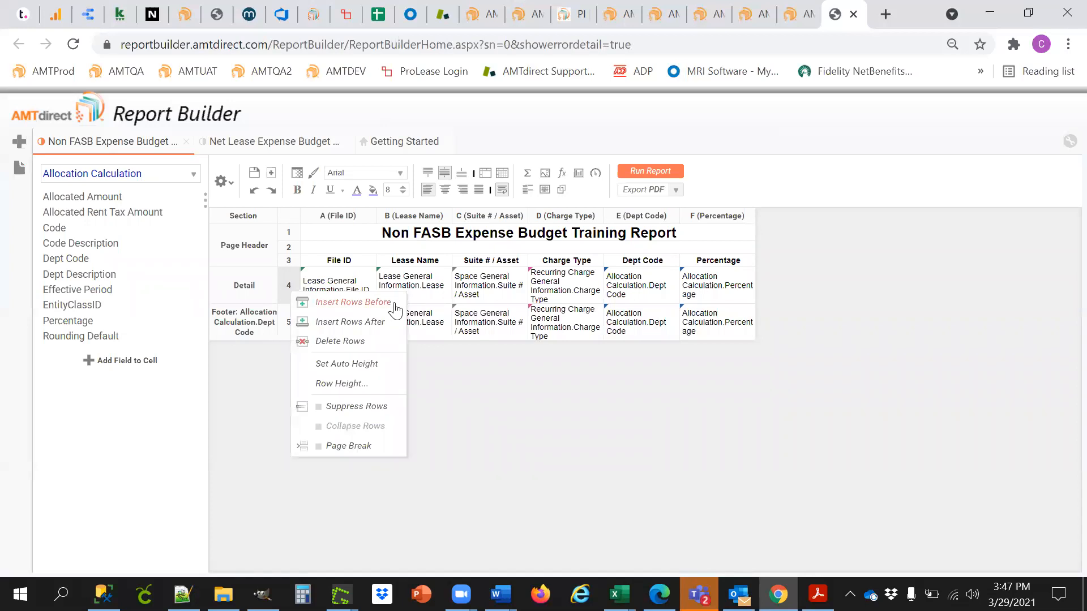
pyautogui.click(345, 340)
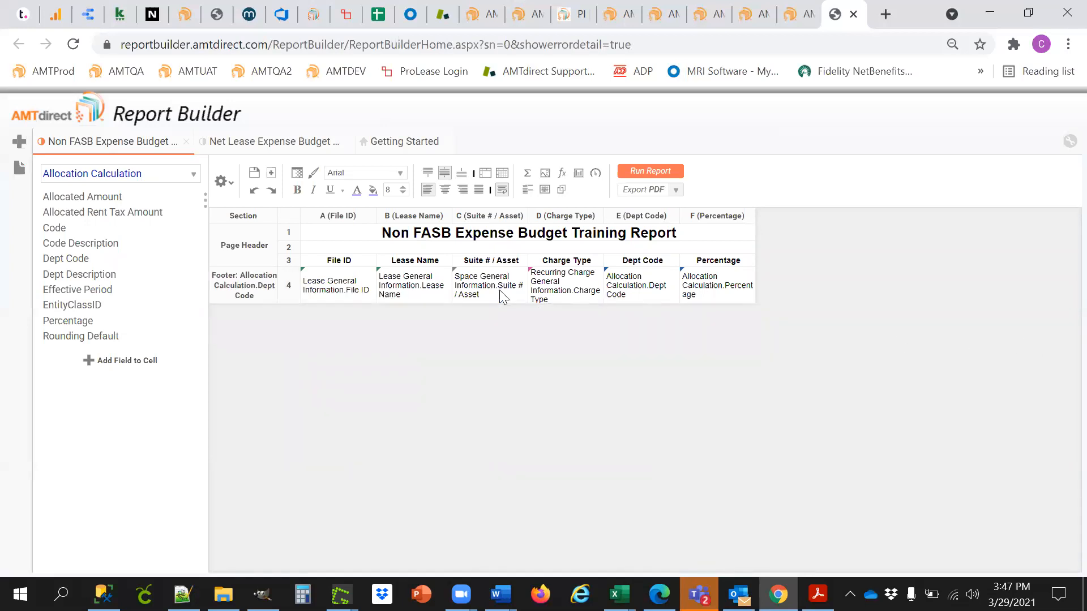
# Left-align the column headings from File ID through Percentage
pyautogui.click(351, 262)
pyautogui.keyDown('shift'); pyautogui.click(739, 260); pyautogui.keyUp('shift')
pyautogui.click(428, 189)
# Center the heading and field cells of the Percentage and Dept Code columns
pyautogui.click(701, 288)
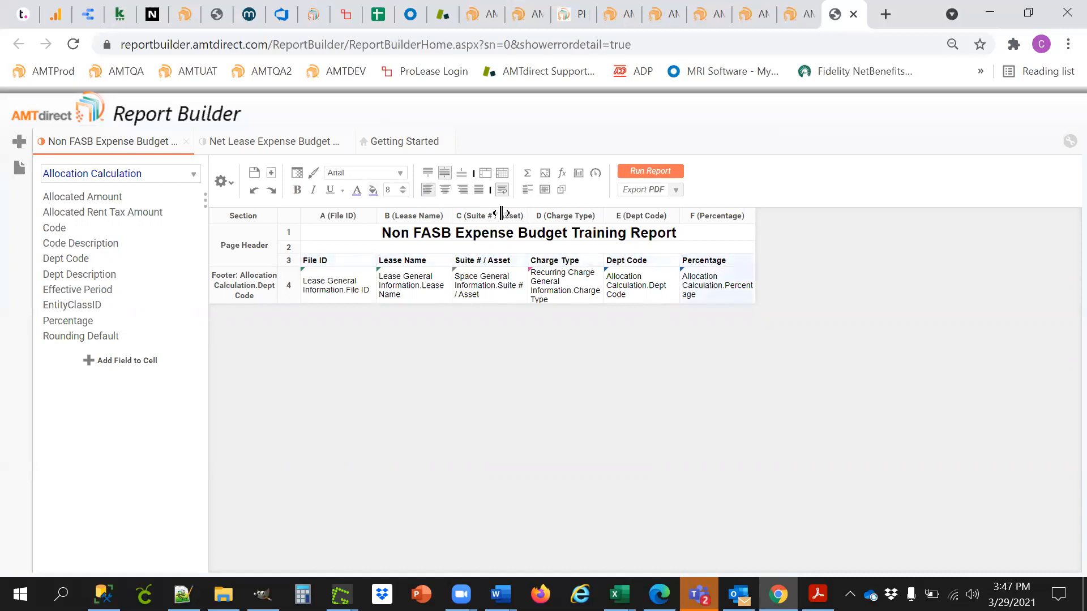
pyautogui.click(445, 190)
pyautogui.click(647, 263)
pyautogui.keyDown('shift'); pyautogui.click(644, 286); pyautogui.keyUp('shift')
pyautogui.click(445, 190)
# Format the Percentage field cell as a number with 2 decimal places and an appended percent sign
pyautogui.click(740, 285)
pyautogui.click(298, 173)
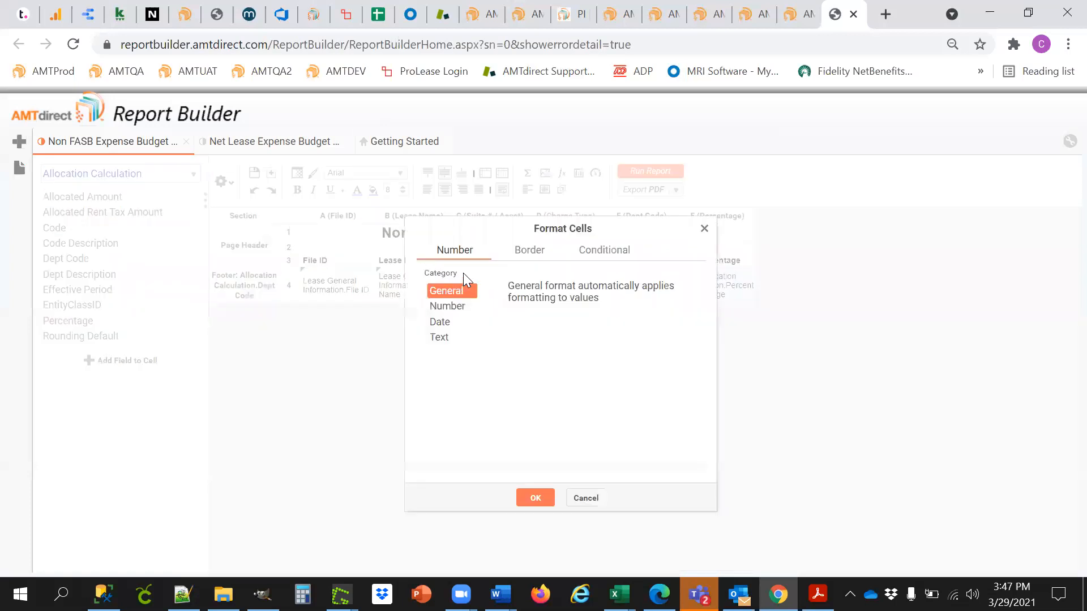
pyautogui.click(453, 305)
pyautogui.click(601, 290)
pyautogui.click(601, 290)
pyautogui.click(600, 285)
pyautogui.click(565, 356)
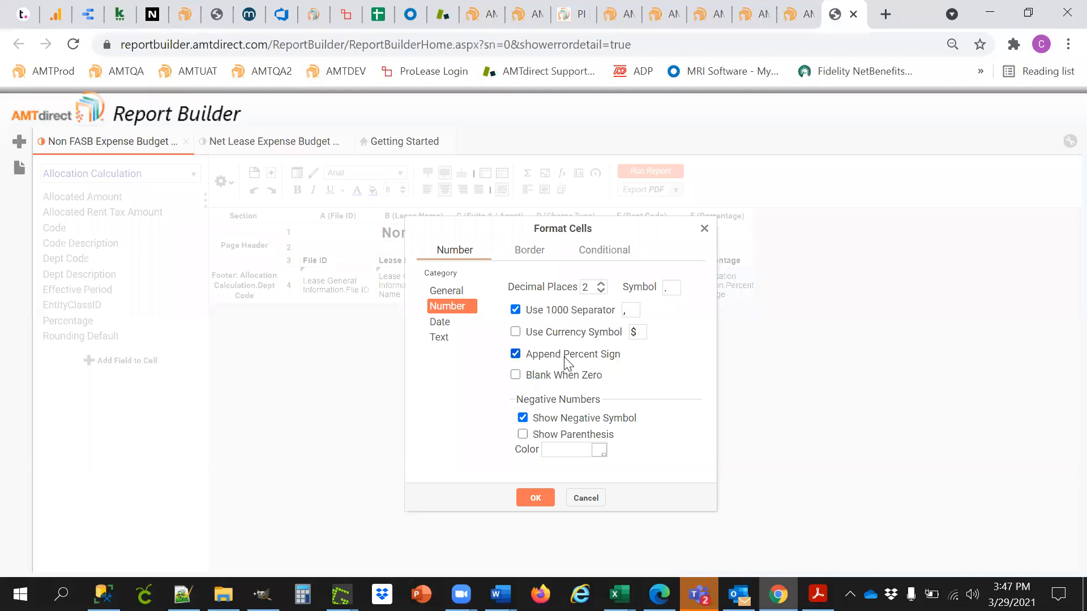
pyautogui.click(537, 498)
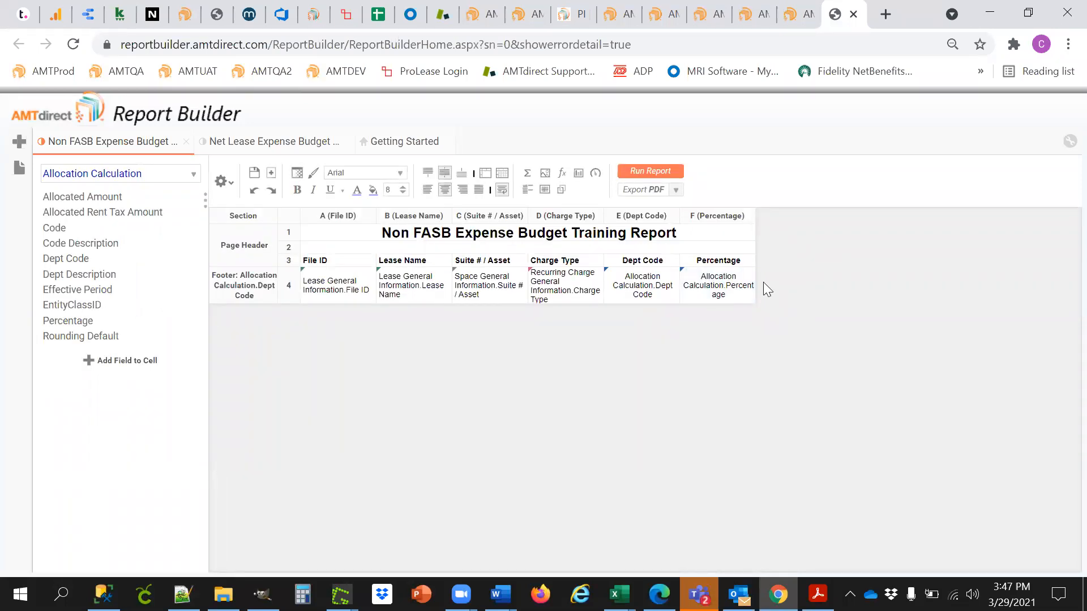
# Insert three blank columns, G, H and I, after the Percentage column
pyautogui.rightClick(748, 219)
pyautogui.click(779, 246)
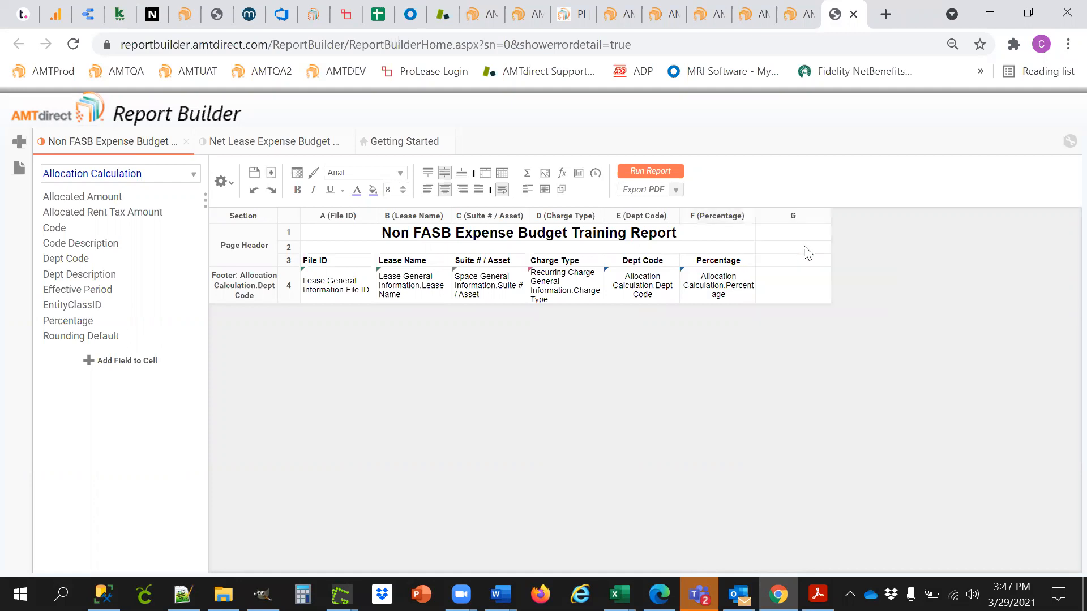
pyautogui.rightClick(796, 220)
pyautogui.click(869, 247)
pyautogui.rightClick(869, 217)
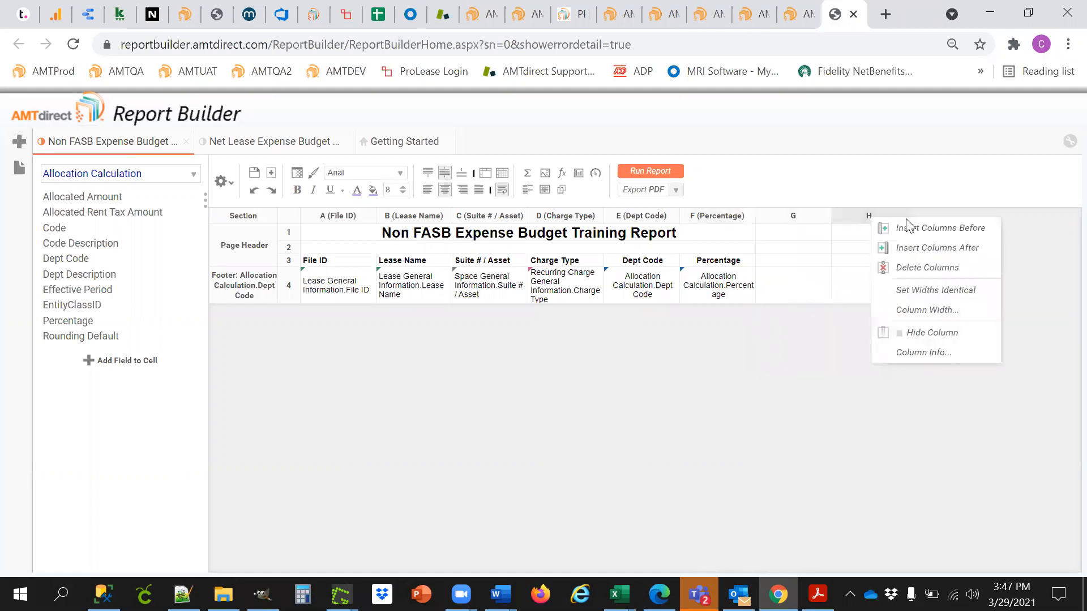
pyautogui.click(932, 250)
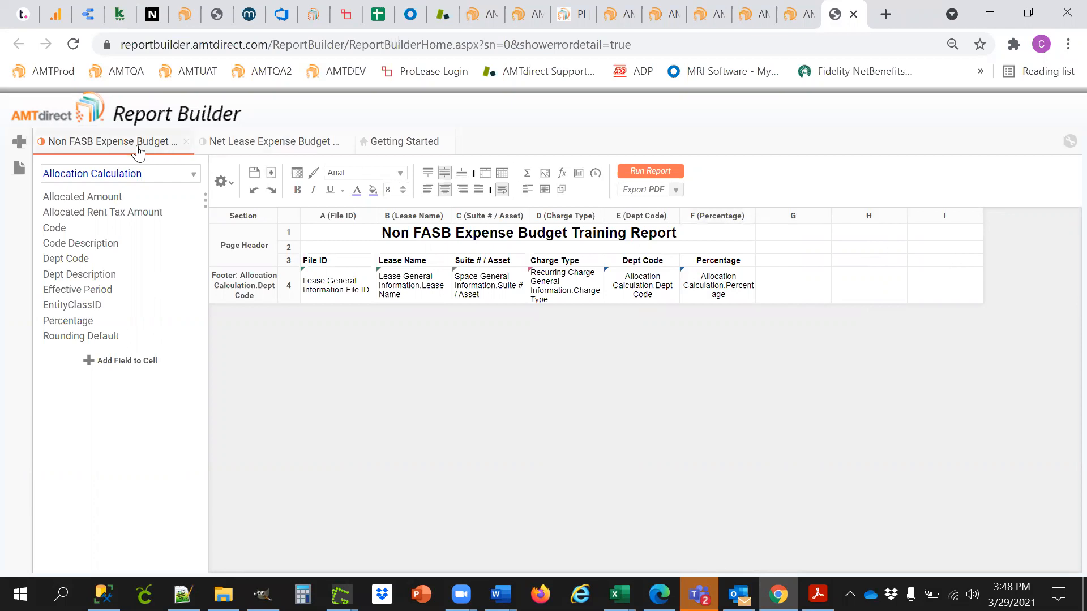
# Copy the =DateAdd('m',12,FilterValue(1,1)) heading formula from column N of the Net Lease Expense Budget report
pyautogui.click(277, 148)
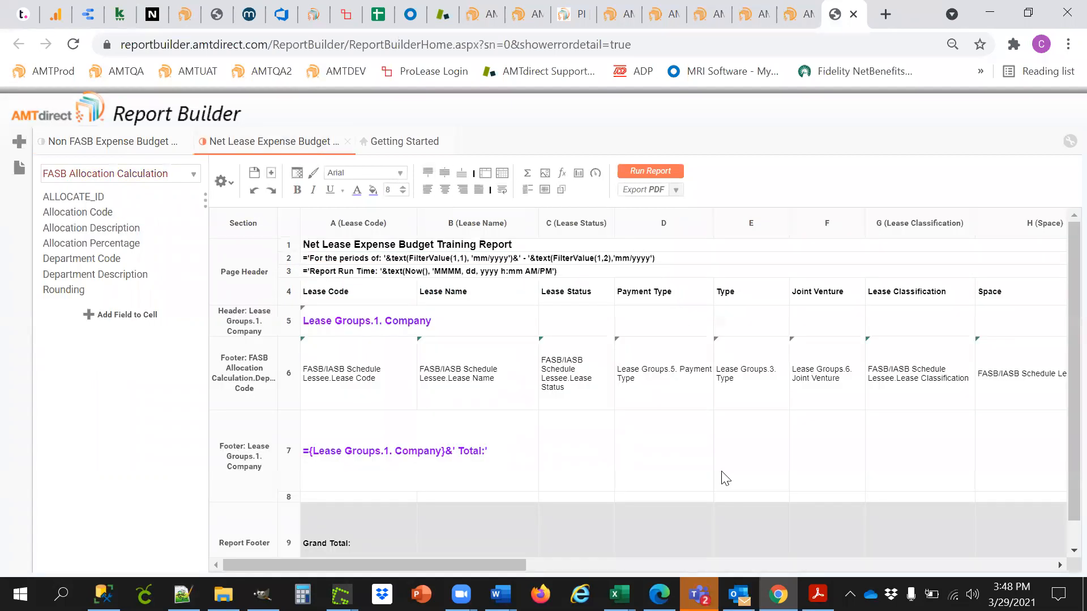
pyautogui.hscroll(5, 724, 478)
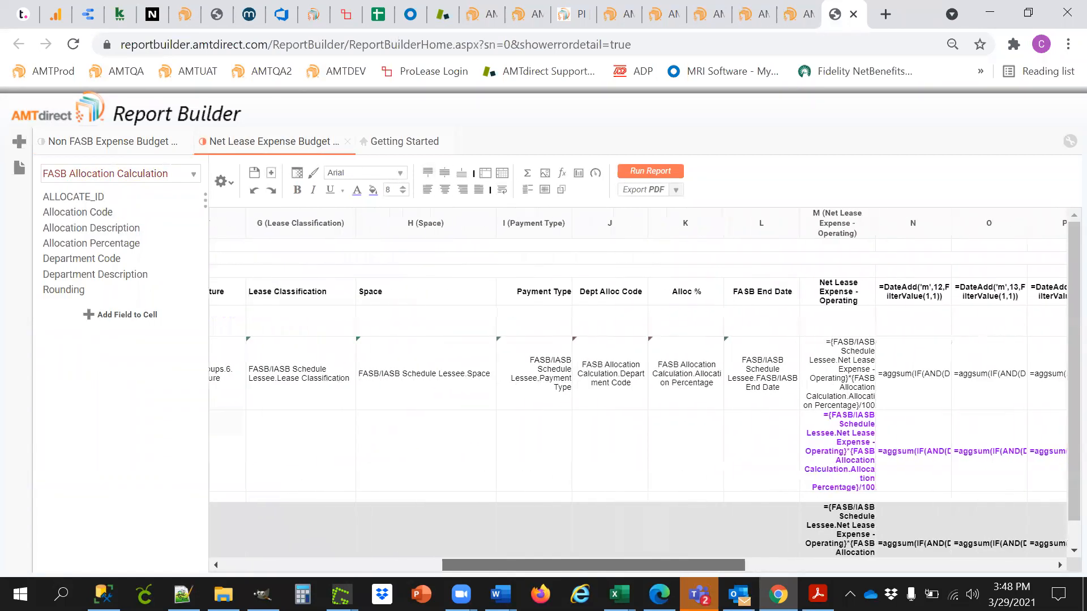
pyautogui.doubleClick(909, 304)
pyautogui.hotkey('ctrl', 'c')
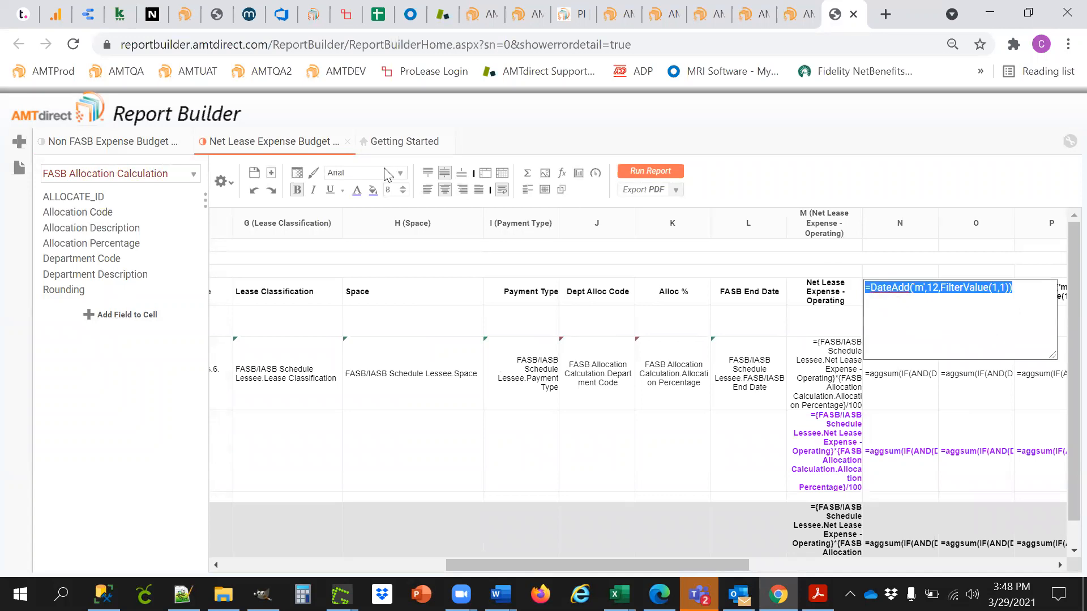
# In the Non FASB report, set the column G heading to =DateAdd('m',12,FilterValue(2,1)), centered and bold
pyautogui.click(126, 142)
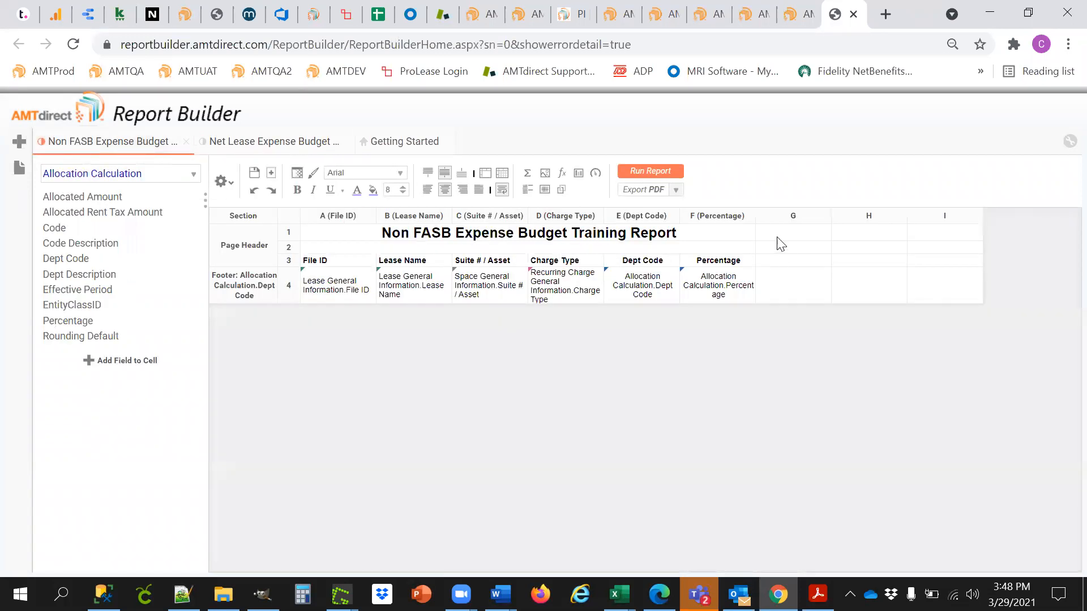
pyautogui.doubleClick(781, 265)
pyautogui.hotkey('ctrl', 'v')
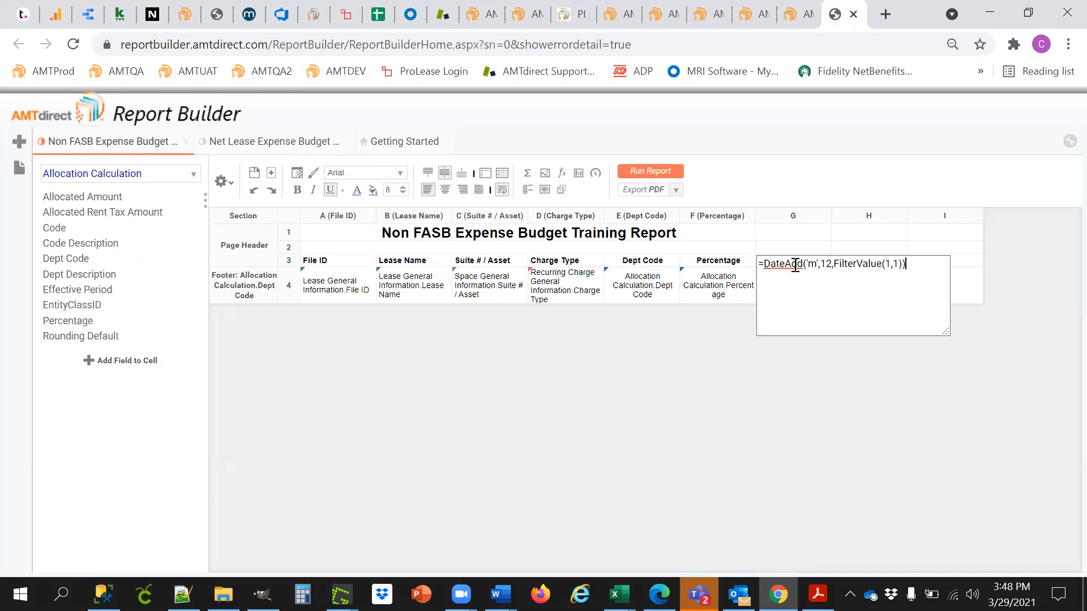
pyautogui.doubleClick(889, 264)
pyautogui.write('2')
pyautogui.click(1063, 311)
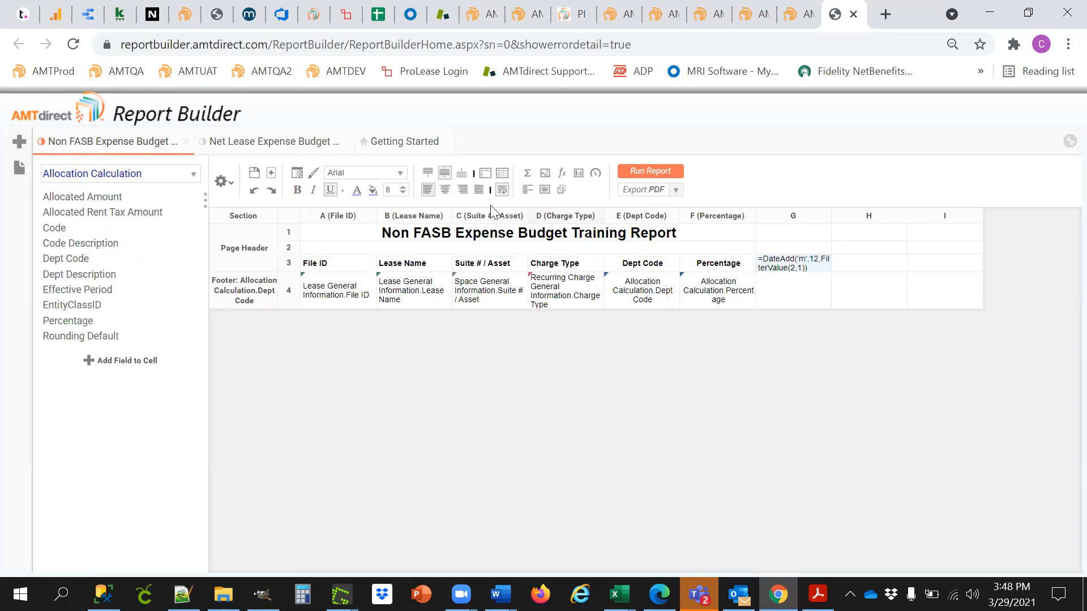
pyautogui.click(444, 192)
pyautogui.click(297, 189)
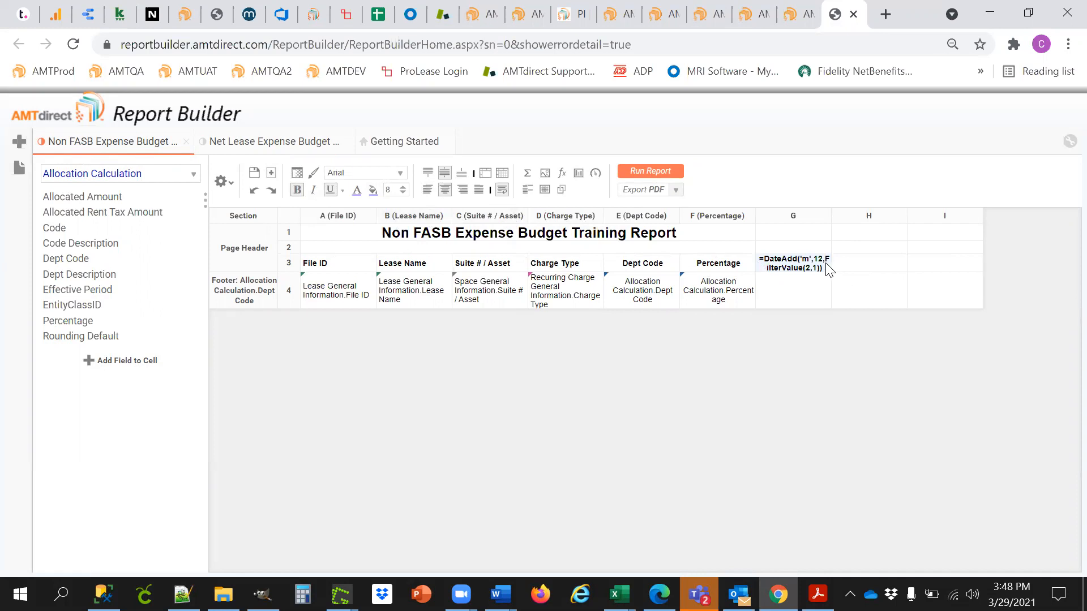
# Set the column H heading formula to =DateAdd('m',13,FilterValue(2,1))
pyautogui.doubleClick(852, 270)
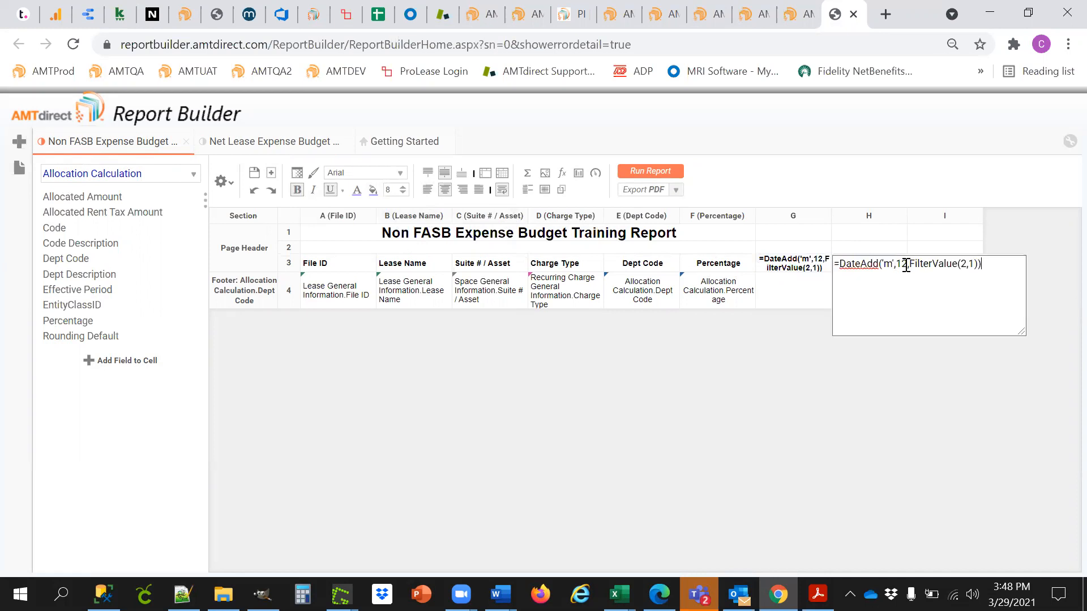
pyautogui.press('BackSpace')
pyautogui.write('3')
pyautogui.press('Return')
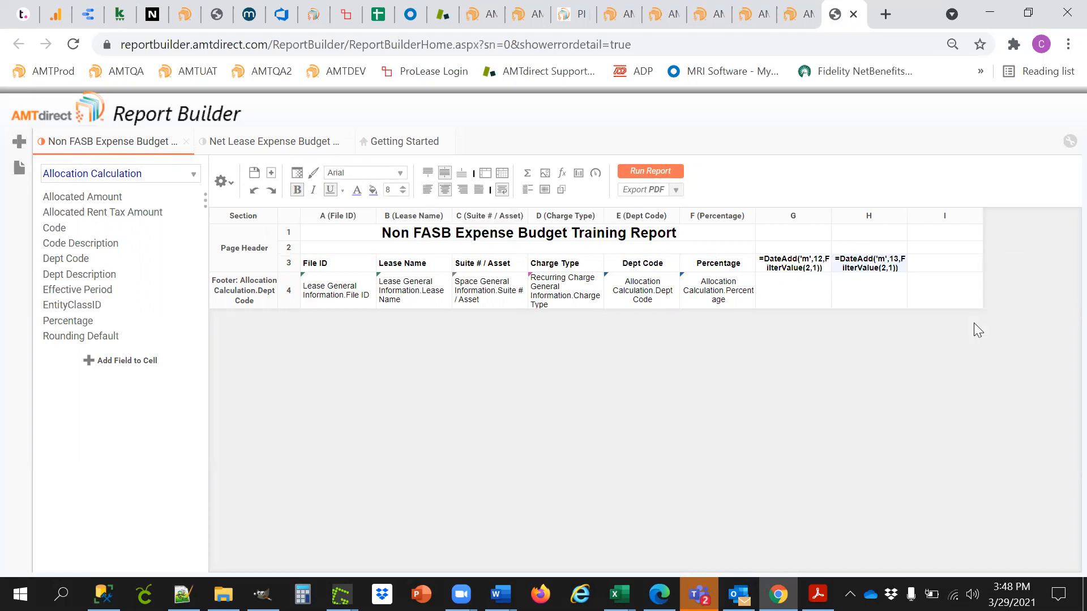
# Copy the column H heading formula into column I and change it to =DateAdd('m',14,FilterValue(2,1))
pyautogui.moveTo(870, 266); pyautogui.dragTo(924, 260)
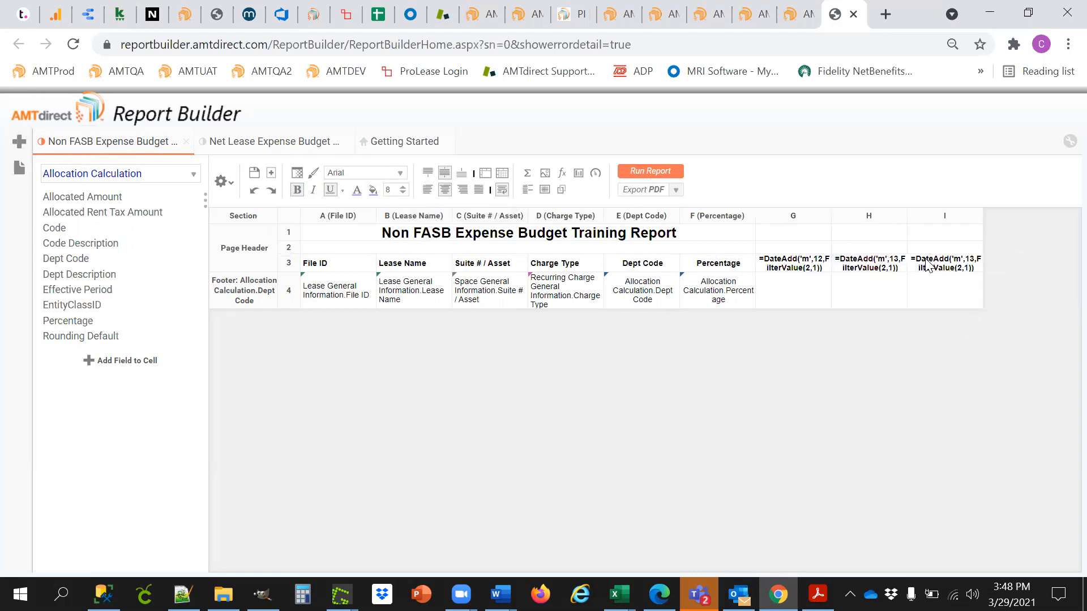
pyautogui.doubleClick(923, 261)
pyautogui.press('BackSpace')
pyautogui.write('4')
pyautogui.press('Return')
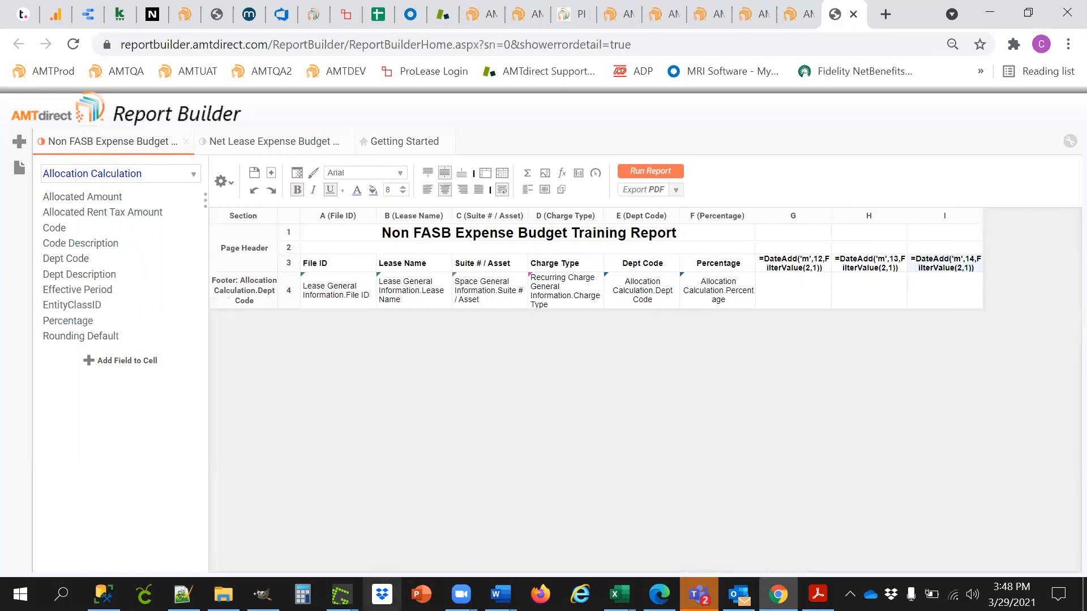
# Begin the column G footer formula with =if({Payment Schedule.Bill Period}=, using the Bill Period field from Payment Schedule
pyautogui.click(778, 291)
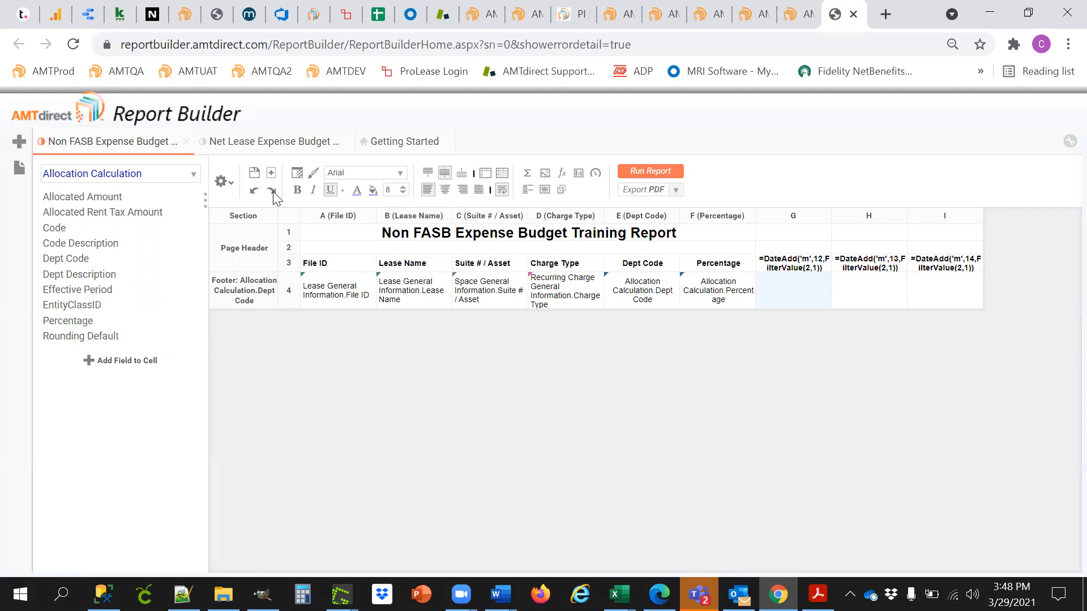
pyautogui.click(106, 199)
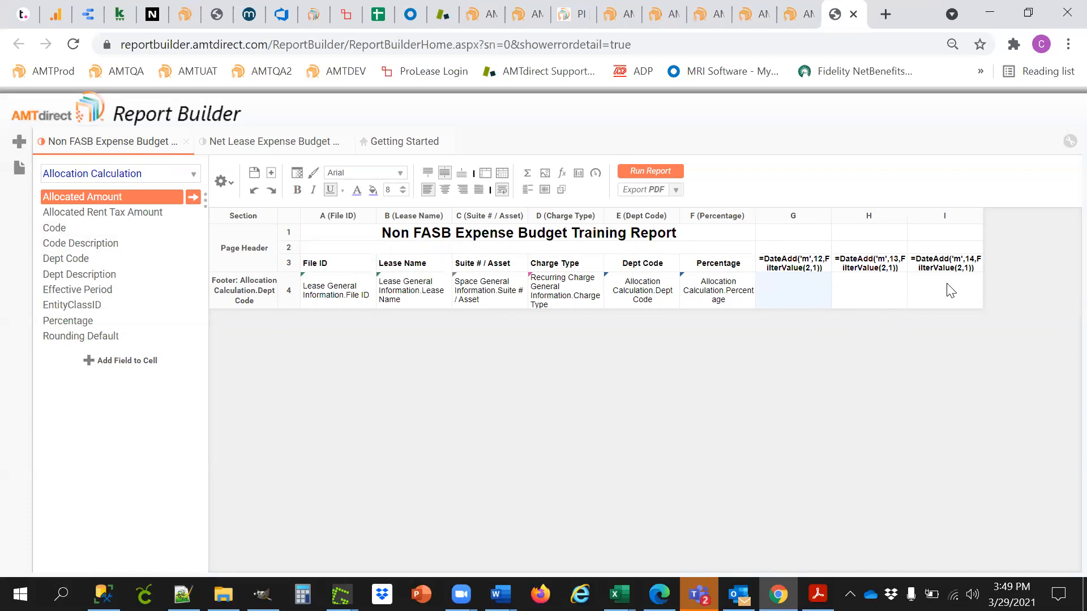
pyautogui.write('=if(')
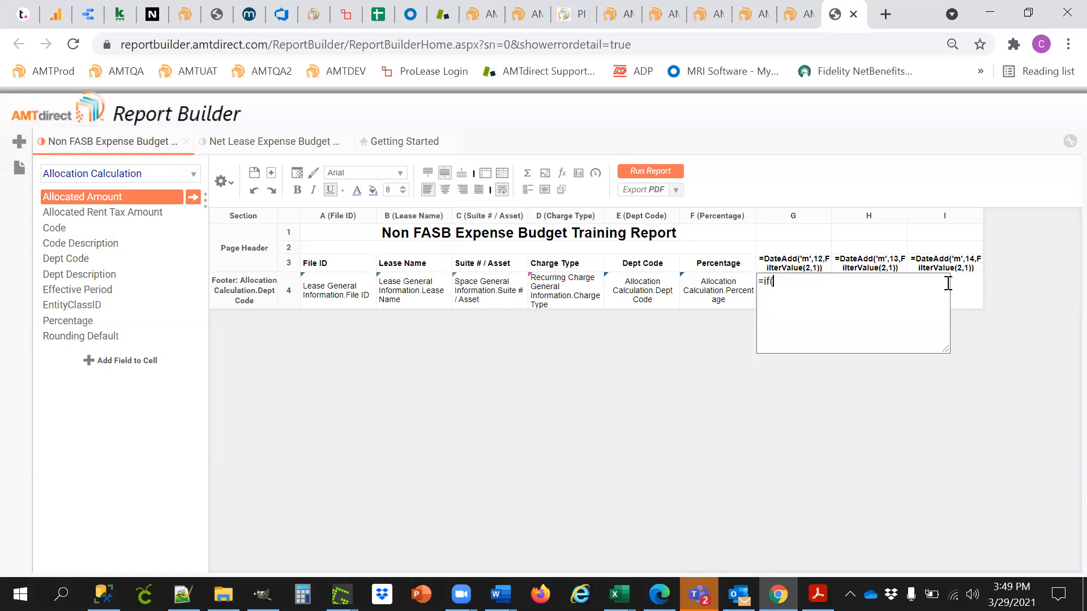
pyautogui.click(150, 176)
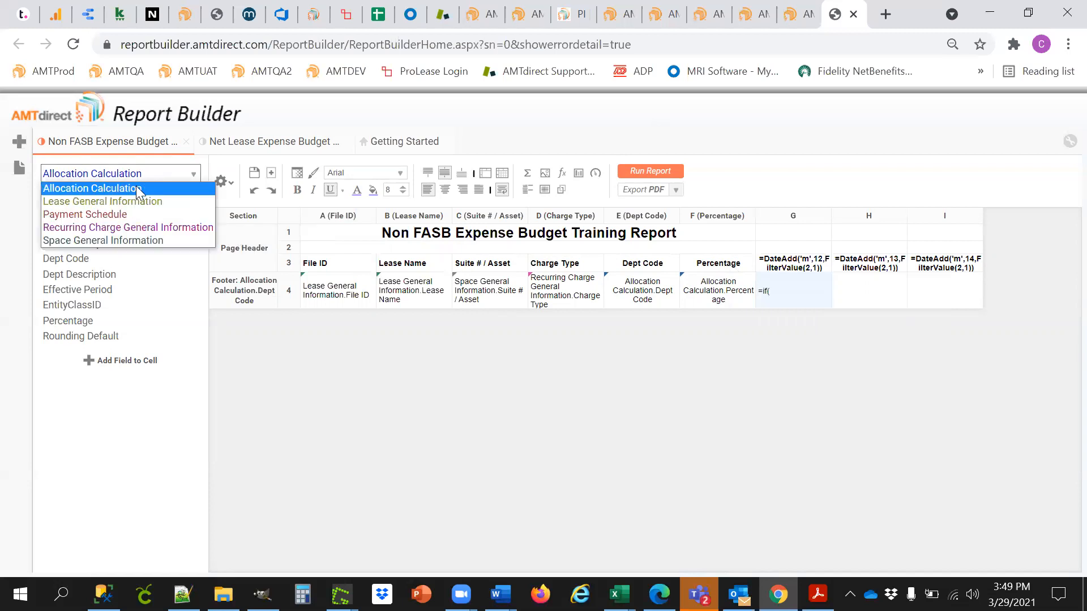
pyautogui.click(113, 215)
pyautogui.moveTo(89, 220); pyautogui.dragTo(800, 295)
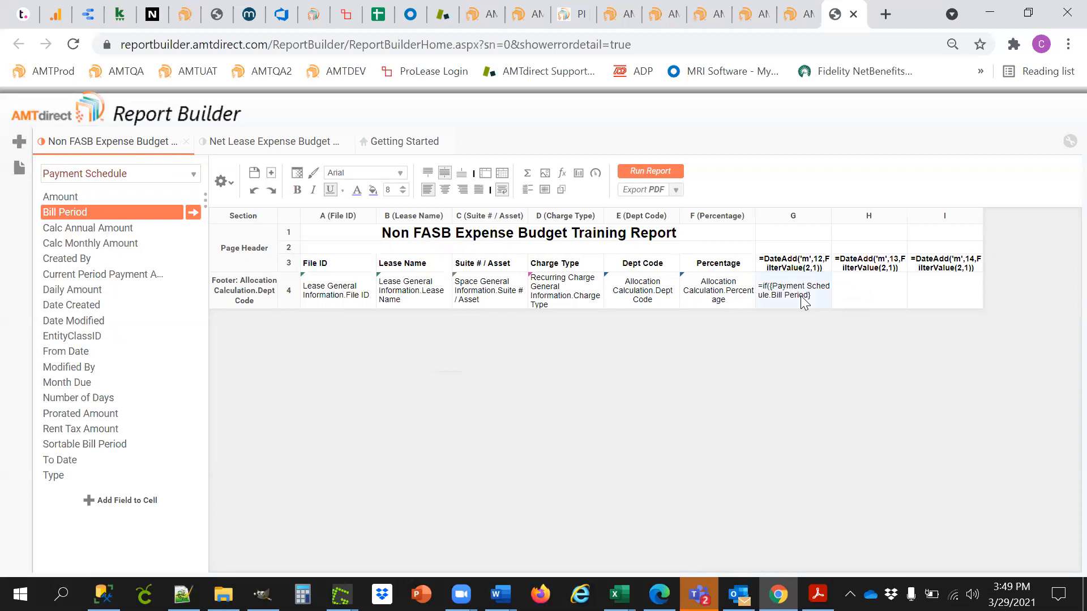
pyautogui.click(803, 303)
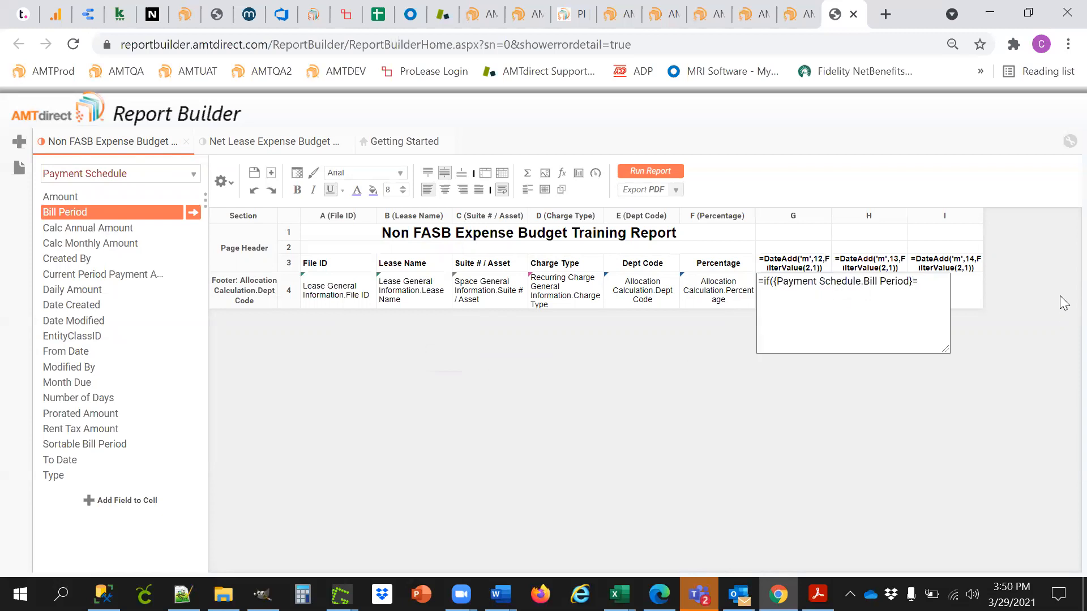
pyautogui.click(557, 350)
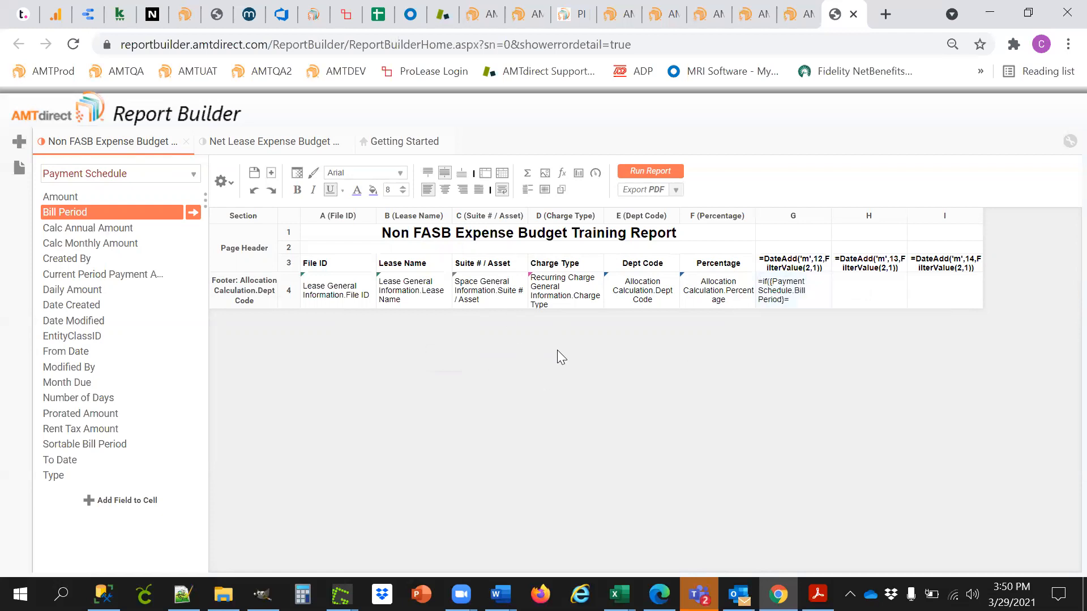
# Check how the column N amount formula in the Net Lease Expense Budget report compares its period dates
pyautogui.click(293, 152)
pyautogui.click(921, 366)
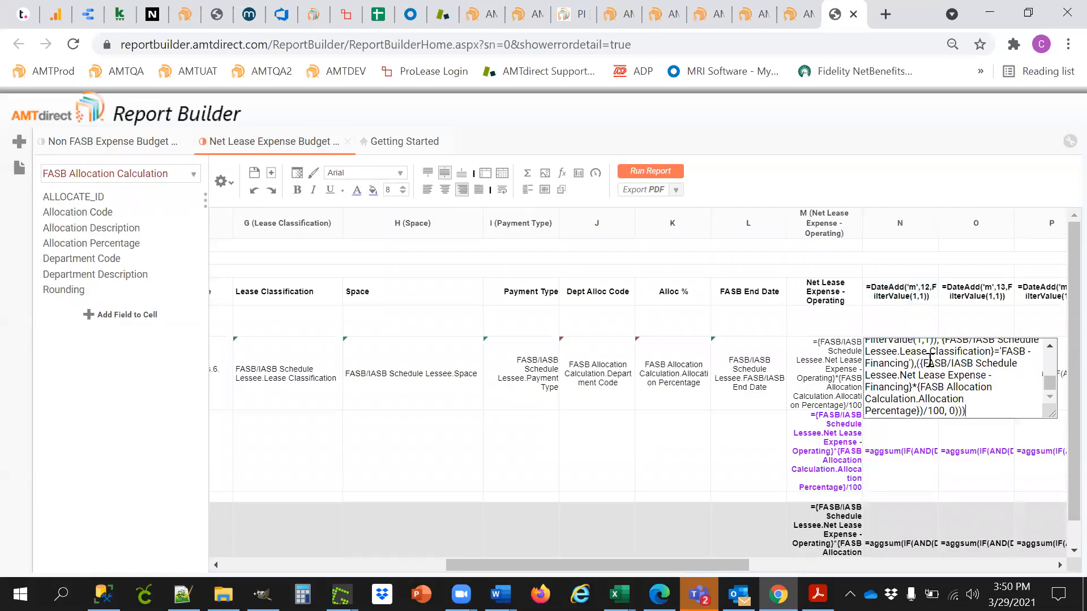
pyautogui.moveTo(1050, 383); pyautogui.dragTo(1050, 355)
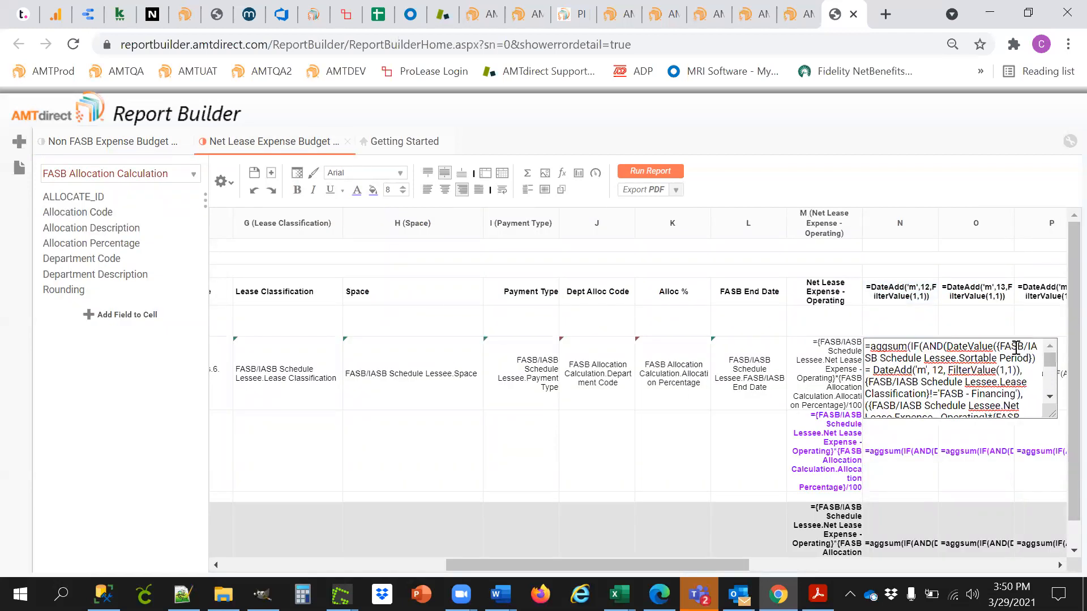
pyautogui.click(123, 143)
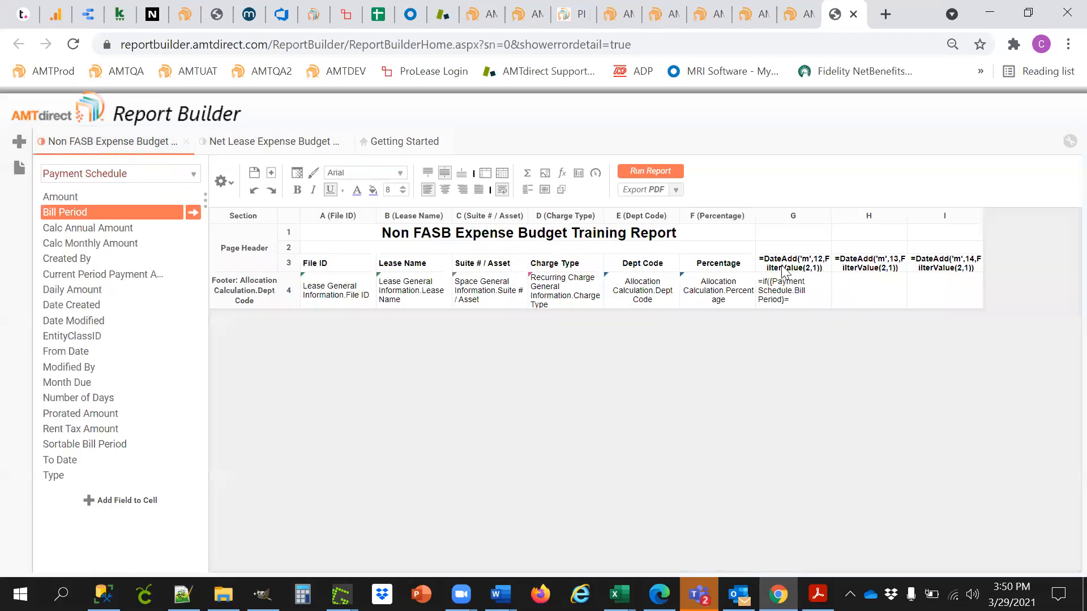
# Wrap Bill Period in Datevalue() in the column G footer formula and compare it with DateValue(FilterValue(2,1))
pyautogui.click(813, 291)
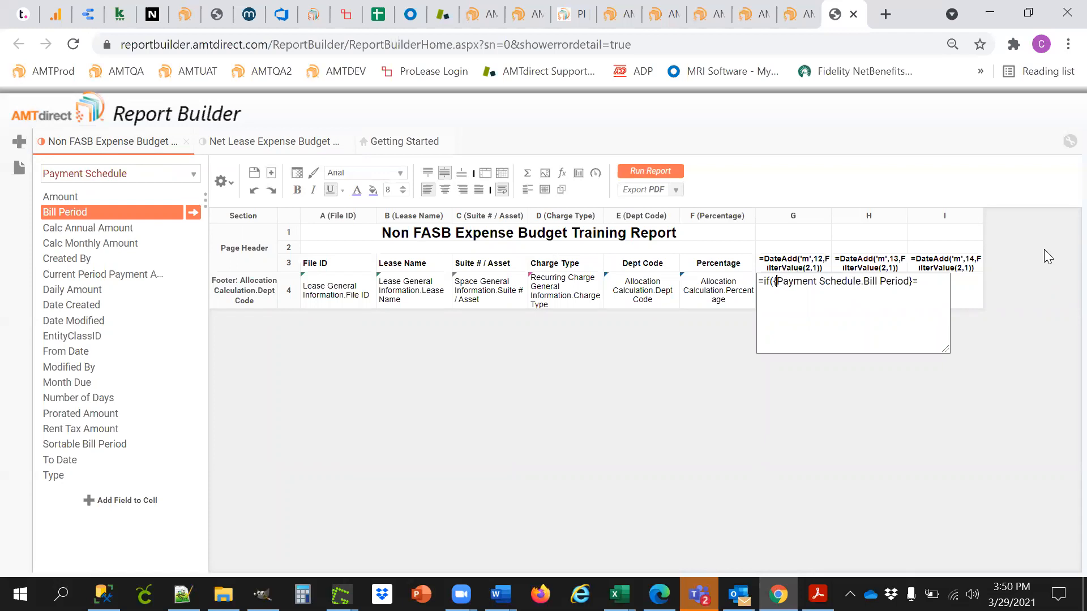
pyautogui.write('Datevalu')
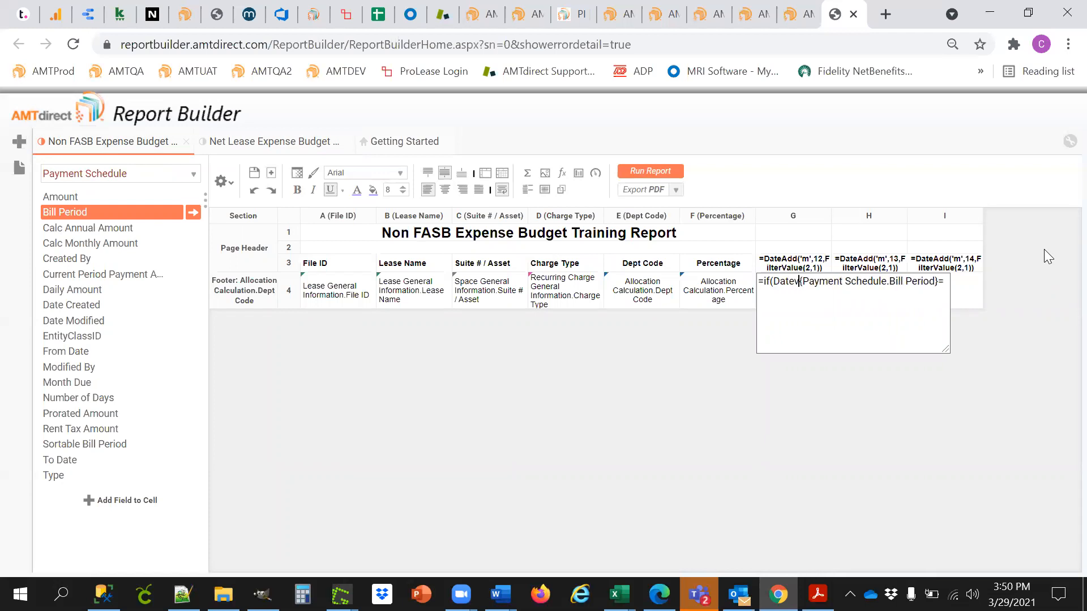
pyautogui.write('e({Payment Schedule.Bill Period})=')
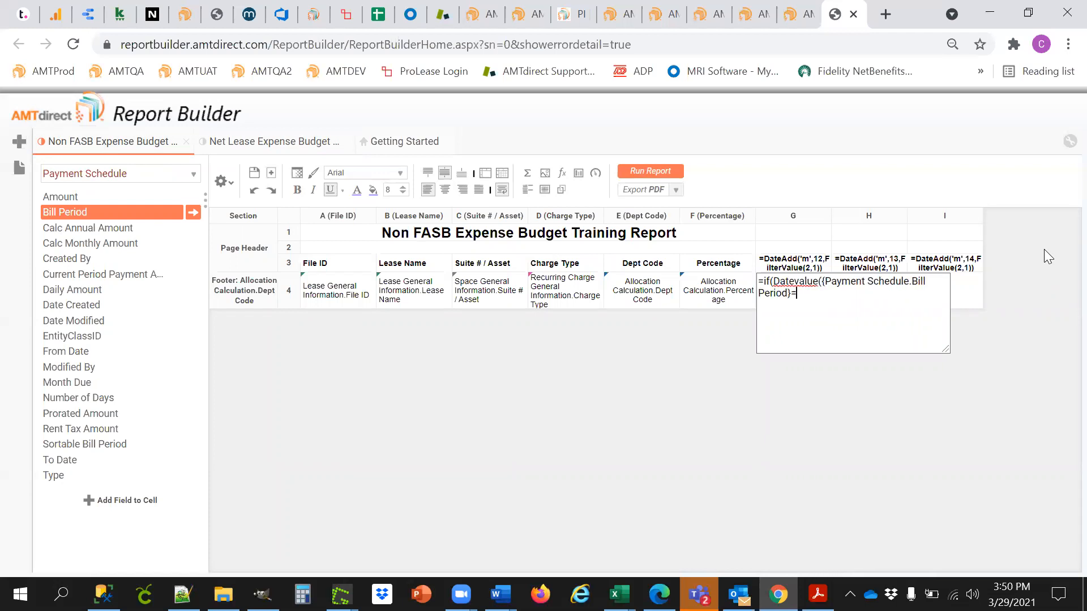
pyautogui.write('DateValue(FilterValue')
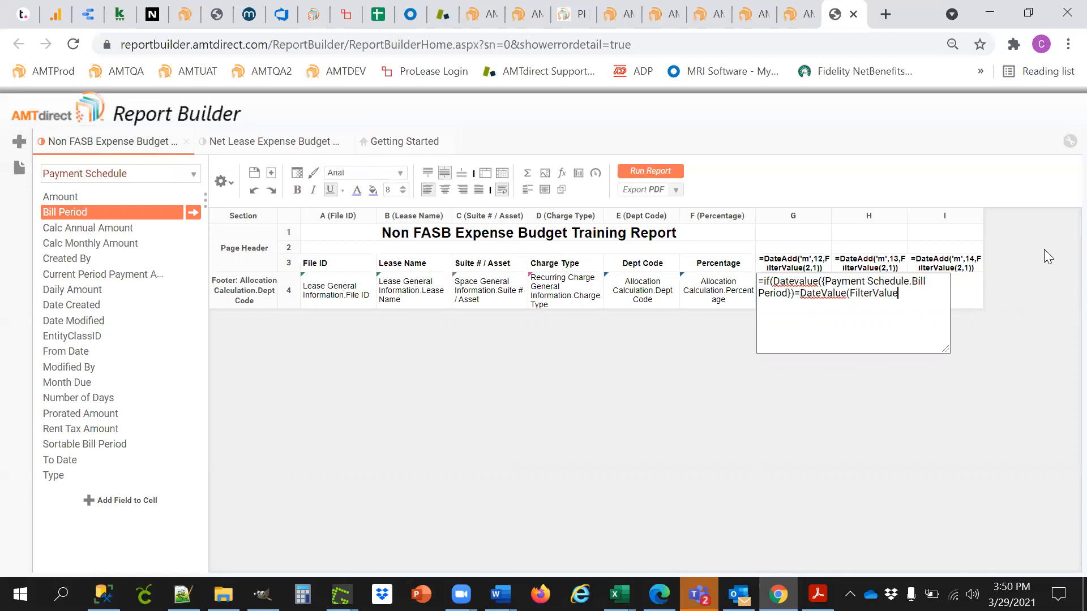
pyautogui.write('(2,1)),')
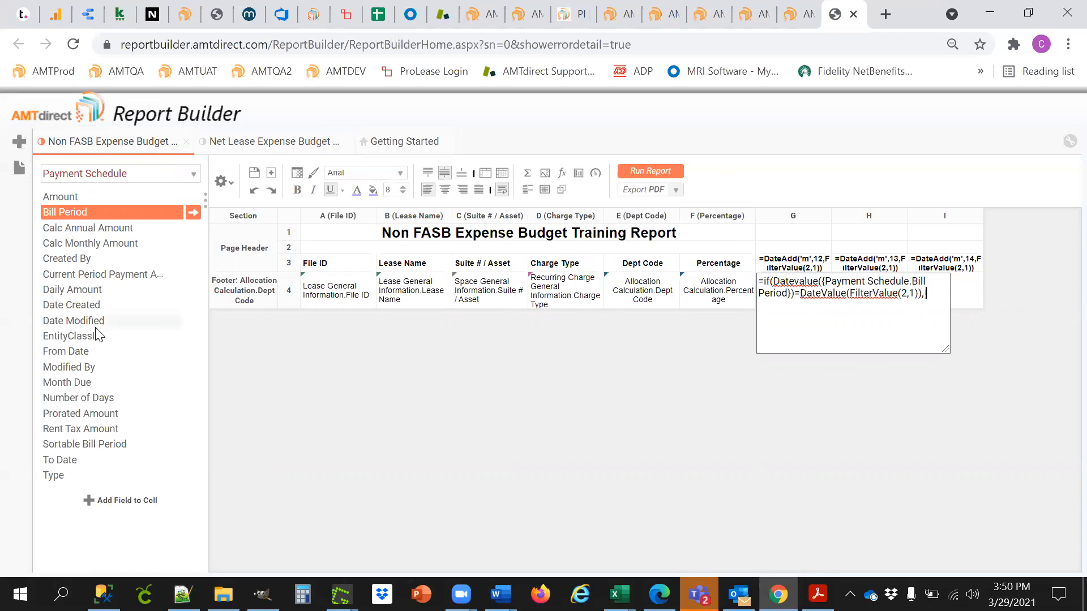
# Complete the column G formula with {Payment Schedule.Amount} and 0 as the results, and wrap the whole if expression in aggsum()
pyautogui.moveTo(57, 197); pyautogui.dragTo(816, 285)
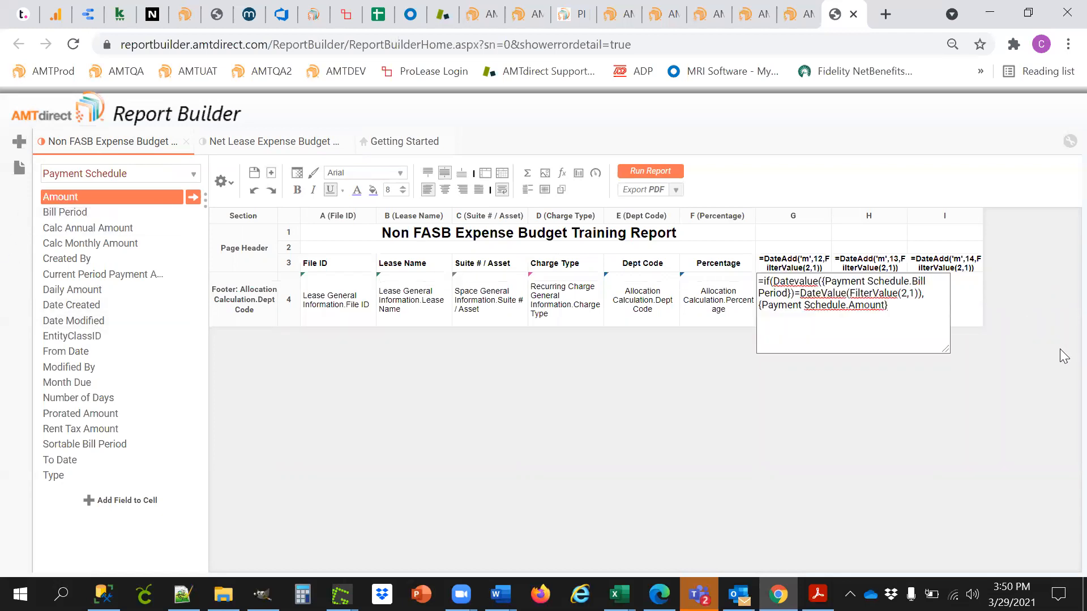
pyautogui.write(', 0)')
pyautogui.click(762, 281)
pyautogui.write('aggsum(')
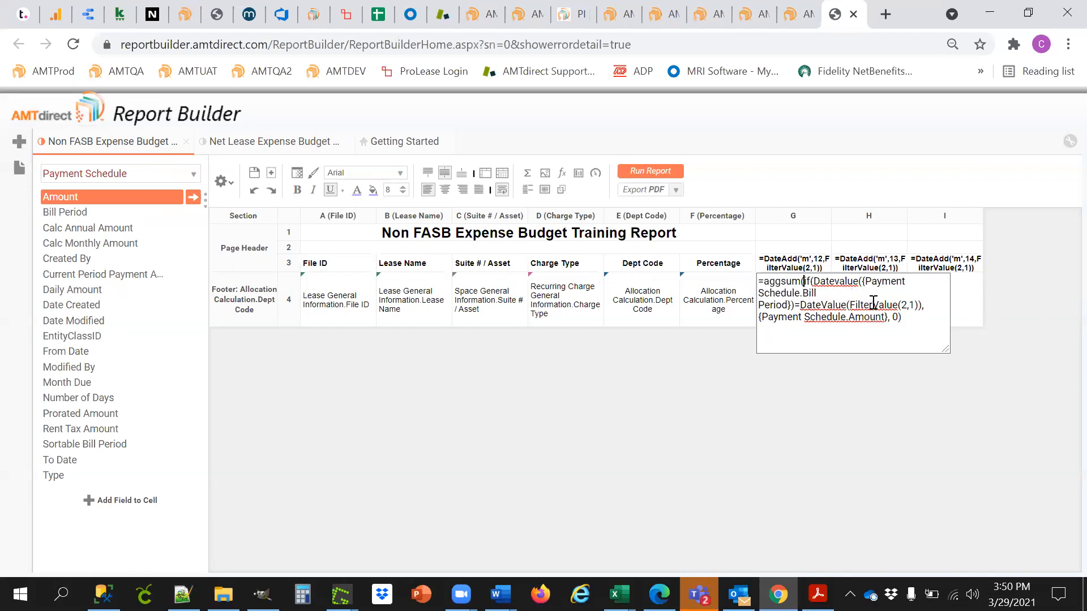
pyautogui.hotkey('ctrl', 'End')
pyautogui.write(')')
pyautogui.press('Return')
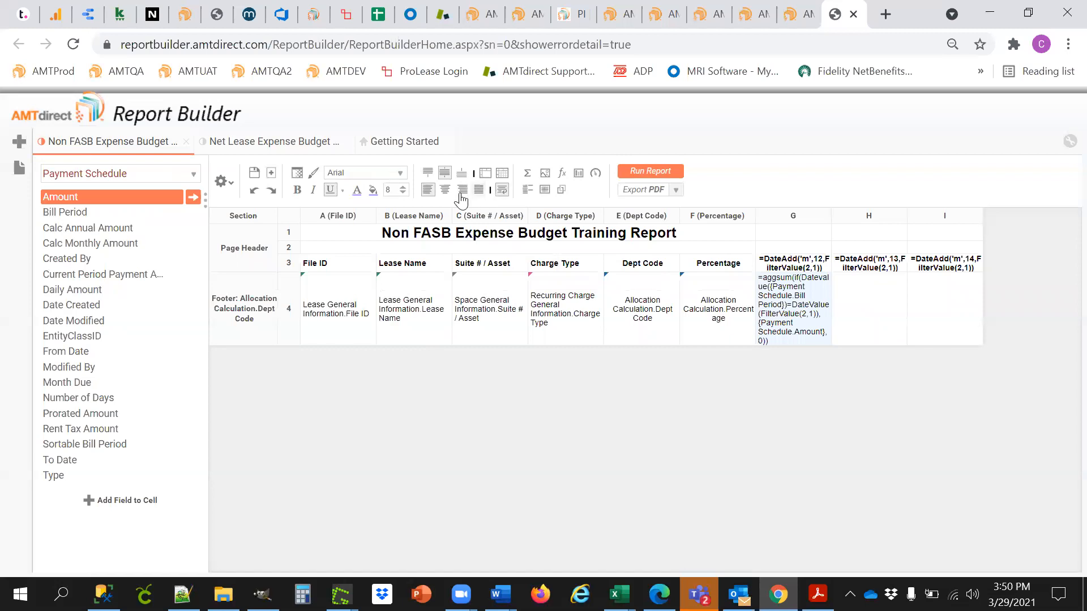
# Right-align the column G footer cell and apply the Number format category to it
pyautogui.click(296, 173)
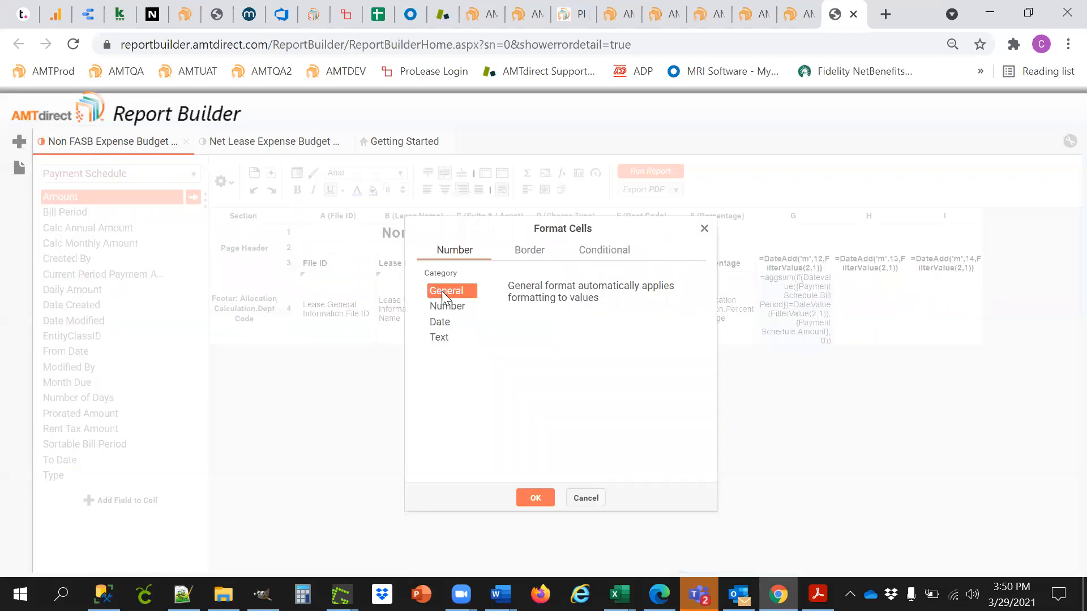
pyautogui.click(451, 306)
pyautogui.click(601, 284)
pyautogui.click(601, 284)
pyautogui.click(542, 493)
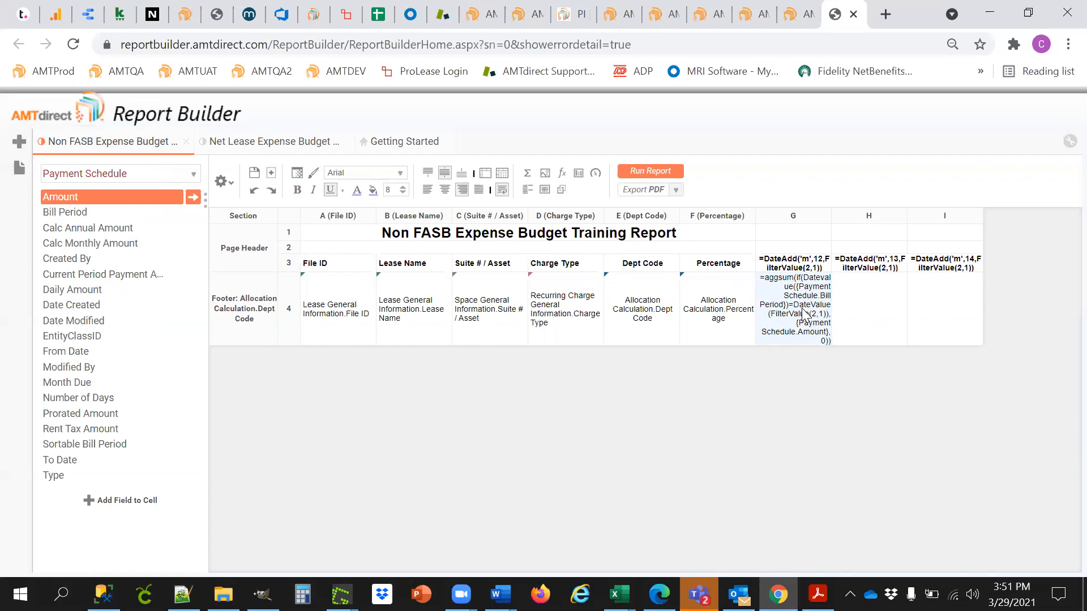
# Examine the DateAdd part of the column N amount formula in the Net Lease Expense Budget report's Formula Editor
pyautogui.click(305, 142)
pyautogui.doubleClick(939, 388)
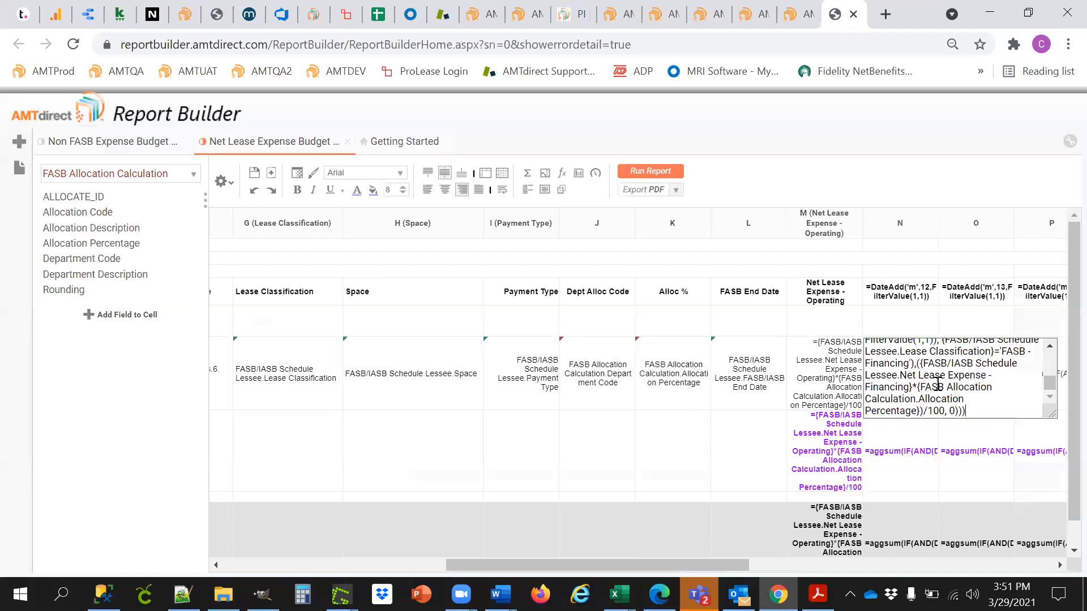
pyautogui.moveTo(1054, 389); pyautogui.dragTo(1053, 361)
pyautogui.click(924, 327)
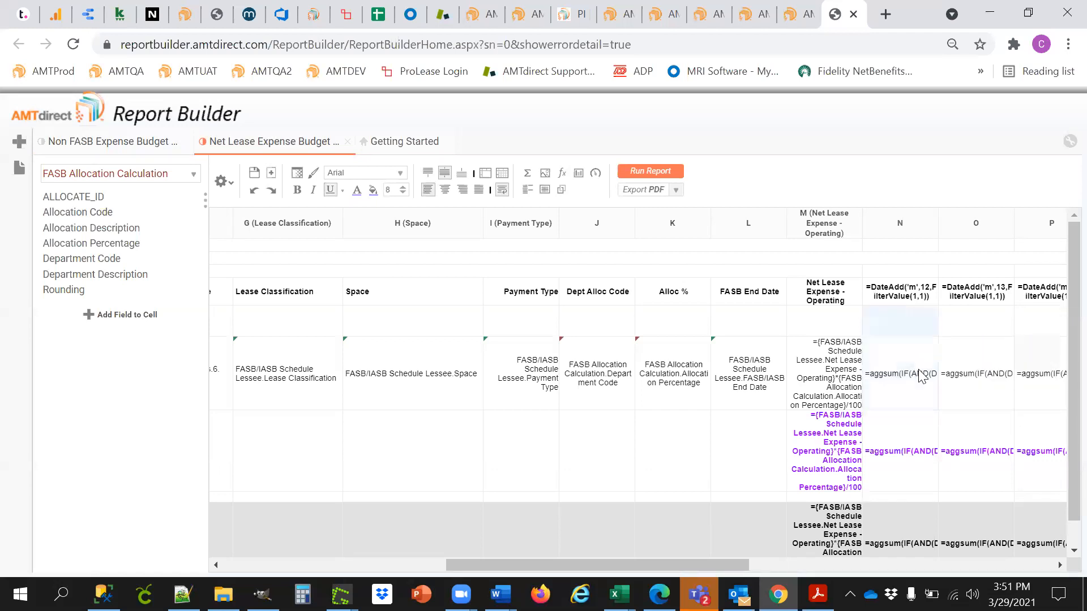
pyautogui.click(560, 173)
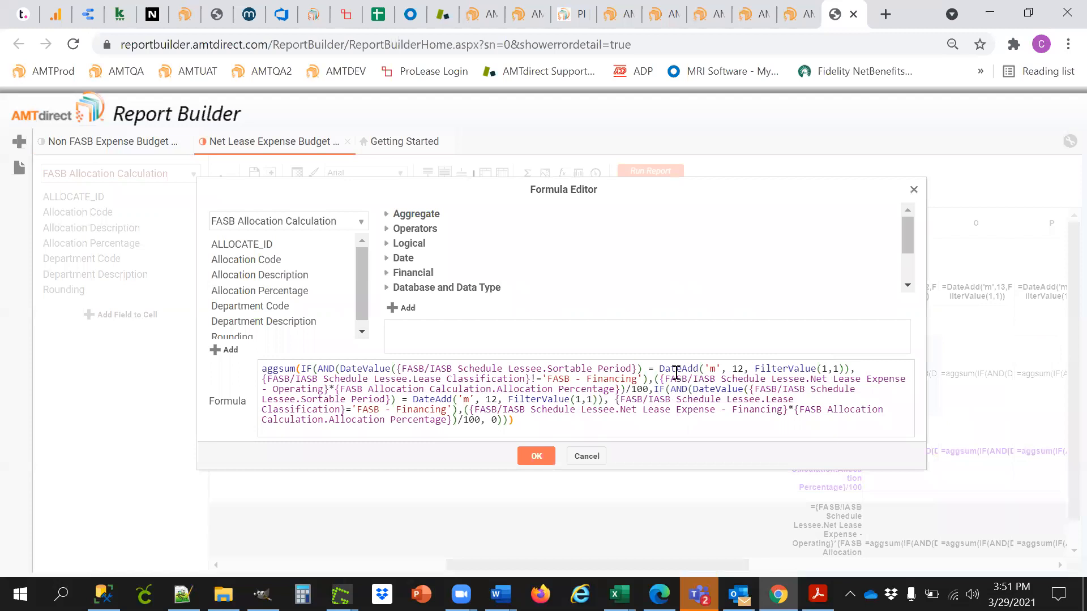
pyautogui.moveTo(660, 368); pyautogui.dragTo(763, 374)
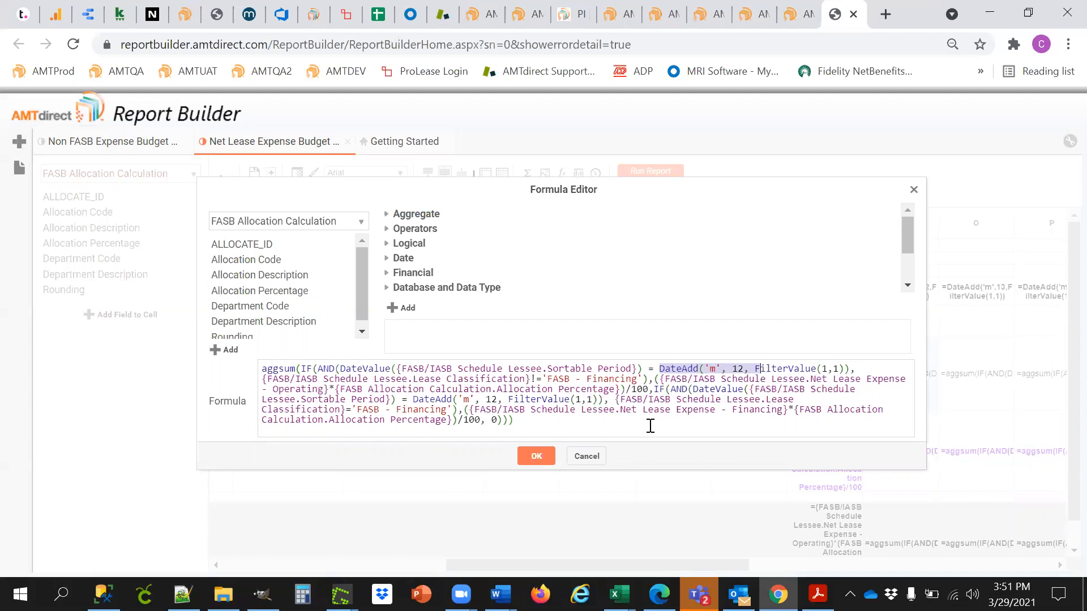
pyautogui.click(584, 457)
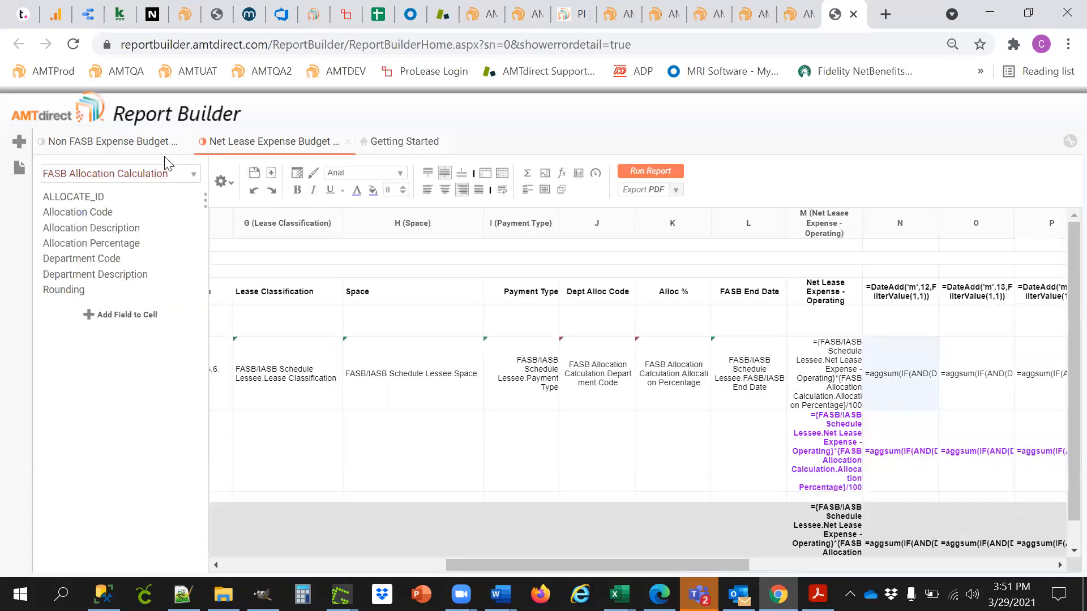
# In the Non FASB report's column G footer formula, replace the DateValue function before FilterValue(2,1) with DateAdd(
pyautogui.click(147, 144)
pyautogui.doubleClick(781, 306)
pyautogui.click(801, 305)
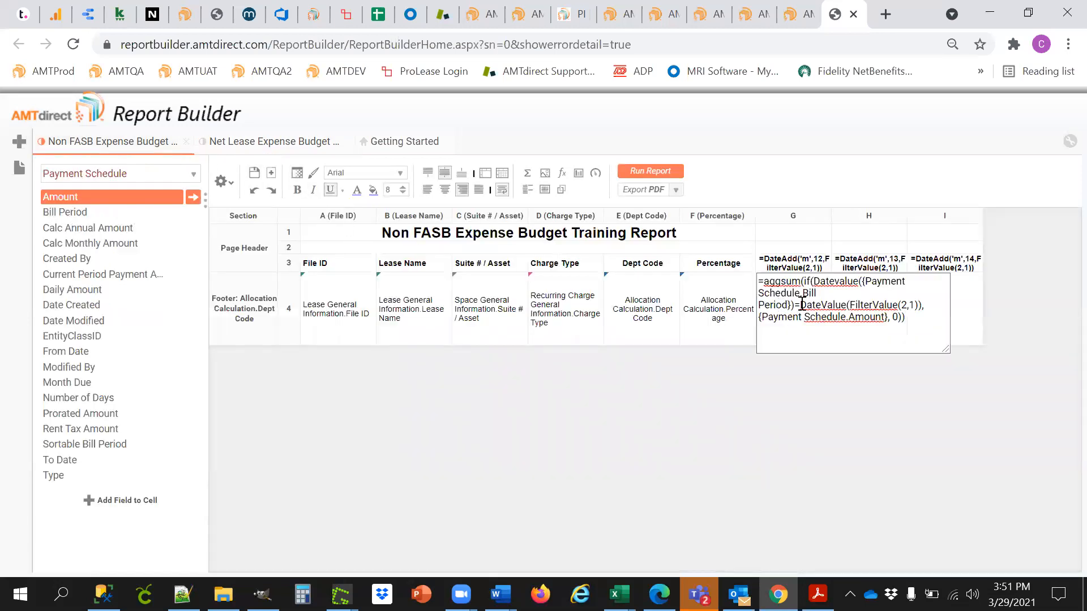
pyautogui.click(780, 468)
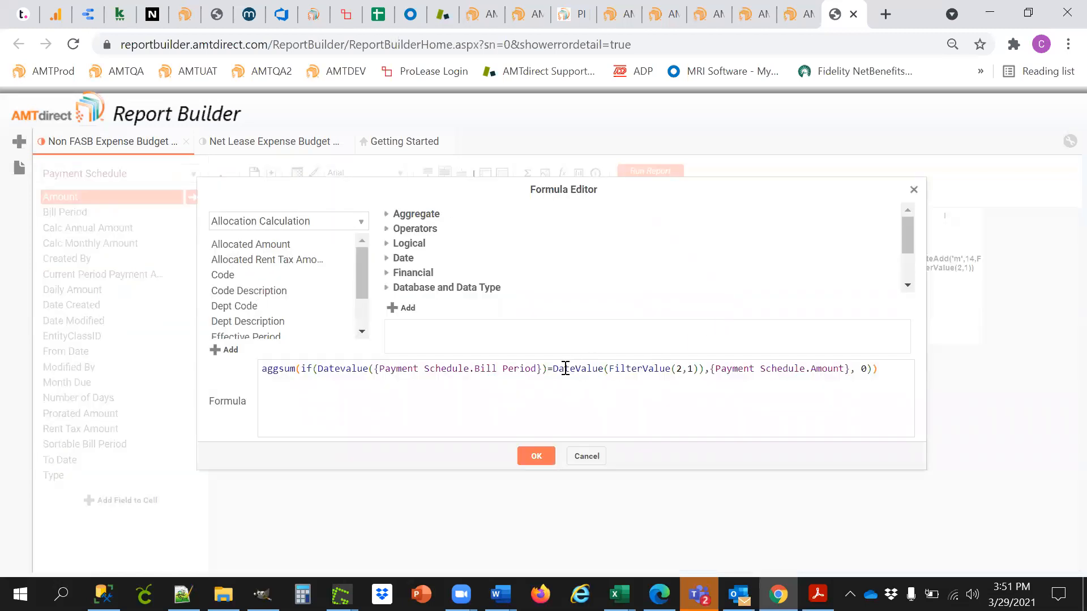
pyautogui.click(555, 369)
pyautogui.press('Delete')
pyautogui.press('BackSpace')
pyautogui.press('BackSpace')
pyautogui.press('BackSpace')
pyautogui.press('BackSpace')
pyautogui.press('BackSpace')
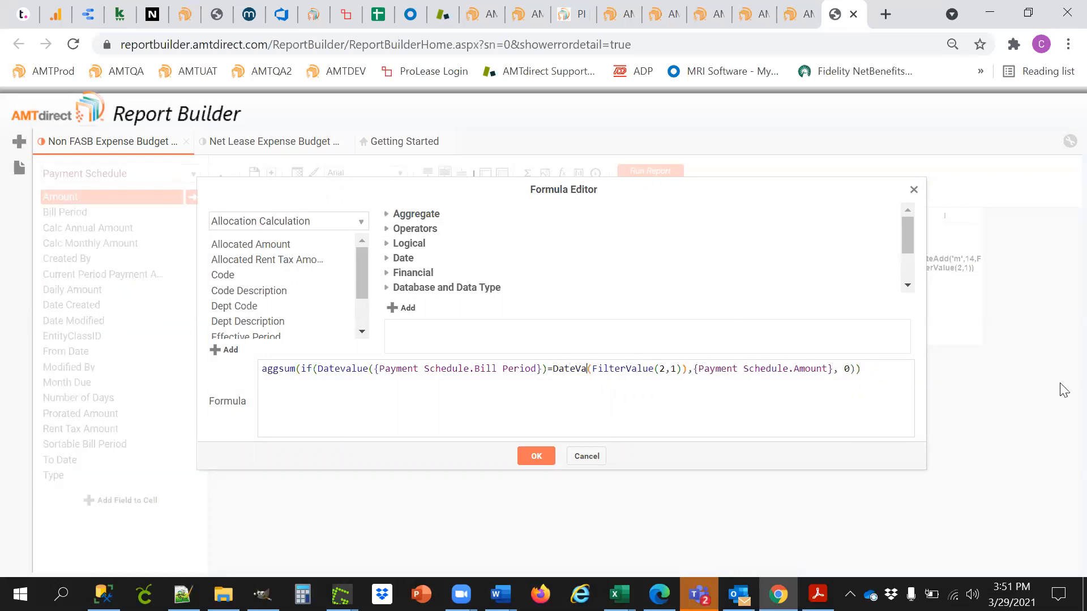
pyautogui.write('eAdd')
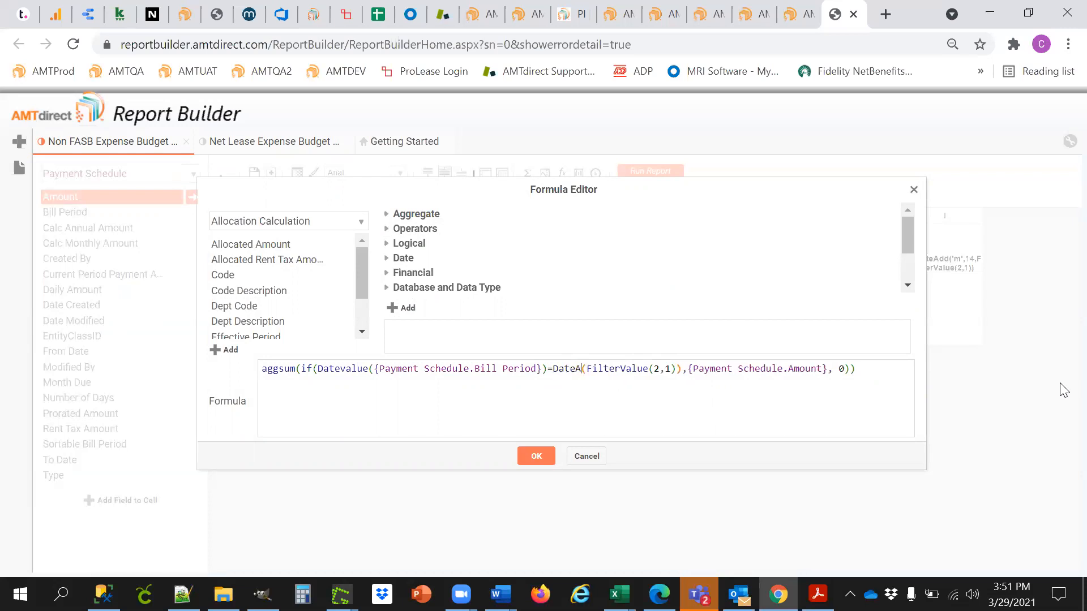
pyautogui.write('(')
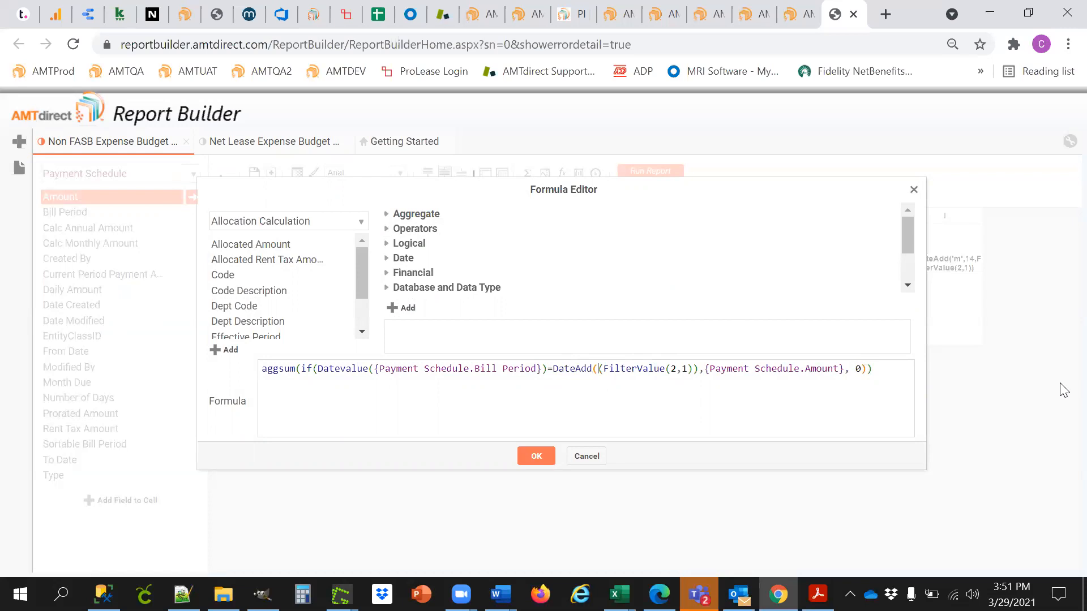
# Complete the column G DateAdd arguments as 'm', 12, (FilterValue(2,1)), save the formula, and briefly run the report
pyautogui.write('m')
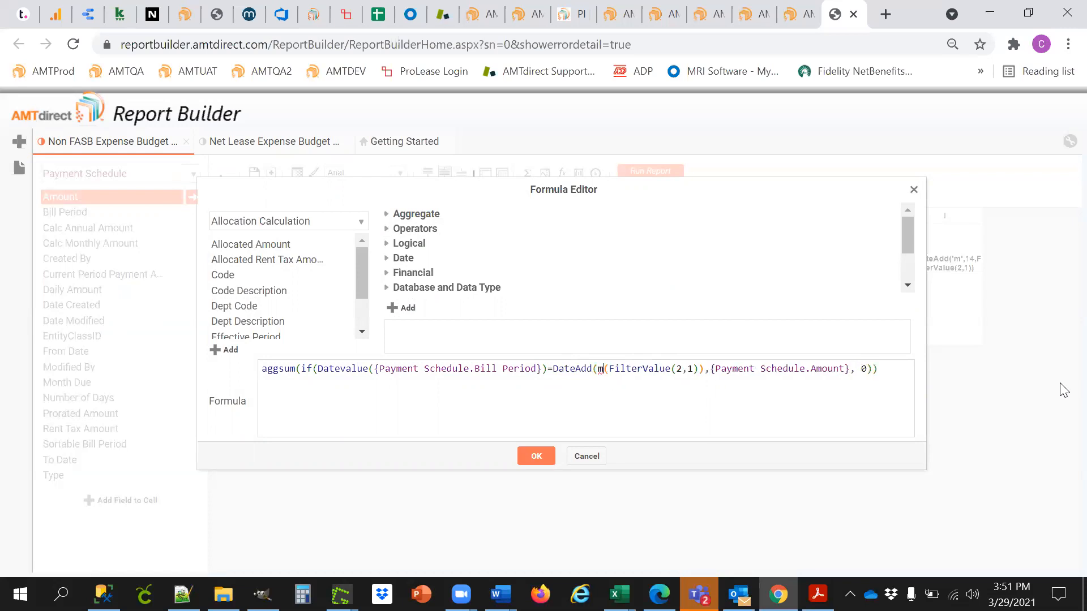
pyautogui.press('Left')
pyautogui.write("'")
pyautogui.press('Right')
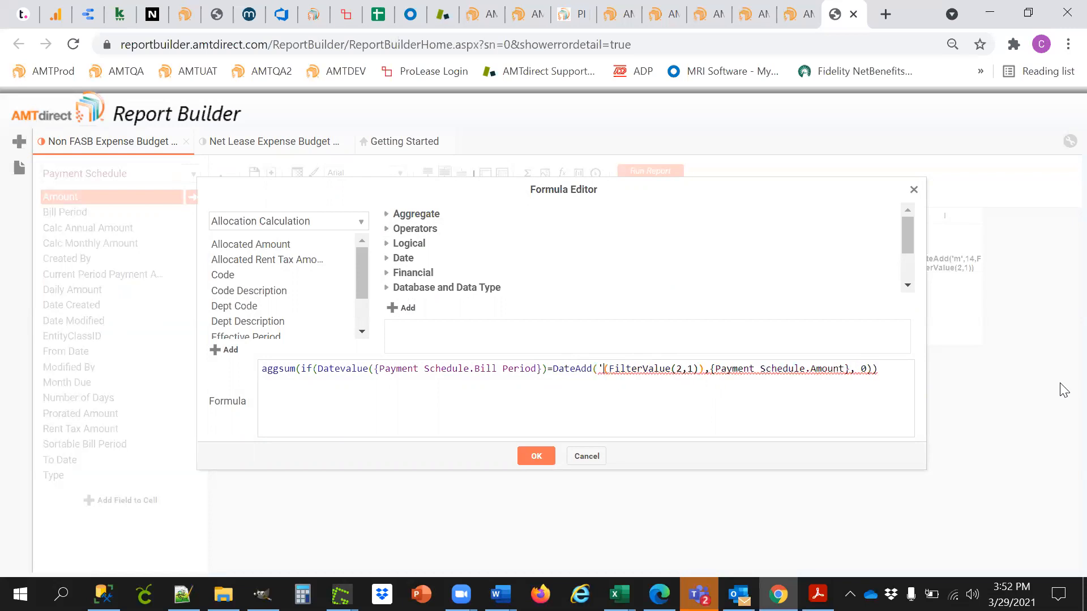
pyautogui.write("',")
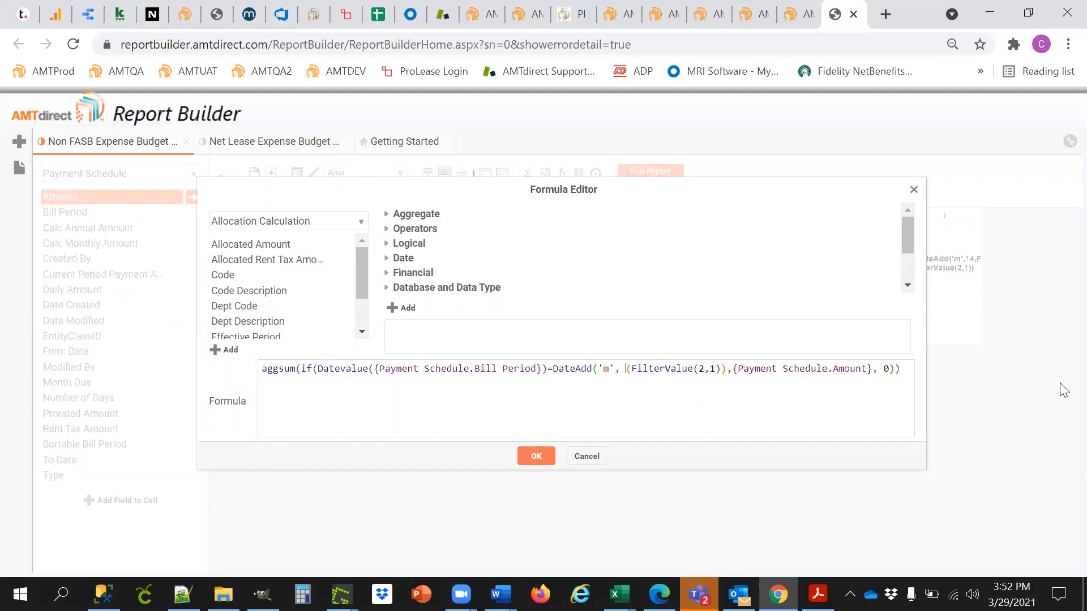
pyautogui.write(' 12')
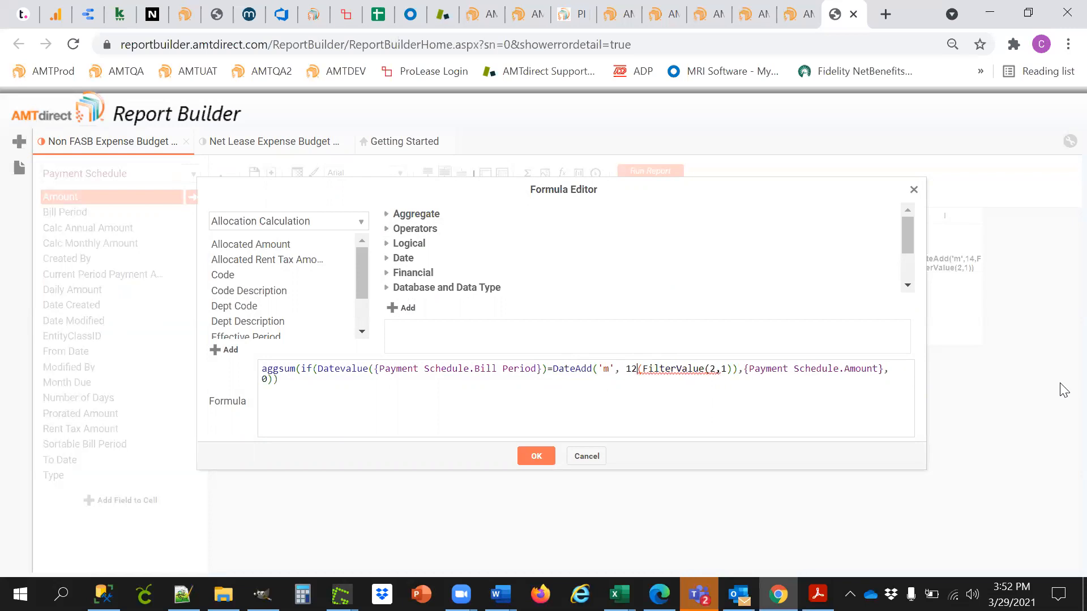
pyautogui.write(',')
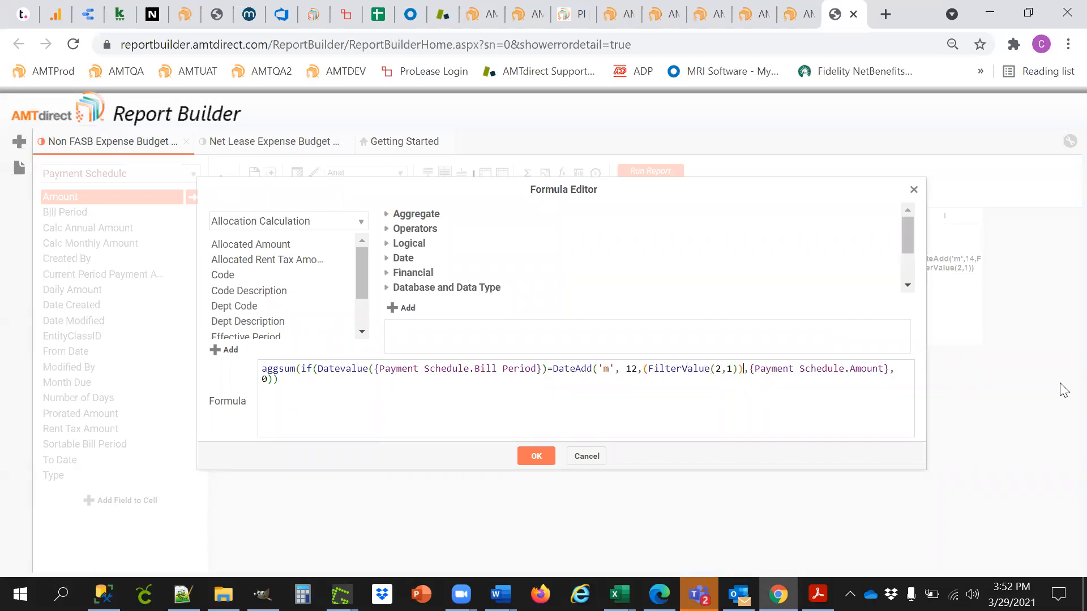
pyautogui.write(')')
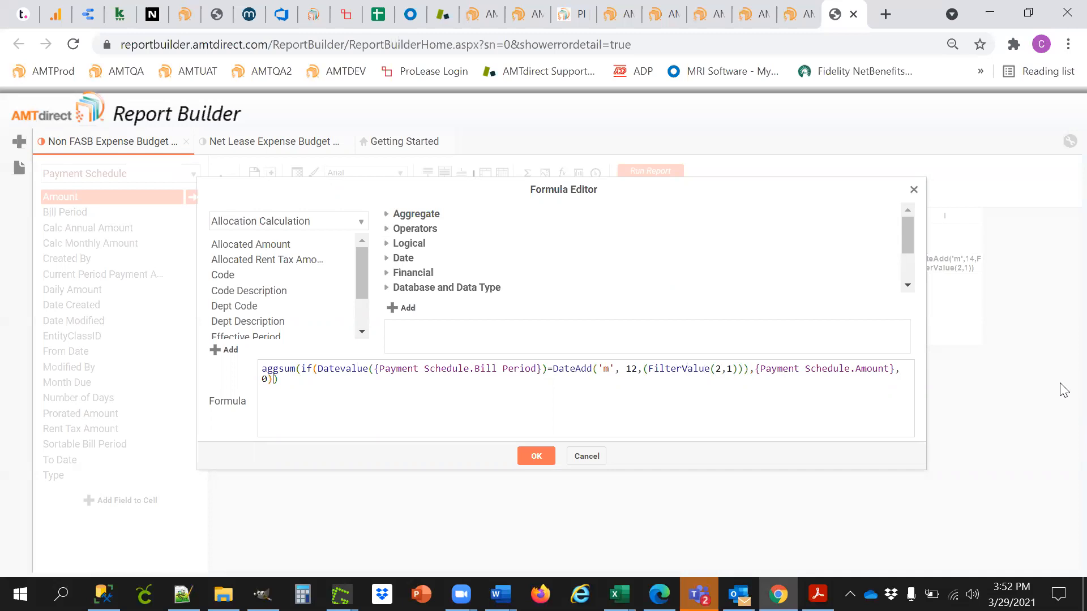
pyautogui.click(544, 457)
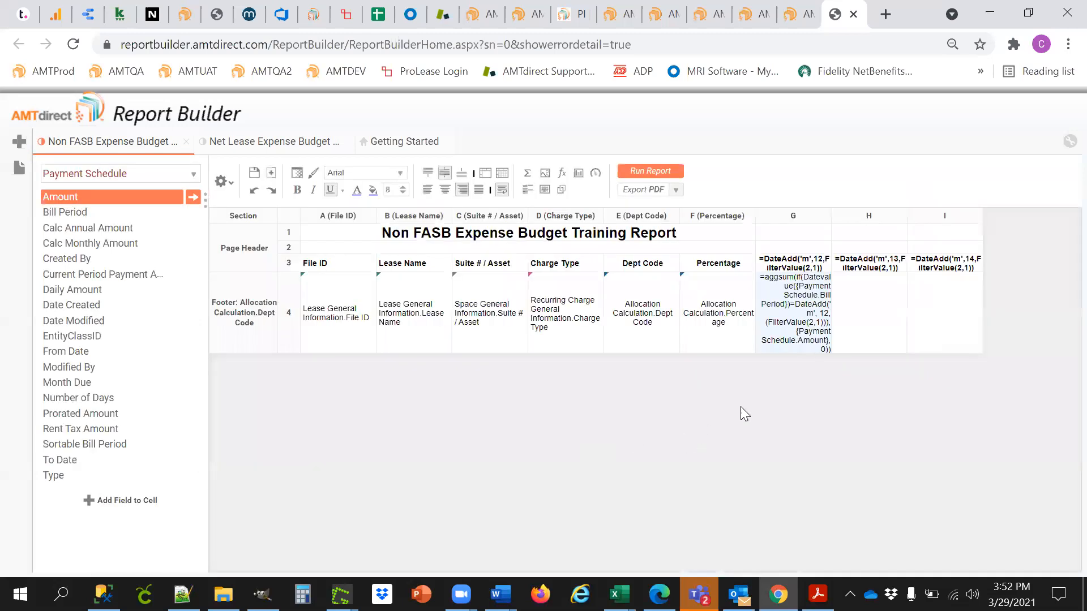
pyautogui.click(667, 173)
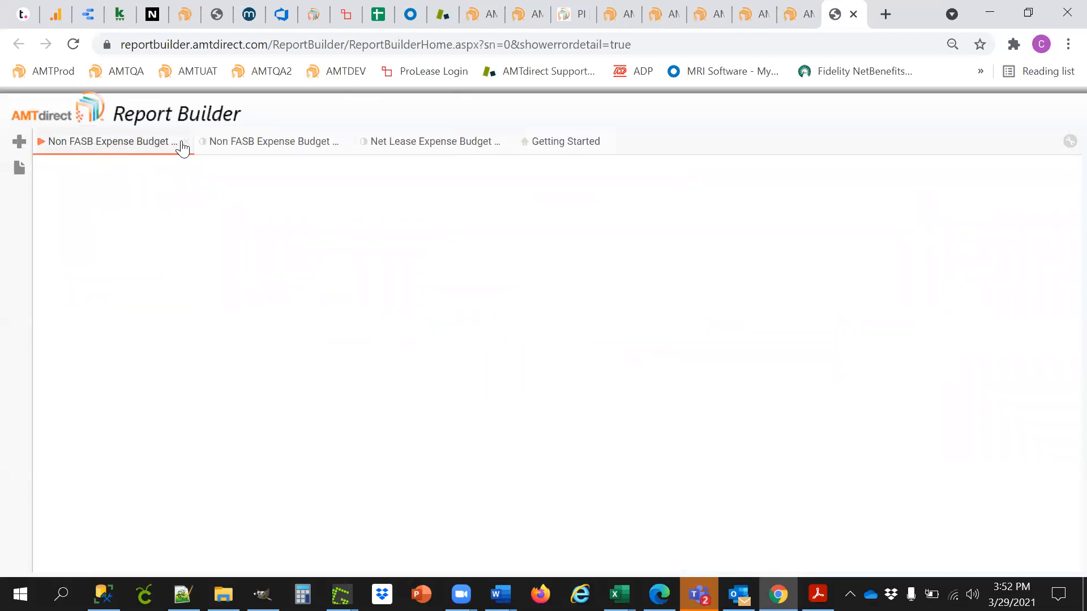
pyautogui.click(185, 143)
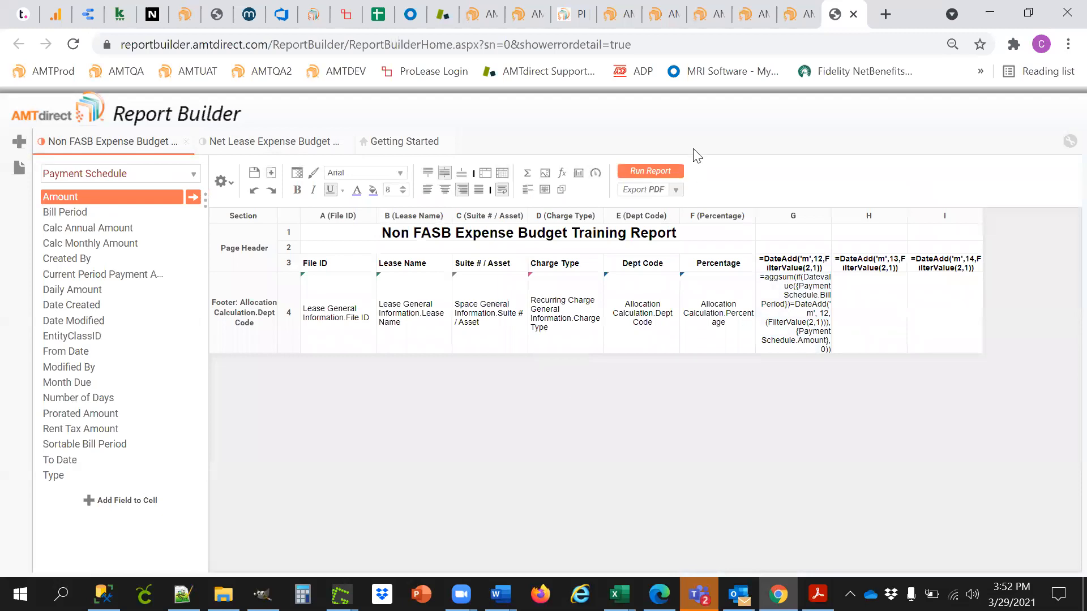
# Add the Lease General Information File ID field to the Non FASB report's standard filters
pyautogui.click(221, 182)
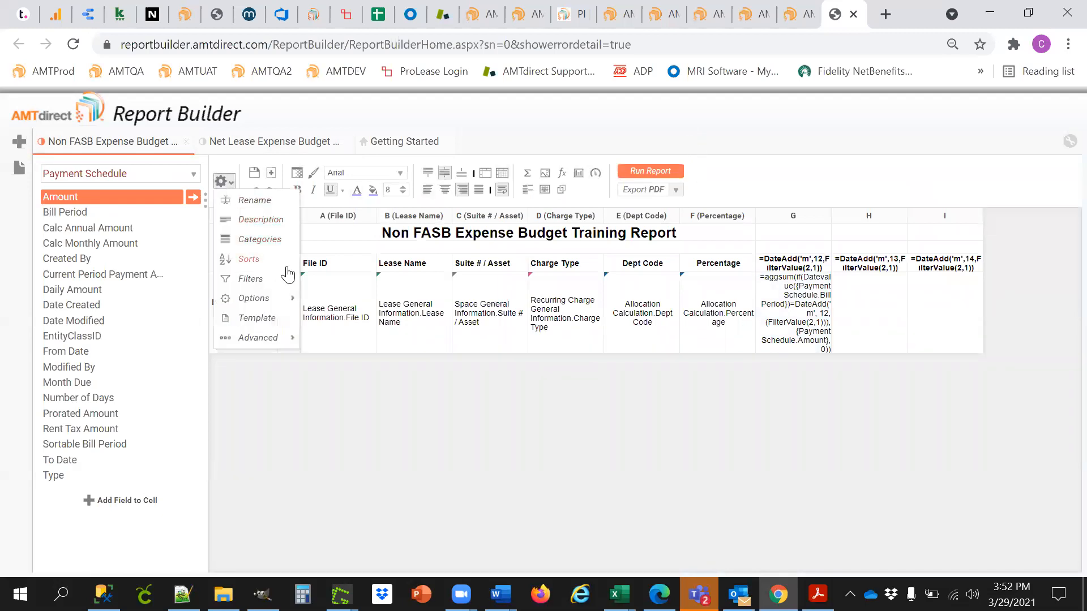
pyautogui.click(249, 278)
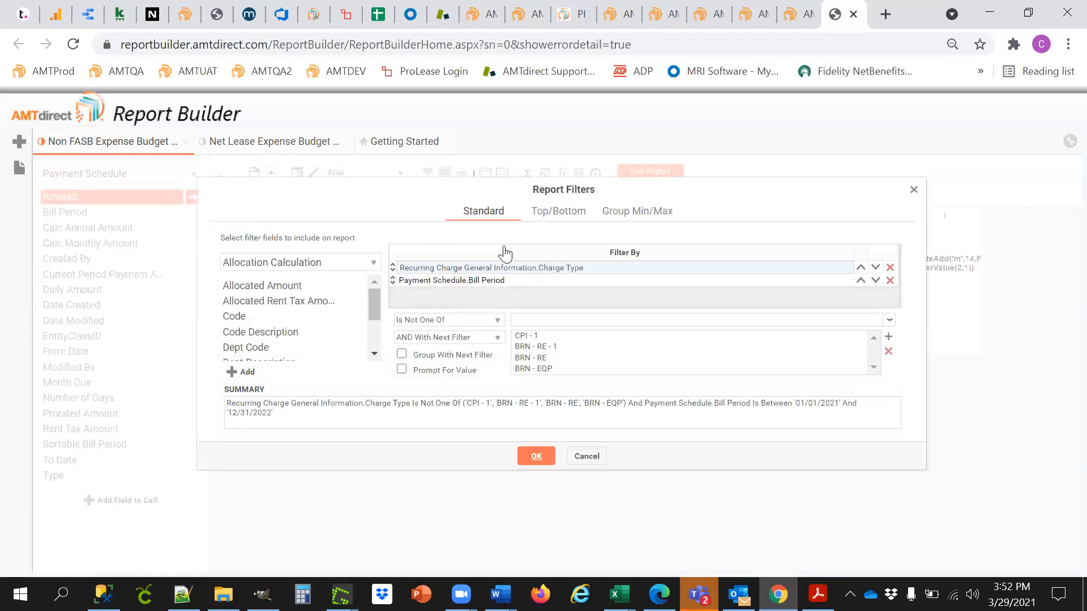
pyautogui.click(316, 263)
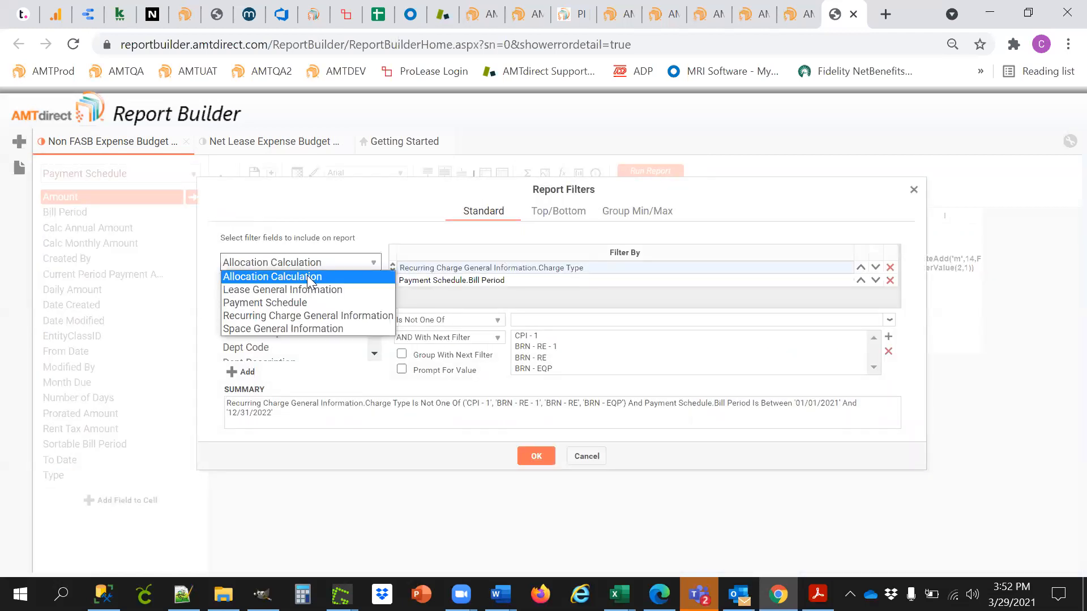
pyautogui.click(298, 290)
pyautogui.scroll(-3, 373, 334)
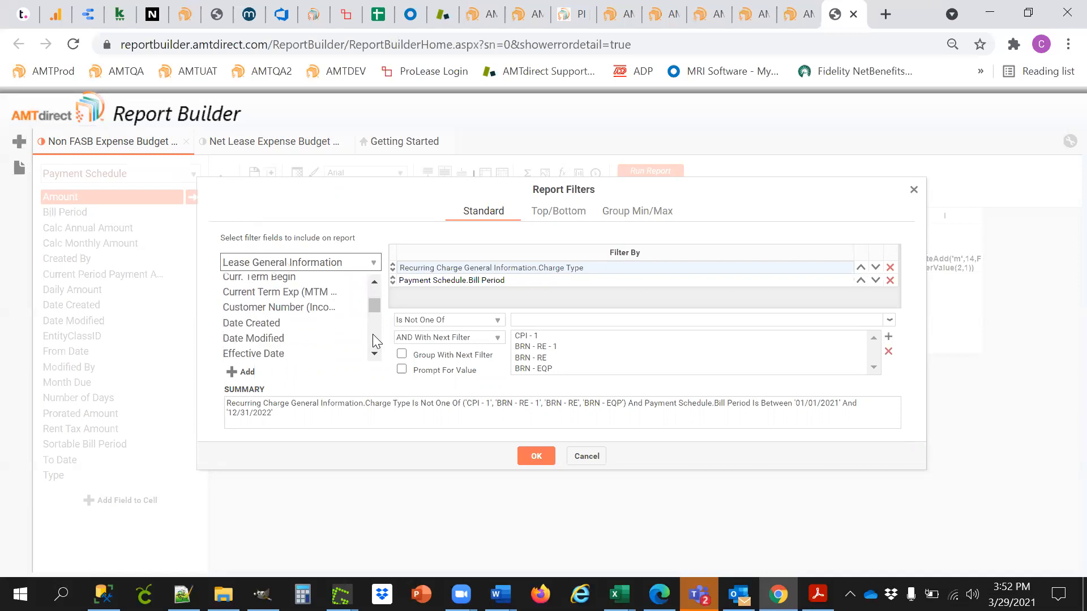
pyautogui.scroll(-2, 373, 334)
pyautogui.scroll(-2, 375, 351)
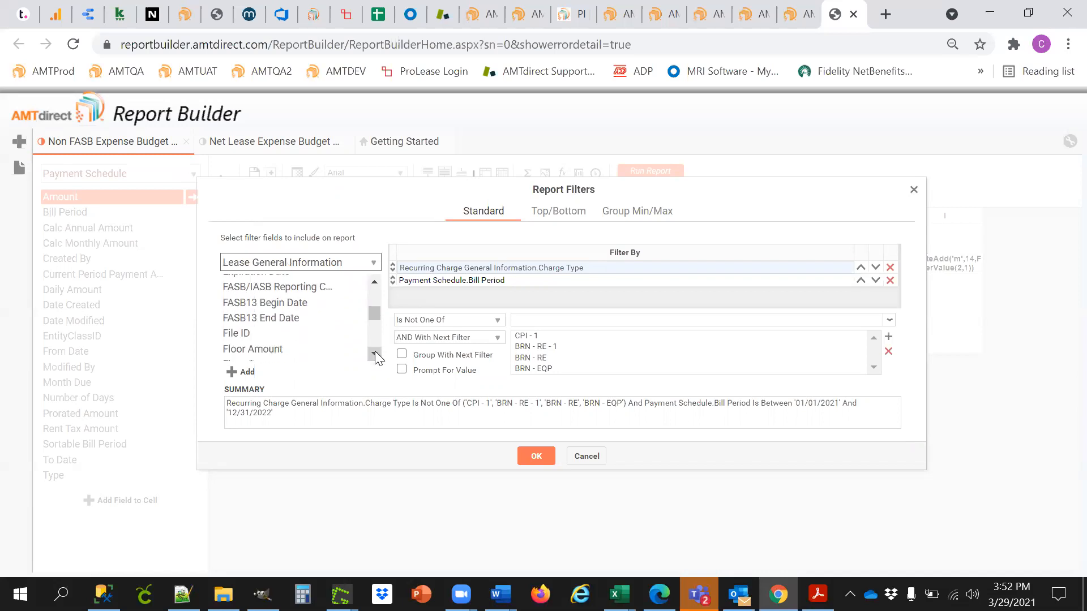
pyautogui.moveTo(285, 300); pyautogui.dragTo(517, 308)
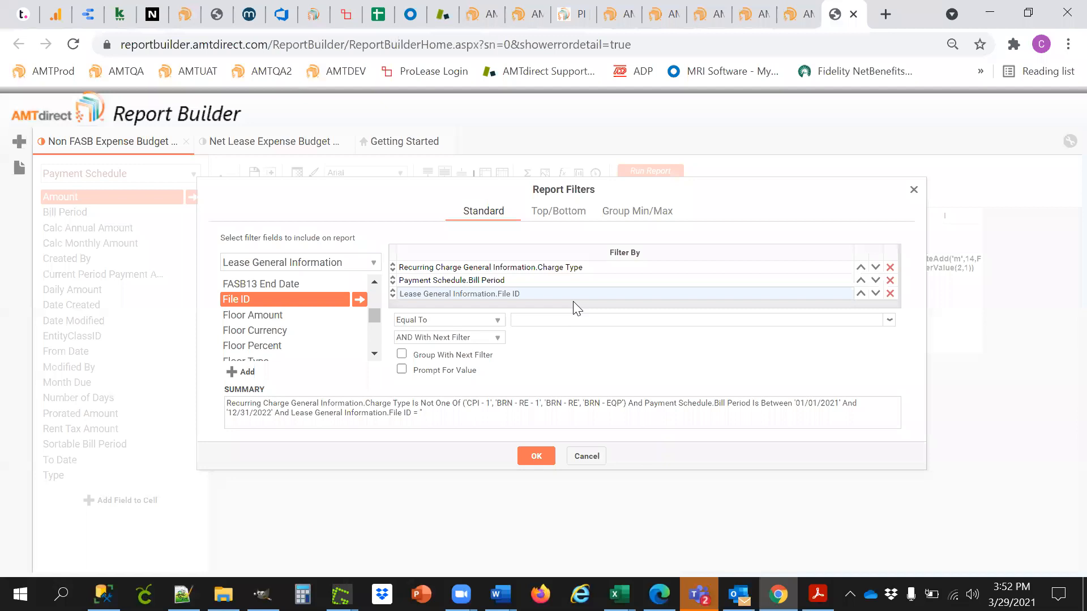
# Copy the File ID BW.MMPS.MOB.V4 from the general information of the Master Lease @ MMP South
pyautogui.click(788, 20)
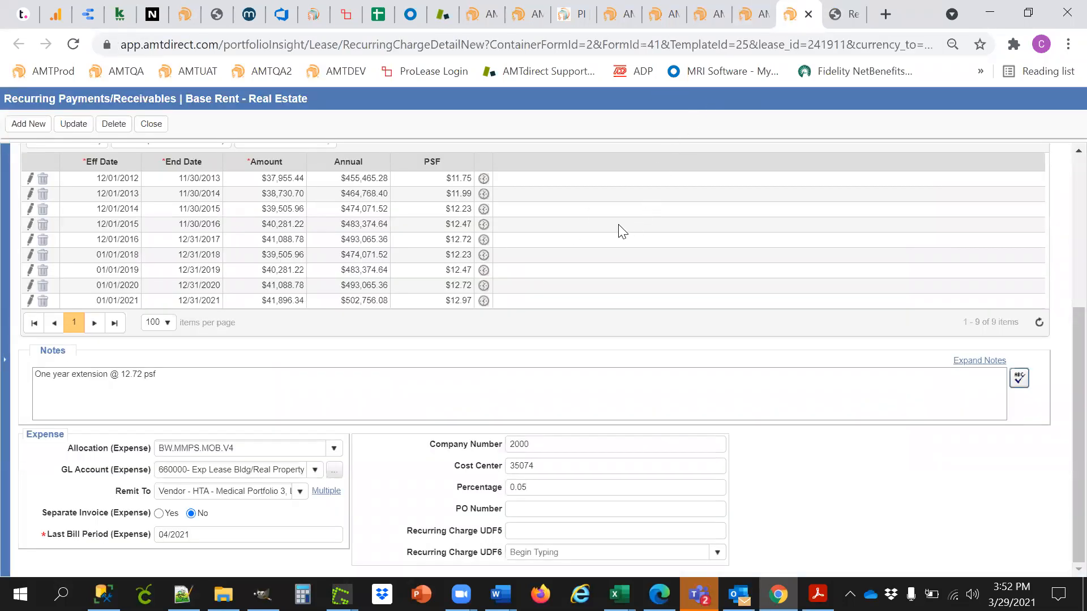
pyautogui.scroll(3, 622, 231)
pyautogui.scroll(2, 369, 252)
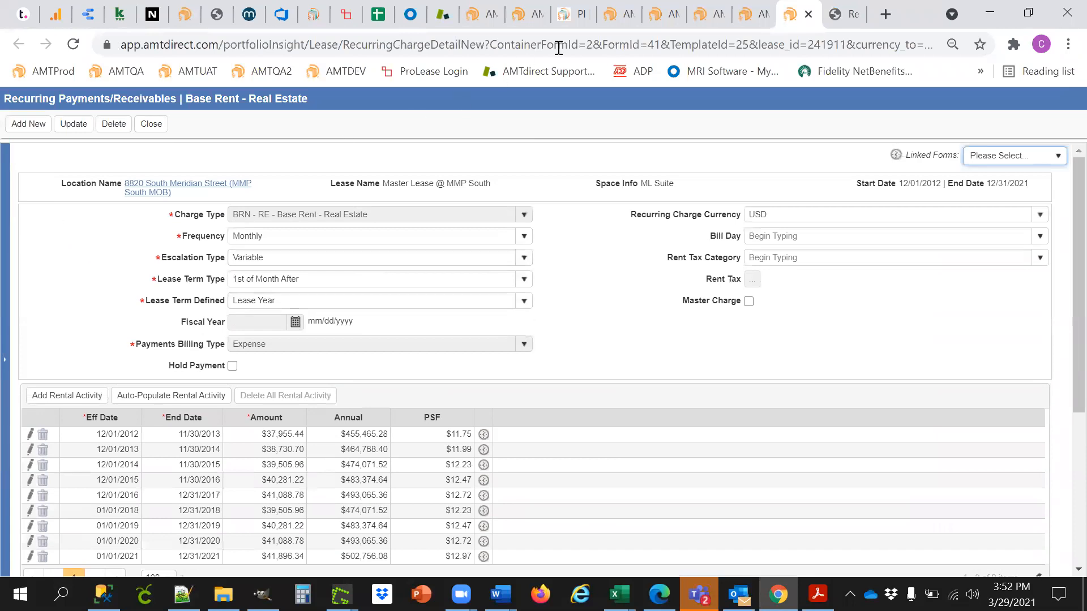
pyautogui.click(756, 14)
pyautogui.click(706, 17)
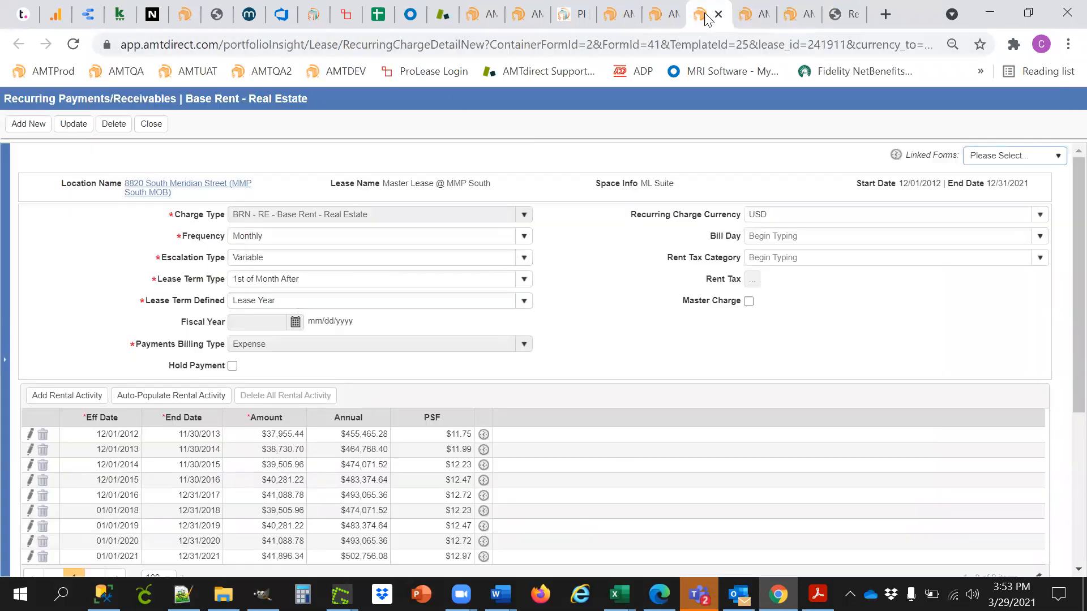
pyautogui.click(660, 17)
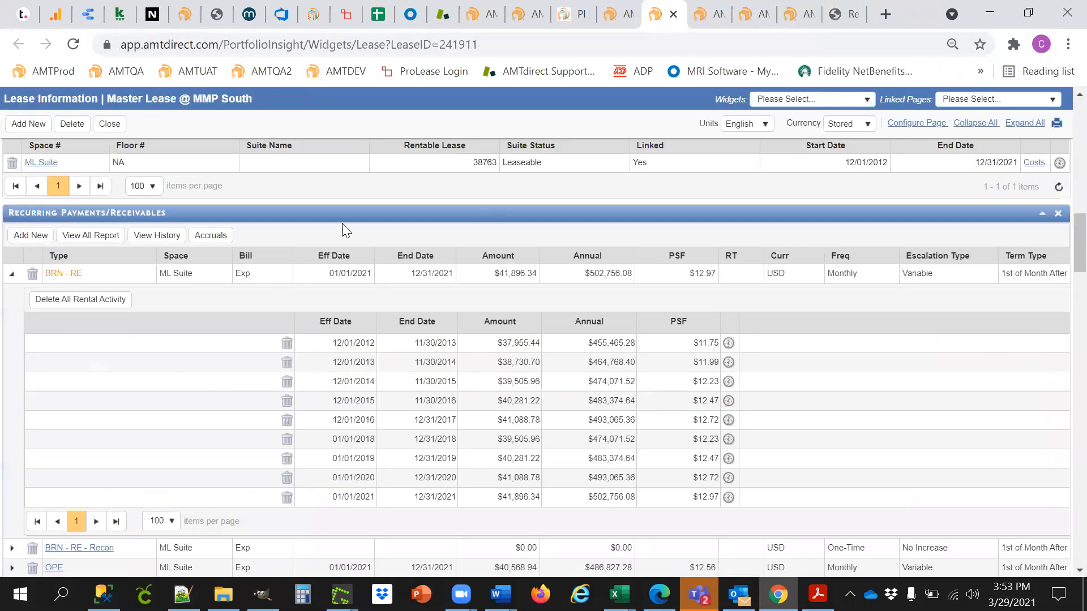
pyautogui.click(11, 274)
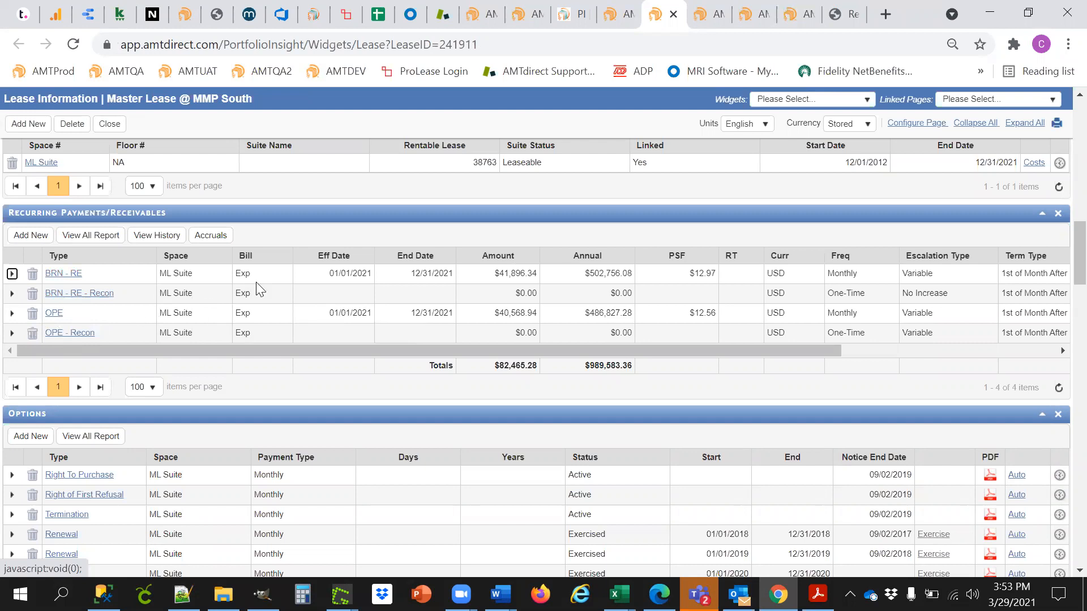
pyautogui.scroll(10, 262, 258)
pyautogui.press('super')
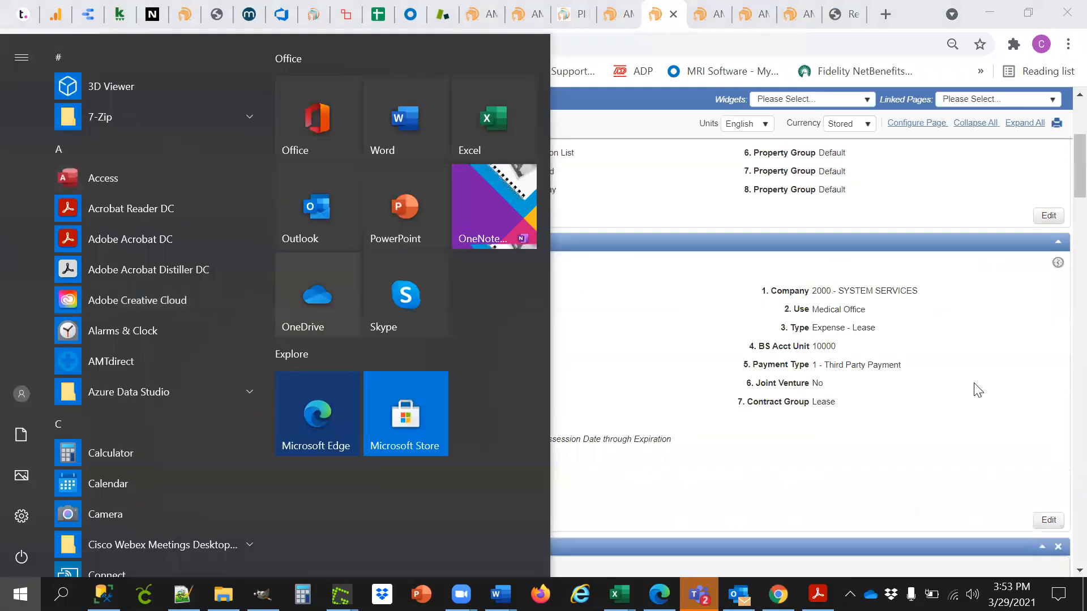
pyautogui.click(956, 390)
pyautogui.moveTo(219, 312); pyautogui.dragTo(146, 316)
pyautogui.hotkey('ctrl', 'c')
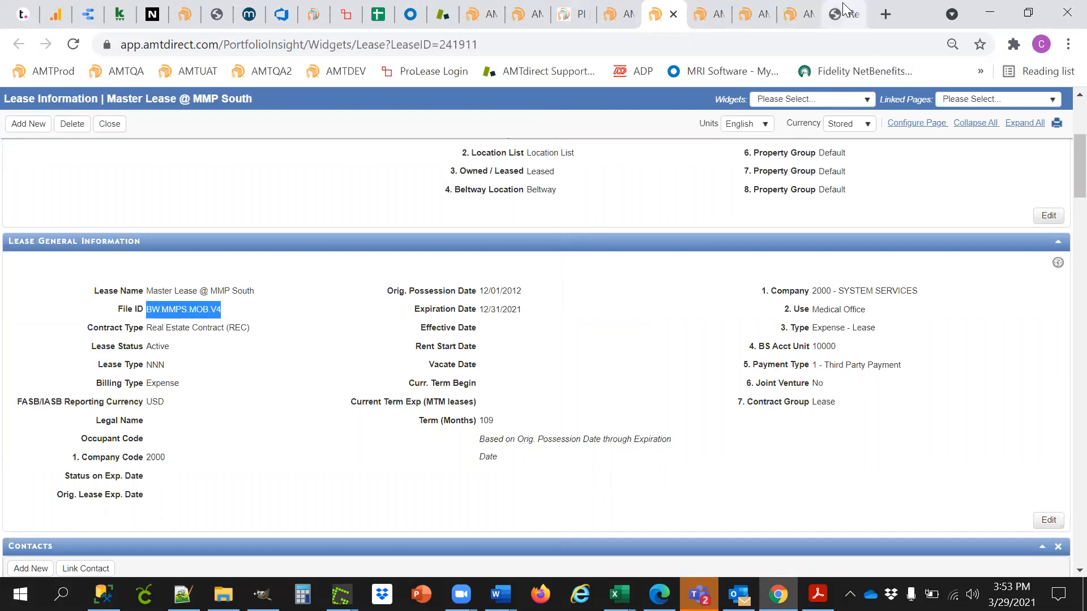
# Set the report's File ID filter to Equal To BW.MMPS.MOB.V4 and apply the filters
pyautogui.click(843, 2)
pyautogui.click(553, 318)
pyautogui.hotkey('ctrl', 'v')
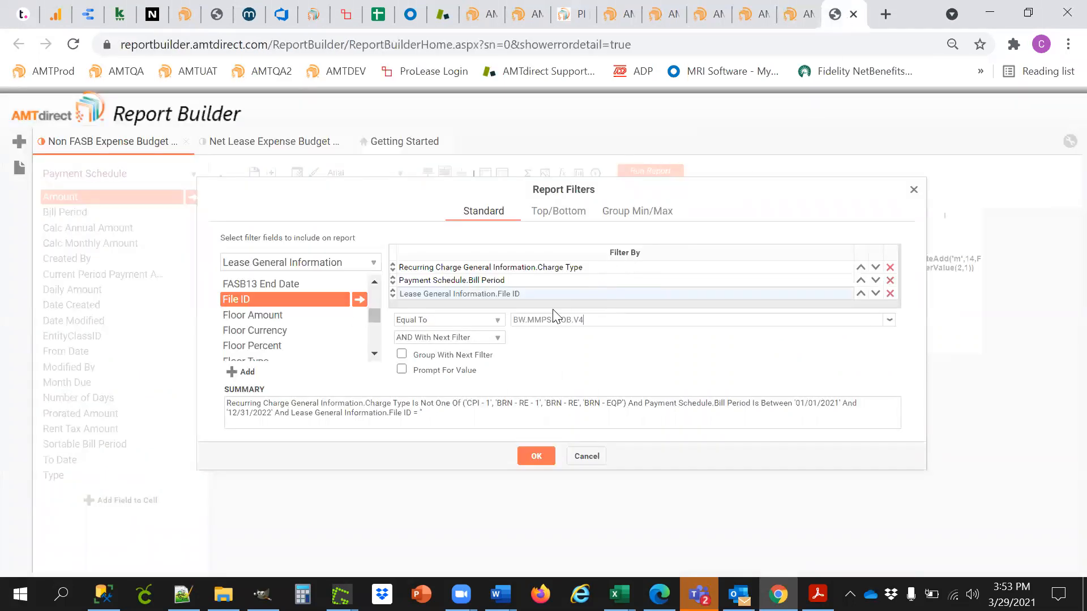
pyautogui.click(536, 453)
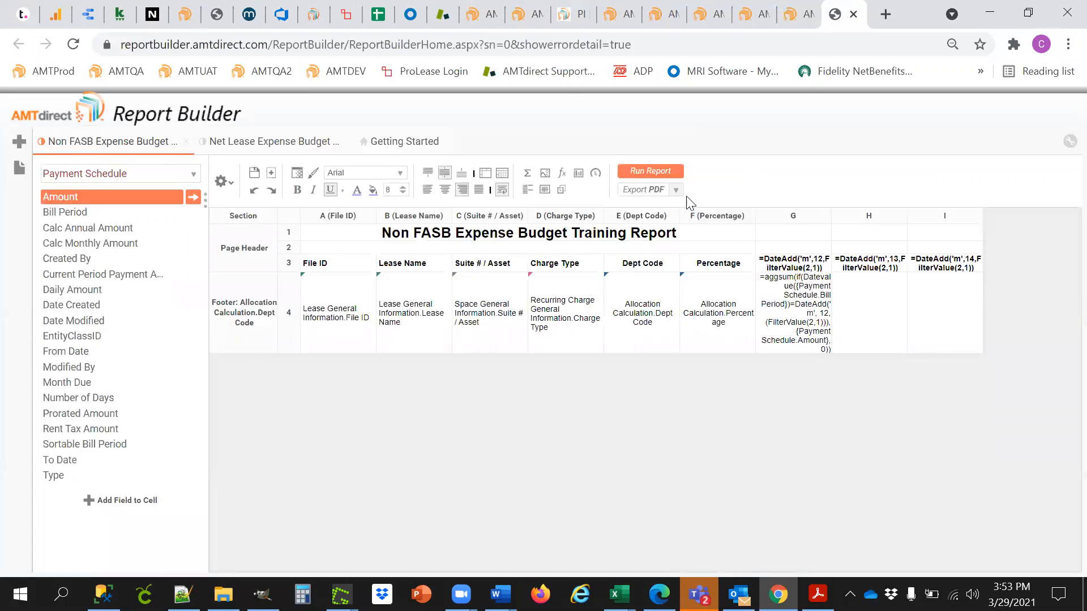
# Copy the column G footer formula to columns H and I with DateAdd month offsets 13 and 14, and run the report
pyautogui.moveTo(812, 323); pyautogui.dragTo(860, 324)
pyautogui.doubleClick(860, 323)
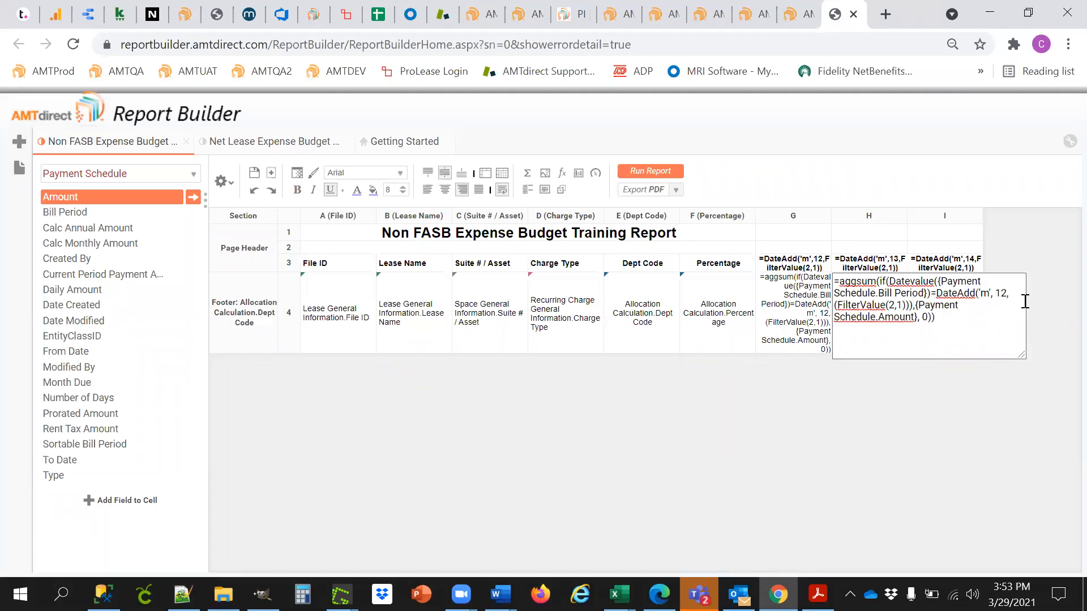
pyautogui.press('BackSpace')
pyautogui.write('3')
pyautogui.press('Return')
pyautogui.moveTo(901, 348); pyautogui.dragTo(950, 344)
pyautogui.doubleClick(945, 328)
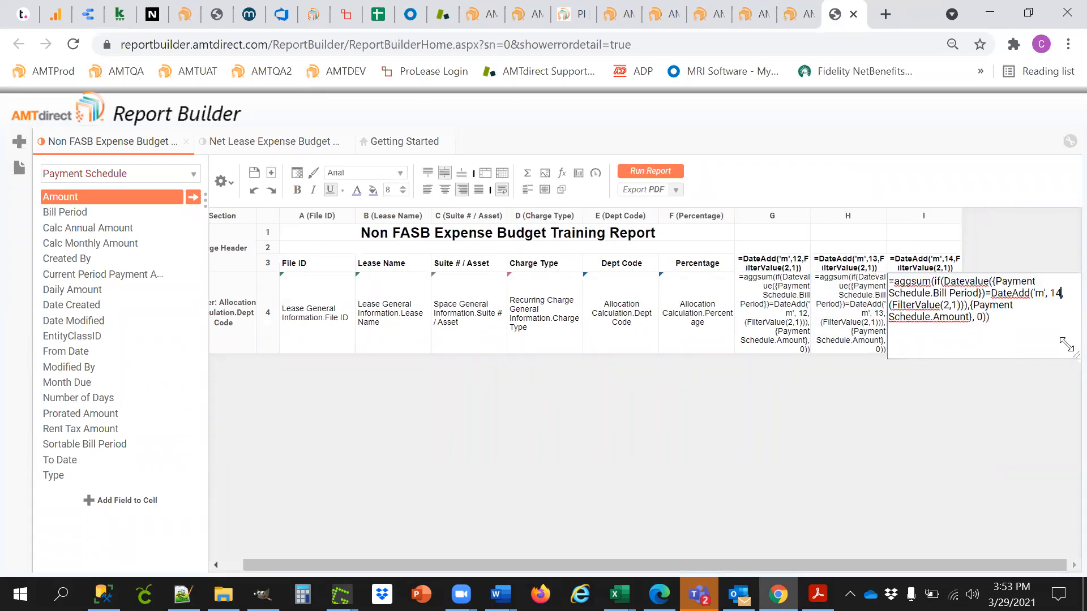
pyautogui.press('Return')
pyautogui.click(650, 171)
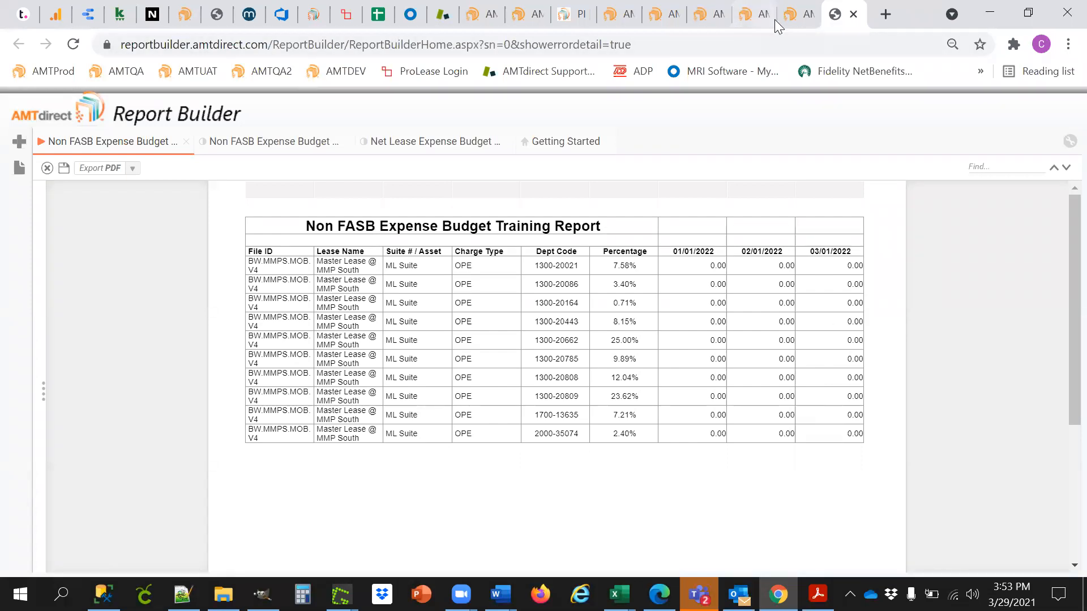
# Close the extra recurring charge and payment schedule pages and check the recurring payments of the Master Lease @ MMP South
pyautogui.click(791, 16)
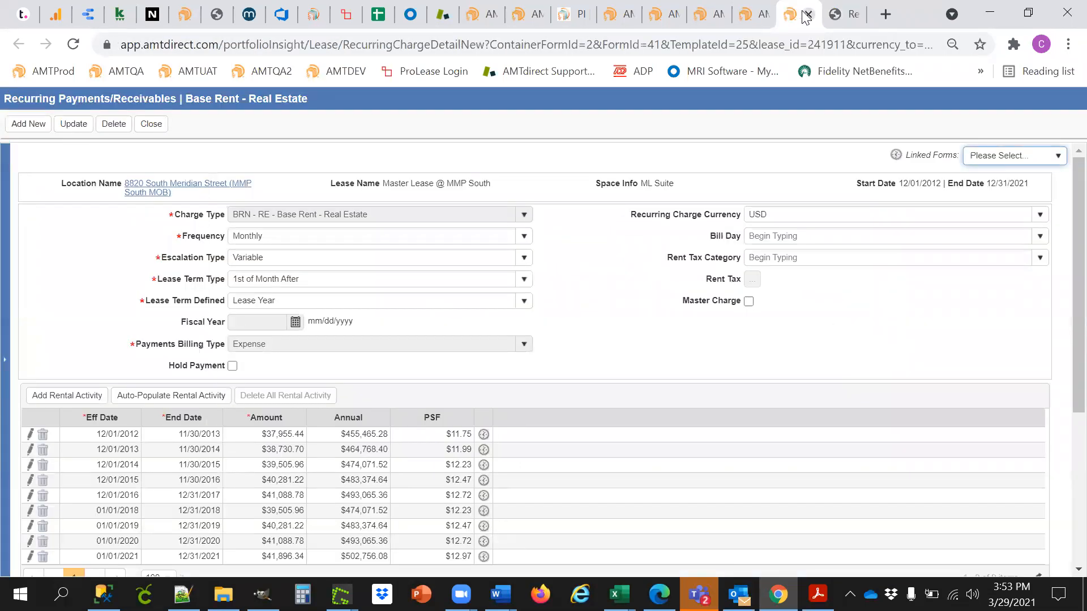
pyautogui.click(809, 15)
pyautogui.click(771, 19)
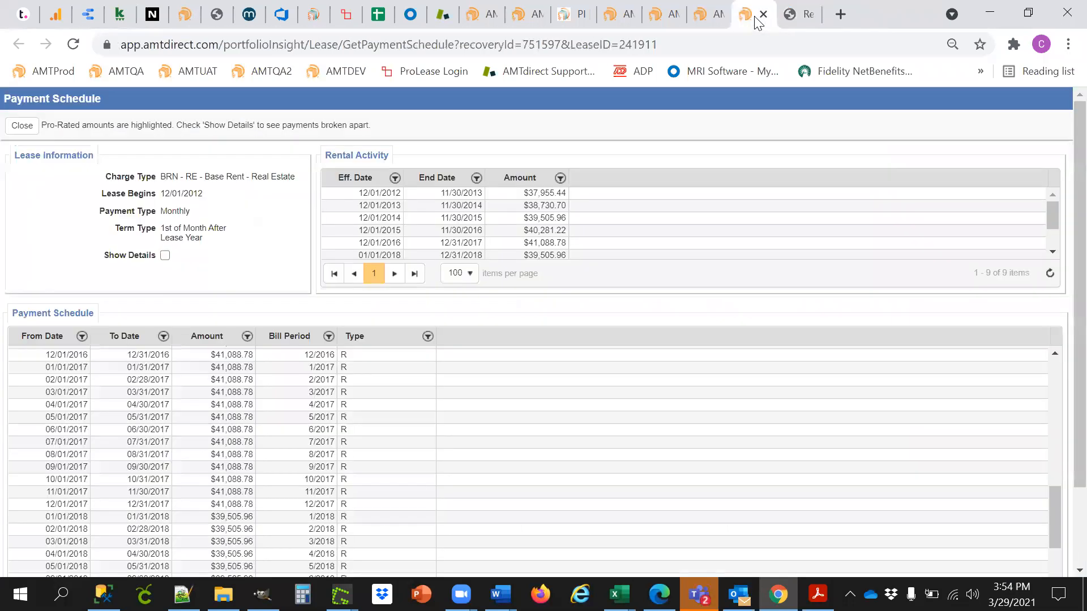
pyautogui.click(762, 16)
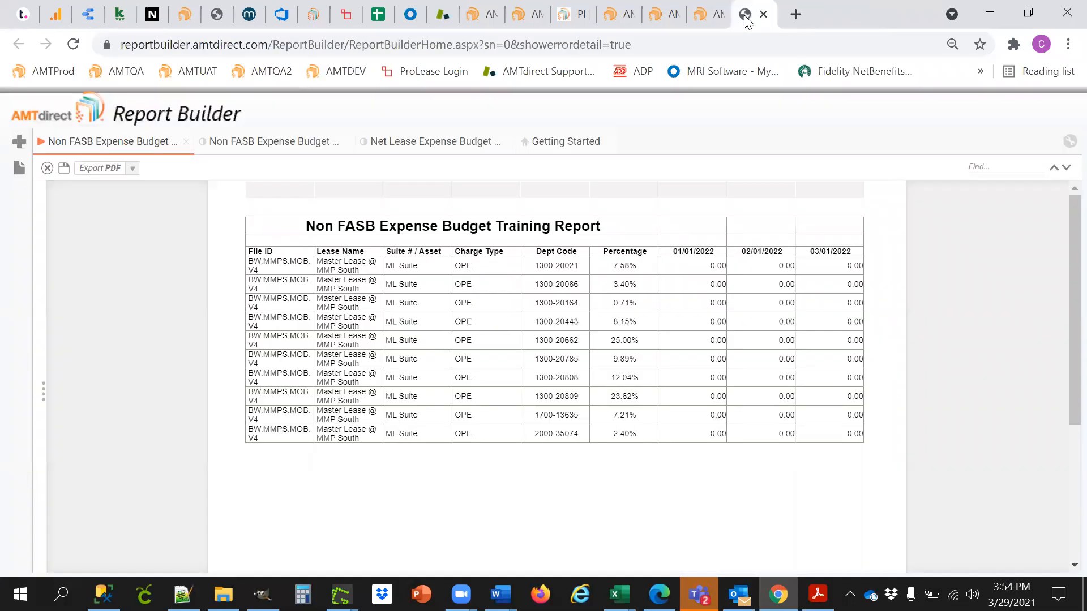
pyautogui.click(715, 21)
pyautogui.click(718, 21)
pyautogui.click(651, 19)
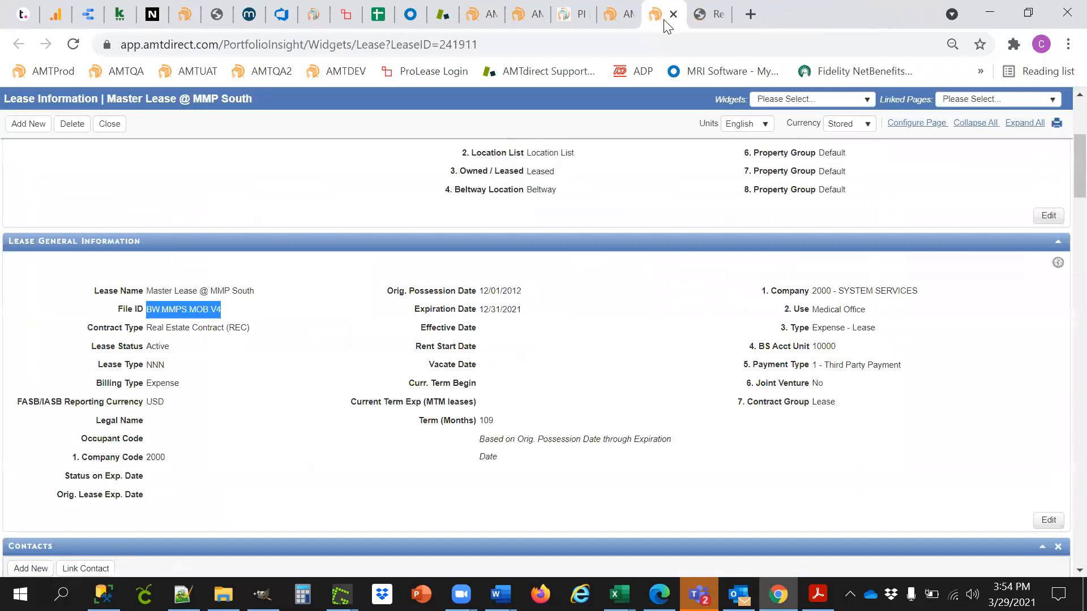
pyautogui.scroll(-10, 517, 268)
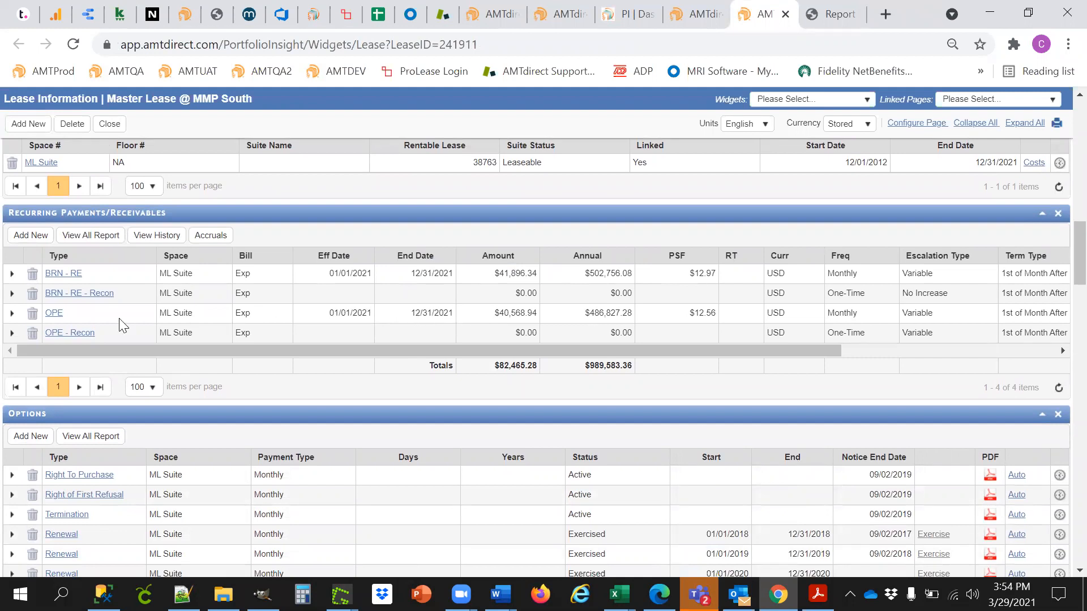
# In the Non FASB report design, set the DateAdd month offset in the column G footer formula to 0
pyautogui.click(835, 20)
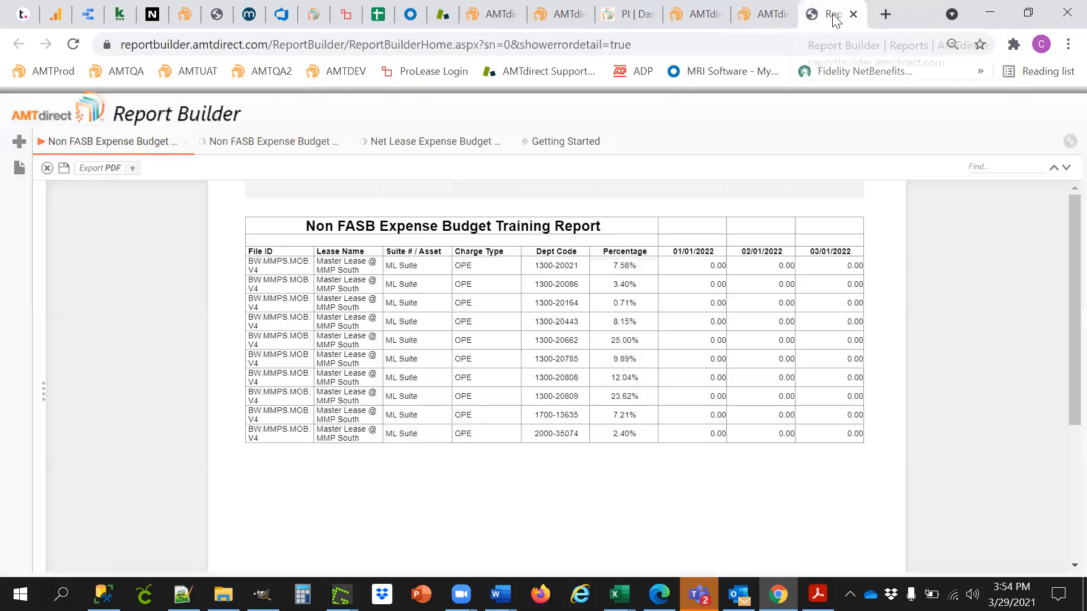
pyautogui.click(278, 142)
pyautogui.doubleClick(808, 320)
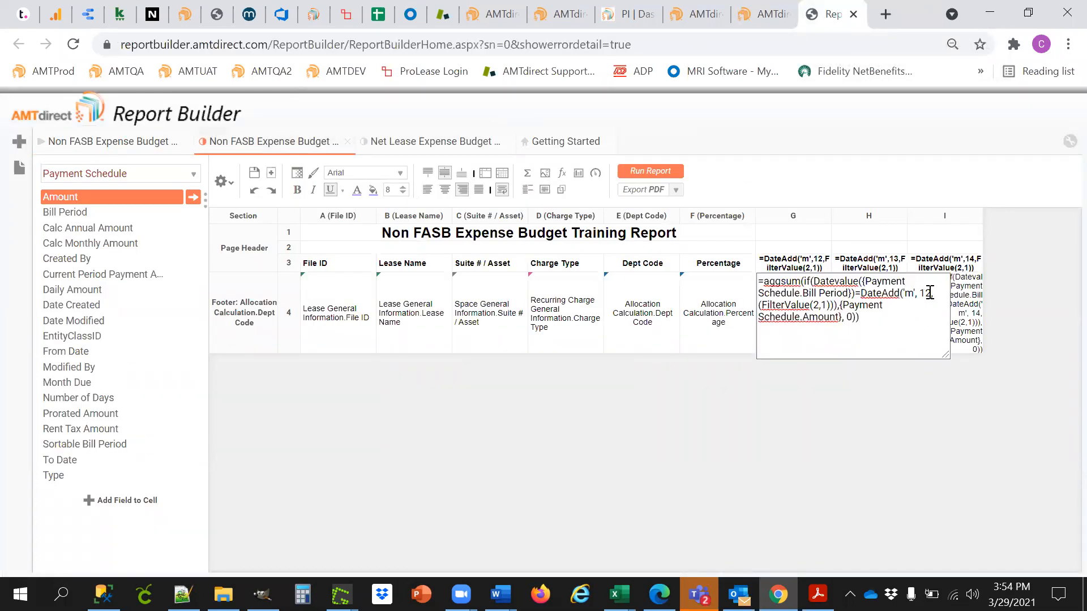
pyautogui.press('BackSpace')
pyautogui.press('BackSpace')
pyautogui.write('0')
pyautogui.press('Return')
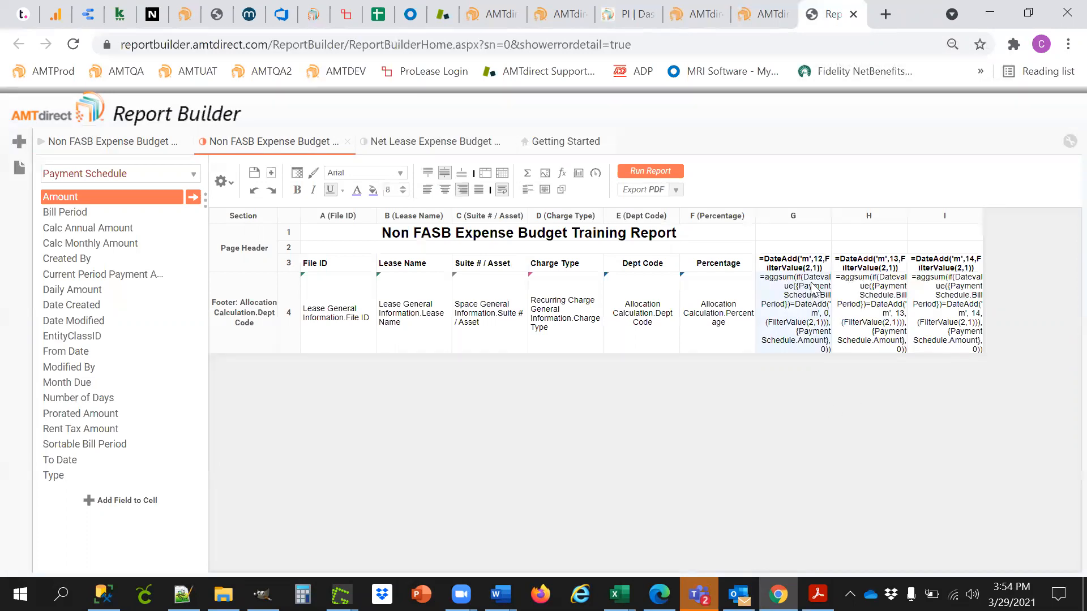
# Set the DateAdd month offset in the column G header formula to 0
pyautogui.doubleClick(811, 271)
pyautogui.click(833, 266)
pyautogui.press('BackSpace')
pyautogui.press('BackSpace')
pyautogui.write('0')
pyautogui.press('Return')
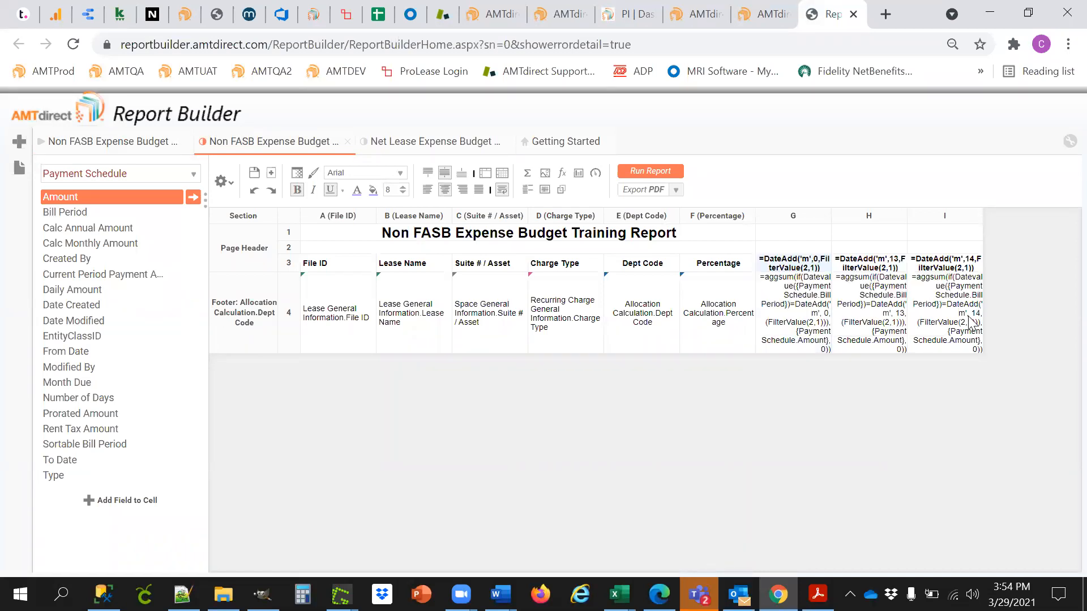
# Set the DateAdd month offset to 1 in both the header and footer formulas of column H
pyautogui.doubleClick(858, 268)
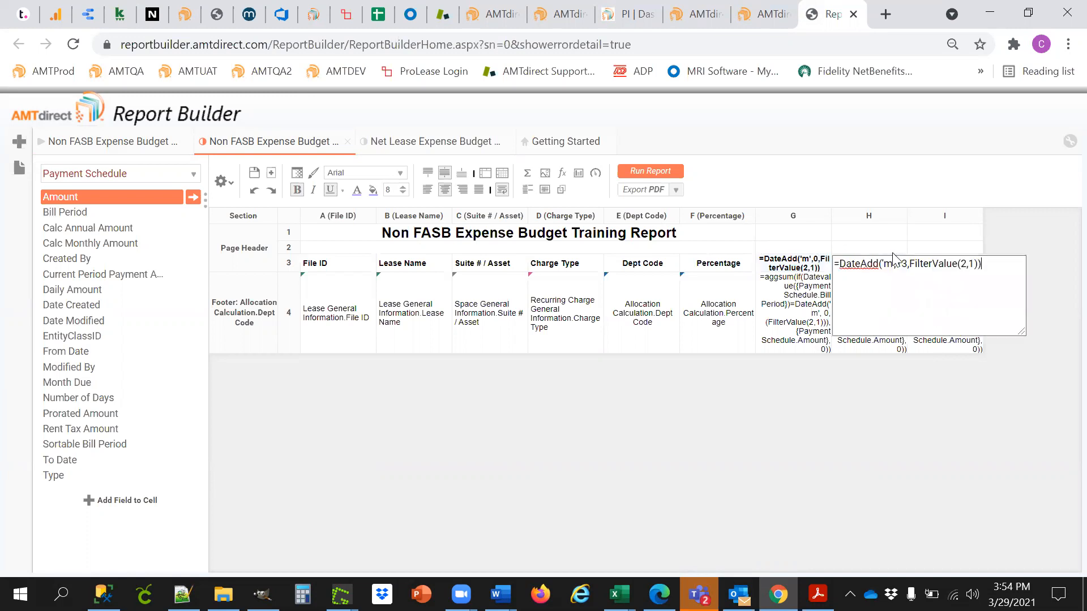
pyautogui.press('Left')
pyautogui.press('Left')
pyautogui.press('Left')
pyautogui.press('Left')
pyautogui.press('Left')
pyautogui.press('Left')
pyautogui.press('Left')
pyautogui.press('Left')
pyautogui.press('Left')
pyautogui.press('Left')
pyautogui.press('Left')
pyautogui.press('Left')
pyautogui.press('Left')
pyautogui.press('Left')
pyautogui.press('Left')
pyautogui.press('Left')
pyautogui.press('Left')
pyautogui.press('Left')
pyautogui.press('BackSpace')
pyautogui.press('Return')
pyautogui.doubleClick(884, 335)
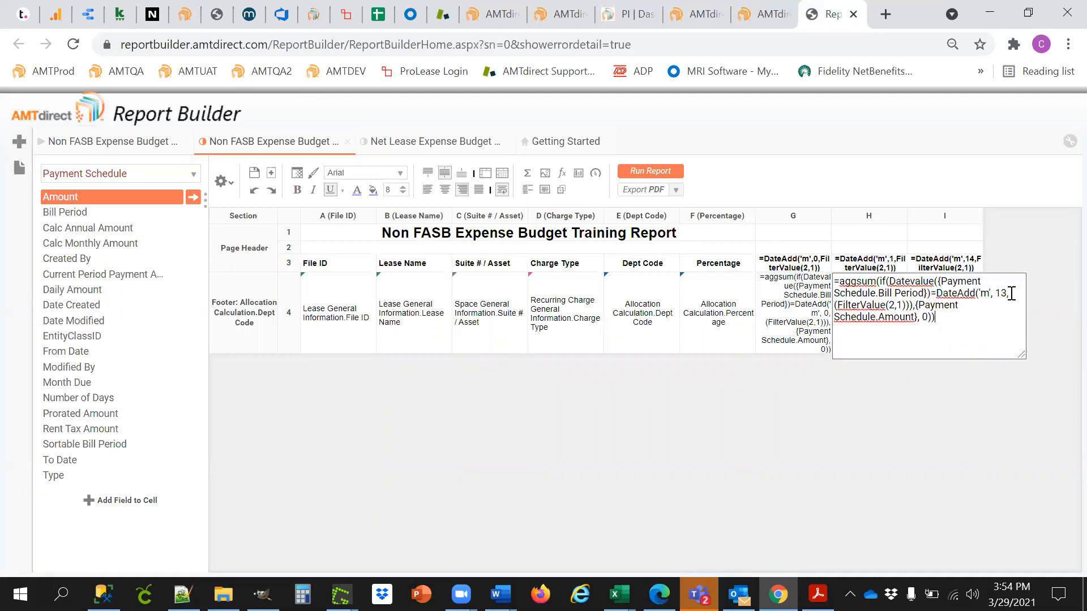
pyautogui.press('Return')
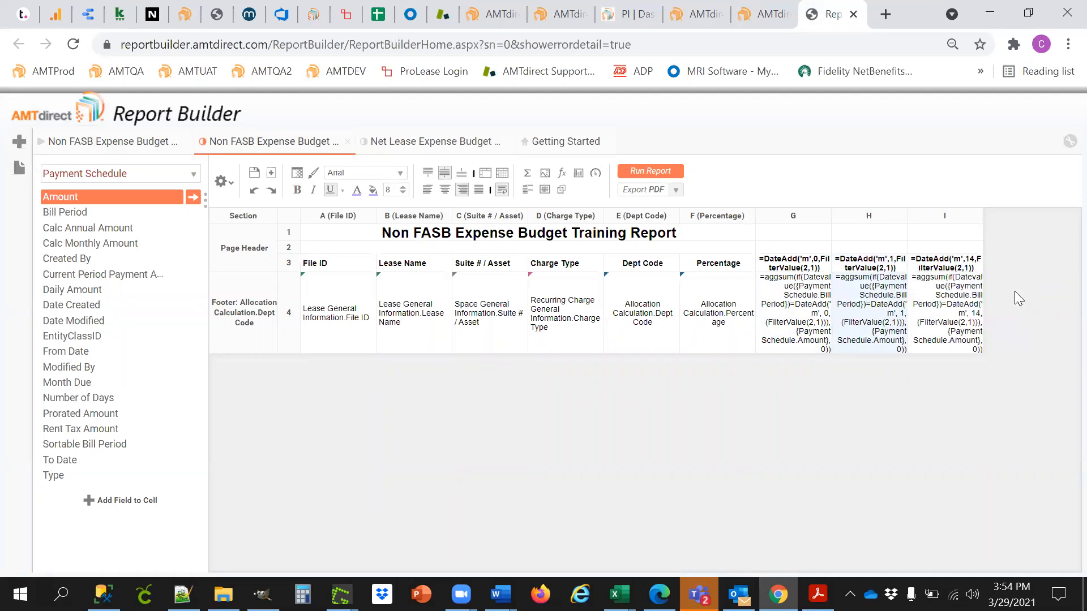
# Set the DateAdd month offset to 2 in the column I header and footer formulas, and run the report
pyautogui.doubleClick(958, 263)
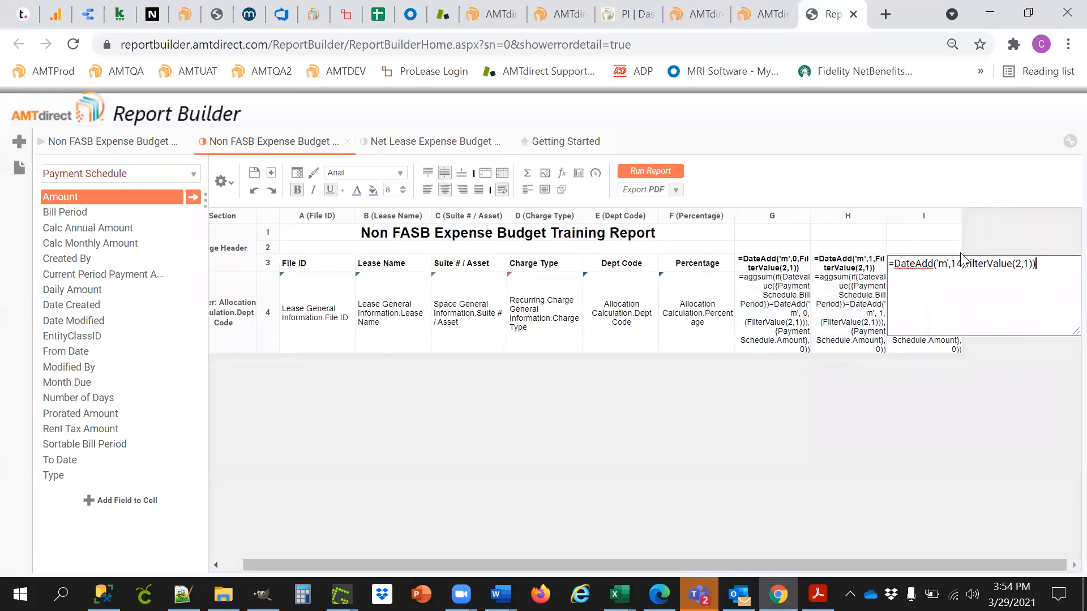
pyautogui.press('BackSpace')
pyautogui.press('BackSpace')
pyautogui.write('2')
pyautogui.click(954, 371)
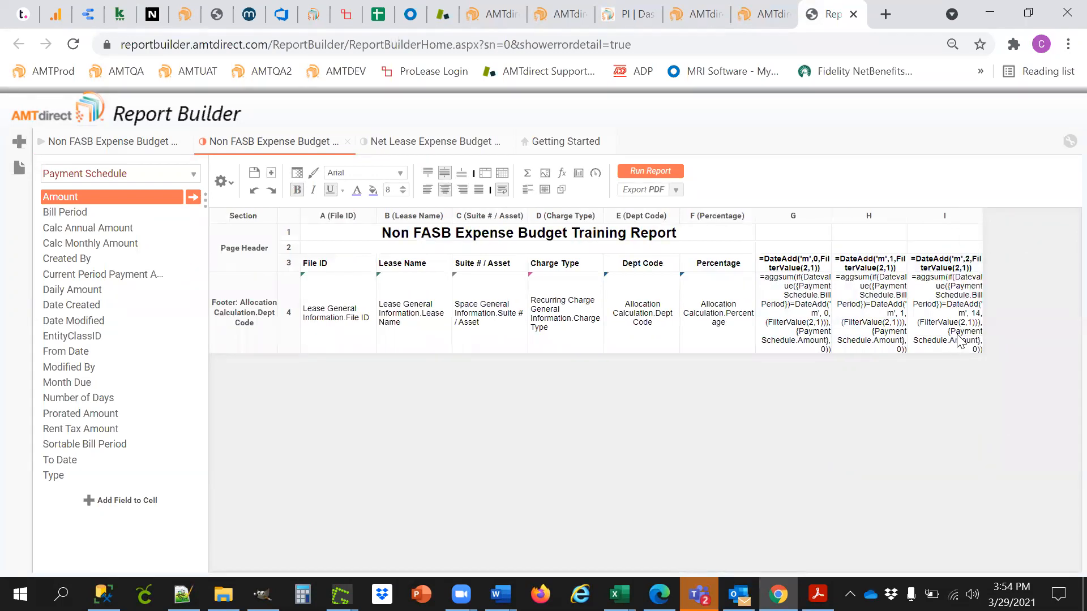
pyautogui.doubleClick(928, 314)
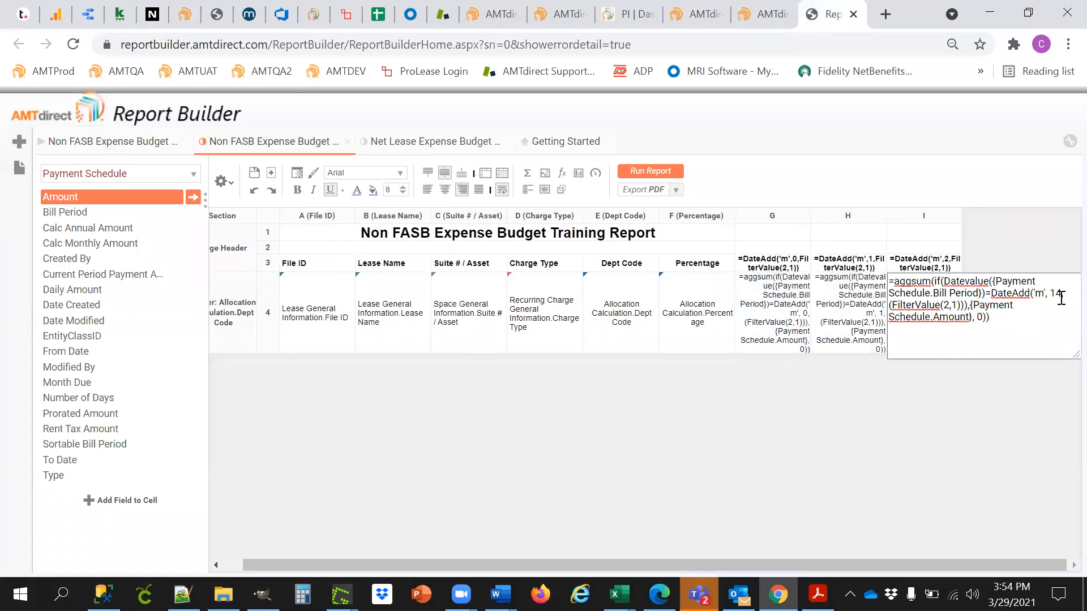
pyautogui.press('Return')
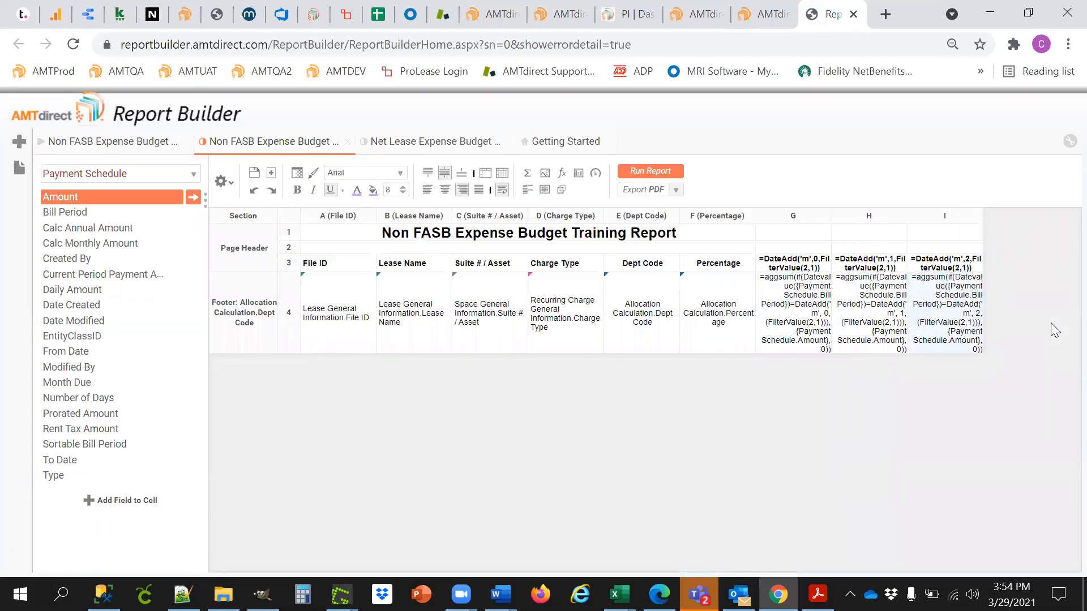
pyautogui.click(663, 168)
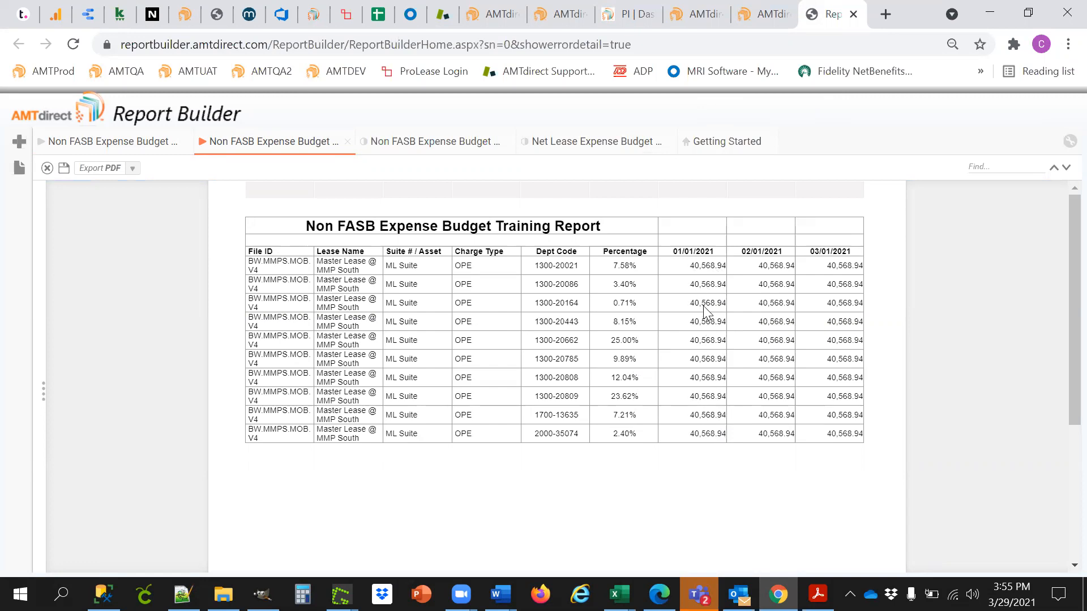
# In the report design, multiply Payment Schedule.Amount in the column G footer formula by {Allocation Calculation.Percentage}/100
pyautogui.click(416, 146)
pyautogui.doubleClick(769, 294)
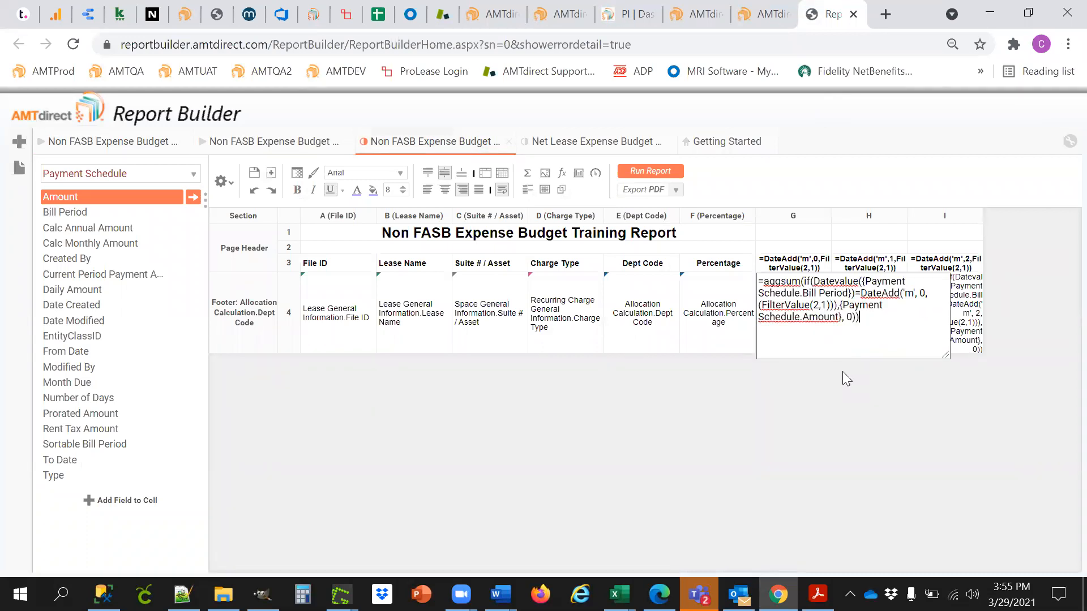
pyautogui.press('Left')
pyautogui.press('Left')
pyautogui.press('Left')
pyautogui.press('Left')
pyautogui.write('*')
pyautogui.click(123, 174)
pyautogui.click(80, 187)
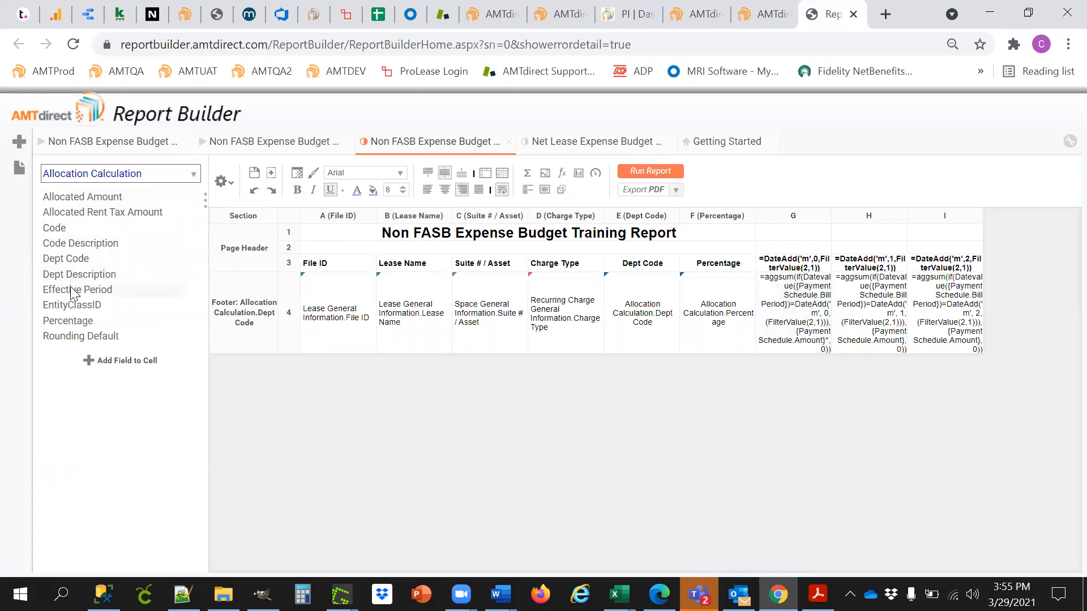
pyautogui.moveTo(67, 320); pyautogui.dragTo(804, 294)
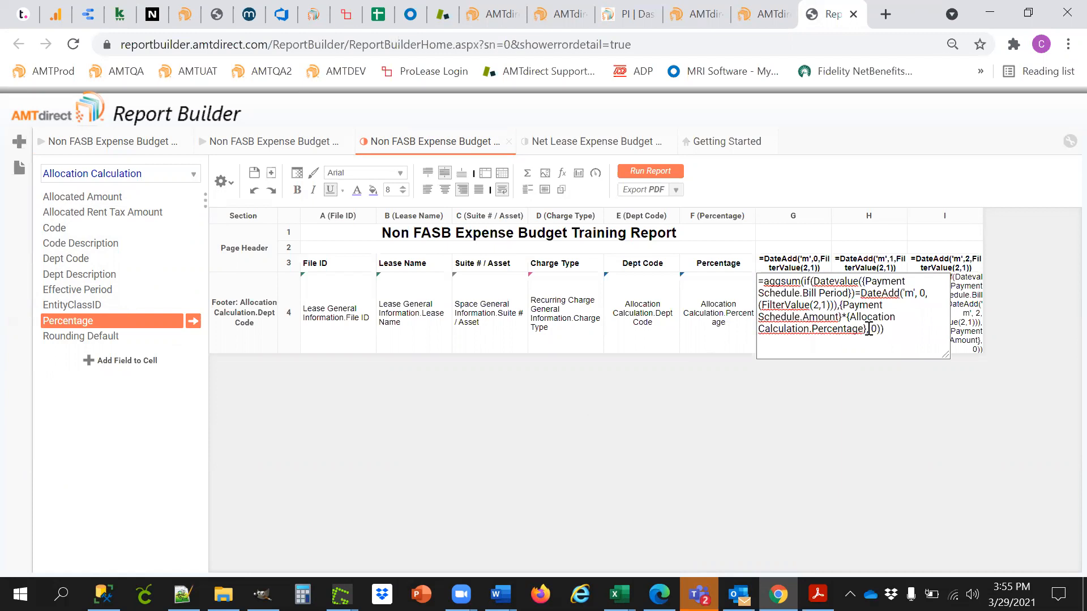
pyautogui.write('/100')
pyautogui.press('Return')
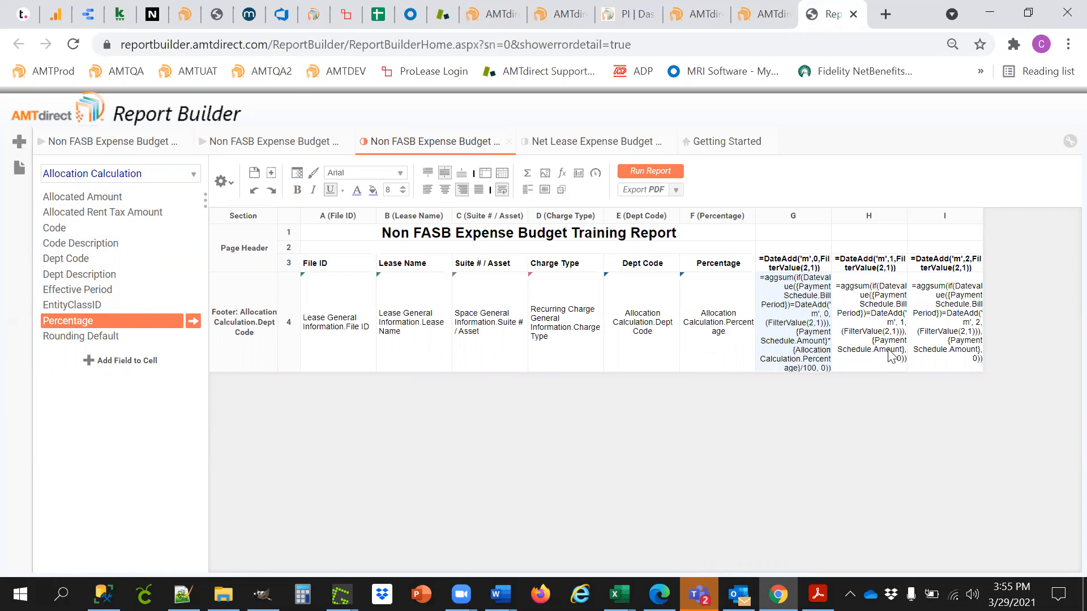
# Copy the column G footer formula to columns H and I with DateAdd month offsets 1 and 2
pyautogui.moveTo(805, 341); pyautogui.dragTo(865, 343)
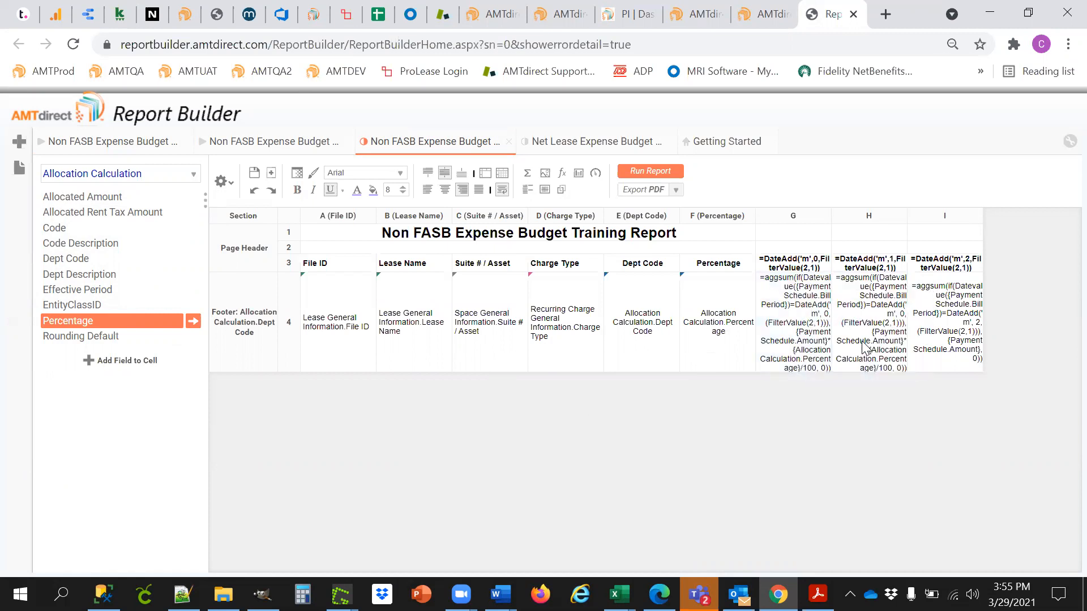
pyautogui.doubleClick(865, 343)
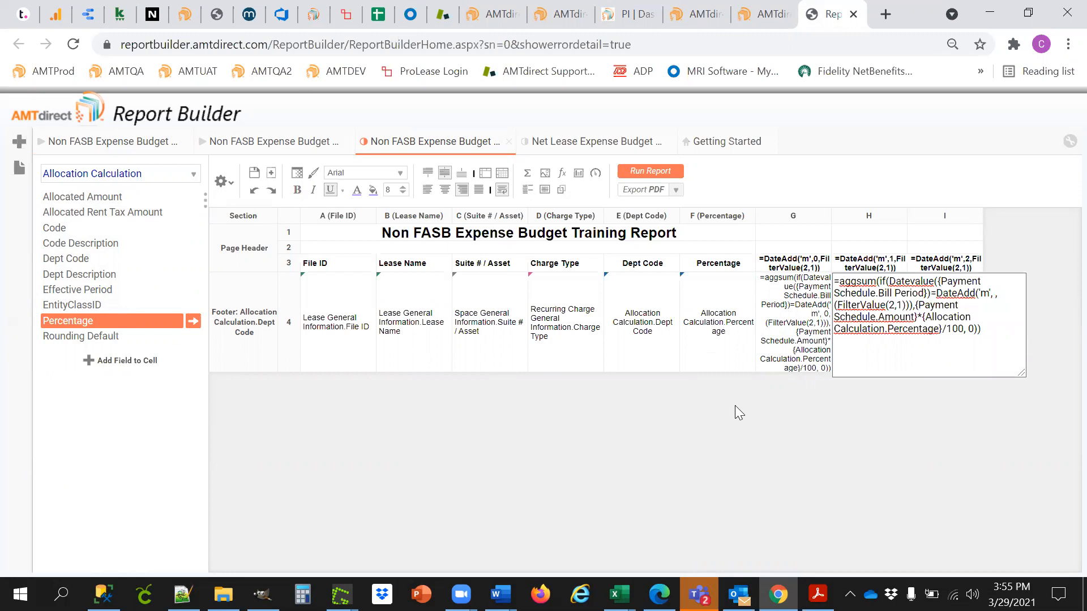
pyautogui.write('1')
pyautogui.press('Return')
pyautogui.moveTo(842, 340); pyautogui.dragTo(925, 335)
pyautogui.doubleClick(925, 335)
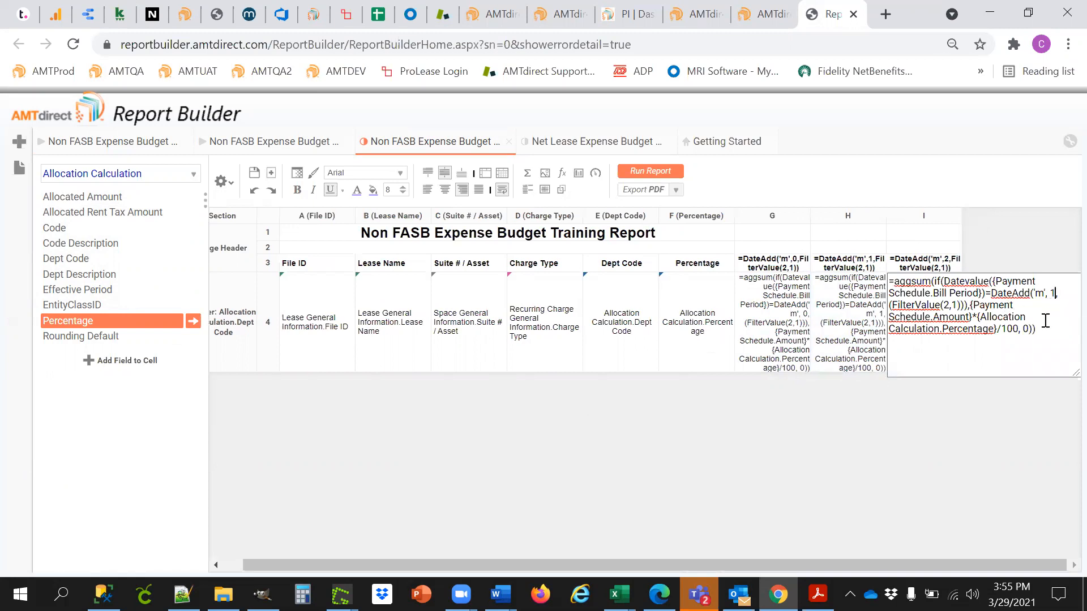
pyautogui.press('BackSpace')
pyautogui.write('2')
pyautogui.press('Return')
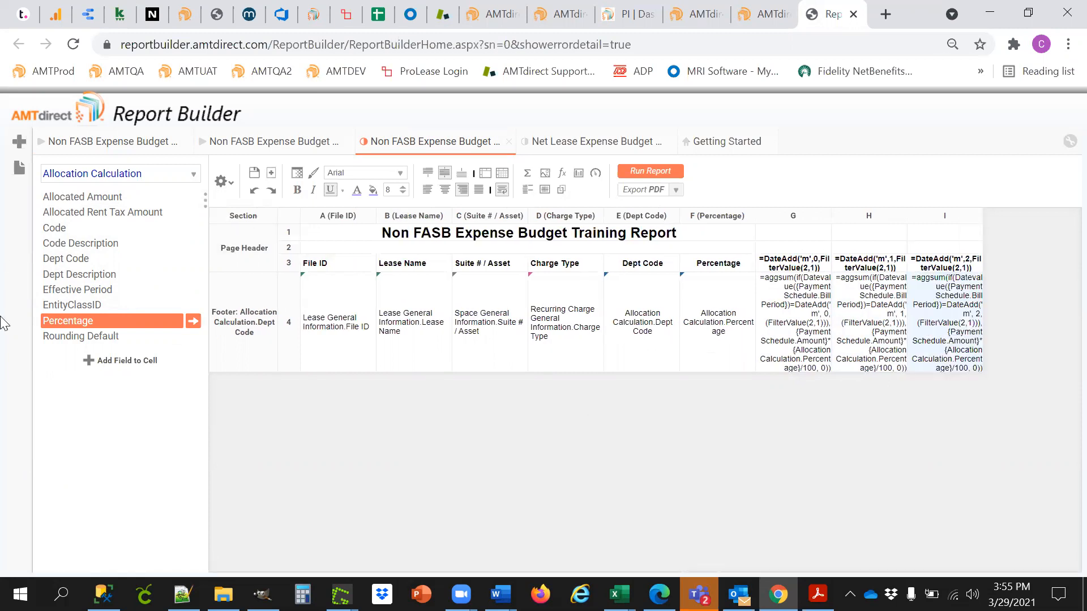
# Turn off Simulate PDF in the report viewer options
pyautogui.click(223, 181)
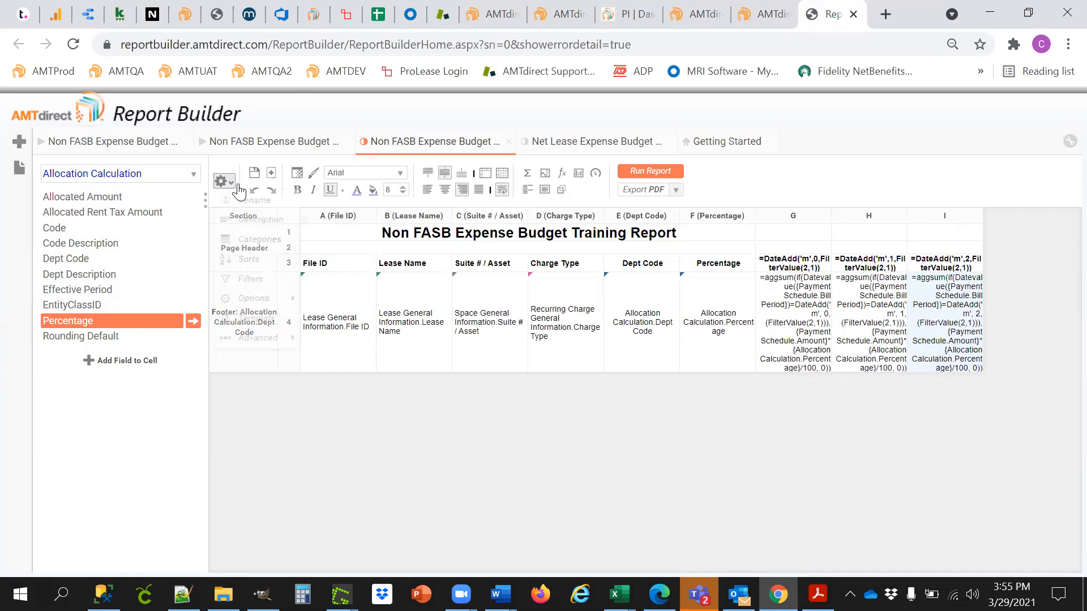
pyautogui.moveTo(279, 321)
pyautogui.click(362, 322)
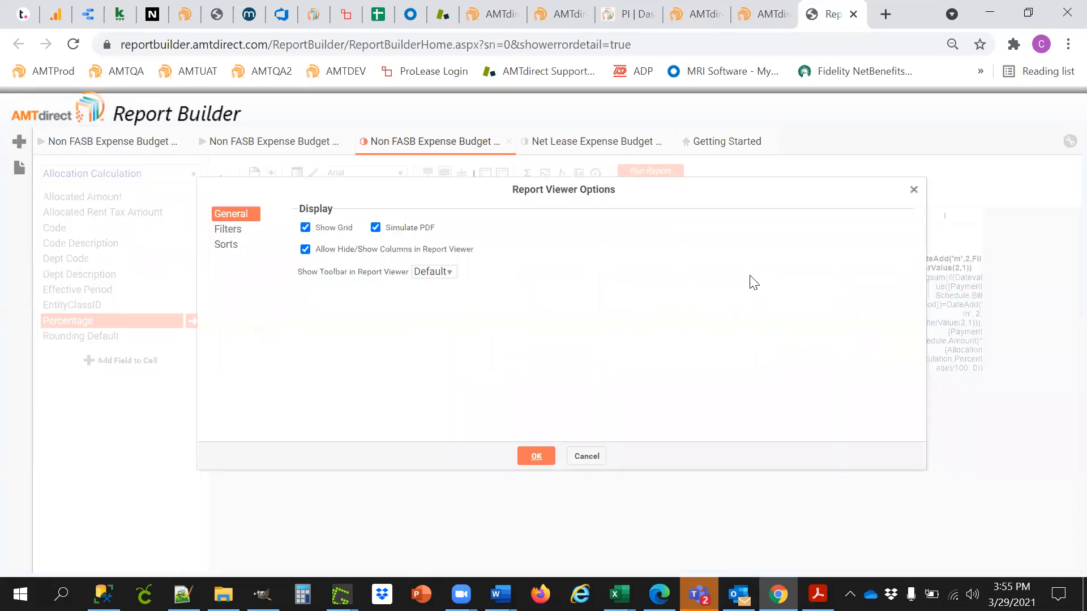
pyautogui.click(375, 227)
pyautogui.click(536, 455)
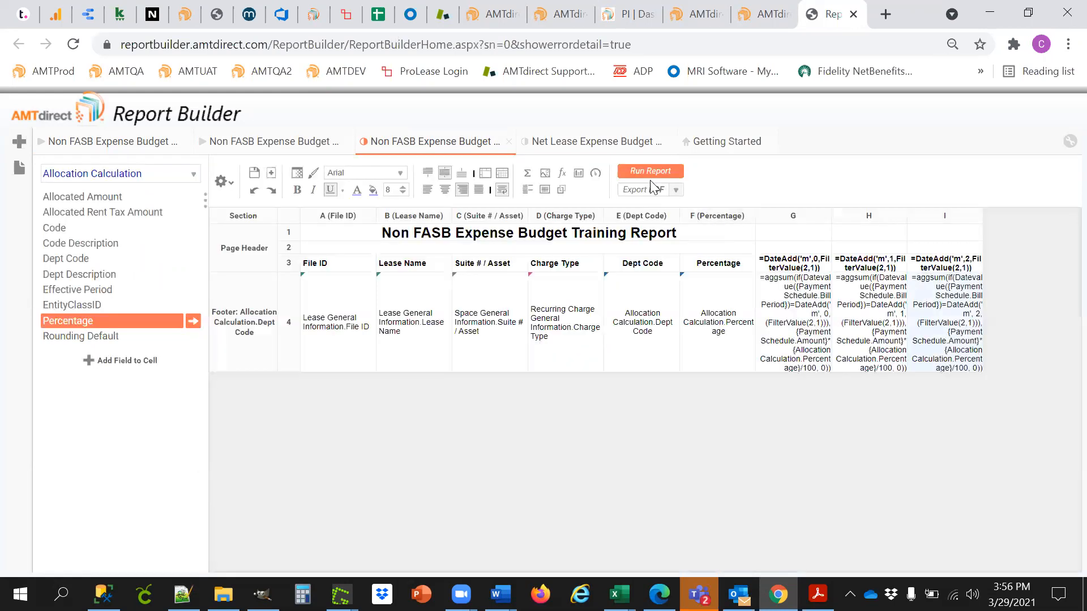
# Run the report and widen the Lease Name column in the output so each name fits on one line
pyautogui.click(650, 171)
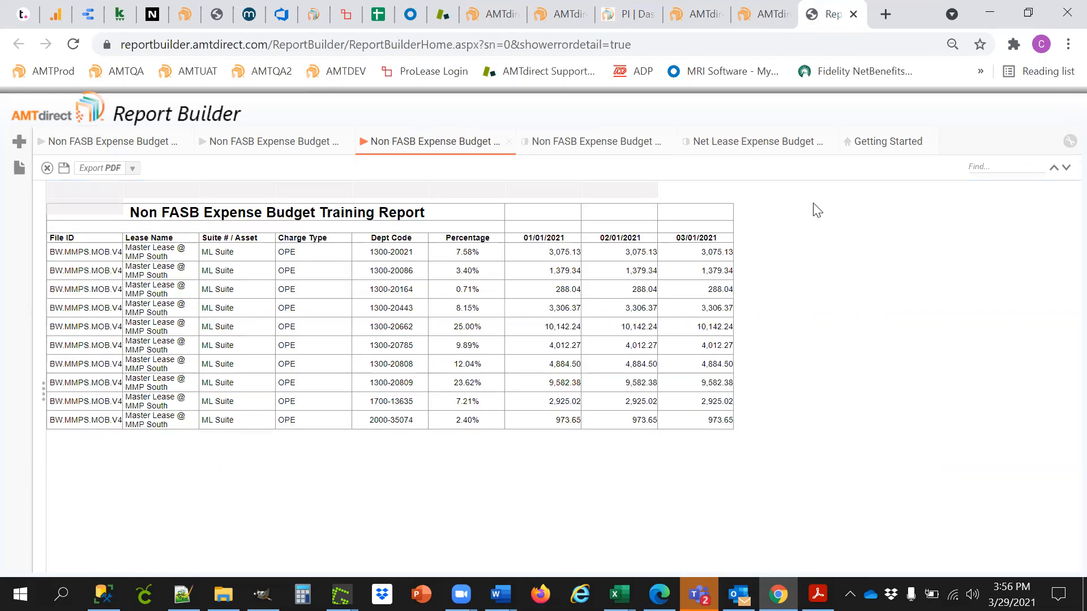
pyautogui.moveTo(199, 191)
pyautogui.moveTo(198, 190); pyautogui.dragTo(253, 191)
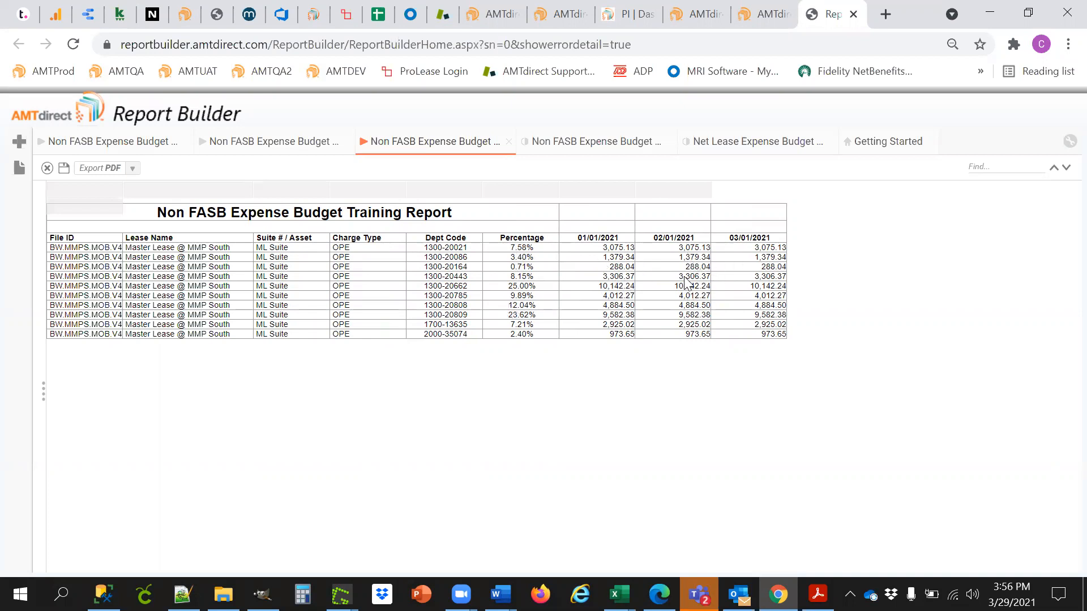
# Try to add an outer if condition testing for a blank Allocation Calculation.Percentage to the column G footer formula in the report design
pyautogui.click(599, 145)
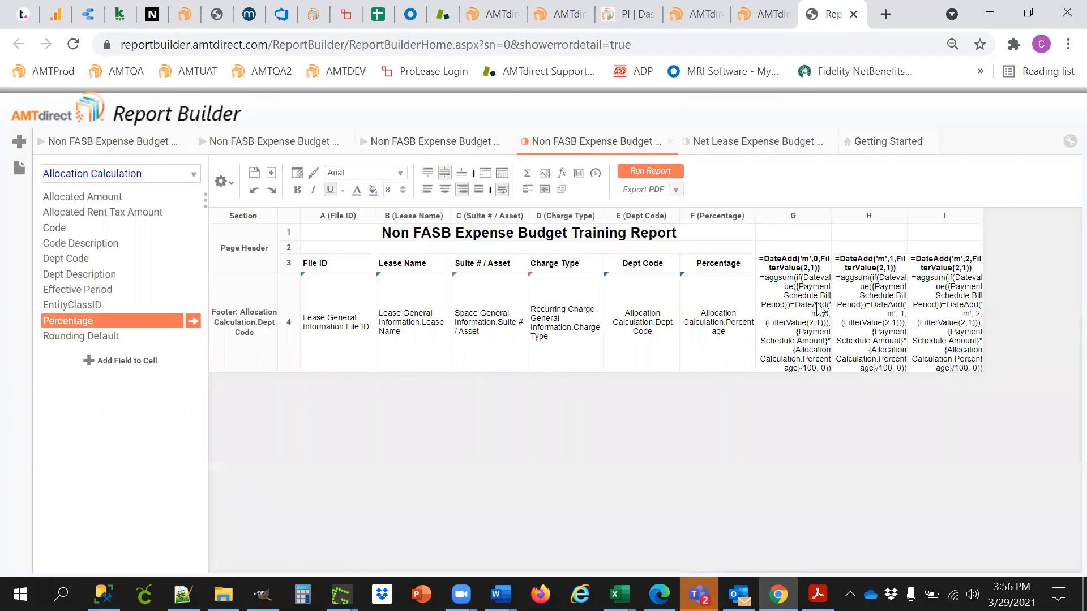
pyautogui.doubleClick(816, 309)
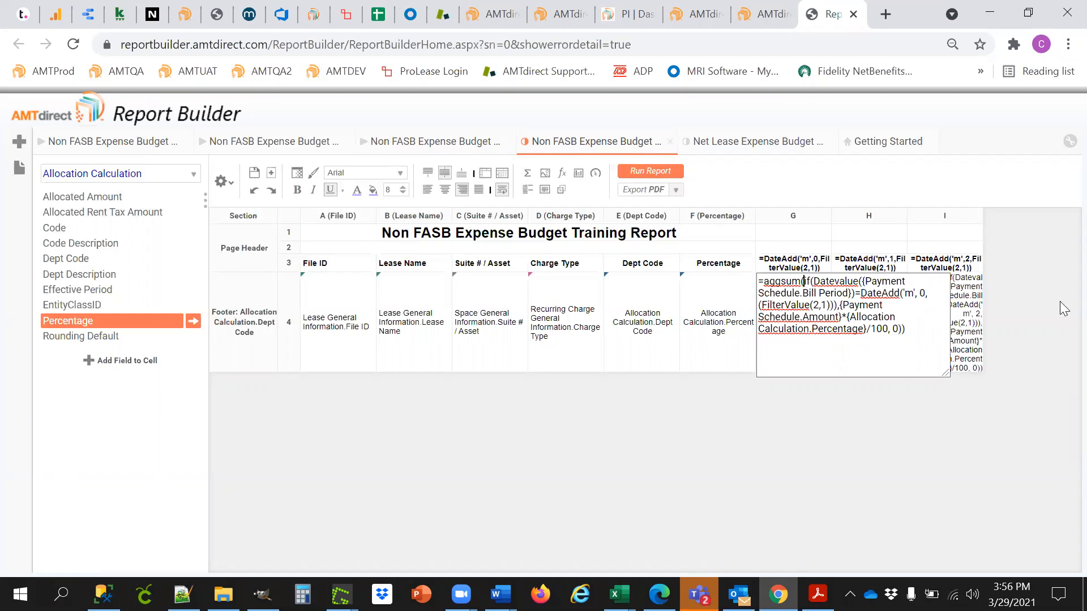
pyautogui.write('f')
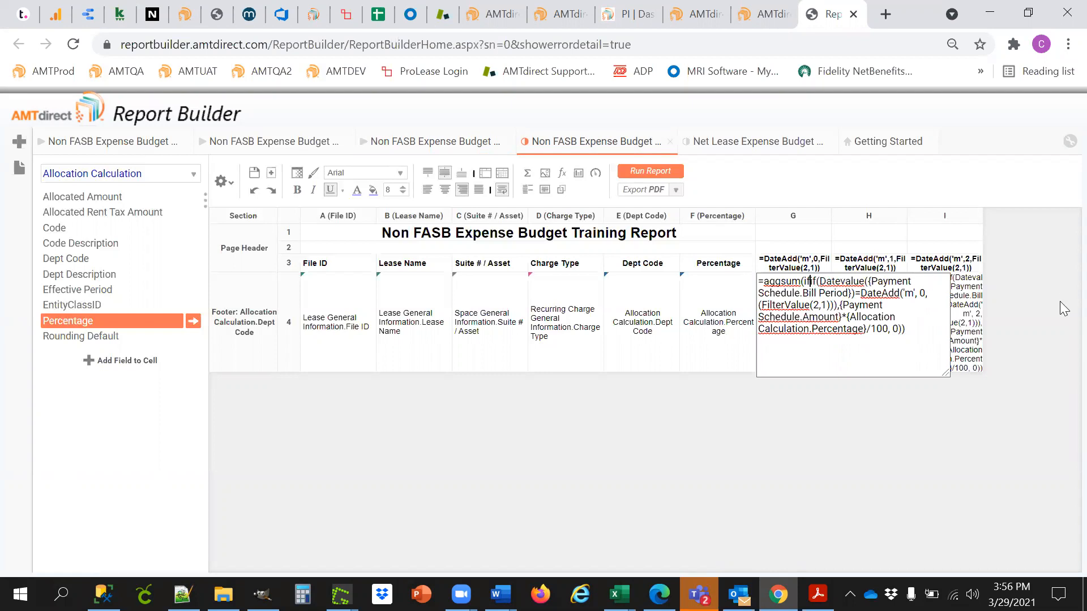
pyautogui.write('(i')
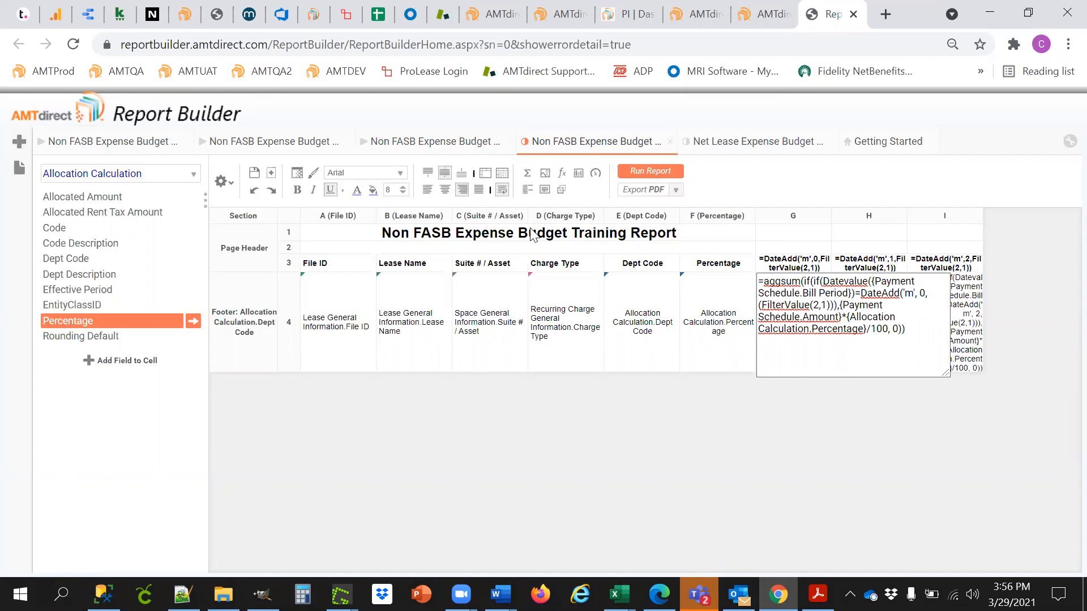
pyautogui.moveTo(116, 319); pyautogui.dragTo(802, 302)
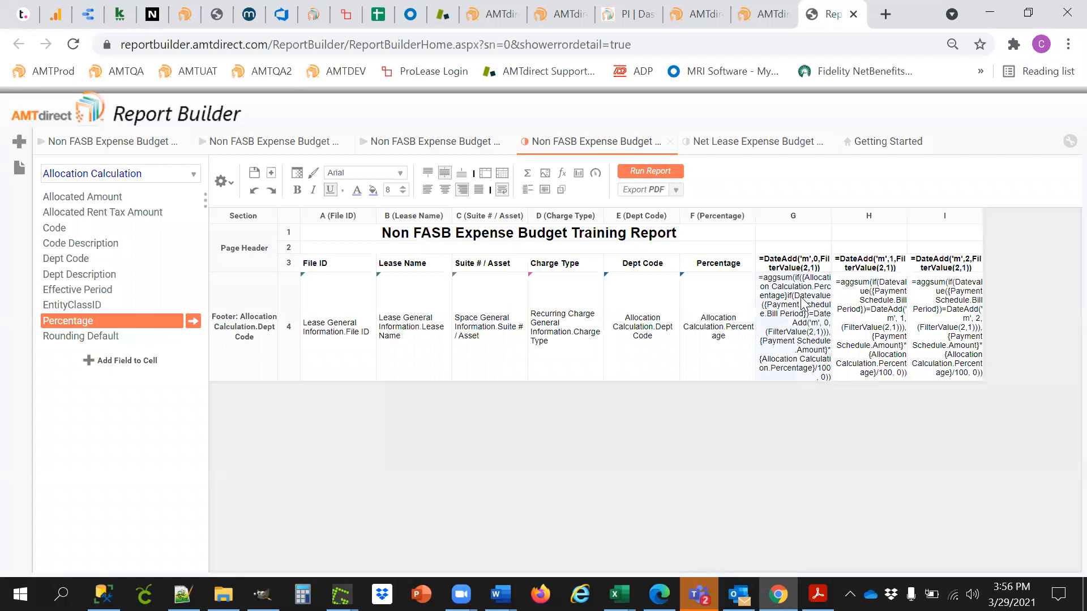
pyautogui.doubleClick(801, 302)
pyautogui.click(868, 294)
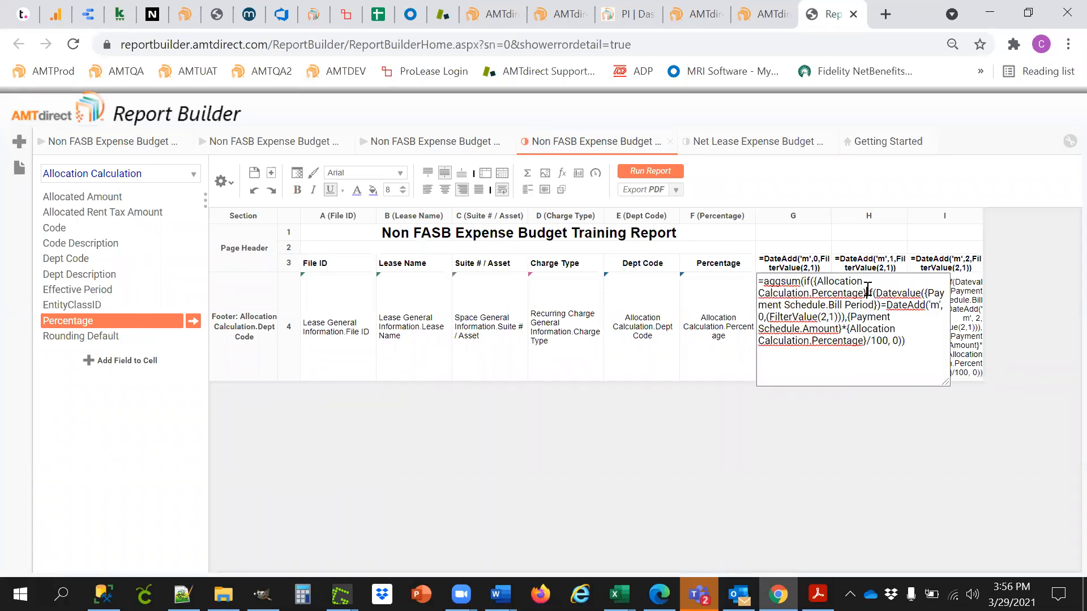
pyautogui.write('="')
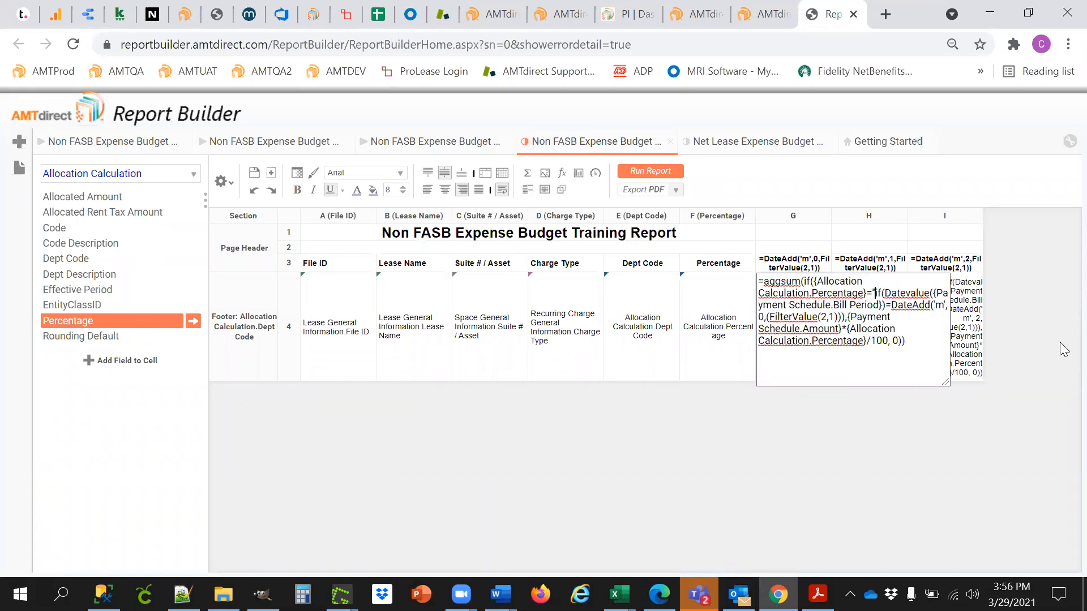
pyautogui.write('",')
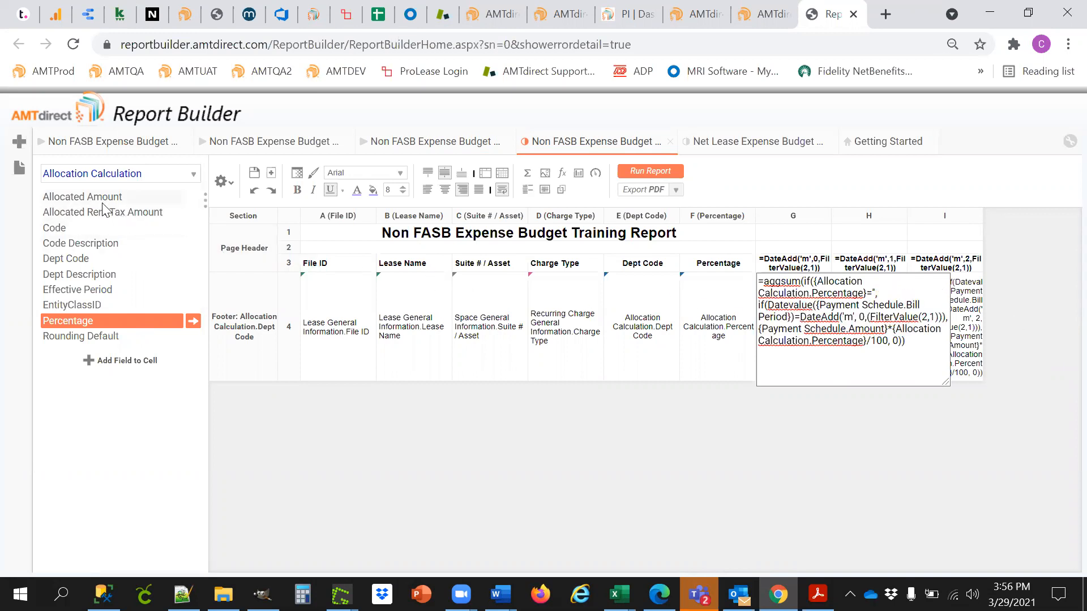
# Try Payment Schedule.Amount as the result of the blank-percentage condition in the column G footer, and undo the formula changes
pyautogui.click(113, 176)
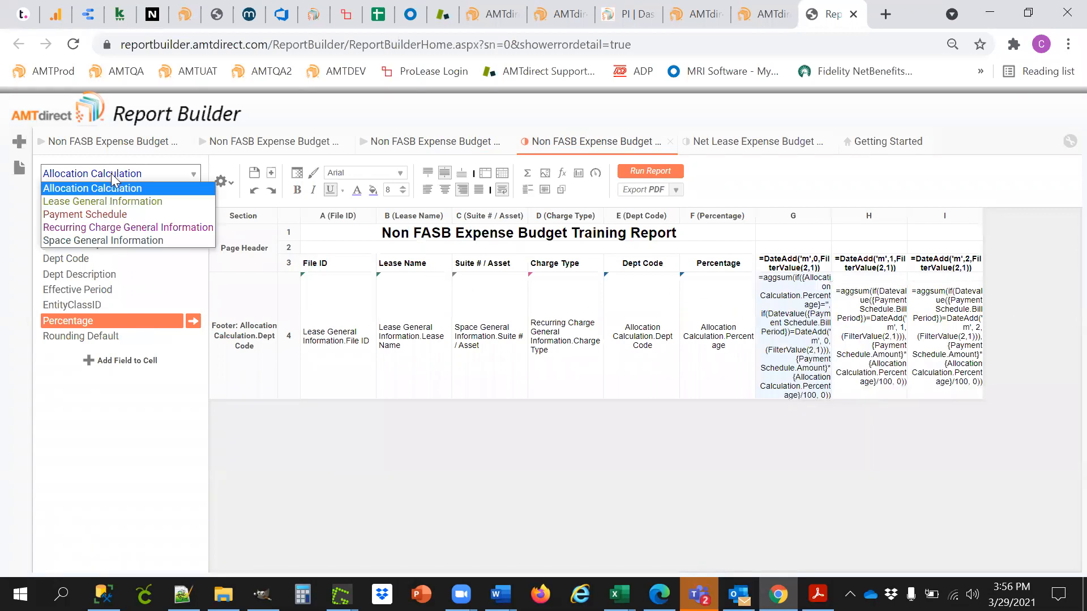
pyautogui.click(103, 215)
pyautogui.moveTo(169, 245); pyautogui.dragTo(824, 308)
pyautogui.doubleClick(824, 313)
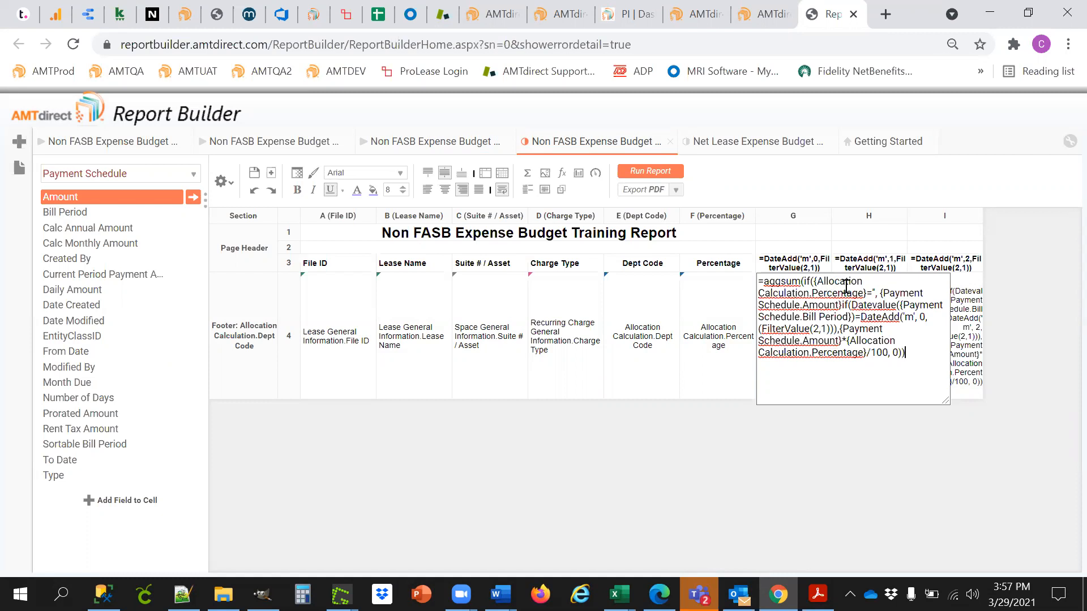
pyautogui.click(651, 468)
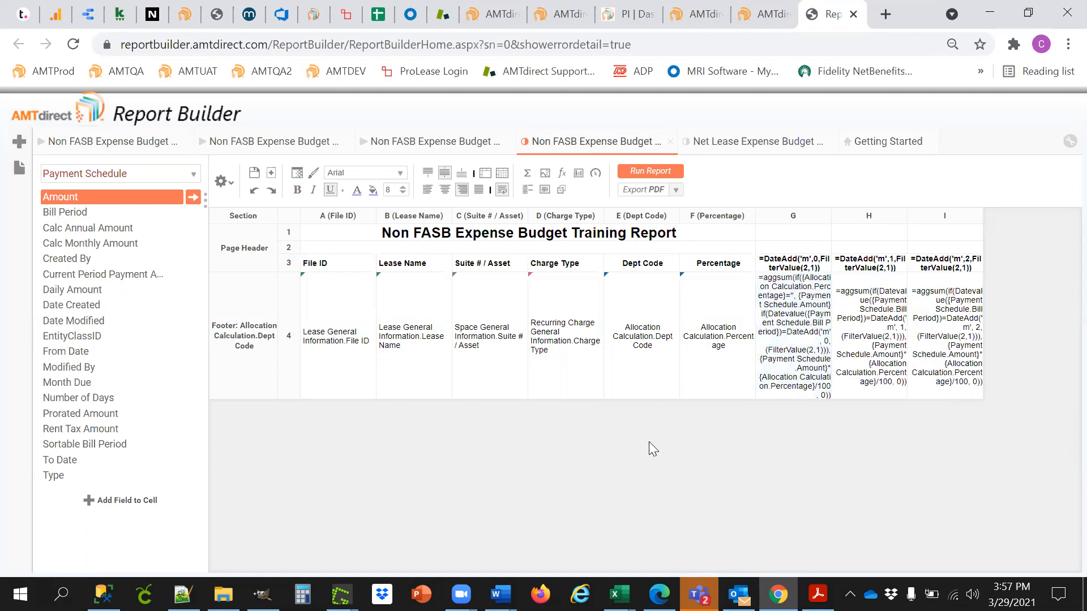
pyautogui.click(255, 195)
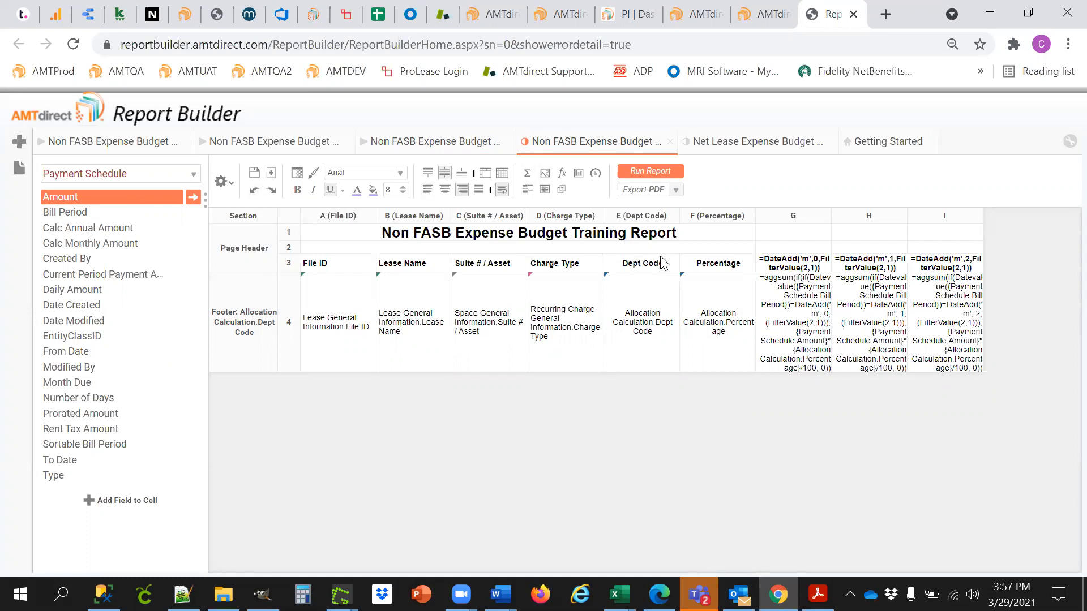
# Left-align the report title Non FASB Expense Budget Training Report in the page header
pyautogui.click(444, 234)
pyautogui.click(428, 190)
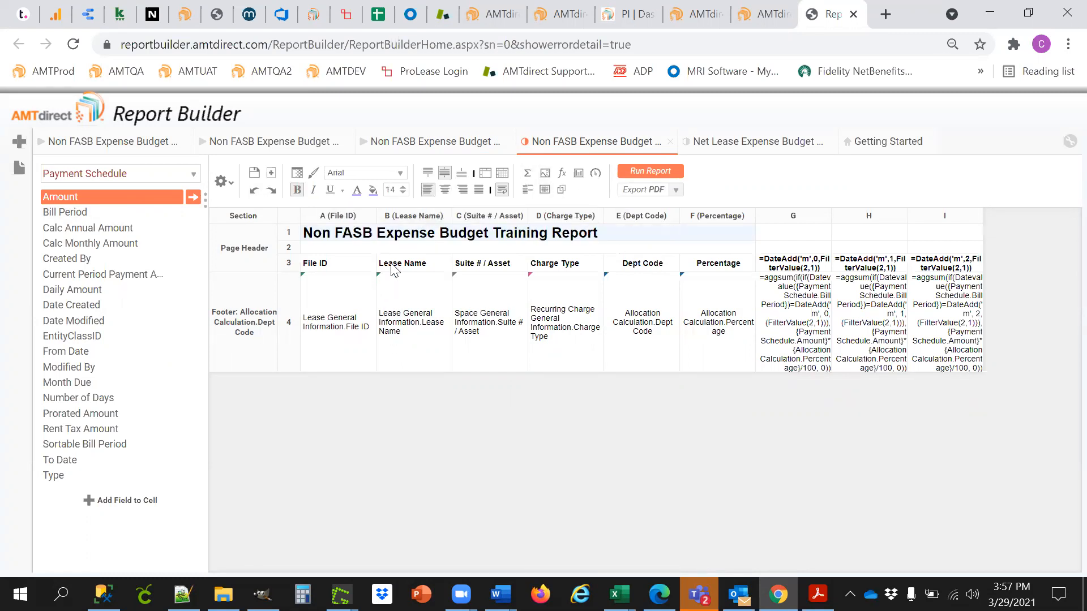
# Create a new chained report
pyautogui.click(731, 147)
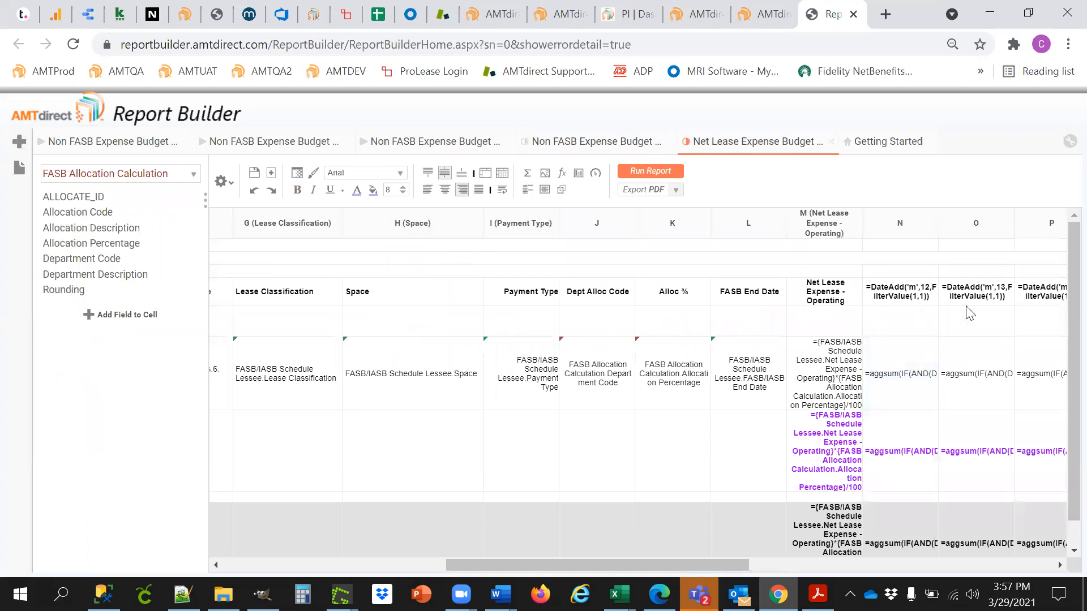
pyautogui.click(541, 148)
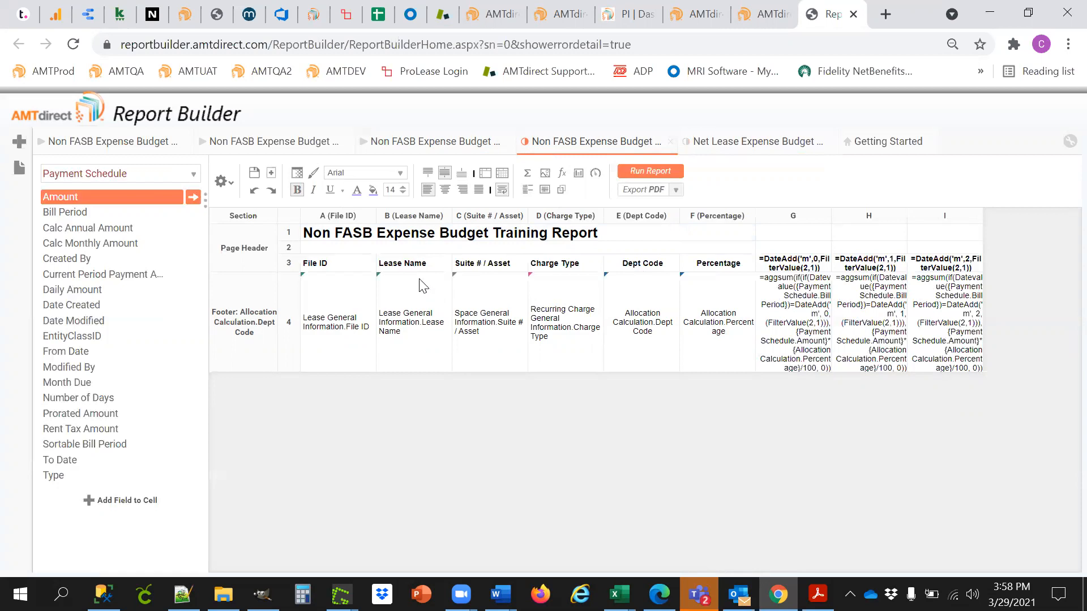
pyautogui.click(20, 144)
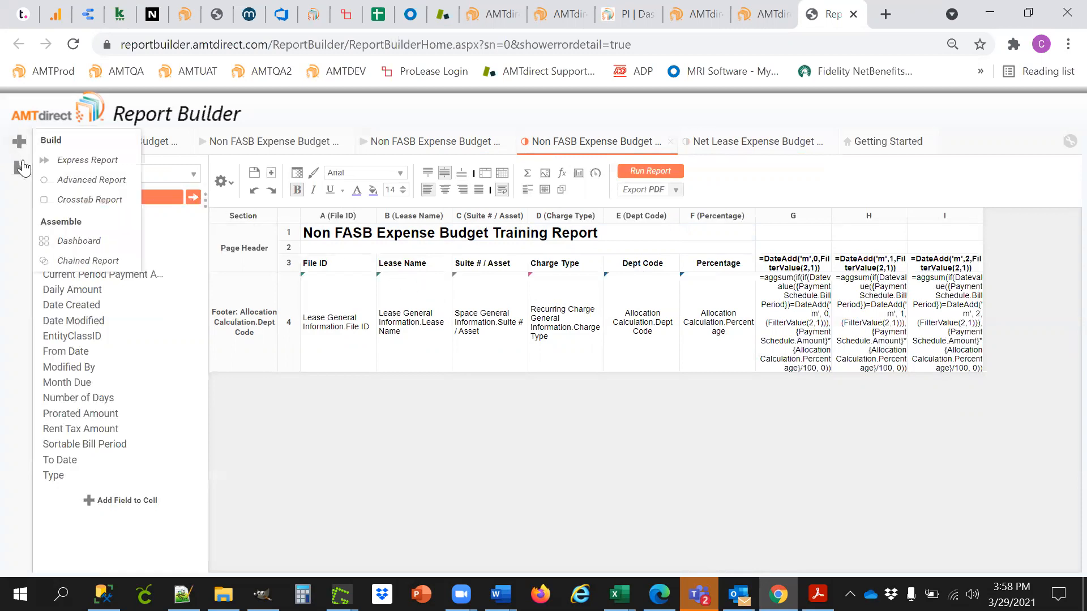
pyautogui.click(75, 261)
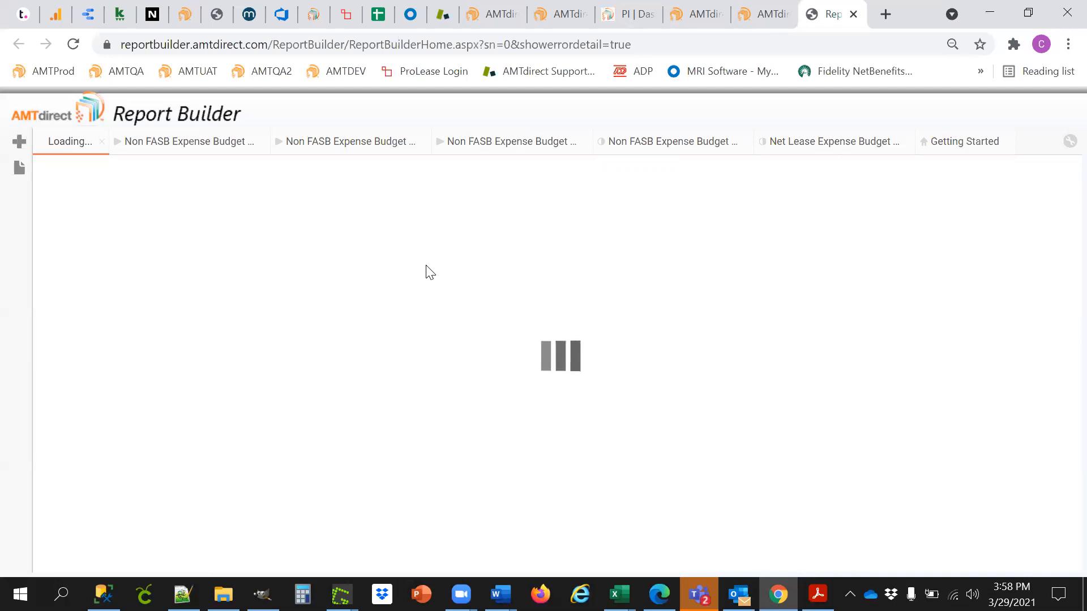
pyautogui.click(20, 168)
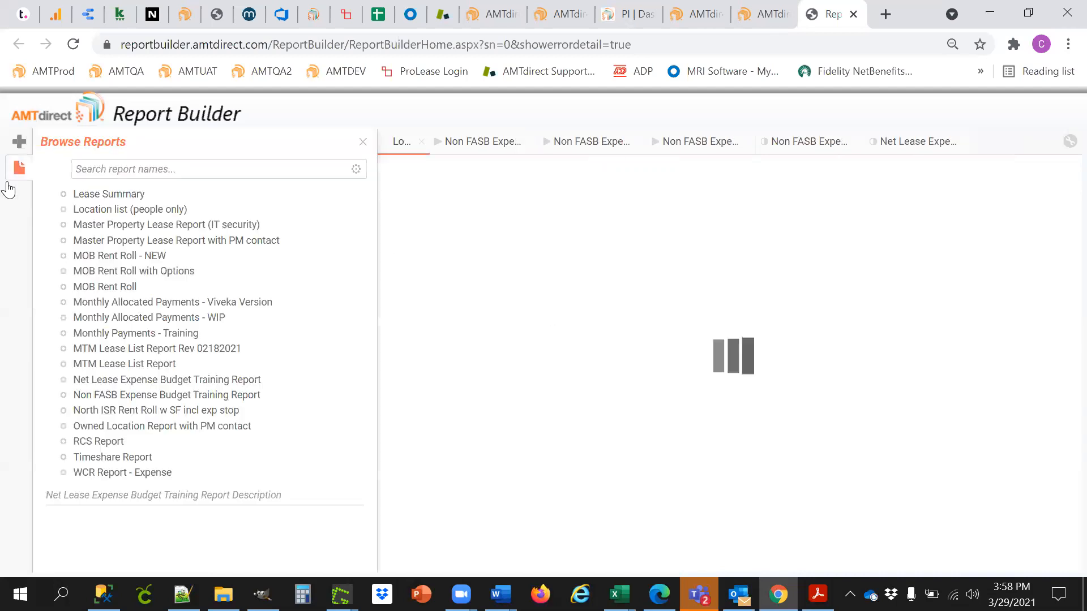
pyautogui.click(19, 141)
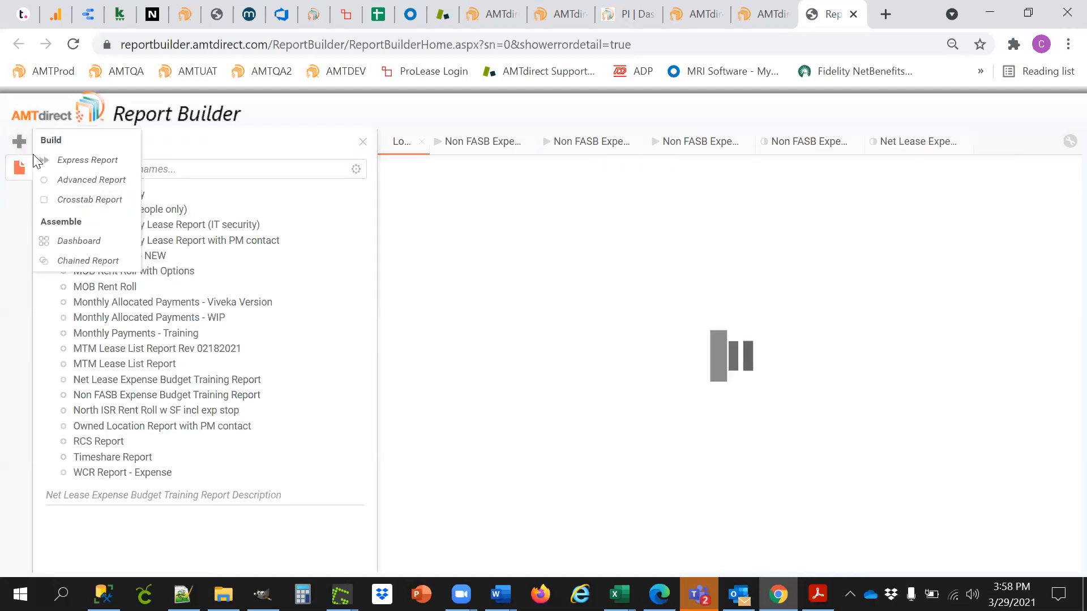
pyautogui.moveTo(79, 260)
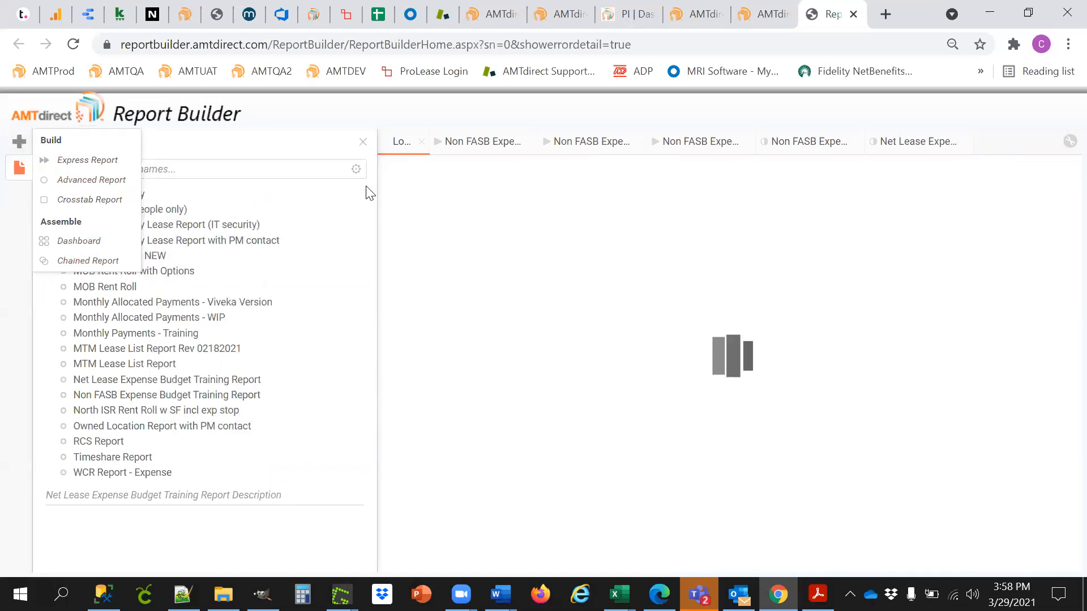
pyautogui.click(363, 144)
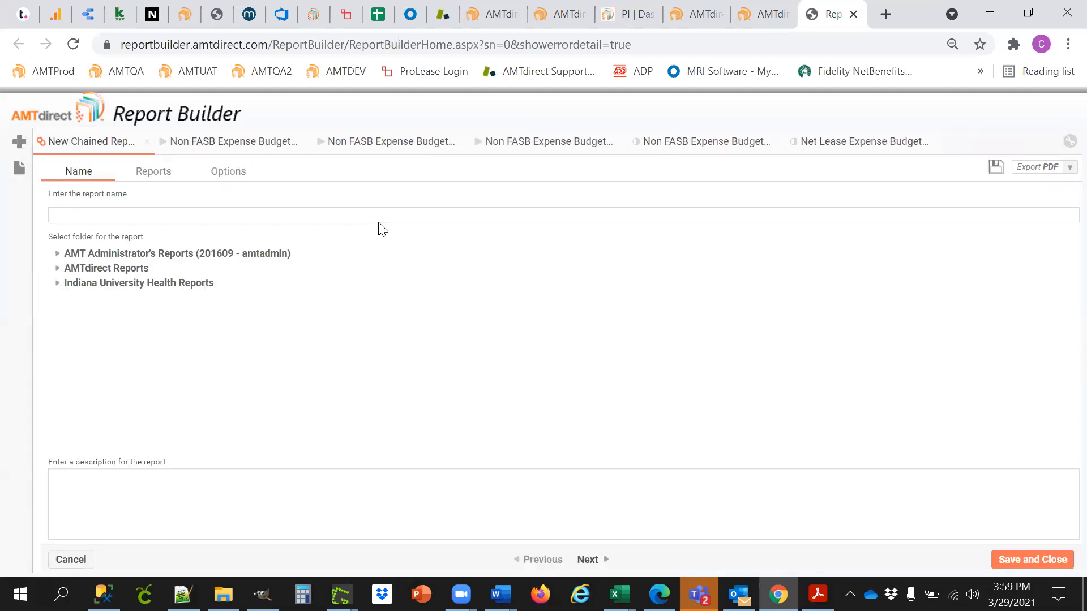
# Name the chained report Chained Report for Training and choose the Indiana University Health Reports folder for it
pyautogui.click(377, 215)
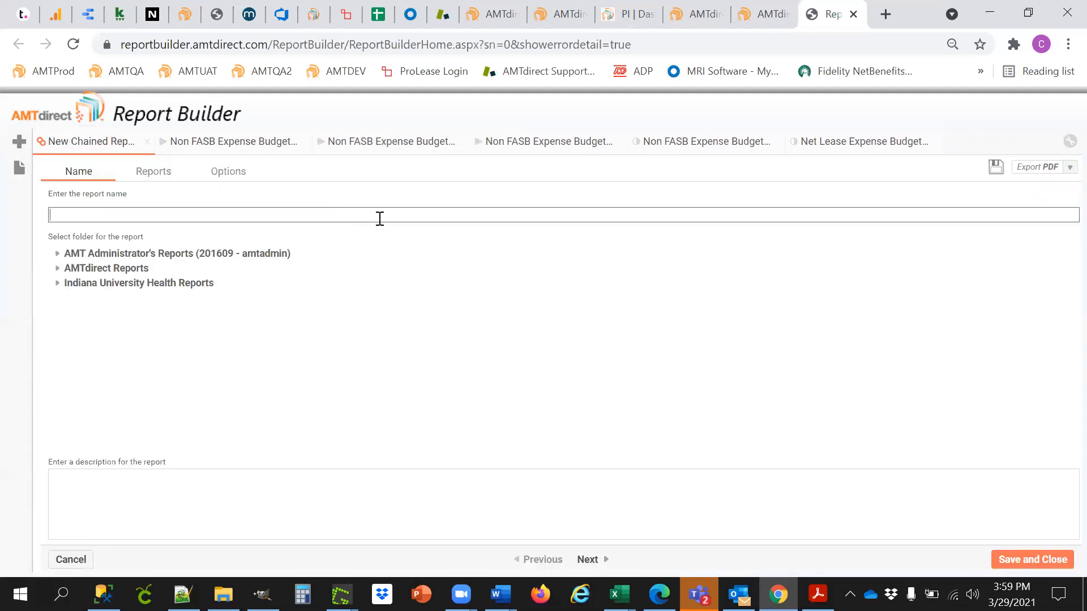
pyautogui.write('Chained Reort')
pyautogui.press('BackSpace')
pyautogui.press('BackSpace')
pyautogui.write('port for Traininn')
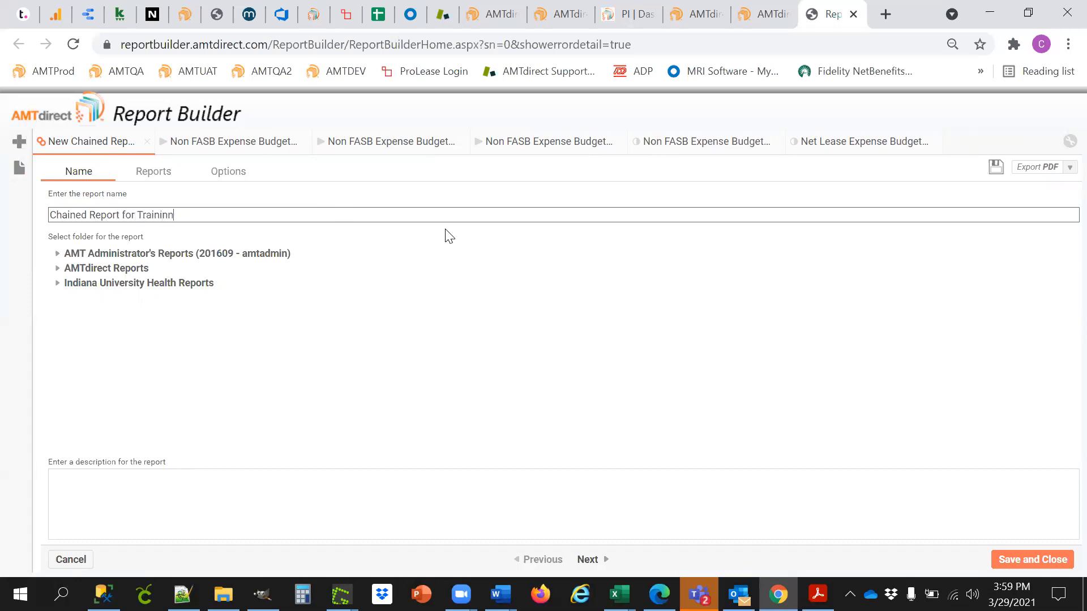
pyautogui.write('g')
pyautogui.click(84, 285)
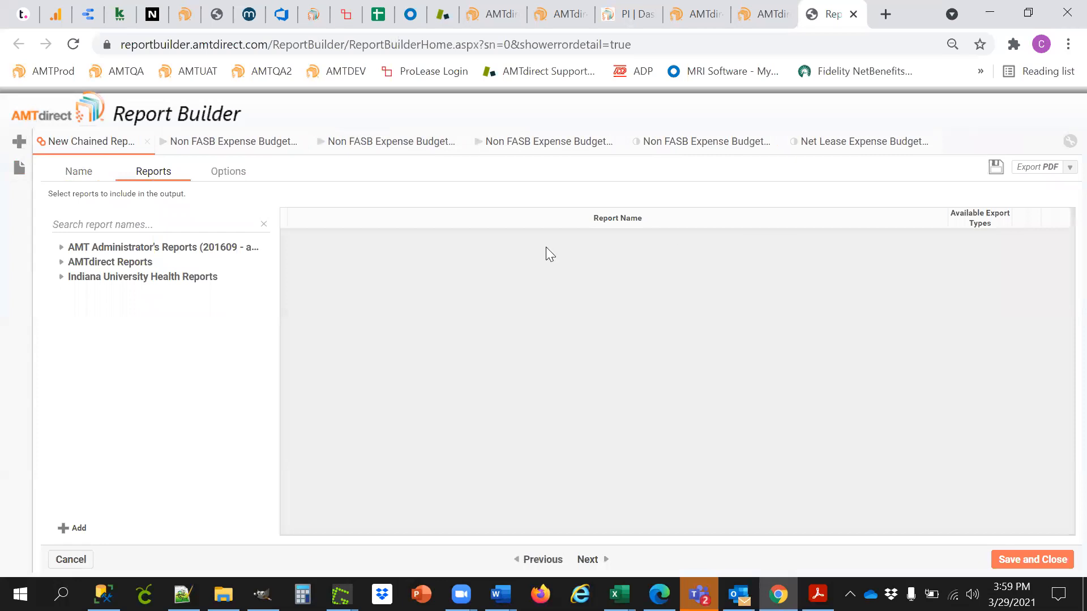
# Add the Net Lease Expense Budget Training Report and the Non FASB Expense Budget Training Report to the chained report
pyautogui.click(61, 277)
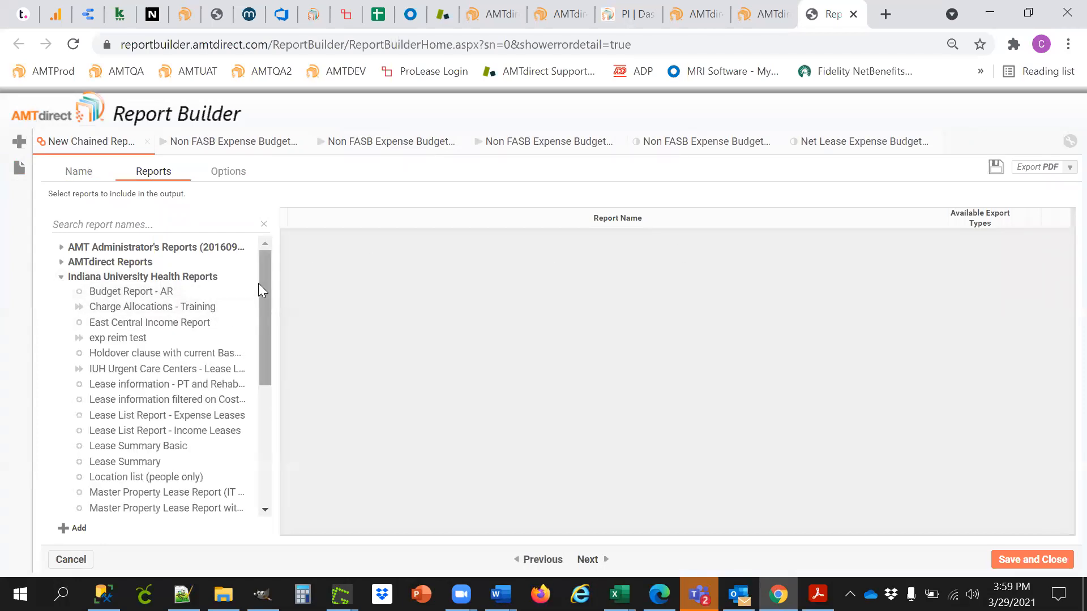
pyautogui.moveTo(267, 286); pyautogui.dragTo(230, 404)
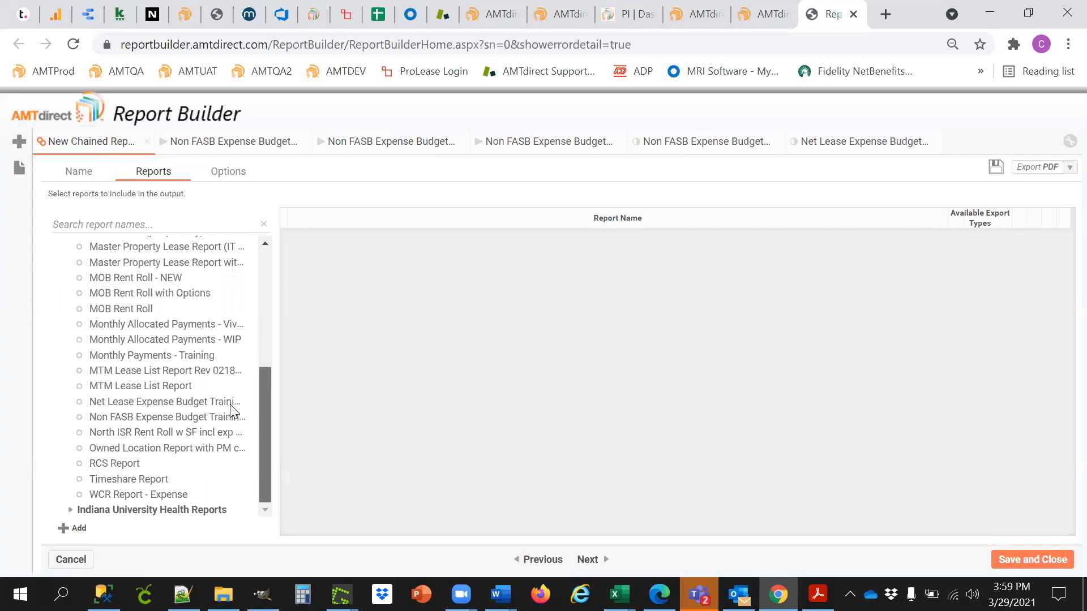
pyautogui.moveTo(162, 404)
pyautogui.mouseDown()
pyautogui.moveTo(455, 346)
pyautogui.moveTo(462, 334)
pyautogui.mouseUp()
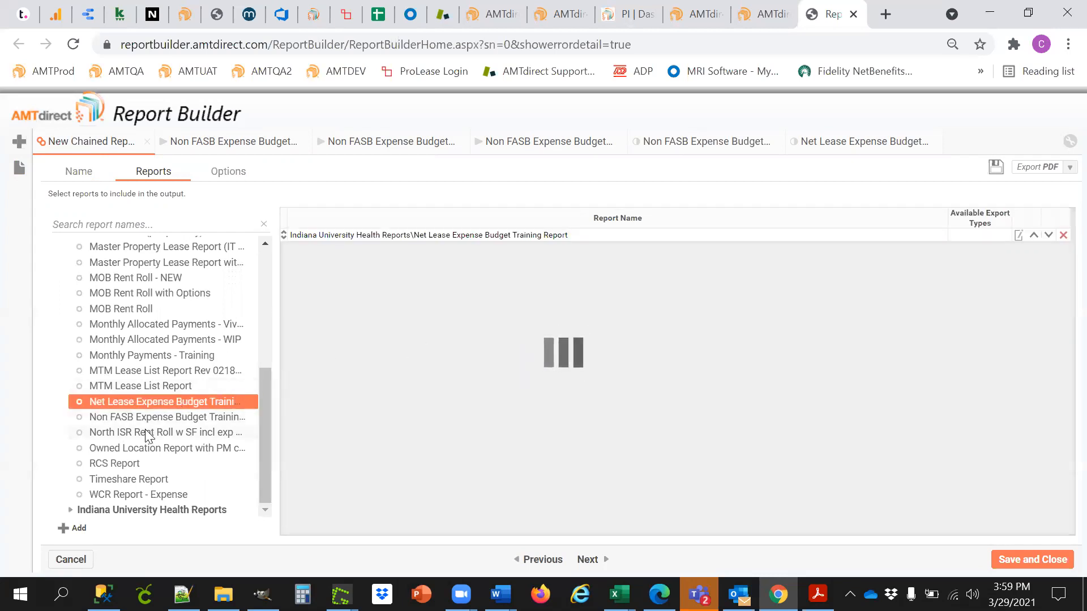
pyautogui.moveTo(136, 417); pyautogui.dragTo(455, 383)
pyautogui.moveTo(459, 370); pyautogui.dragTo(468, 369)
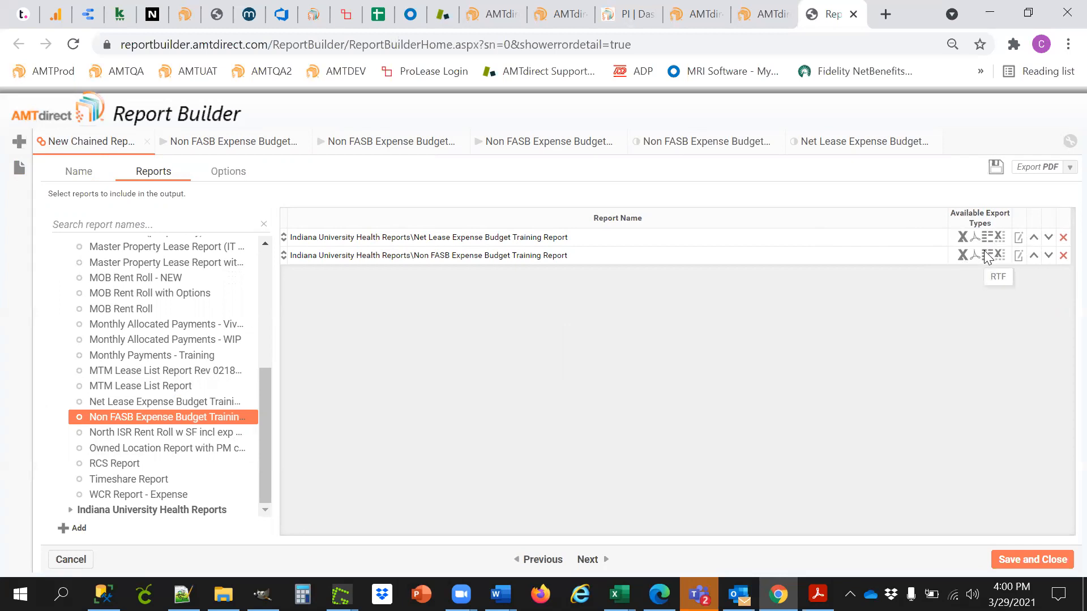
# Check the promptable filter properties of the Net Lease report in the chain and save the chained report
pyautogui.click(1018, 238)
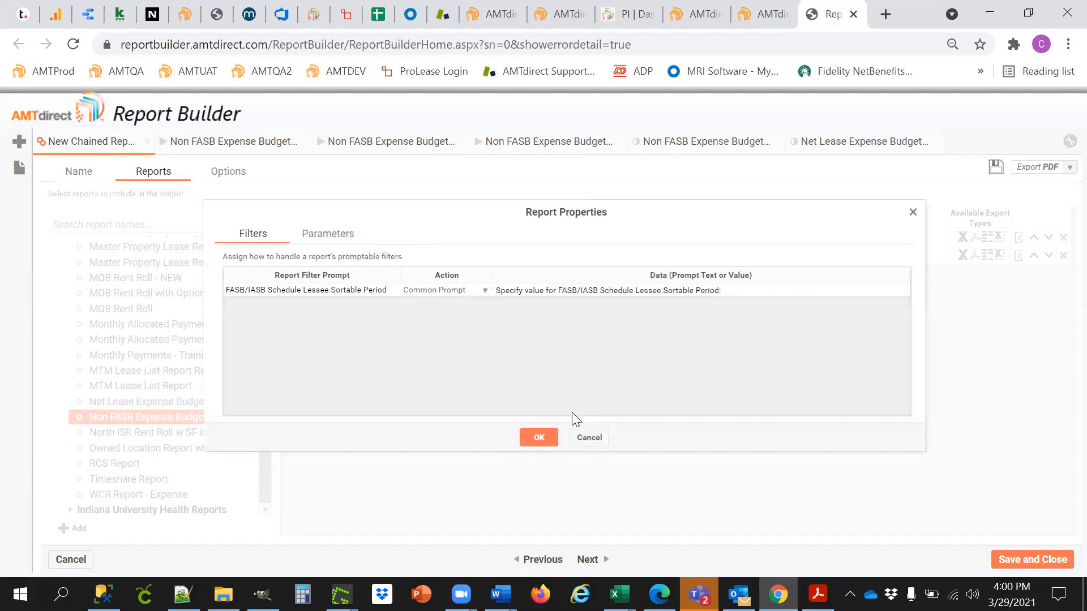
pyautogui.click(589, 440)
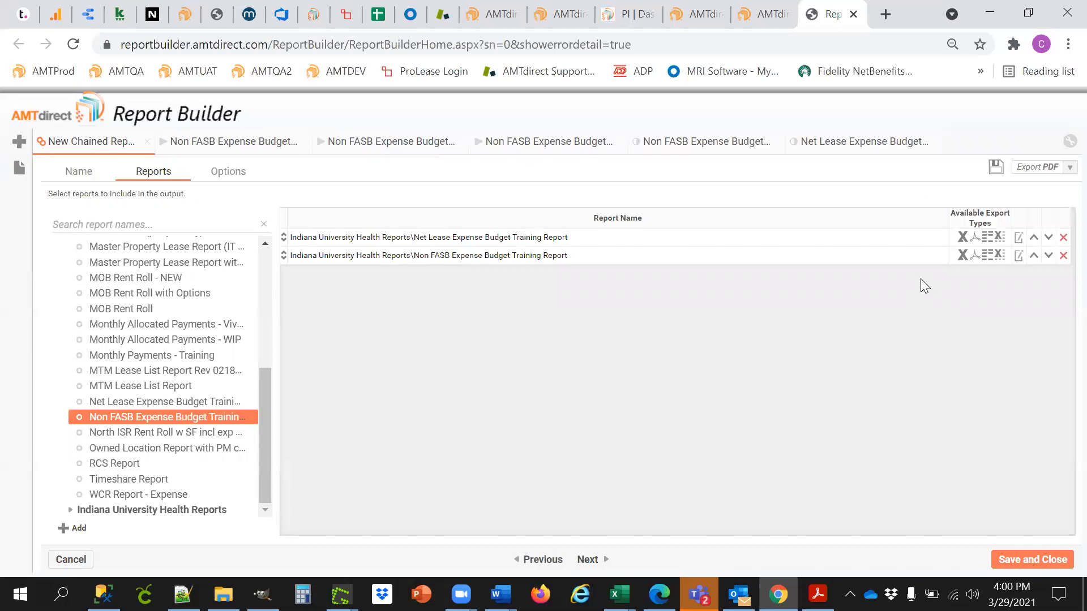
pyautogui.click(996, 167)
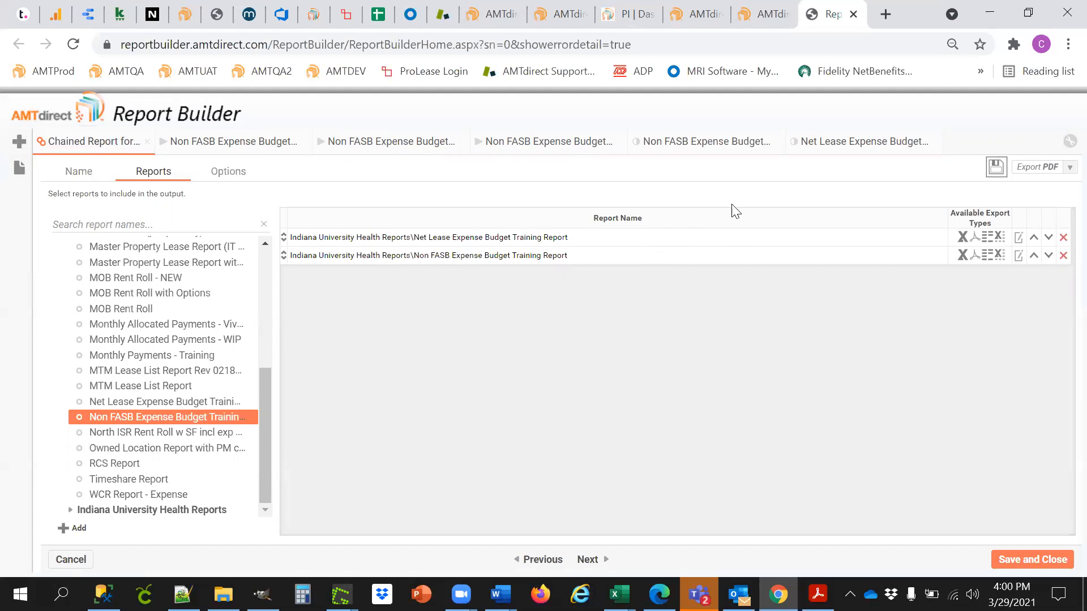
# Review the filters of the Net Lease Expense Budget report, including the Sortable Period filter's prompt setting
pyautogui.click(833, 142)
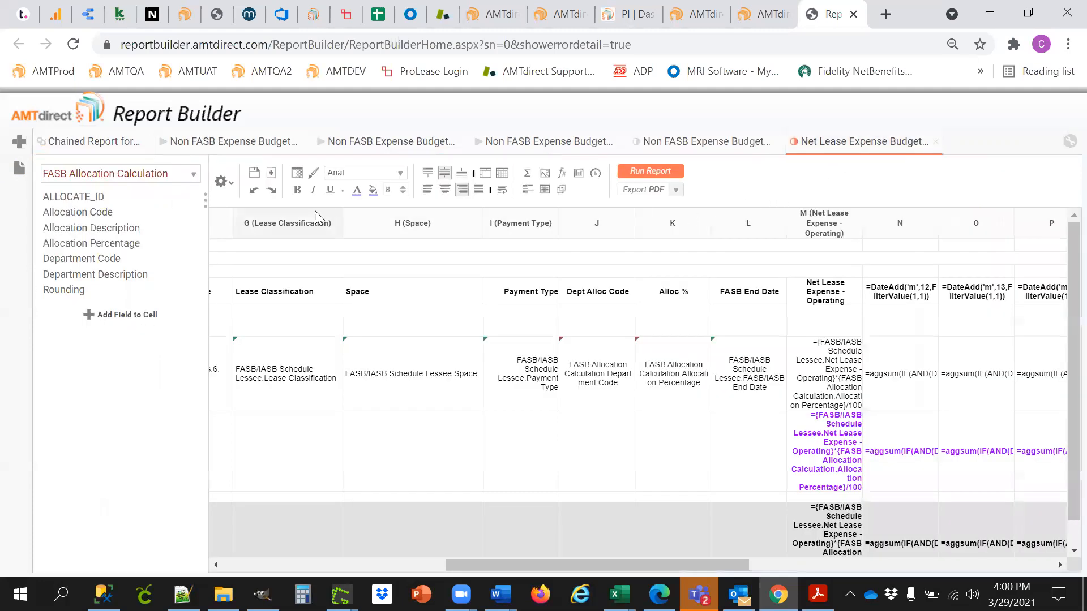
pyautogui.click(222, 181)
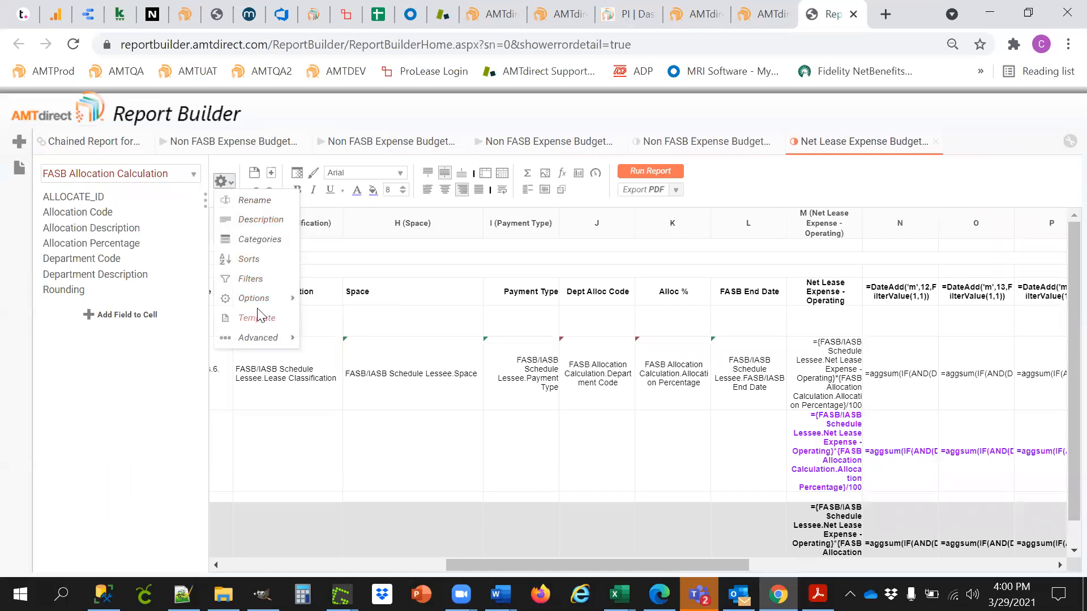
pyautogui.click(251, 279)
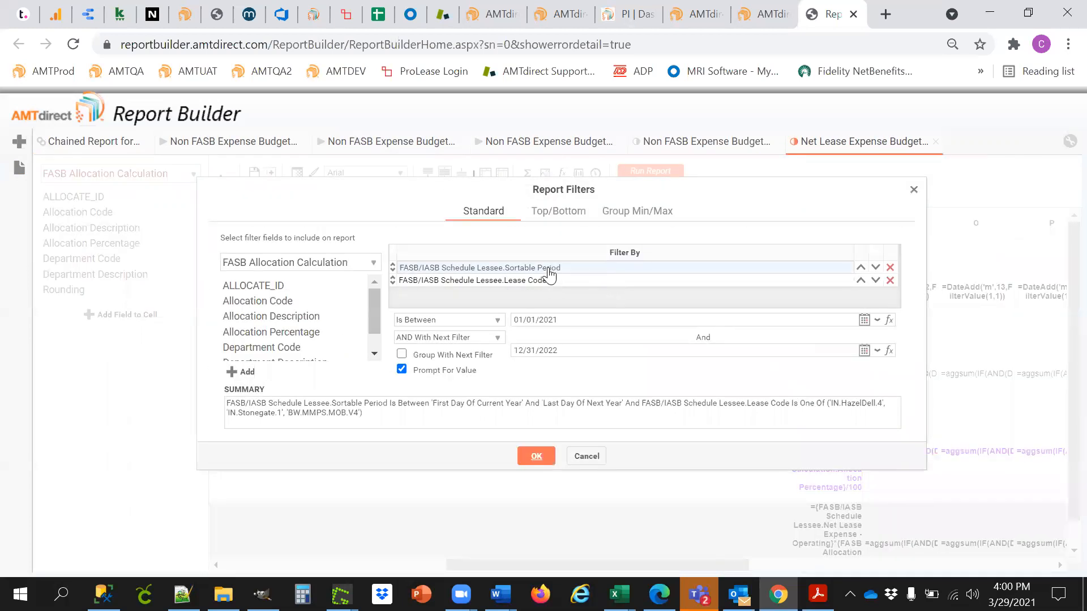
pyautogui.click(535, 455)
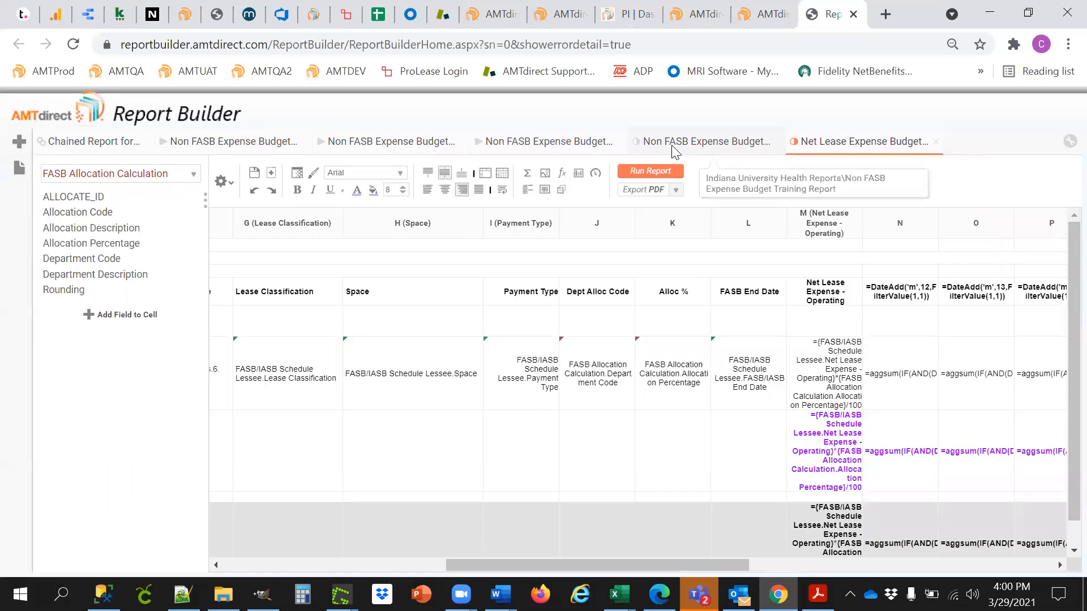
# Enable Prompt For Value on the Payment Schedule.Bill Period filter of the Non FASB Expense Budget Training Report
pyautogui.click(674, 147)
pyautogui.click(223, 181)
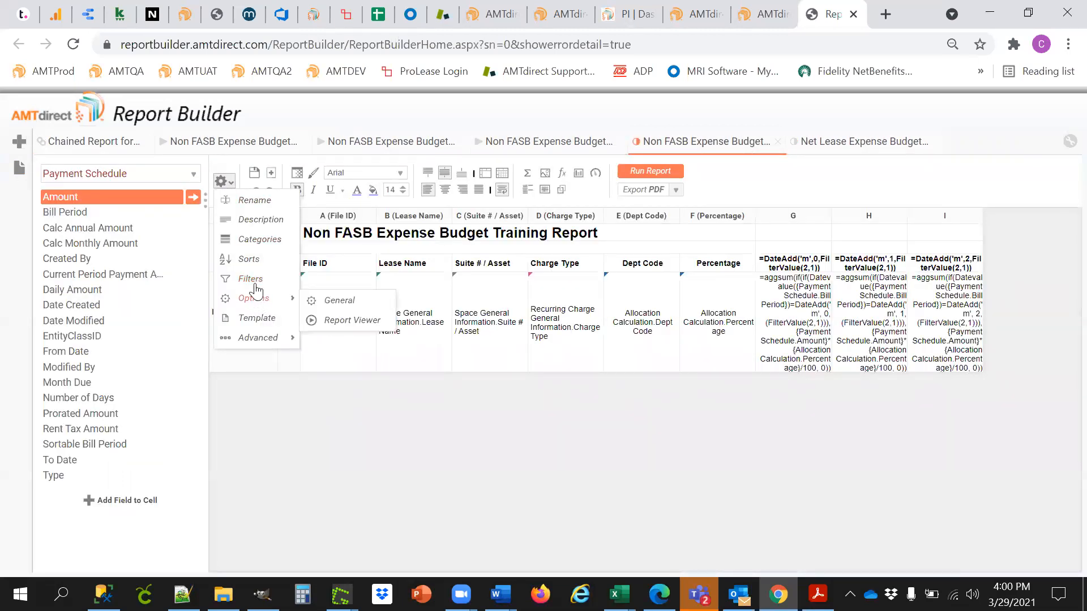
pyautogui.click(255, 281)
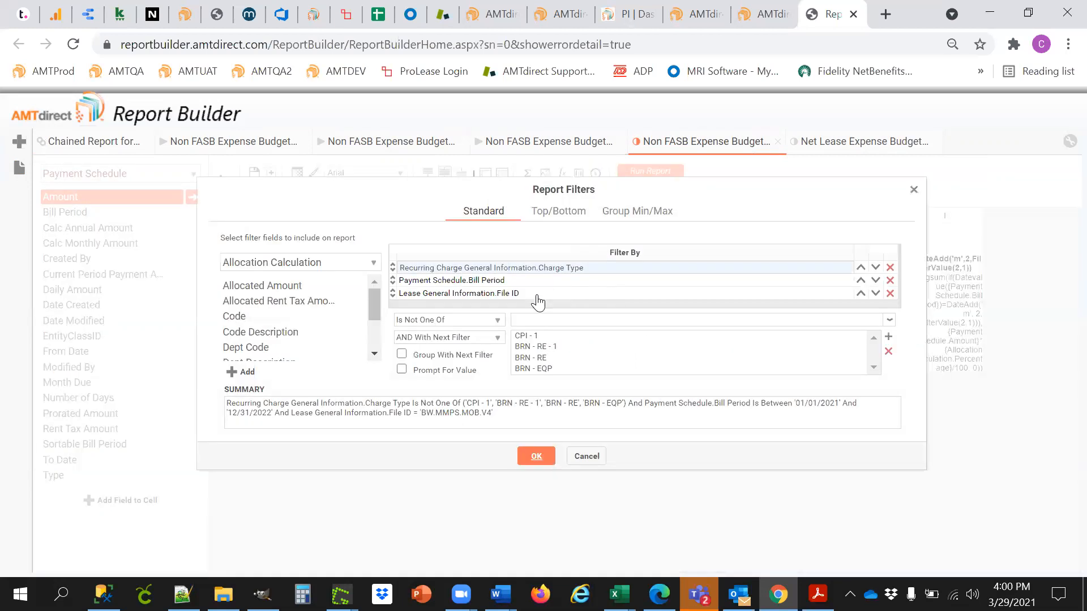
pyautogui.click(500, 282)
pyautogui.click(401, 369)
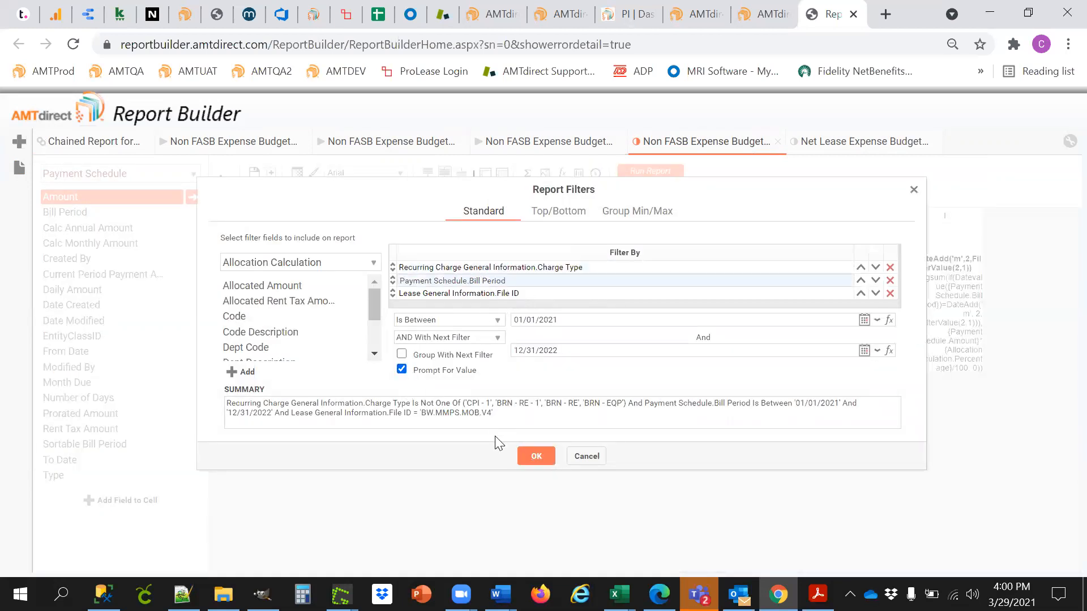
pyautogui.click(531, 453)
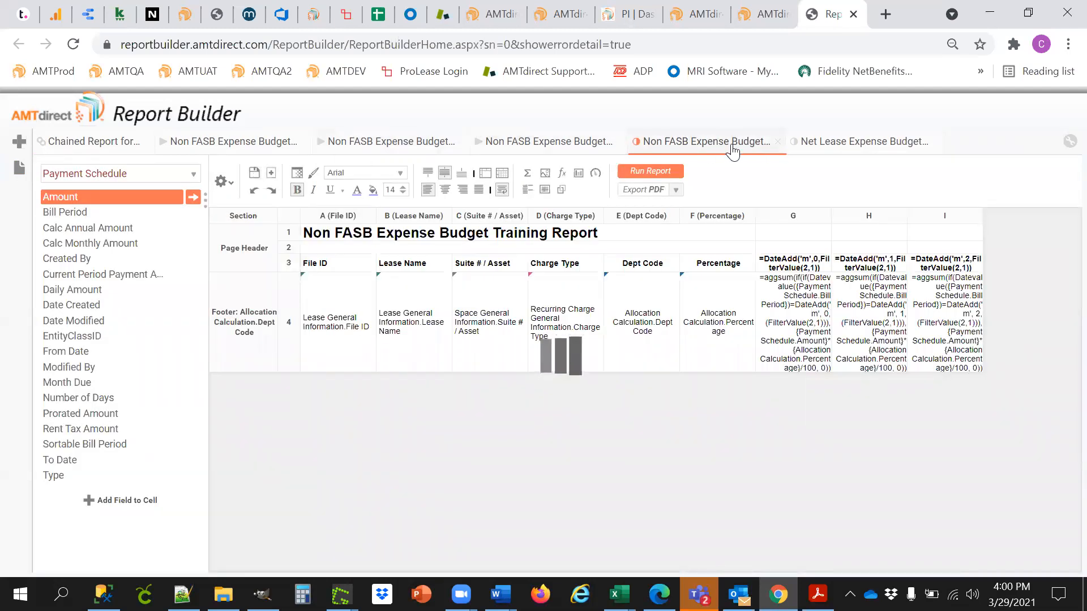
# Save and close the chained report, and select Chained Report for Training in the Indiana University Health Reports folder
pyautogui.click(101, 149)
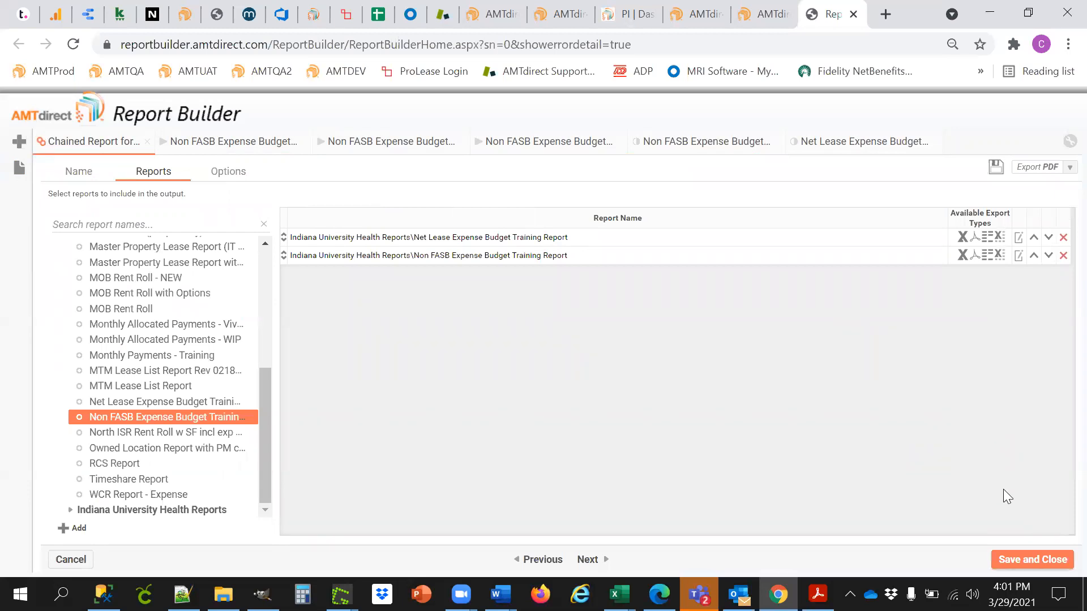
pyautogui.click(1031, 559)
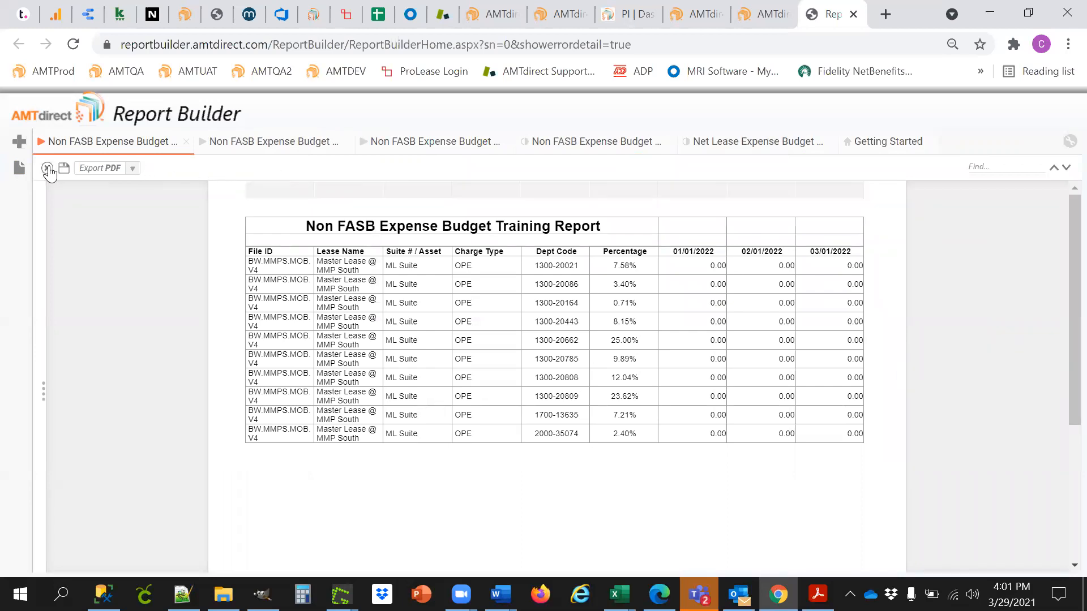
pyautogui.click(19, 168)
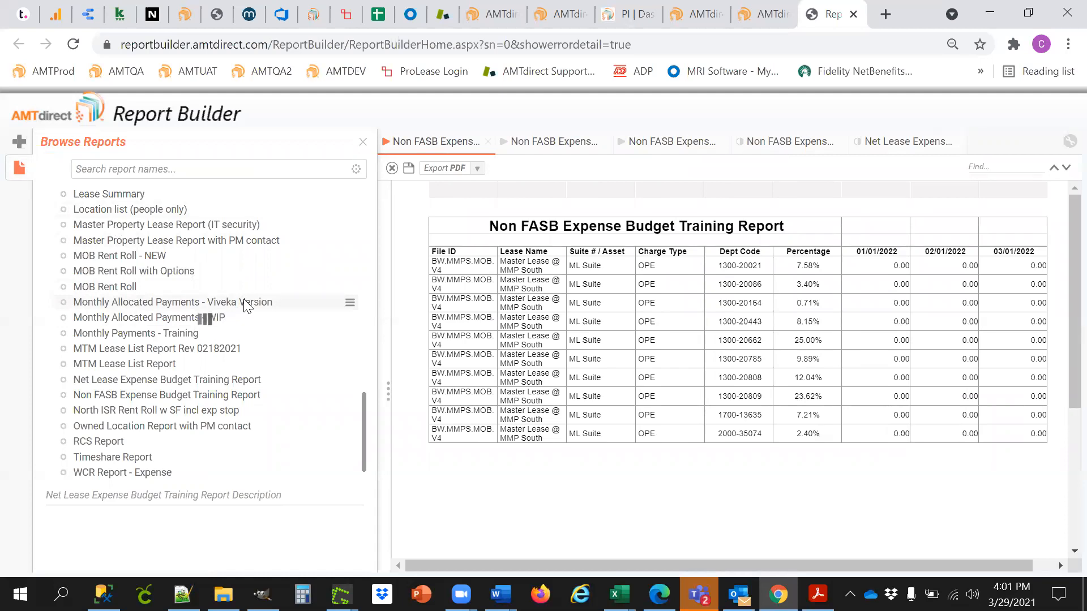
pyautogui.scroll(1, 245, 305)
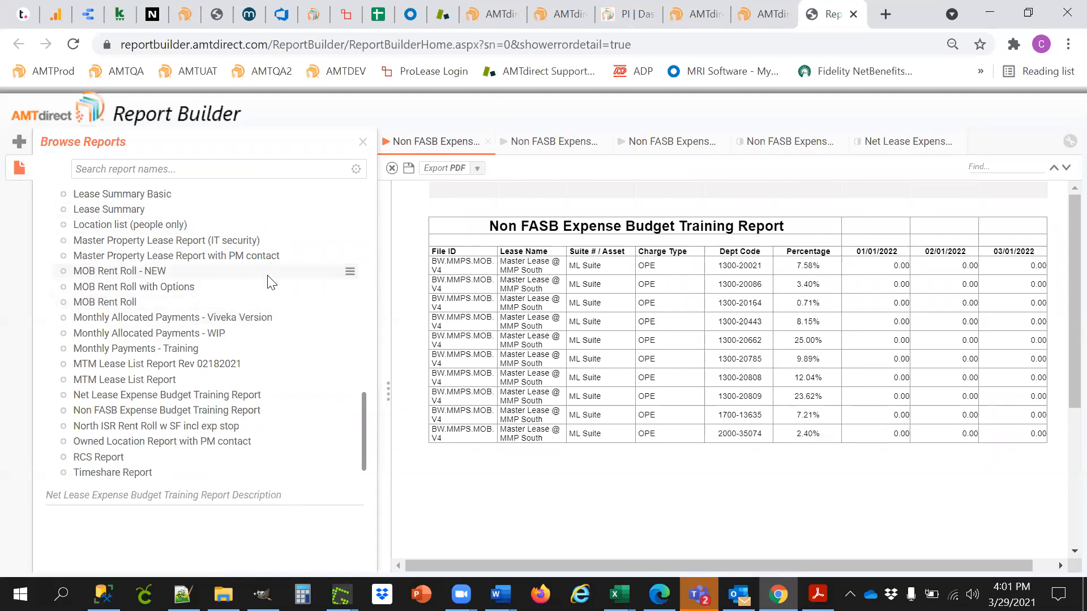
pyautogui.scroll(3, 272, 348)
pyautogui.scroll(10, 267, 343)
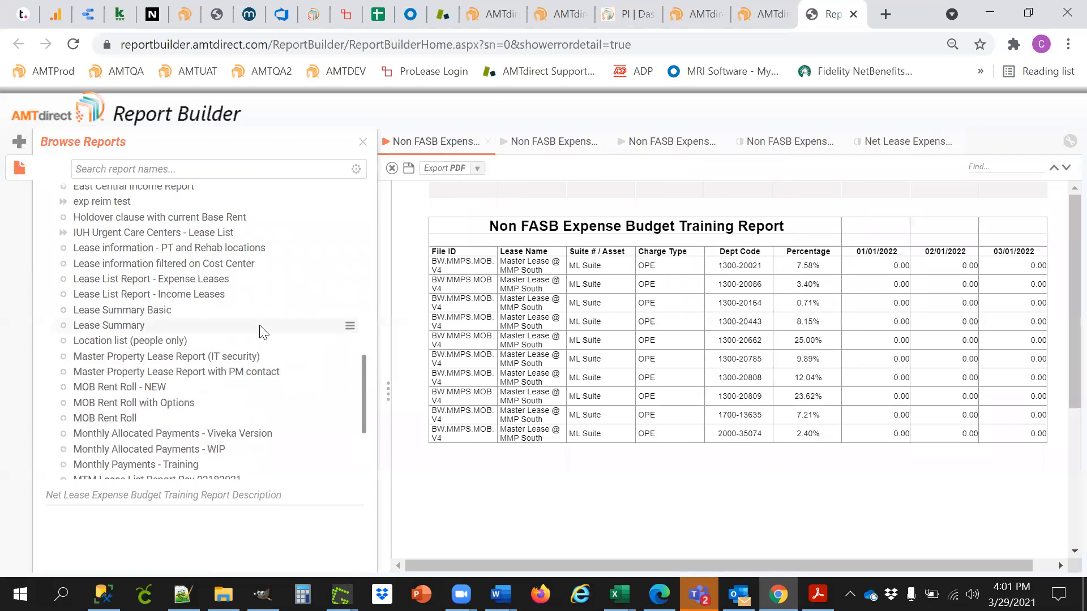
pyautogui.scroll(-15, 266, 340)
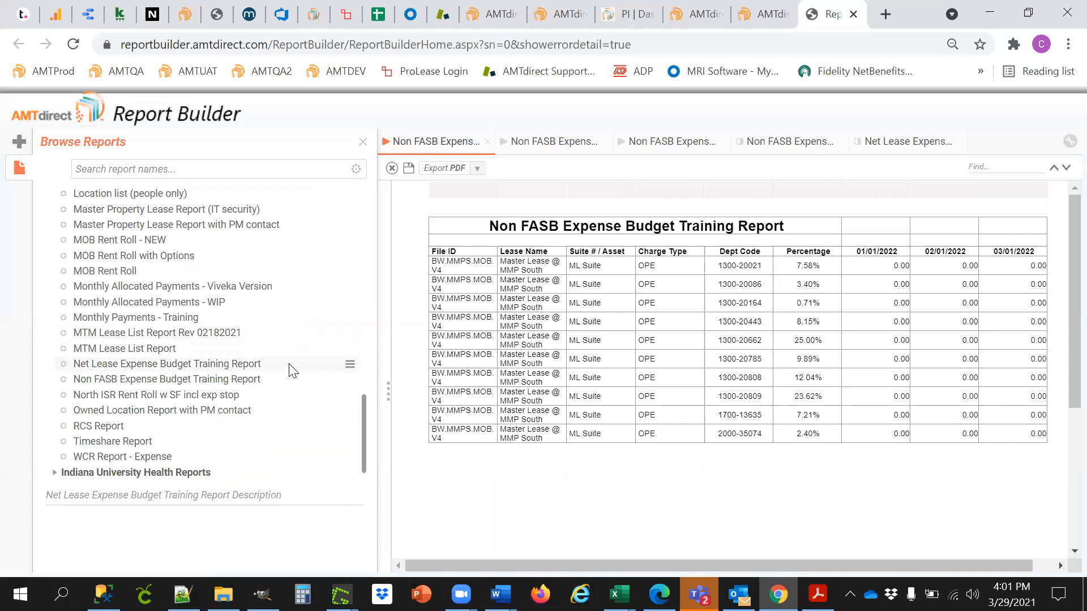
pyautogui.scroll(5, 290, 370)
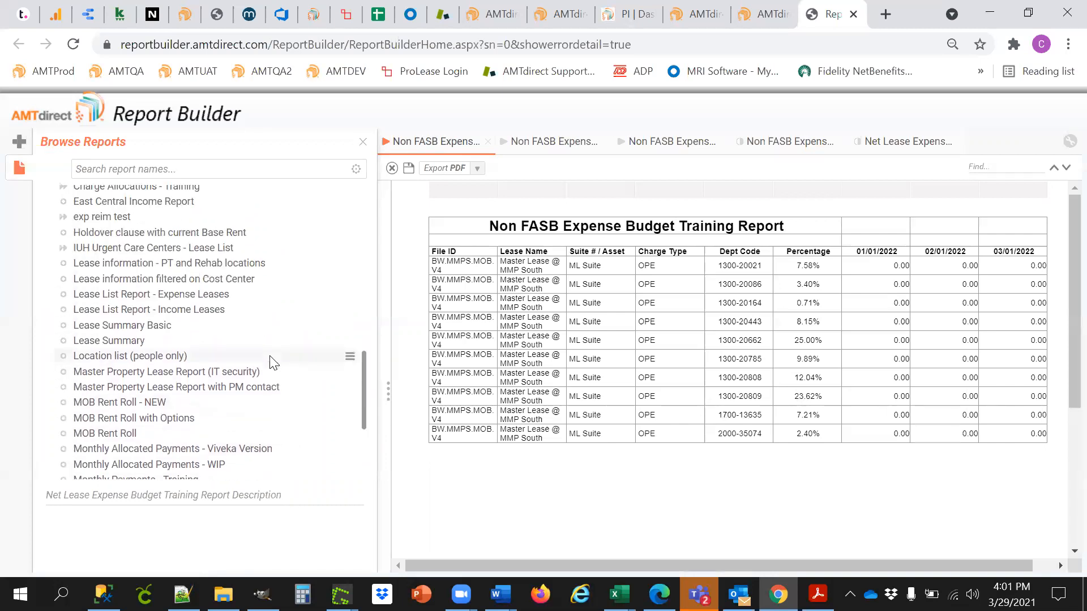
pyautogui.scroll(2, 274, 362)
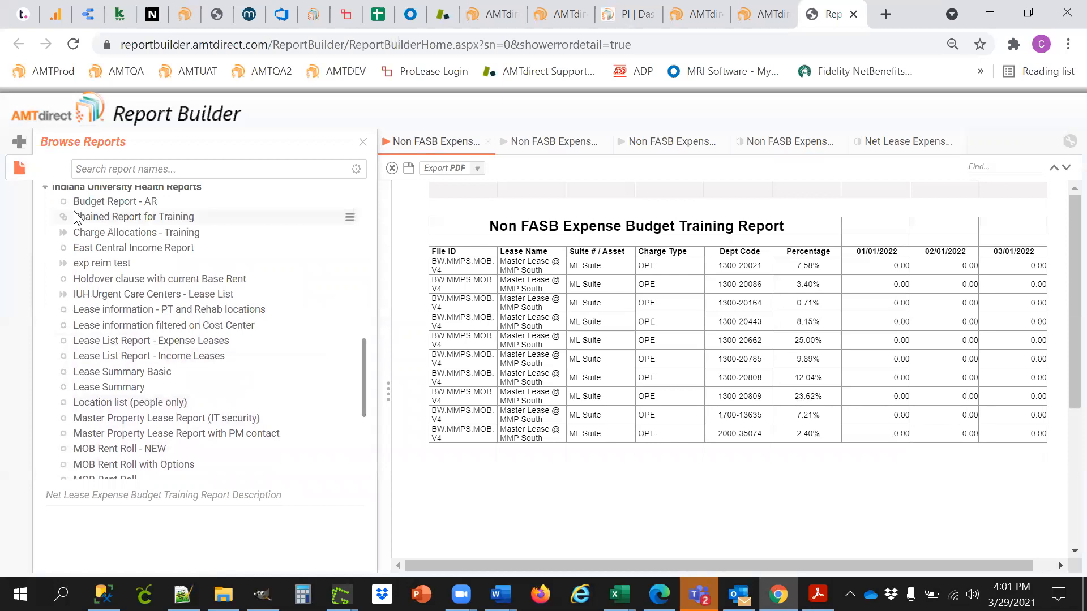
pyautogui.click(100, 221)
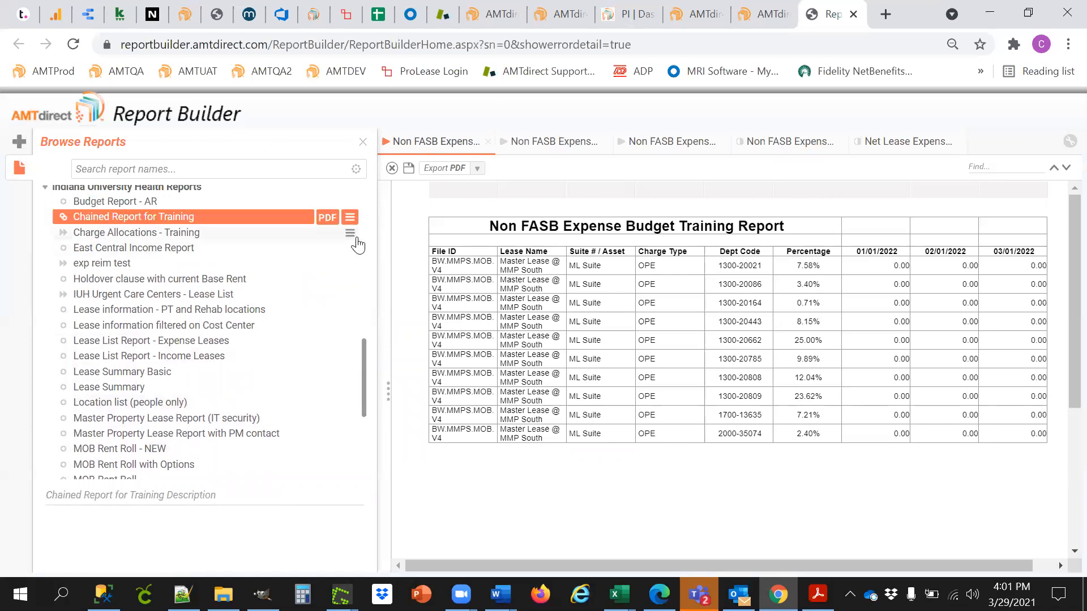
# Export Chained Report for Training as XLS, accepting both period filters from 01/01/2021 to 12/31/2022, and hide the report list
pyautogui.click(350, 217)
pyautogui.moveTo(388, 255)
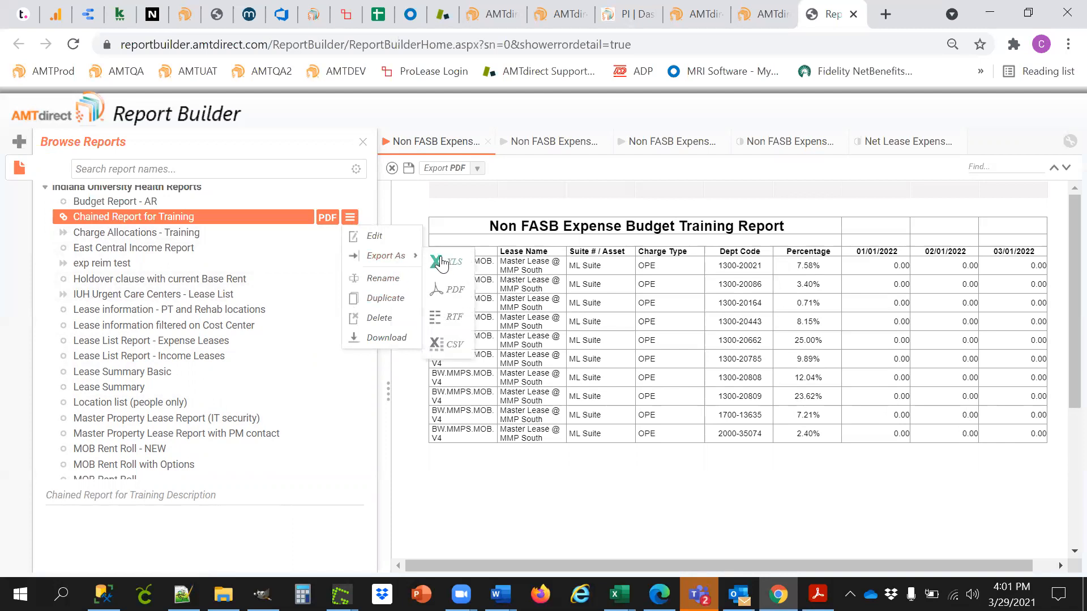
pyautogui.click(441, 263)
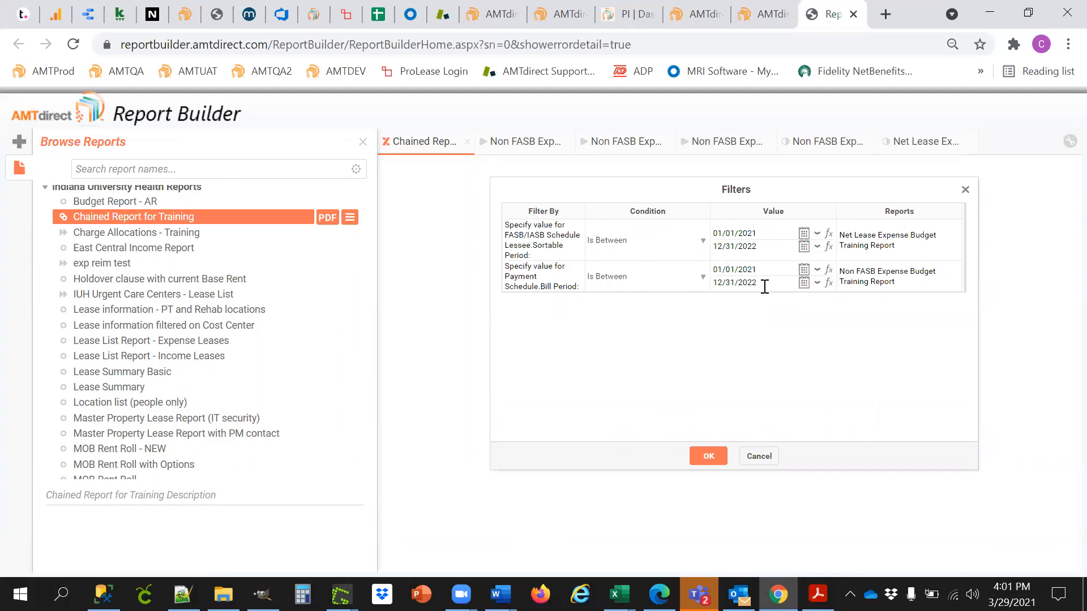
pyautogui.click(702, 457)
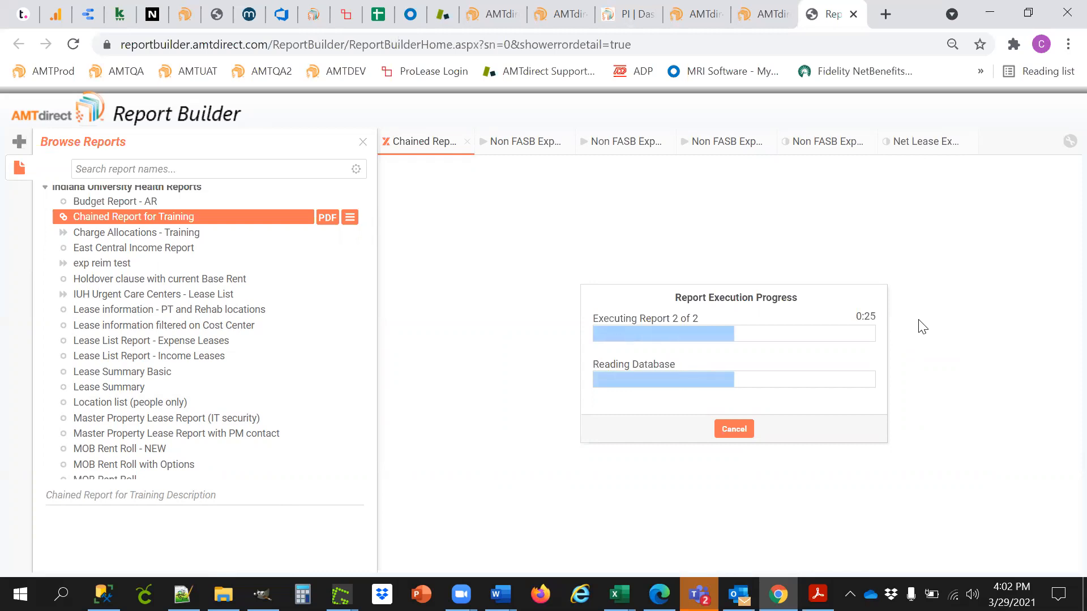
pyautogui.click(20, 171)
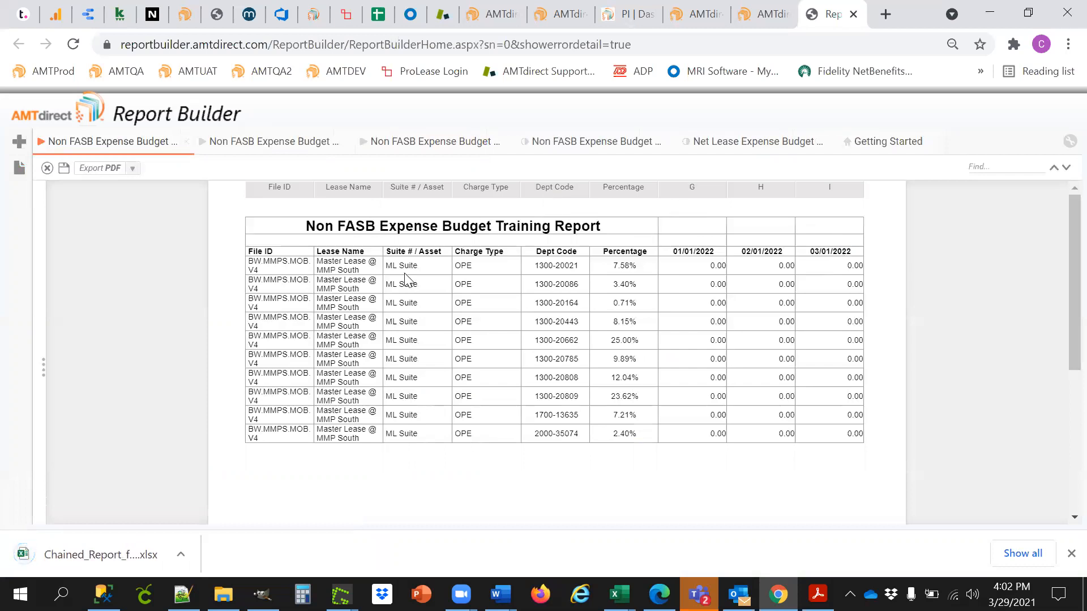
# Open the exported chained workbook in Excel and examine the Net Lease and Non FASB Expense Budget sheets
pyautogui.click(108, 561)
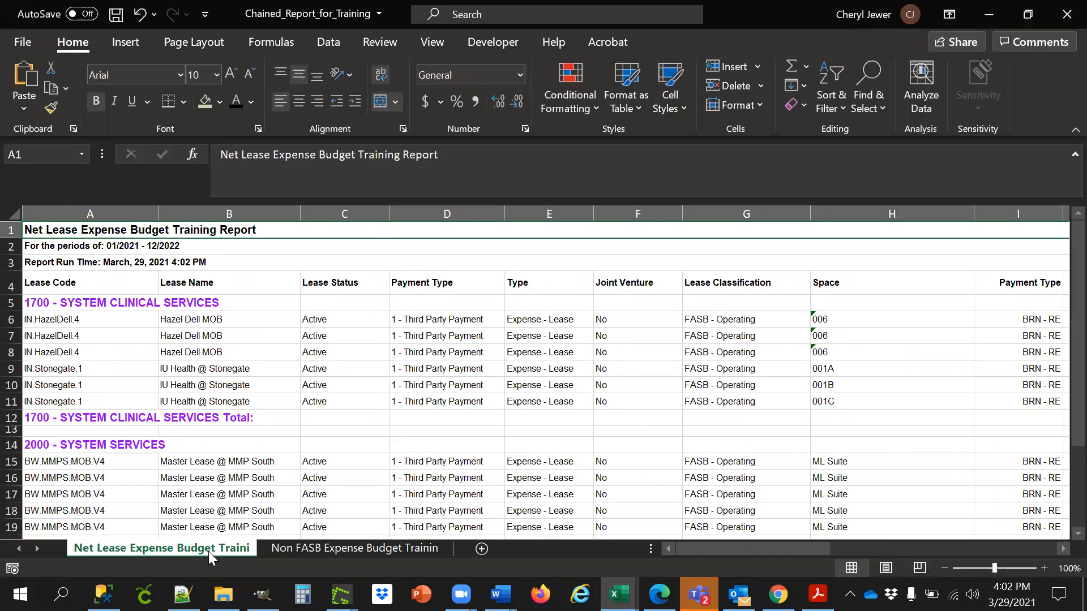
pyautogui.click(301, 549)
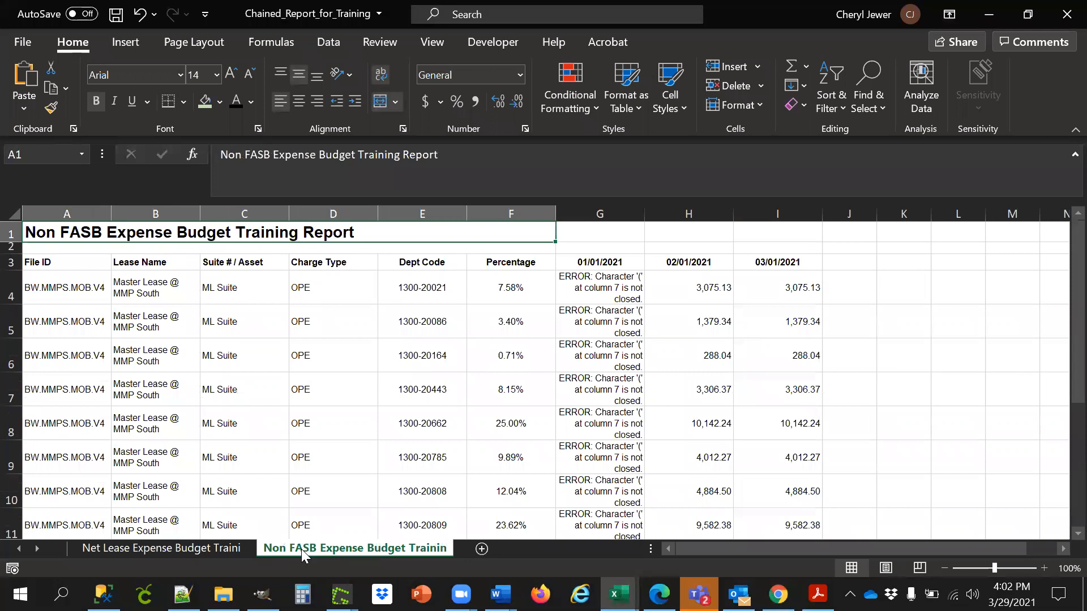
pyautogui.click(166, 548)
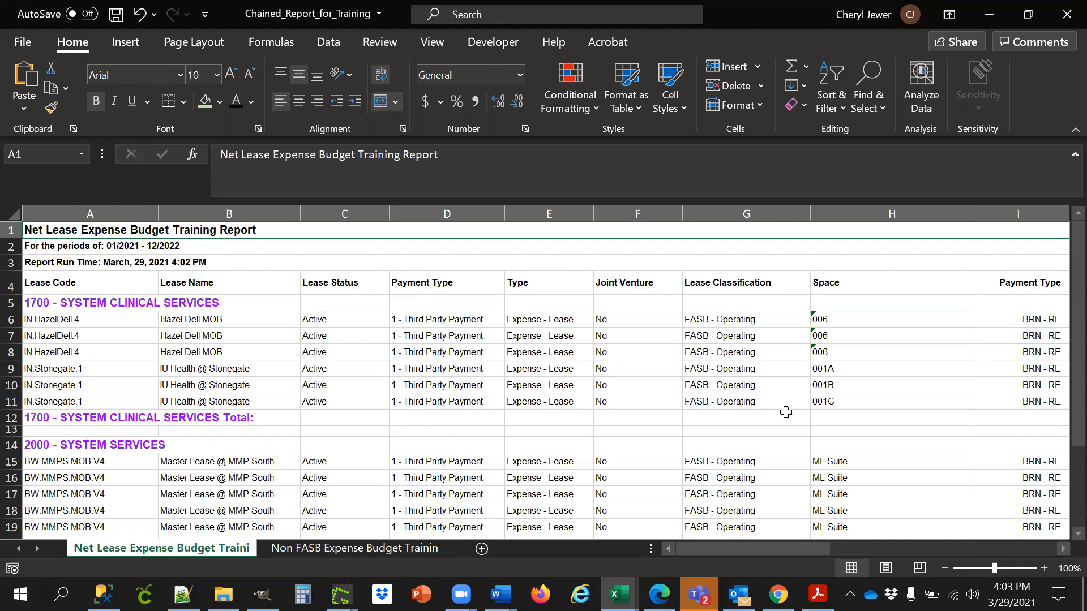
# Back in Report Builder, correct the Non FASB report's column G footer formula to compare Bill Period with DateAdd('m', 0, (FilterValue(2,1)))
pyautogui.click(779, 595)
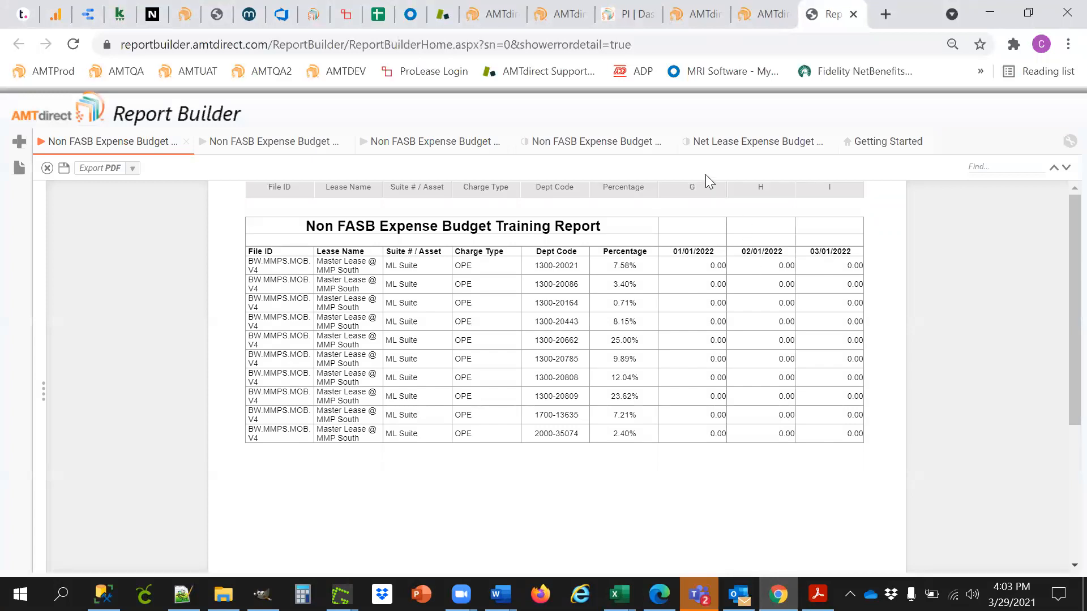
pyautogui.click(595, 143)
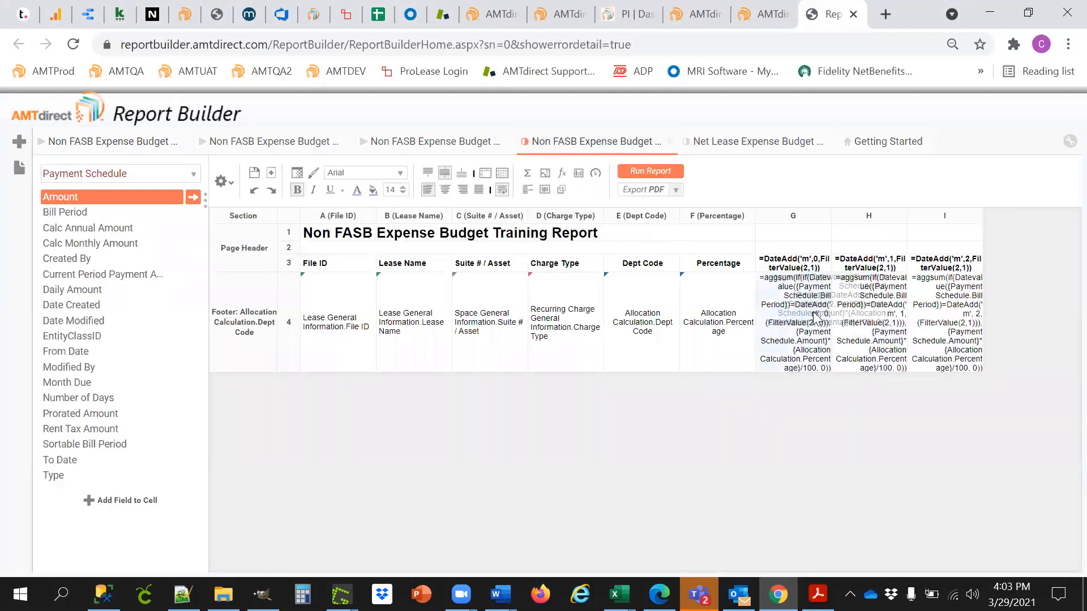
pyautogui.doubleClick(881, 320)
pyautogui.click(920, 293)
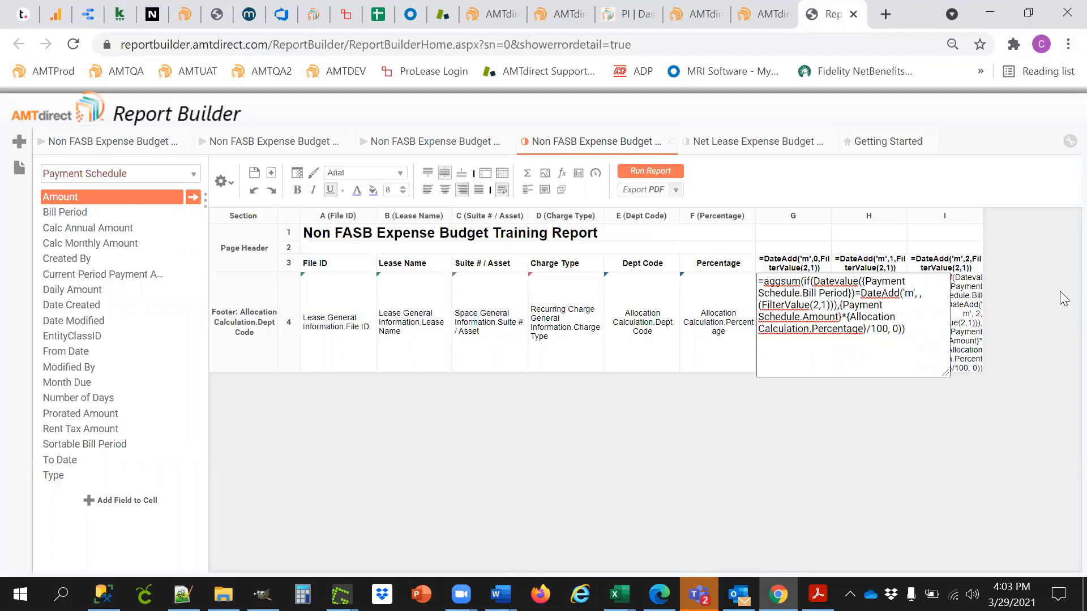
pyautogui.click(1062, 299)
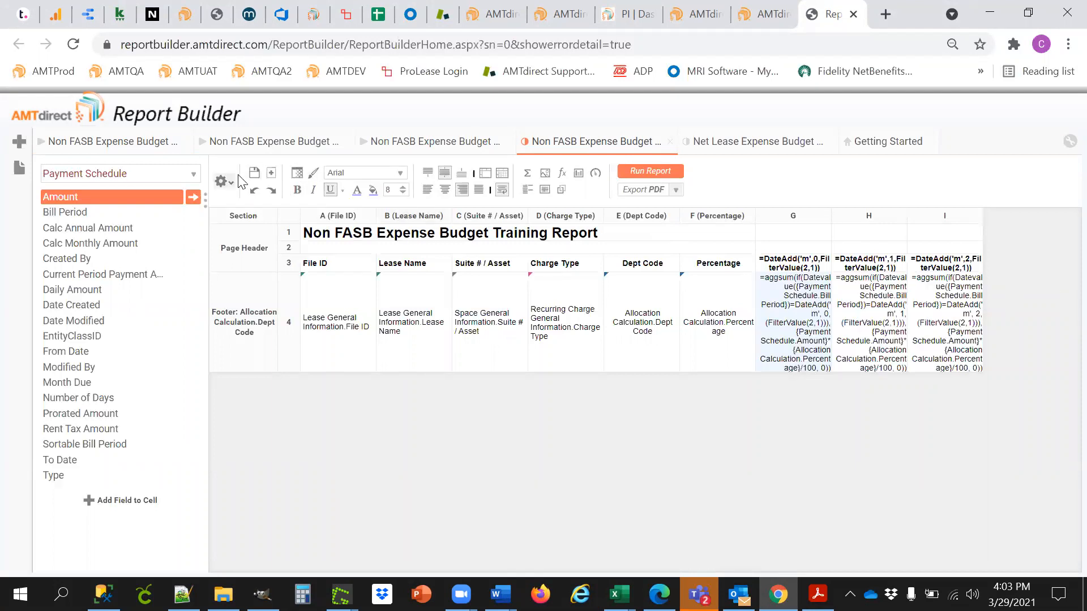